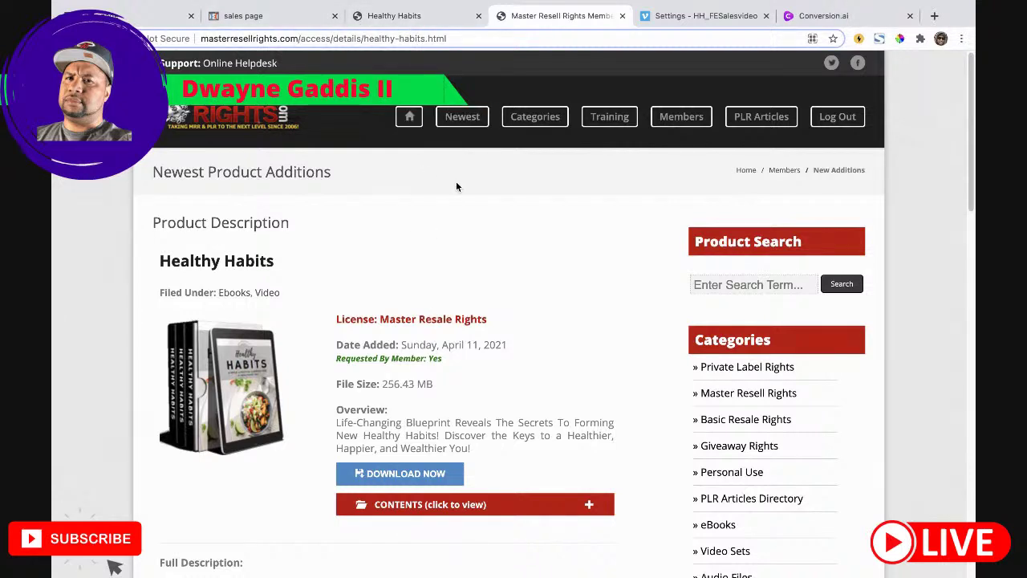
Step: Review the downloaded Healthy Habits sales page from the headline and video through the offer, guarantee and bonuses to the final call to action
left_click(409, 16)
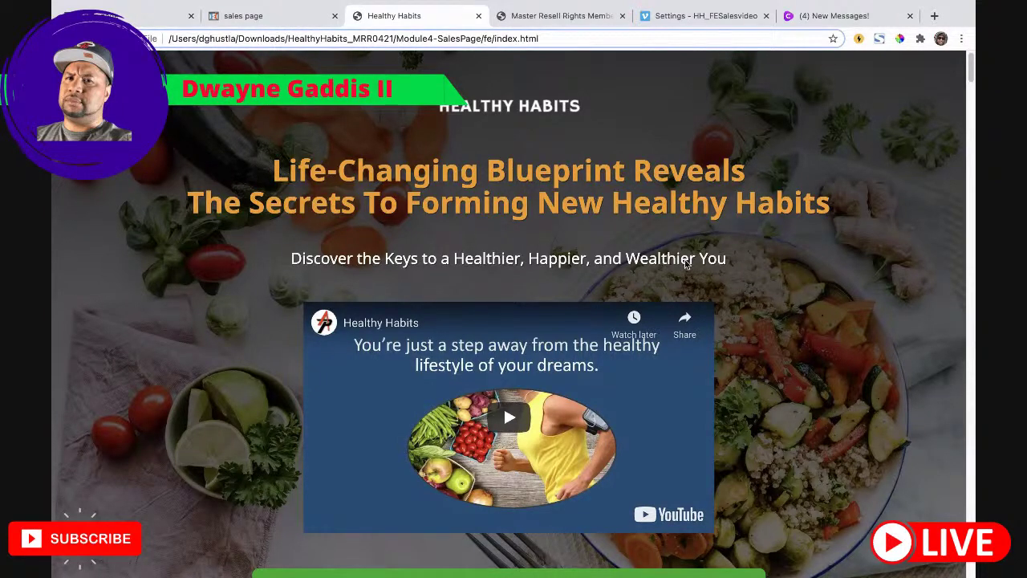
scroll(832, 276, "down", 3)
scroll(446, 251, "down", 5)
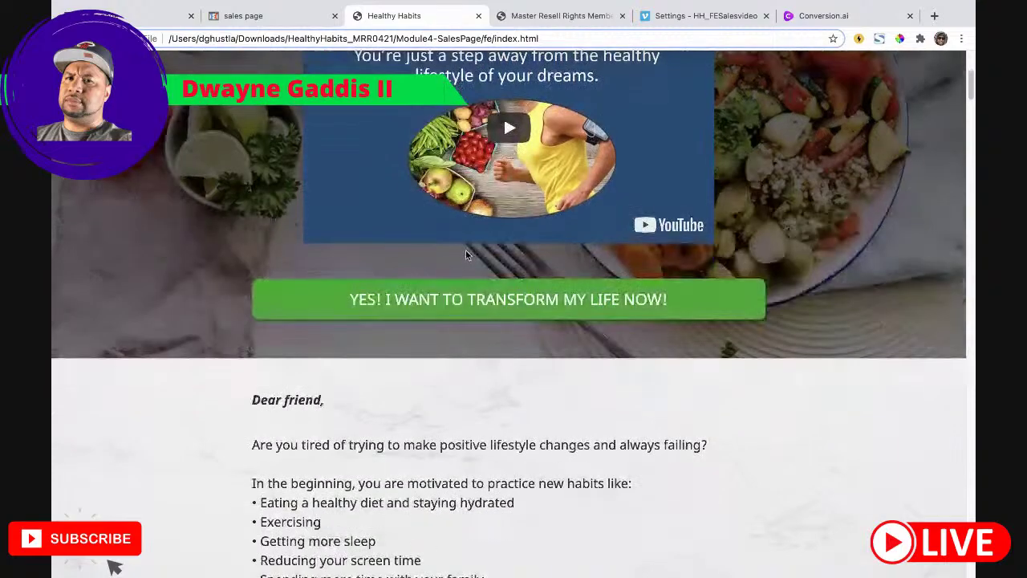
scroll(598, 329, "down", 5)
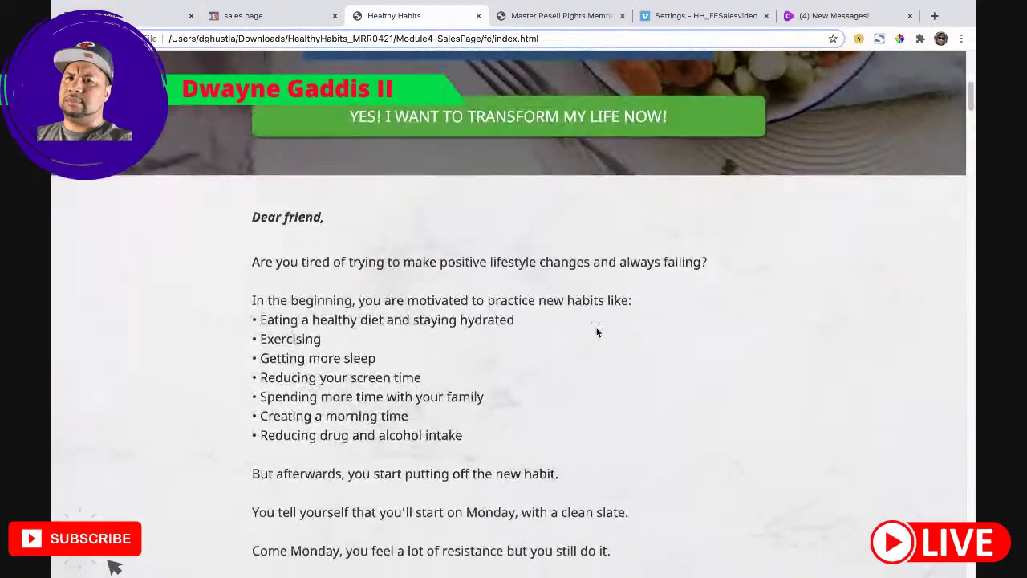
scroll(559, 323, "down", 7)
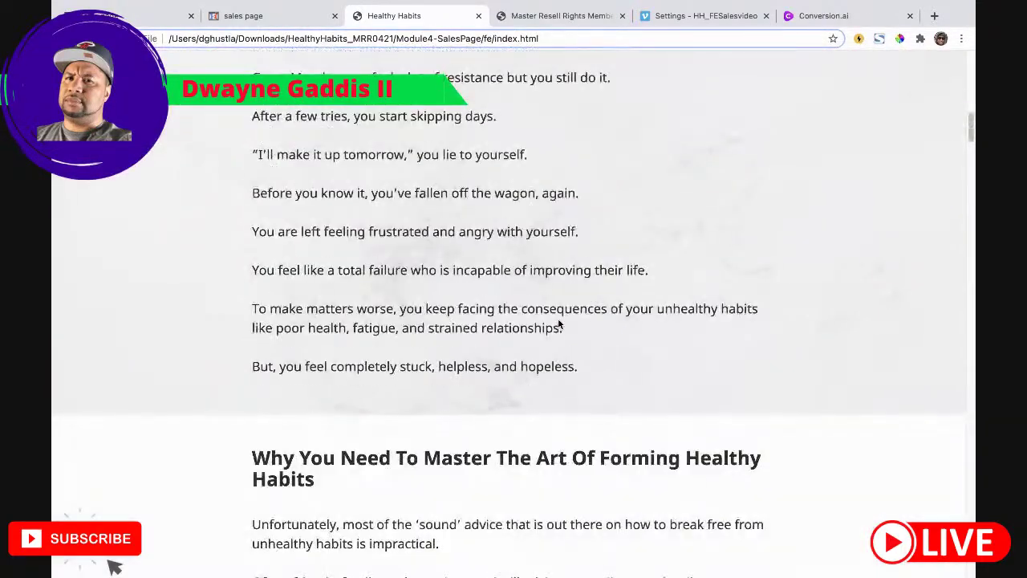
scroll(554, 320, "down", 10)
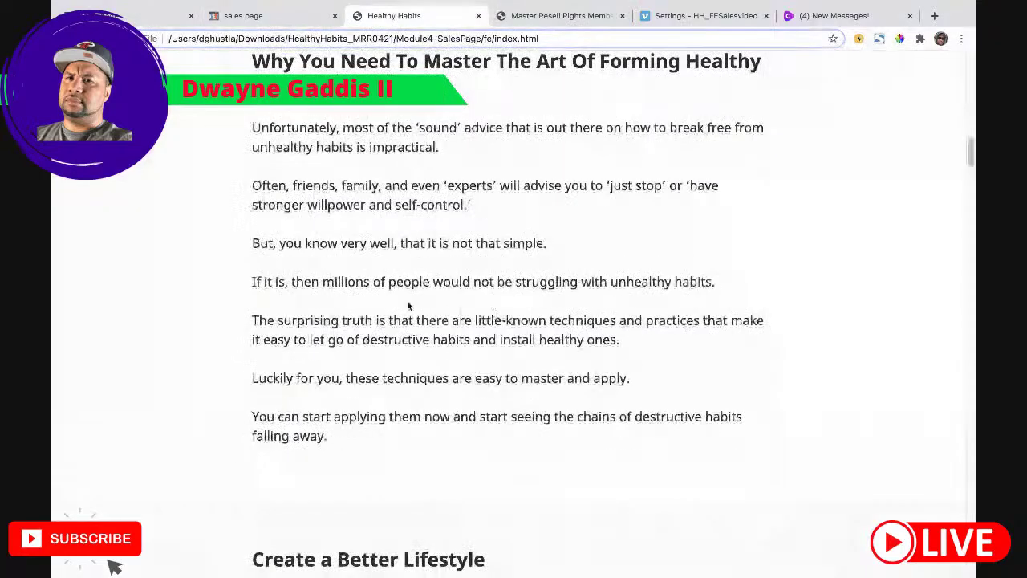
scroll(477, 287, "down", 11)
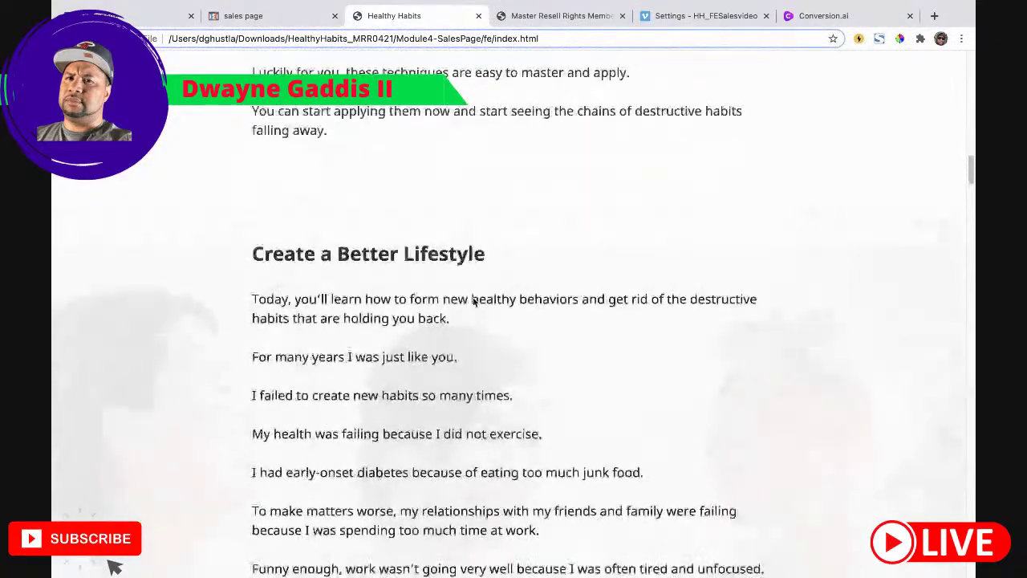
scroll(485, 300, "down", 10)
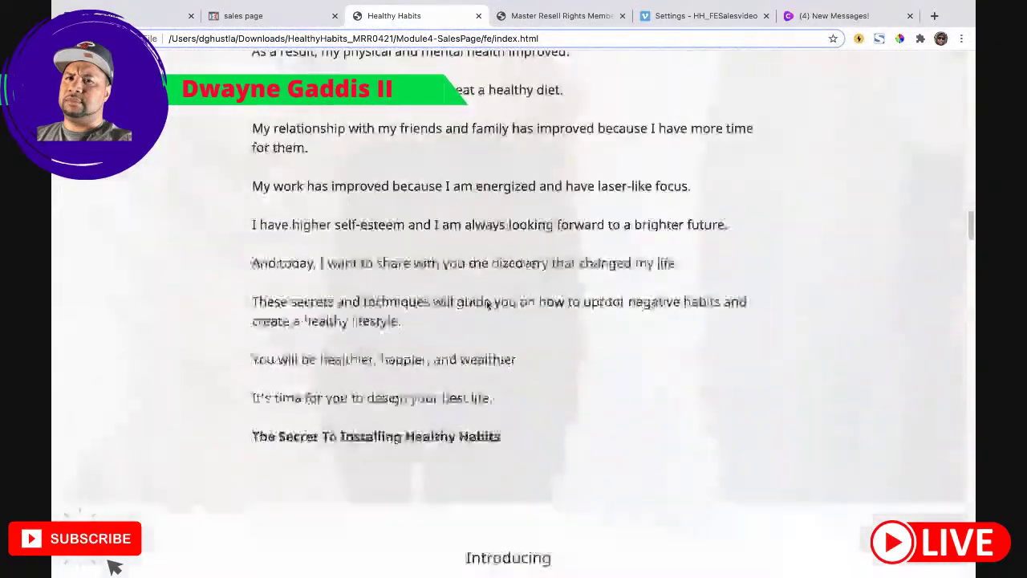
scroll(480, 313, "down", 4)
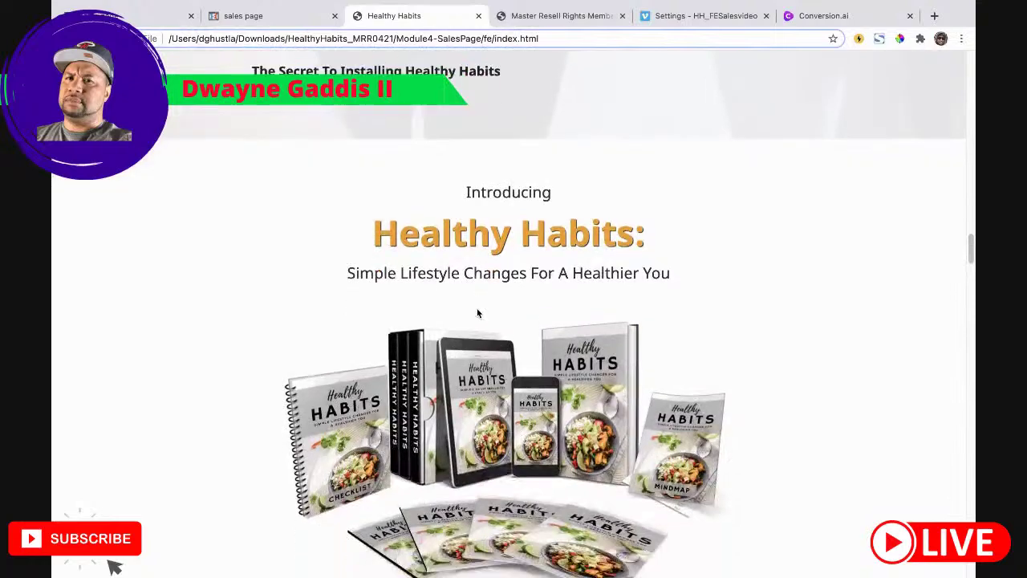
scroll(472, 329, "down", 7)
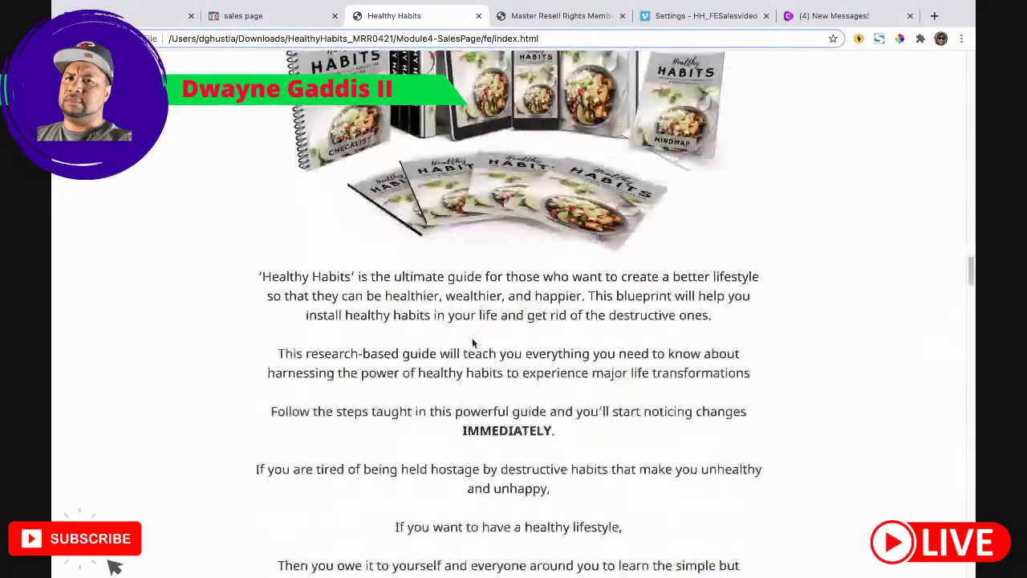
scroll(472, 339, "down", 9)
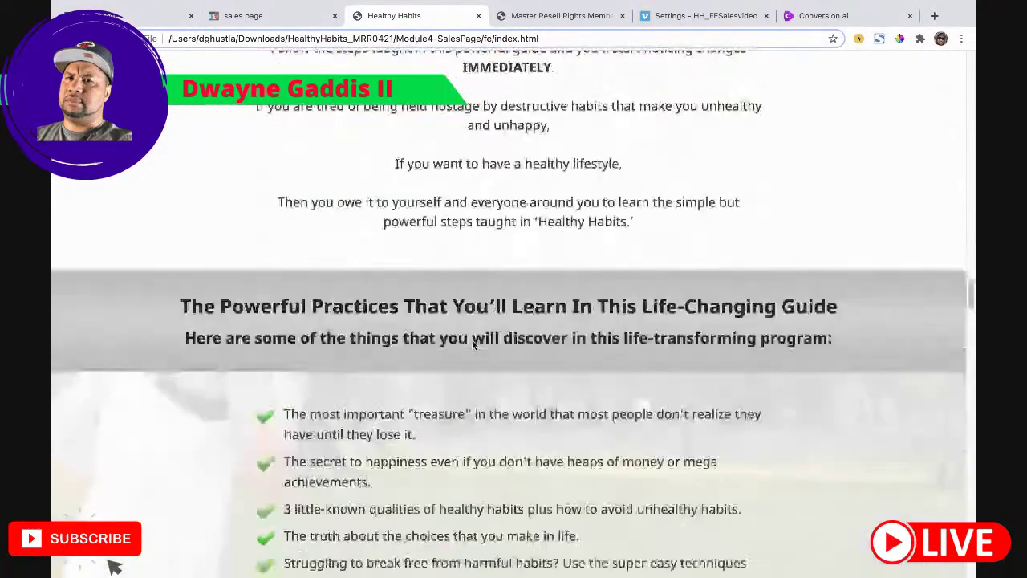
scroll(474, 348, "down", 8)
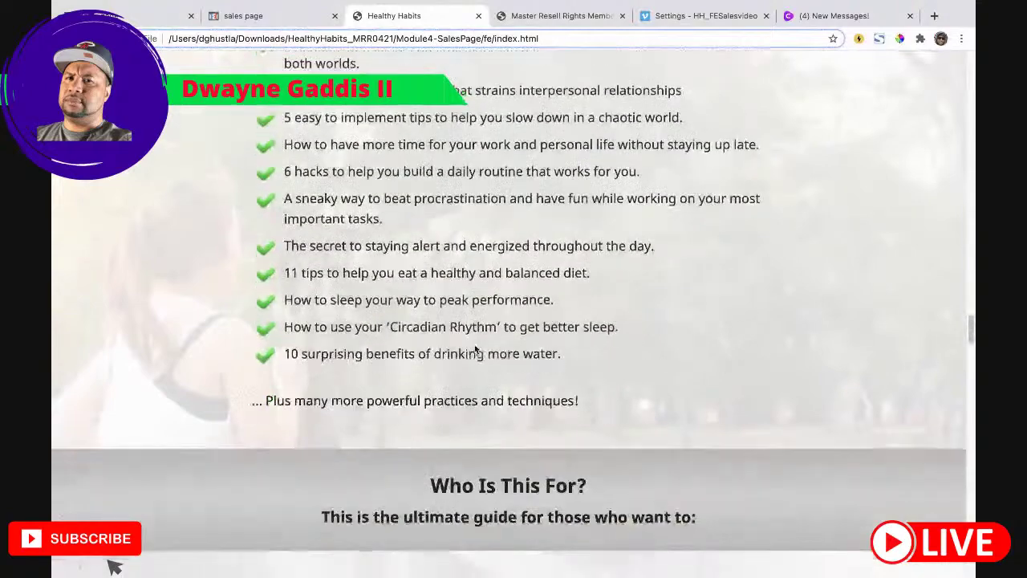
scroll(472, 343, "down", 7)
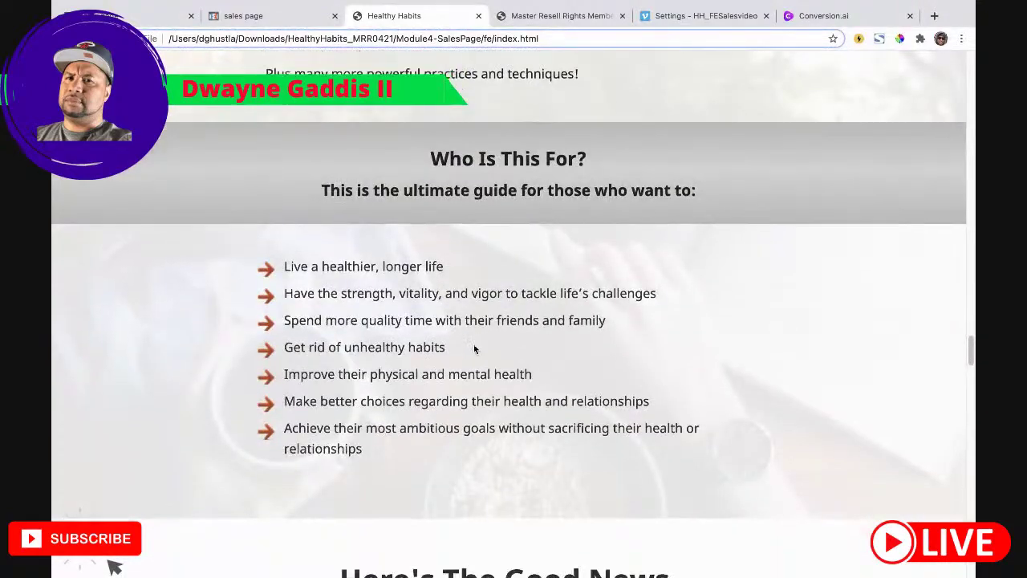
scroll(482, 341, "down", 1)
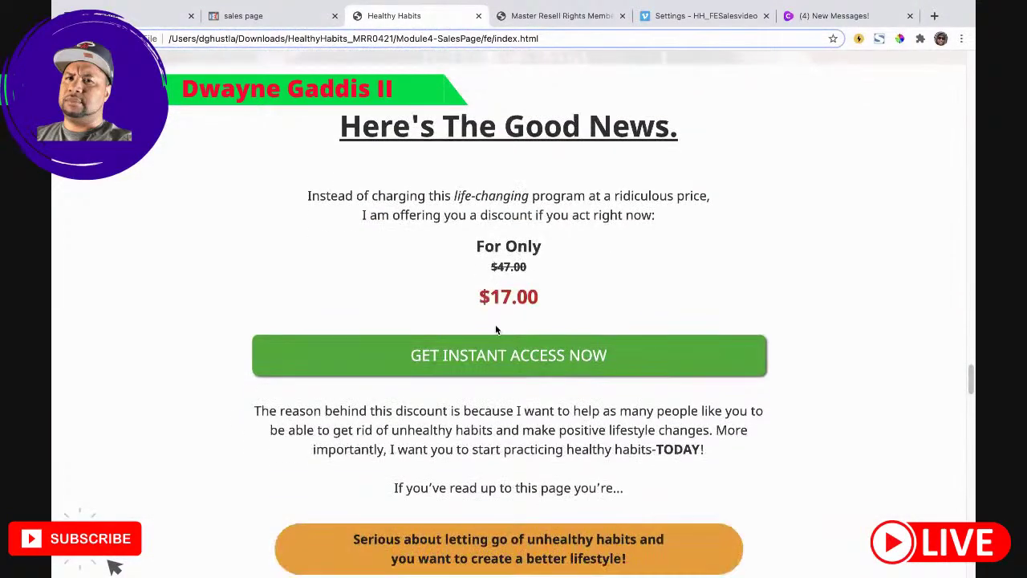
scroll(495, 307, "down", 8)
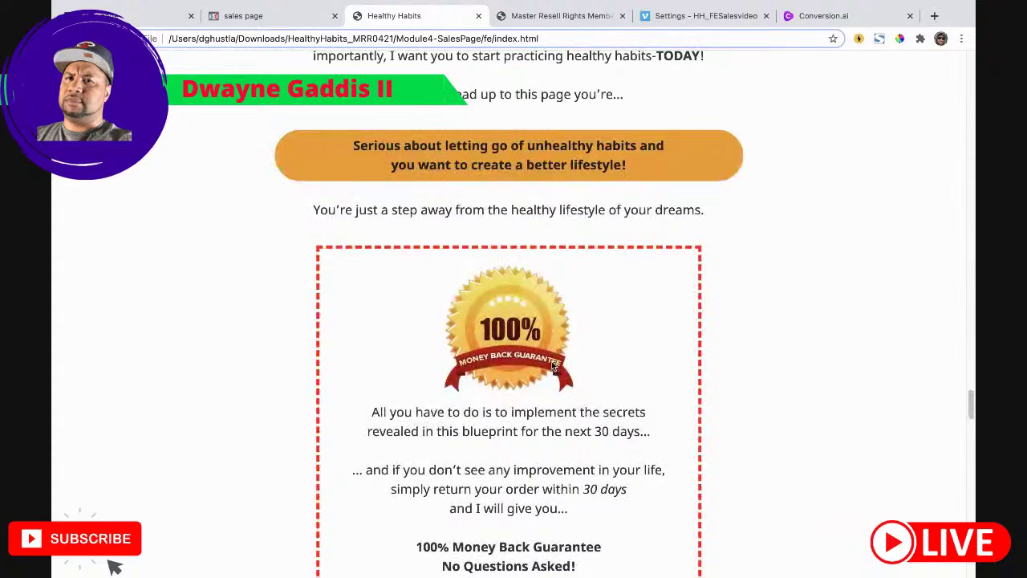
scroll(534, 362, "down", 5)
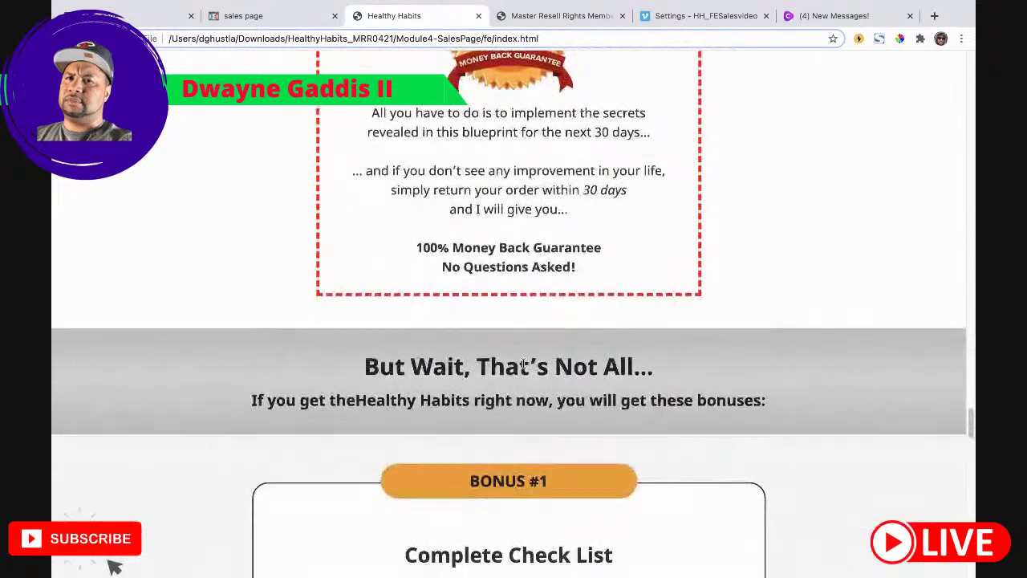
scroll(522, 361, "down", 12)
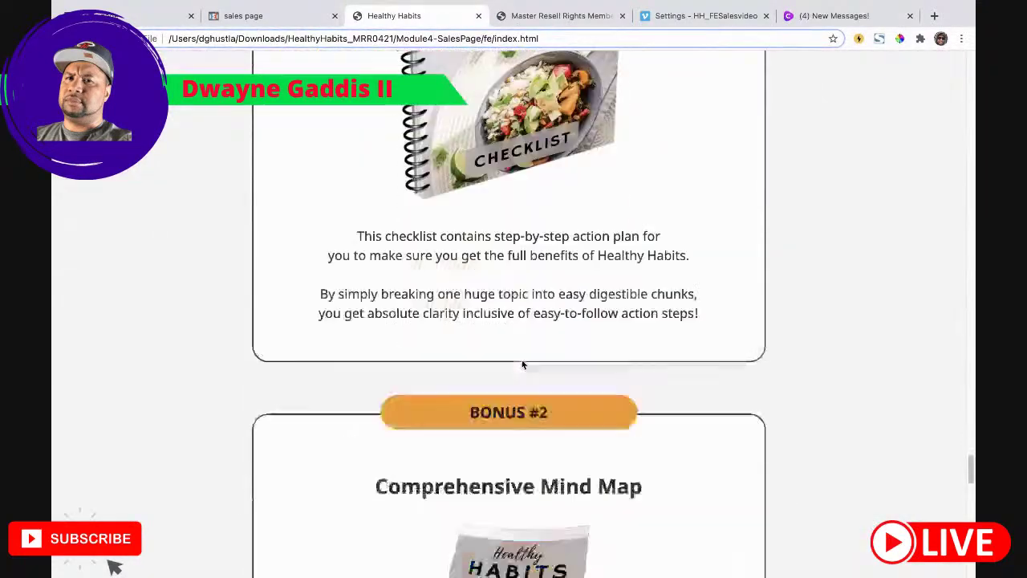
scroll(521, 363, "down", 9)
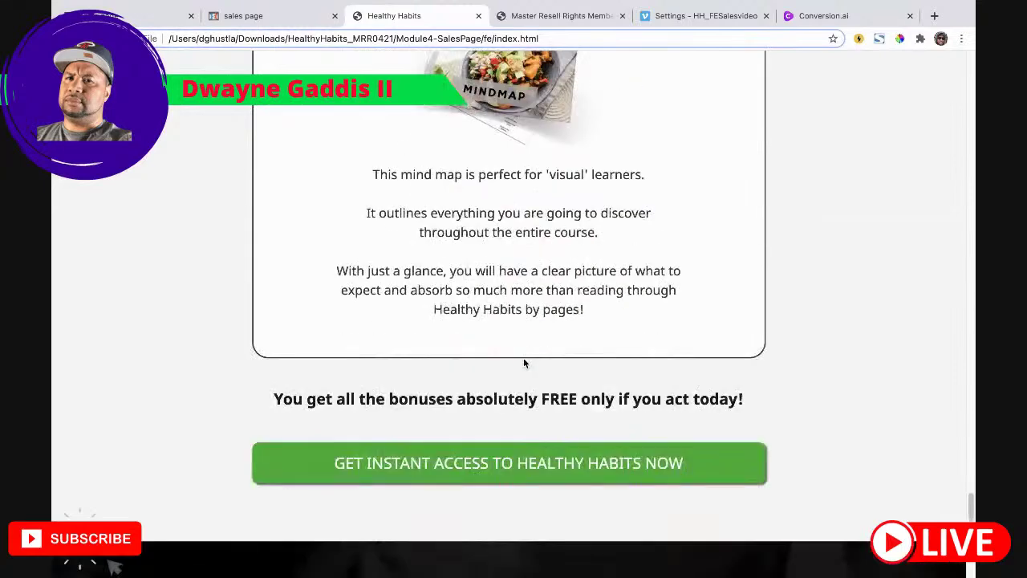
scroll(526, 363, "down", 12)
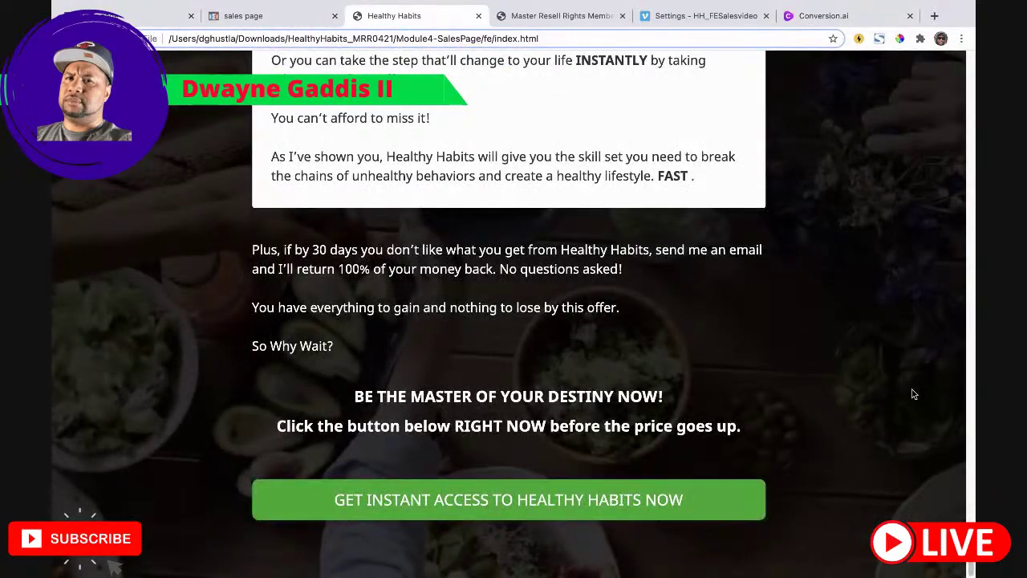
left_click_drag(969, 565, 954, 58)
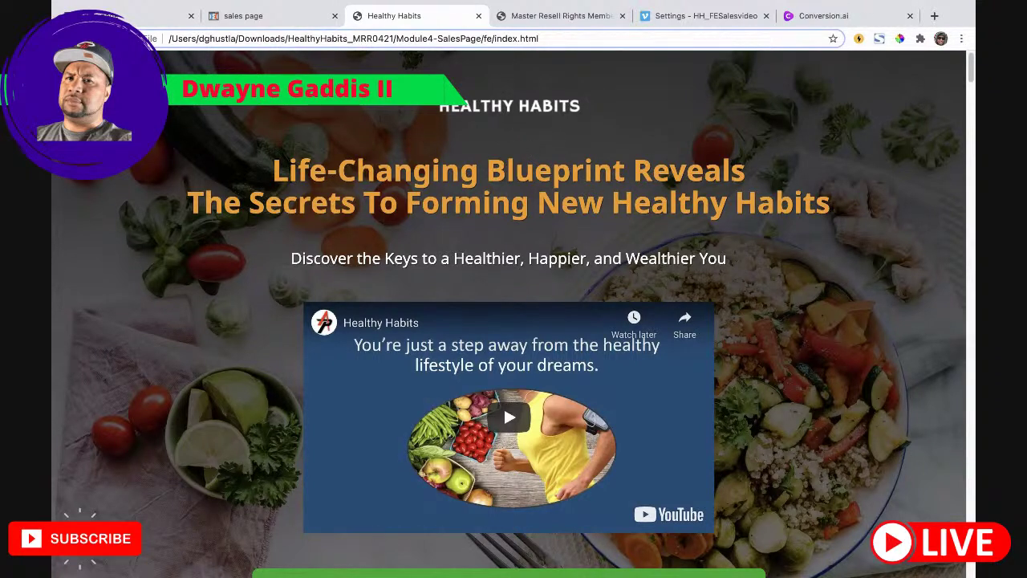
Step: Examine the full preview of the ClickFunnels sales page template, from the headline and video to the closing enrolment section
left_click(258, 19)
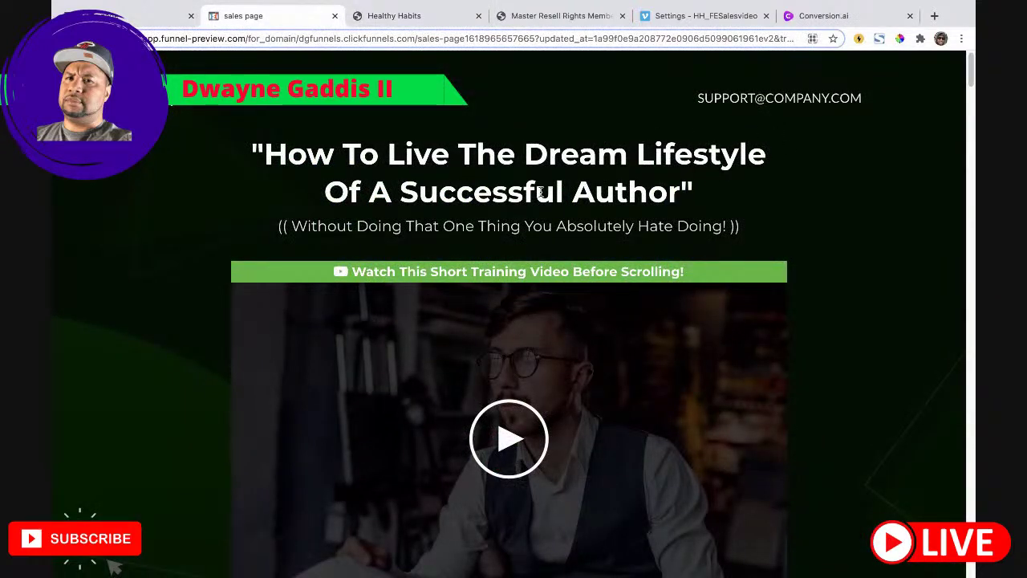
scroll(538, 265, "down", 2)
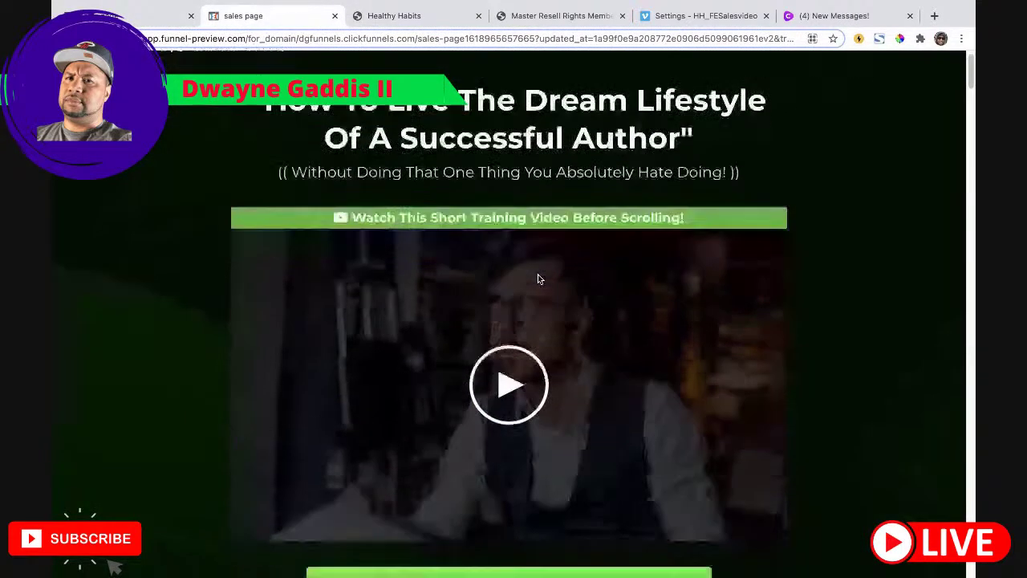
scroll(537, 276, "down", 8)
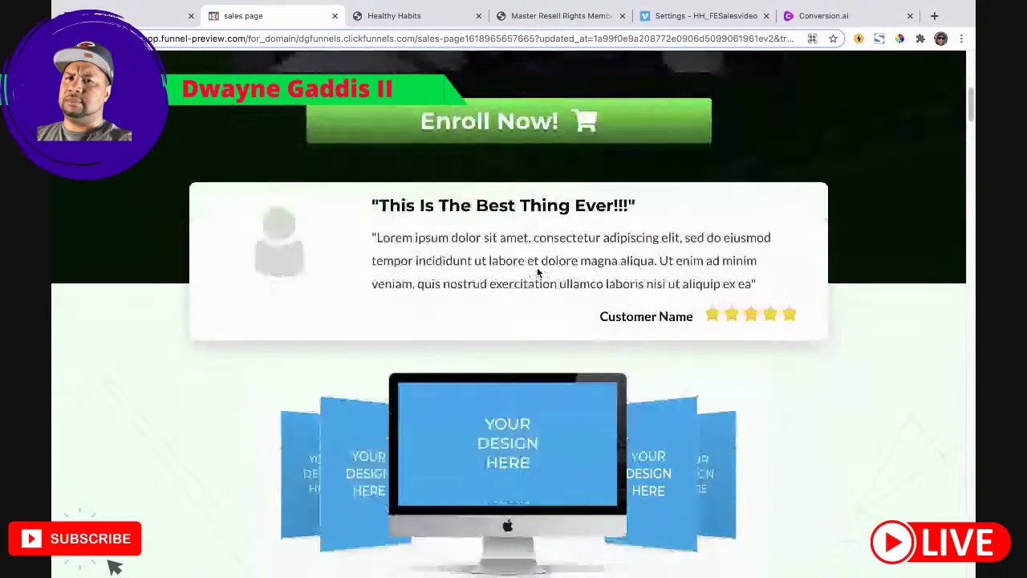
scroll(536, 271, "down", 4)
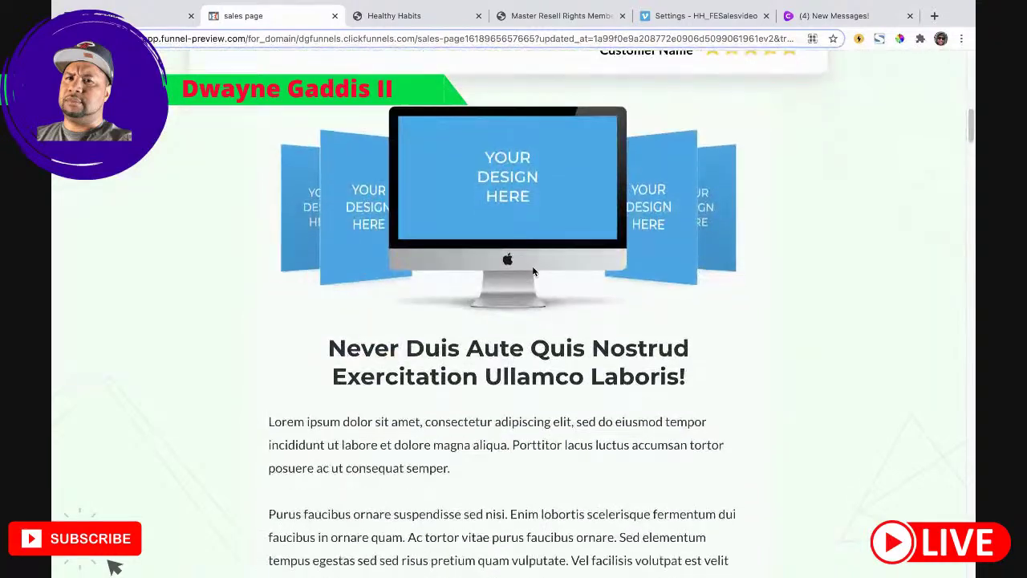
scroll(531, 267, "down", 10)
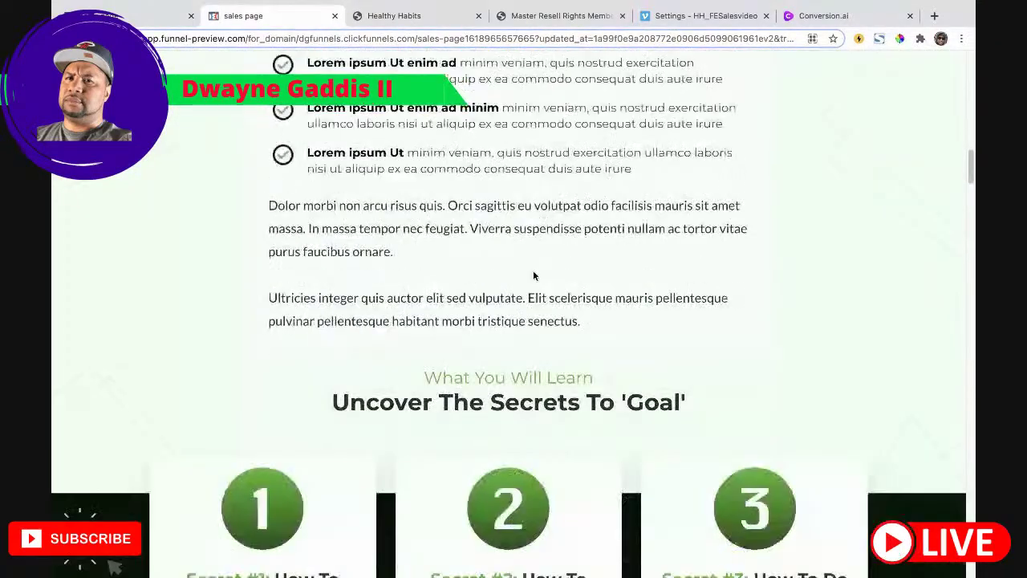
scroll(532, 273, "down", 12)
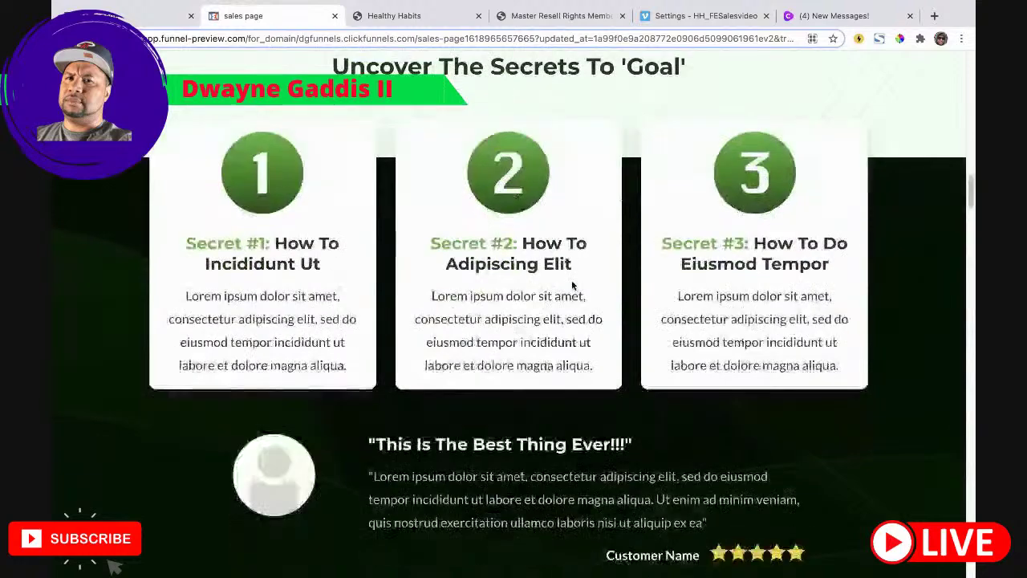
scroll(562, 294, "down", 5)
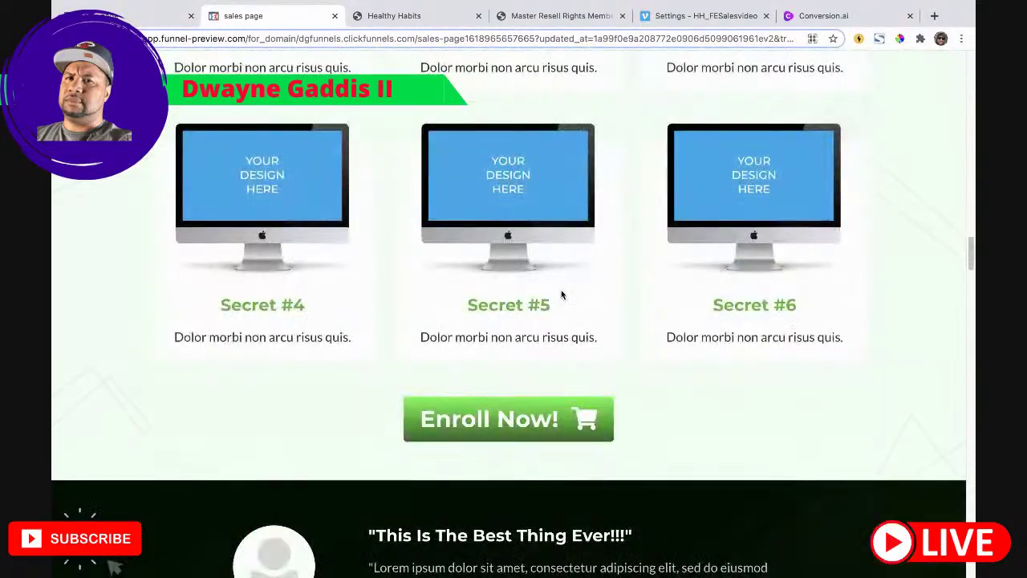
scroll(562, 295, "down", 9)
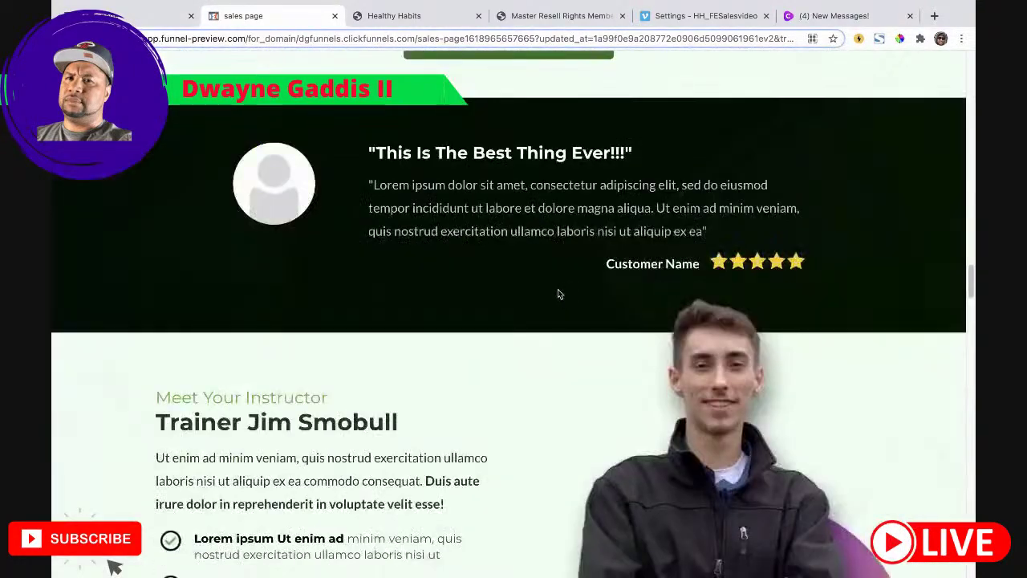
scroll(558, 294, "down", 10)
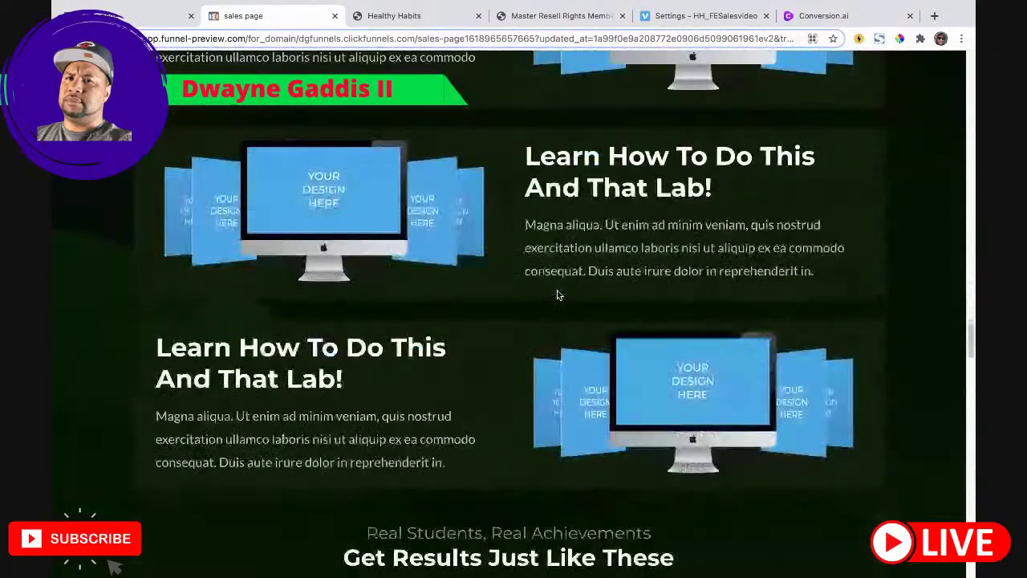
scroll(557, 292, "down", 7)
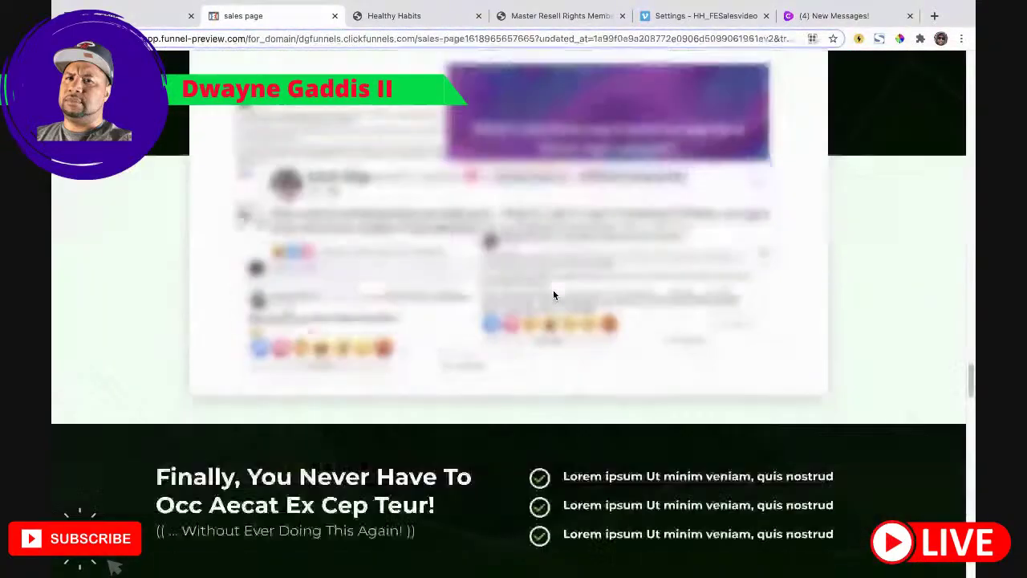
scroll(554, 293, "down", 7)
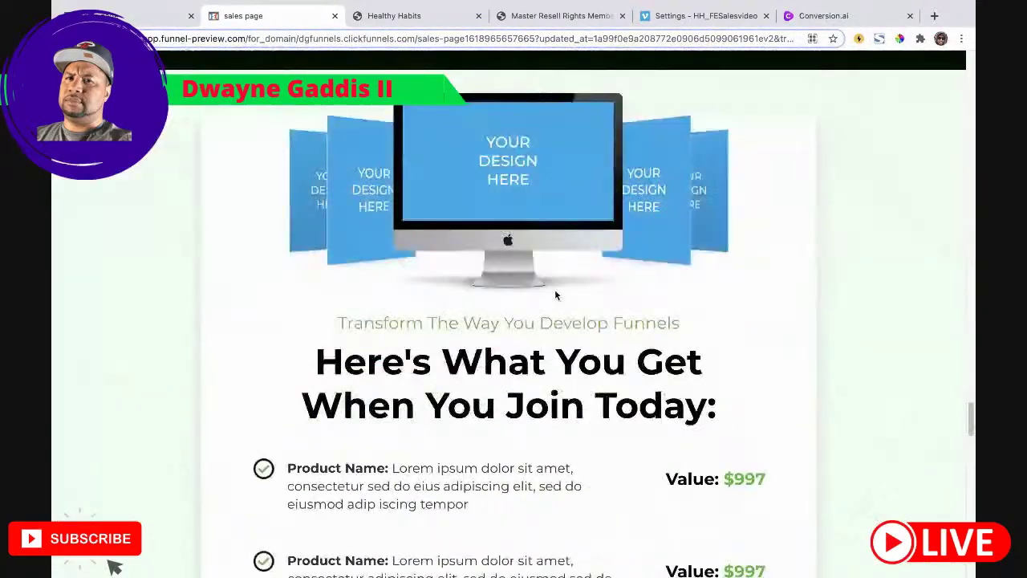
scroll(556, 295, "down", 12)
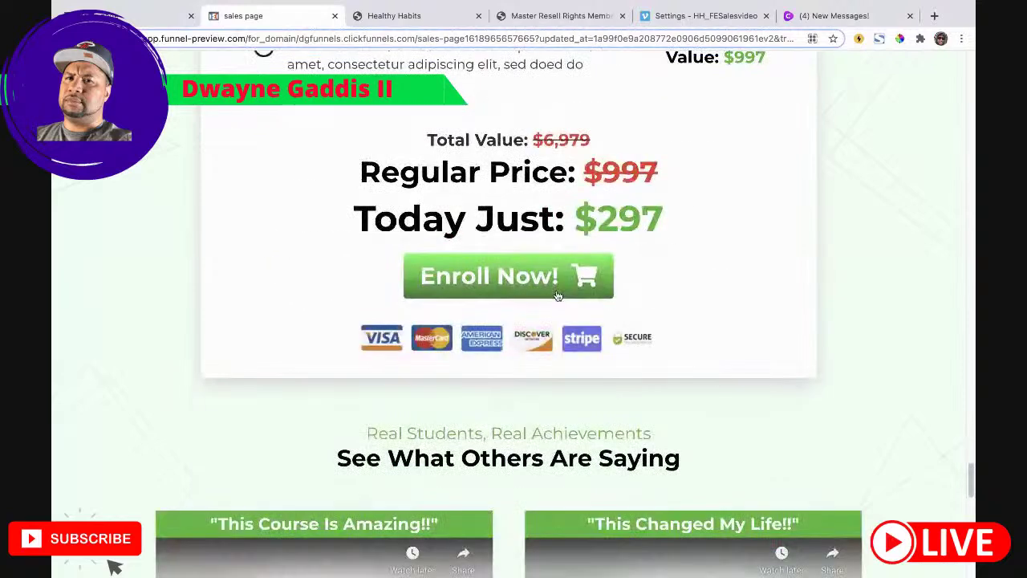
scroll(557, 296, "down", 9)
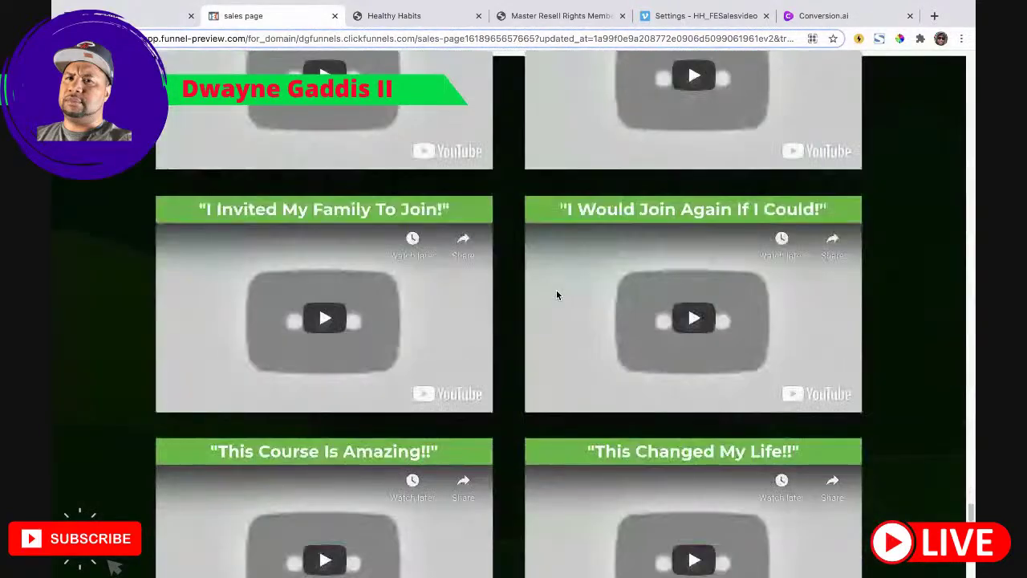
scroll(570, 299, "down", 4)
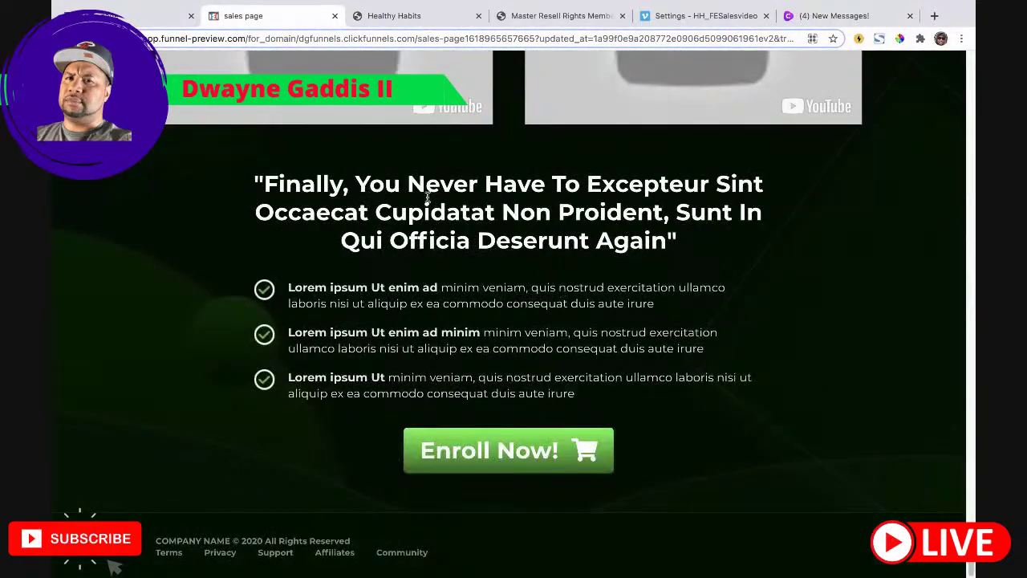
Step: Place the Healthy Habits browser tab directly beside the ClickFunnels editor's tab, ahead of the sales page preview
left_click(139, 22)
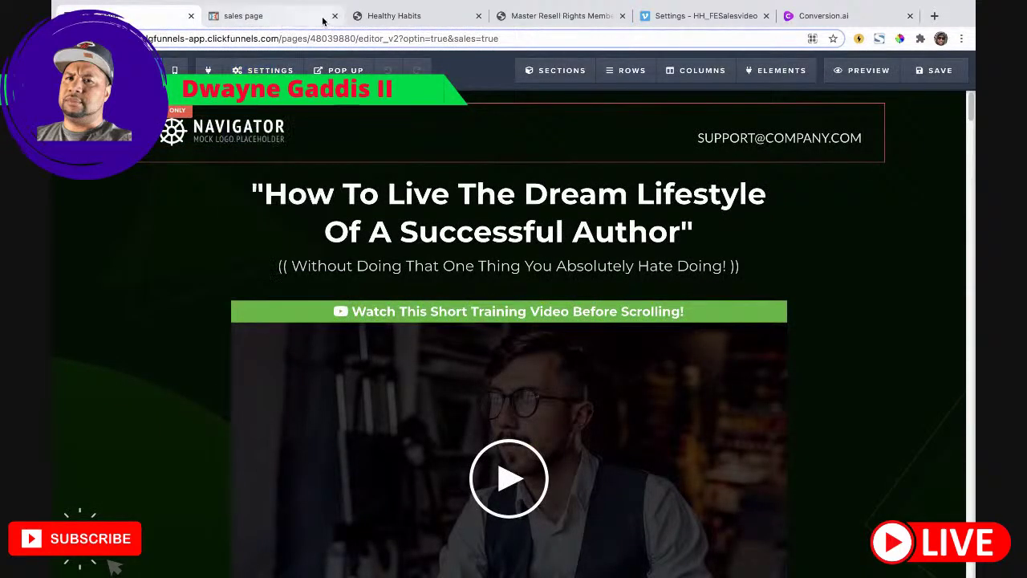
left_click_drag(402, 23, 264, 18)
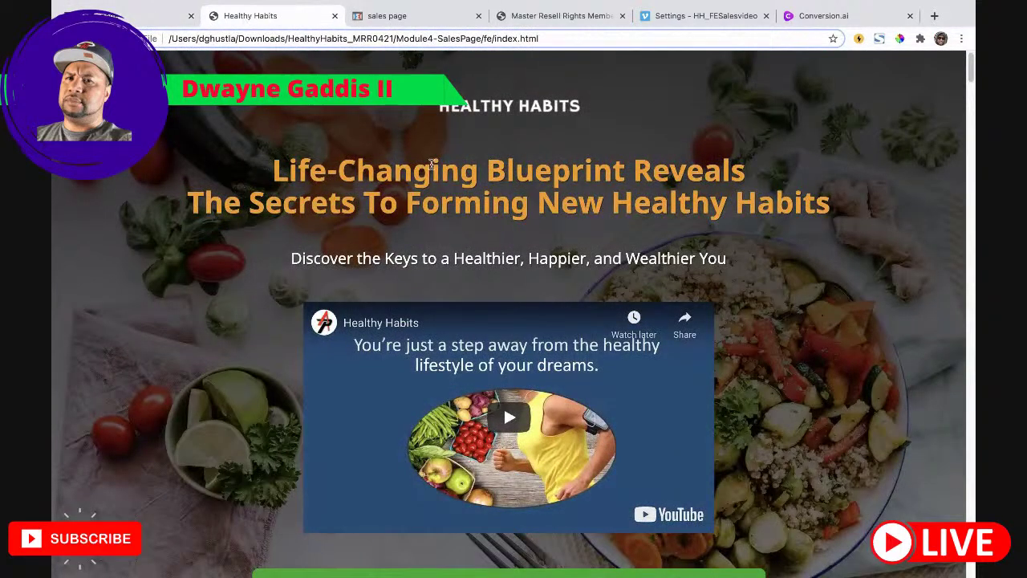
Step: Replace the template's main headline with "Life-Changing Blueprint Reveals The Secrets To Forming New Healthy Habits", copied from the Healthy Habits page
left_click_drag(852, 217, 270, 150)
key("ctrl+c")
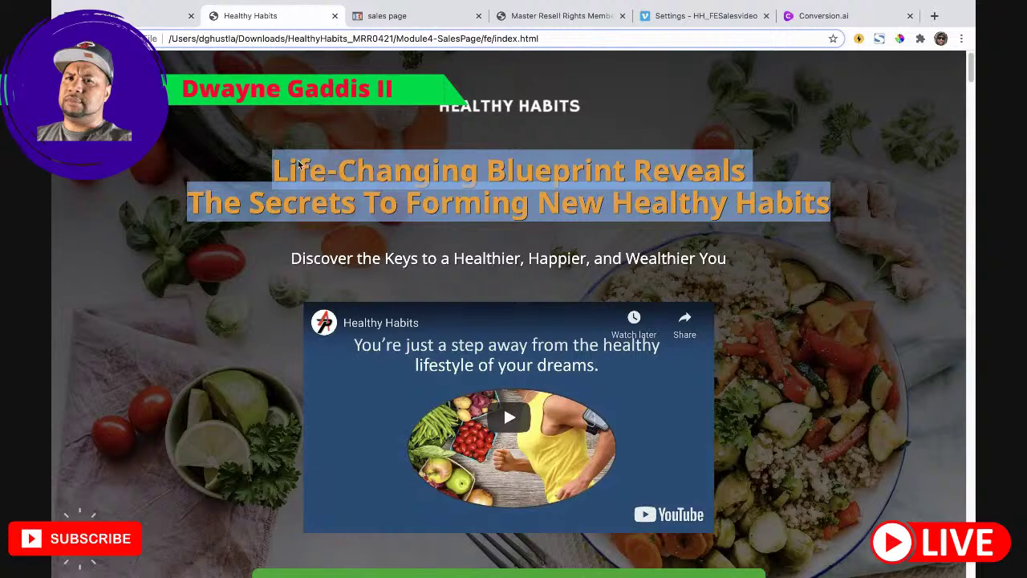
left_click(120, 16)
double_click(433, 207)
triple_click(433, 207)
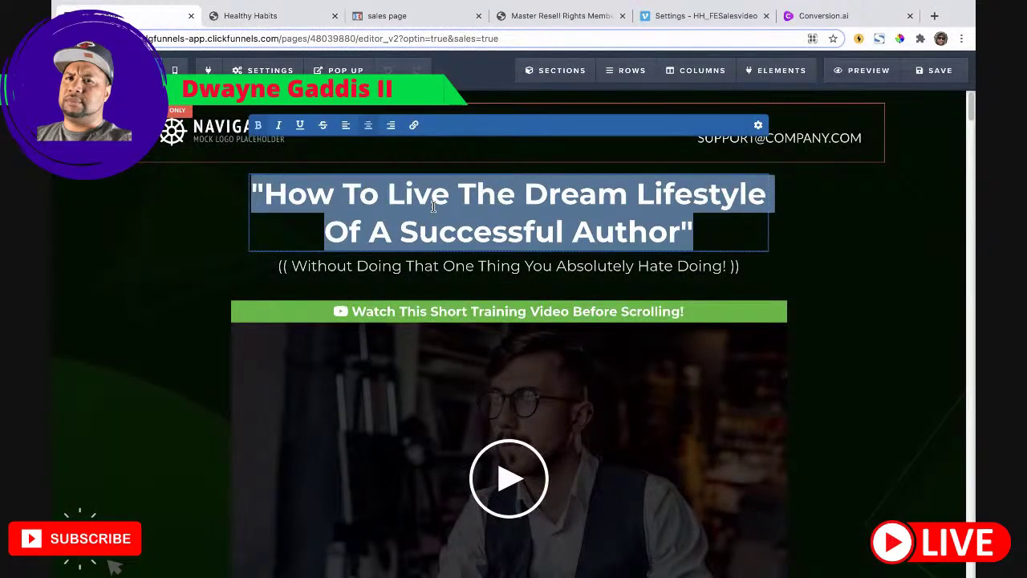
key("ctrl+v")
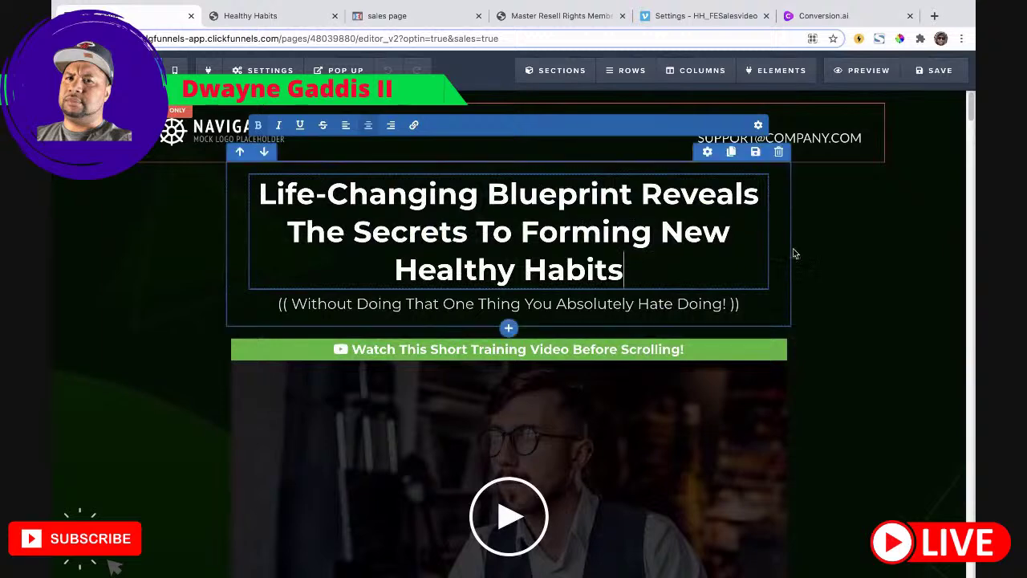
left_click(740, 278)
Step: Replace the sub-headline below it with the Healthy Habits page's line "Discover The Keys To A Healthier, Happier, And Wealthier You"
left_click(251, 16)
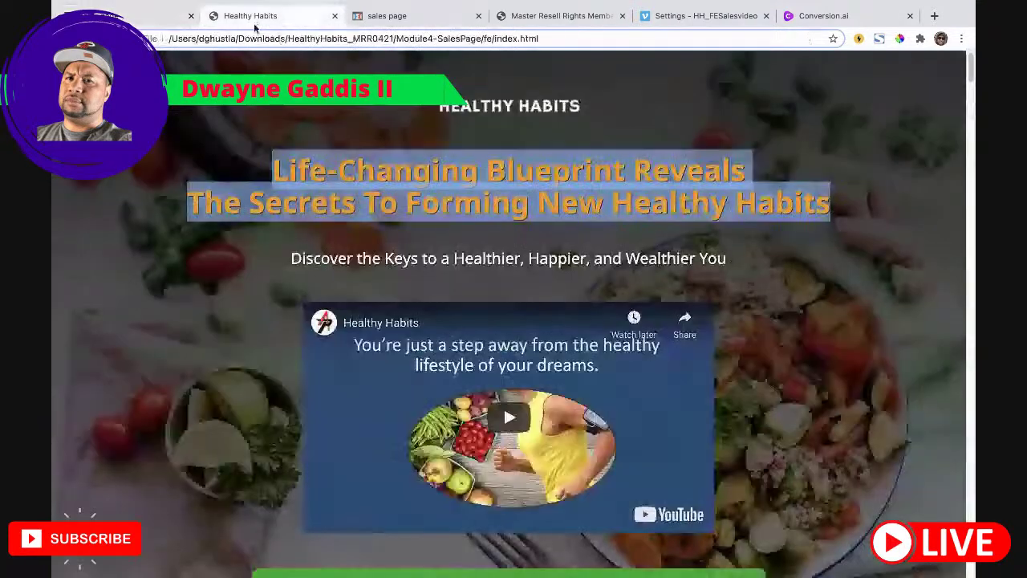
mouse_move(737, 263)
left_mouse_down()
mouse_move(303, 258)
mouse_move(317, 259)
left_mouse_up()
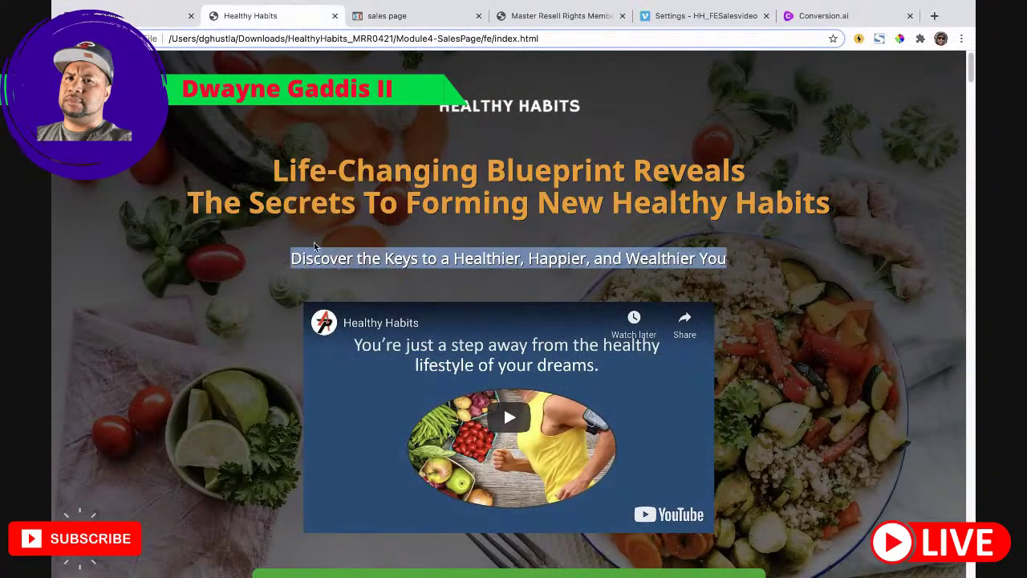
left_click(131, 14)
triple_click(669, 310)
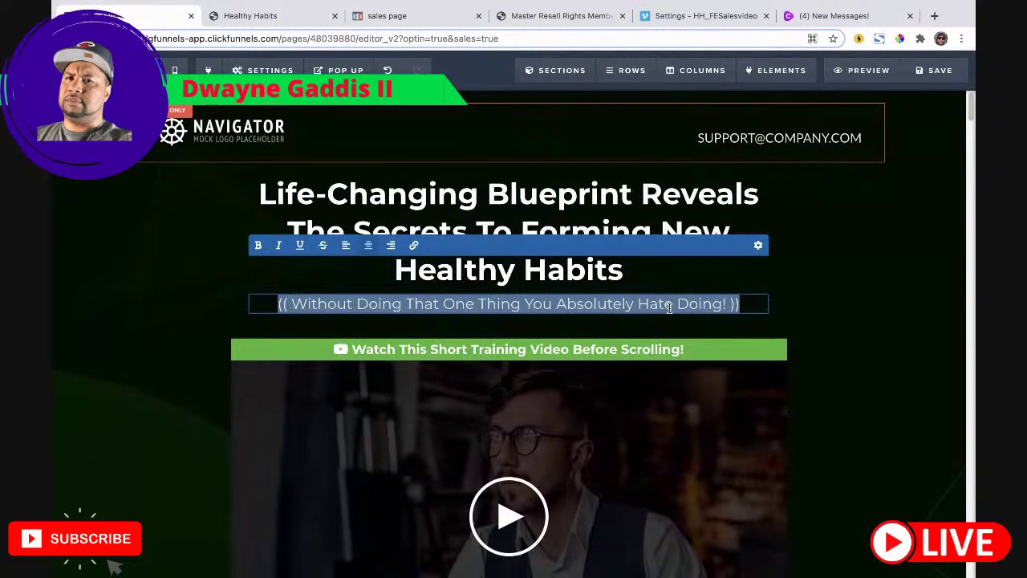
type("Discover The Keys To A Healthier, Happier, And Wealthier You")
left_click(841, 300)
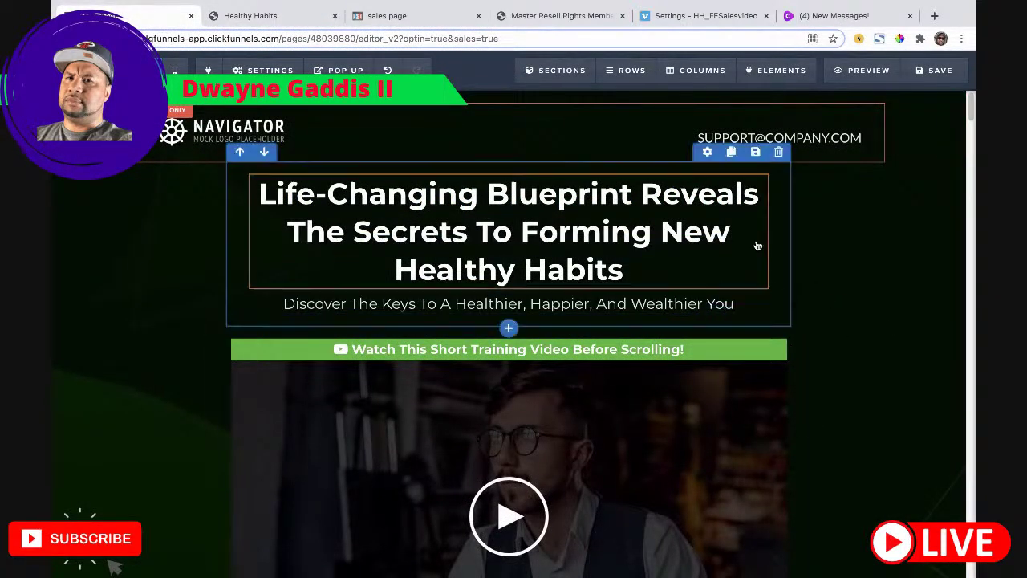
left_click(767, 98)
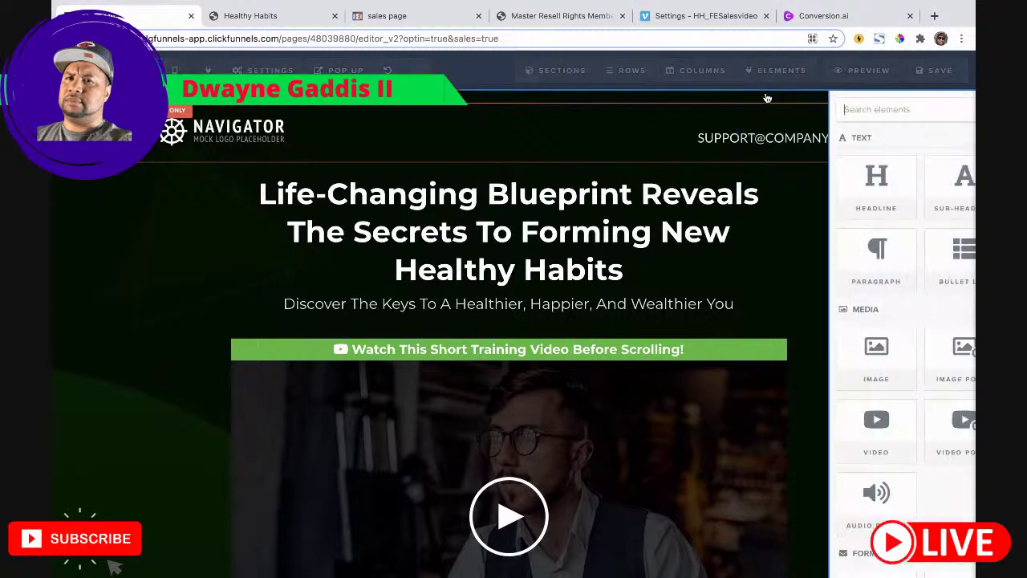
left_click_drag(706, 188, 546, 257)
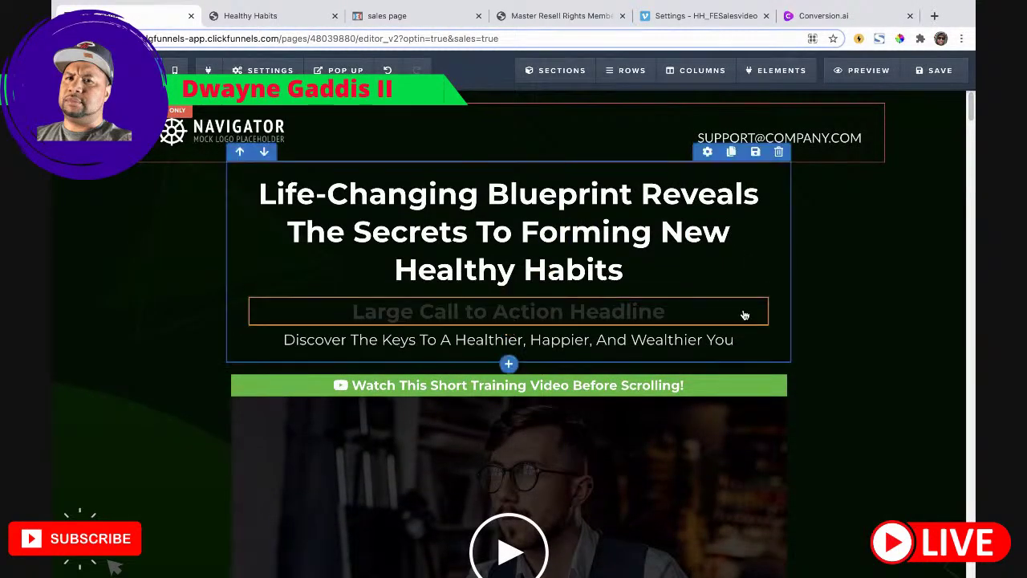
left_click(756, 289)
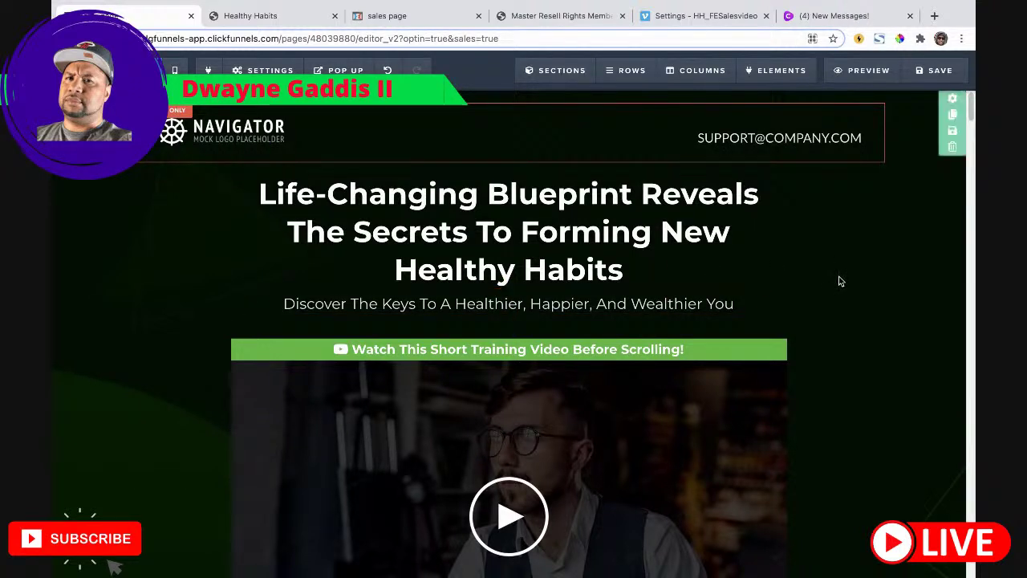
Step: Save the page and change the green banner text above the video to "Click For Sound", keeping its video icon
left_click(935, 72)
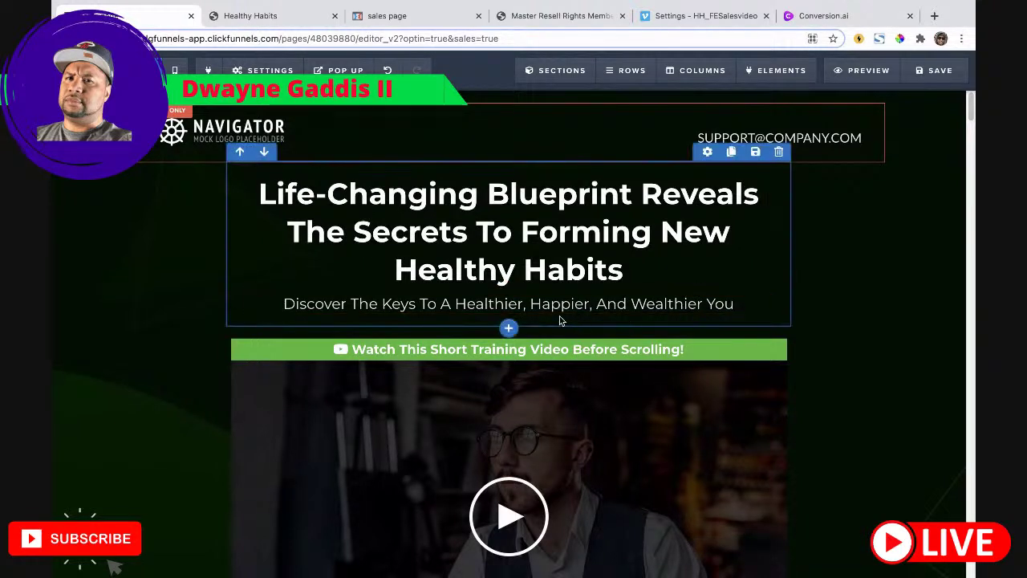
left_click(465, 352)
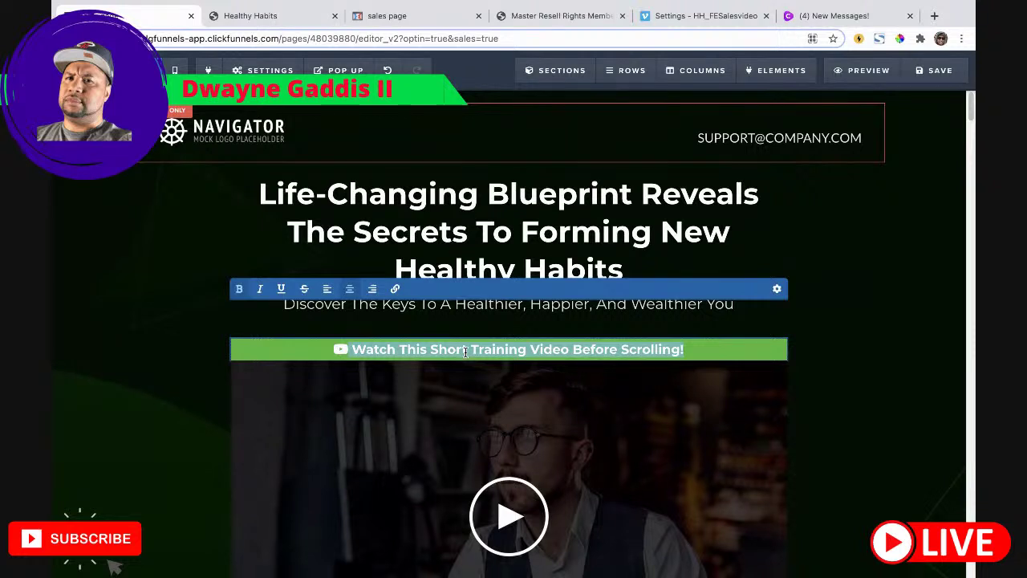
left_click_drag(696, 349, 356, 350)
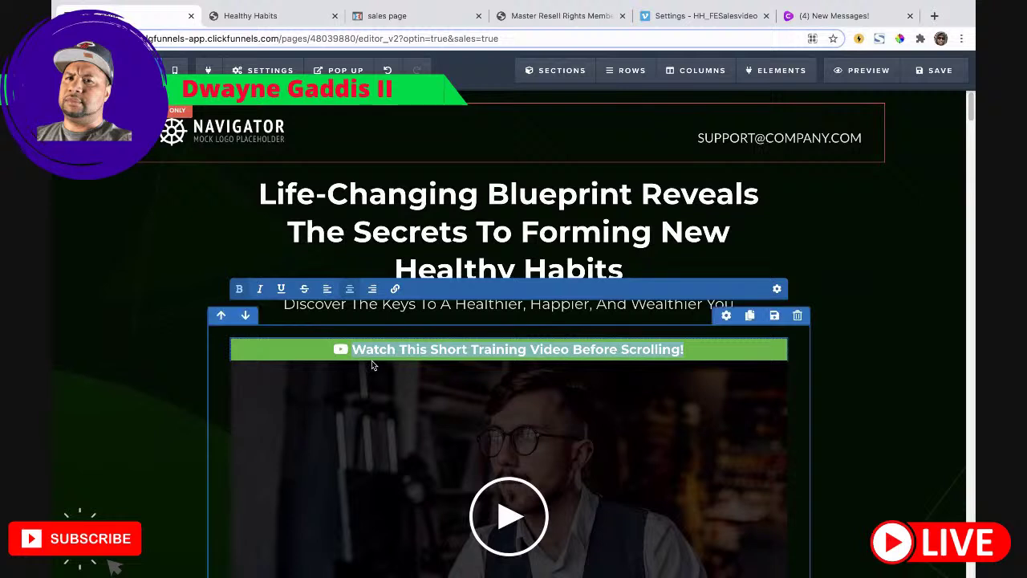
type("CLick")
key("BackSpace")
key("BackSpace")
key("BackSpace")
key("BackSpace")
key("BackSpace")
type("lickf")
key("BackSpace")
type("FOr")
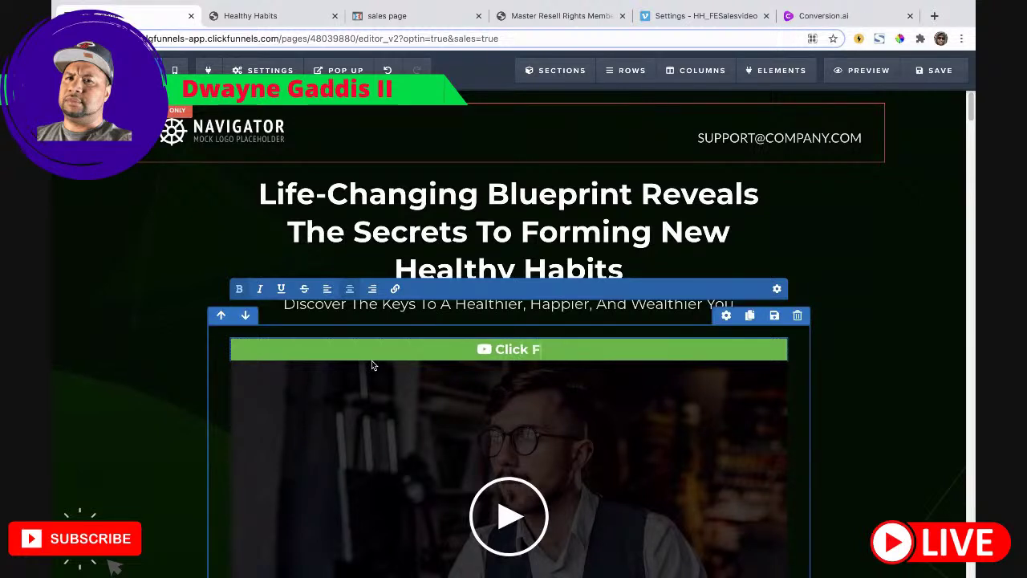
key("BackSpace")
key("BackSpace")
type("or Sound")
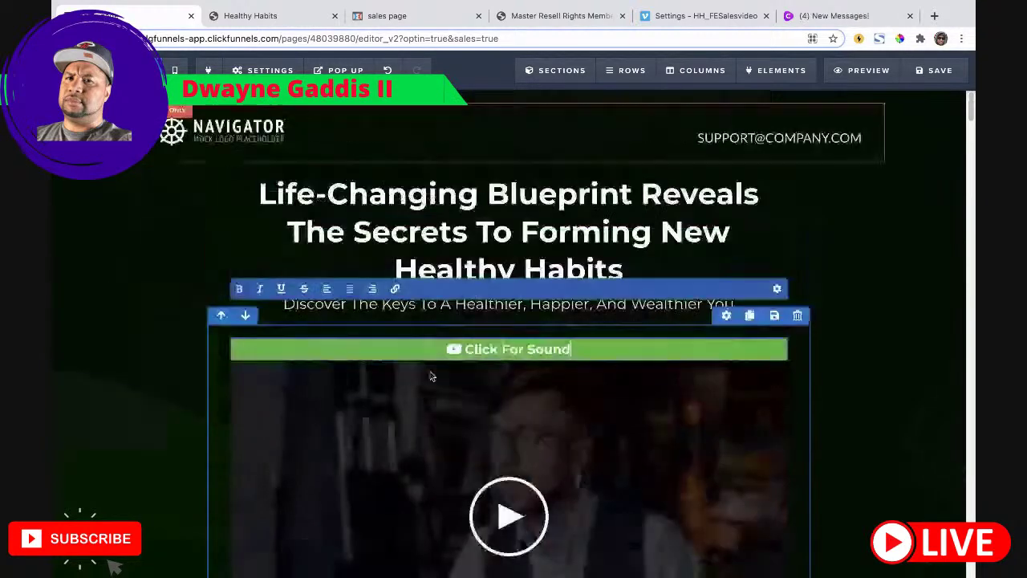
Step: Copy the Vimeo link of the HH_FESalesvideo video and return to the ClickFunnels editor
mouse_move(572, 75)
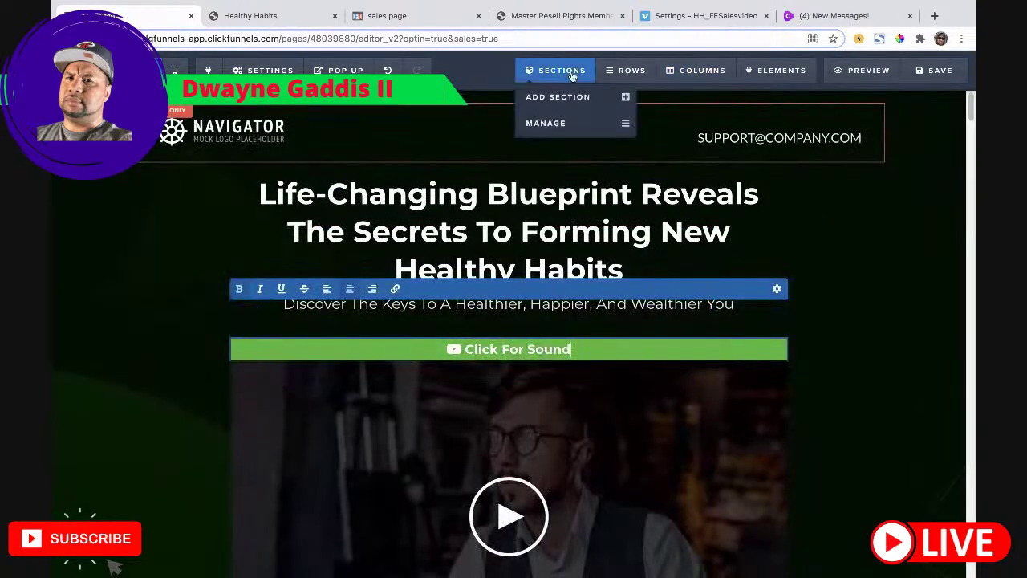
left_click(677, 17)
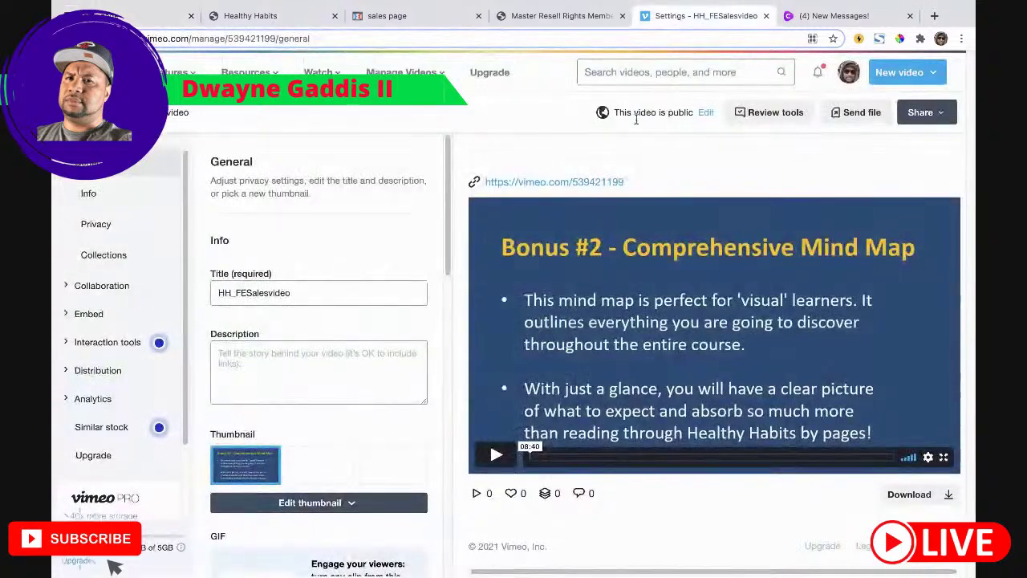
left_click_drag(644, 180, 481, 182)
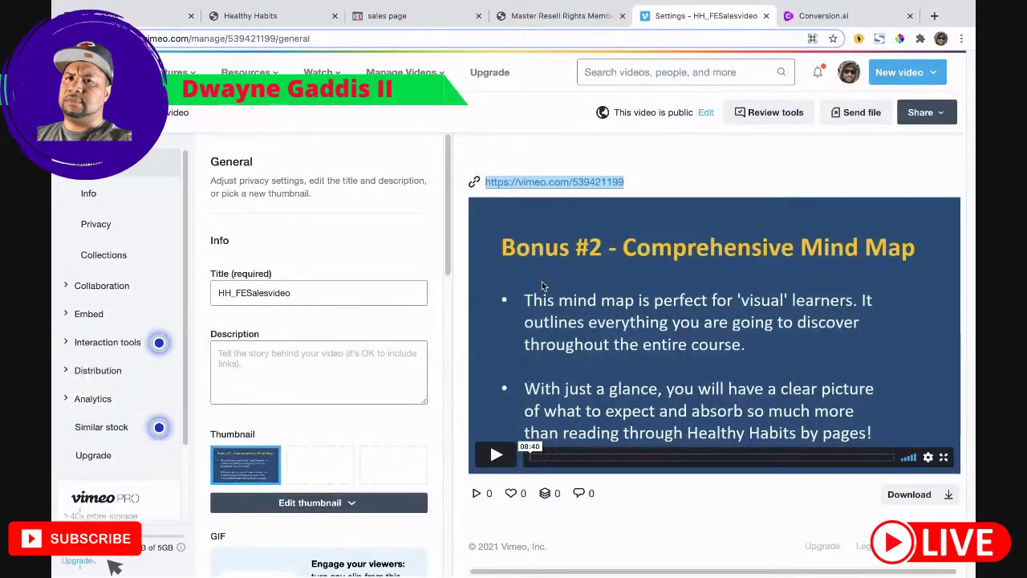
left_click(165, 16)
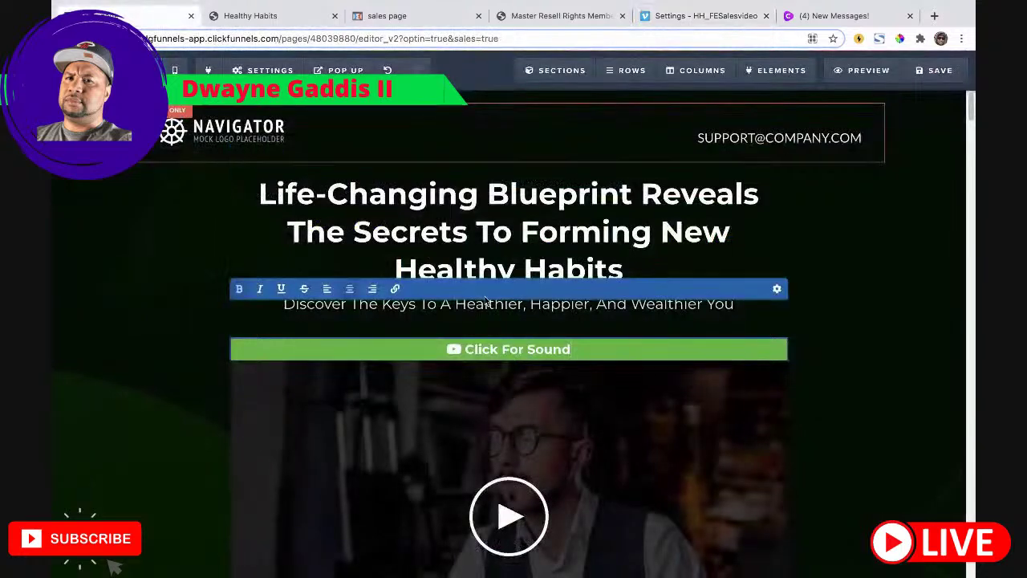
Step: Add a video element directly below the "Click For Sound" banner and delete the template's placeholder video image
scroll(636, 370, "down", 1)
left_click(706, 411)
scroll(730, 426, "down", 5)
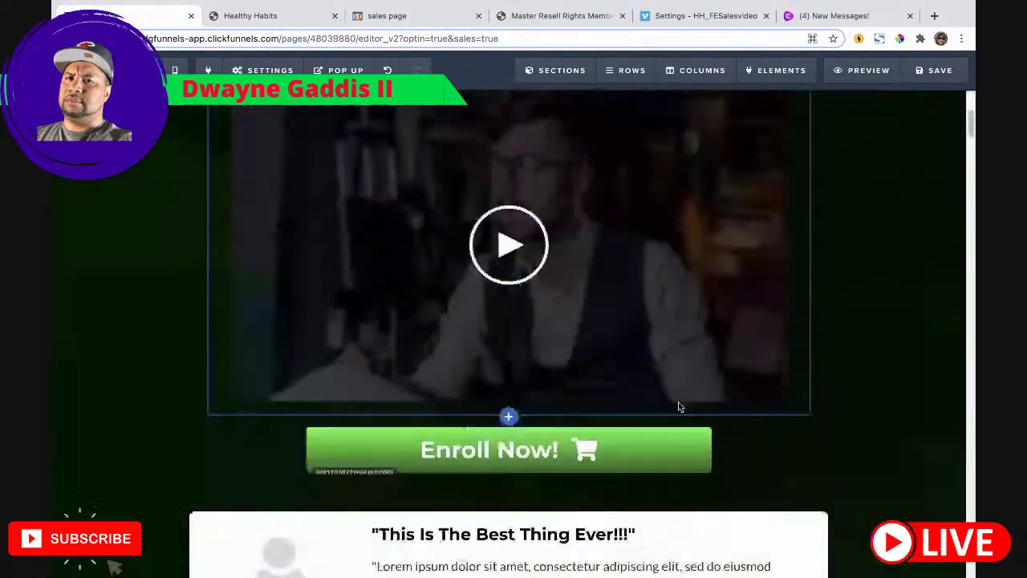
scroll(712, 403, "up", 4)
mouse_move(773, 70)
left_click(775, 94)
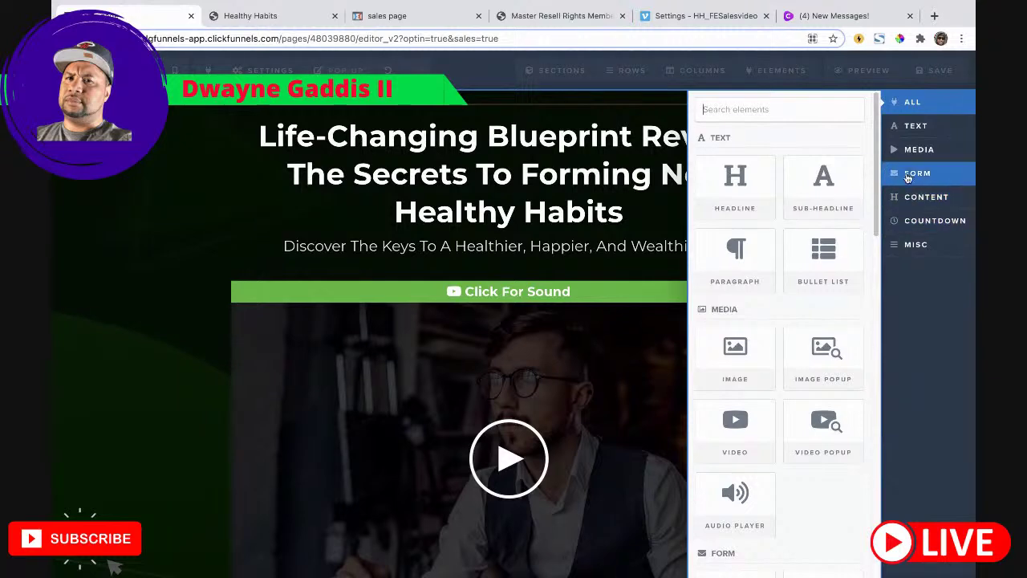
left_click(914, 149)
left_click_drag(737, 261, 577, 352)
scroll(579, 353, "down", 5)
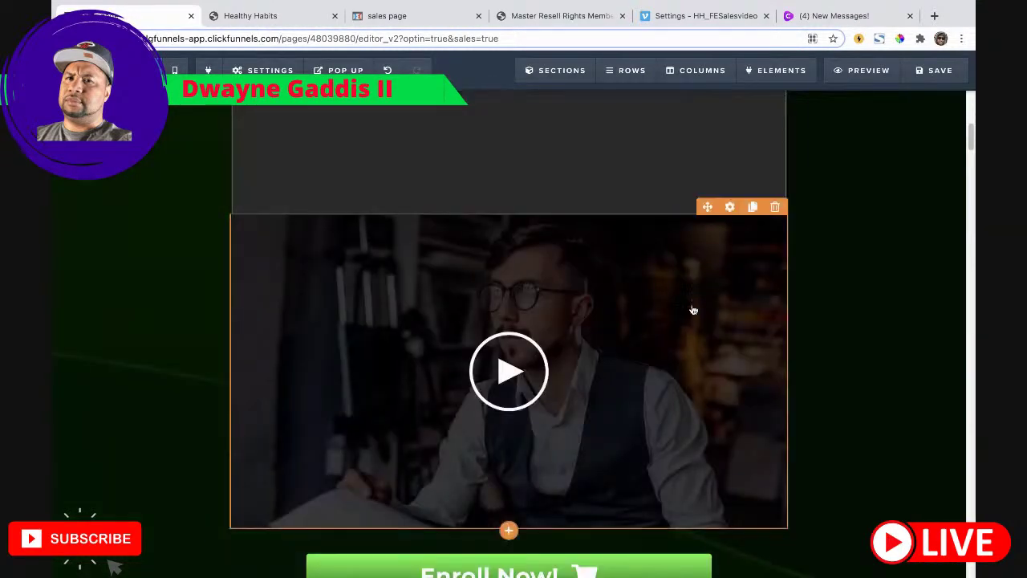
left_click(775, 206)
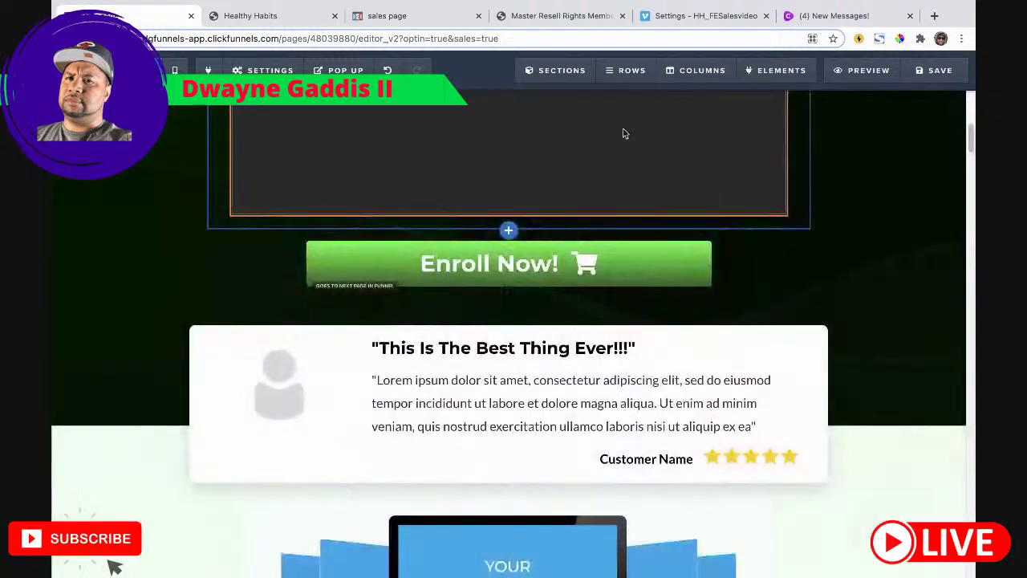
scroll(634, 208, "up", 3)
left_click(648, 257)
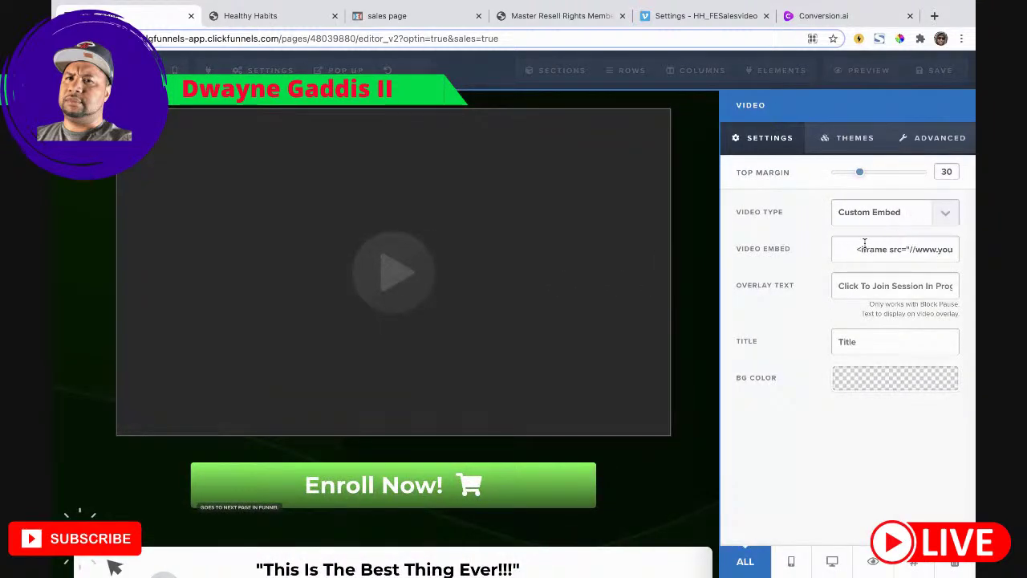
left_click(863, 248)
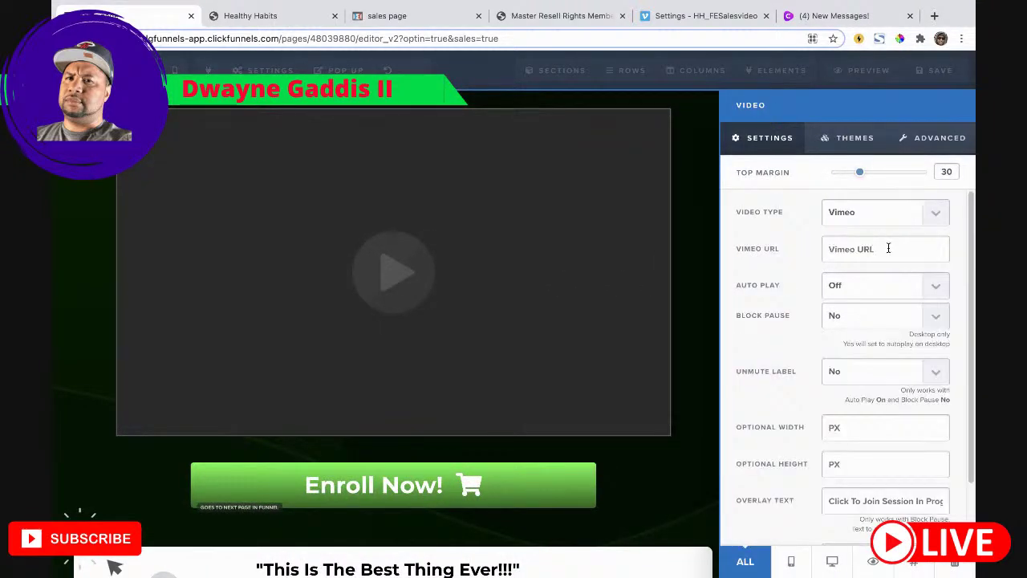
key("ctrl+v")
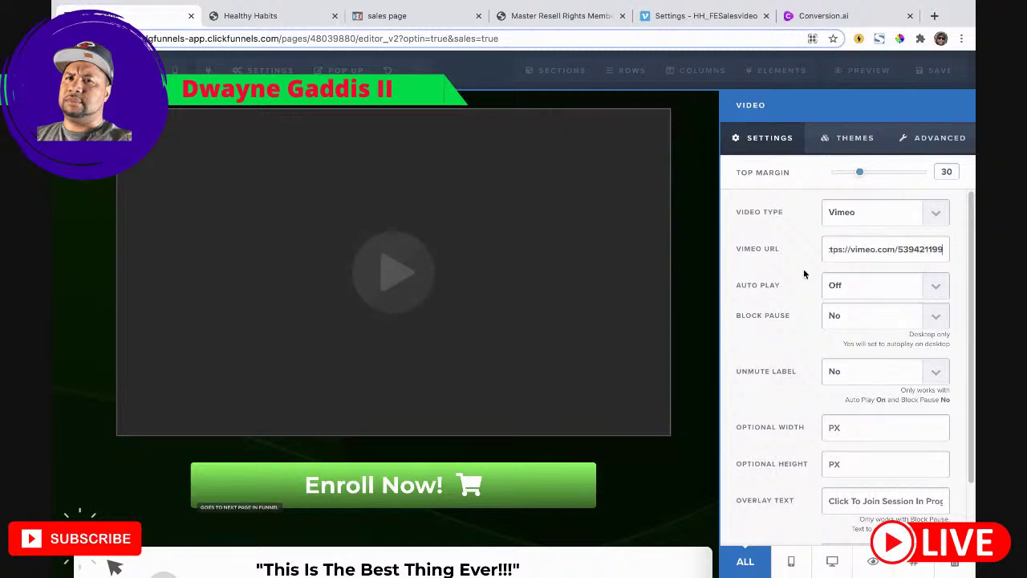
left_click(580, 275)
scroll(638, 284, "up", 3)
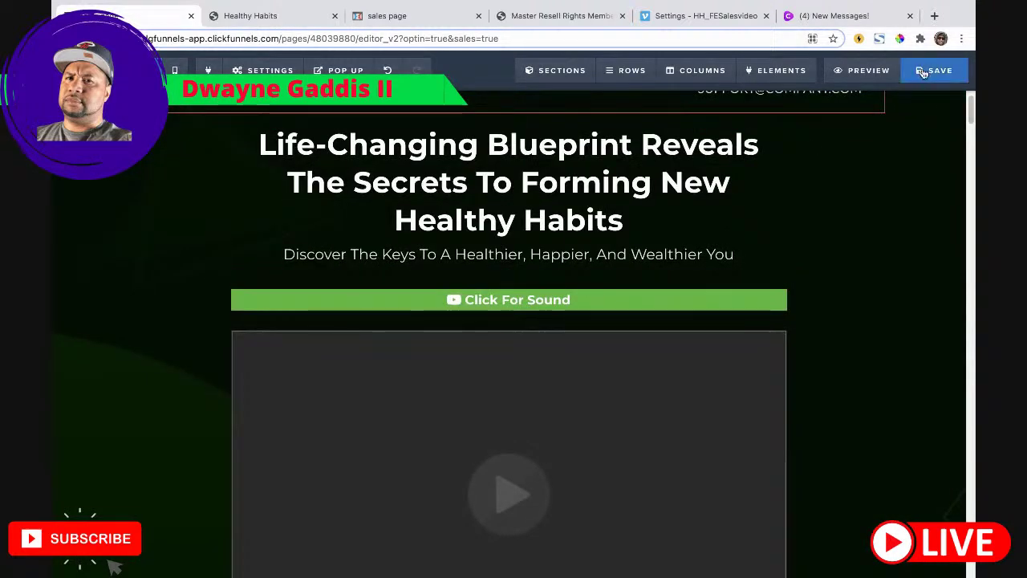
Step: Remove the video element's top margin so that it sits flush against the "Click For Sound" banner
scroll(500, 282, "up", 1)
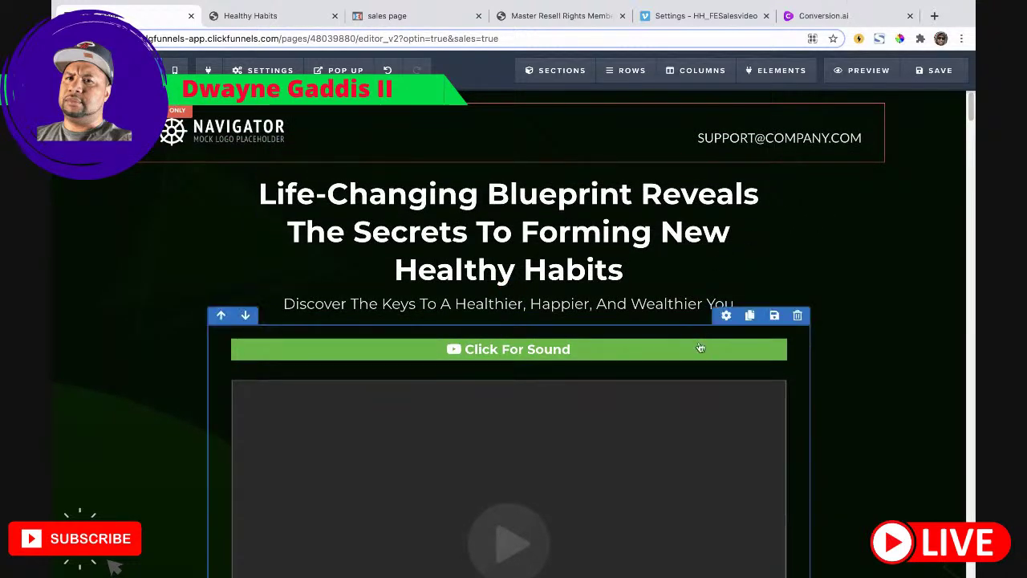
left_click(732, 371)
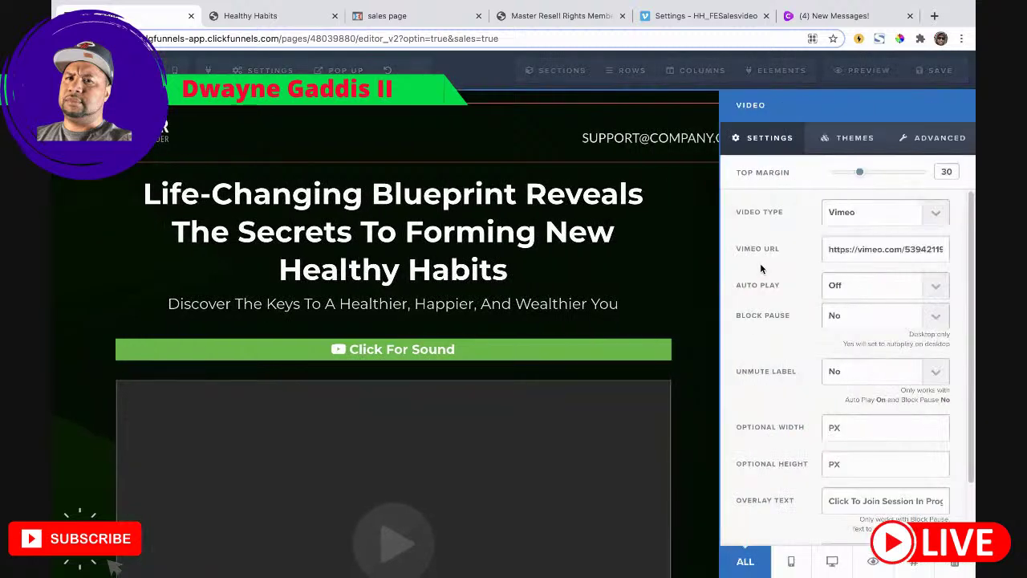
left_click(600, 244)
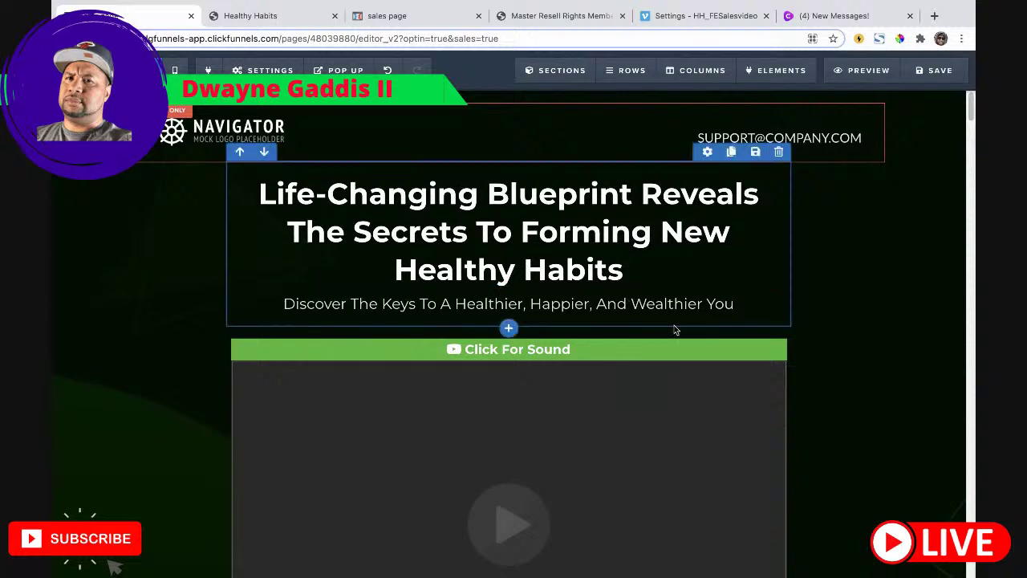
scroll(653, 408, "down", 1)
scroll(672, 383, "down", 2)
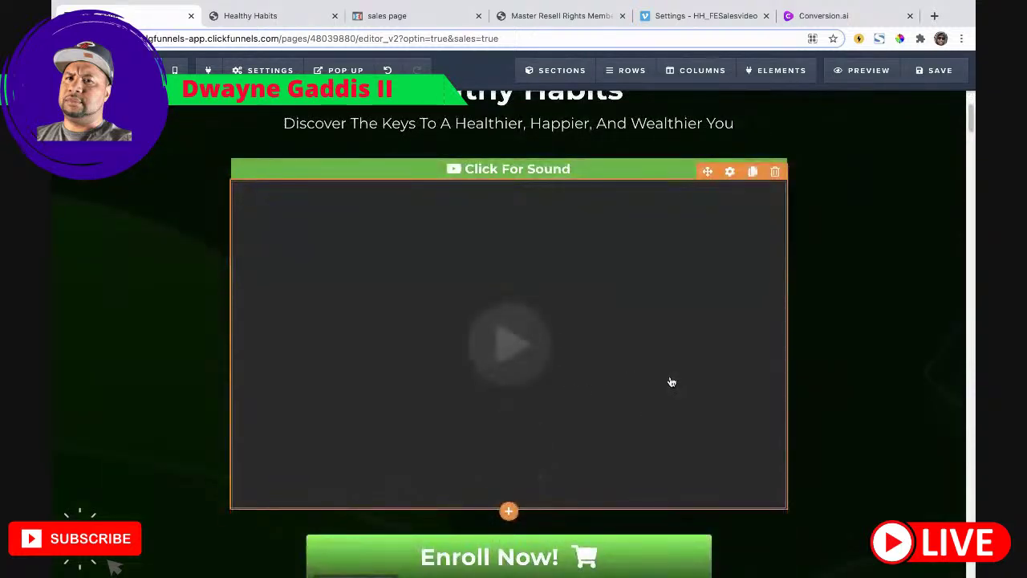
scroll(671, 385, "up", 3)
scroll(660, 401, "up", 3)
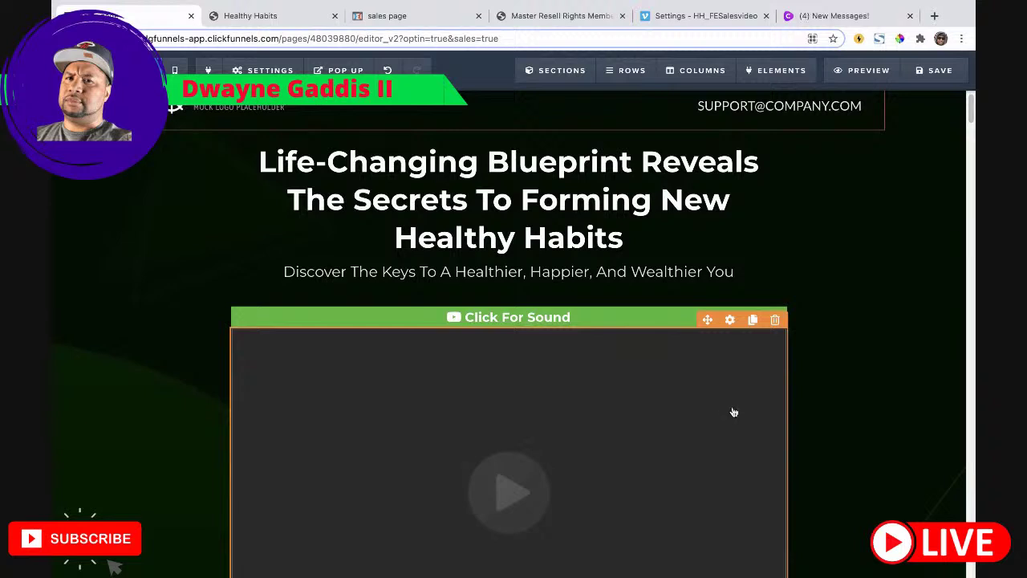
Step: Play the HH_FESalesvideo on Vimeo, skip ahead through it to check its content, pause it, and return to the ClickFunnels editor
scroll(678, 417, "down", 1)
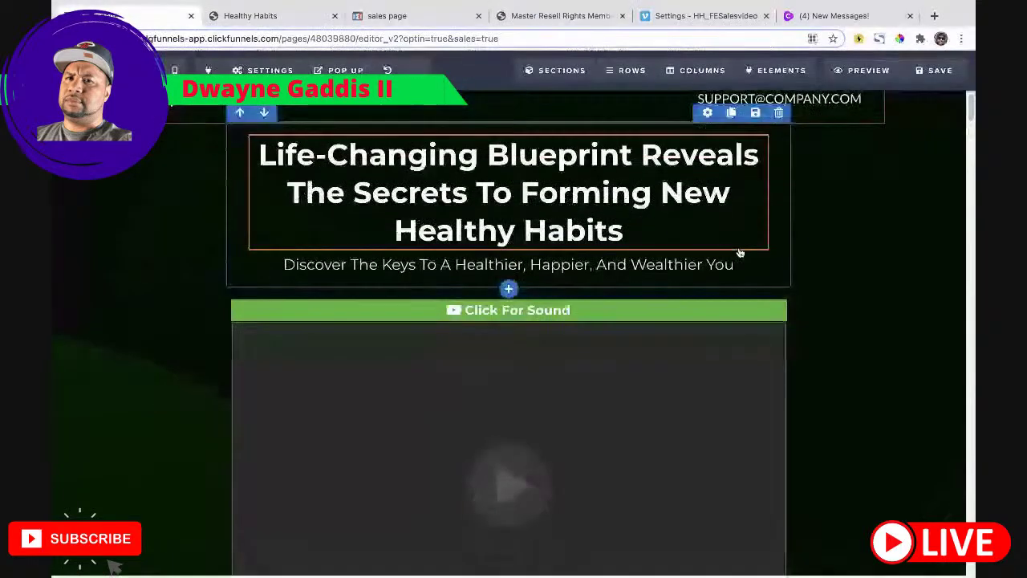
left_click(695, 16)
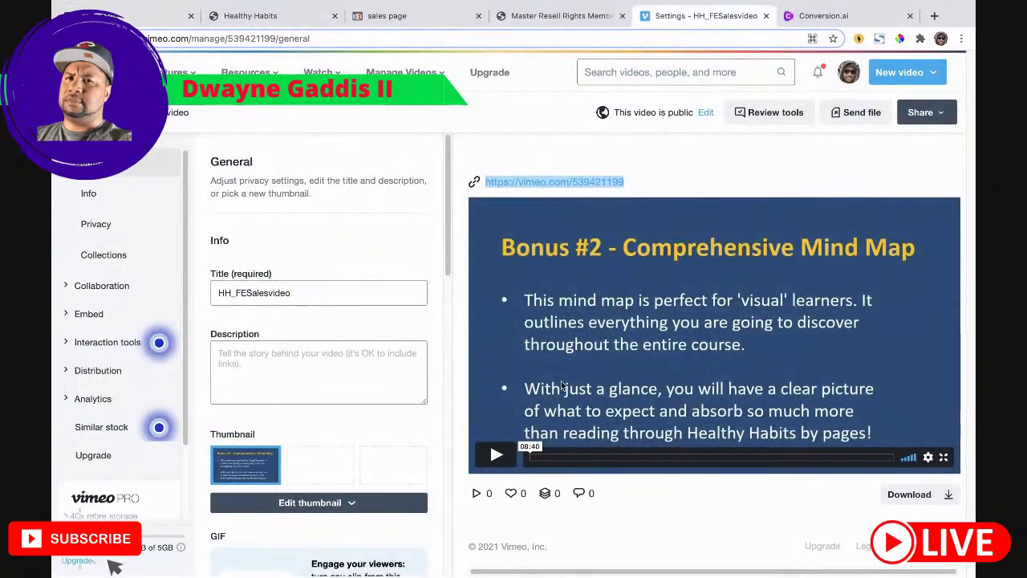
left_click(497, 454)
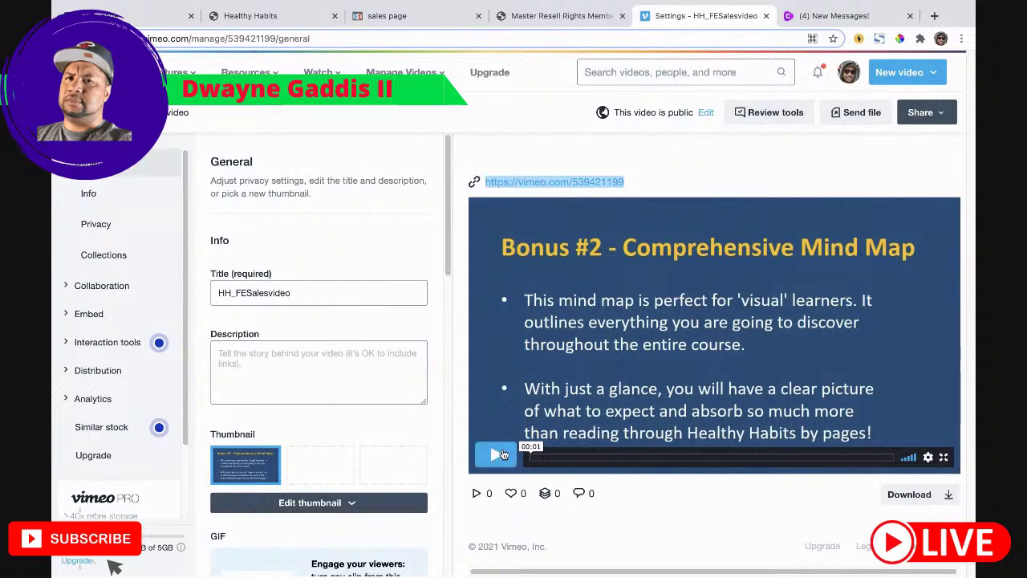
left_click(499, 455)
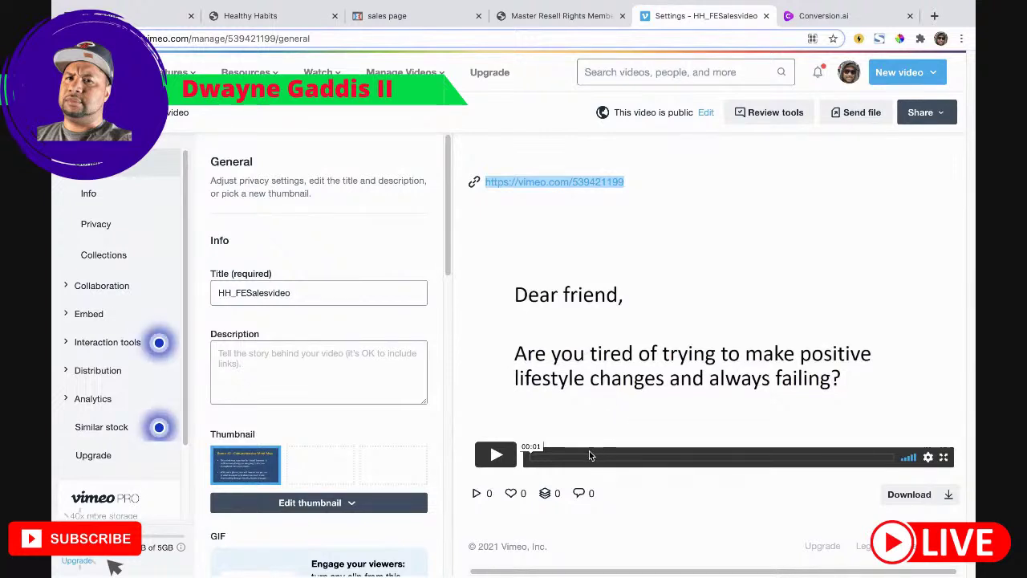
left_click(498, 454)
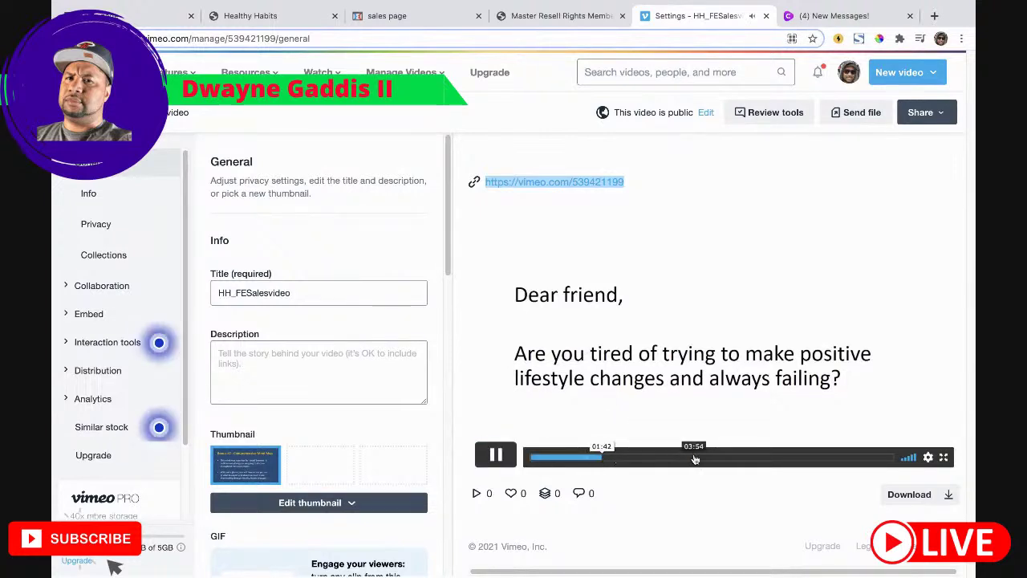
left_click(694, 458)
left_click(815, 458)
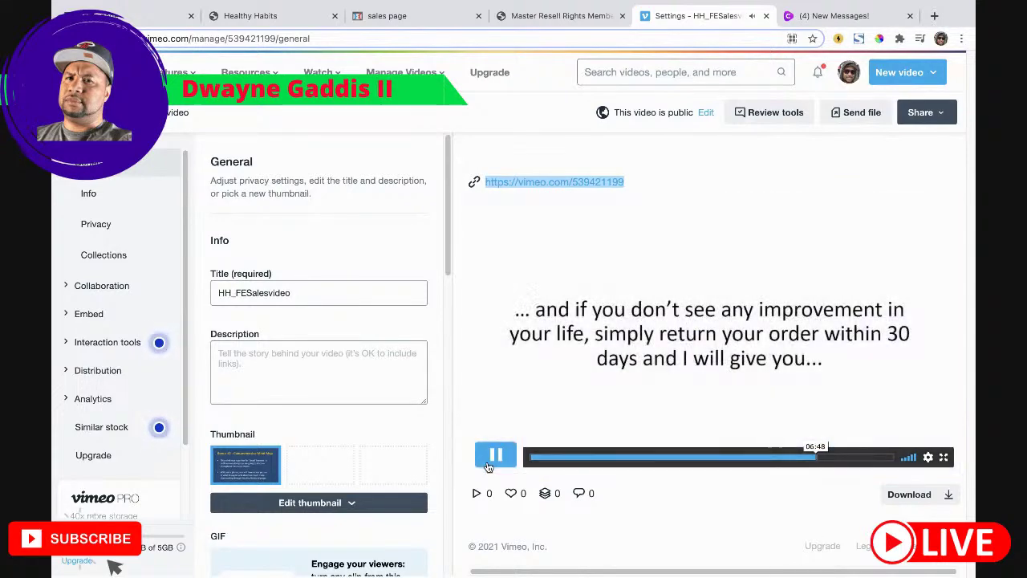
left_click(489, 463)
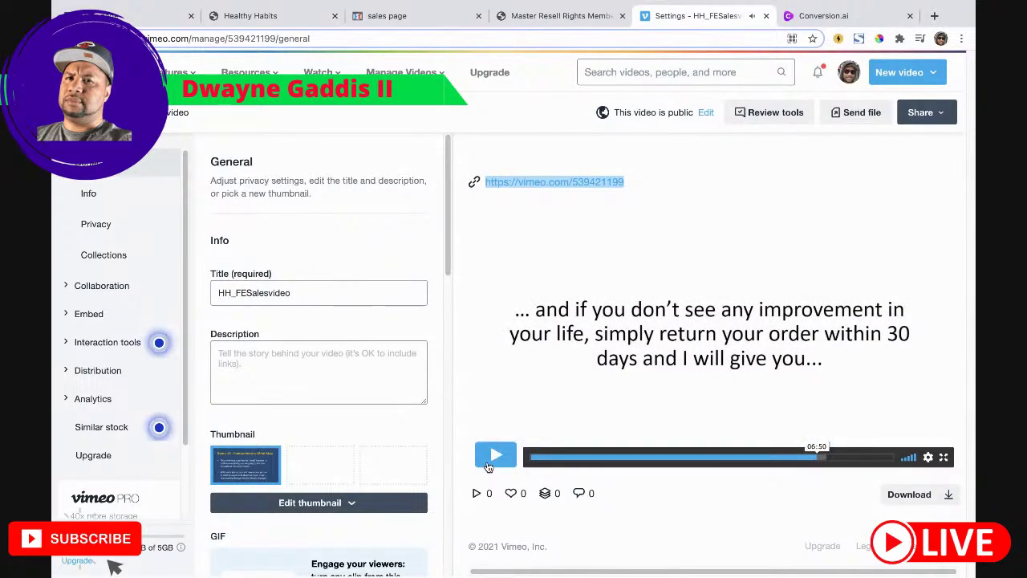
left_click(244, 16)
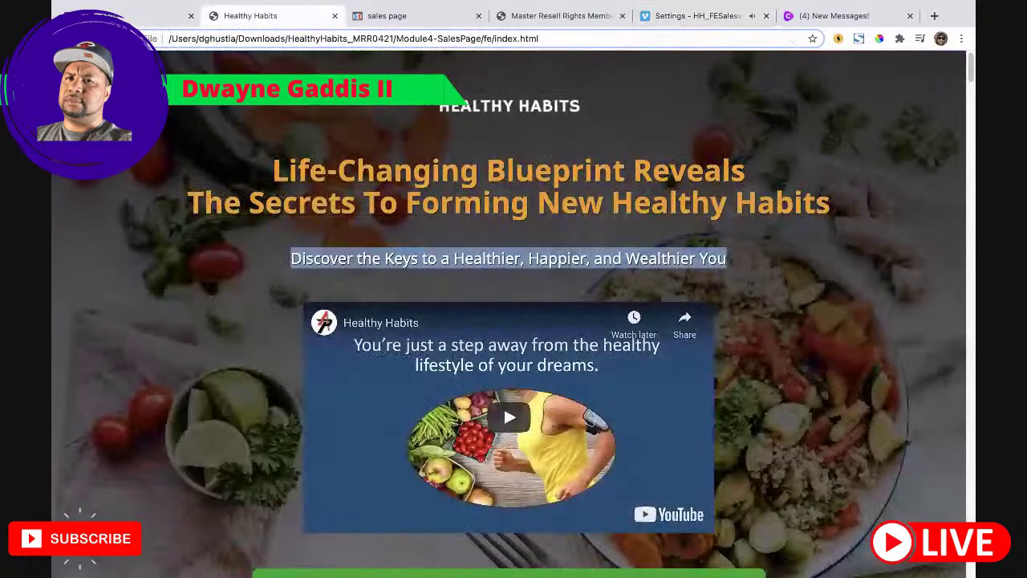
left_click(141, 16)
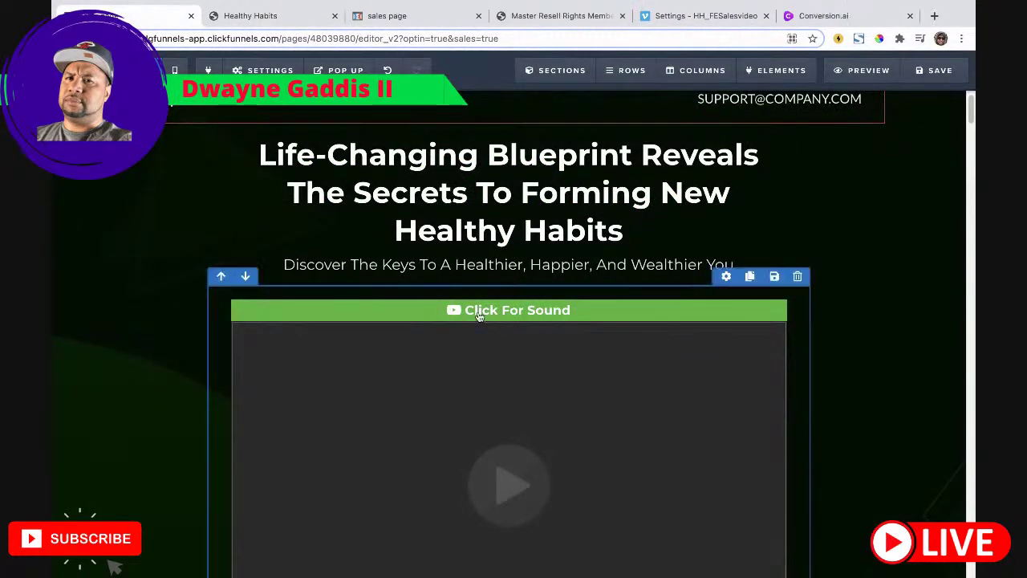
Step: Check the call-to-action wording on the Healthy Habits page and replace the "Enroll Now!" button text below the video with "Yes, I Want Transform"
scroll(575, 389, "down", 2)
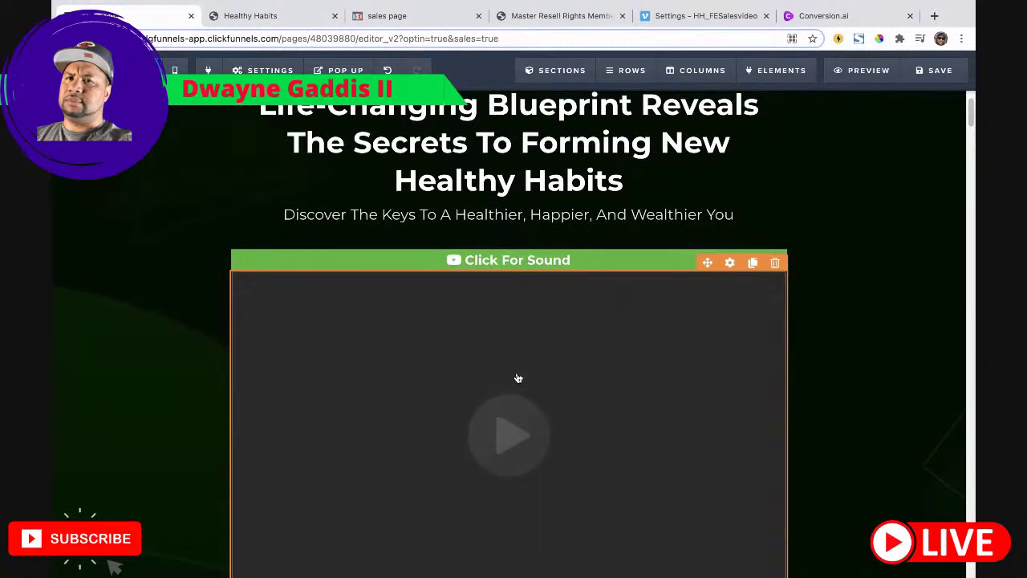
scroll(529, 377, "down", 6)
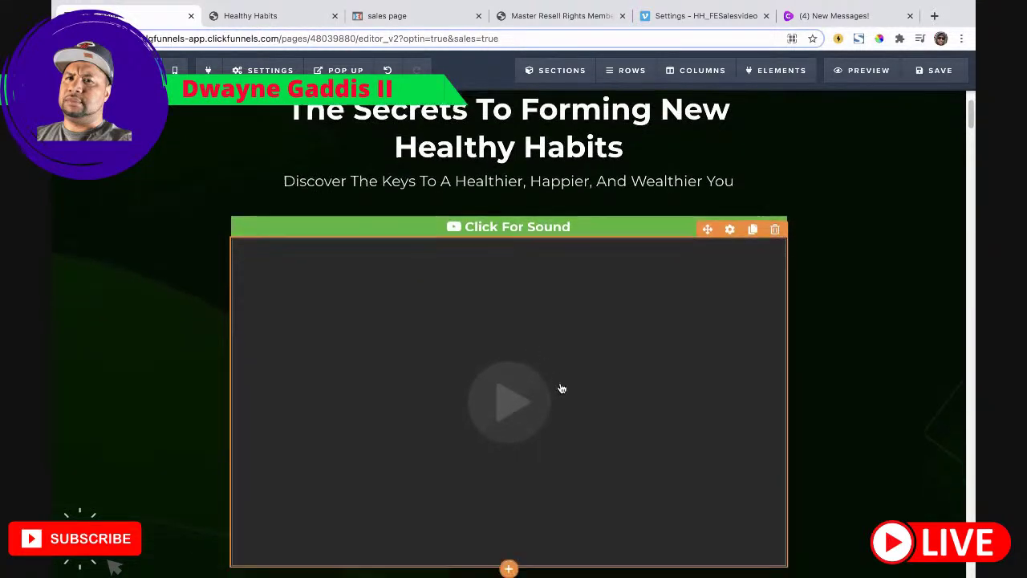
left_click(294, 15)
scroll(481, 241, "down", 4)
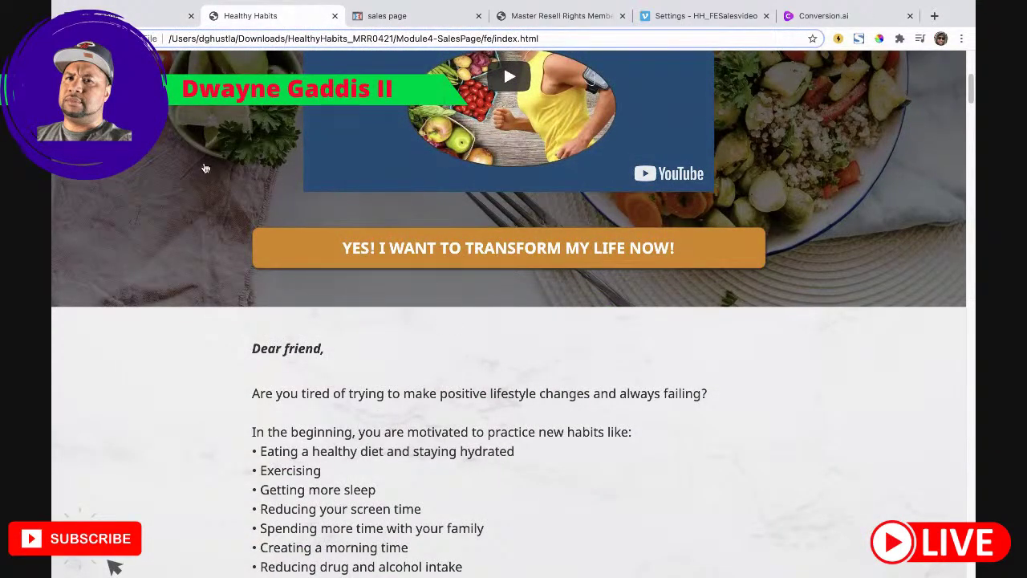
left_click(120, 15)
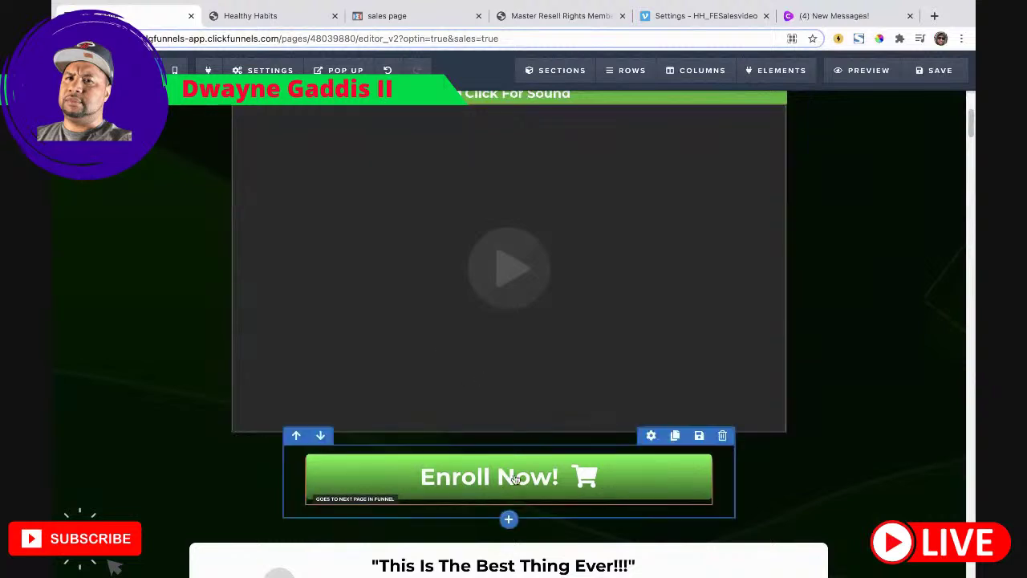
left_click(513, 479)
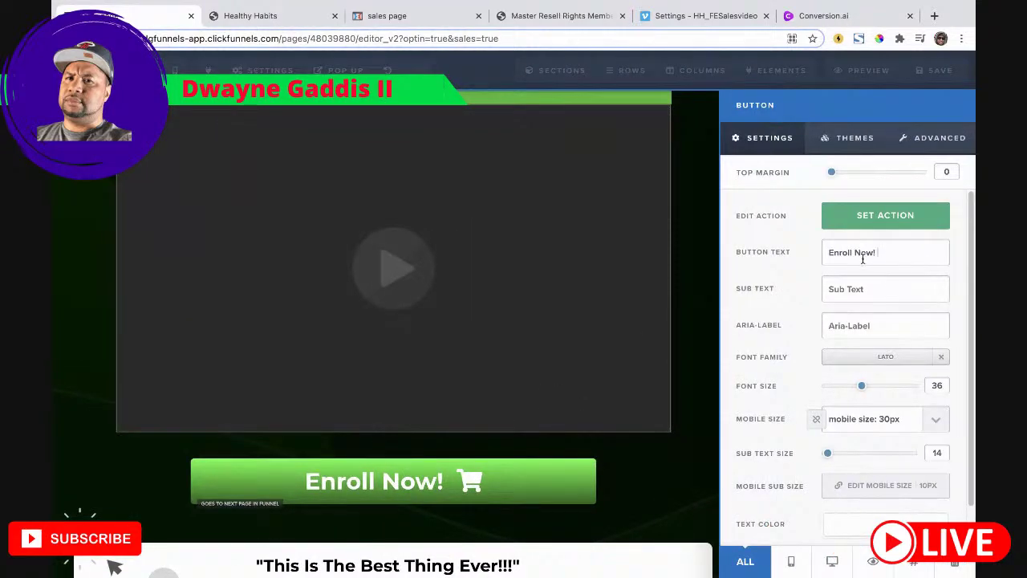
left_click_drag(891, 257, 826, 257)
type("Yes. I")
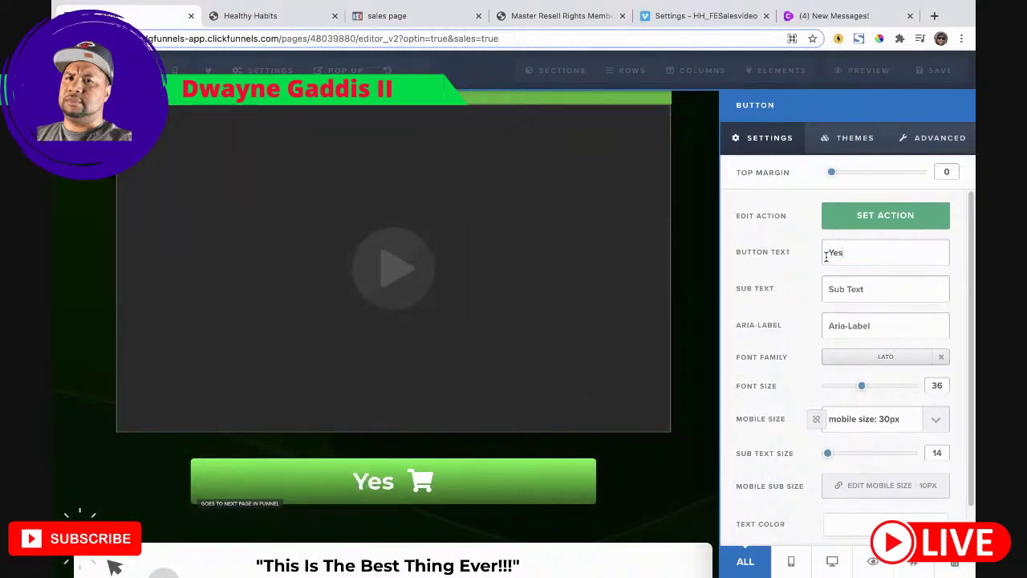
key("BackSpace")
key("BackSpace")
key("BackSpace")
type(", ")
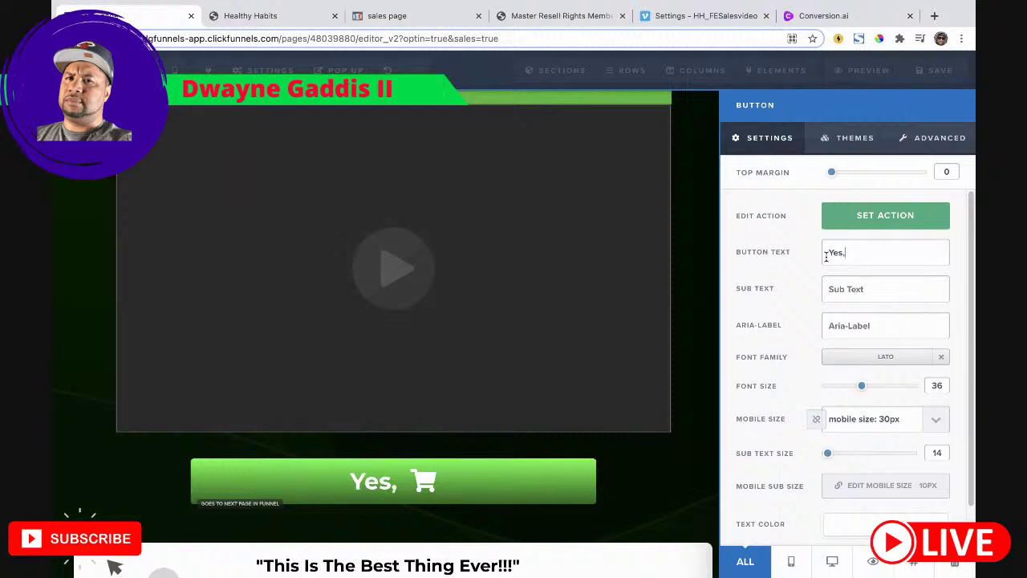
type("I want")
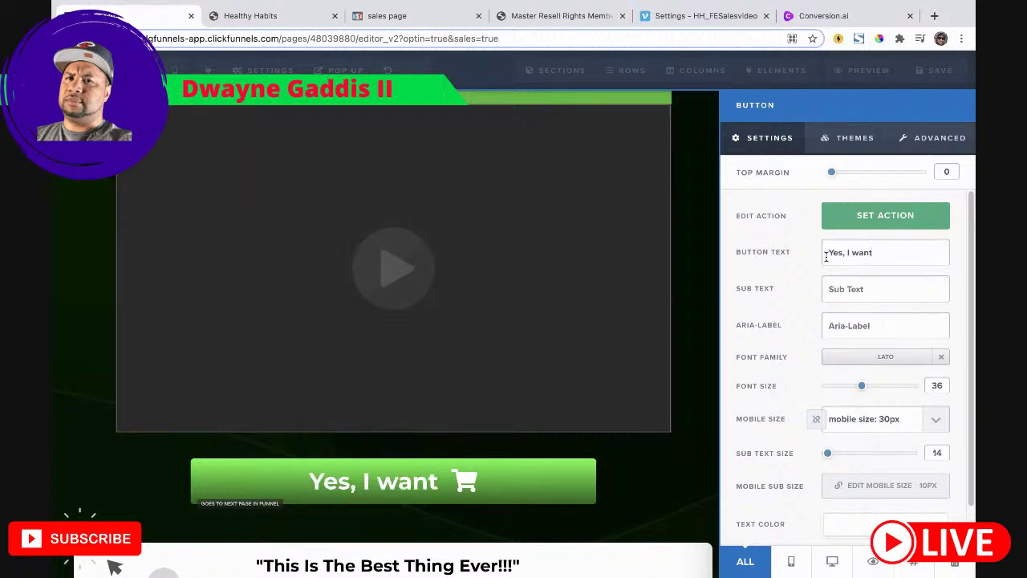
key("BackSpace")
key("BackSpace")
key("BackSpace")
key("BackSpace")
type("Wa")
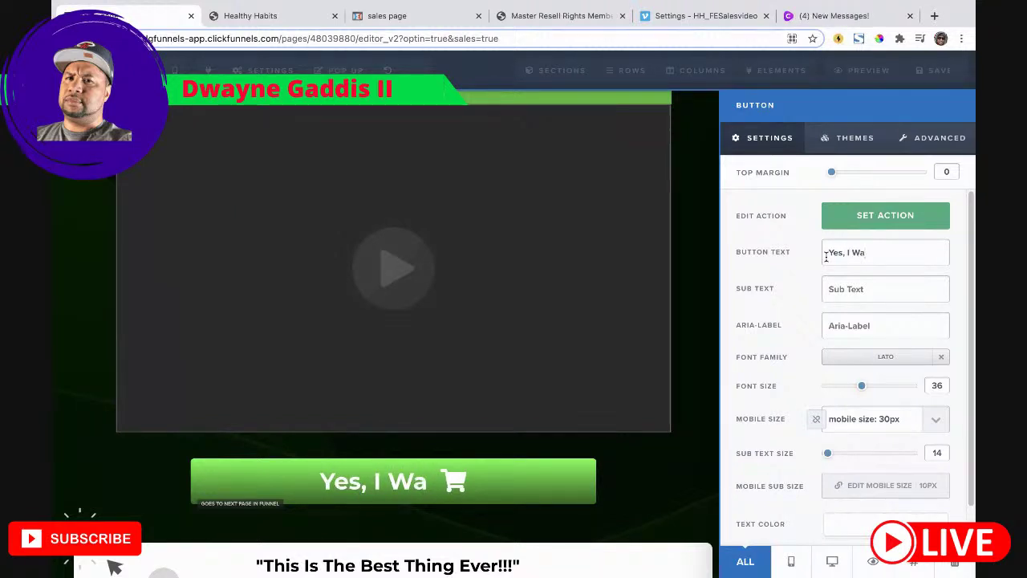
type("nt Tra")
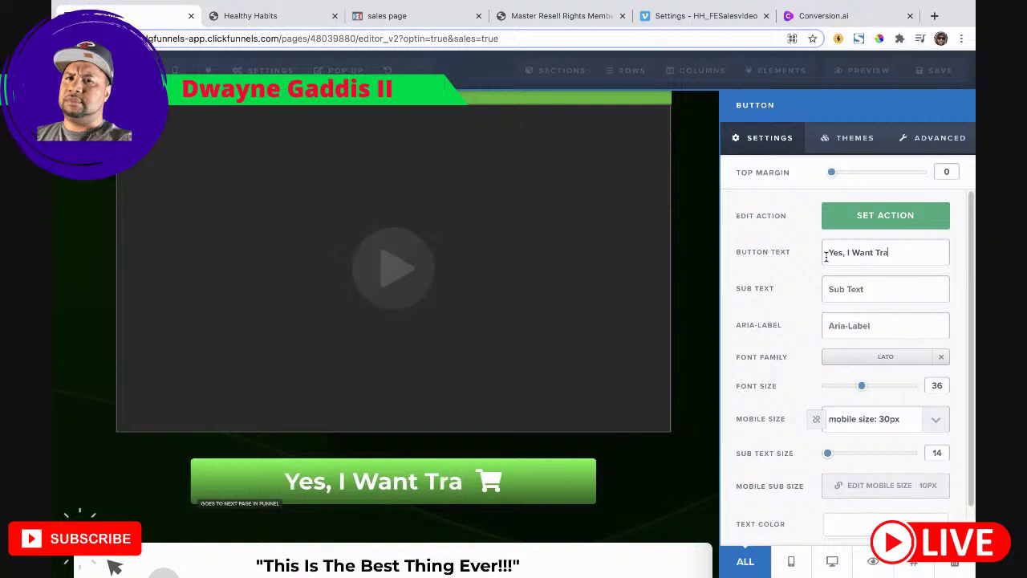
type("nsform")
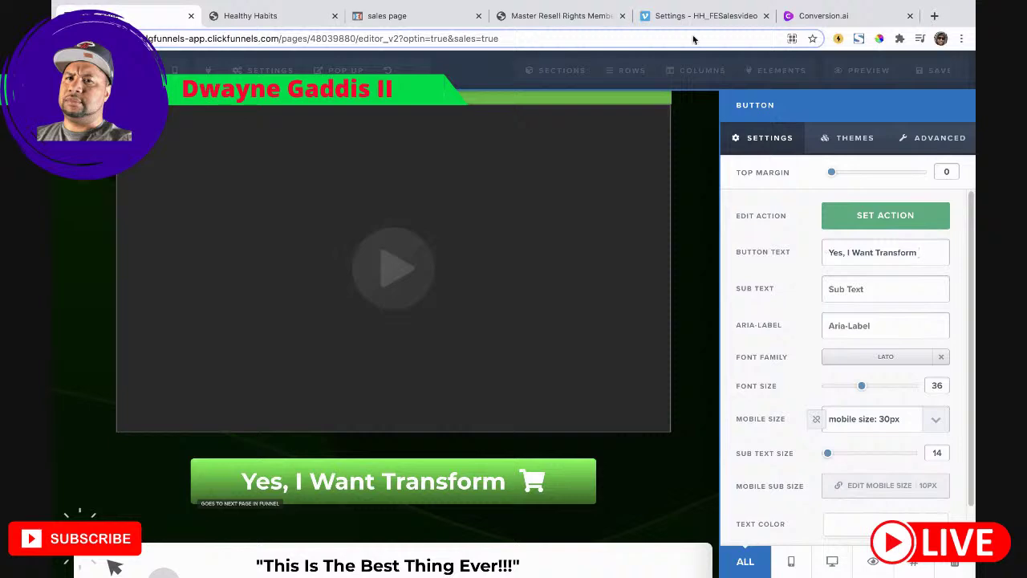
Step: Compare the wording with the original page again and complete the button text as "Yes, I Want To Transform My Life Now!"
left_click(250, 15)
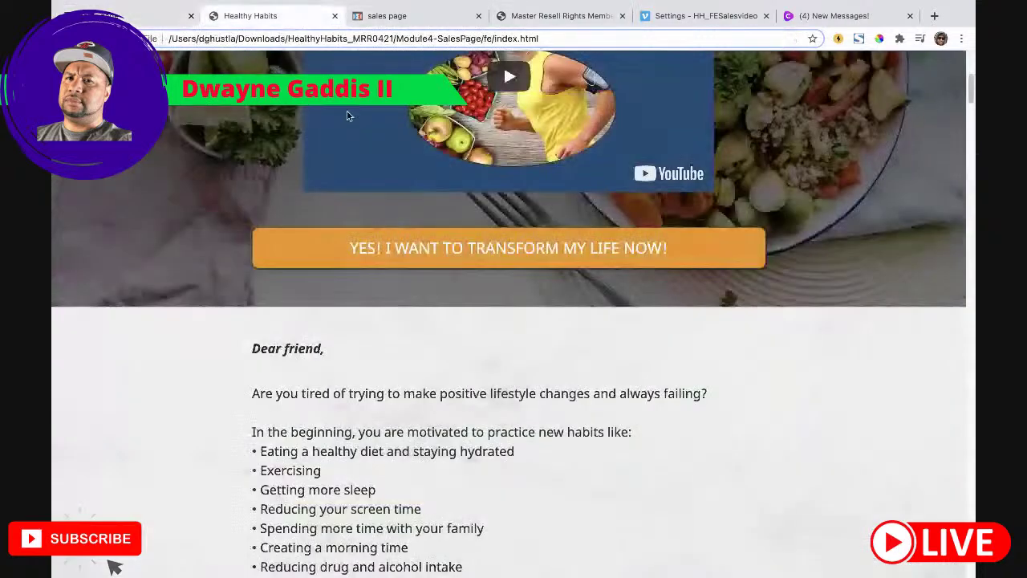
left_click(149, 15)
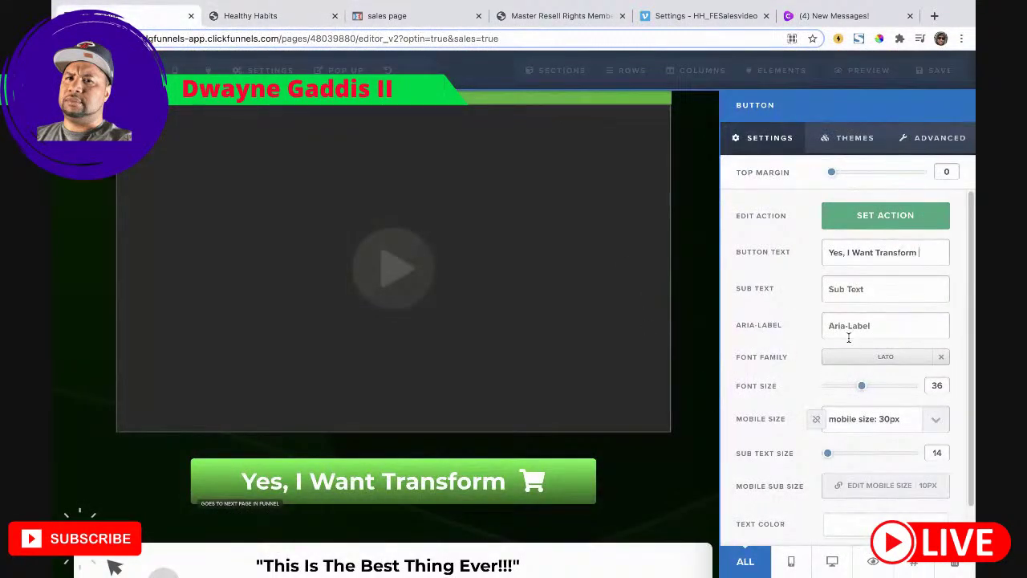
type("To ")
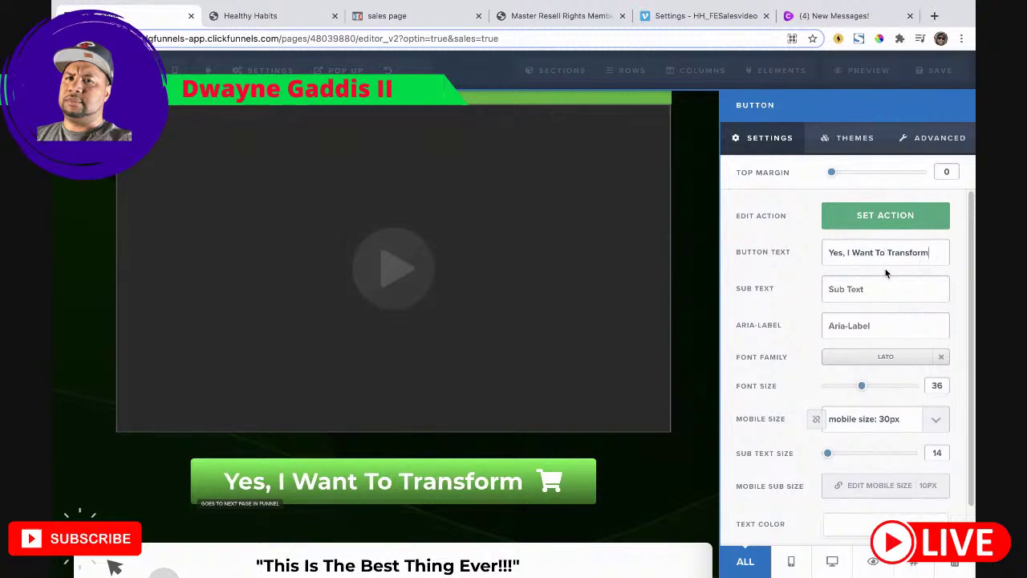
type("My")
key("BackSpace")
key("BackSpace")
type("M")
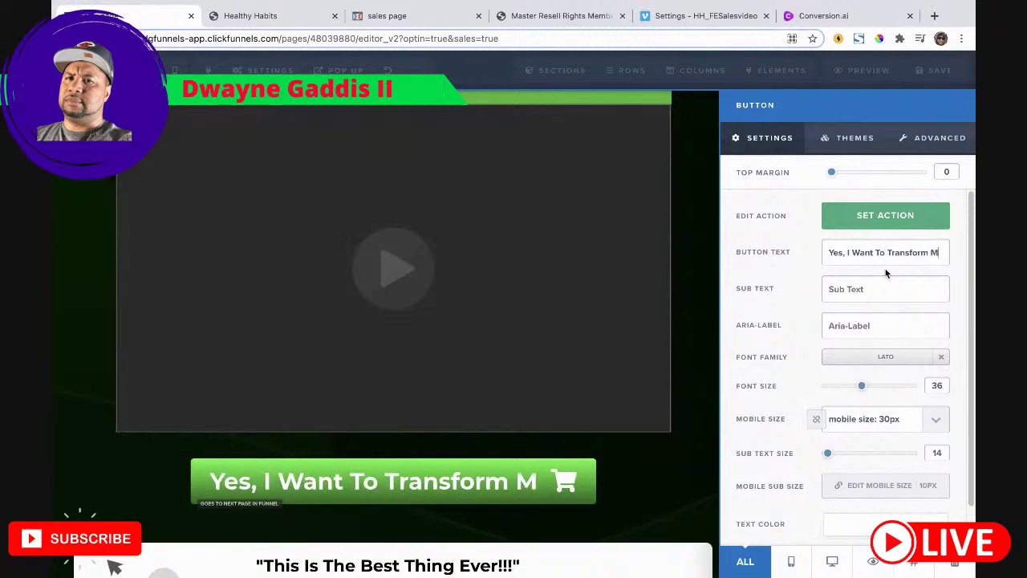
type("y Life Now!")
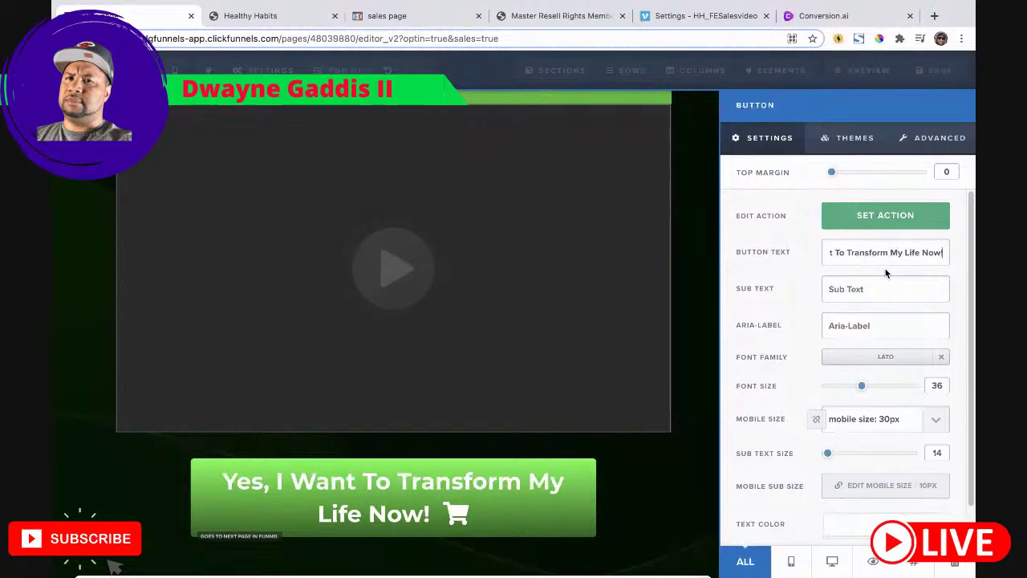
Step: Remove the shopping cart icon that follows the text of the "Yes, I Want To Transform My Life Now!" button
left_click(930, 145)
scroll(876, 345, "down", 3)
left_click(871, 479)
scroll(834, 457, "down", 2)
left_click(861, 416)
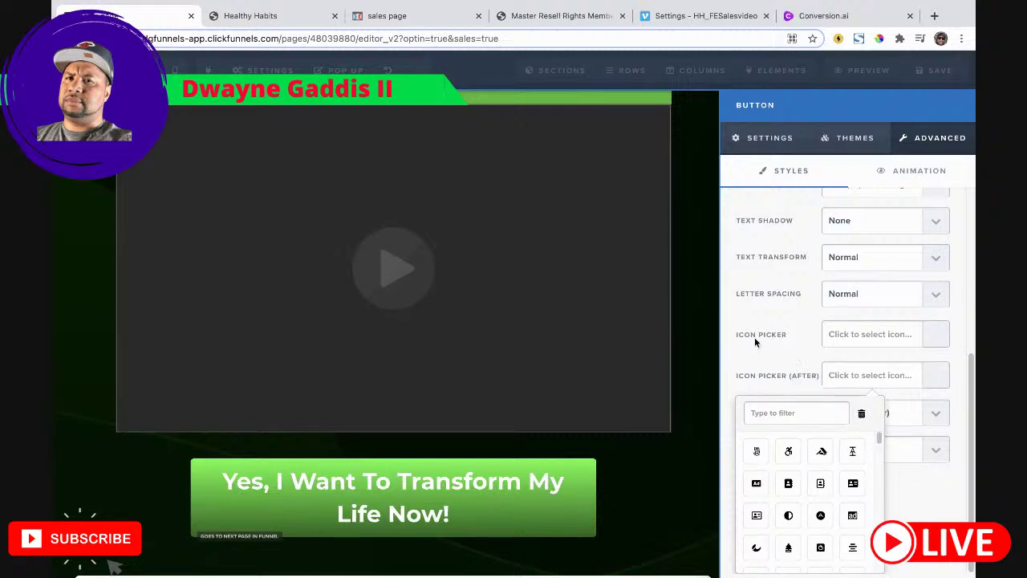
left_click(769, 137)
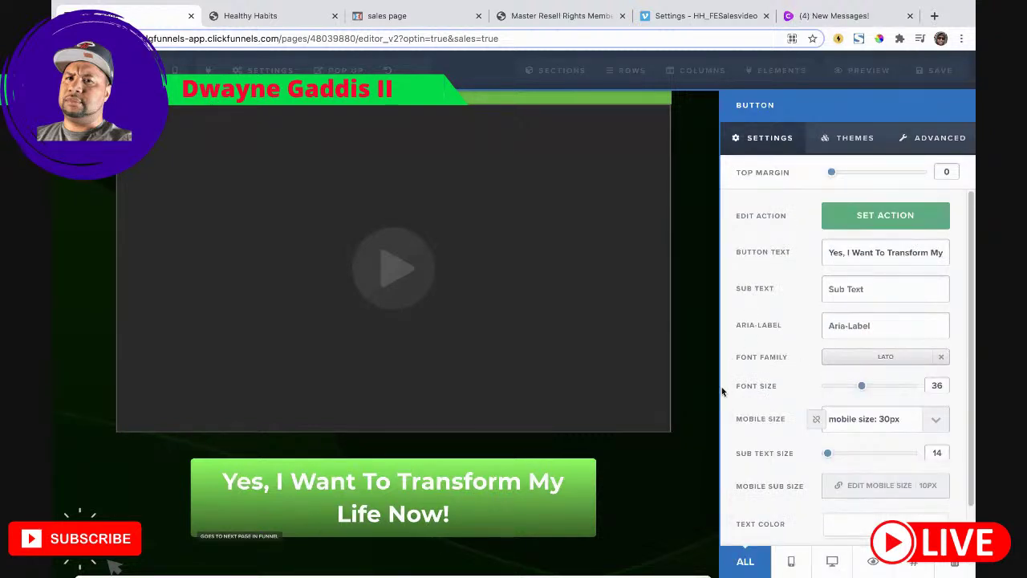
left_click(692, 477)
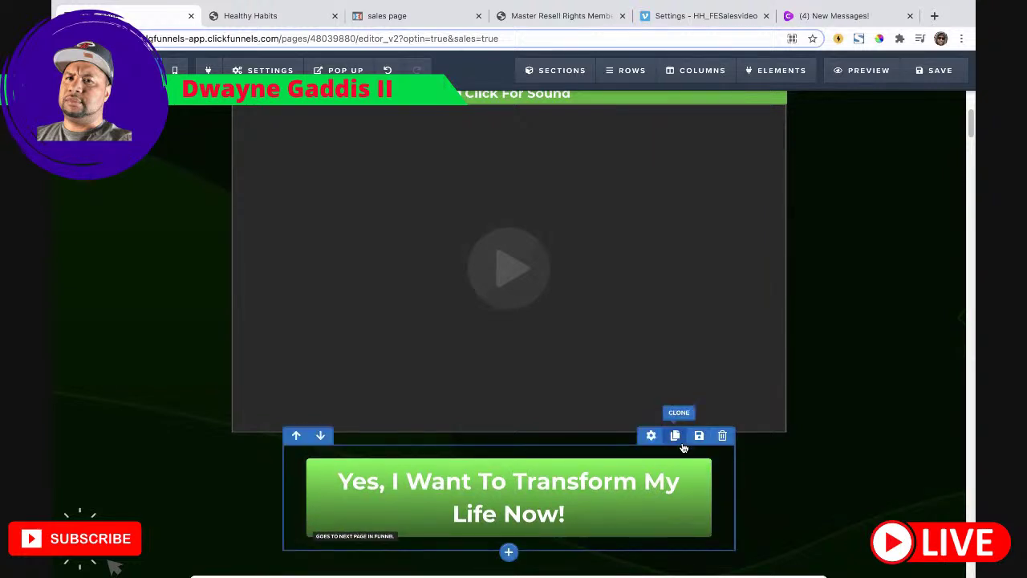
Step: Widen the call-to-action button's row, trying 80 percent and settling on a width of 75 percent
left_click(652, 437)
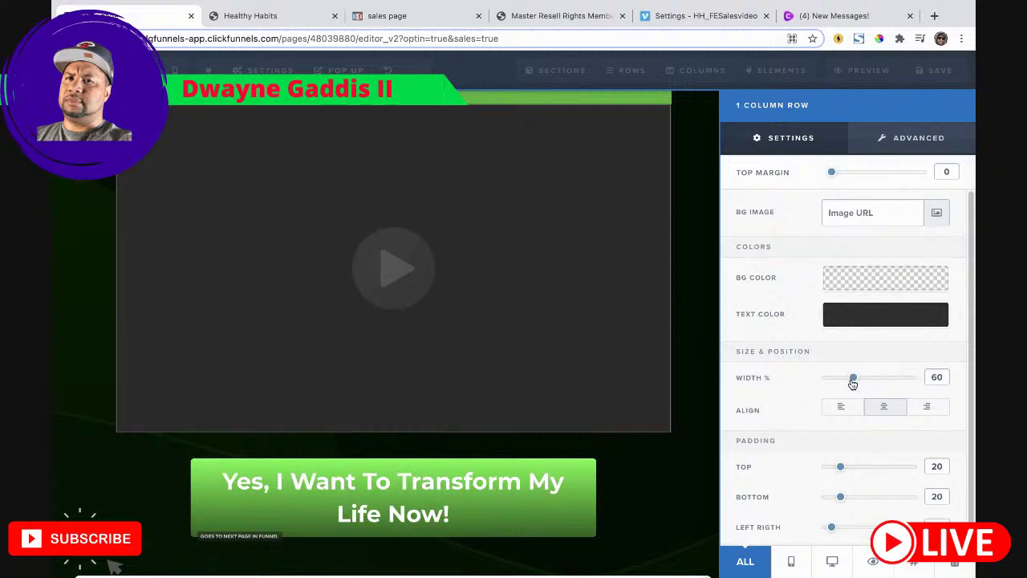
left_click_drag(855, 381, 881, 382)
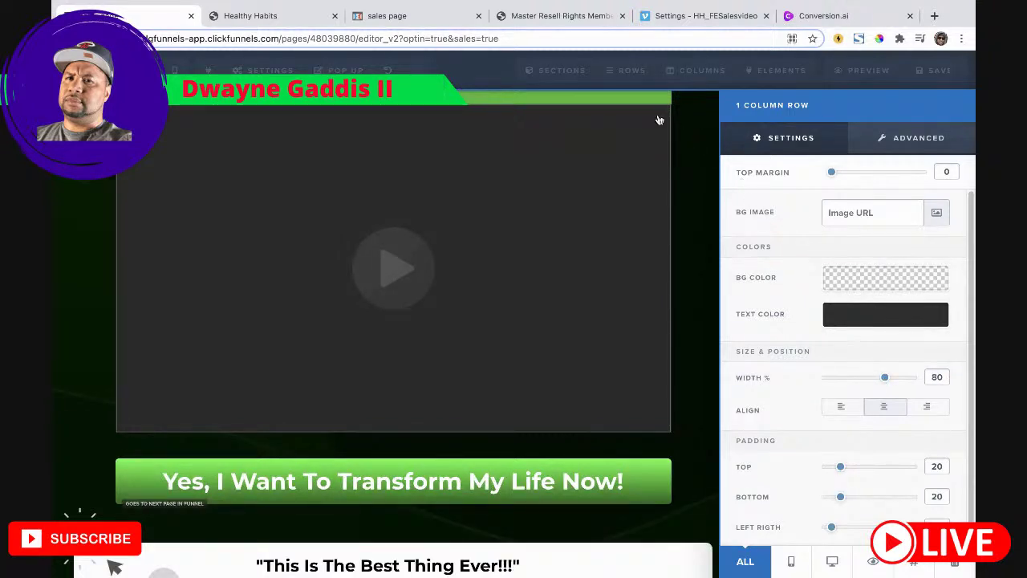
left_click(672, 435)
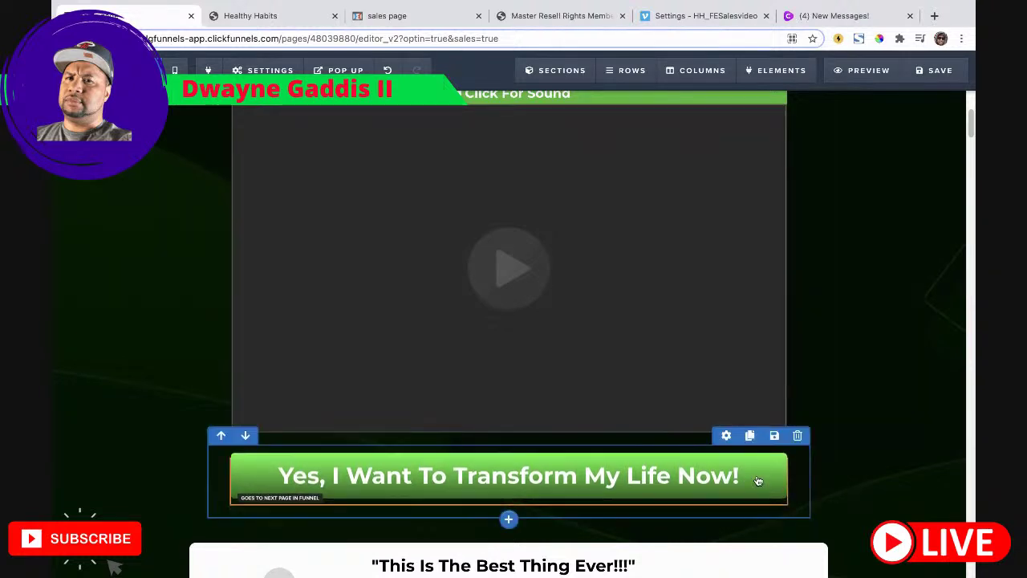
left_click(725, 437)
mouse_move(884, 377)
left_mouse_down()
mouse_move(815, 388)
mouse_move(885, 379)
mouse_move(867, 385)
mouse_move(878, 385)
left_mouse_up()
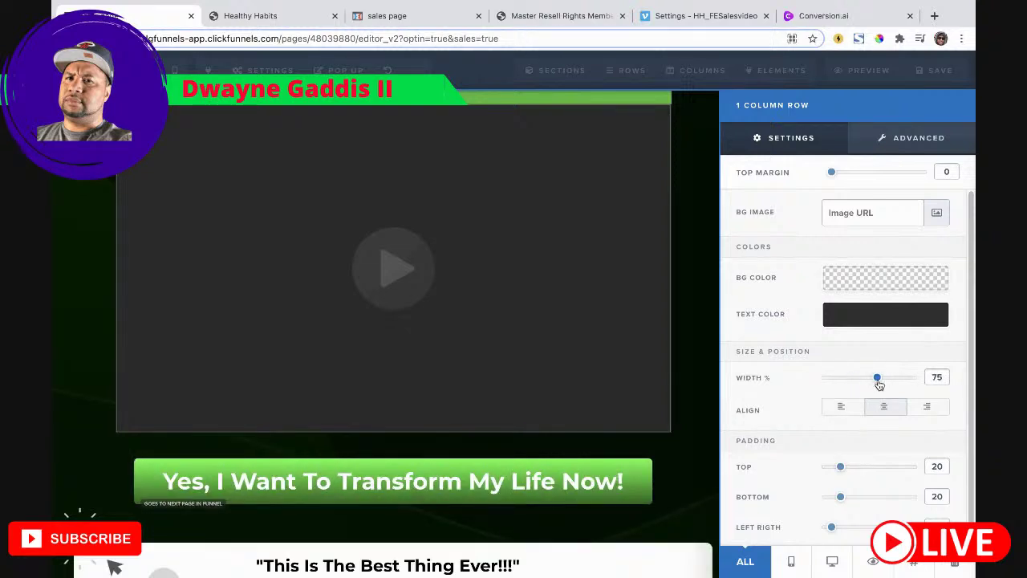
left_click(685, 465)
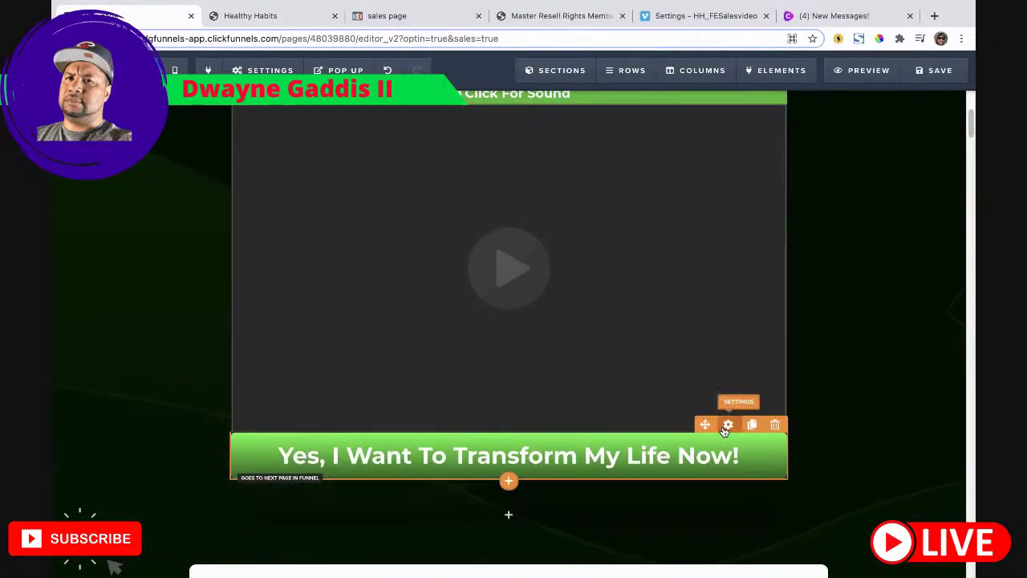
Step: Set the call-to-action button's top margin to 35 to leave a gap below the video
left_click(727, 421)
left_click_drag(834, 176, 864, 175)
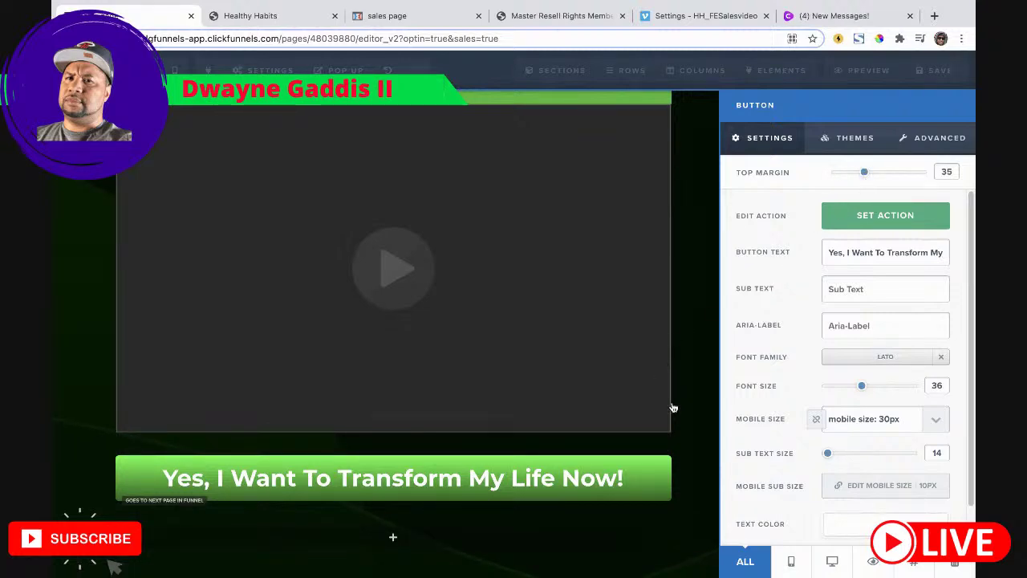
left_click(698, 409)
scroll(693, 409, "down", 4)
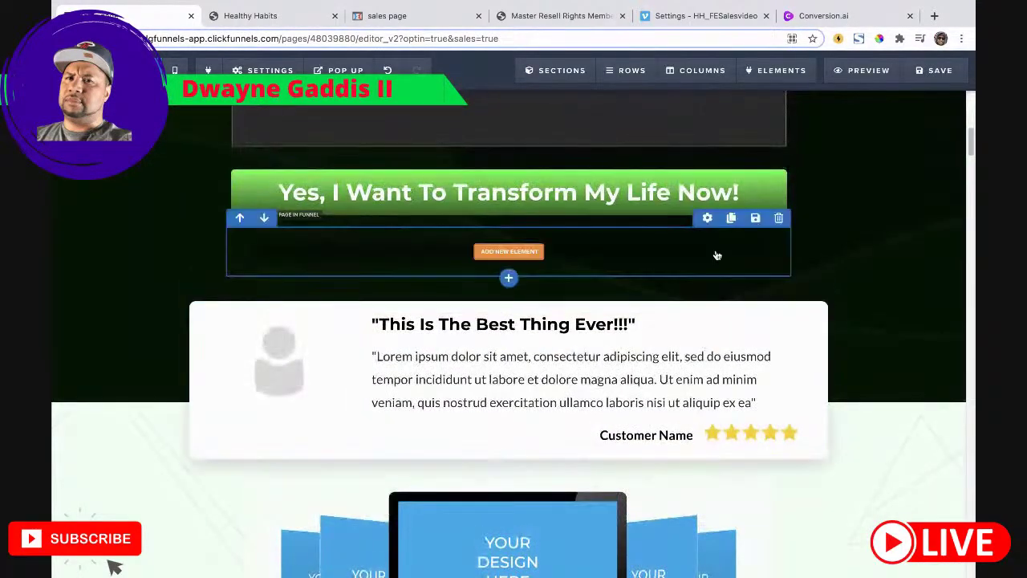
Step: Move the call-to-action button into the empty row below the sales video
scroll(707, 282, "up", 1)
left_click_drag(710, 237, 625, 309)
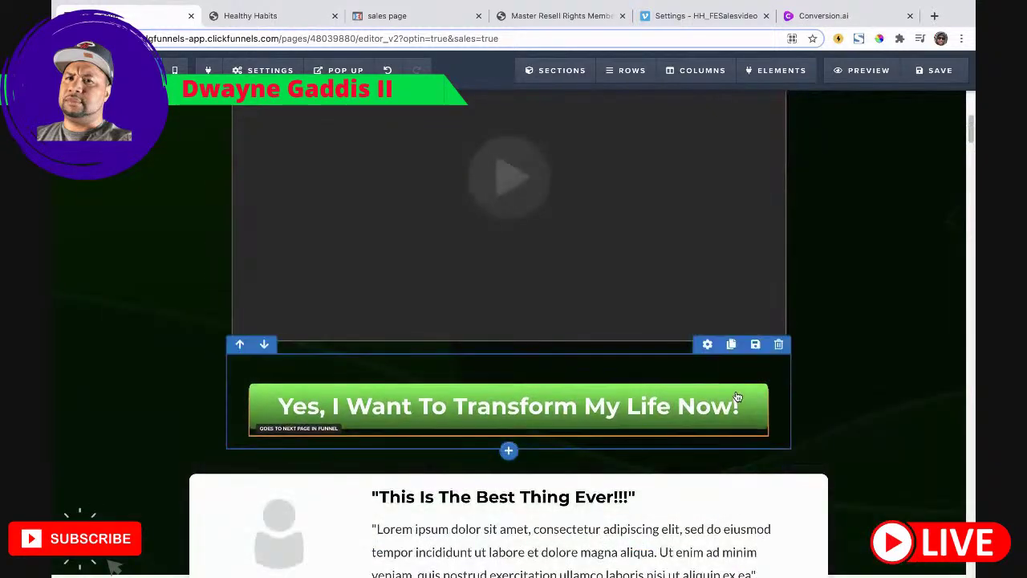
left_click(707, 345)
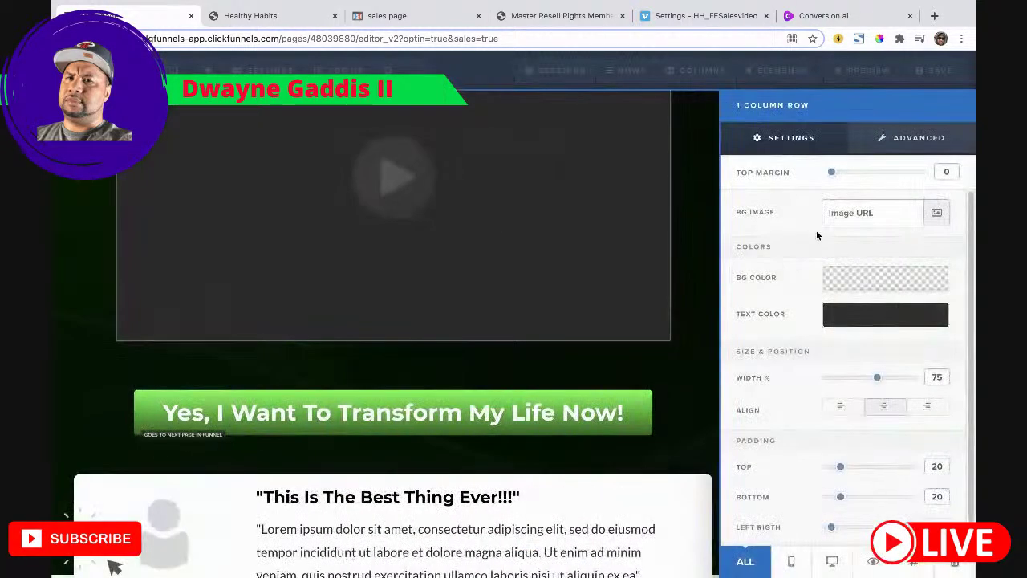
left_click(681, 332)
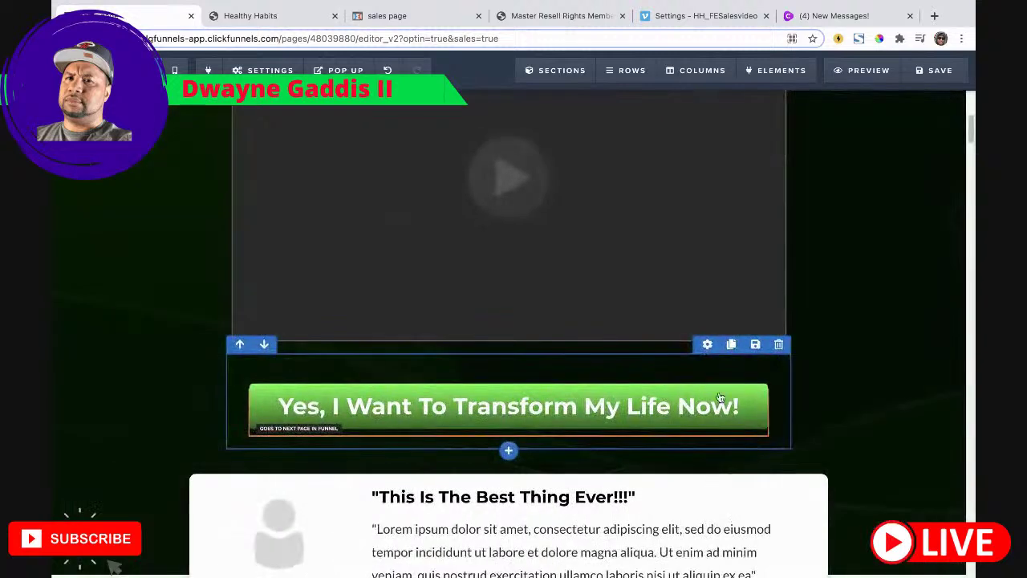
Step: Set the call-to-action button's top margin to 0 and save the page
left_click(709, 381)
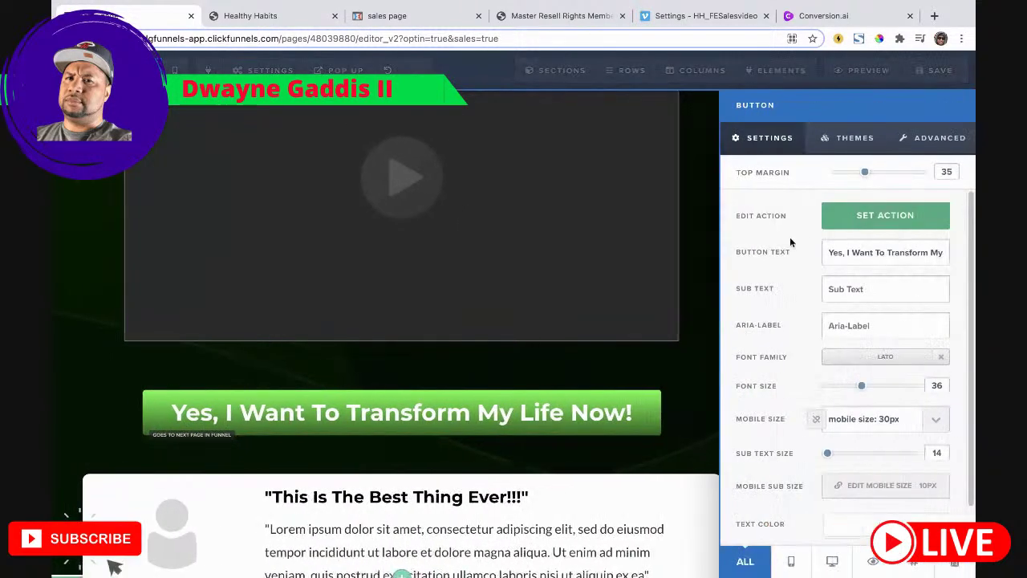
left_click_drag(859, 174, 803, 174)
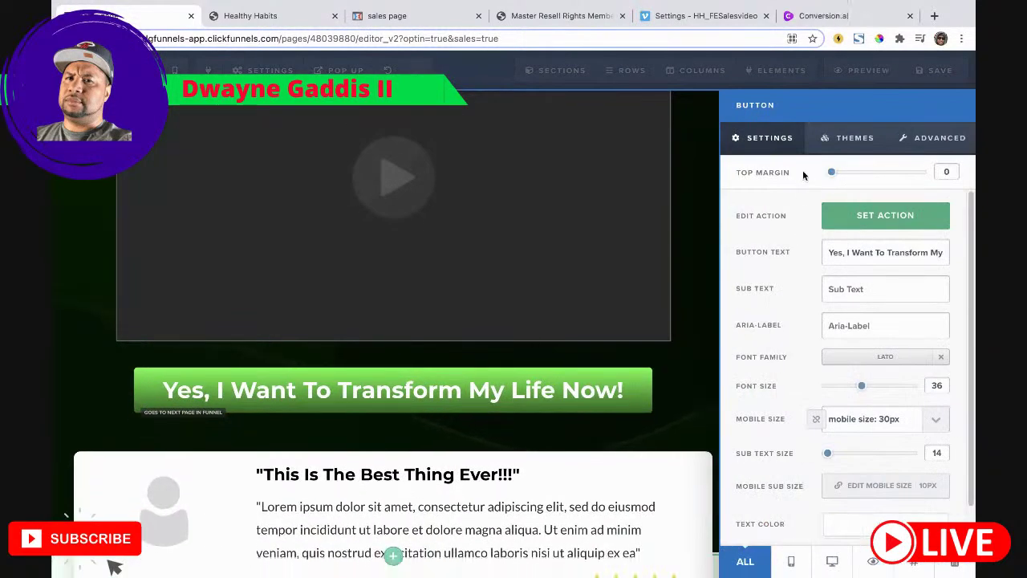
left_click(701, 259)
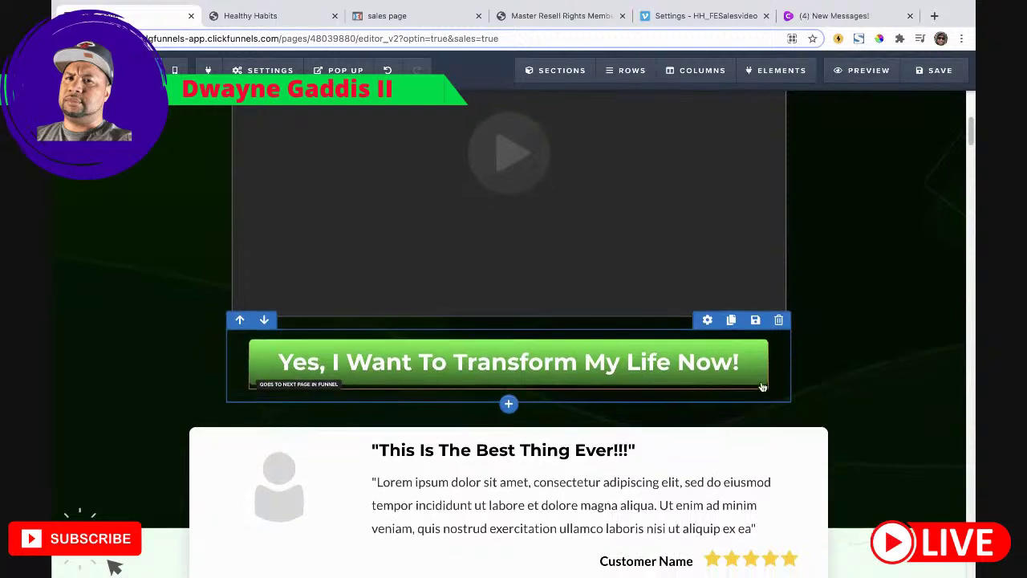
scroll(771, 377, "down", 3)
scroll(738, 367, "up", 1)
left_click(935, 70)
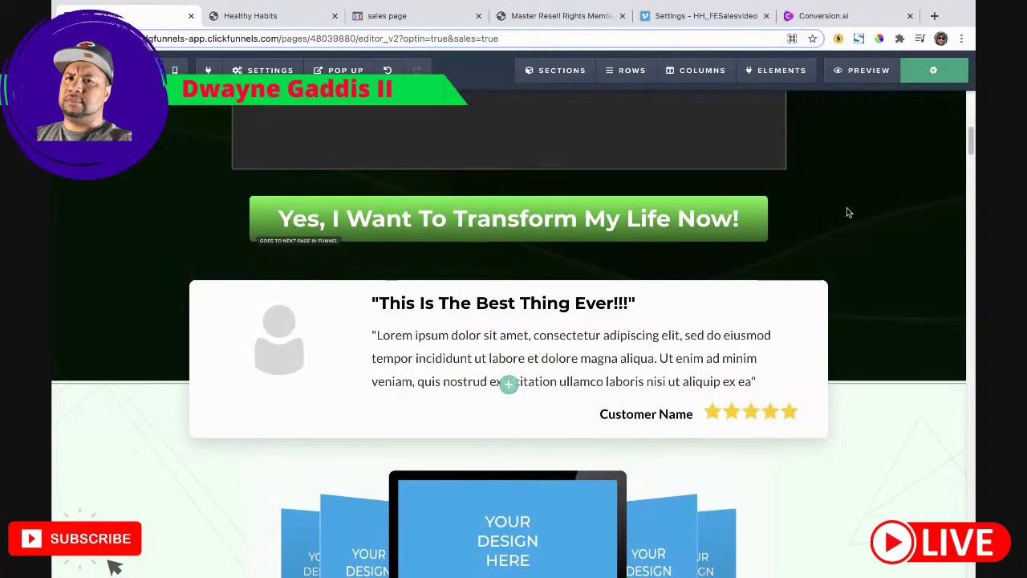
Step: Look through the original Healthy Habits page for the product bundle image and copy its address
scroll(722, 281, "down", 3)
scroll(664, 289, "up", 1)
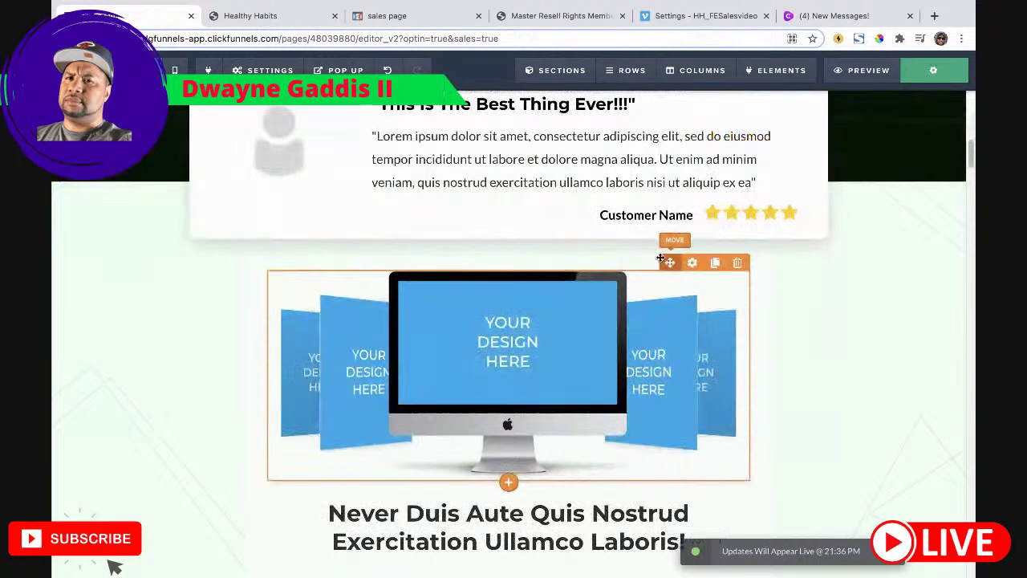
scroll(668, 263, "up", 2)
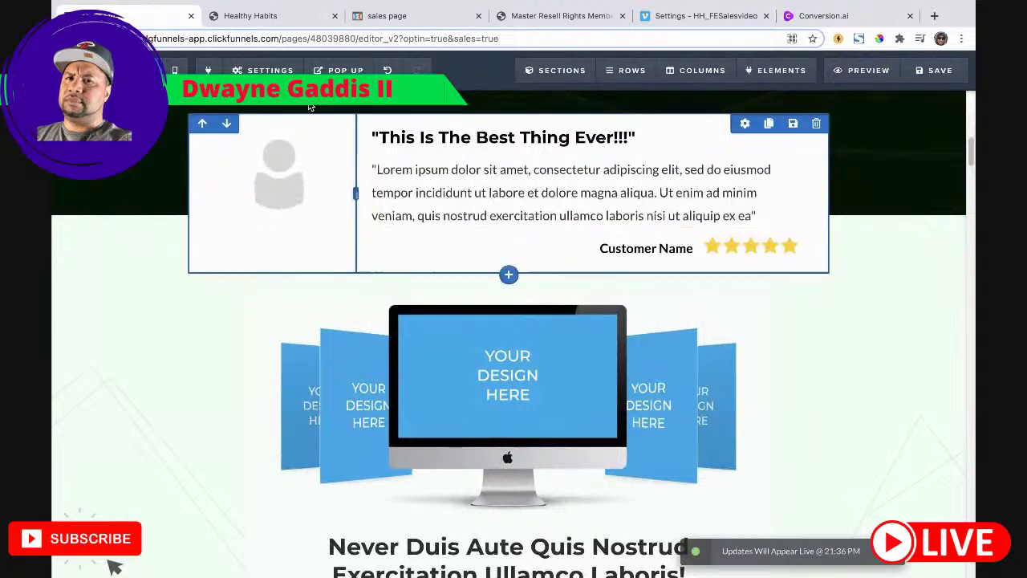
left_click(249, 15)
scroll(523, 279, "down", 5)
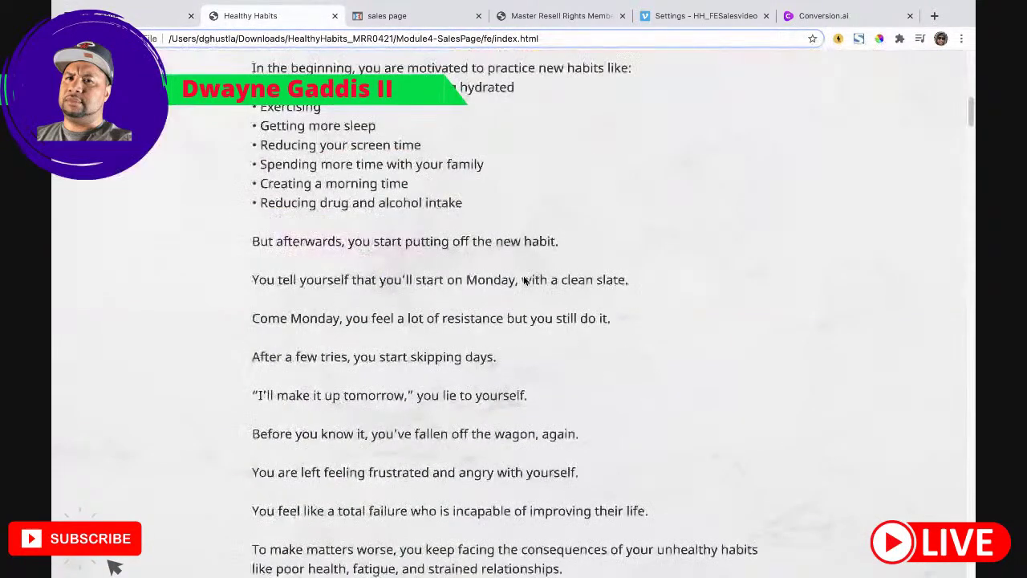
scroll(523, 279, "up", 3)
scroll(524, 282, "down", 8)
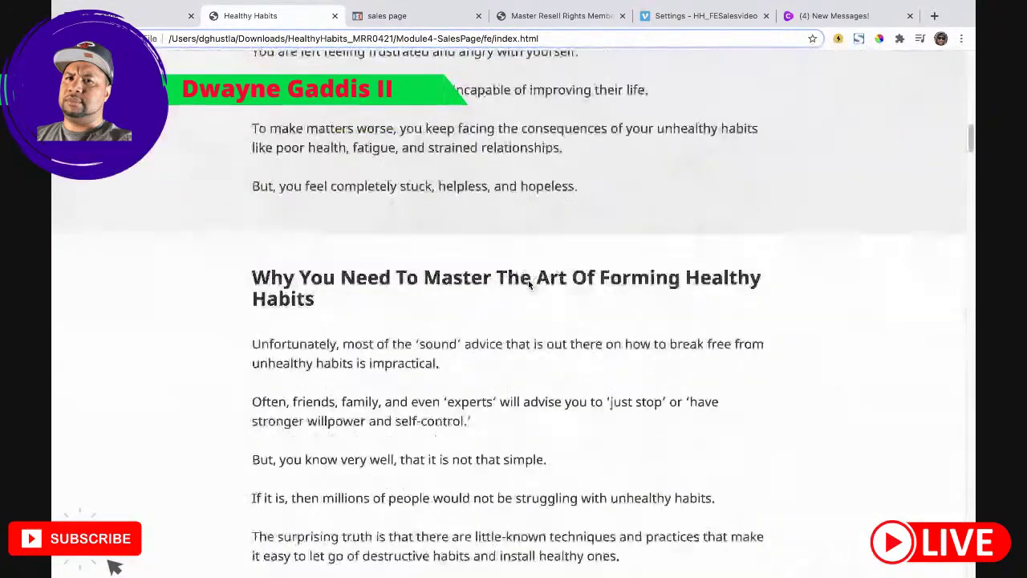
scroll(528, 284, "down", 14)
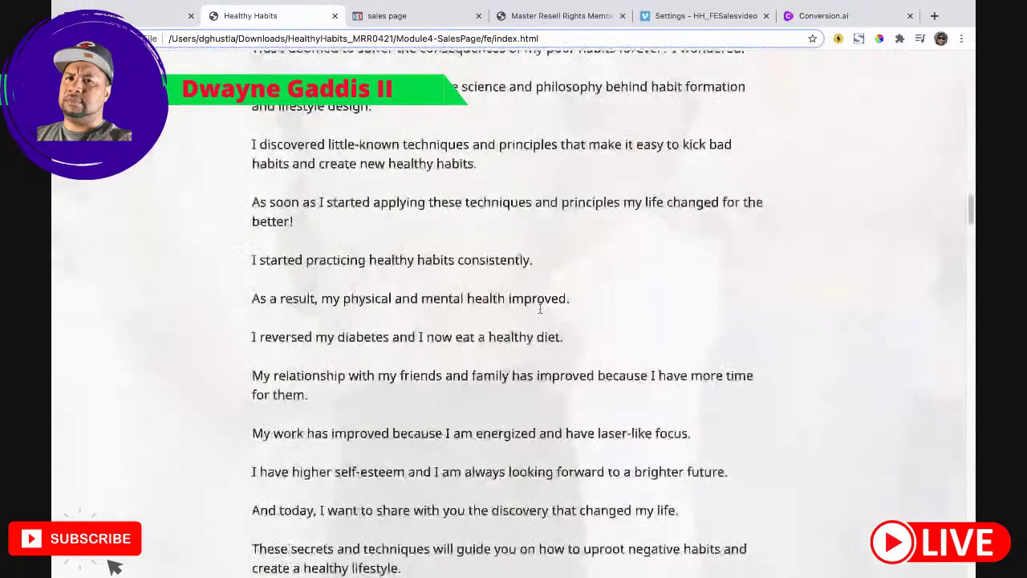
scroll(540, 309, "down", 8)
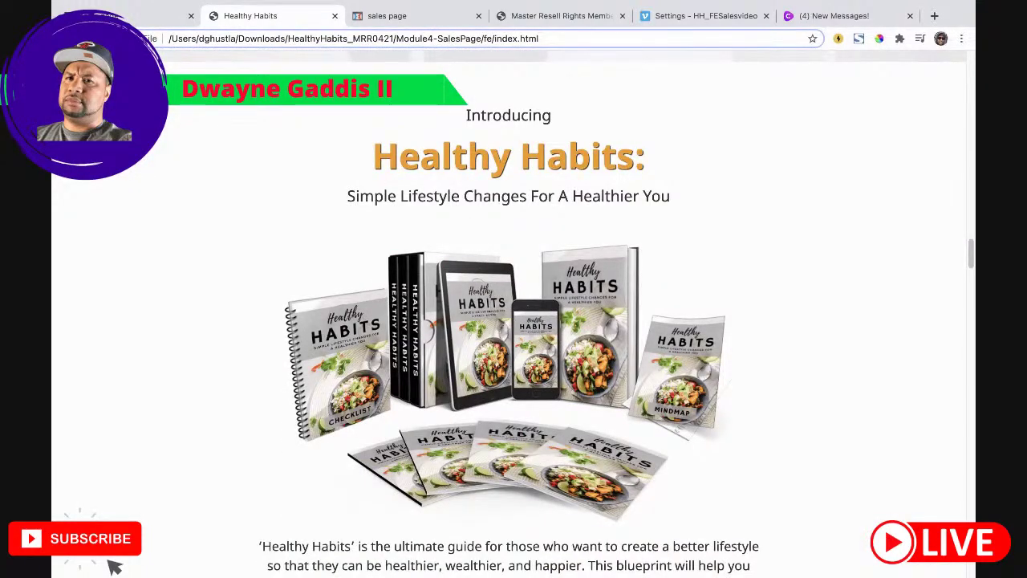
Step: Try to replace the placeholder mockup below the testimonial using the copied HH_Bundle image address, and clear that address
left_click(138, 19)
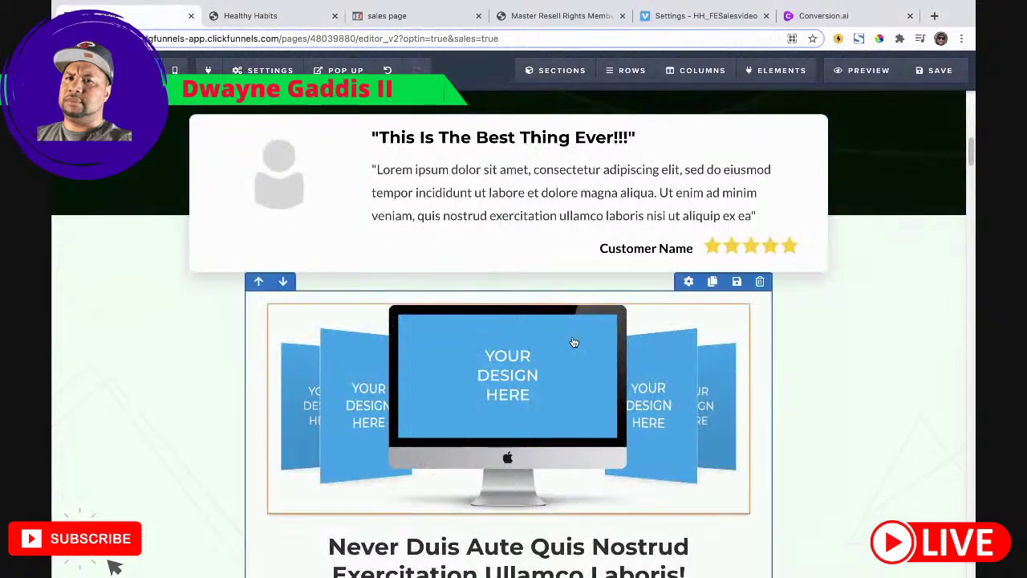
left_click(669, 355)
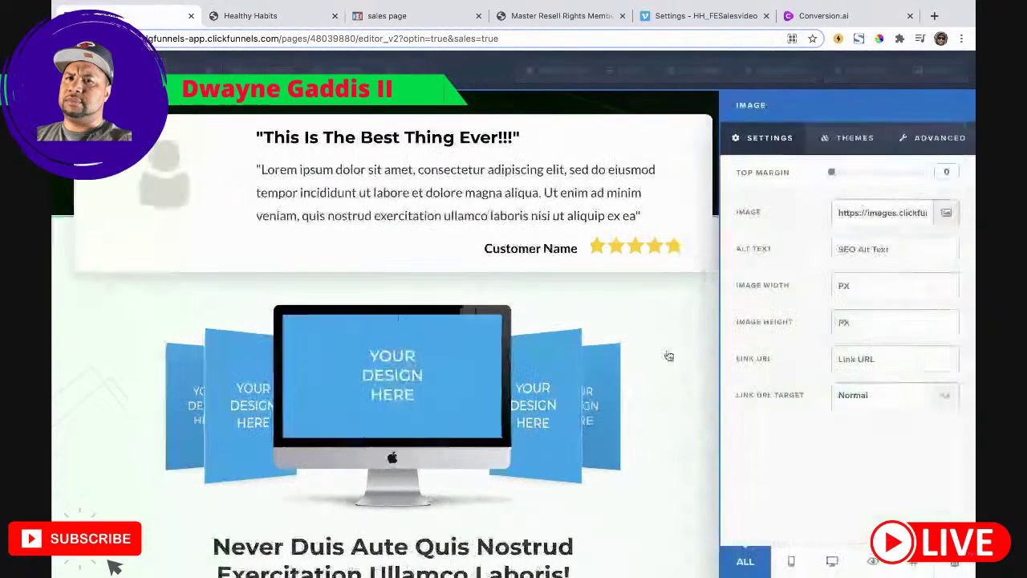
triple_click(864, 213)
key("super+v")
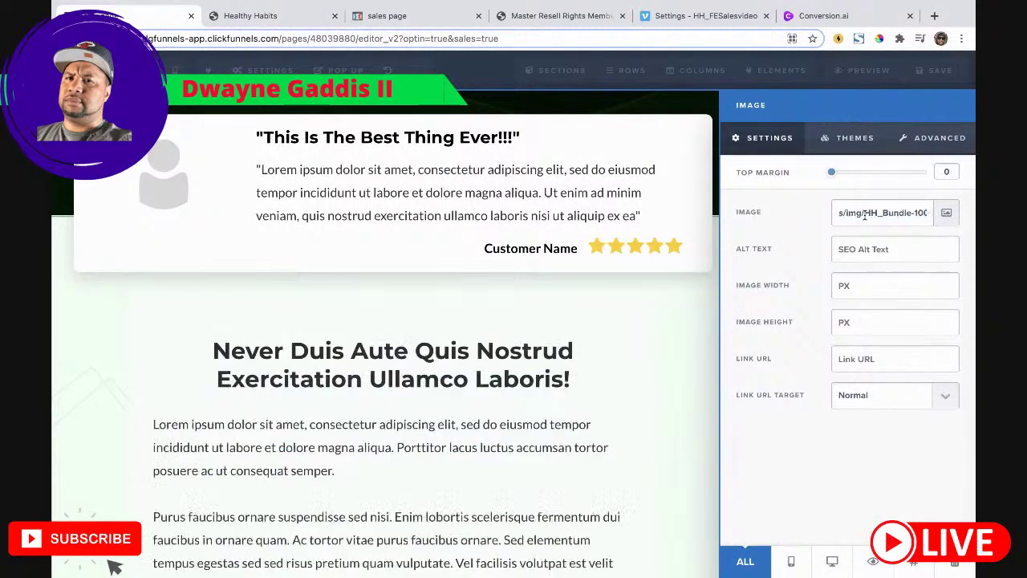
triple_click(864, 213)
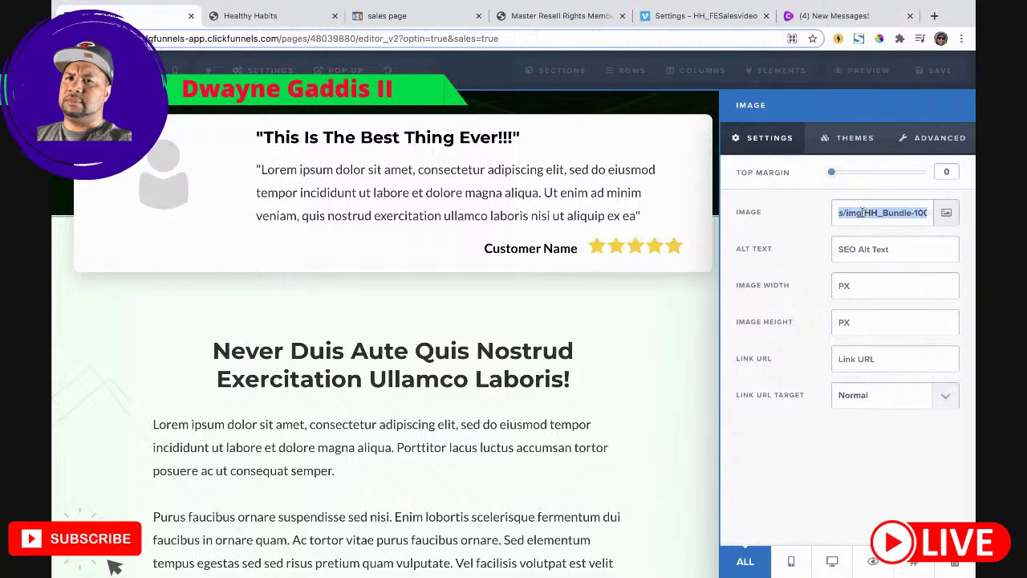
key("BackSpace")
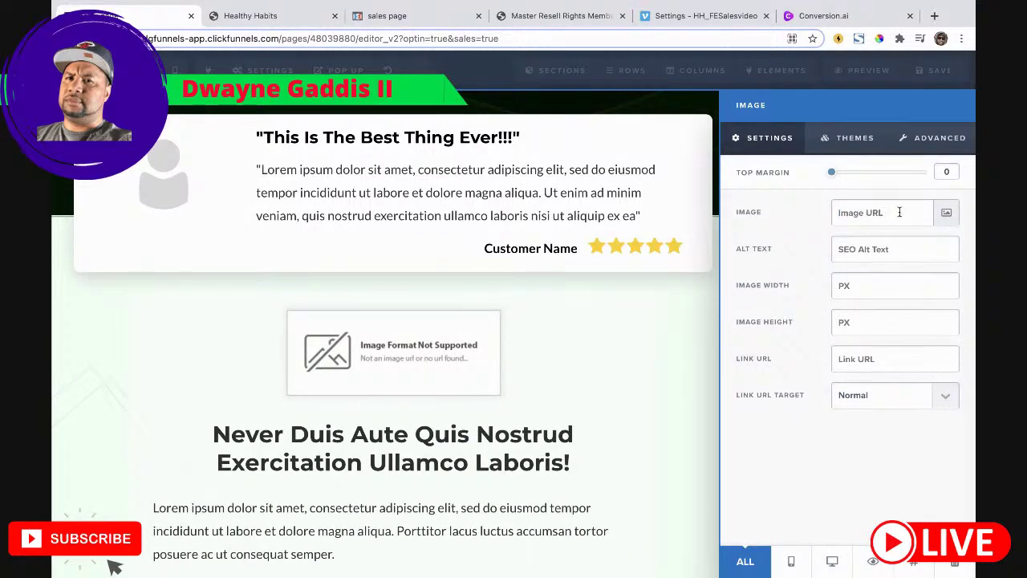
left_click(946, 211)
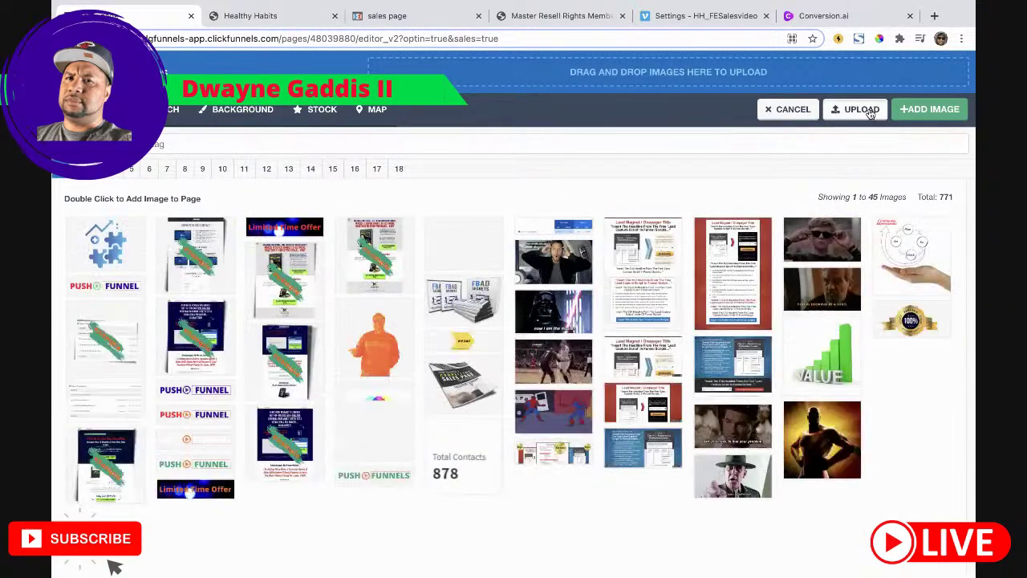
left_click(858, 110)
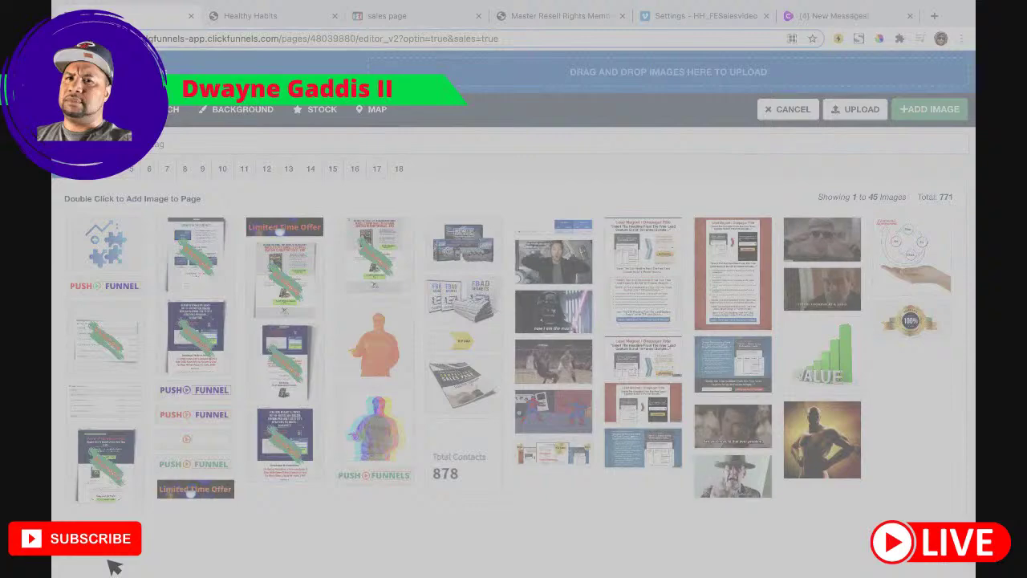
key("Escape")
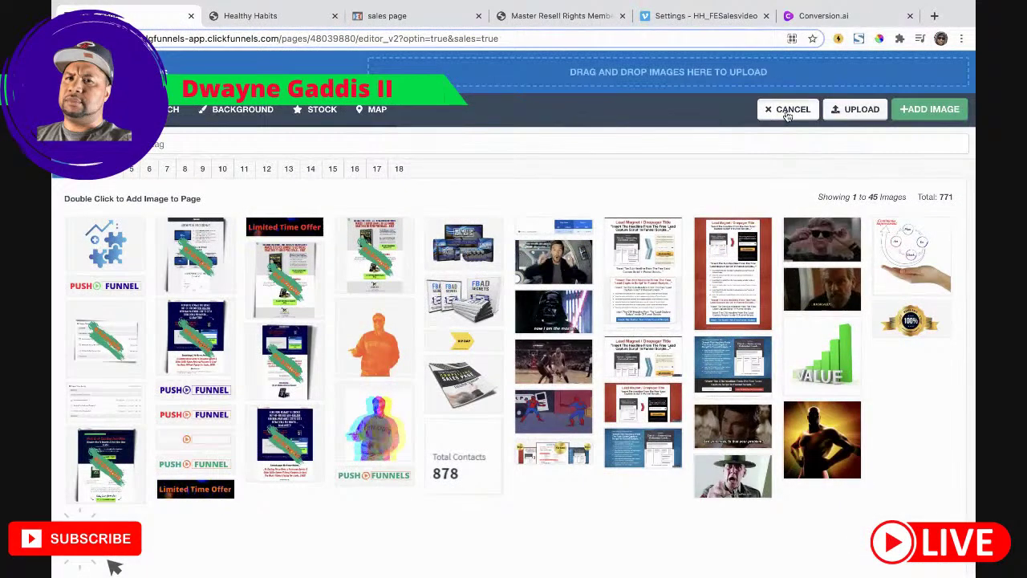
left_click(788, 112)
left_click(565, 353)
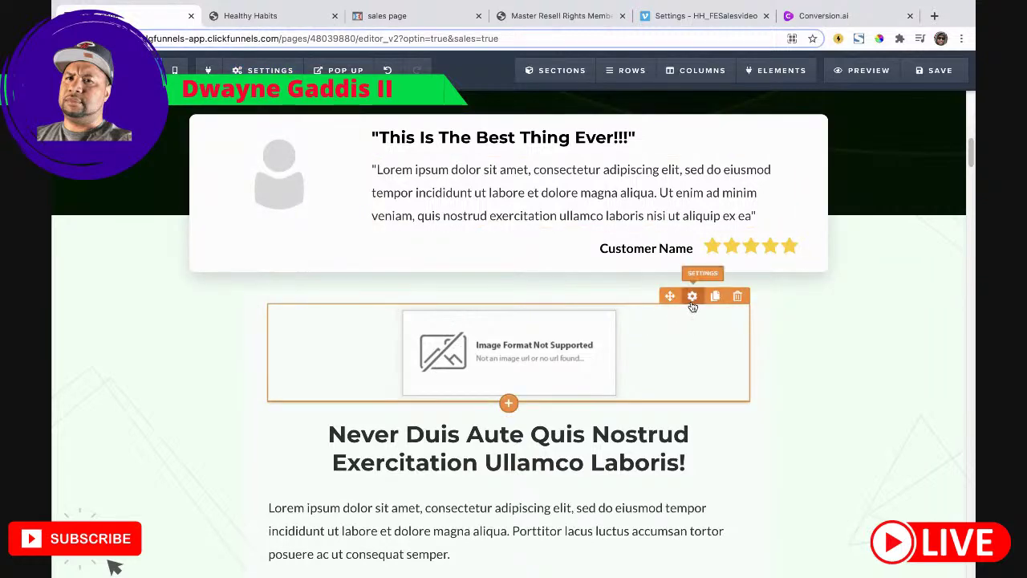
Step: Upload the Healthy Habits bundle image to the image library and insert it into the empty image element below the testimonial
left_click(690, 297)
left_click(946, 211)
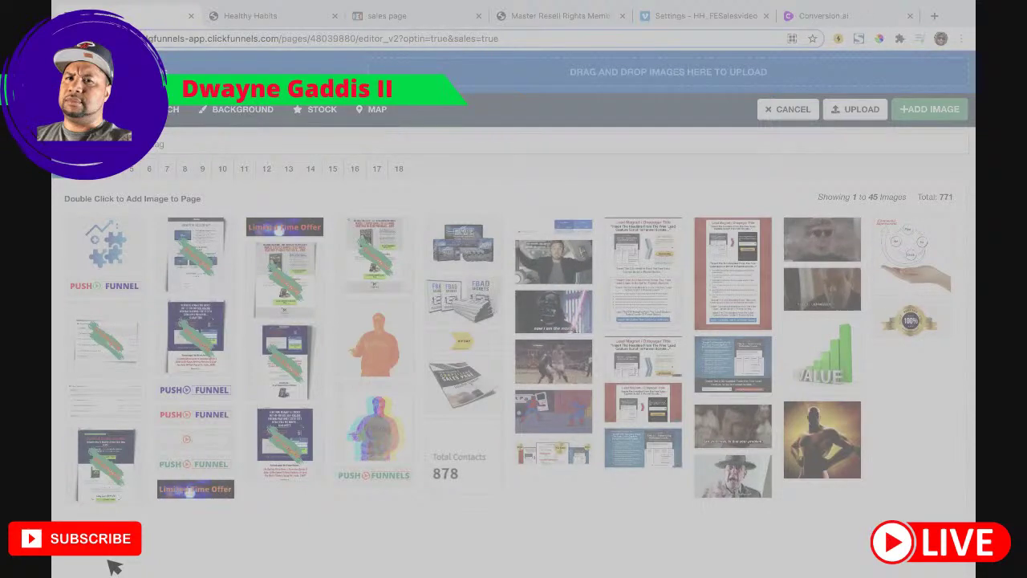
left_click_drag(485, 341, 484, 342)
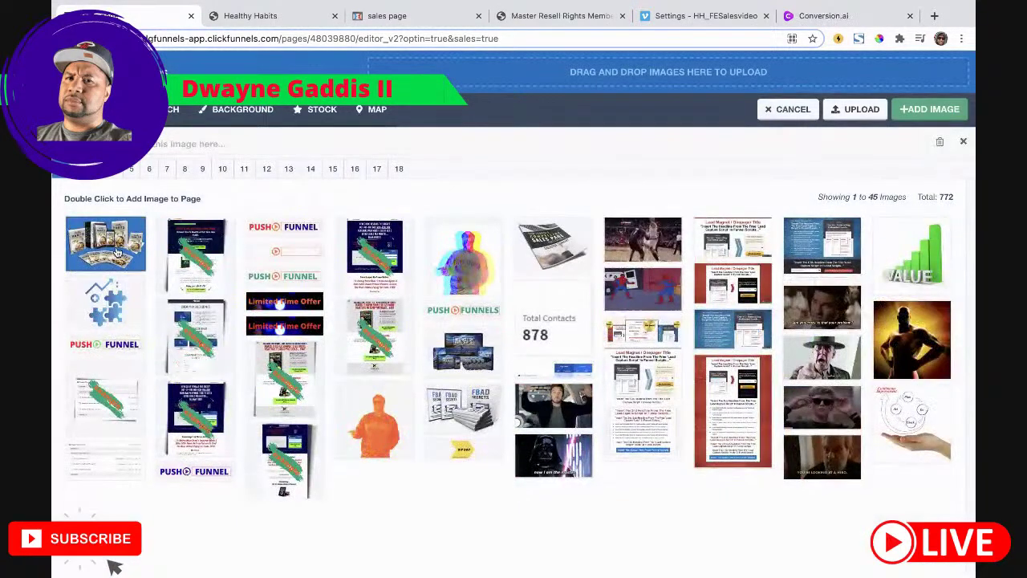
double_click(123, 265)
left_click(509, 383)
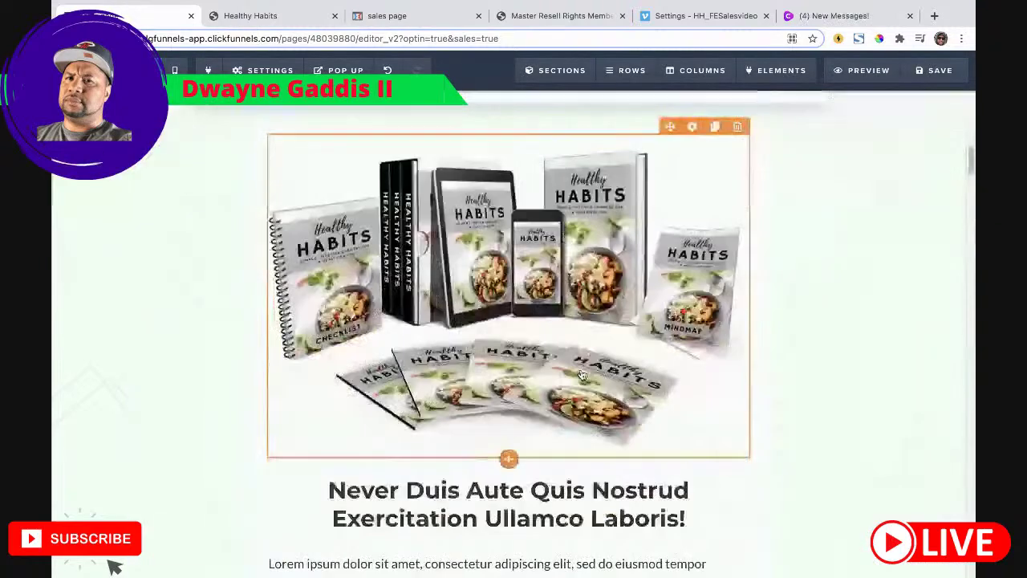
Step: Examine the opening of the "Dear friend" sales letter below the call-to-action button on the original Healthy Habits page
scroll(672, 369, "down", 3)
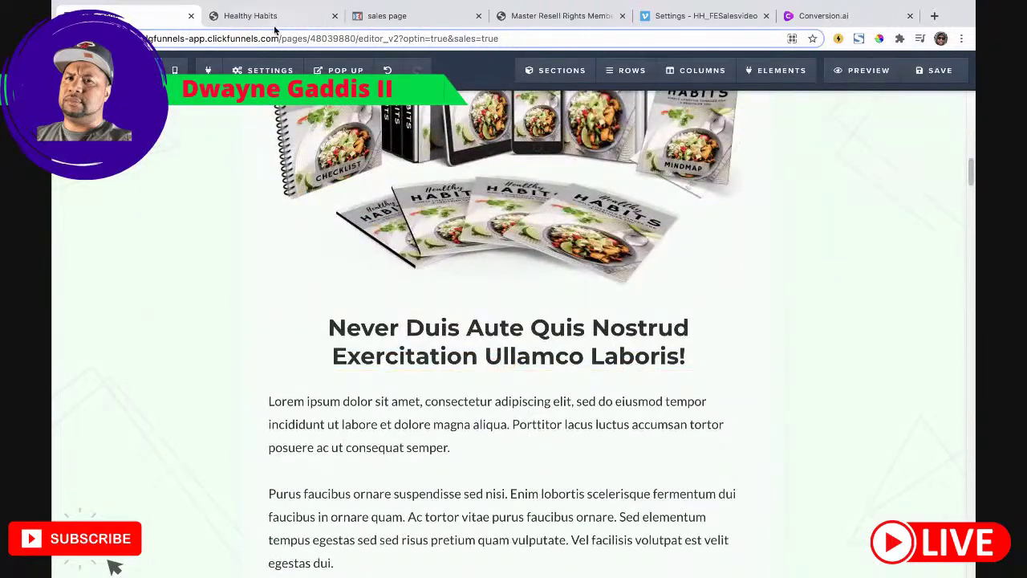
left_click(251, 15)
scroll(498, 267, "up", 3)
scroll(498, 266, "up", 6)
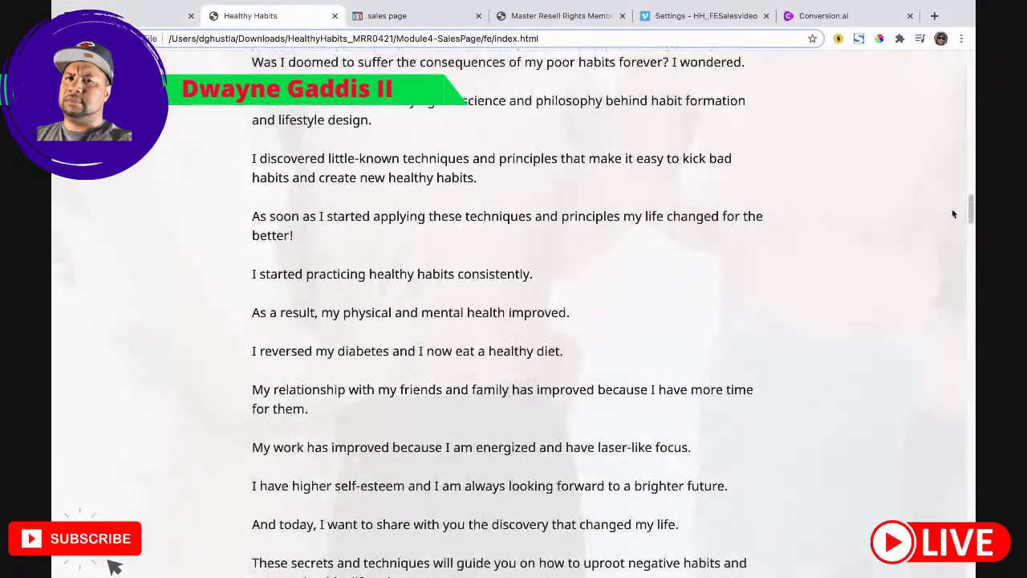
left_click_drag(970, 207, 973, 97)
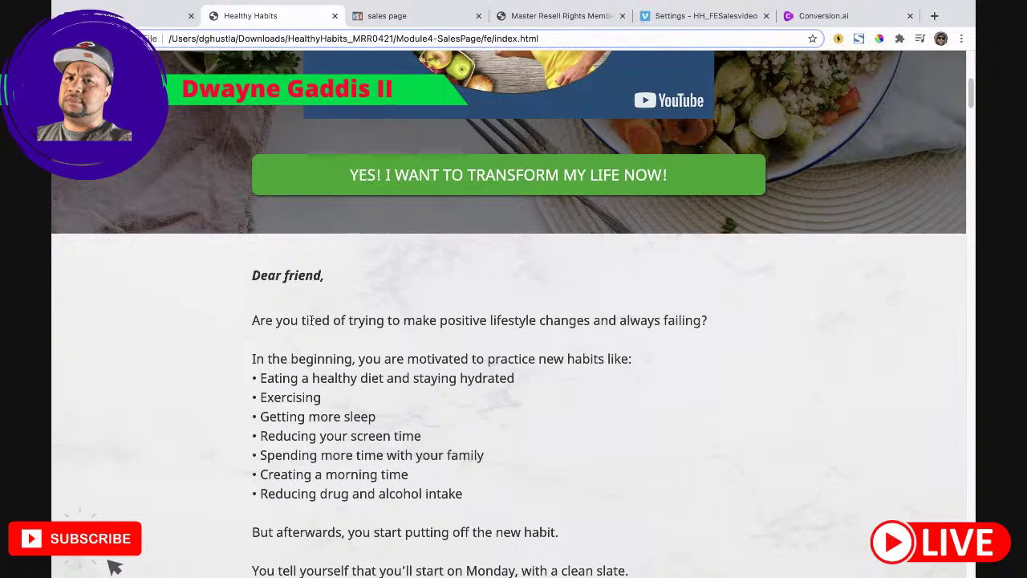
left_click(135, 11)
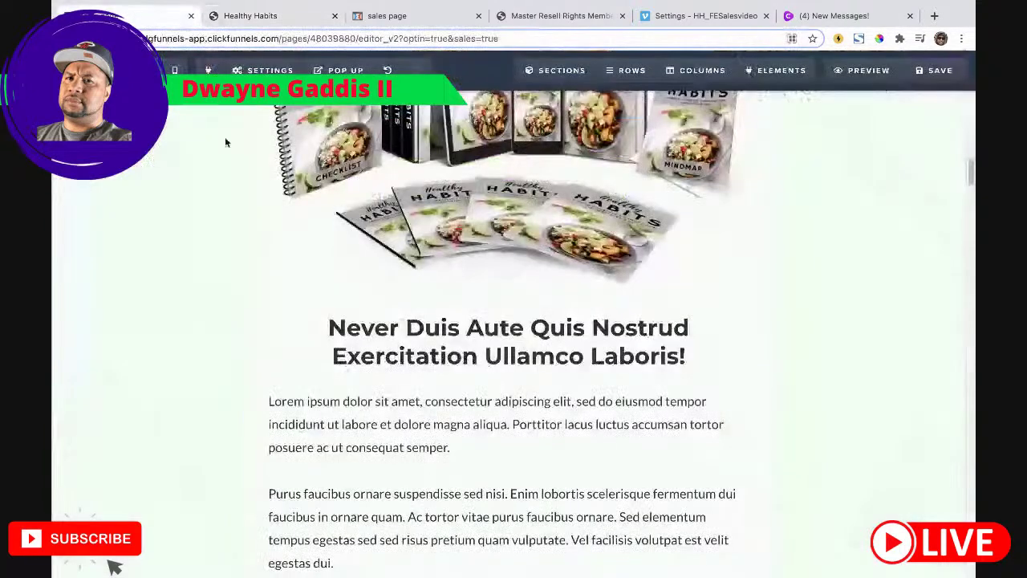
Step: Save the sales page and review its headline, video, call-to-action button and testimonial sections
scroll(562, 273, "up", 5)
scroll(505, 303, "down", 1)
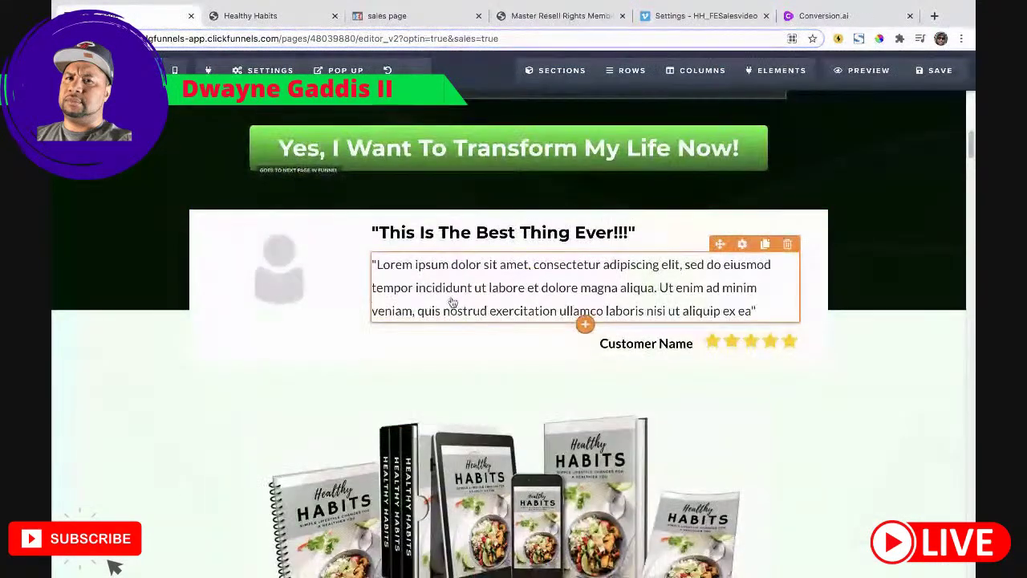
left_click(937, 70)
scroll(679, 273, "up", 6)
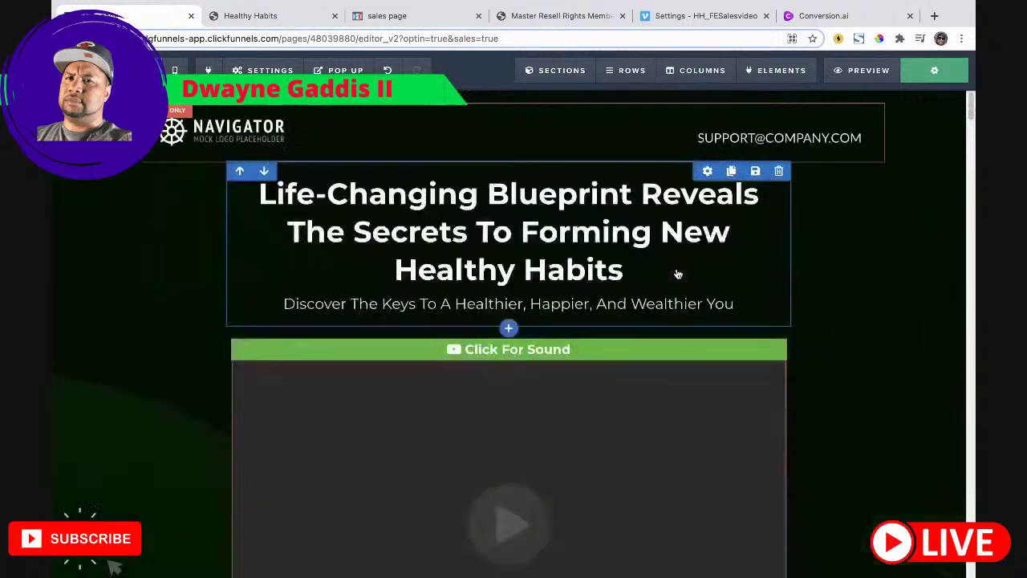
scroll(681, 275, "down", 2)
scroll(598, 276, "up", 1)
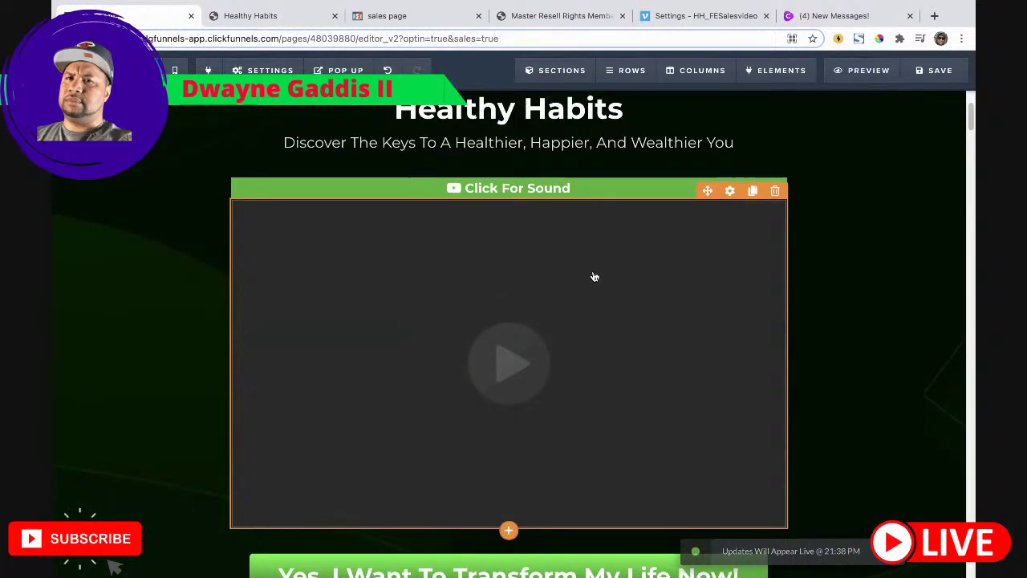
scroll(593, 276, "up", 3)
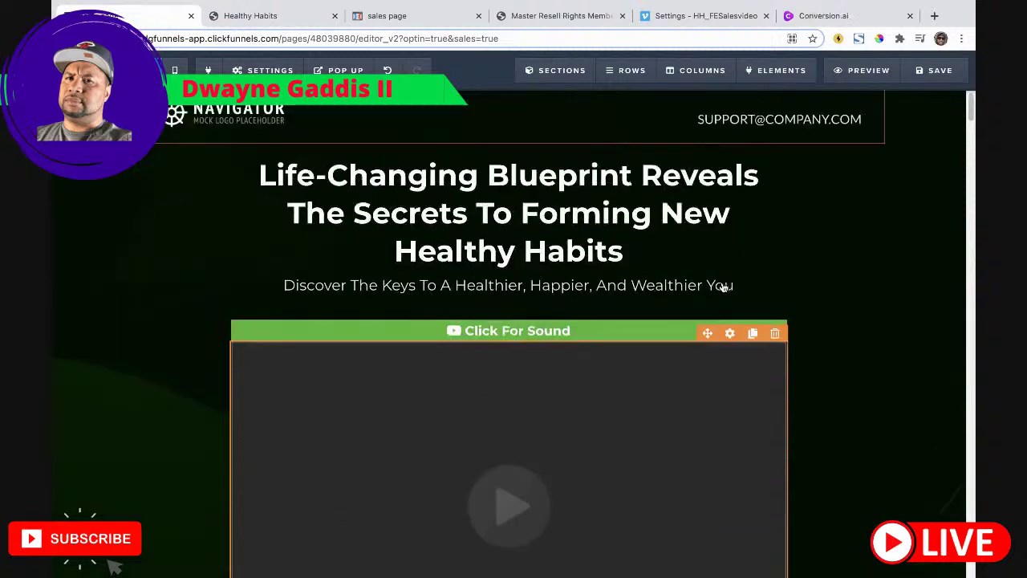
scroll(823, 288, "up", 1)
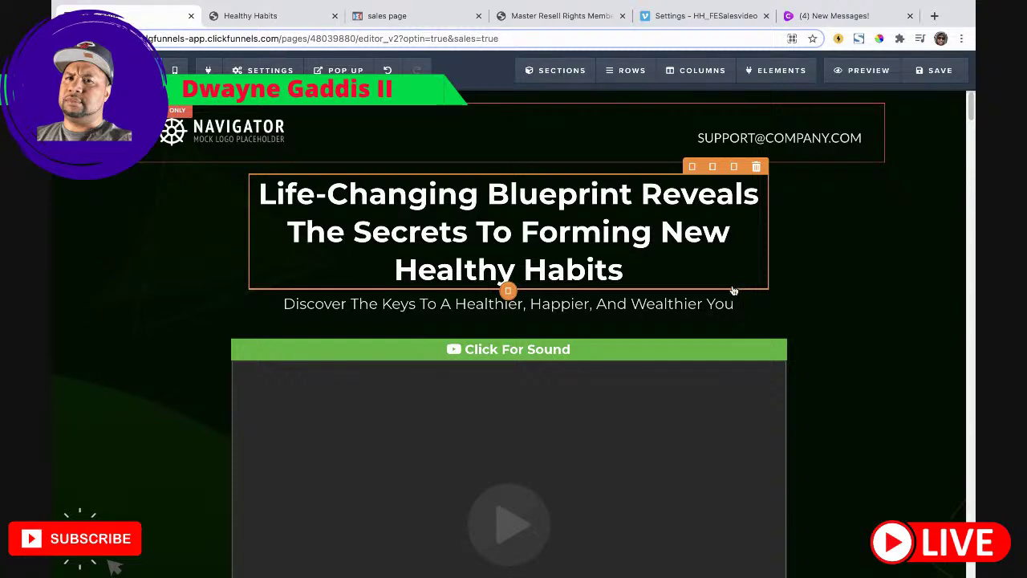
scroll(919, 329, "down", 6)
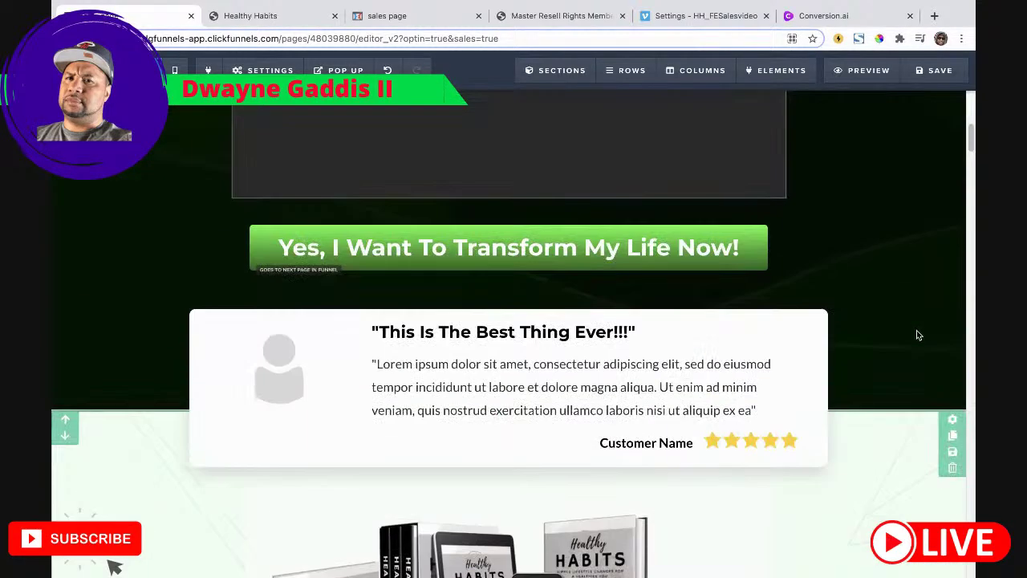
Step: Review the sales page from the video down to the placeholder headline below the product bundle image
scroll(918, 335, "up", 4)
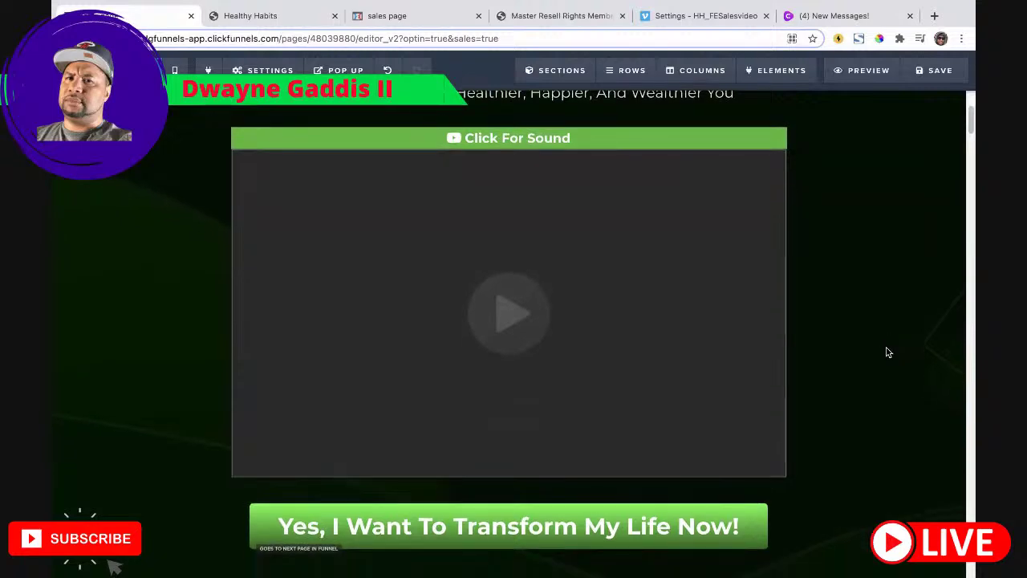
scroll(888, 353, "down", 1)
scroll(886, 352, "down", 1)
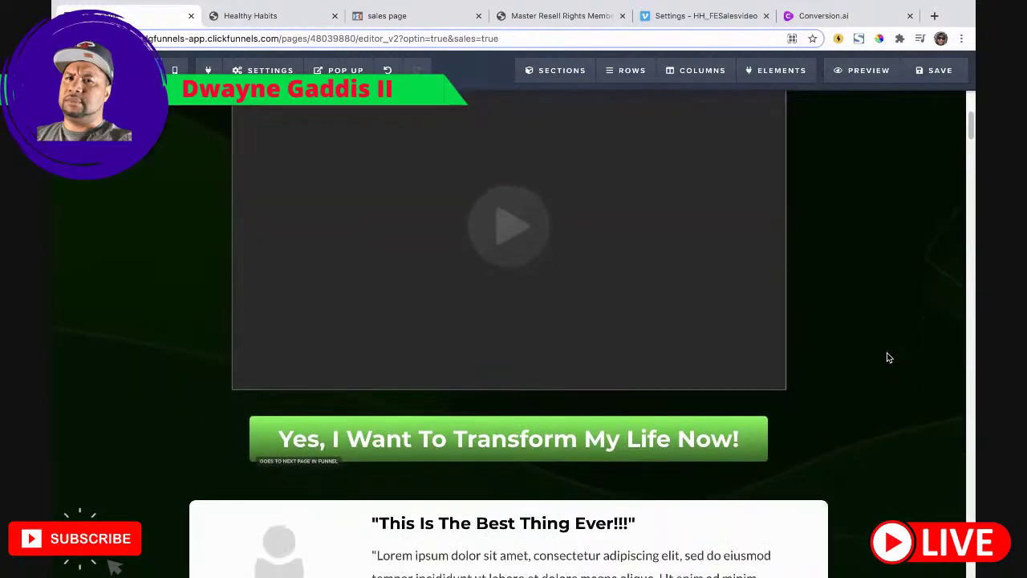
scroll(898, 373, "down", 1)
scroll(910, 394, "down", 3)
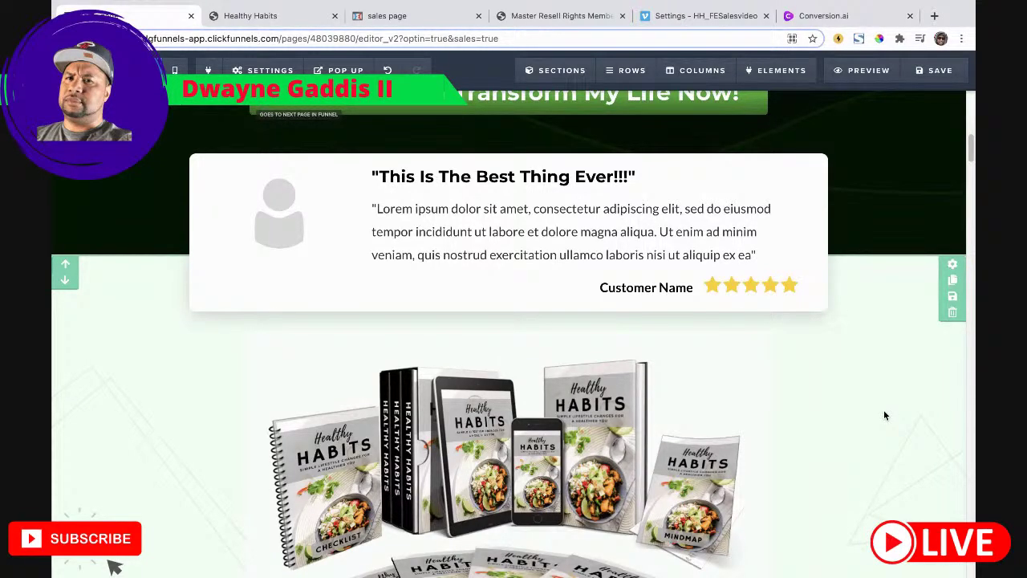
scroll(878, 405, "down", 5)
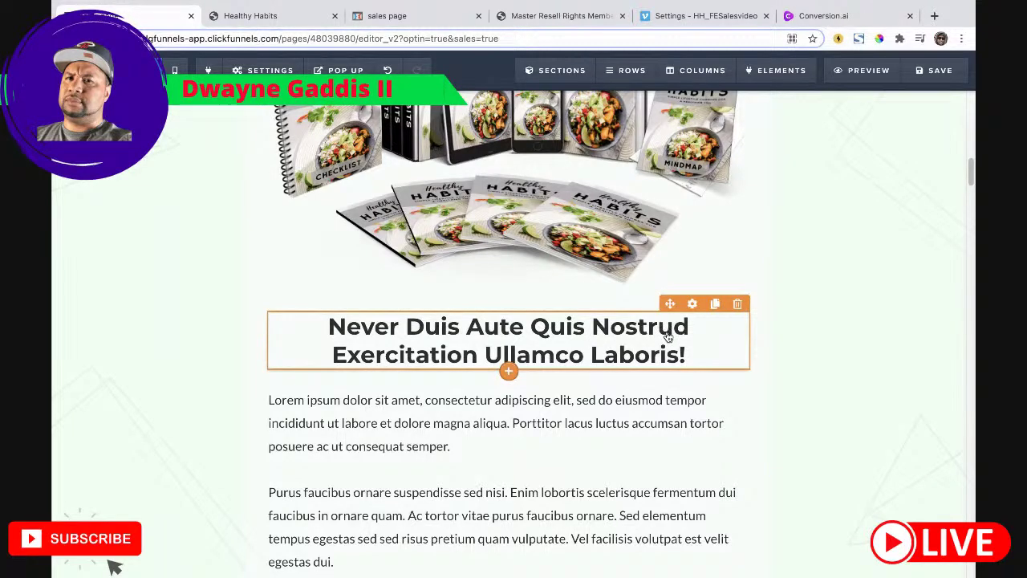
Step: Switch to Conversion.ai, review the generated Feature to Benefit outputs, and select the emotional benefit "Live your best life ever!"
left_click(826, 16)
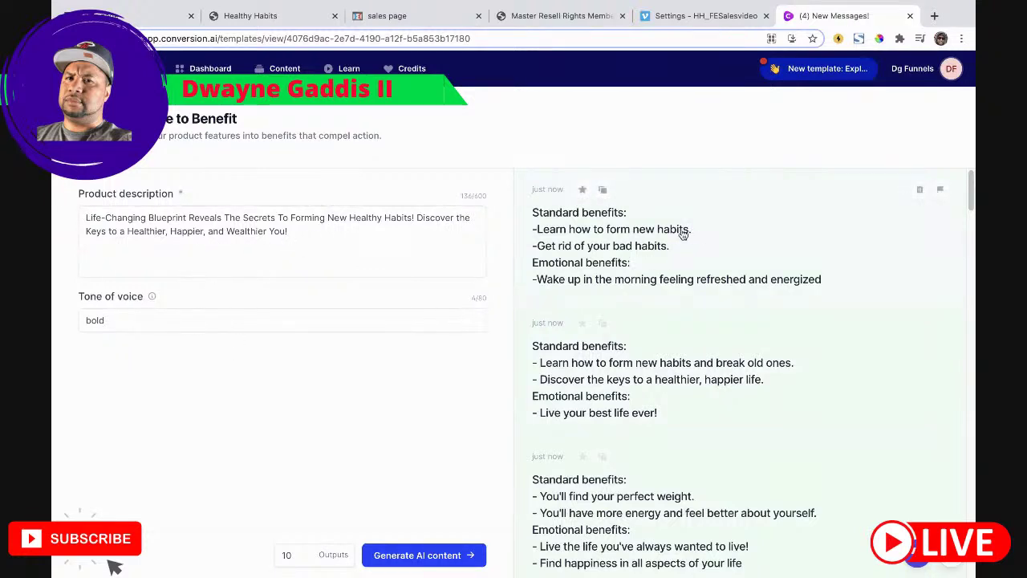
scroll(734, 419, "down", 2)
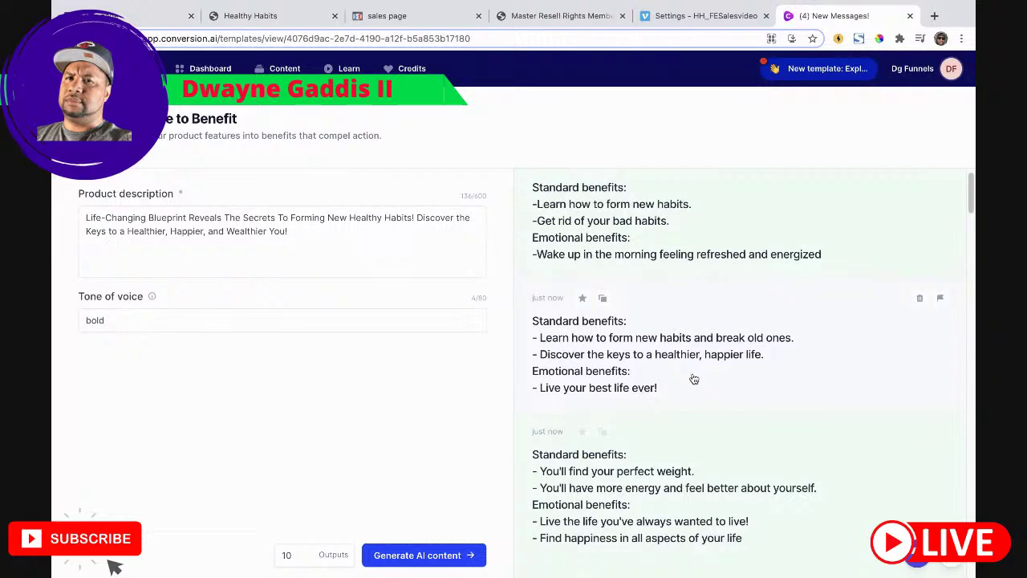
scroll(732, 384, "down", 1)
scroll(732, 384, "down", 3)
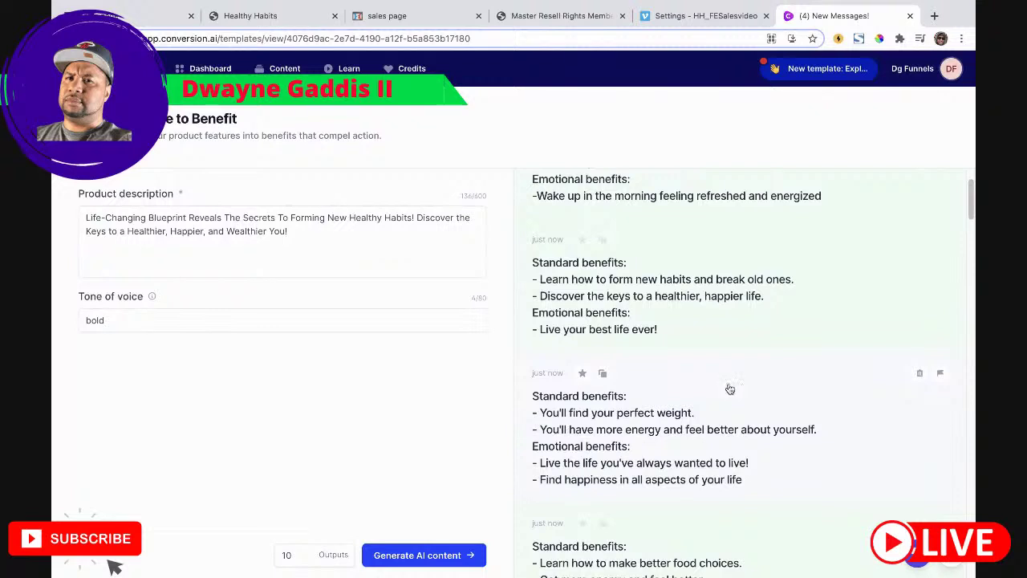
scroll(730, 389, "down", 3)
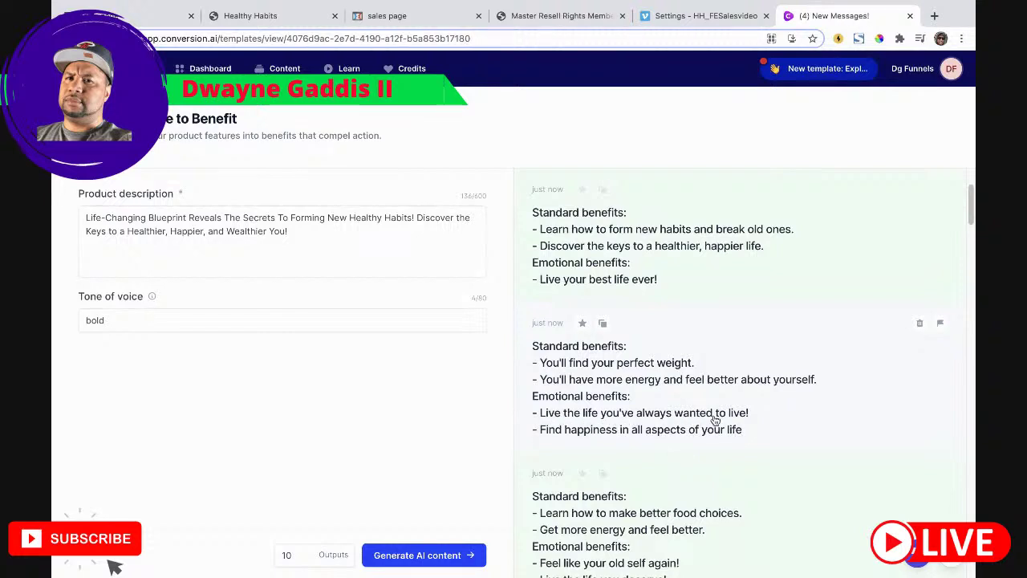
left_click(663, 283)
left_click_drag(426, 235, 312, 238)
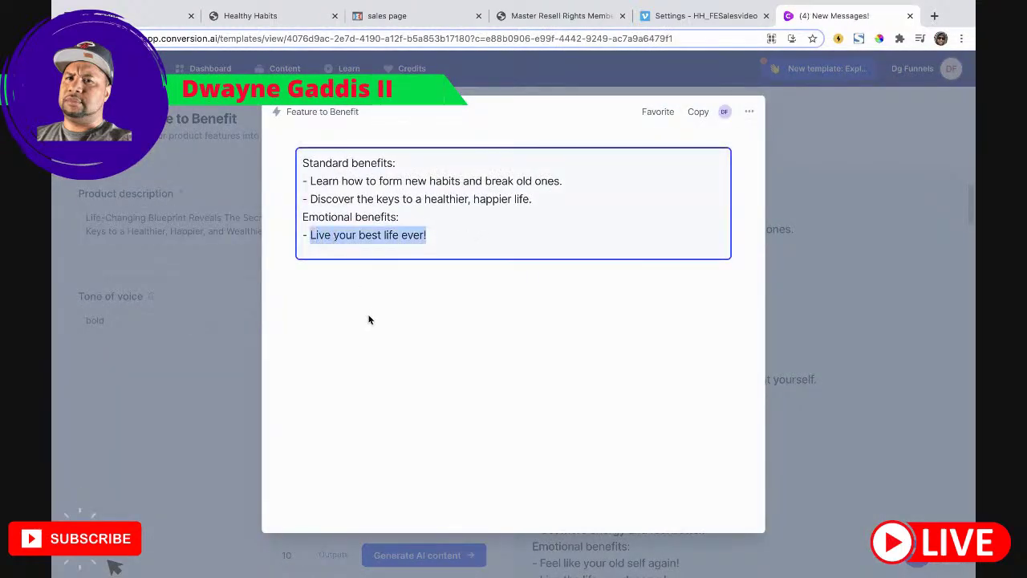
Step: Return to the ClickFunnels editor and replace the placeholder headline below the bundle image with "Live Your Best Life Ever!"
left_click(134, 19)
triple_click(659, 338)
type("Live Your Best Life Ever!")
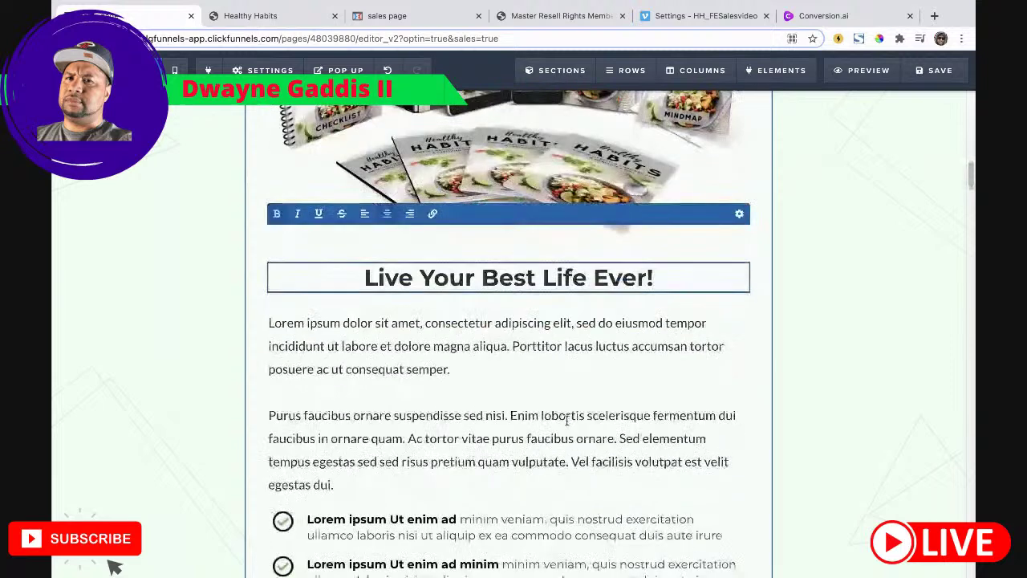
Step: Replace the two placeholder paragraphs below the headline with the original page's letter text, from "Are you tired" through "helpless, and hopeless."
left_click(250, 15)
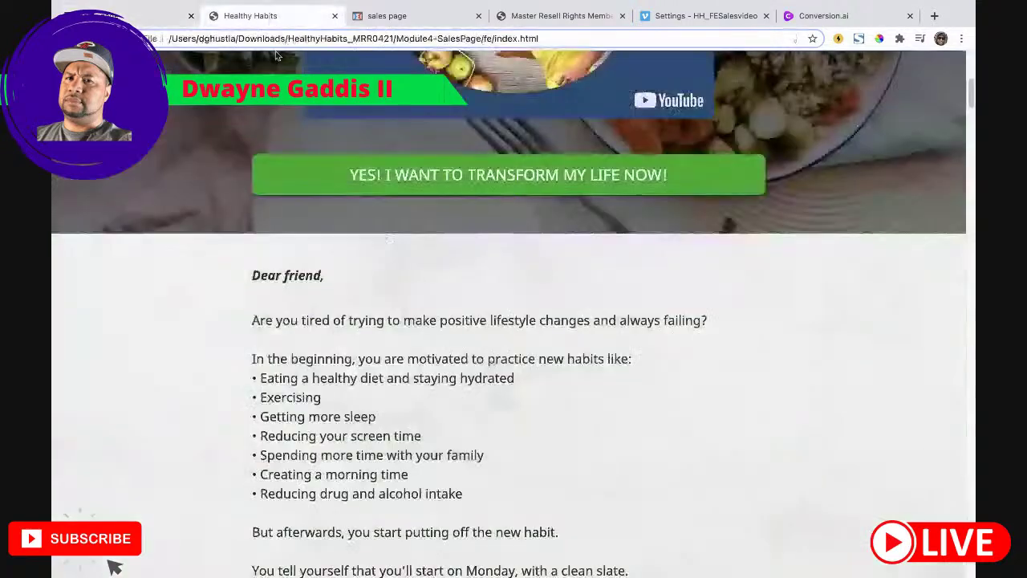
scroll(273, 257, "down", 1)
left_click_drag(252, 297, 599, 410)
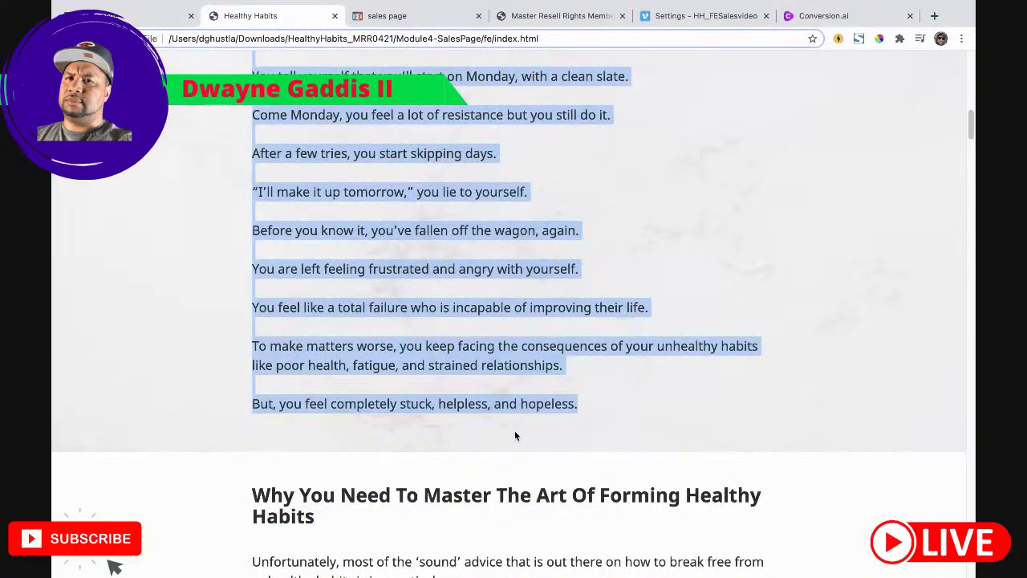
key("ctrl+shift+Tab")
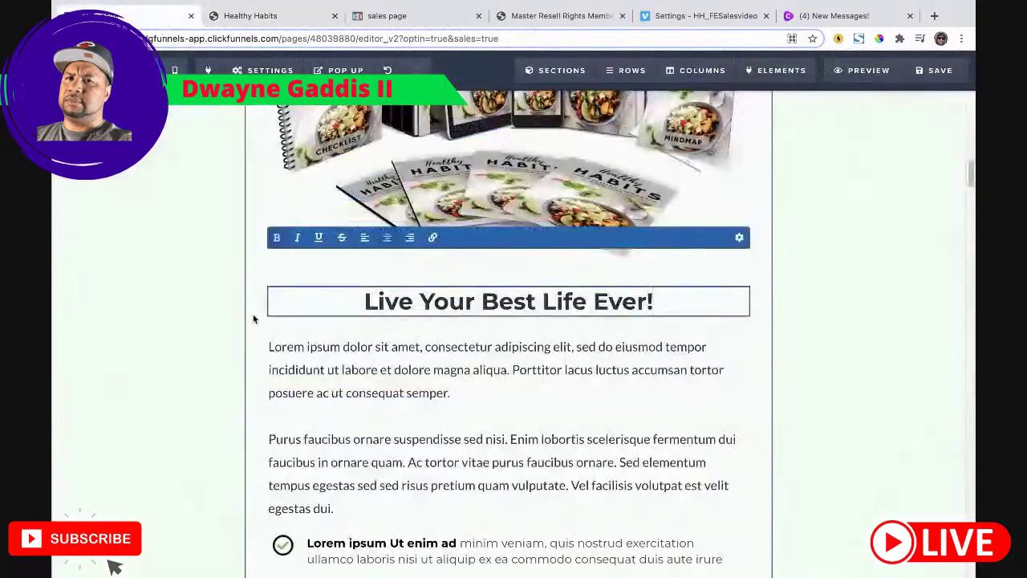
triple_click(298, 357)
left_click(272, 367)
left_click_drag(345, 504, 268, 347)
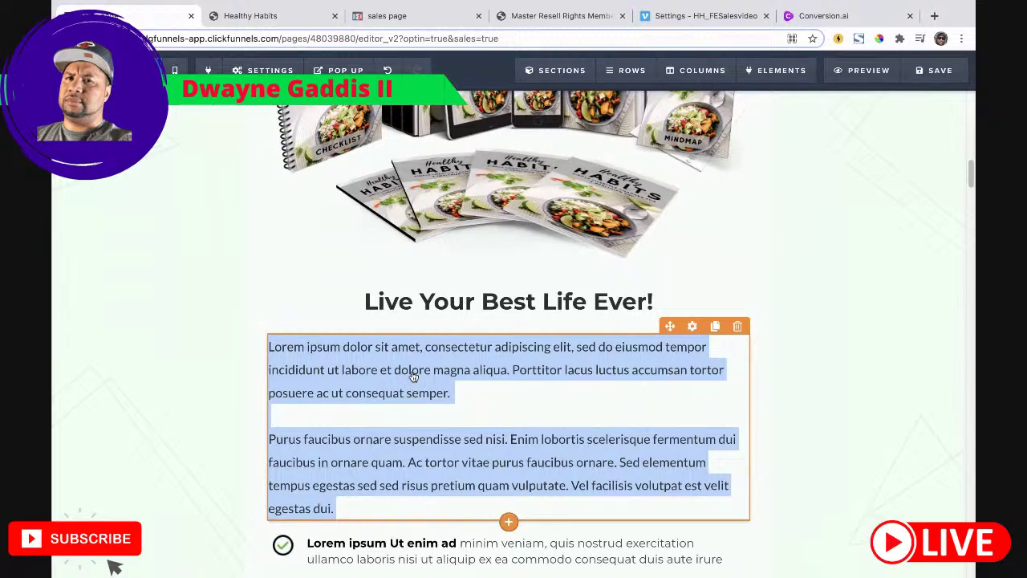
key("ctrl+v")
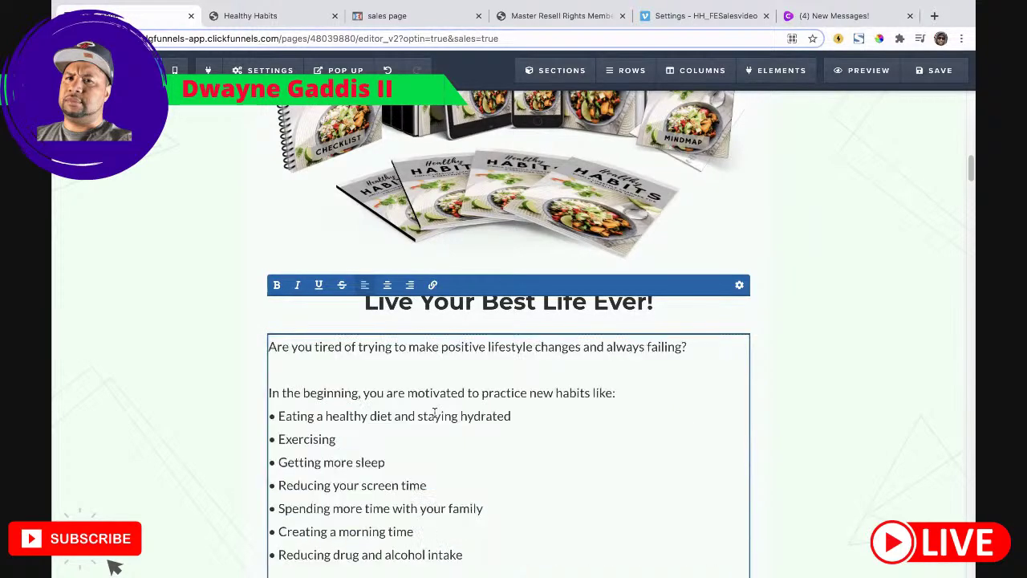
Step: Examine the inserted sales letter from its opening question and habit list to its closing line
scroll(472, 432, "down", 5)
scroll(471, 432, "down", 6)
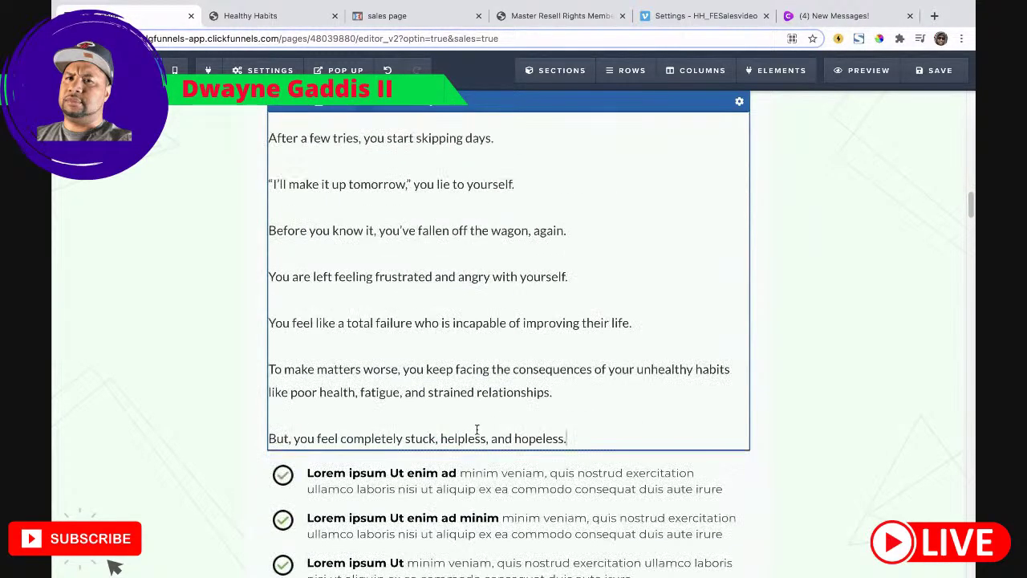
scroll(383, 321, "up", 4)
scroll(414, 293, "up", 2)
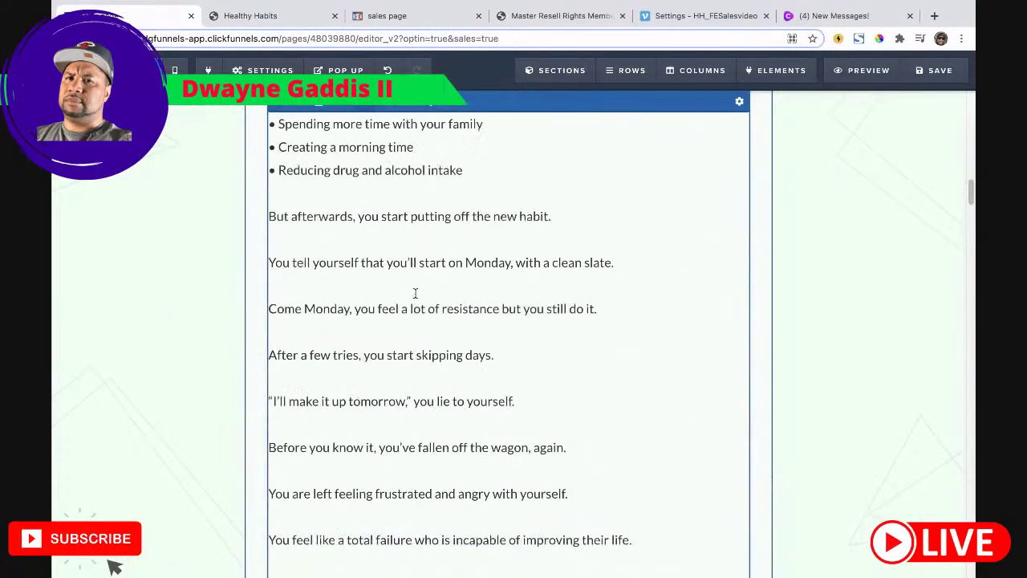
scroll(410, 296, "down", 3)
scroll(409, 297, "up", 5)
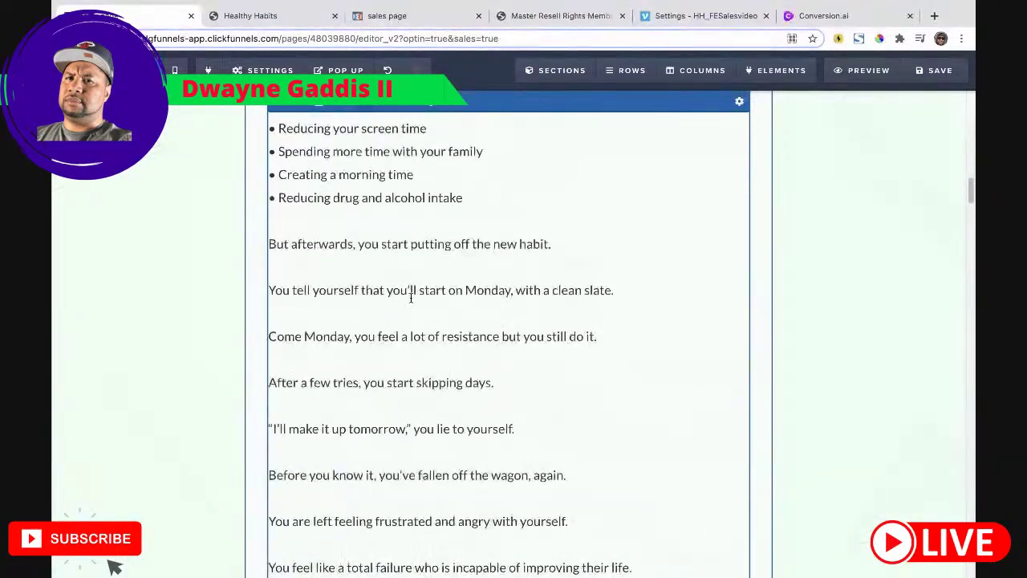
scroll(409, 297, "up", 3)
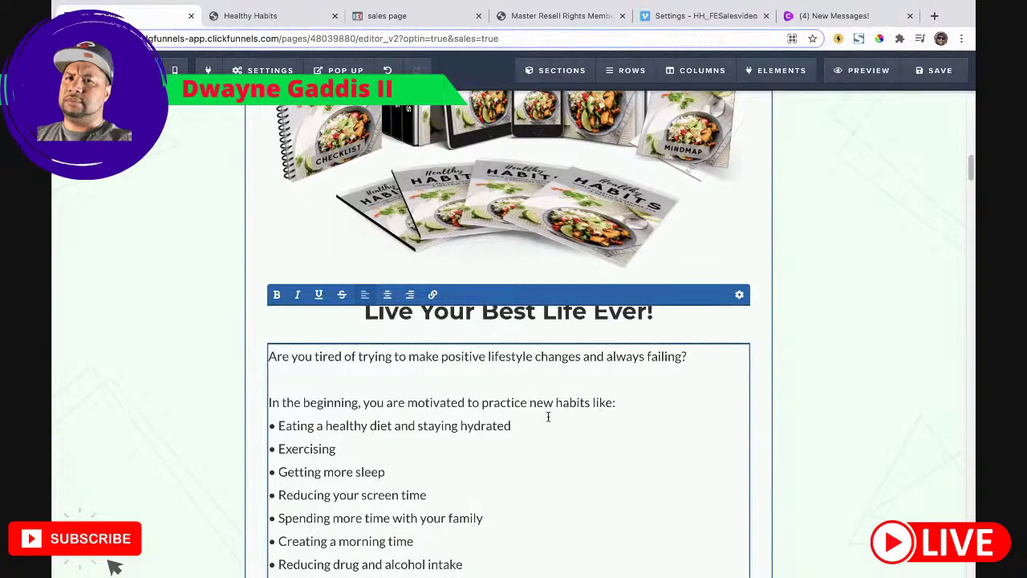
scroll(610, 403, "down", 4)
scroll(562, 385, "up", 1)
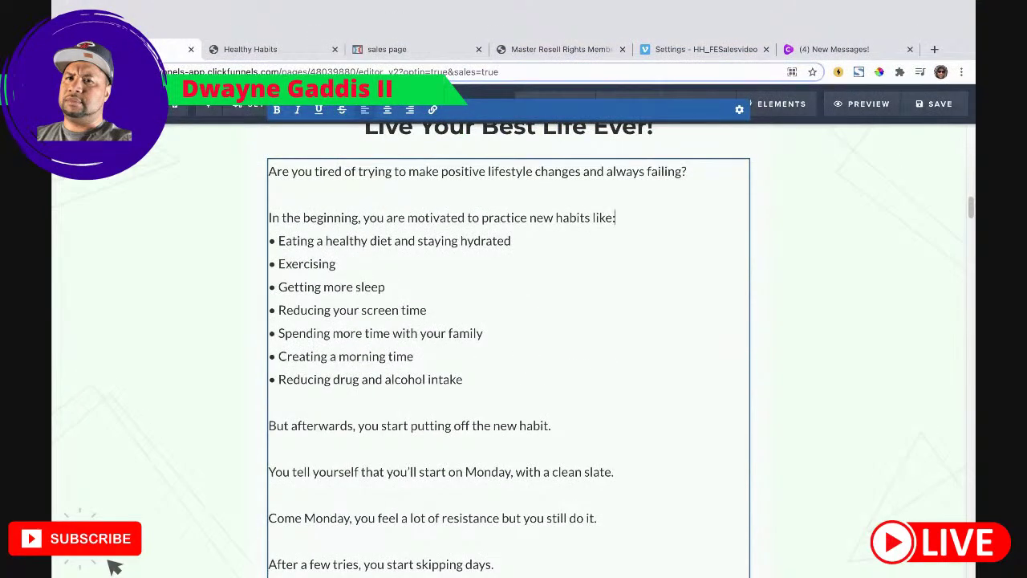
Step: Compare the original page's next headline section with the placeholder checklist and paragraphs below the inserted letter
key("ctrl+Tab")
scroll(426, 211, "down", 4)
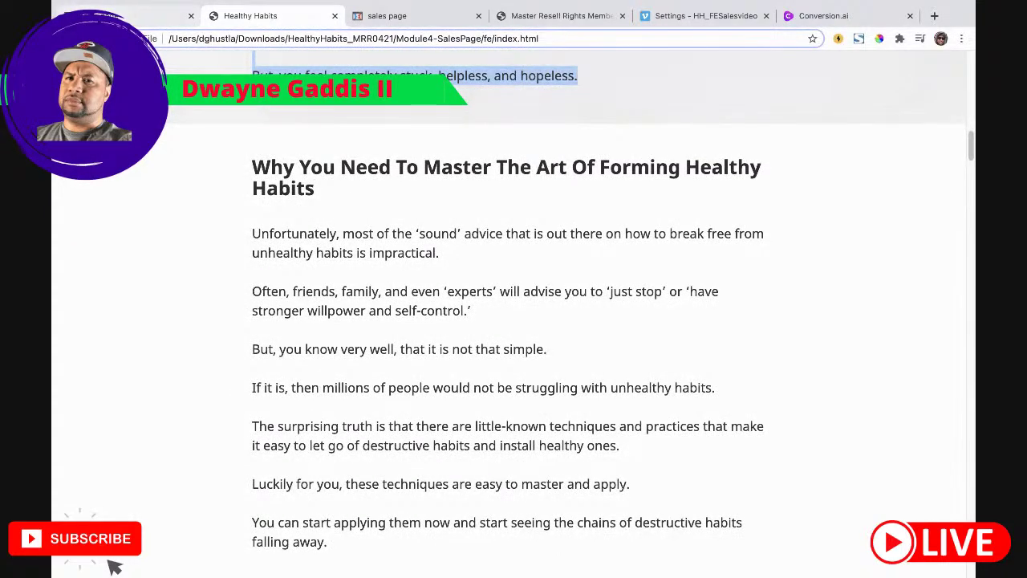
key("ctrl+shift+Tab")
scroll(458, 321, "down", 8)
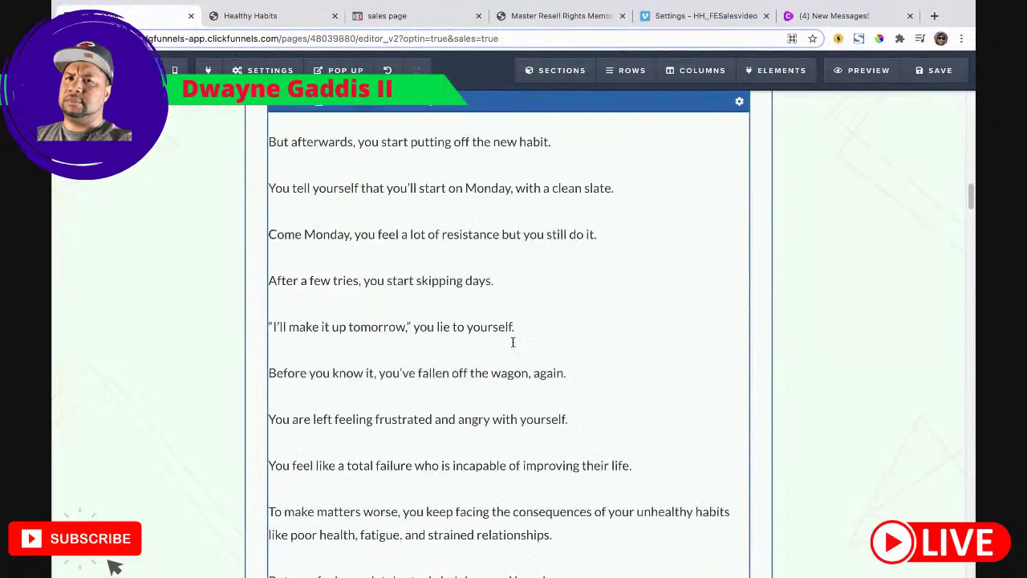
scroll(512, 353, "down", 4)
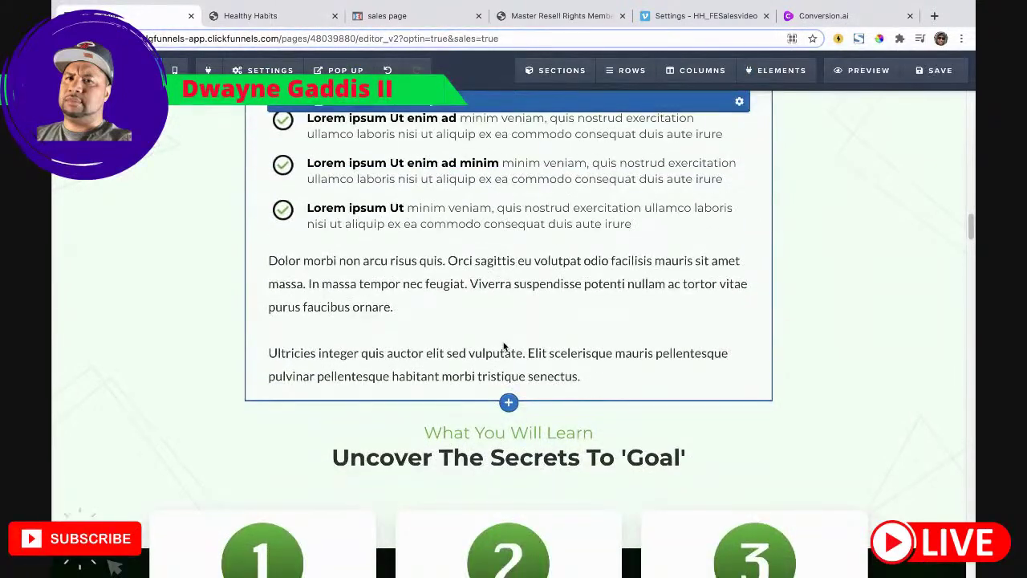
Step: Duplicate the "Live Your Best Life Ever!" headline and place the copy between the sales letter and the placeholder checklist
scroll(495, 344, "up", 20)
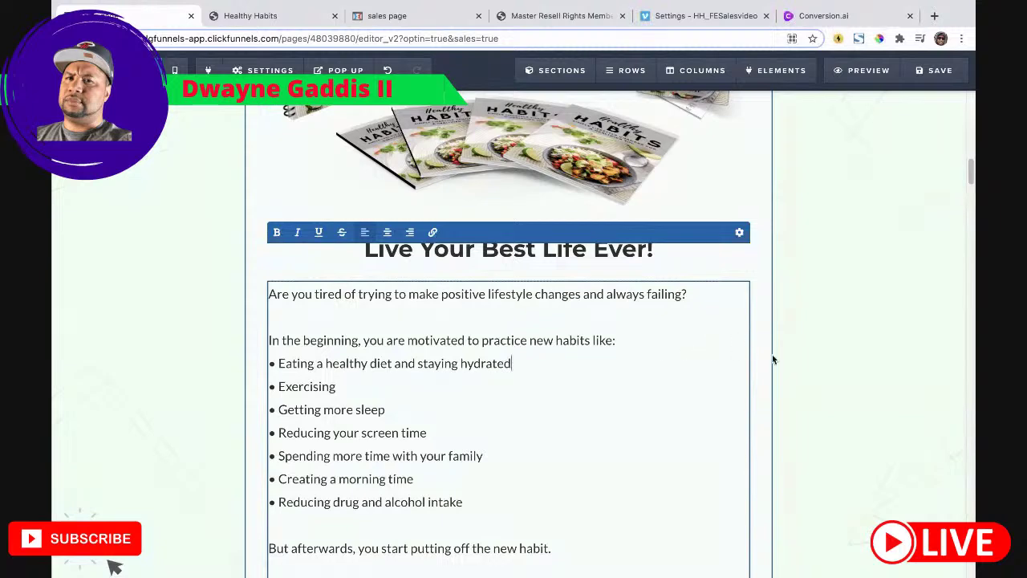
left_click(839, 353)
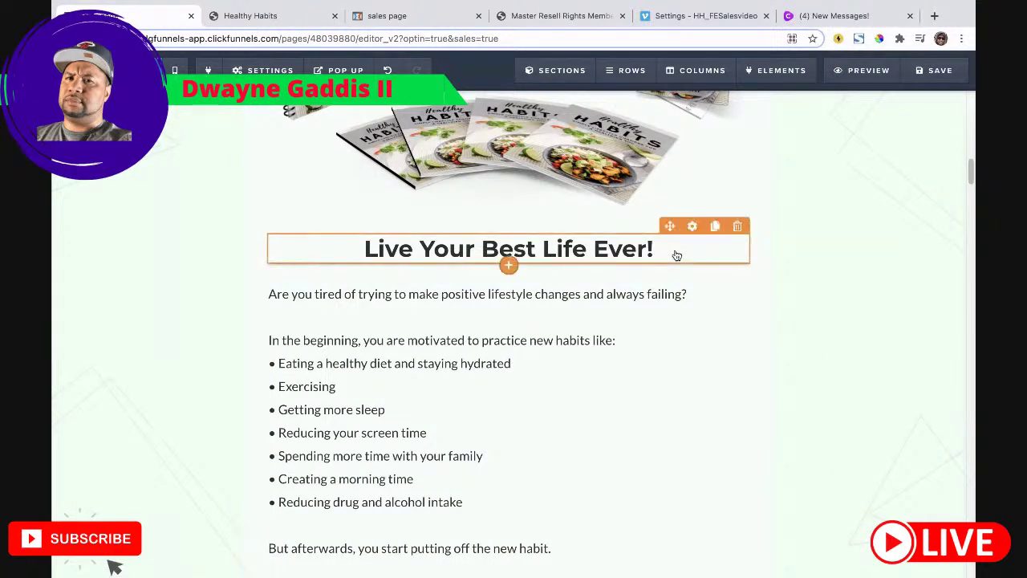
left_click(715, 225)
left_click_drag(666, 231, 536, 292)
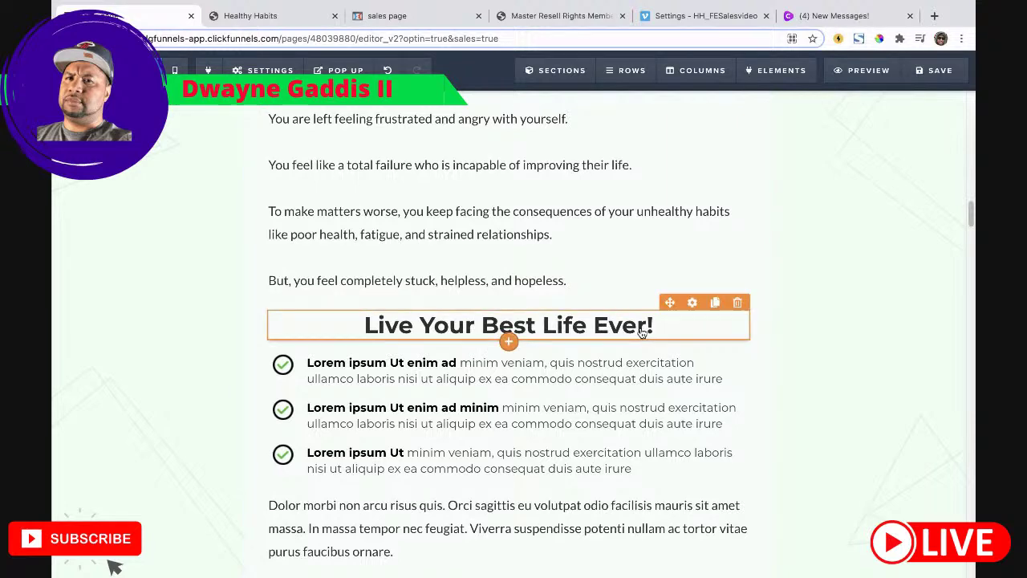
Step: Replace the duplicated headline's text with "Why You Need To Master The Art Of Forming Healthy Habits" copied from the original page
left_click(308, 17)
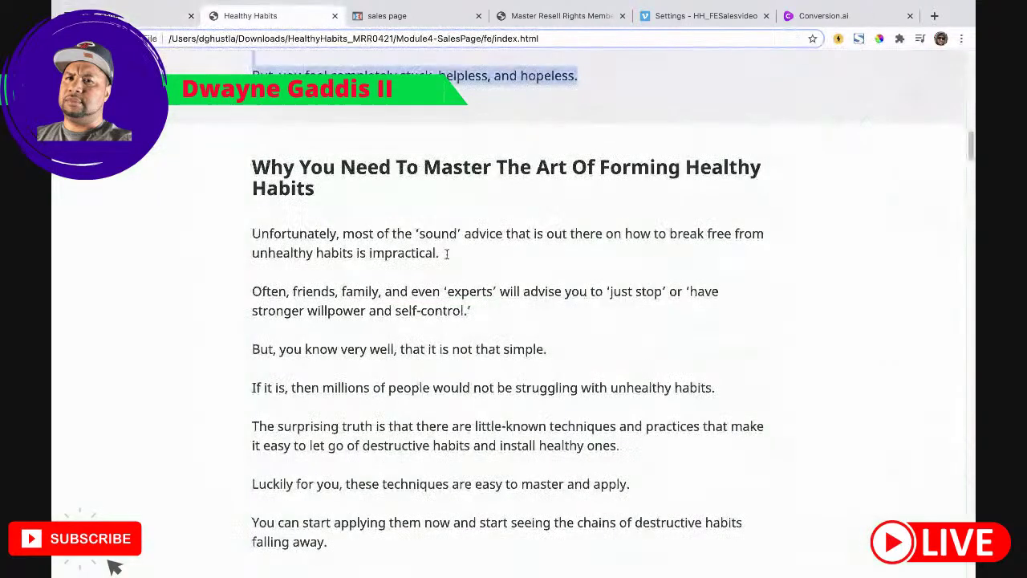
mouse_move(367, 193)
left_mouse_down()
mouse_move(300, 167)
mouse_move(253, 167)
left_mouse_up()
key("ctrl+c")
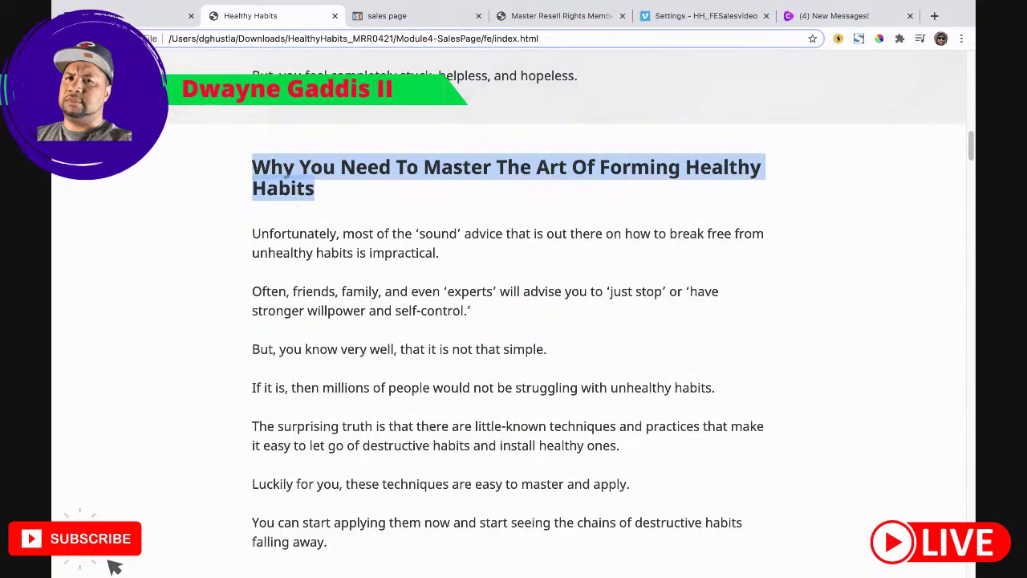
key("ctrl+shift+Tab")
triple_click(439, 338)
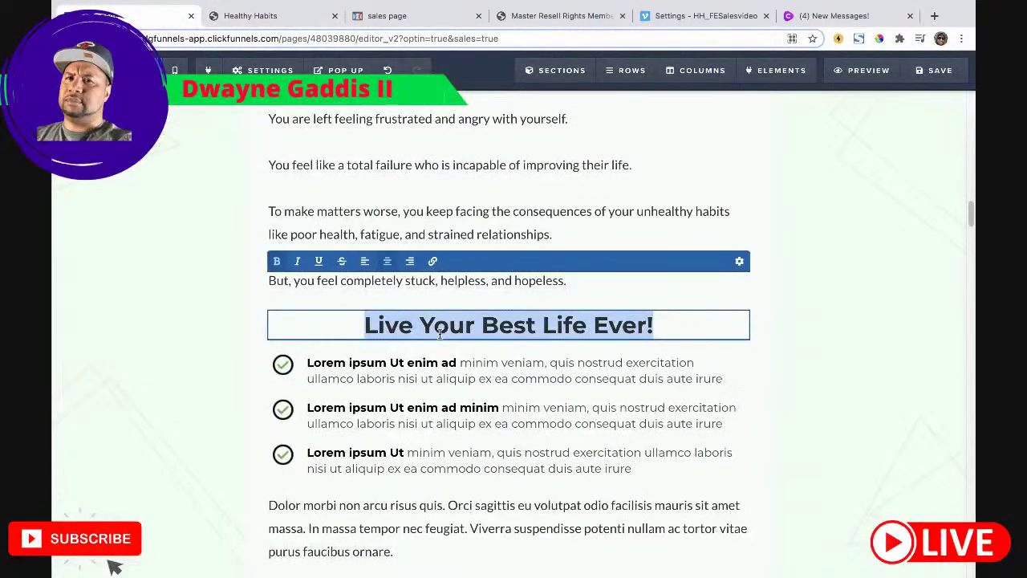
key("ctrl+v")
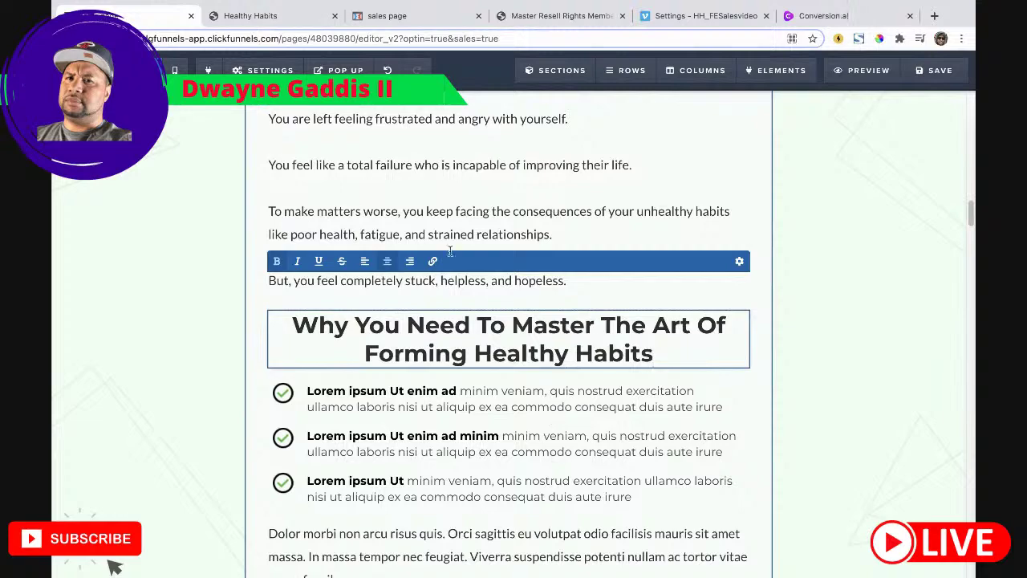
Step: Compare the original page's body copy under the "Why You Need To Master" headline with the template's placeholder checklist and paragraphs
left_click(269, 16)
left_click(342, 228)
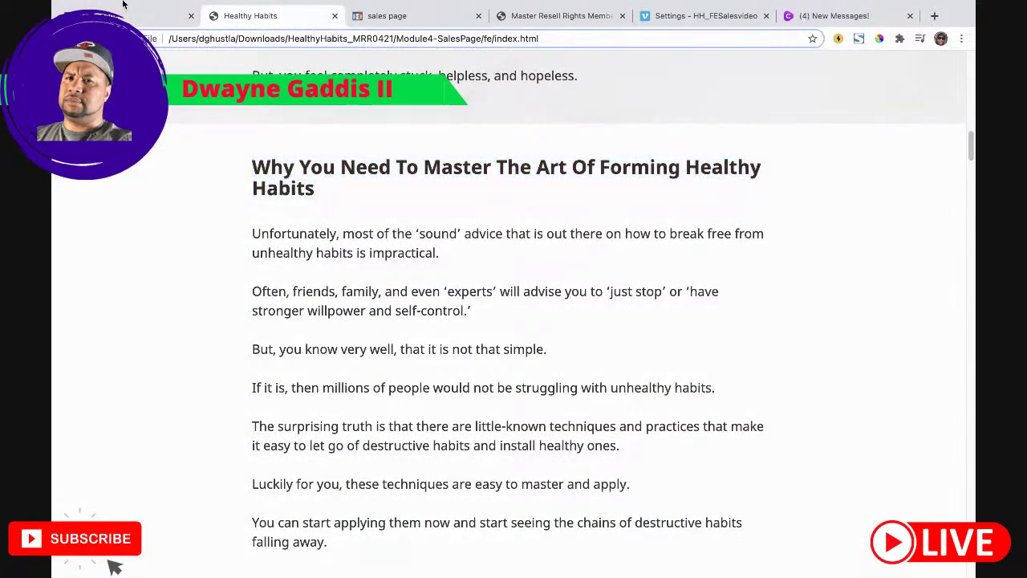
left_click(130, 48)
scroll(521, 403, "down", 5)
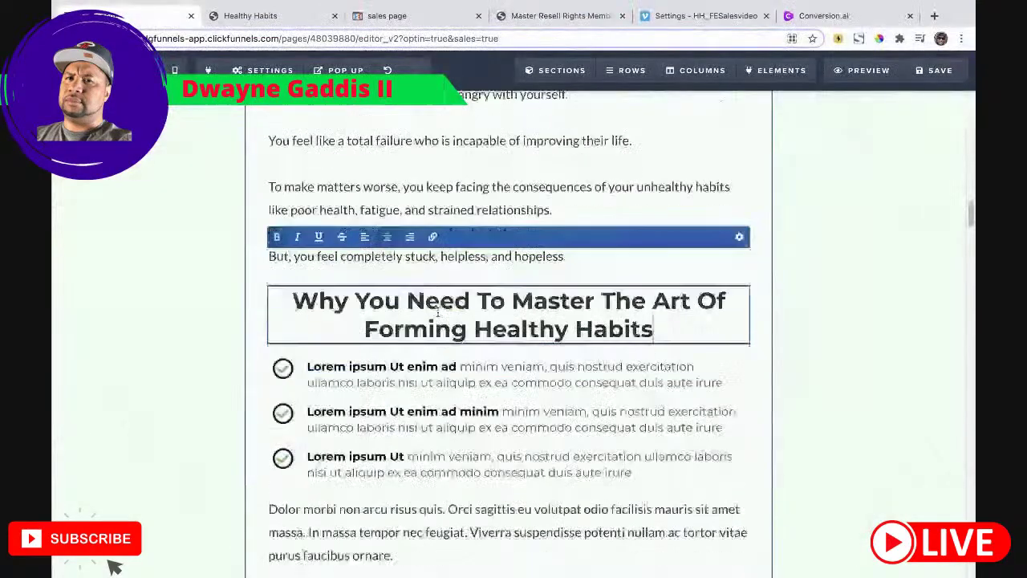
scroll(466, 385, "up", 1)
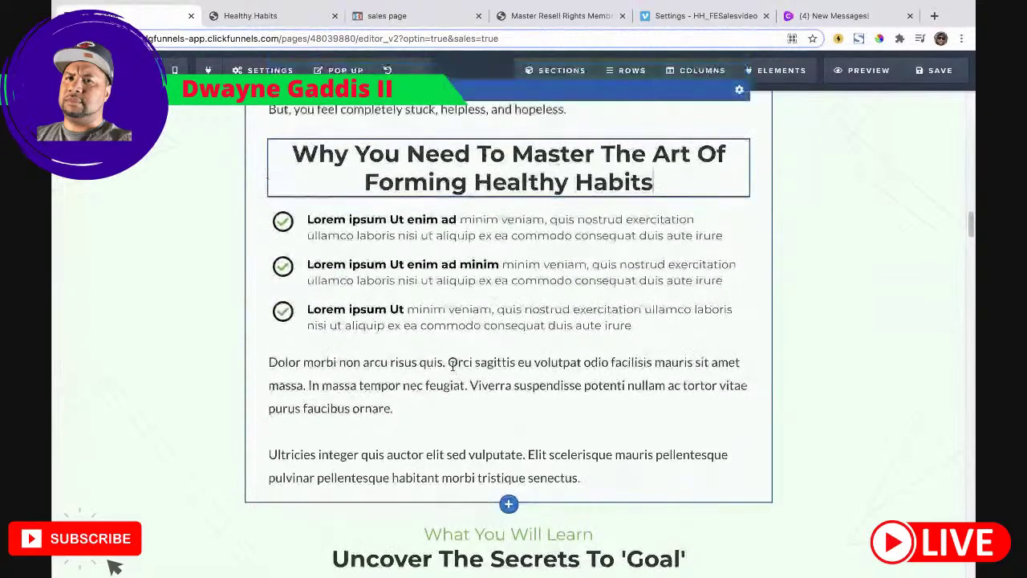
left_click(247, 16)
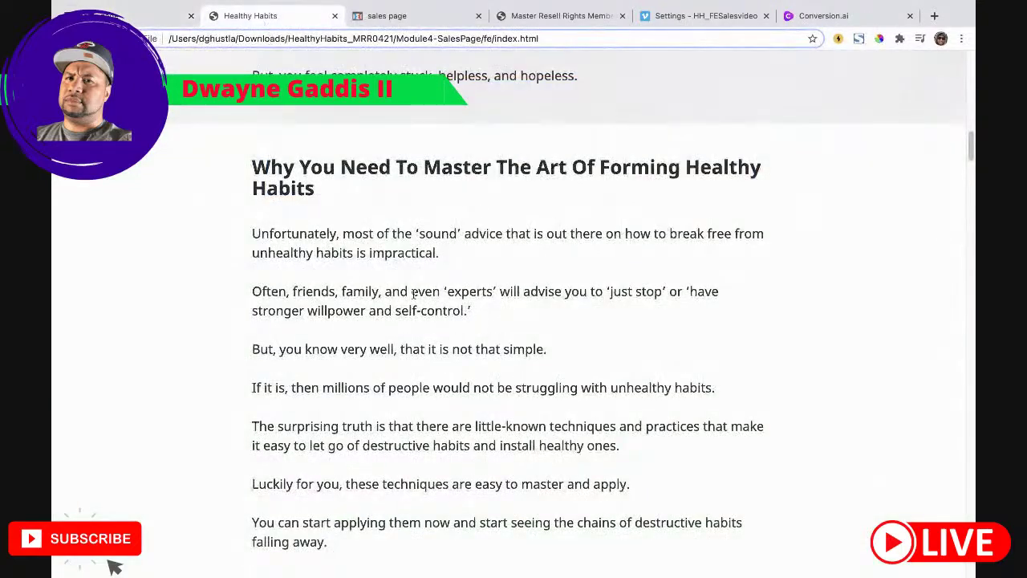
scroll(333, 297, "down", 2)
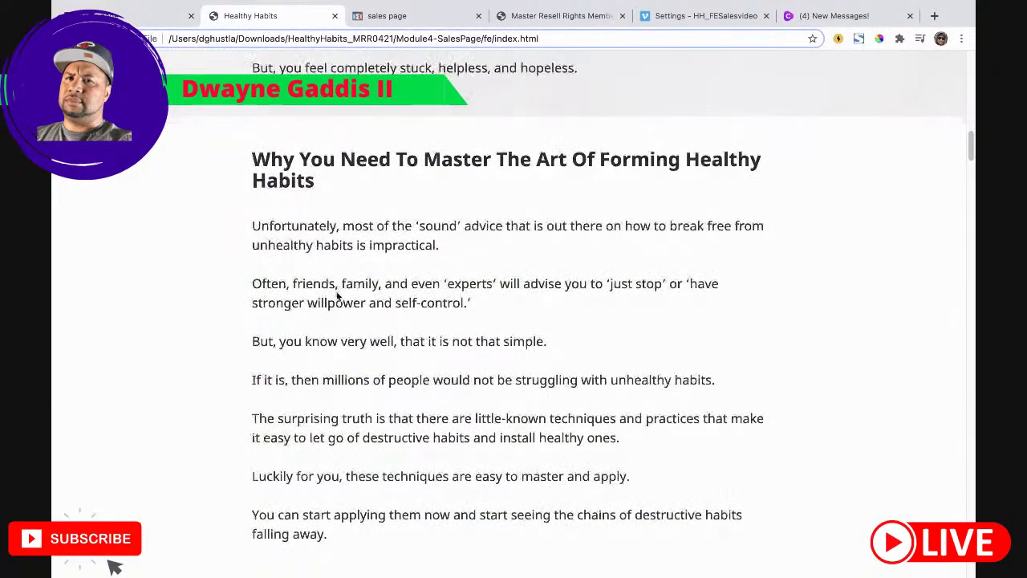
Step: Try to replace the placeholder paragraphs below the checklist with the original page's body copy from "Unfortunately, most of the 'sound' advice" through "falling away."
scroll(327, 298, "down", 3)
scroll(321, 380, "up", 1)
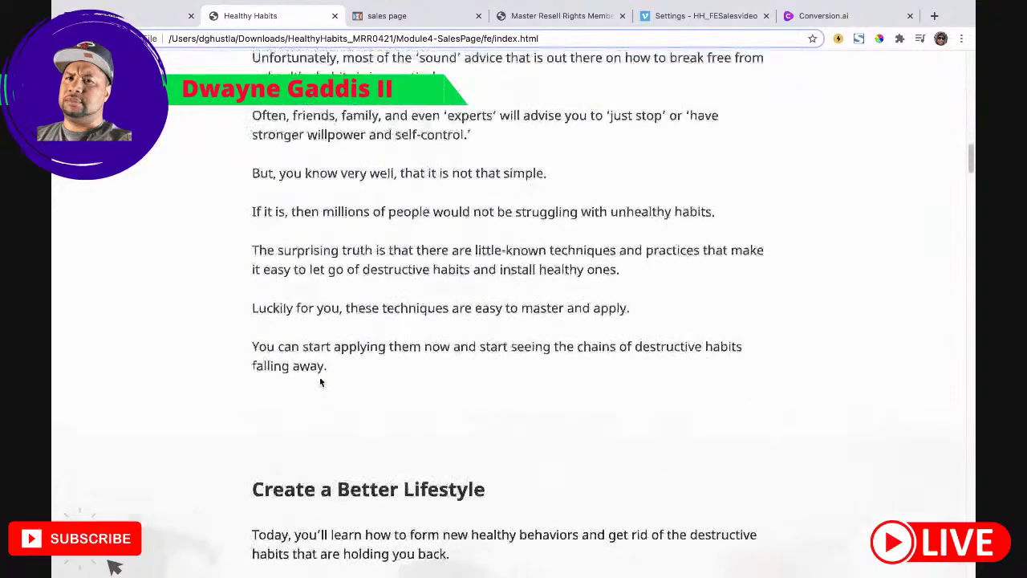
scroll(337, 371, "up", 3)
left_click_drag(330, 520, 240, 207)
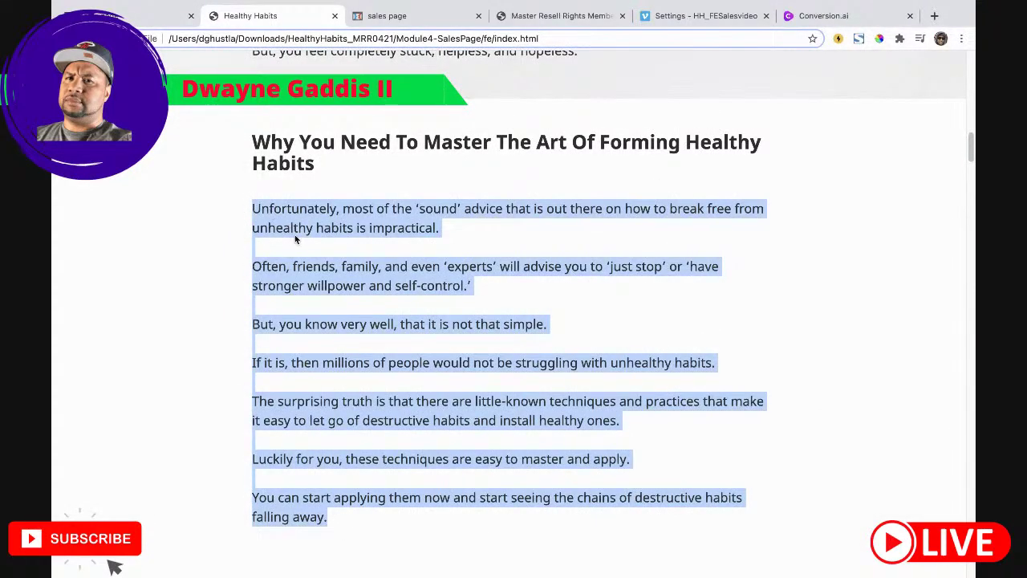
left_click(120, 16)
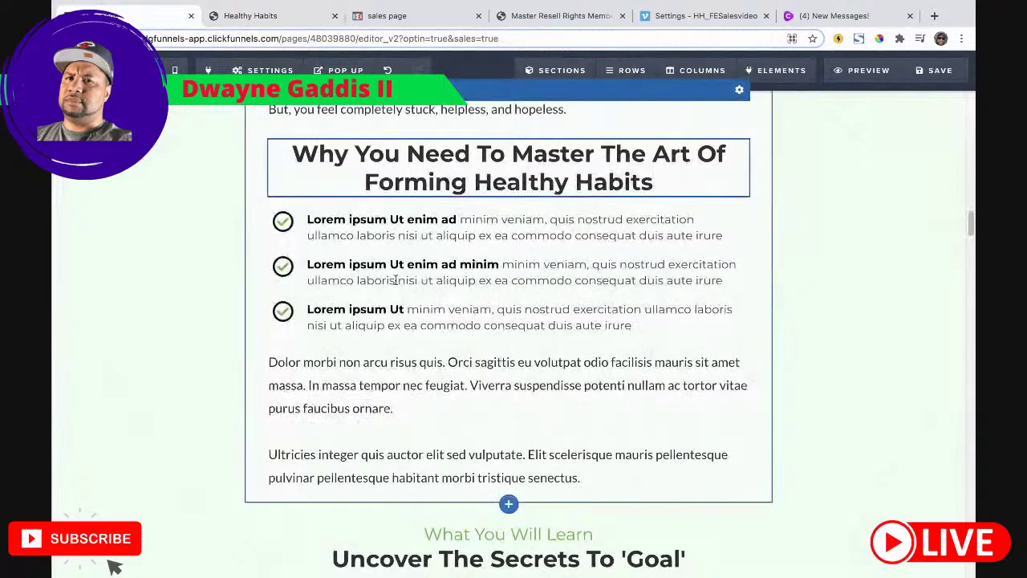
triple_click(327, 378)
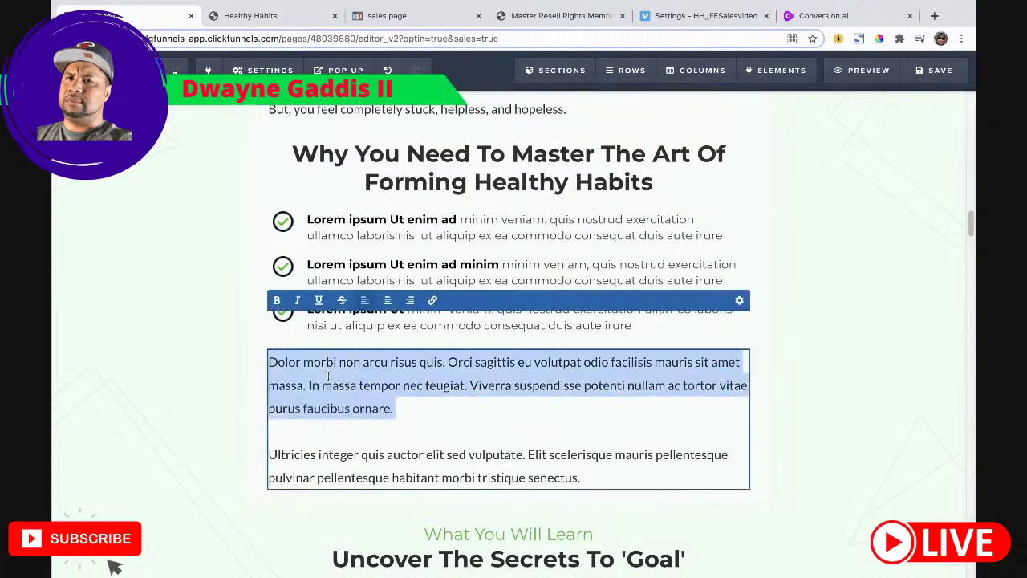
left_click_drag(583, 478, 247, 368)
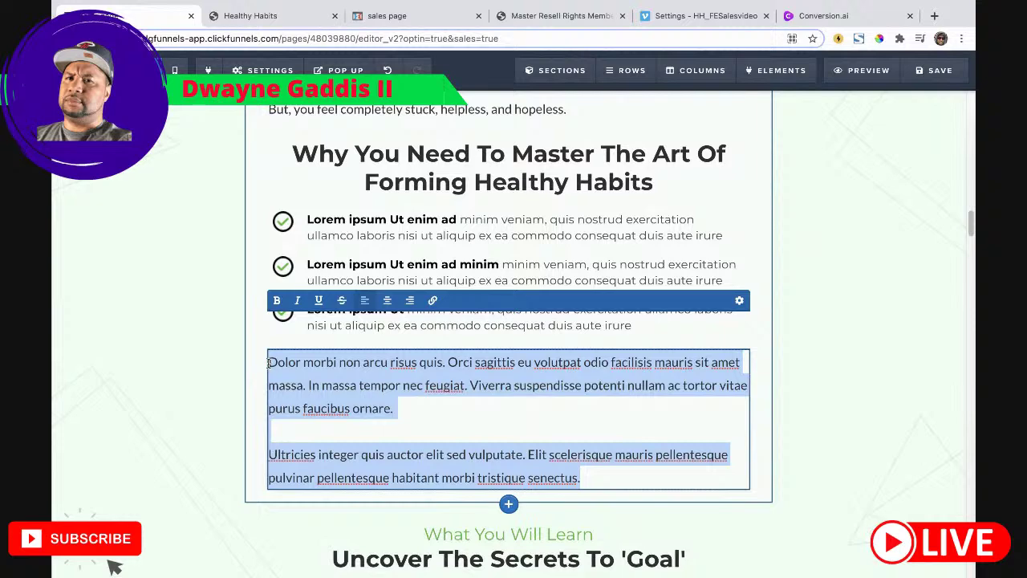
key("ctrl+v")
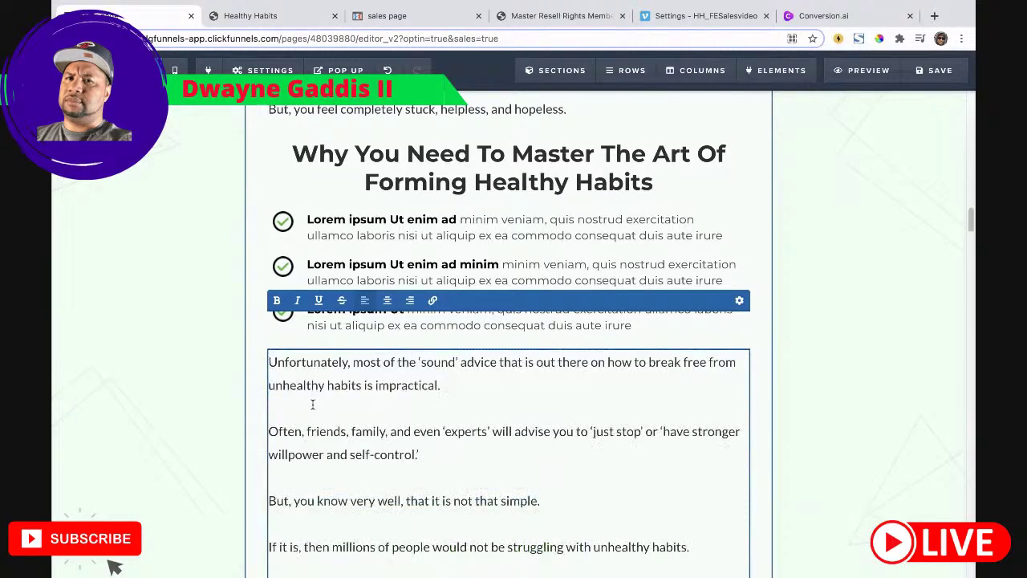
scroll(390, 436, "down", 5)
scroll(394, 401, "up", 5)
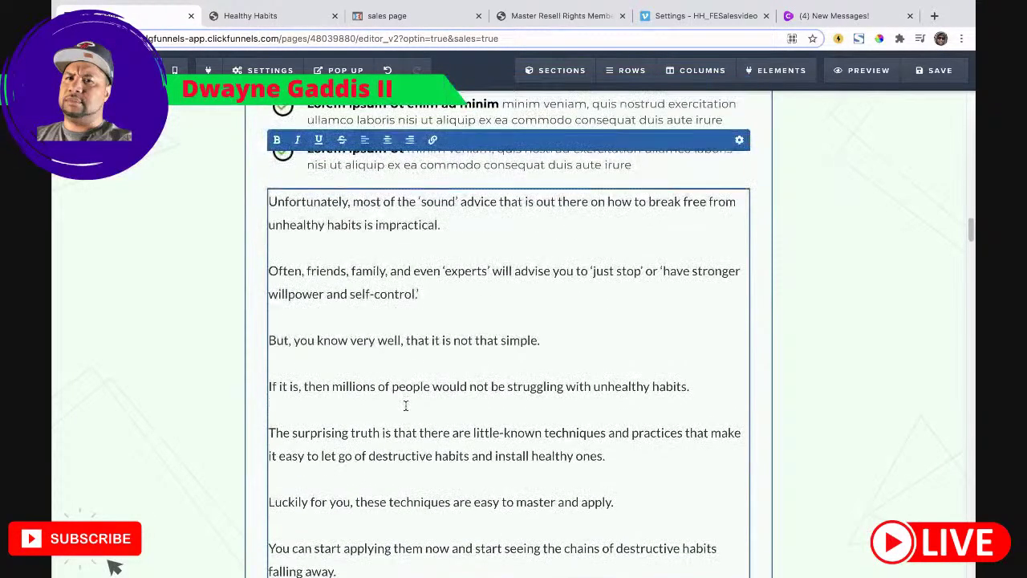
scroll(384, 498, "up", 1)
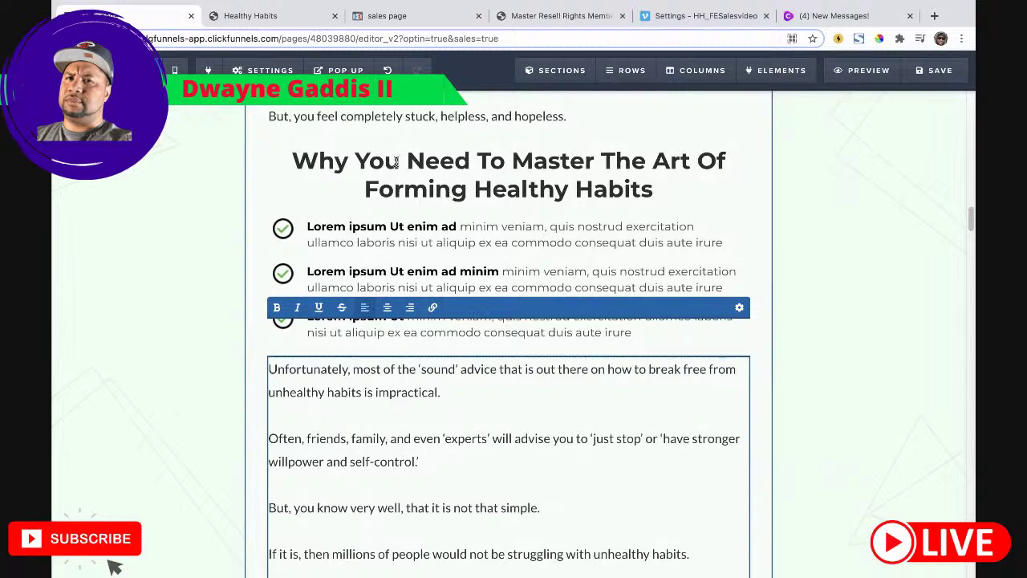
Step: Switch to Conversion.ai and copy the benefit line "You'll have more energy and feel better about yourself." from its Feature to Benefit result
left_click(796, 16)
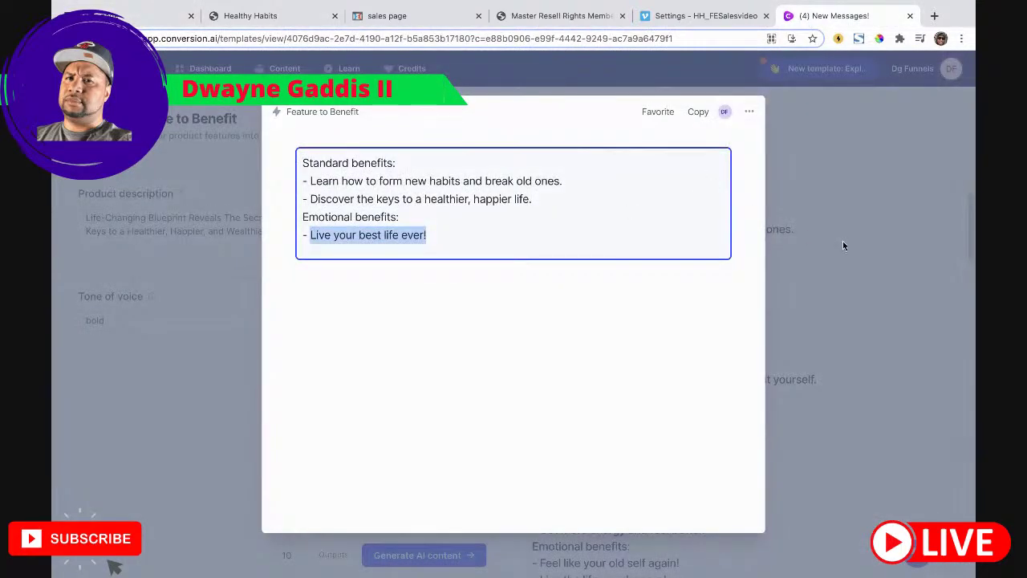
left_click(842, 245)
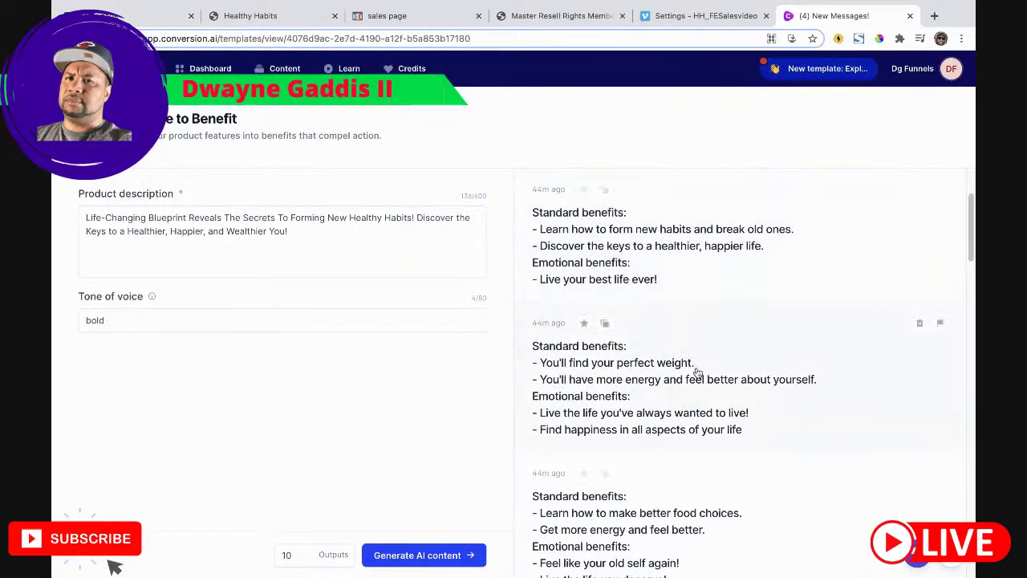
scroll(662, 362, "down", 1)
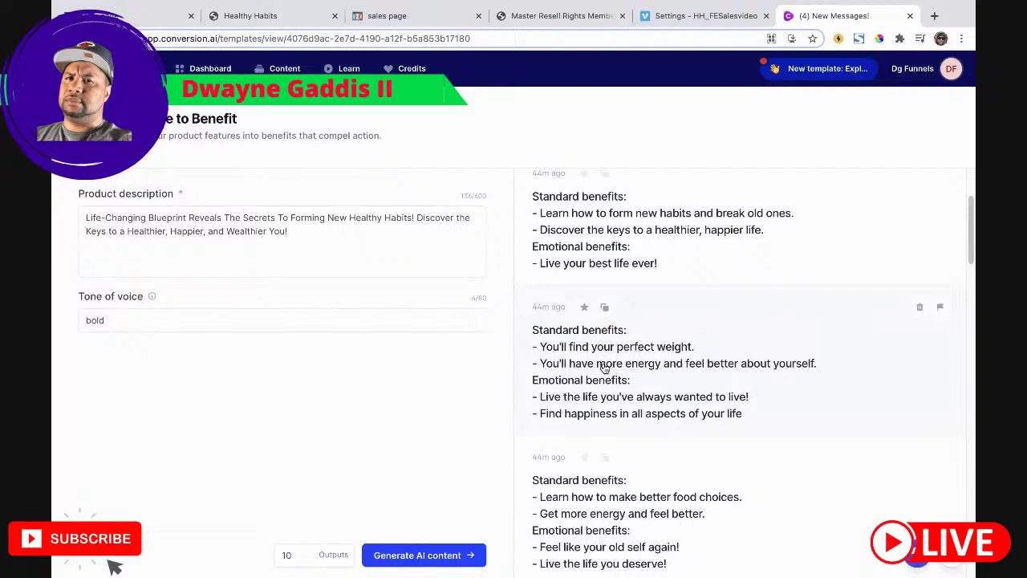
left_click(800, 362)
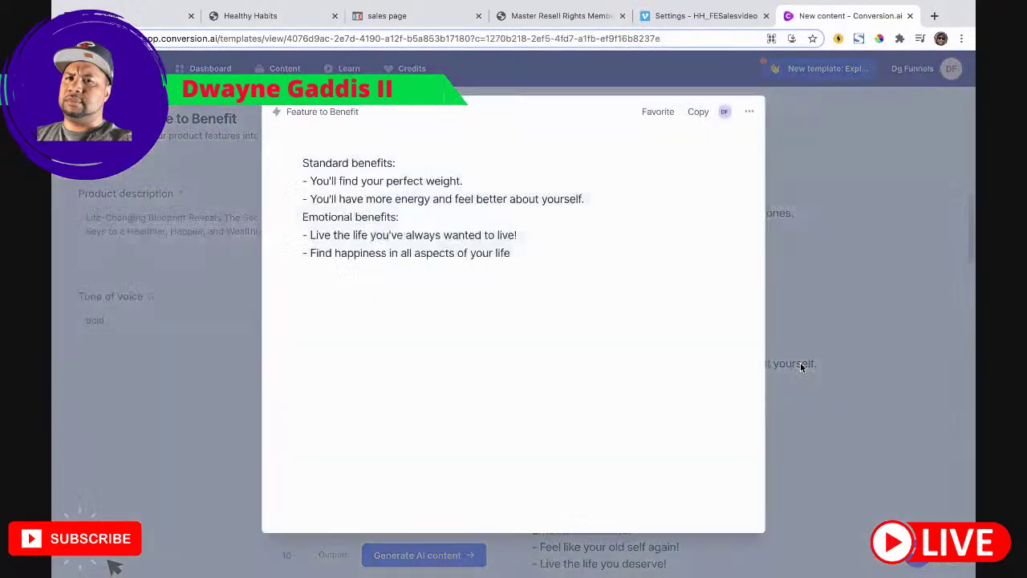
left_click_drag(599, 201, 309, 200)
key("super+c")
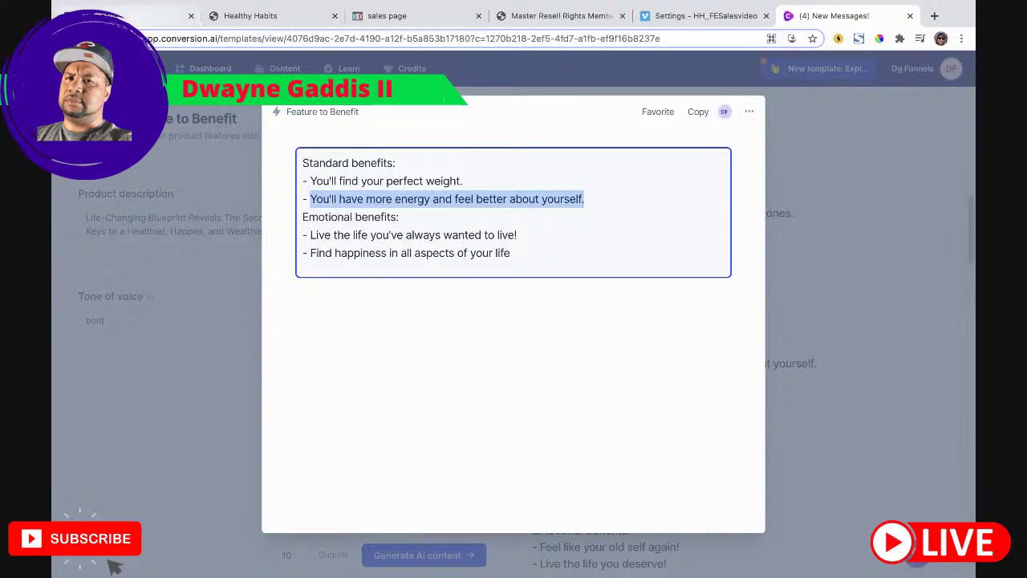
Step: Back in ClickFunnels, try to overwrite the first checklist item with the copied energy benefit, and undo the edits
left_click(137, 19)
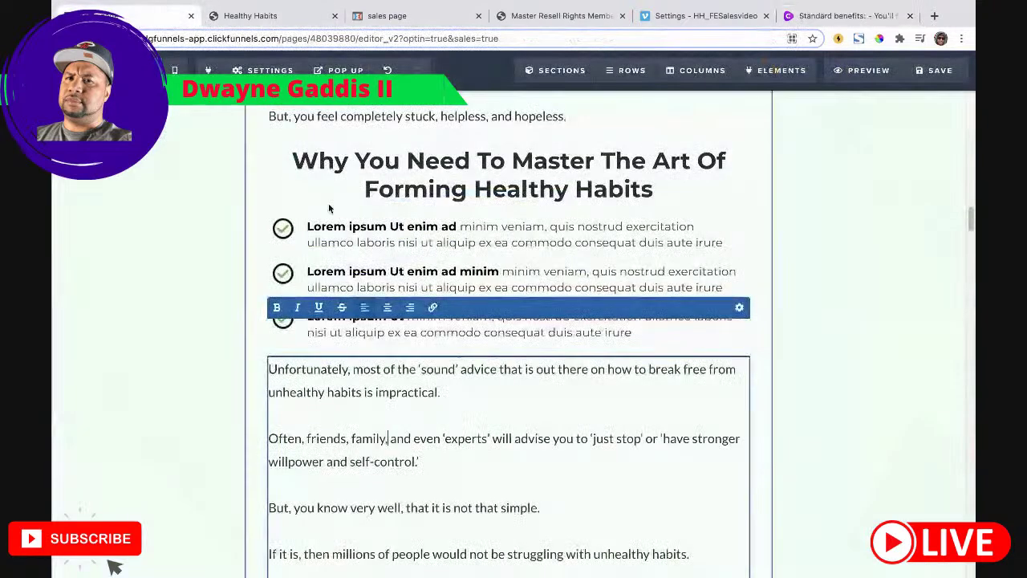
triple_click(438, 233)
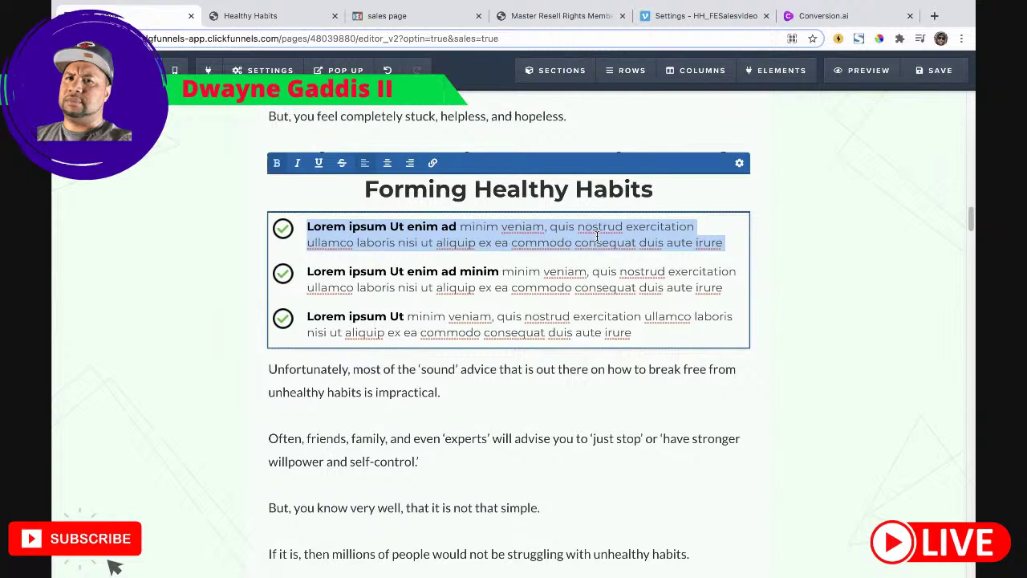
key("super+v")
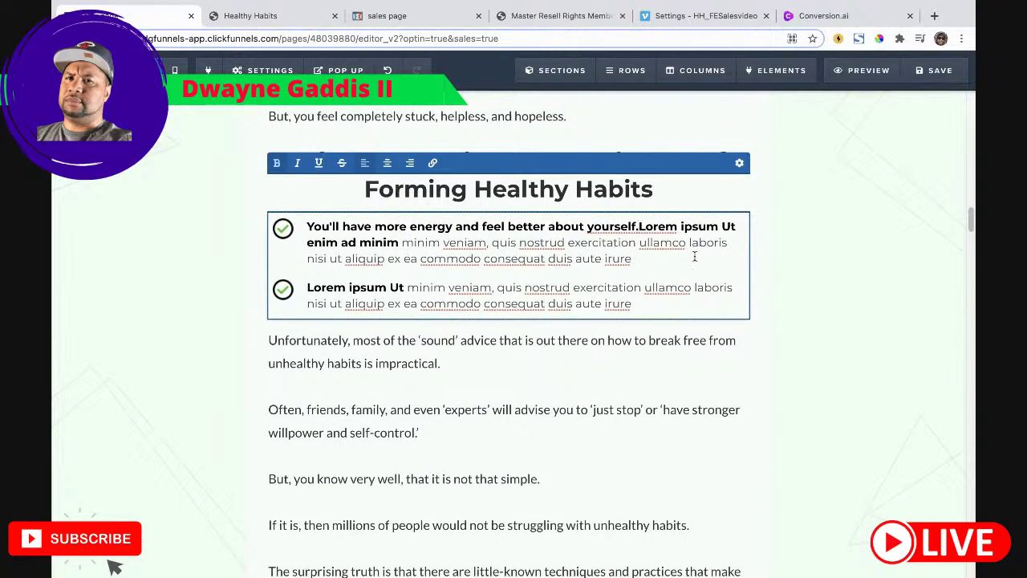
left_click_drag(663, 253, 640, 227)
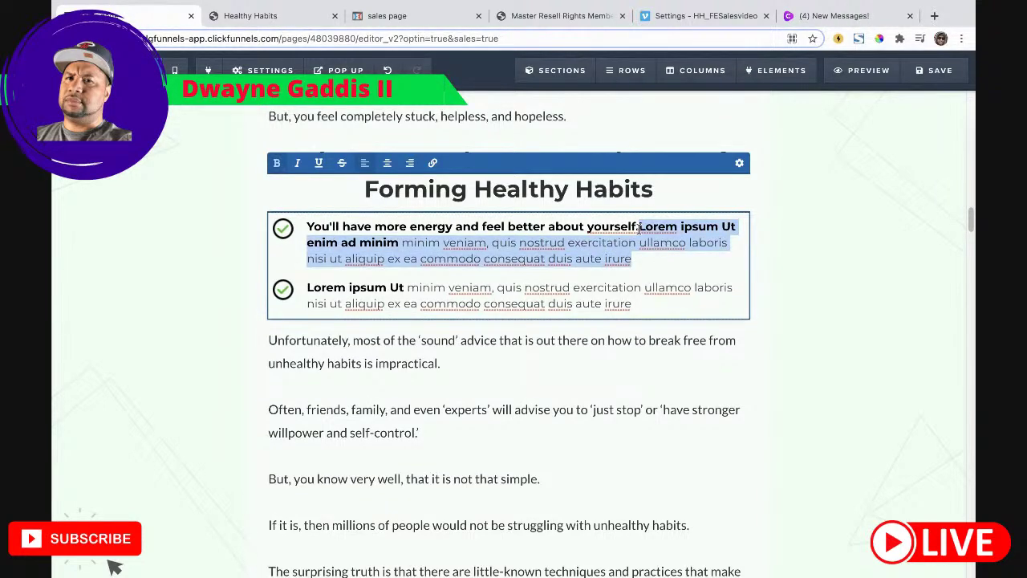
key("BackSpace")
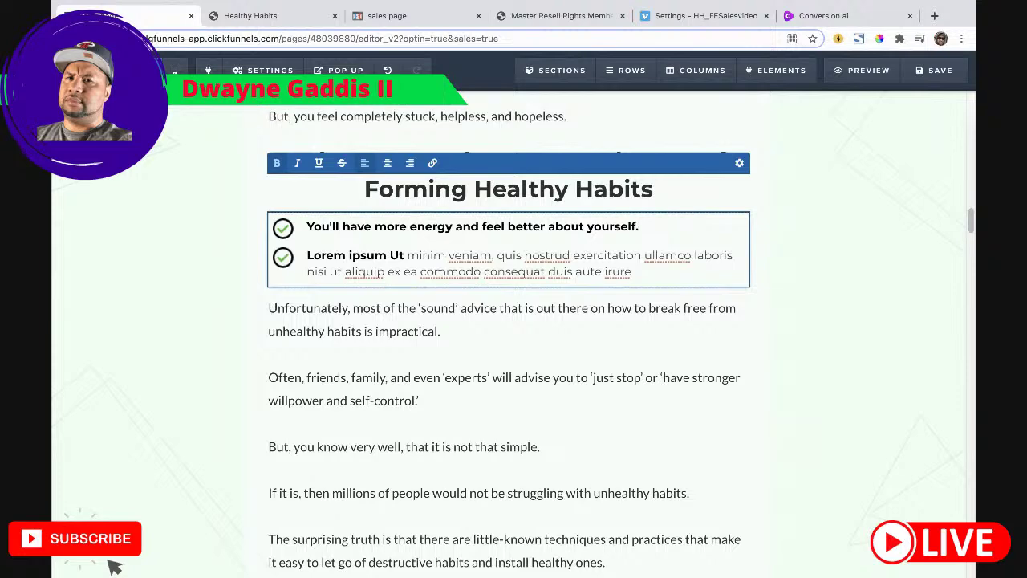
left_click(388, 70)
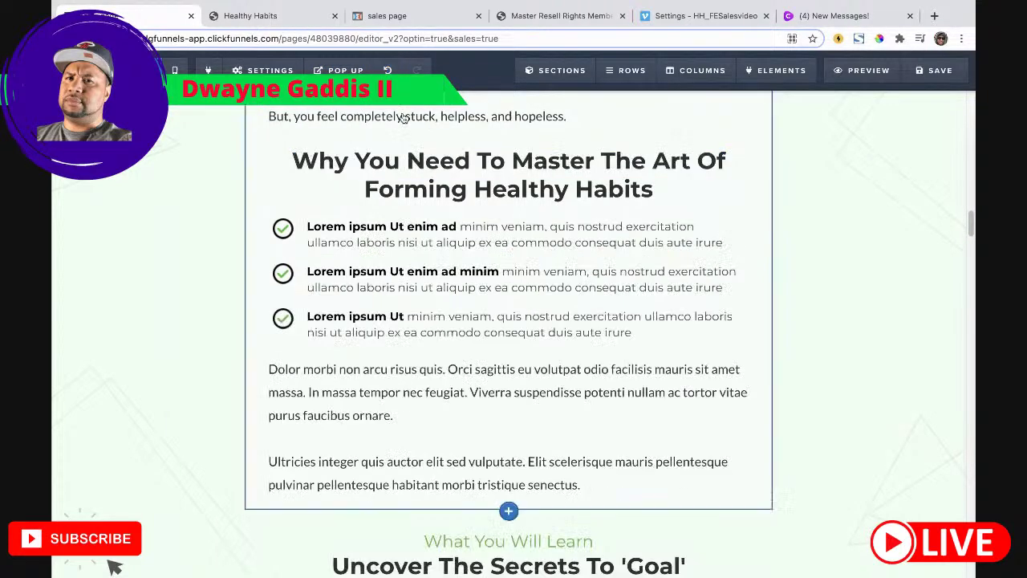
Step: Replace the first checklist item's placeholder text with "You'll have more energy and feel better about yourself."
left_click(492, 242)
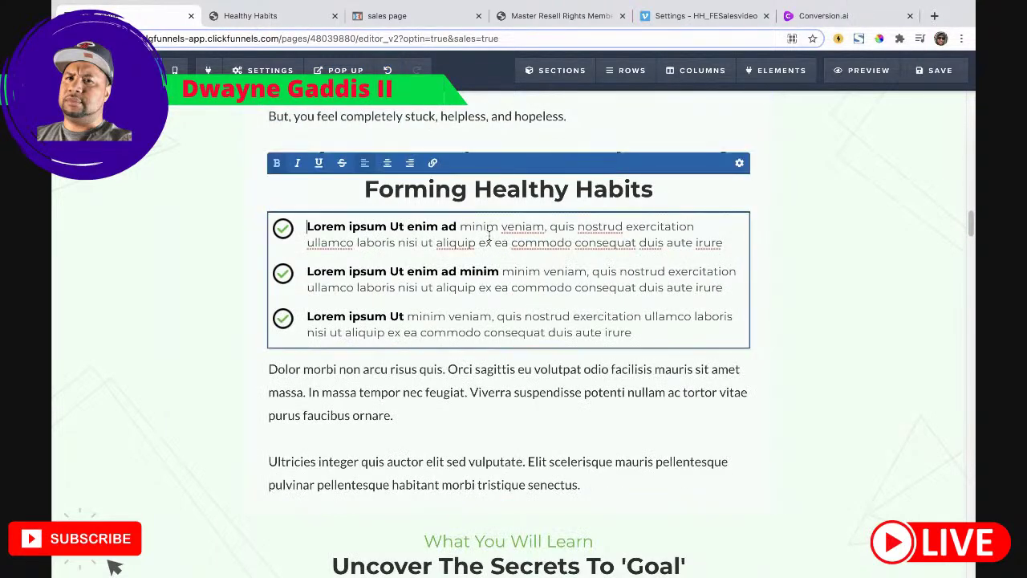
left_click(308, 226)
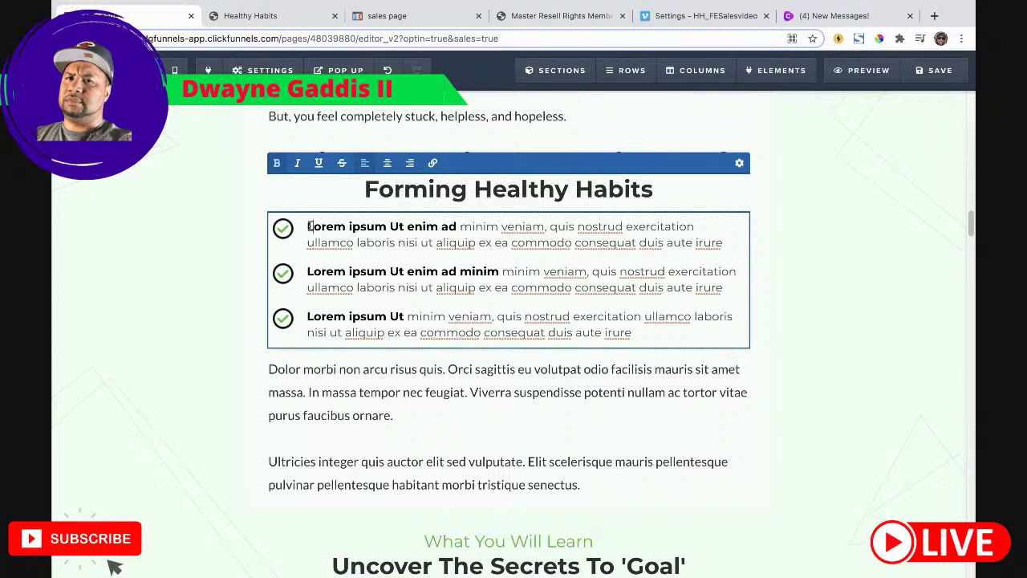
key("ctrl+v")
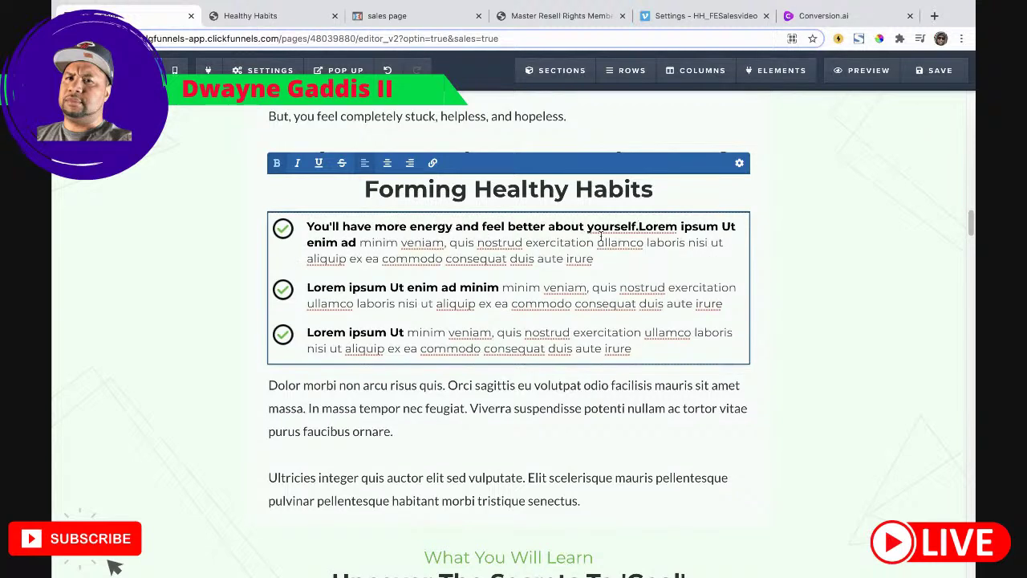
left_click_drag(635, 231, 623, 253)
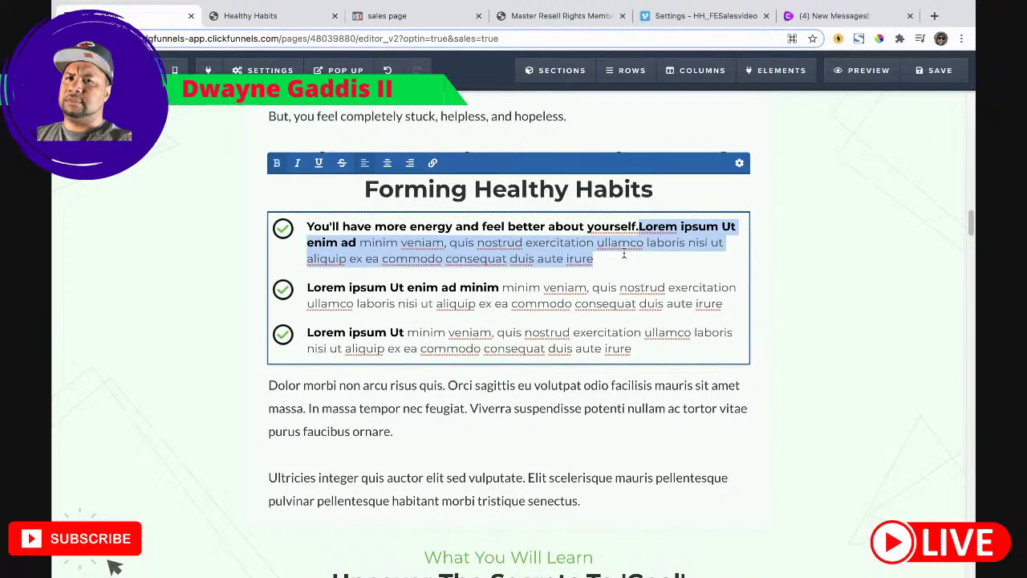
key("BackSpace")
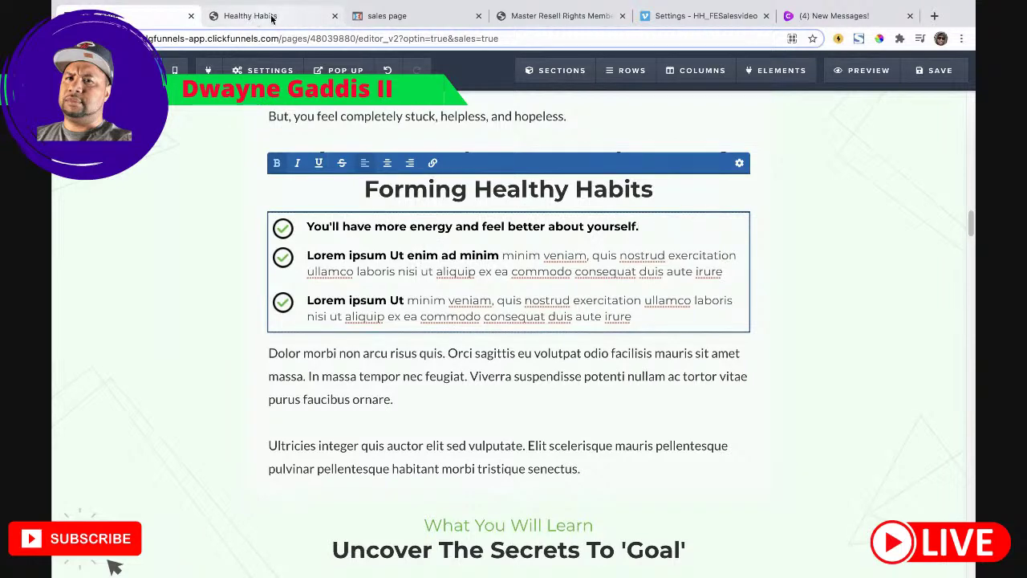
Step: Find the bad-habits benefit result in Conversion.ai and copy only "Spend less time struggling with your health" from it
left_click(834, 16)
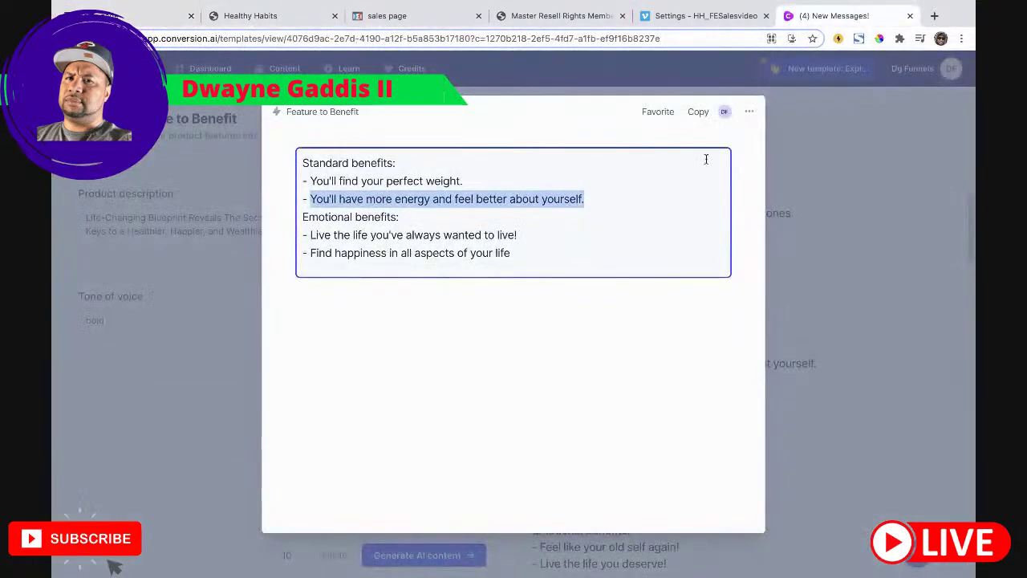
left_click(794, 253)
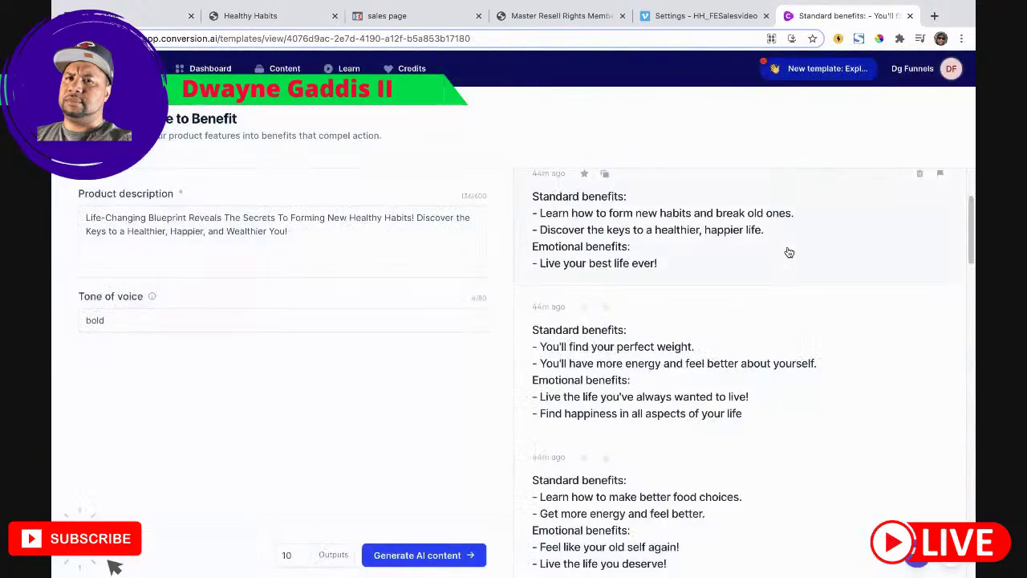
scroll(711, 360, "down", 3)
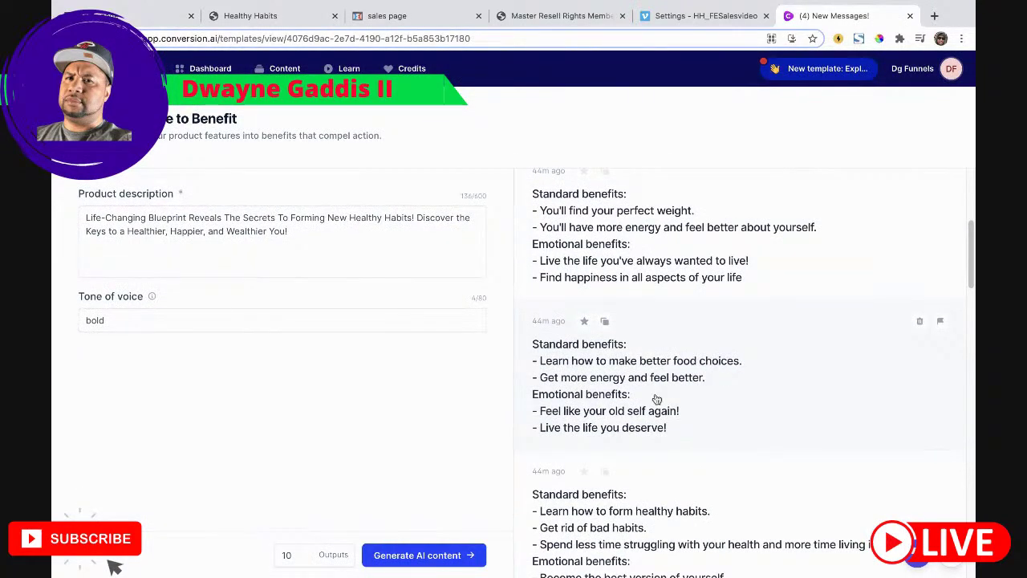
scroll(673, 436, "down", 1)
scroll(676, 425, "down", 4)
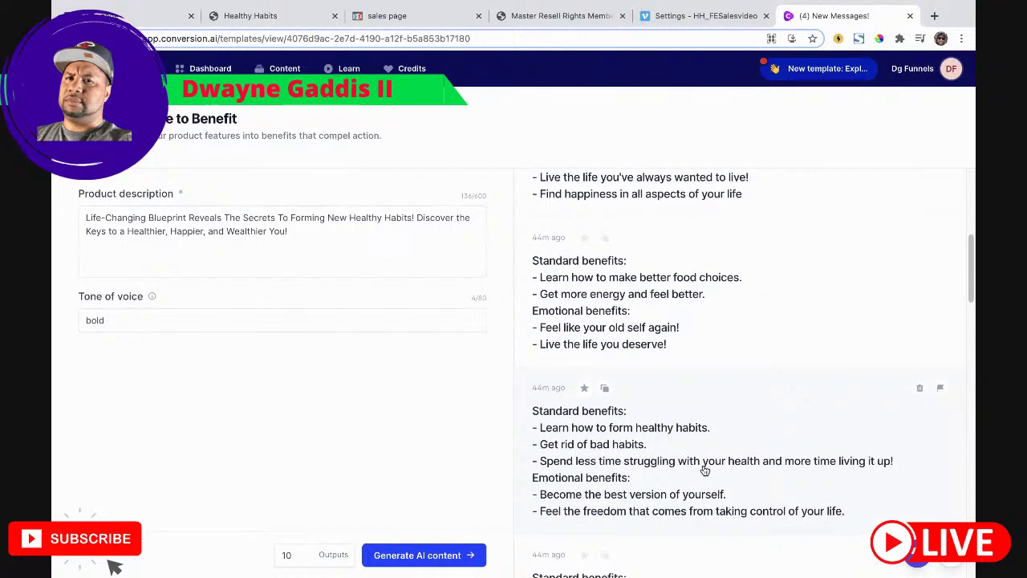
left_click(704, 472)
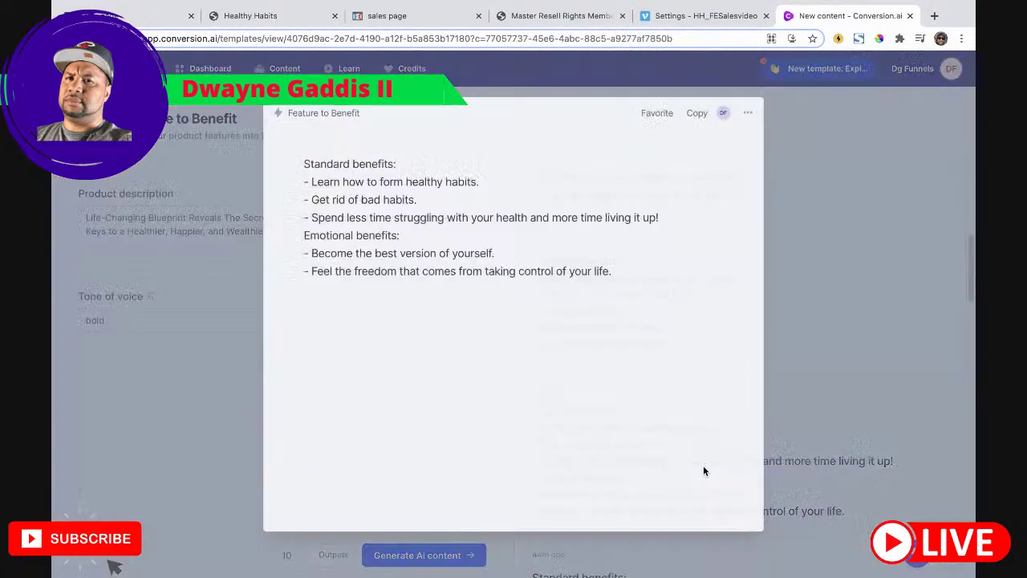
left_click_drag(661, 217, 312, 211)
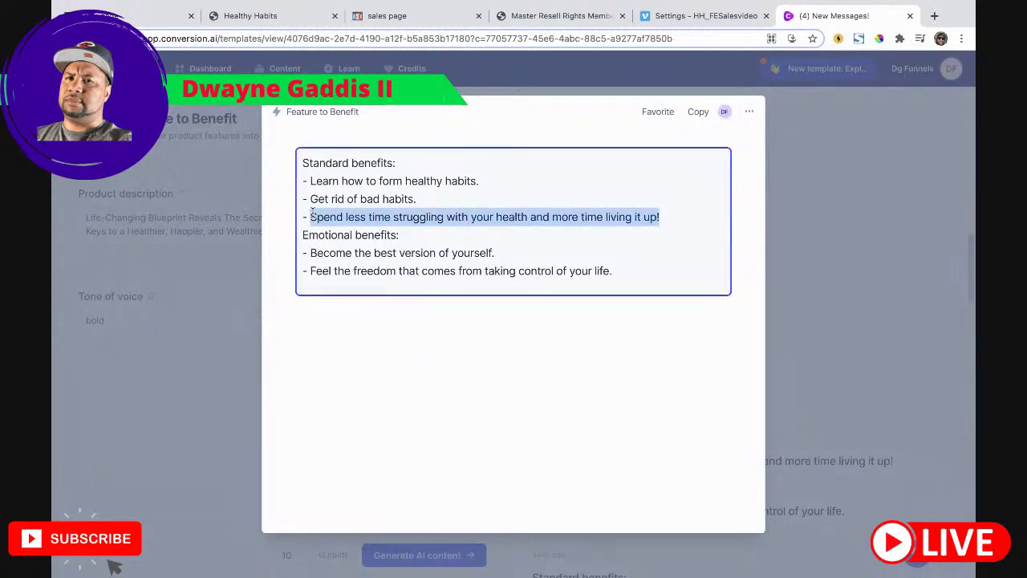
left_click(372, 216)
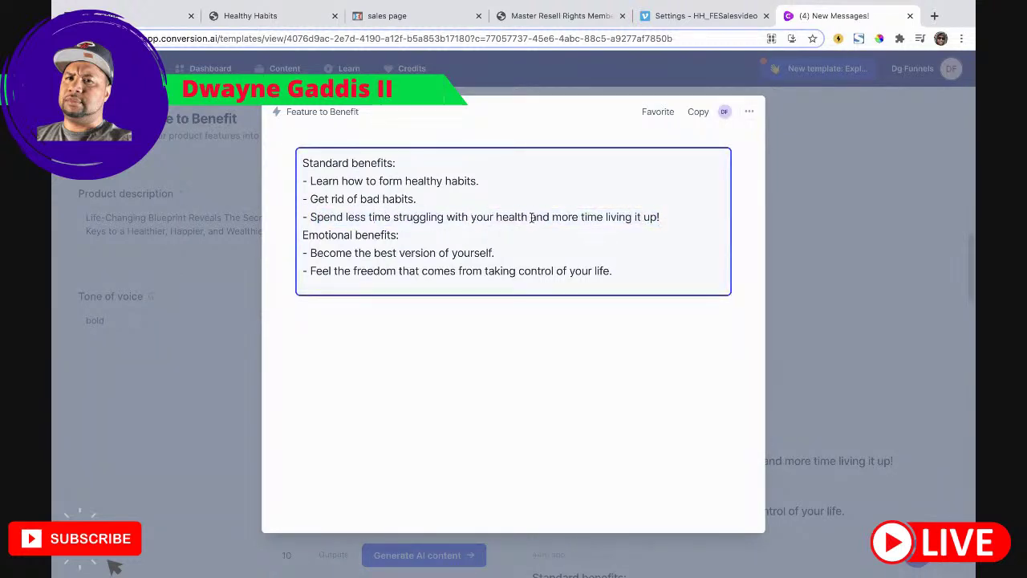
left_click_drag(526, 217, 312, 216)
key("ctrl+c")
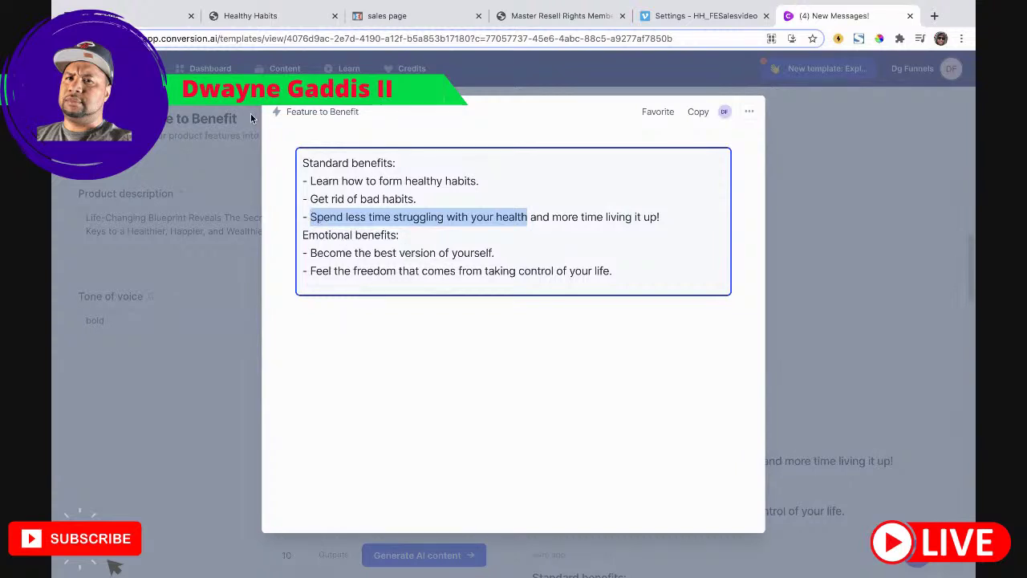
Step: Back in ClickFunnels, replace the second checklist item's placeholder text with "Spend less time struggling with your health."
left_click(156, 23)
key("End")
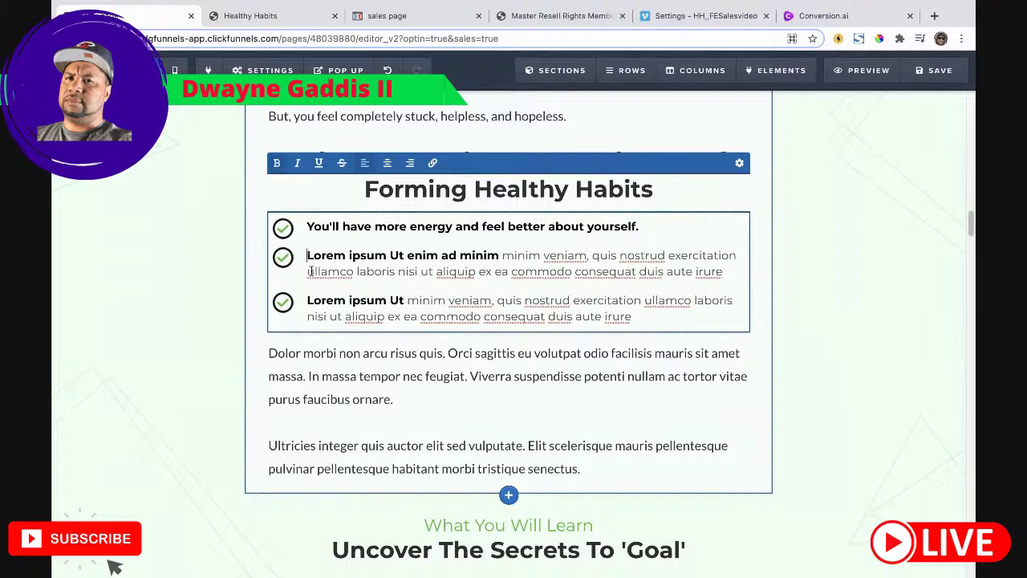
key("ctrl+v")
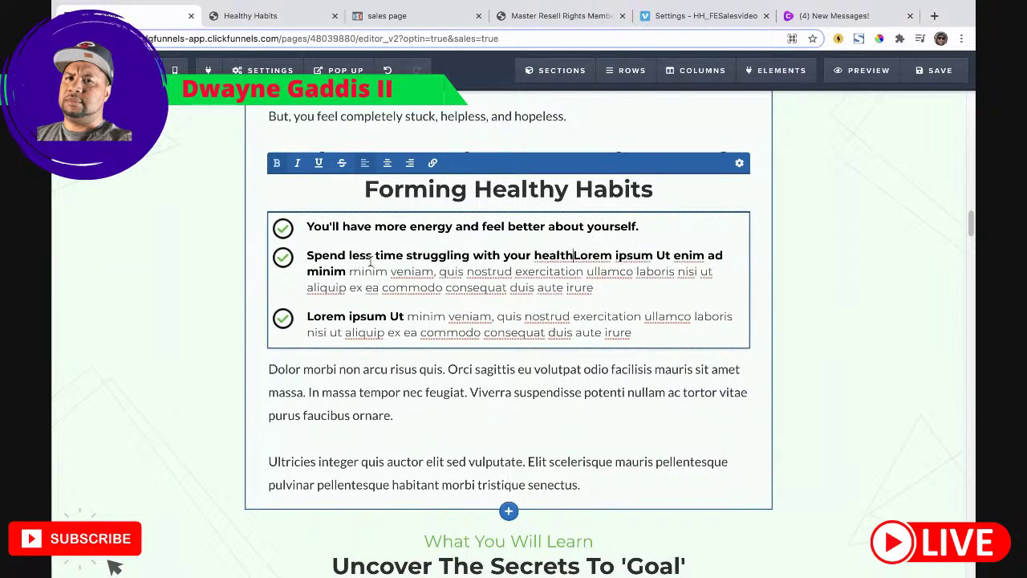
left_click_drag(575, 254, 604, 300)
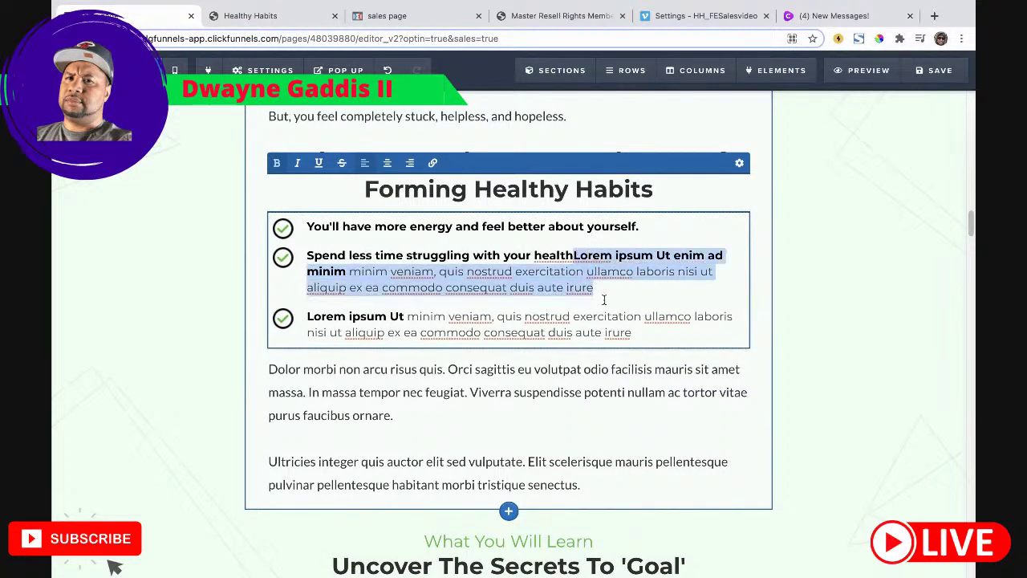
key("BackSpace")
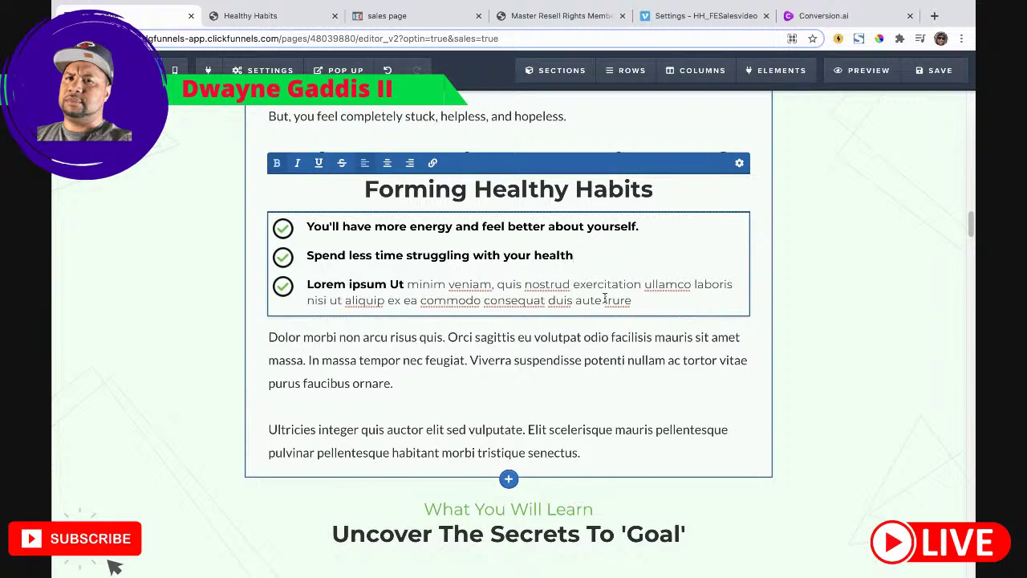
Step: Switch to Conversion.ai, find another Feature to Benefit result and copy "Lose the guilt and shame from feeling guilty about not being healthy enough!"
left_click(823, 15)
left_click(824, 305)
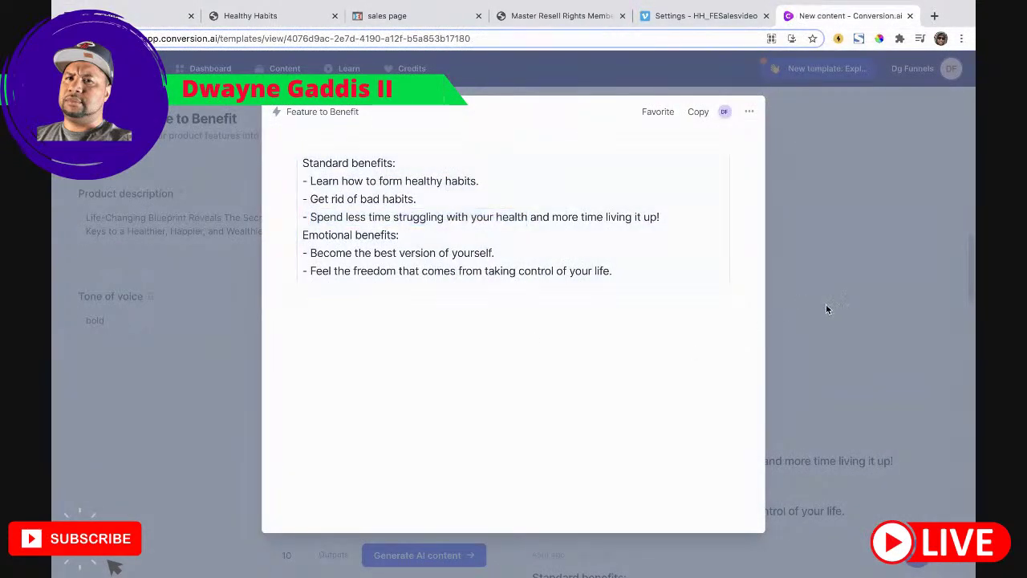
scroll(810, 363, "down", 3)
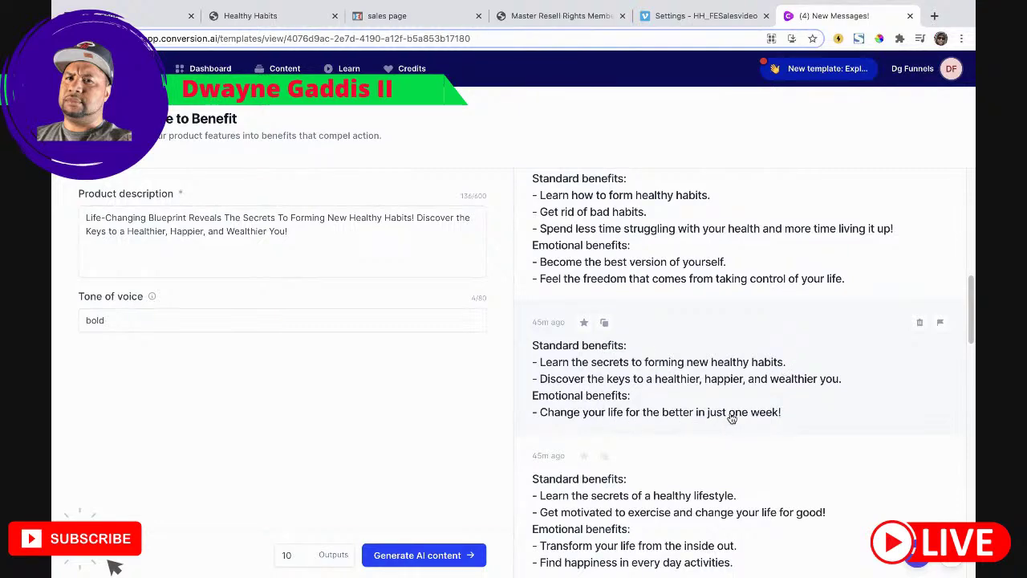
scroll(730, 419, "down", 1)
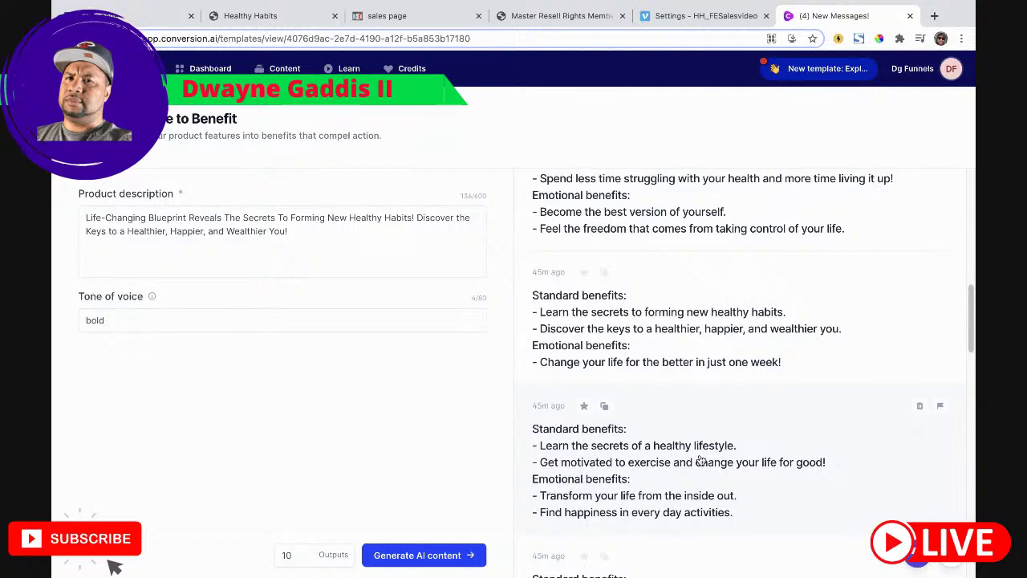
scroll(680, 503, "down", 3)
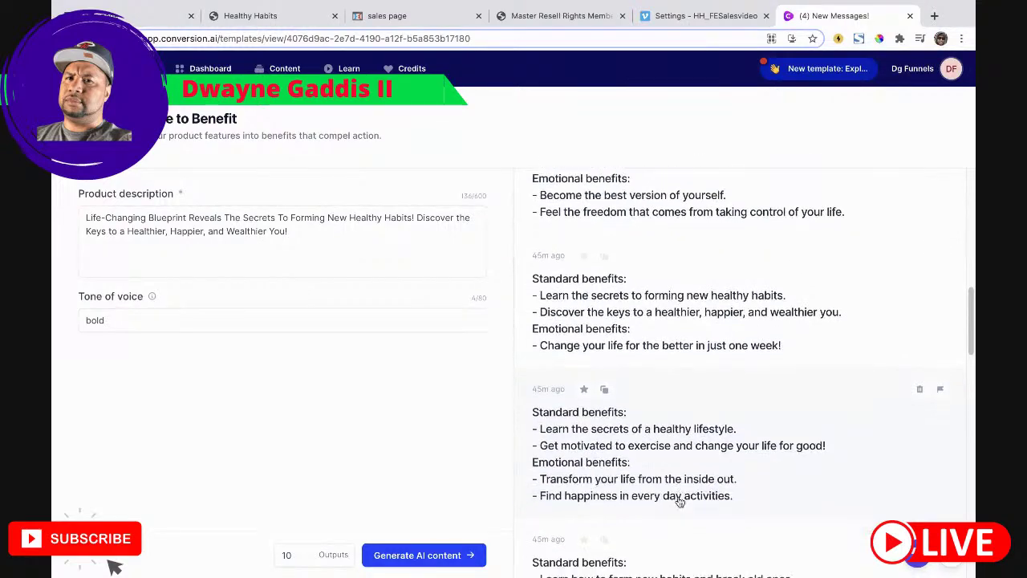
scroll(678, 497, "down", 5)
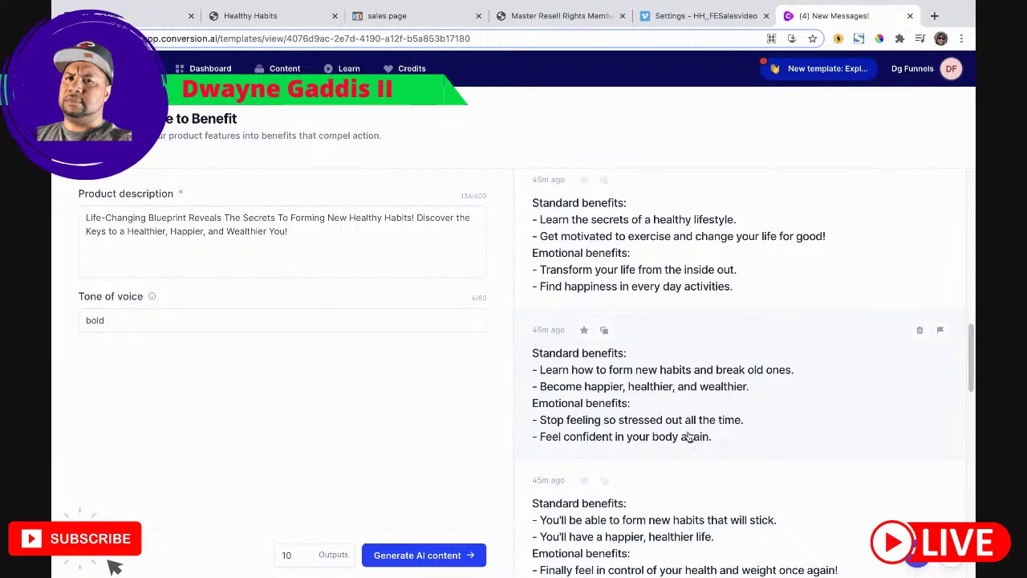
scroll(696, 481, "down", 1)
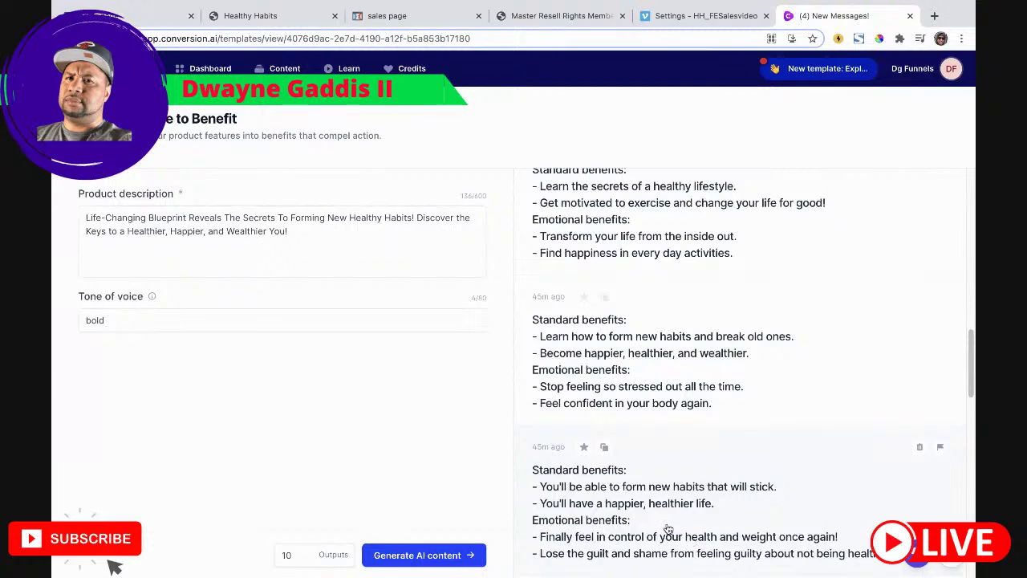
left_click(657, 557)
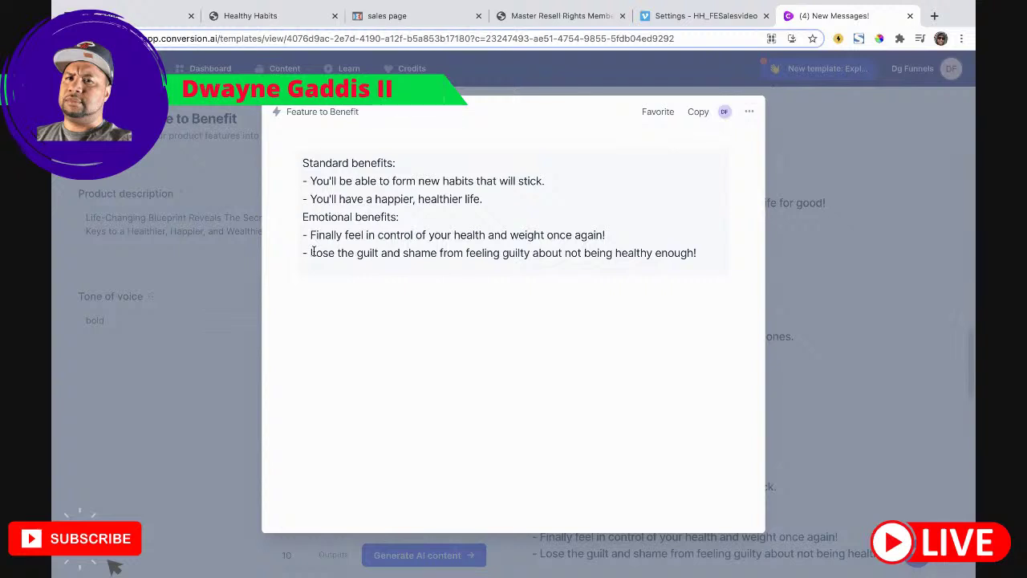
mouse_move(310, 253)
left_mouse_down()
mouse_move(624, 268)
mouse_move(684, 257)
left_mouse_up()
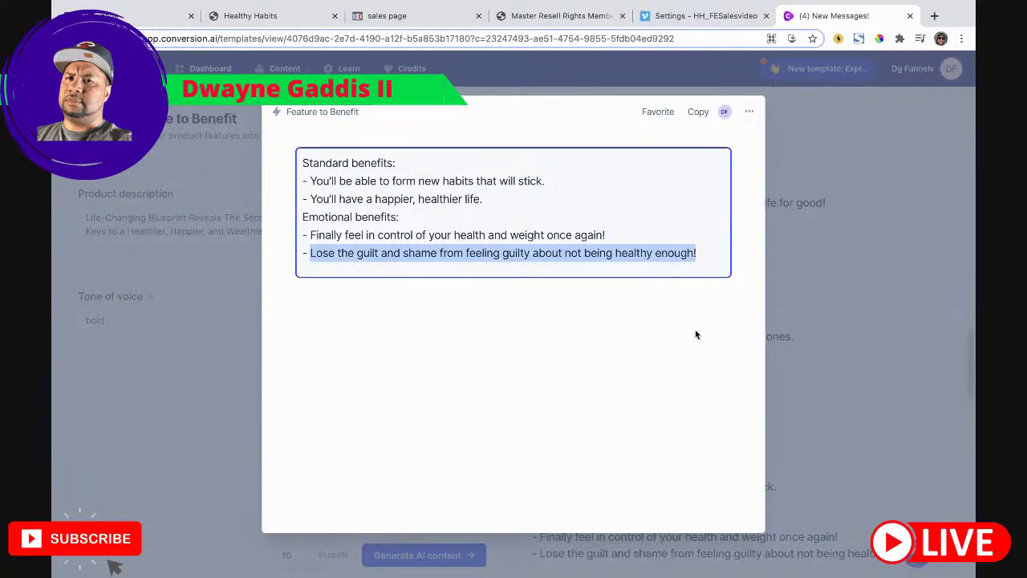
Step: Back in ClickFunnels, replace the third checklist item's placeholder with "Lose the guilt and shame from feeling guilty about not being healthy enough!"
left_click(150, 23)
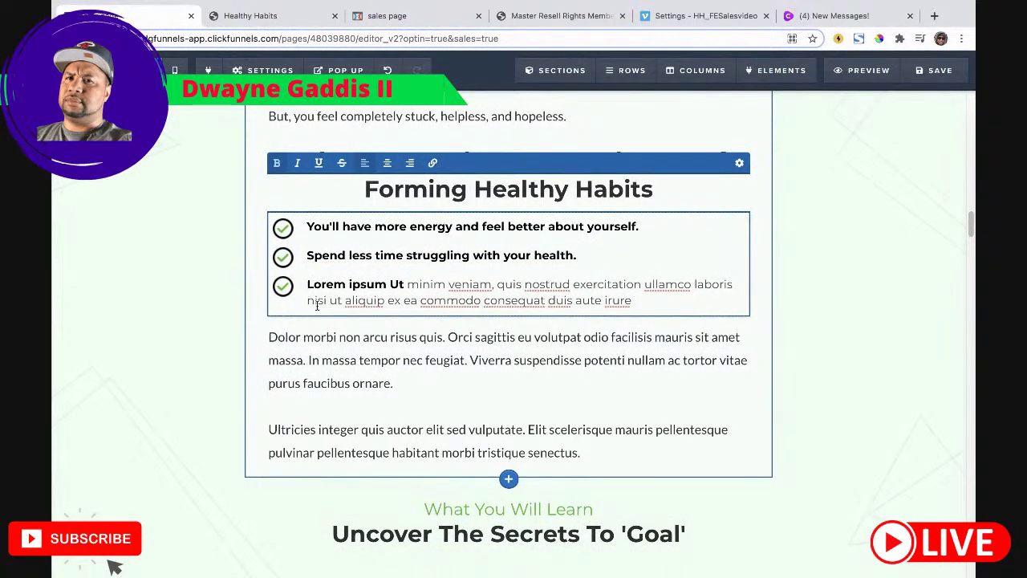
type("Lose the guilt and shame from feeling guilty about not being healthy enough!")
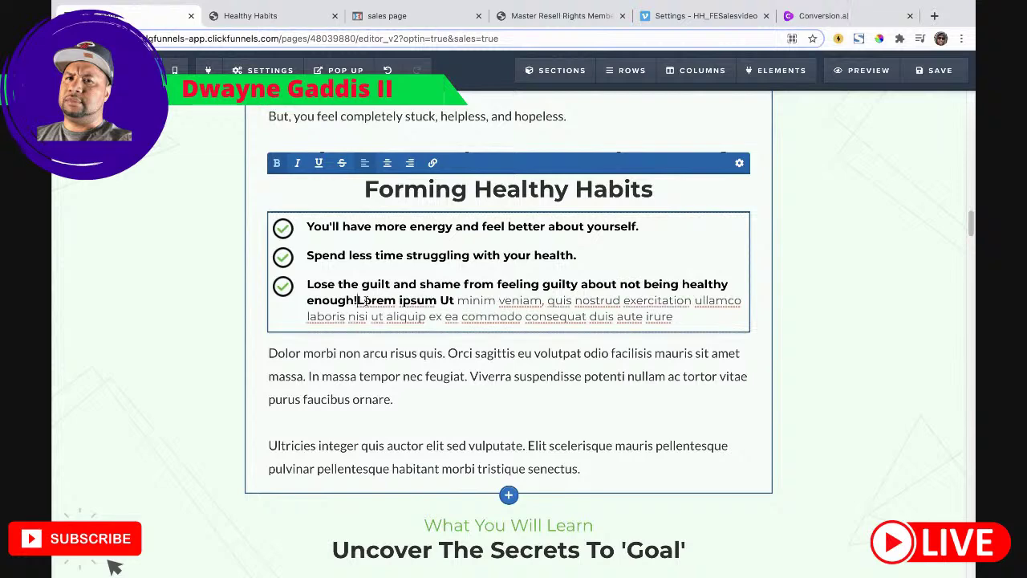
left_click_drag(359, 300, 695, 318)
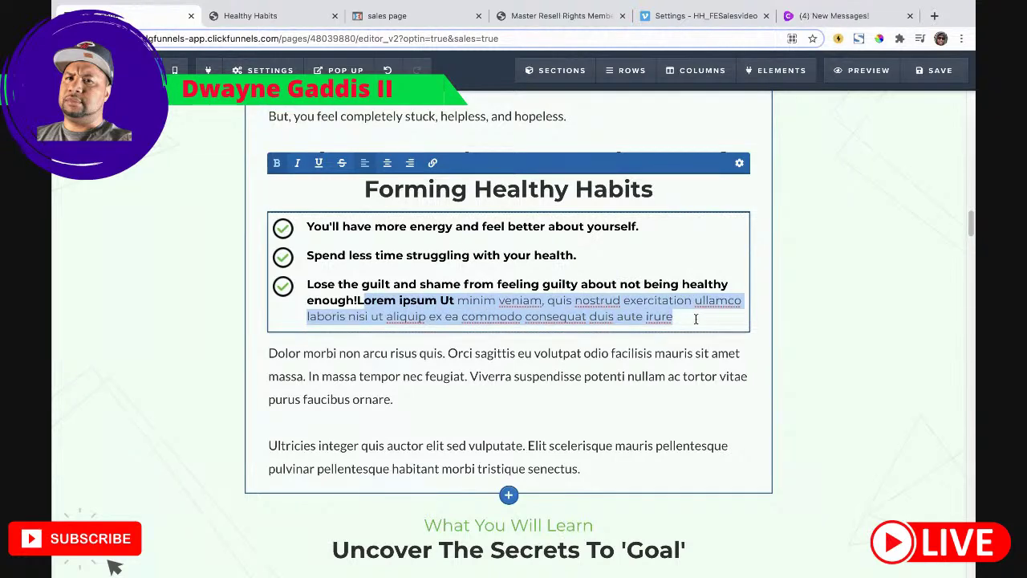
key("BackSpace")
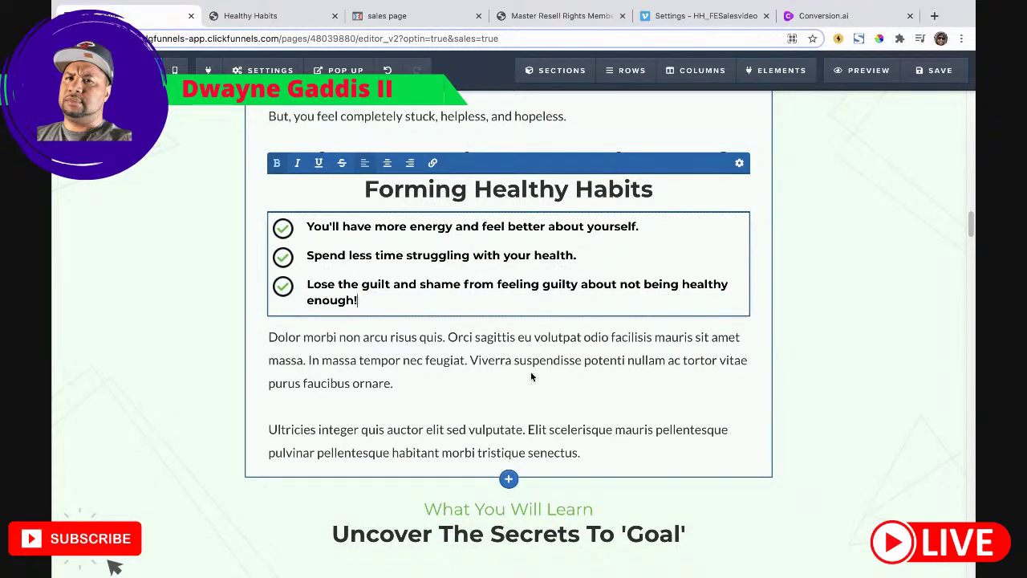
left_click(521, 388)
Step: Compare the template sections around the checklist with the remaining copy on the Healthy Habits source page
scroll(498, 377, "up", 5)
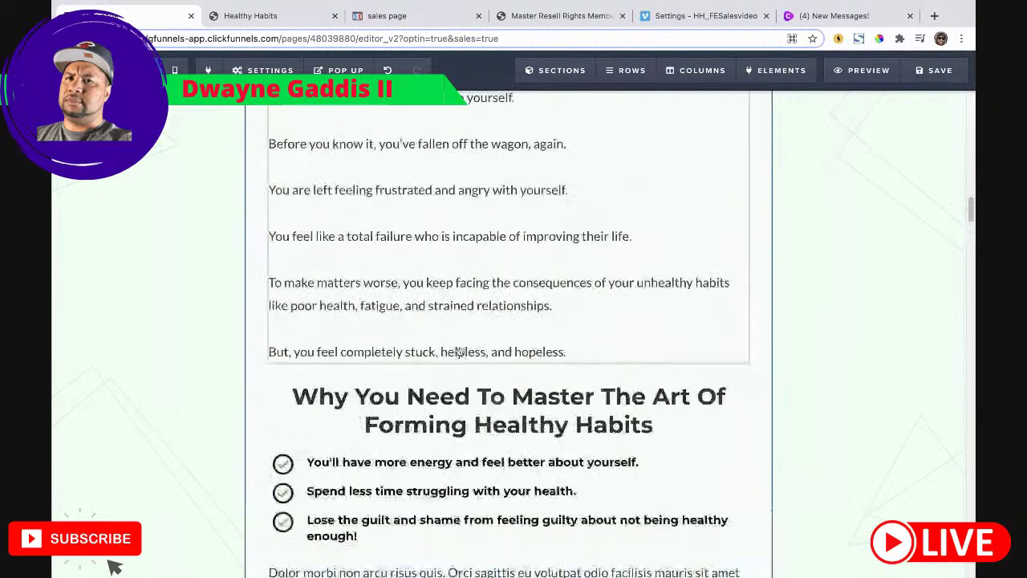
scroll(429, 393, "down", 5)
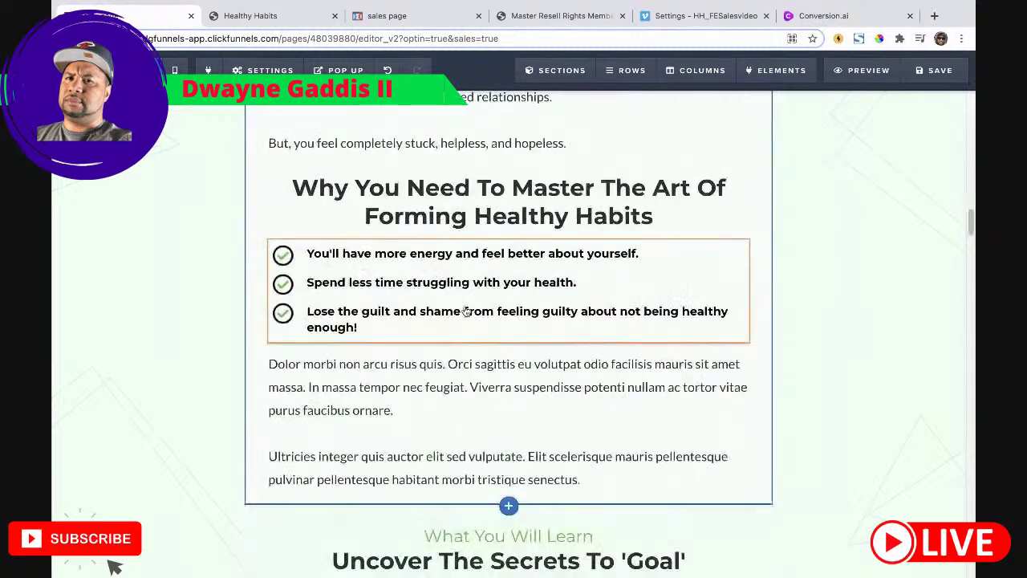
scroll(449, 377, "down", 6)
scroll(498, 337, "up", 1)
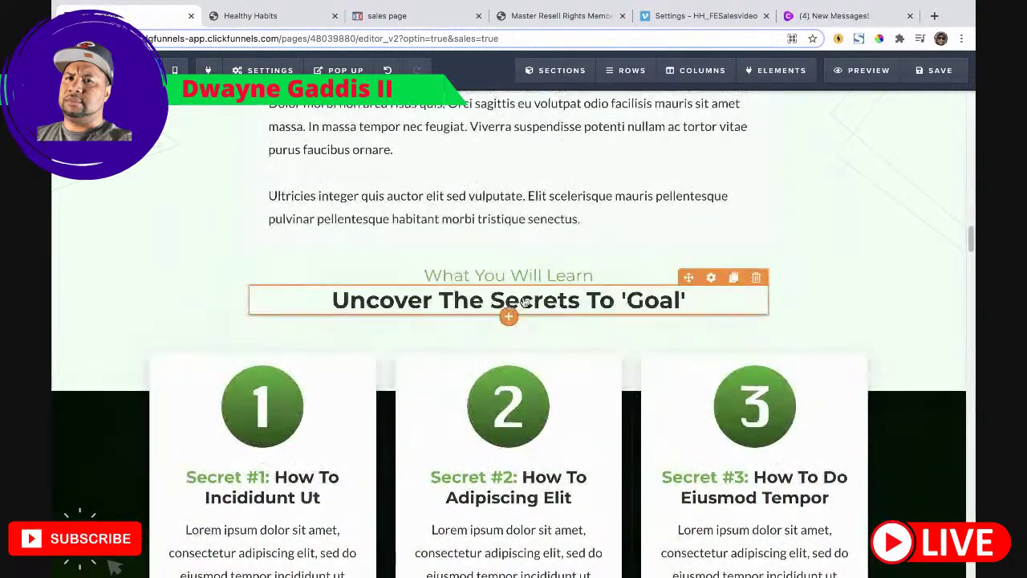
left_click(245, 16)
scroll(458, 282, "down", 5)
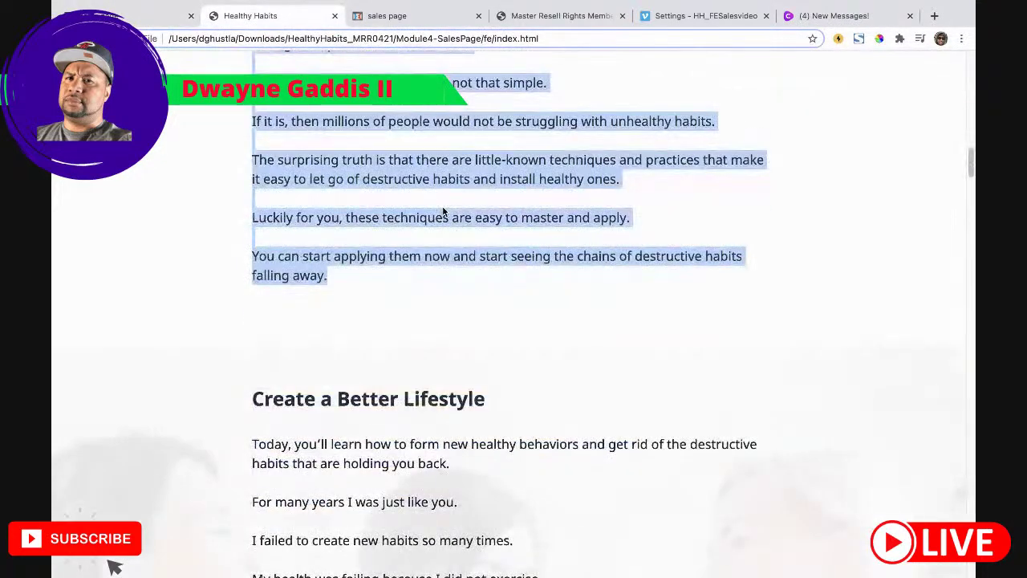
left_click(459, 282)
scroll(459, 282, "down", 10)
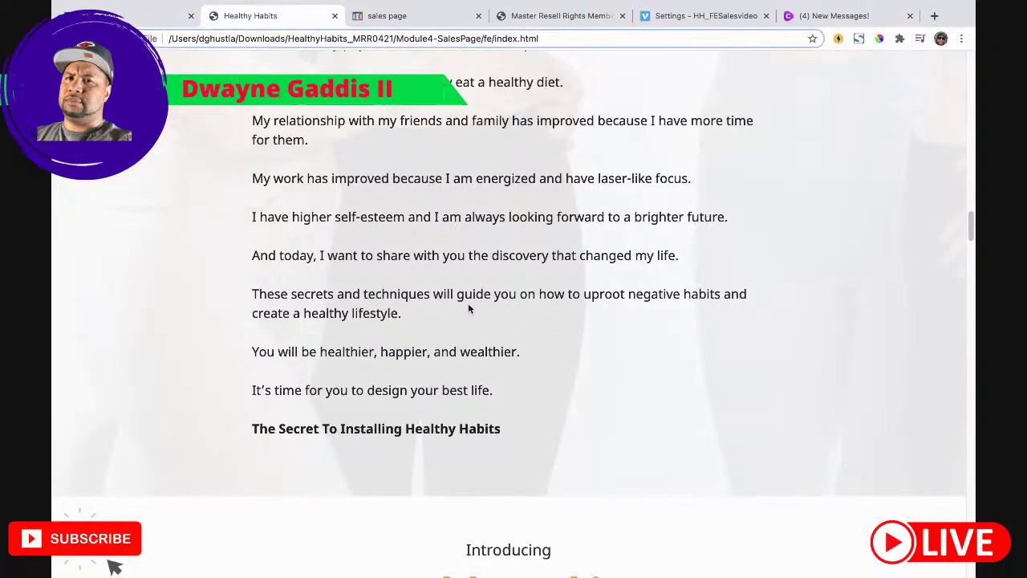
scroll(468, 302, "down", 9)
scroll(466, 303, "up", 9)
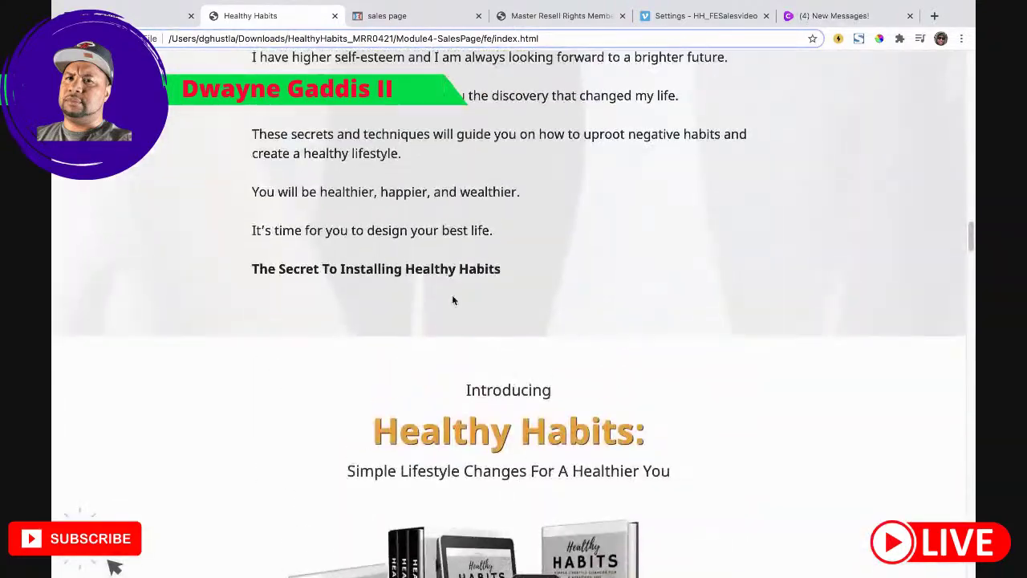
Step: Back in ClickFunnels, review the secrets, testimonial and course sections and the copy already placed above the checklist
left_click(143, 17)
scroll(562, 265, "down", 6)
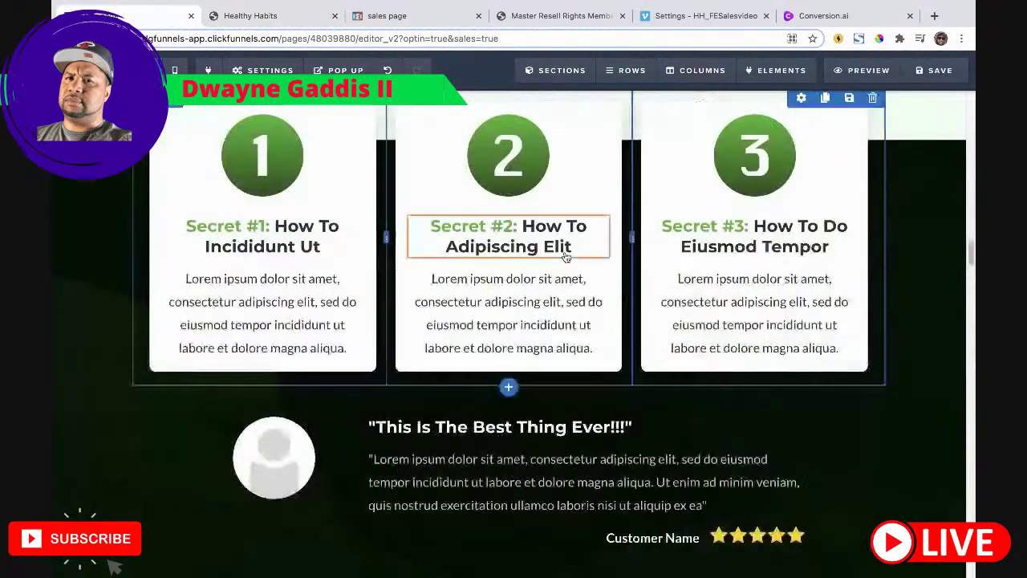
scroll(568, 263, "down", 5)
scroll(545, 268, "up", 3)
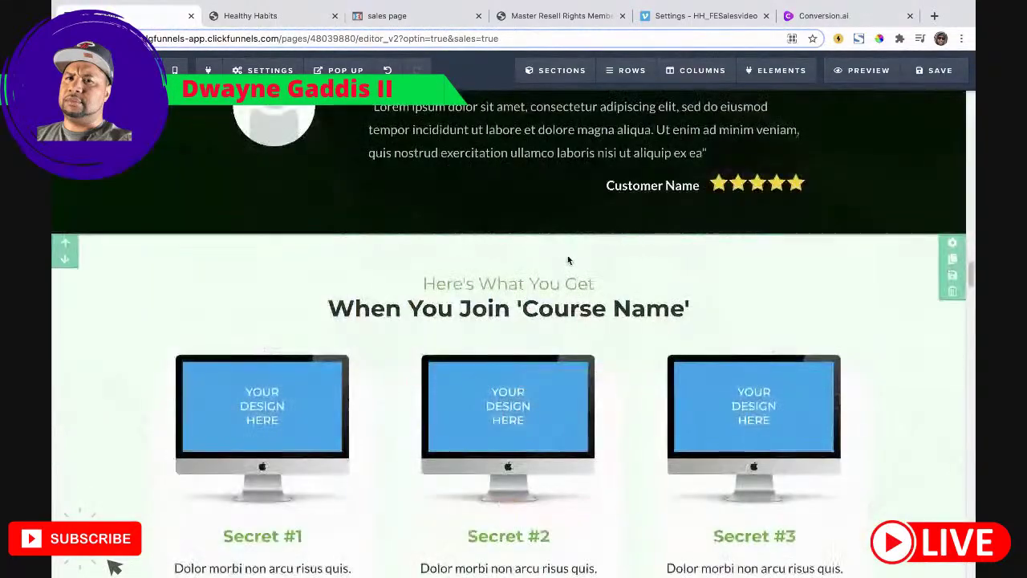
scroll(522, 270, "up", 15)
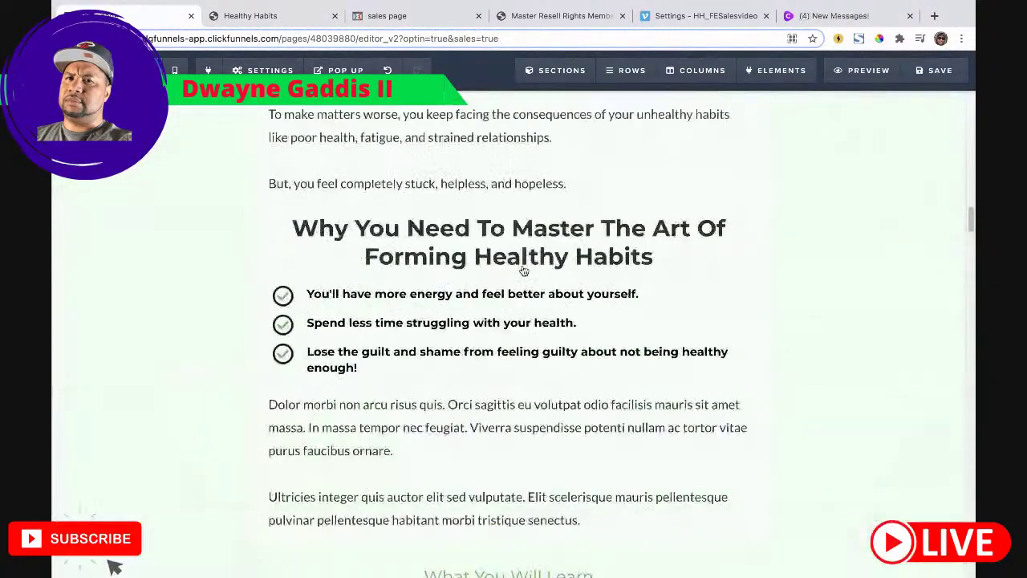
scroll(523, 271, "up", 10)
scroll(522, 268, "down", 11)
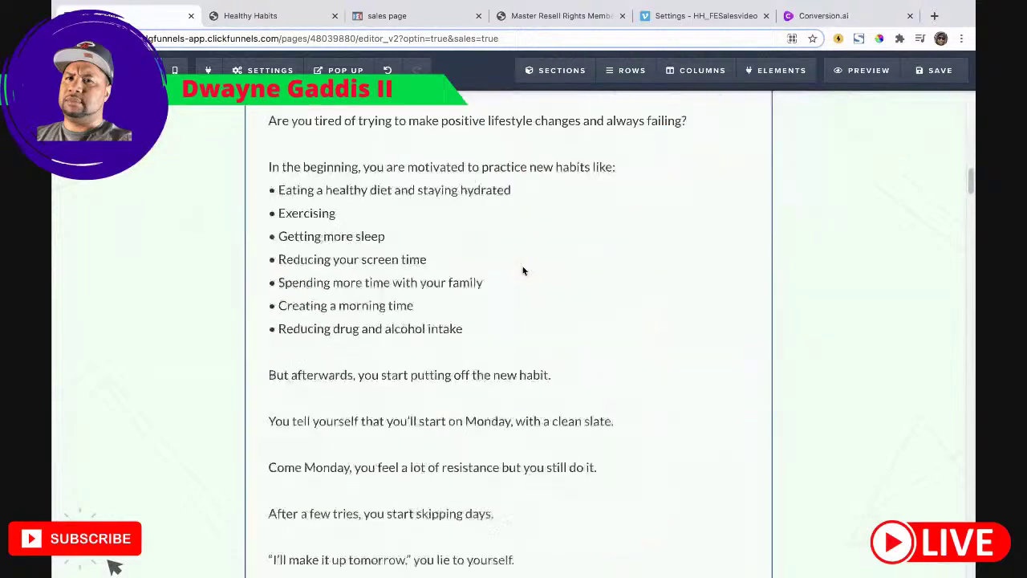
Step: Clone the "Why You Need To Master The Art Of Forming Healthy Habits" heading and move the copy below the placeholder paragraphs
scroll(527, 273, "down", 8)
scroll(548, 287, "up", 4)
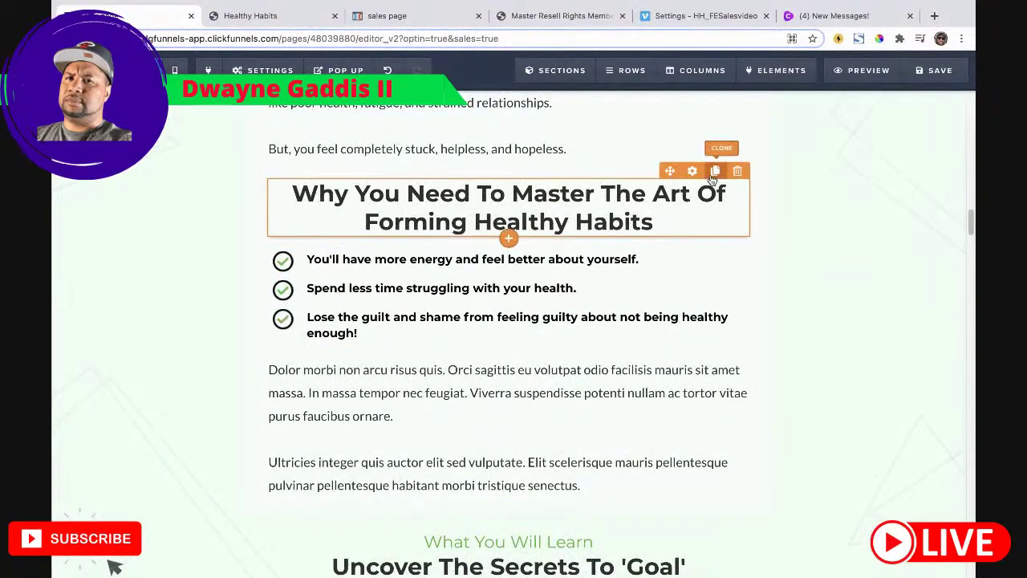
left_click(715, 170)
left_click_drag(667, 171, 541, 353)
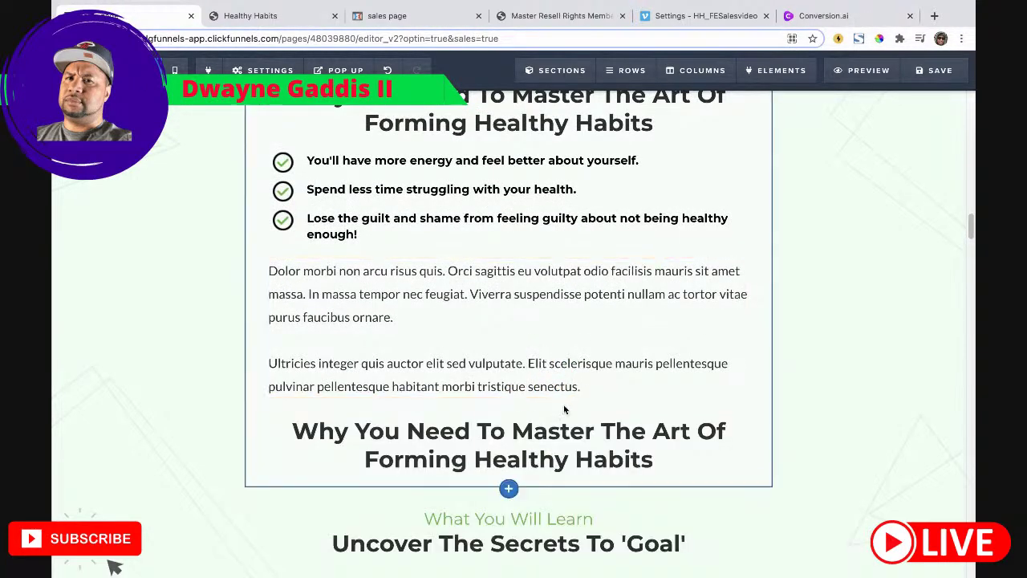
Step: Switch to the Healthy Habits source page and copy its "Create a Better Lifestyle" heading
left_click(250, 15)
scroll(406, 239, "up", 10)
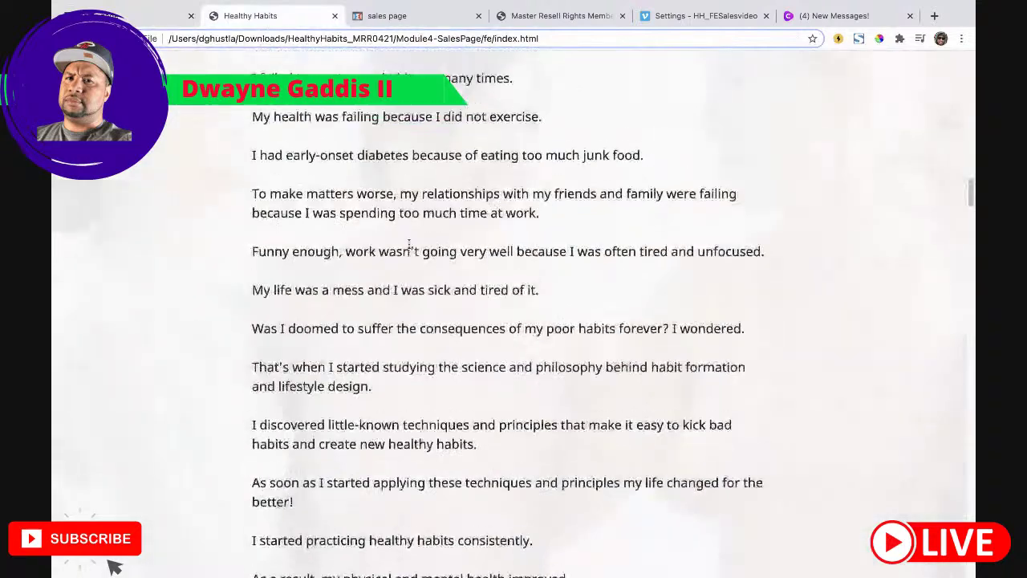
left_click_drag(500, 305, 243, 298)
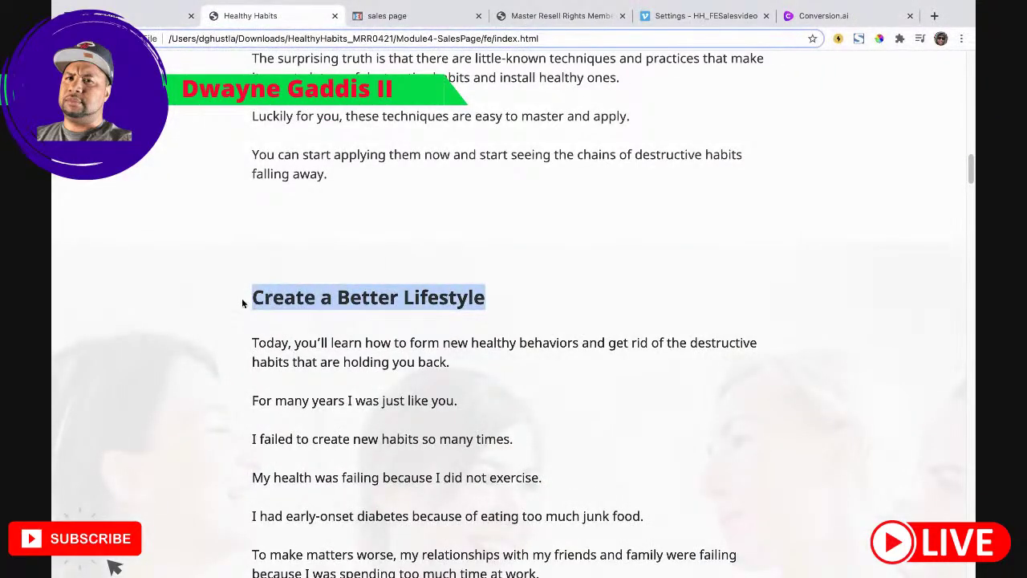
Step: Back in ClickFunnels, replace the cloned heading's text below the placeholder paragraphs with "Create A Better Lifestyle"
left_click(144, 22)
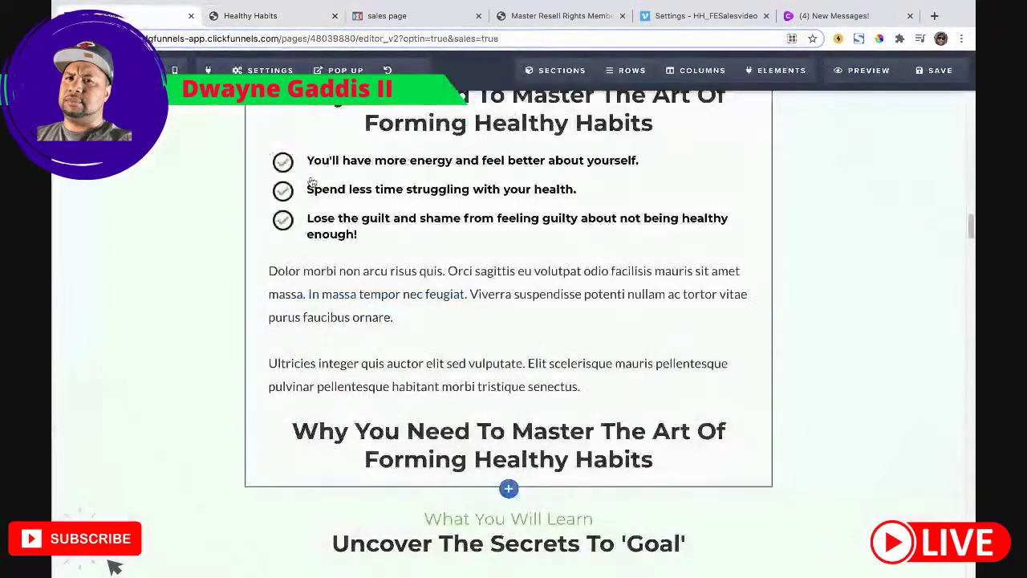
double_click(568, 429)
left_click(618, 429)
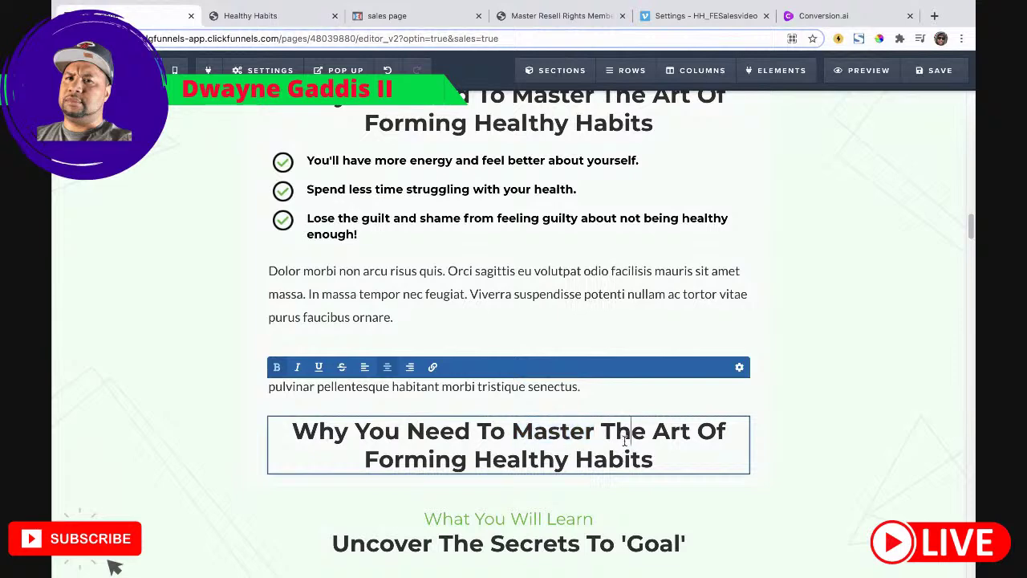
triple_click(626, 443)
type("Create A Better Lifestyle")
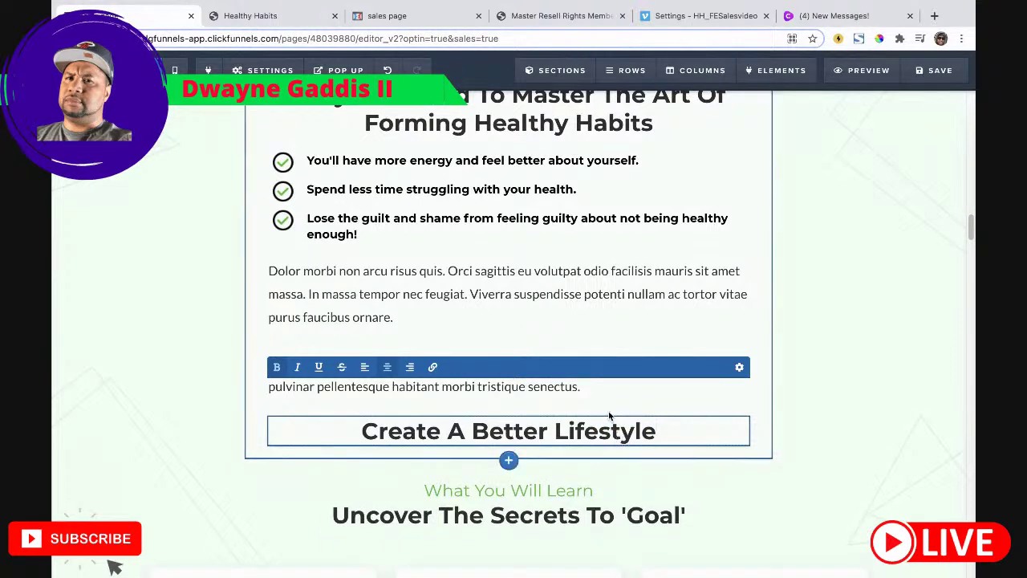
left_click(596, 285)
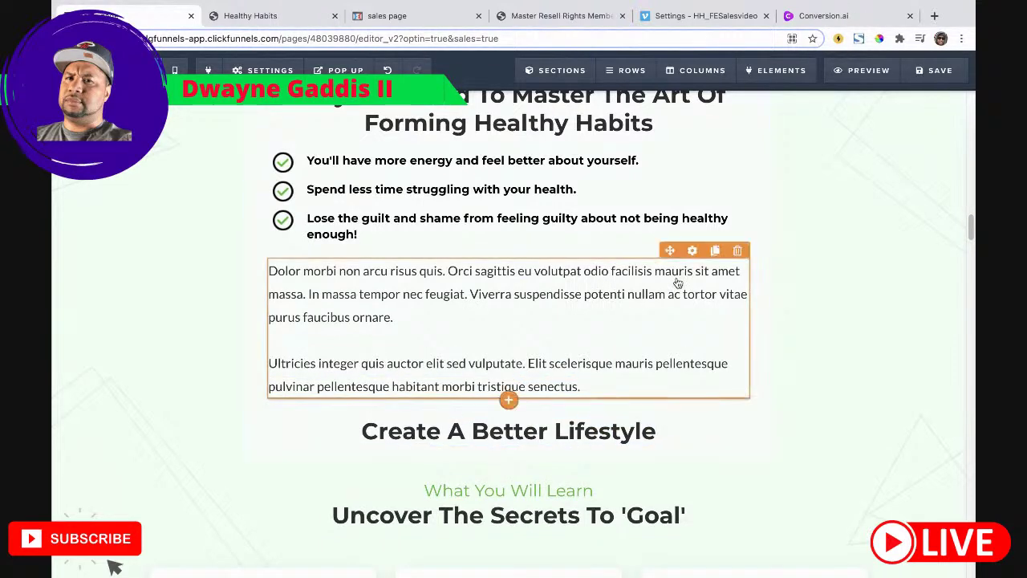
Step: Switch to the Healthy Habits source page and copy all paragraphs under "Why You Need To Master The Art Of Forming Healthy Habits"
left_click(250, 16)
scroll(434, 297, "up", 5)
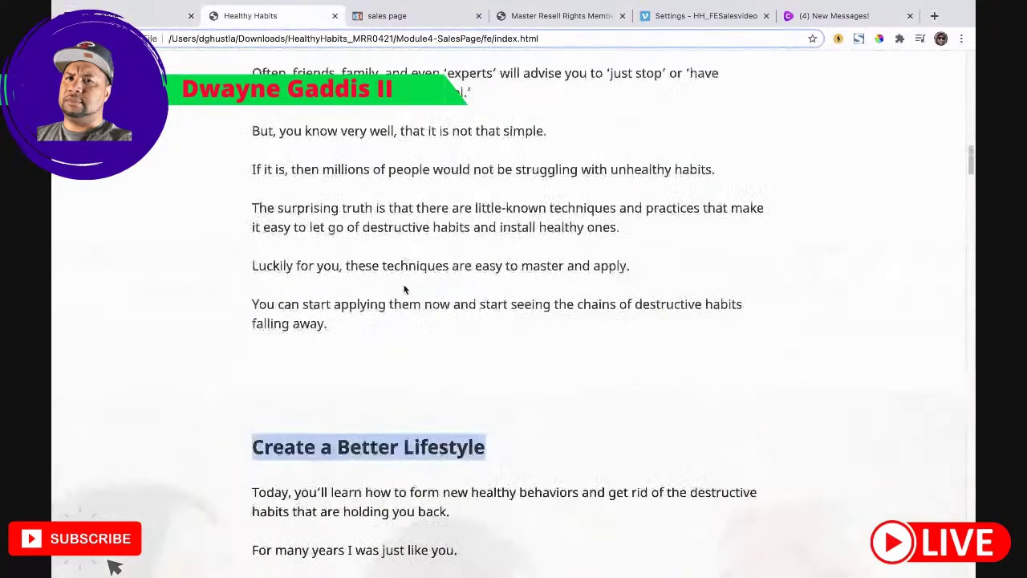
left_click_drag(357, 501, 248, 191)
key("ctrl+c")
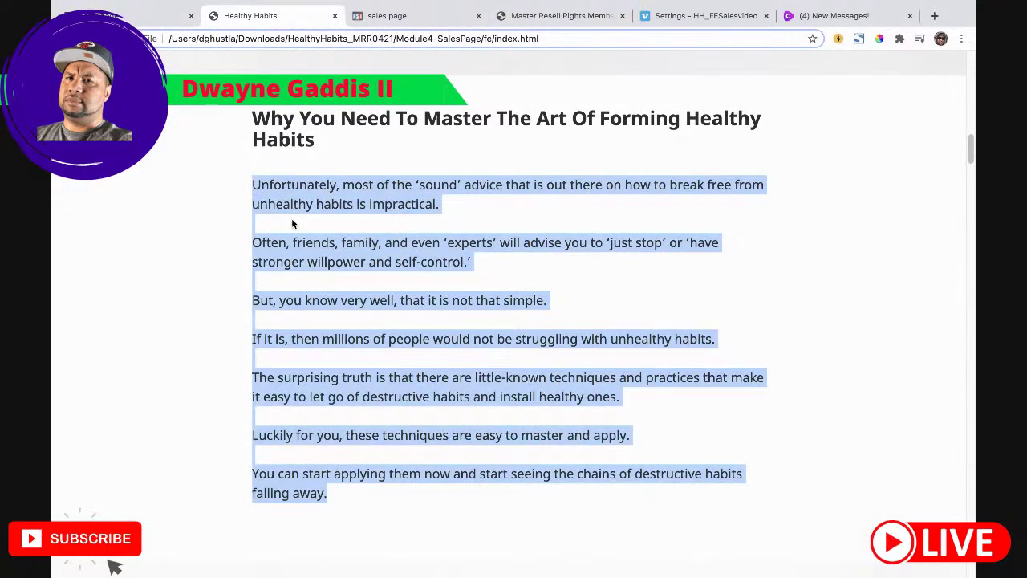
Step: Back in ClickFunnels, replace the placeholder paragraphs below the checklist with the copied "Unfortunately, most of the 'sound' advice" copy
left_click(128, 15)
scroll(383, 315, "up", 2)
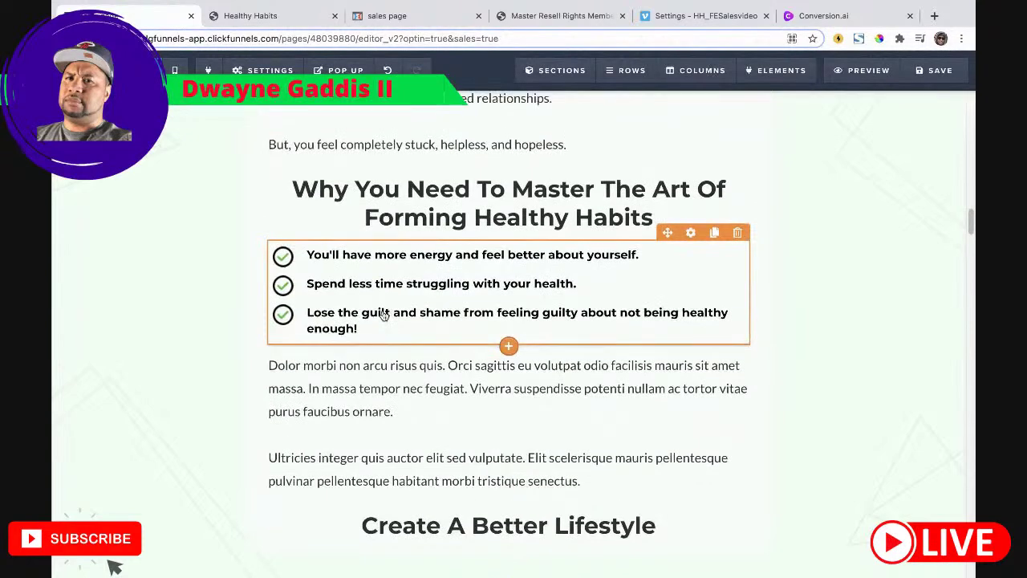
scroll(383, 316, "down", 2)
triple_click(353, 311)
left_click(568, 364)
left_click_drag(586, 381, 273, 273)
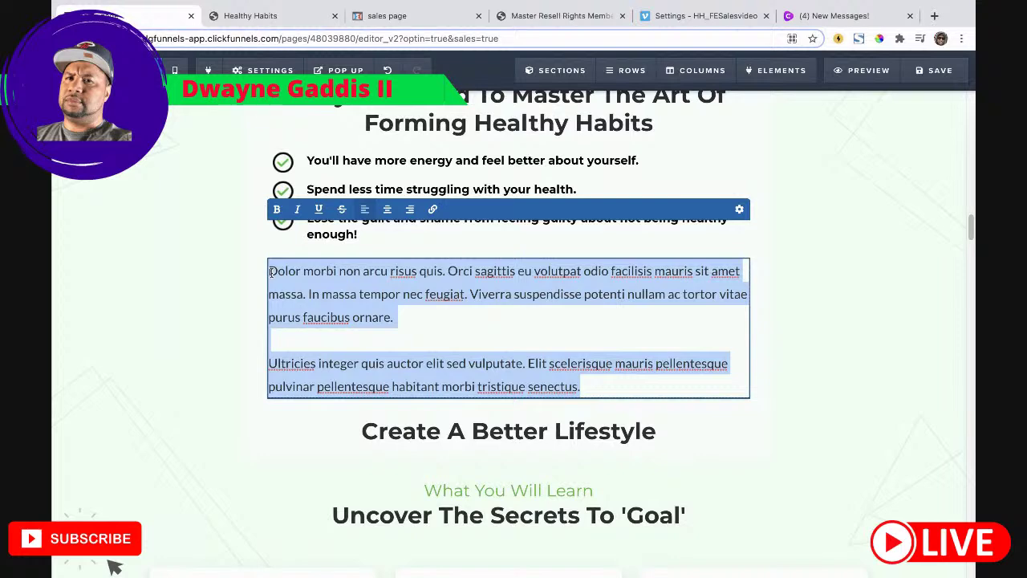
key("ctrl+v")
scroll(460, 358, "down", 4)
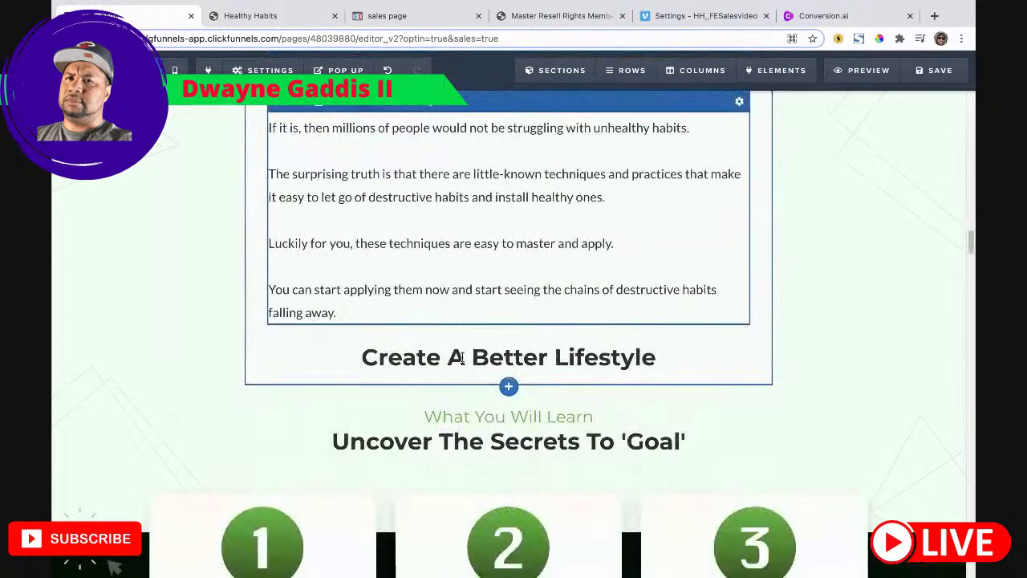
scroll(547, 321, "up", 4)
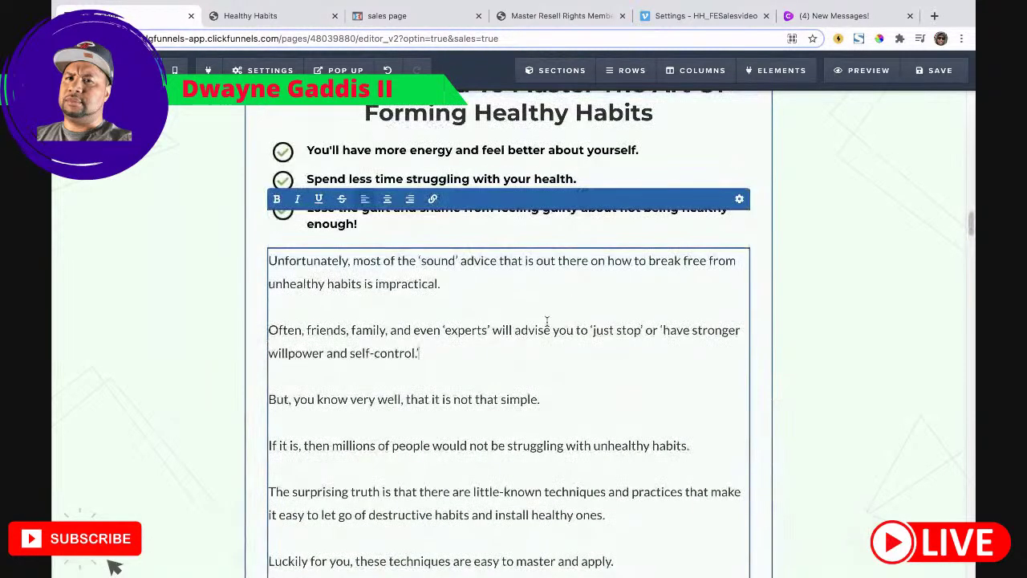
left_click(839, 290)
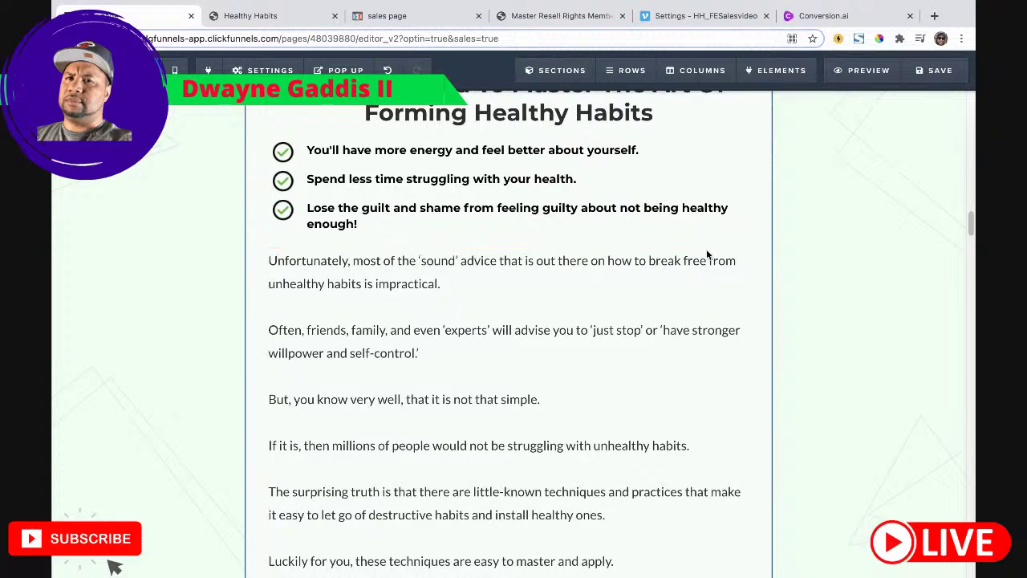
Step: Clone the "Unfortunately, most of the 'sound' advice" text block and move the copy below the "Create A Better Lifestyle" heading
left_click_drag(667, 242, 548, 493)
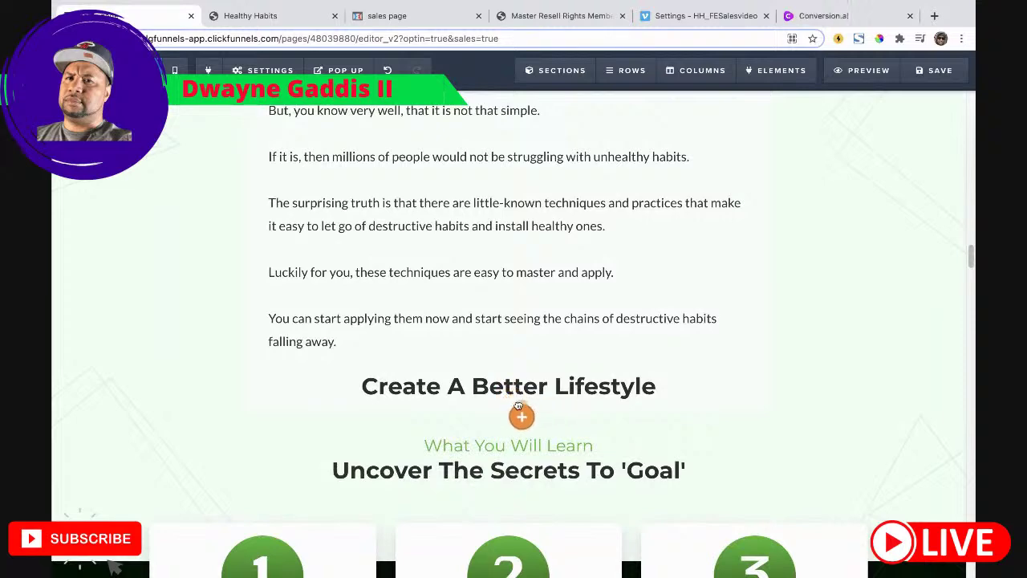
scroll(551, 401, "down", 4)
left_click_drag(590, 226, 499, 253)
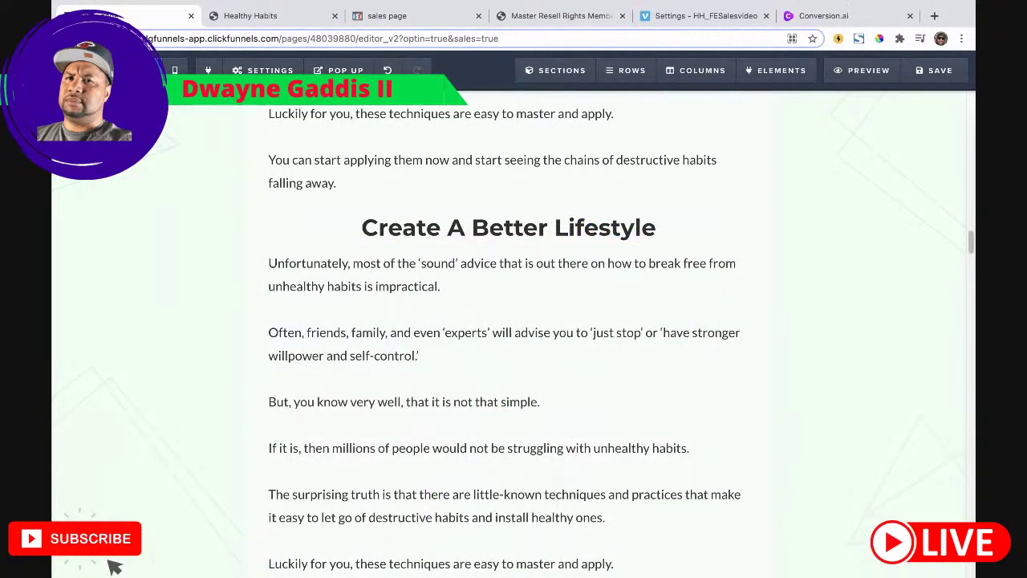
Step: On the Healthy Habits source page, copy the "Create a Better Lifestyle" body text through "The Secret To Installing Healthy Habits"
left_click(250, 15)
scroll(390, 170, "down", 3)
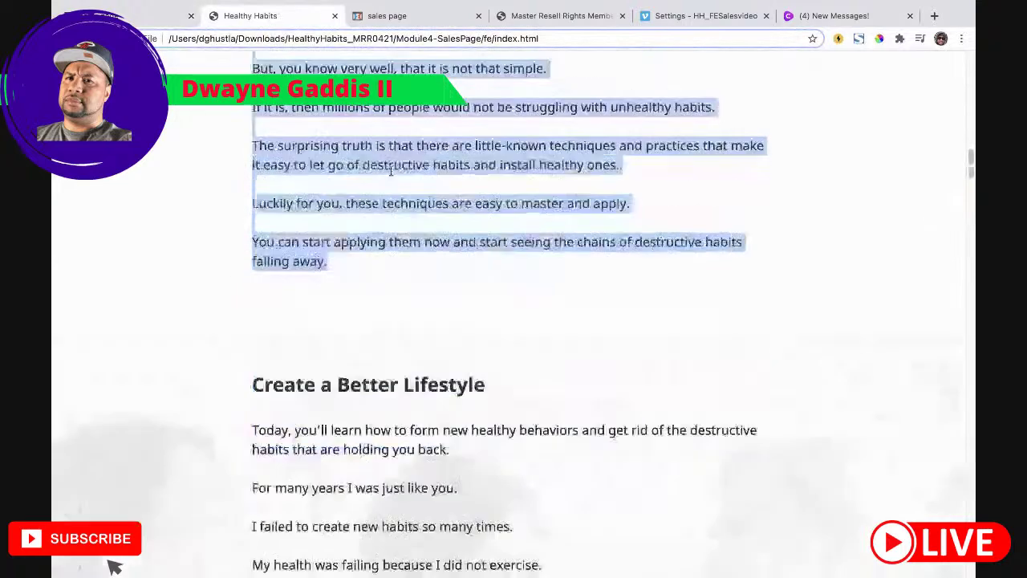
scroll(391, 170, "down", 3)
mouse_move(250, 183)
left_mouse_down()
mouse_move(454, 313)
mouse_move(546, 550)
mouse_move(566, 547)
mouse_move(565, 563)
mouse_move(525, 479)
left_mouse_up()
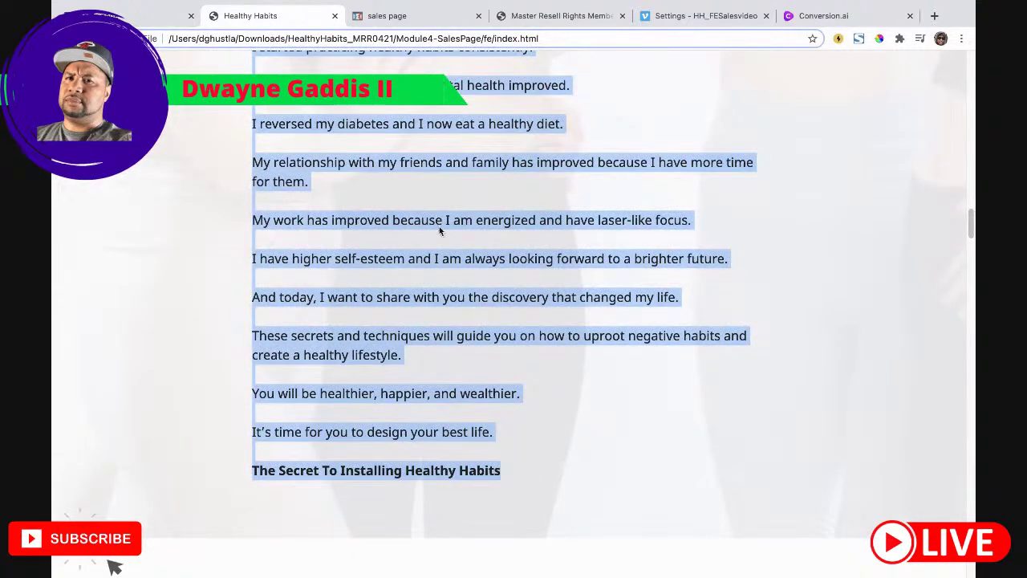
Step: Back in ClickFunnels, replace the cloned paragraphs under "Create A Better Lifestyle" with the copied "Today, you'll learn how to form new healthy behaviors" copy
left_click(160, 5)
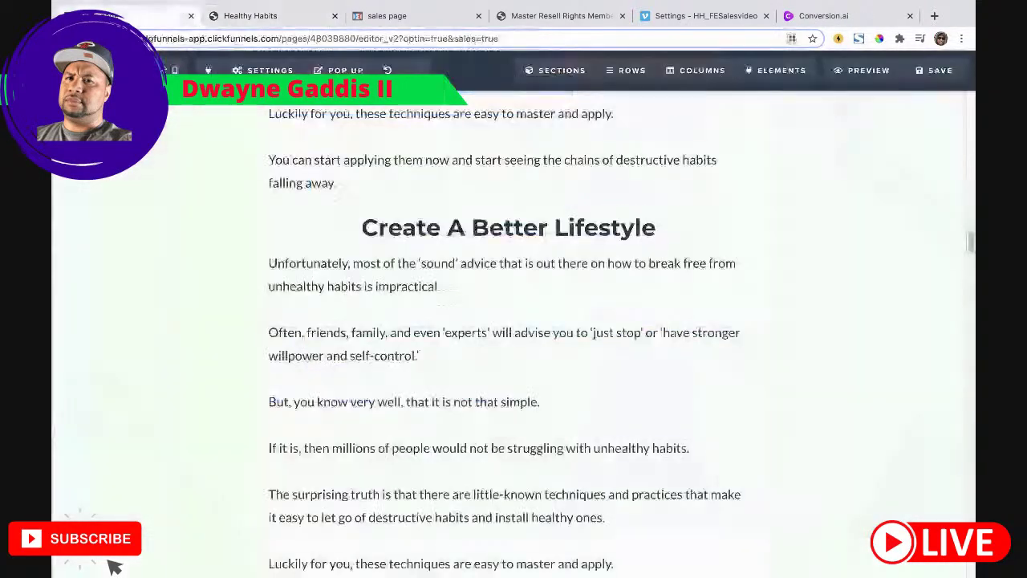
scroll(316, 292, "down", 2)
scroll(307, 218, "up", 1)
double_click(307, 214)
left_click(297, 213)
left_click_drag(349, 547, 268, 195)
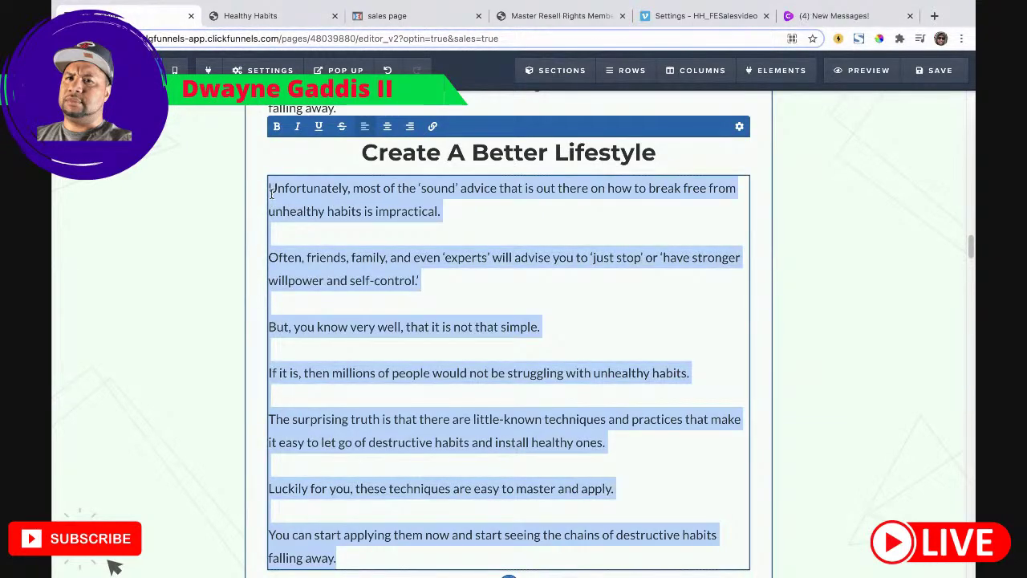
key("ctrl+v")
scroll(584, 301, "up", 2)
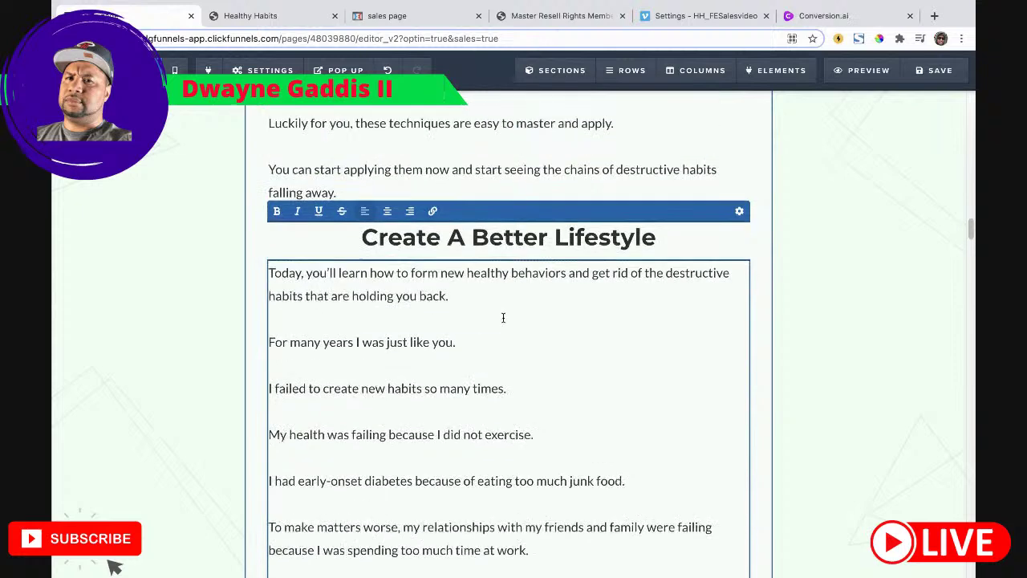
Step: Make the closing line "The Secret To Installing Healthy Habits" bold in the Create A Better Lifestyle text
scroll(502, 316, "down", 10)
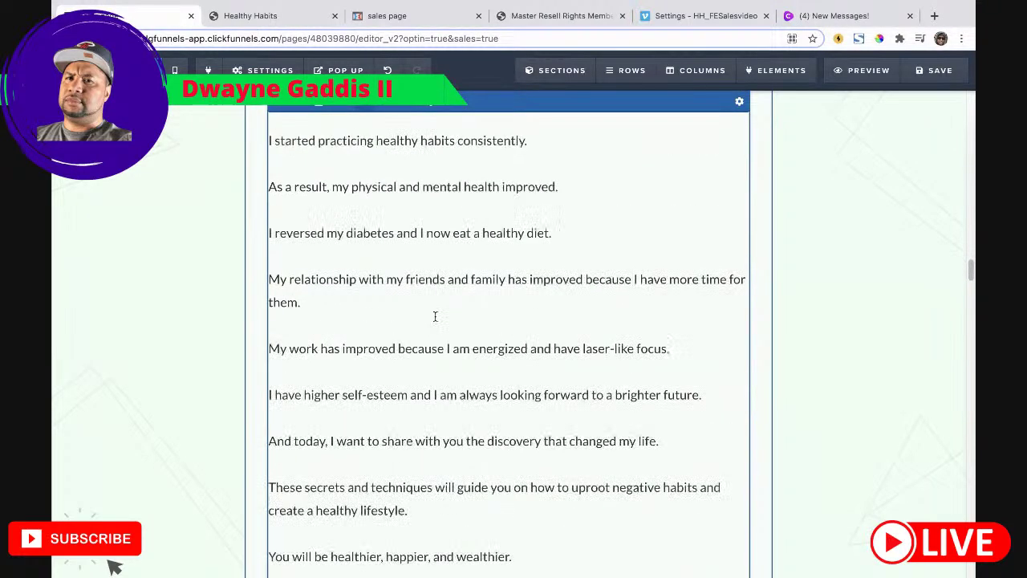
scroll(470, 287, "up", 3)
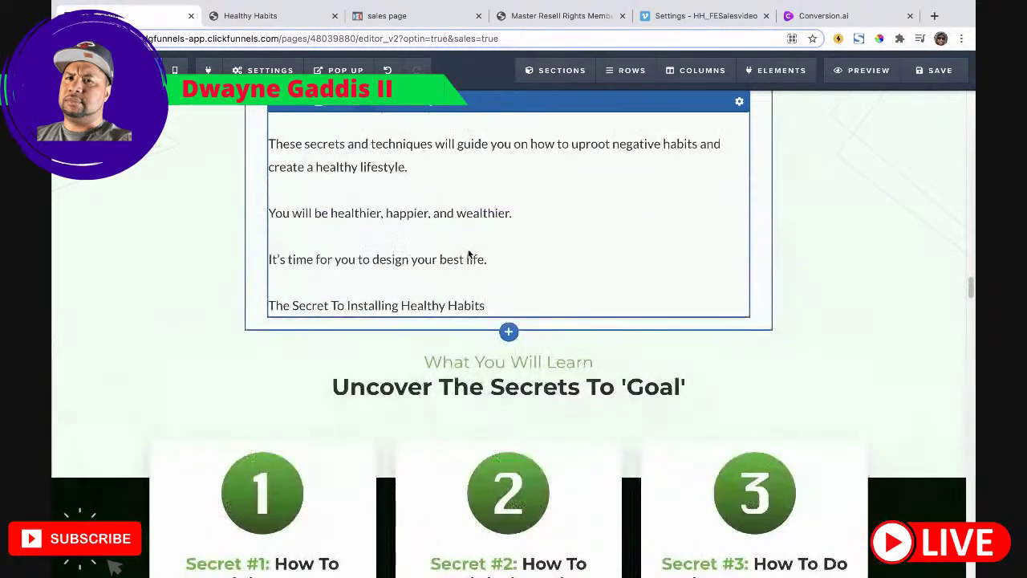
left_click_drag(504, 324, 271, 315)
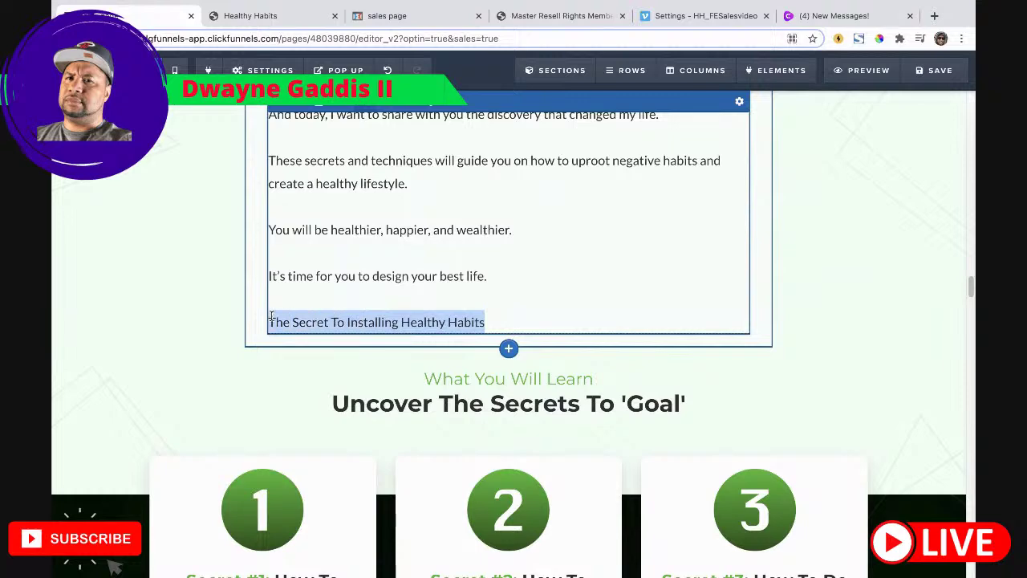
key("ctrl+b")
left_click(458, 233)
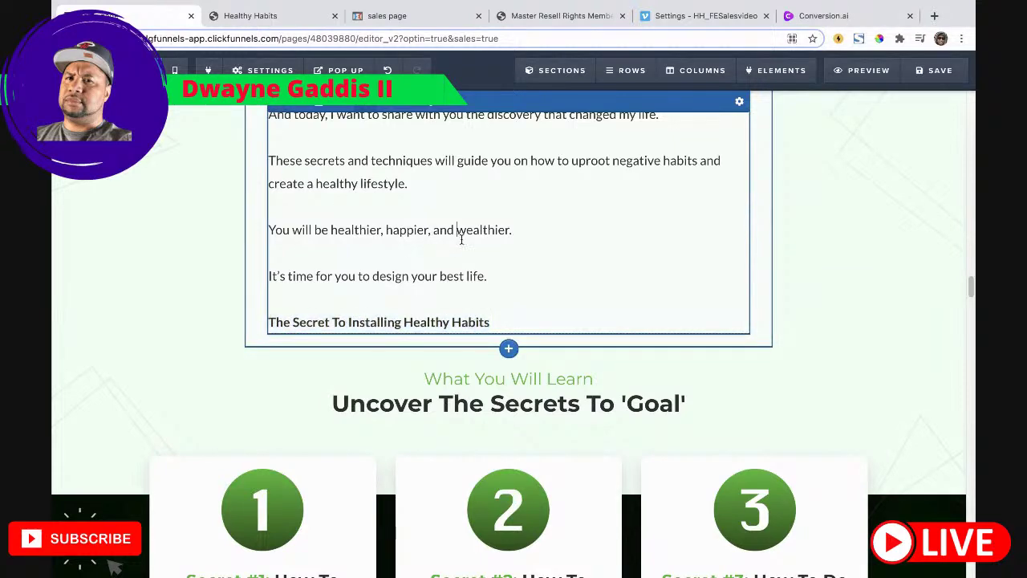
Step: Bold the line "I failed to create new habits so many times." and the paragraph starting "To make matters worse, my relationships"
scroll(495, 275, "up", 7)
scroll(495, 275, "up", 10)
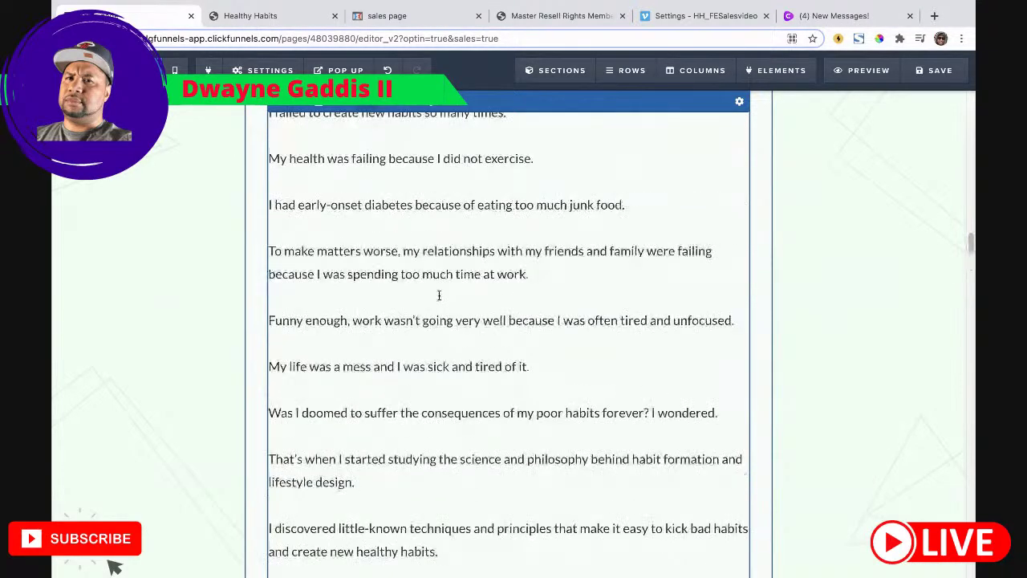
scroll(418, 352, "up", 4)
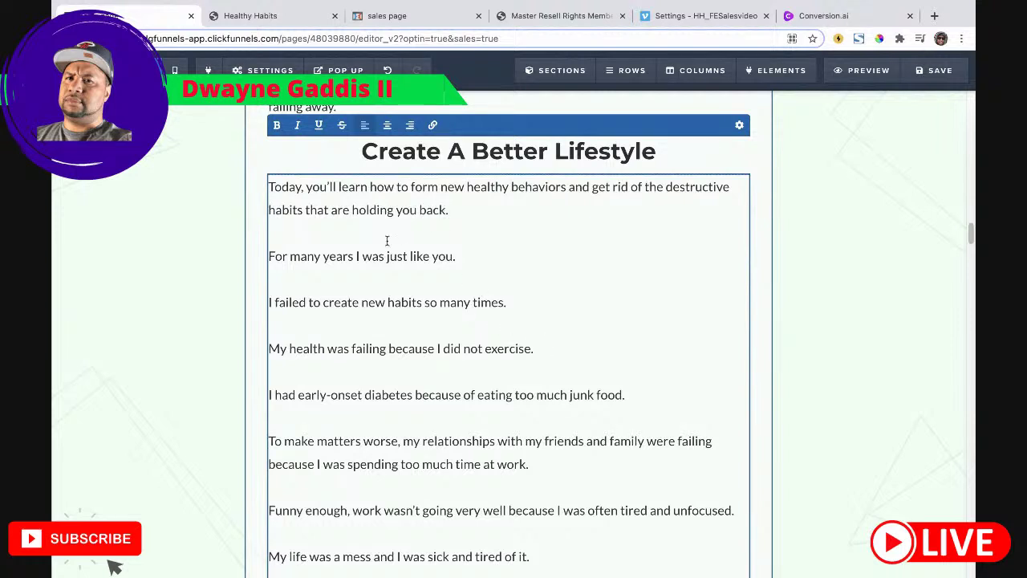
left_click_drag(337, 299, 268, 300)
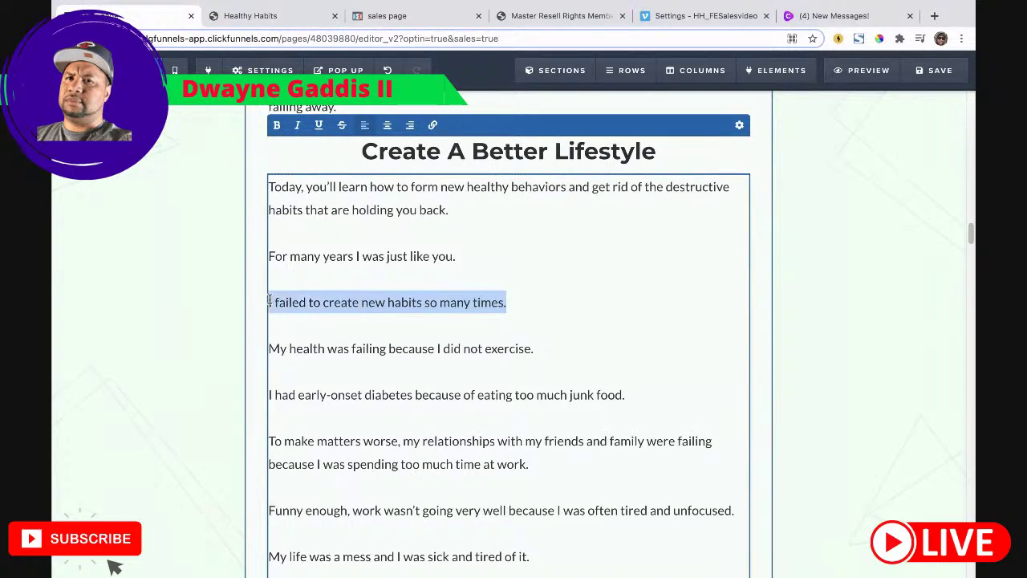
left_click(276, 125)
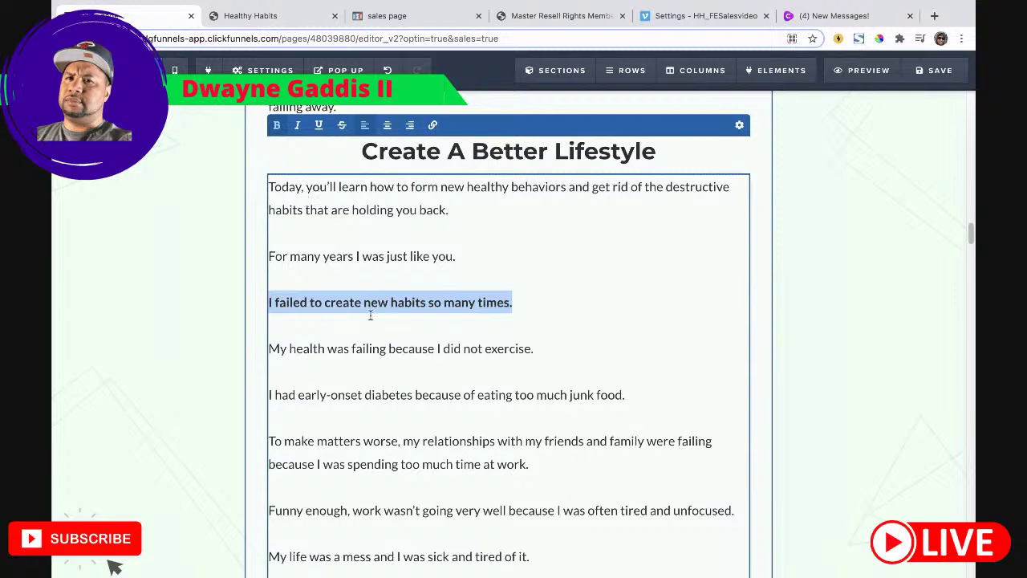
scroll(400, 324, "down", 2)
left_click_drag(500, 319, 267, 287)
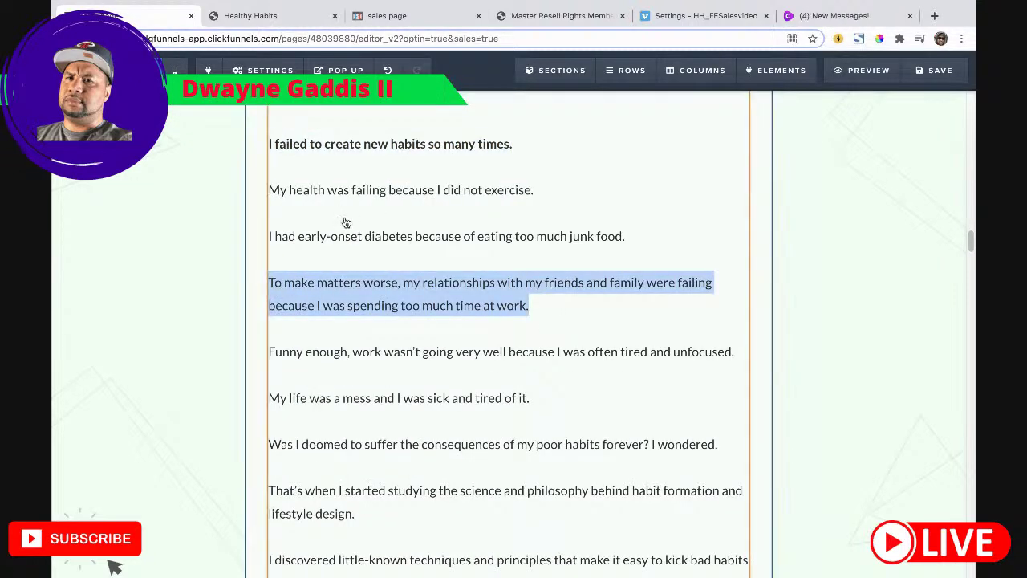
scroll(335, 290, "up", 1)
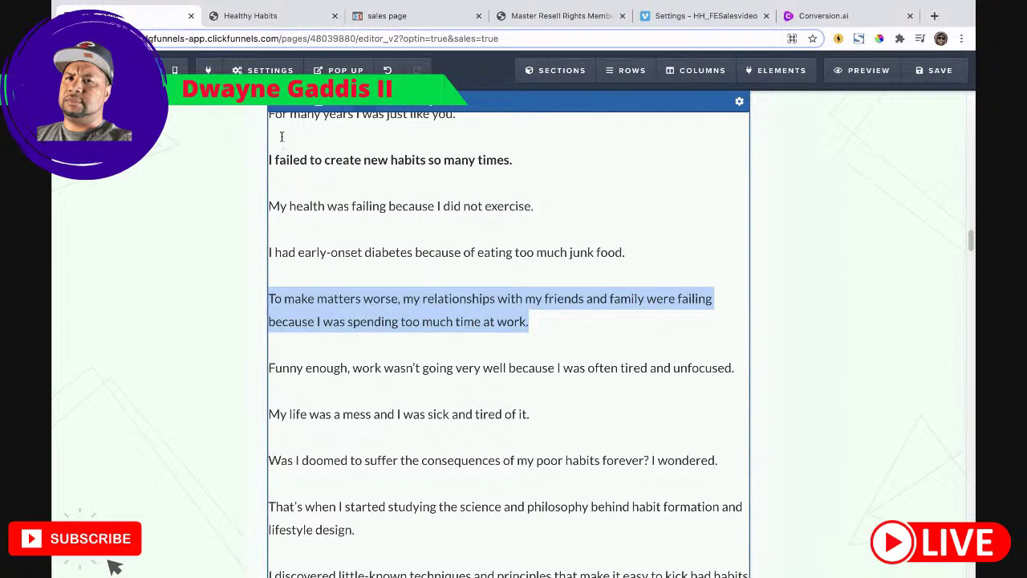
key("ctrl+b")
scroll(457, 304, "down", 1)
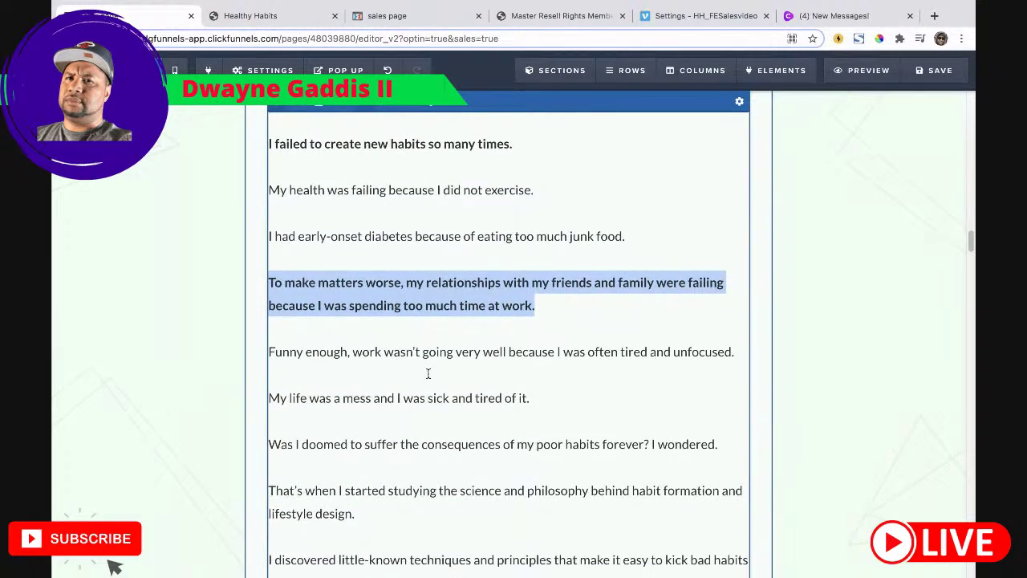
Step: Bold the line starting "Was I doomed to suffer the consequences" and the paragraph starting "As soon as I started applying these techniques"
scroll(427, 373, "down", 1)
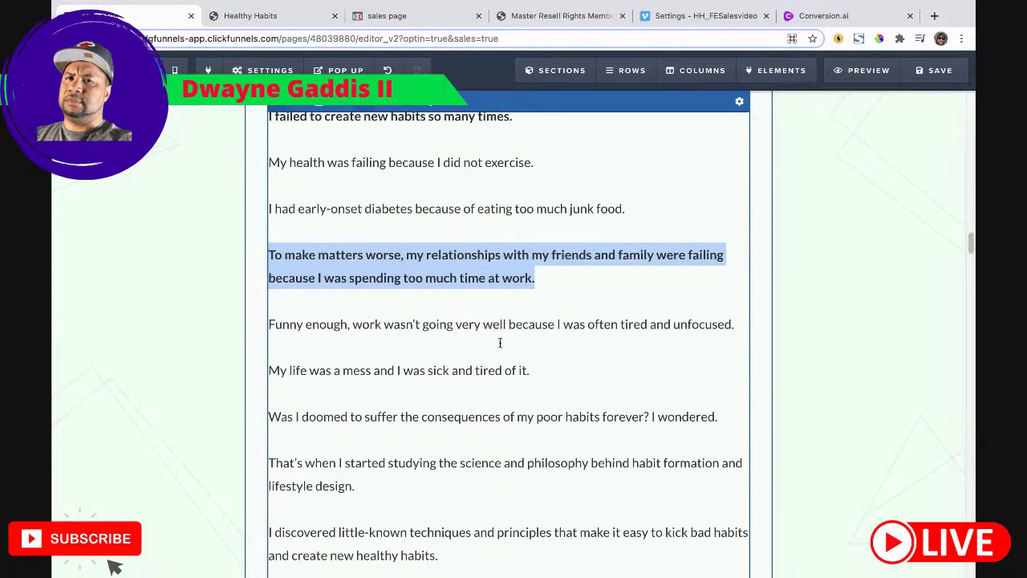
left_click_drag(718, 418, 284, 418)
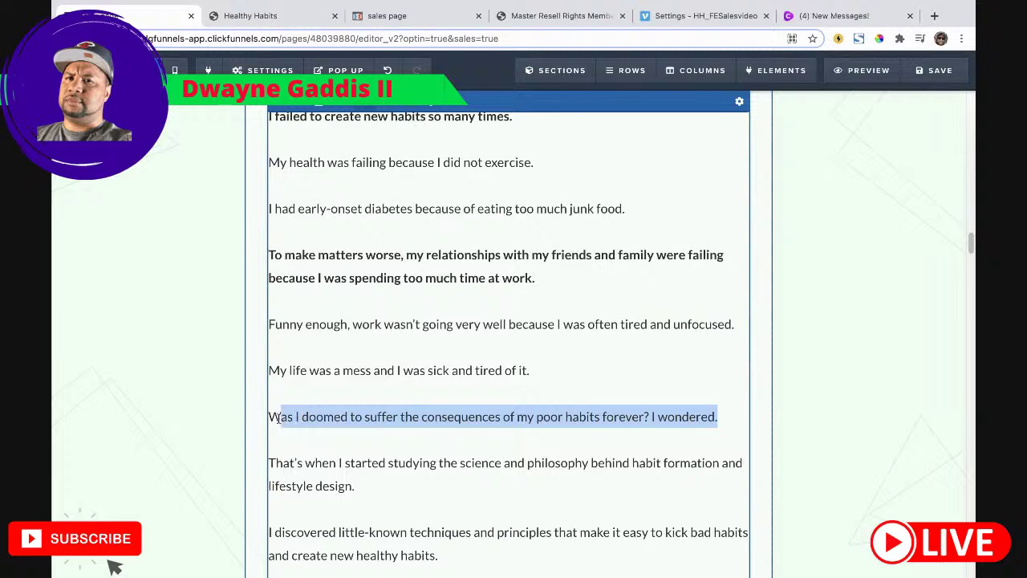
key("ctrl+b")
scroll(393, 373, "down", 3)
scroll(321, 358, "down", 2)
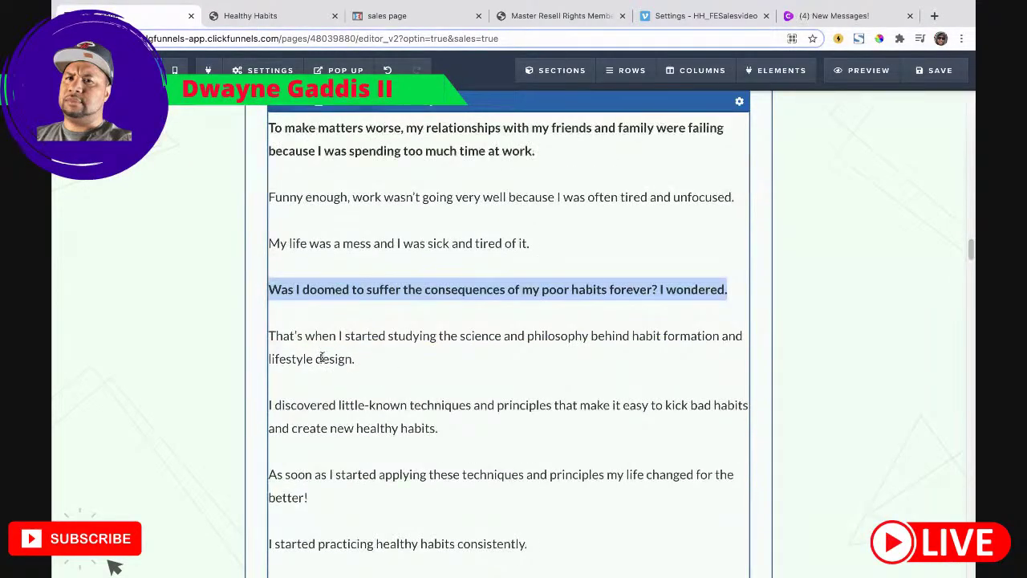
left_click_drag(308, 472, 274, 449)
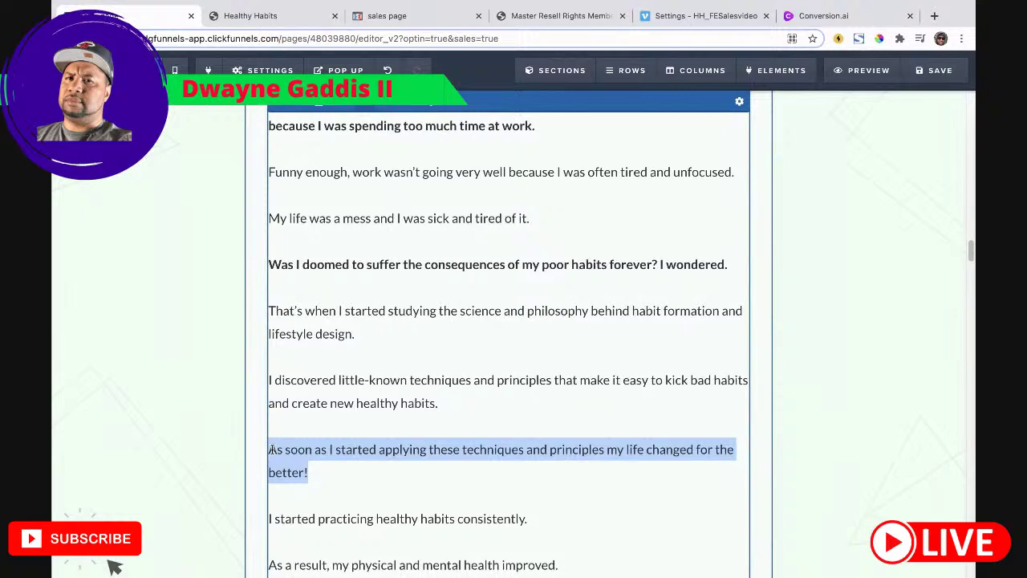
key("ctrl+b")
scroll(378, 287, "down", 5)
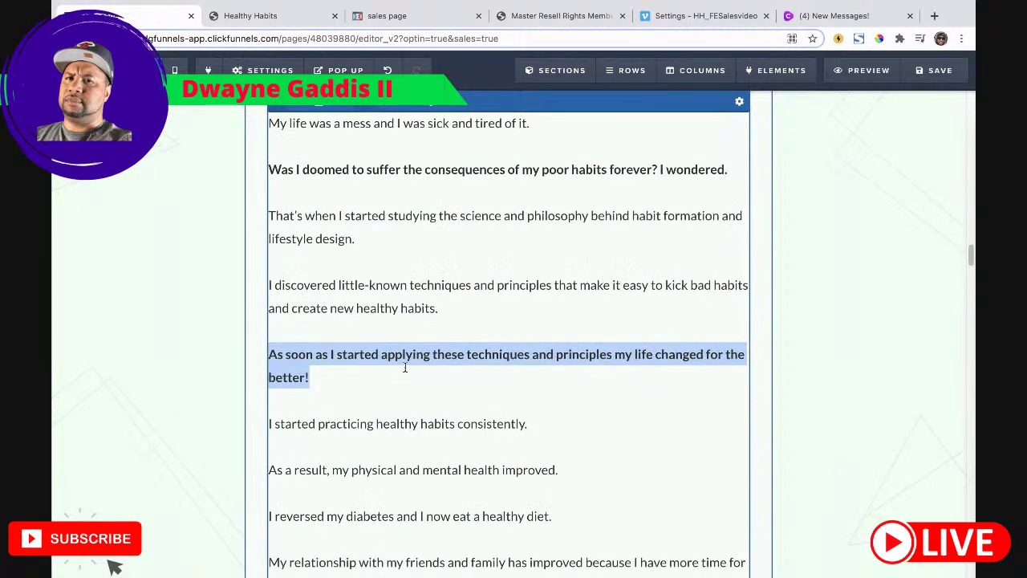
Step: Bold the lines "I reversed my diabetes and I now eat a healthy diet." and "I have higher self-esteem" through "a brighter future."
left_click_drag(563, 361, 269, 367)
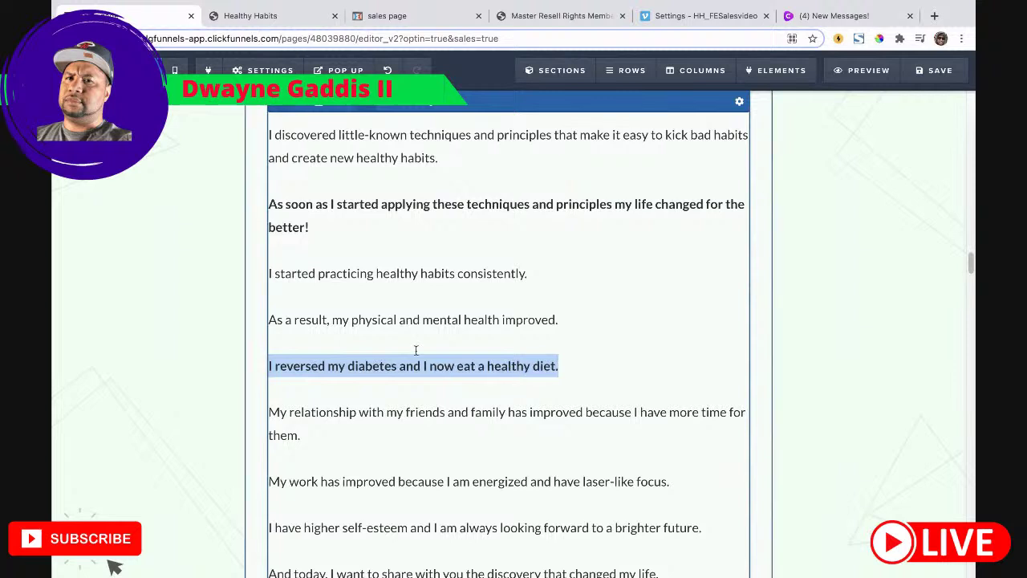
key("ctrl+b")
scroll(455, 404, "down", 2)
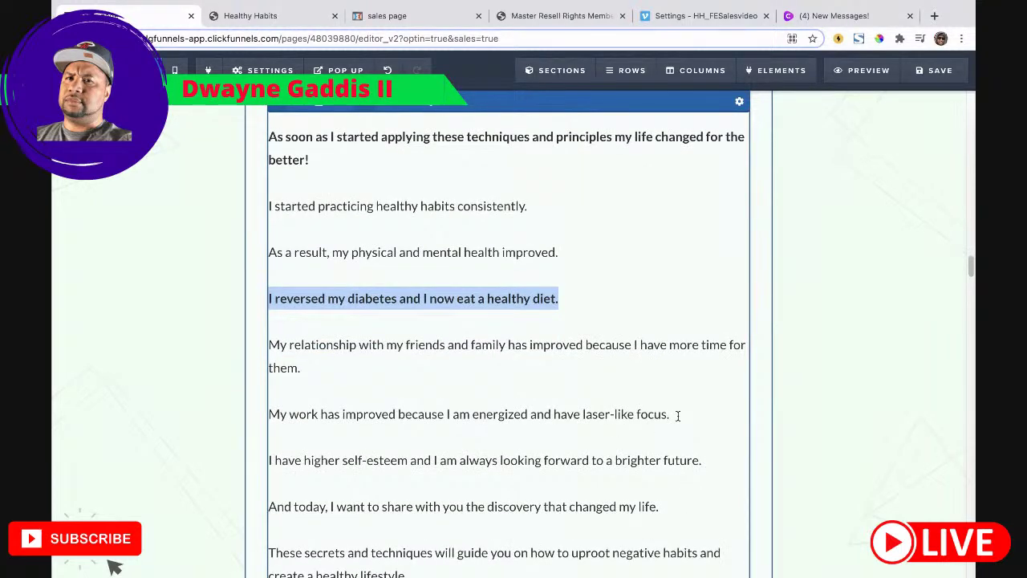
left_click_drag(713, 458, 268, 461)
key("ctrl+b")
scroll(383, 280, "down", 5)
scroll(415, 325, "up", 1)
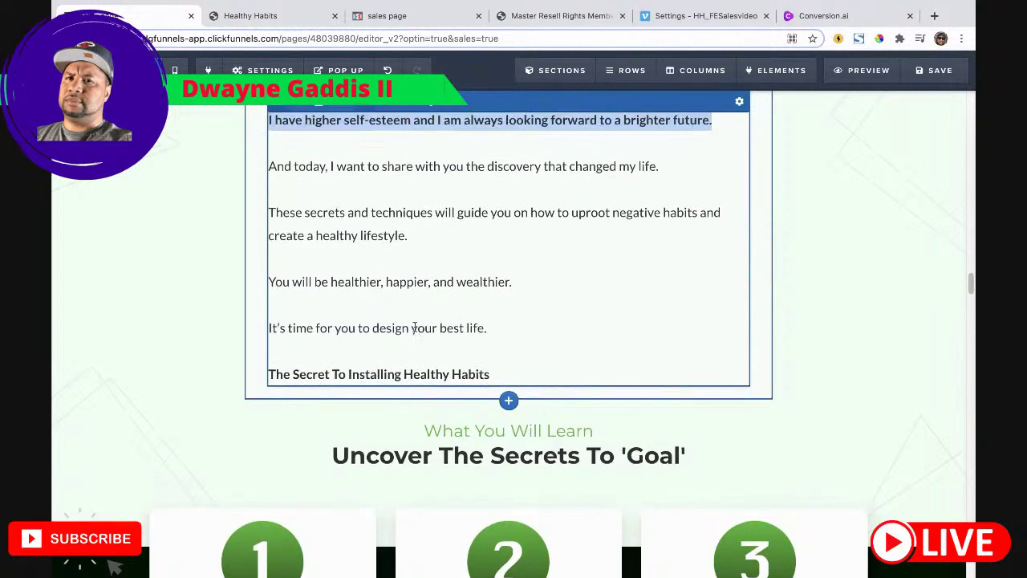
Step: Bold the line "You will be healthier, happier, and wealthier." near the end of the Create A Better Lifestyle text
left_click(437, 299)
left_click_drag(514, 298, 252, 298)
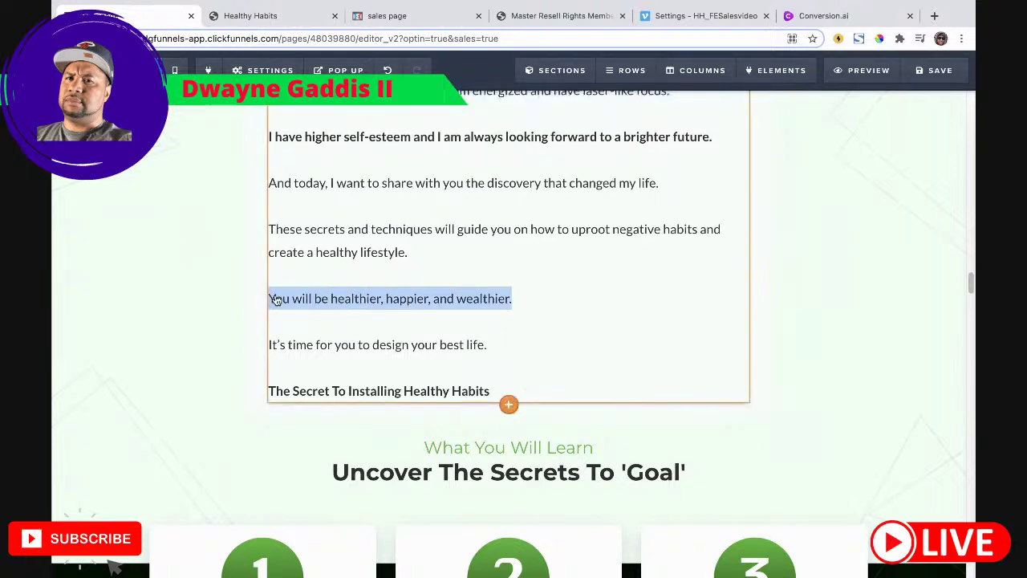
key("ctrl+b")
scroll(376, 231, "up", 5)
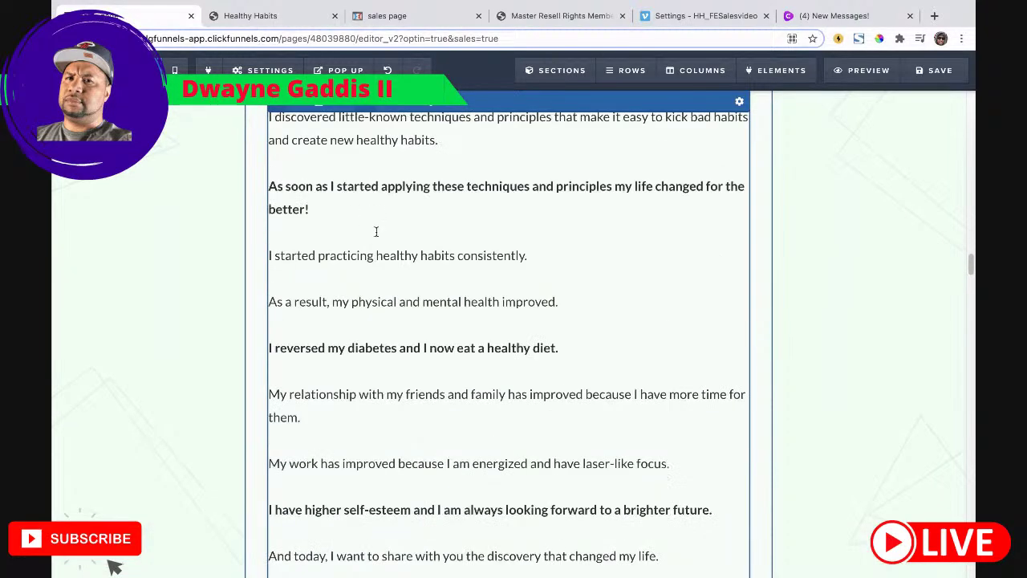
Step: Review the bolded lines in the Create A Better Lifestyle text against the section heading
scroll(375, 231, "up", 6)
scroll(494, 292, "up", 3)
scroll(450, 330, "down", 2)
scroll(447, 324, "down", 1)
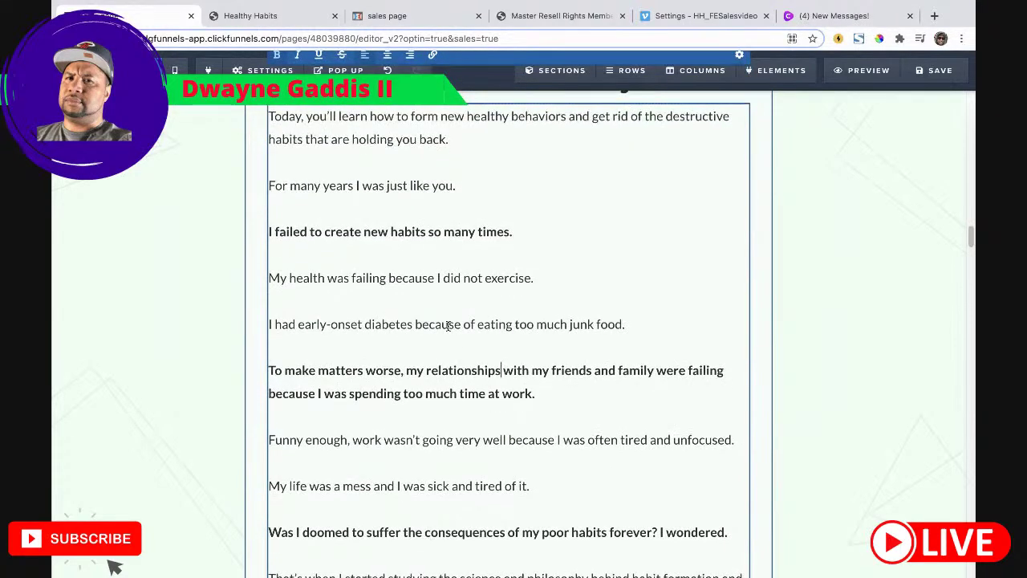
scroll(450, 324, "down", 3)
scroll(474, 339, "up", 1)
scroll(497, 345, "down", 3)
scroll(497, 353, "down", 3)
scroll(516, 360, "up", 6)
scroll(516, 360, "up", 6)
scroll(484, 366, "down", 4)
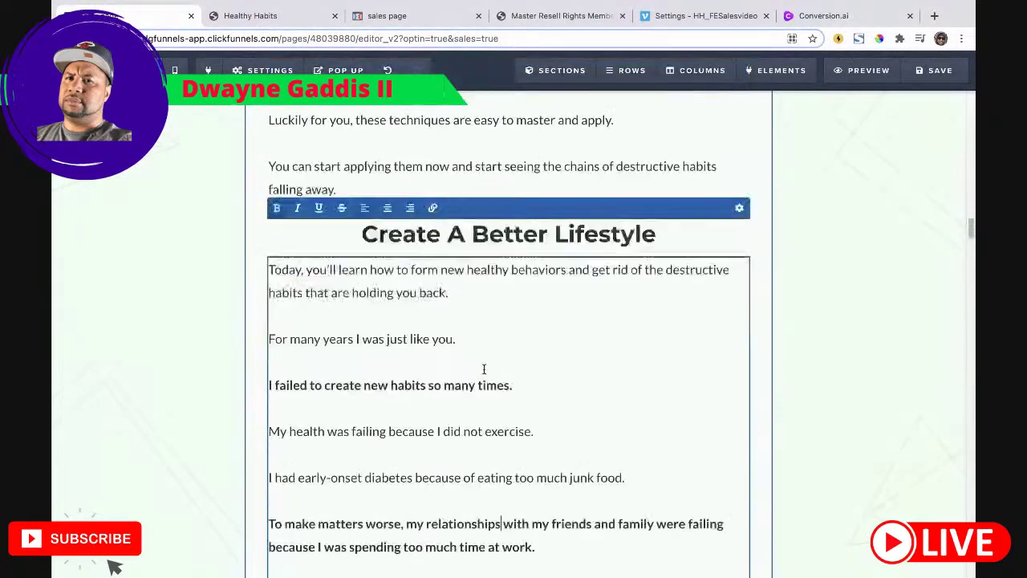
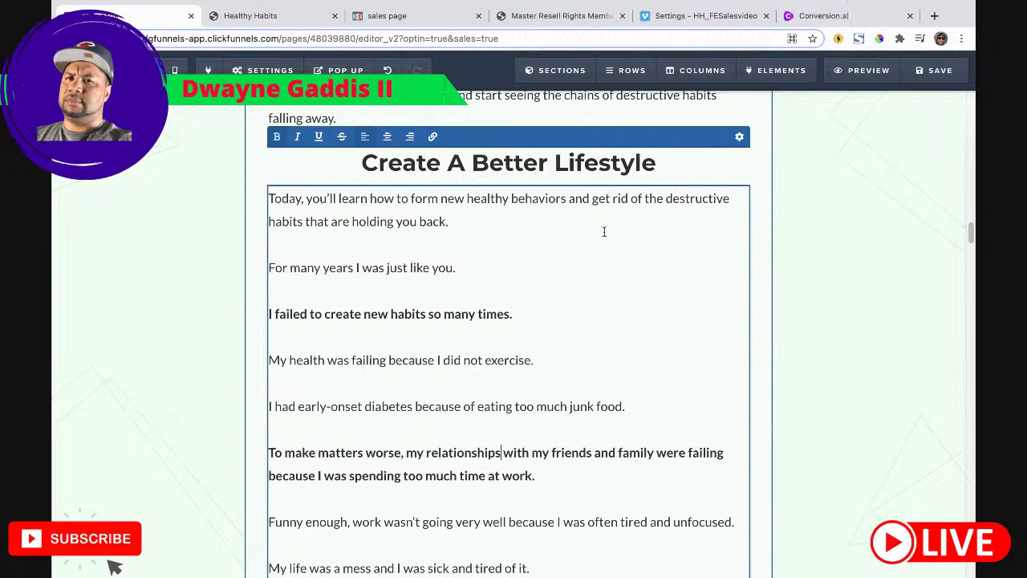
Step: Open the Coolors palette generator at coolors.co in a new browser tab and dismiss its welcome pop-up
left_click(934, 15)
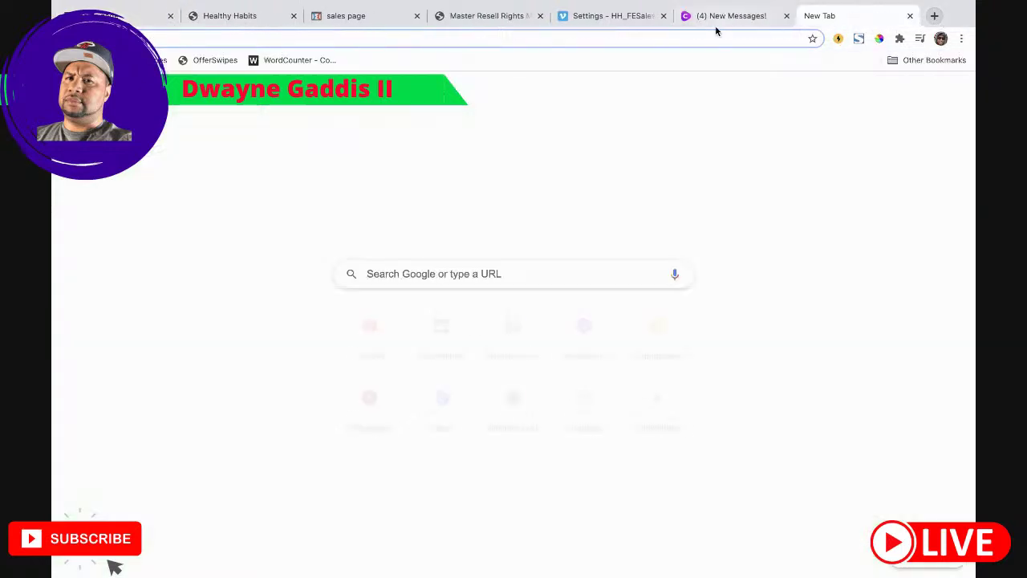
type("coolors.com")
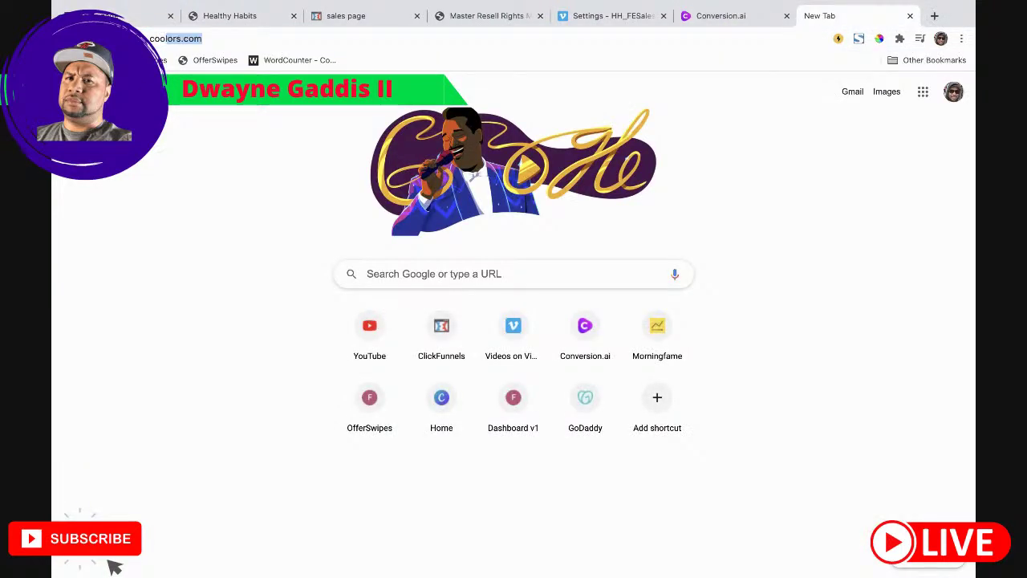
key("Return")
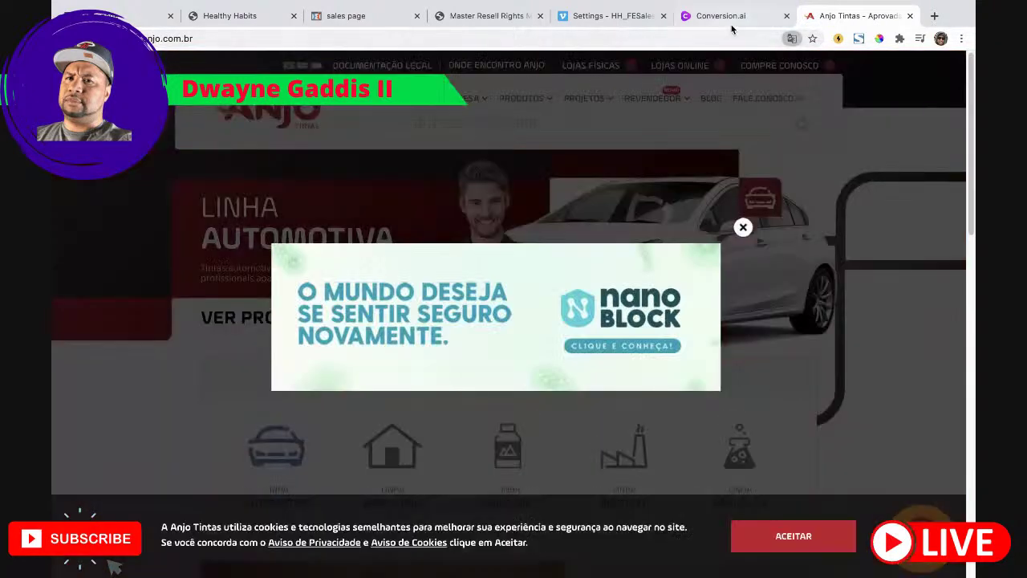
left_click(486, 42)
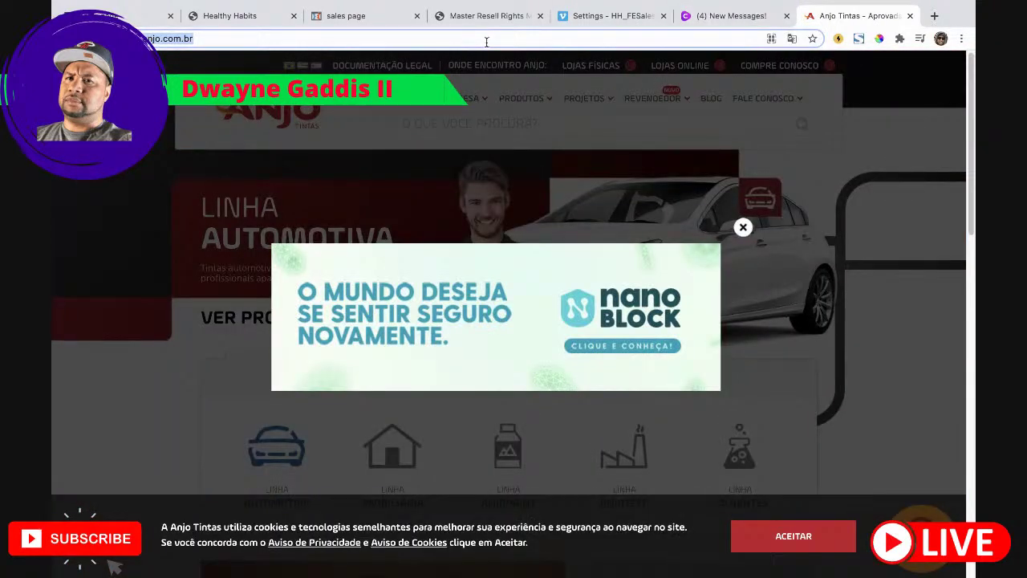
type("con")
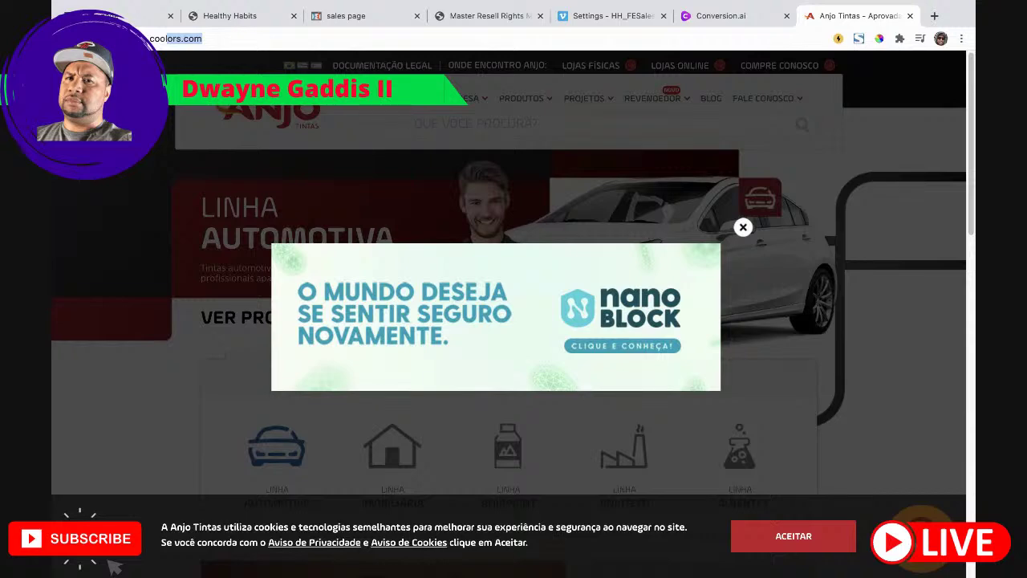
key("Down")
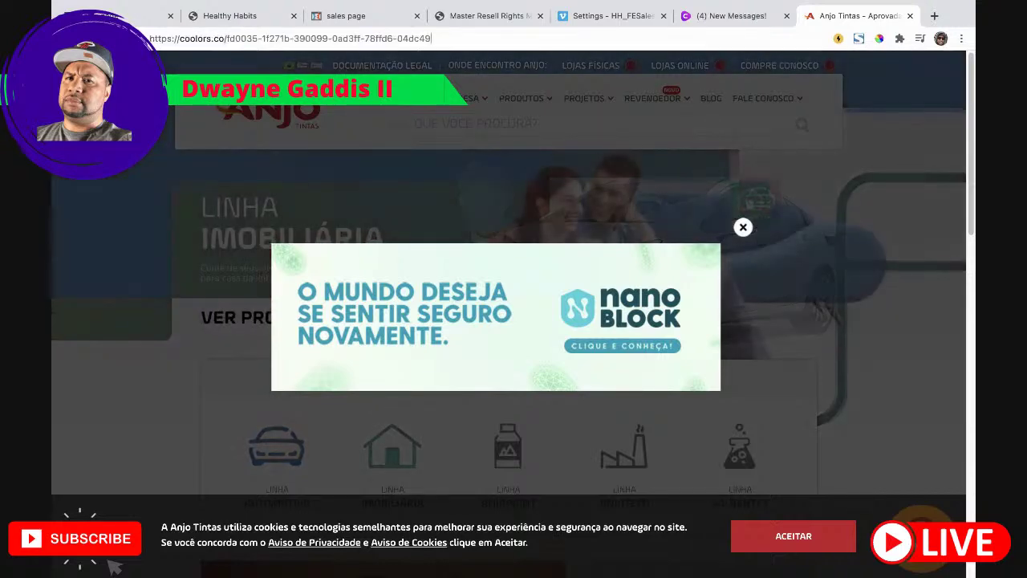
key("Return")
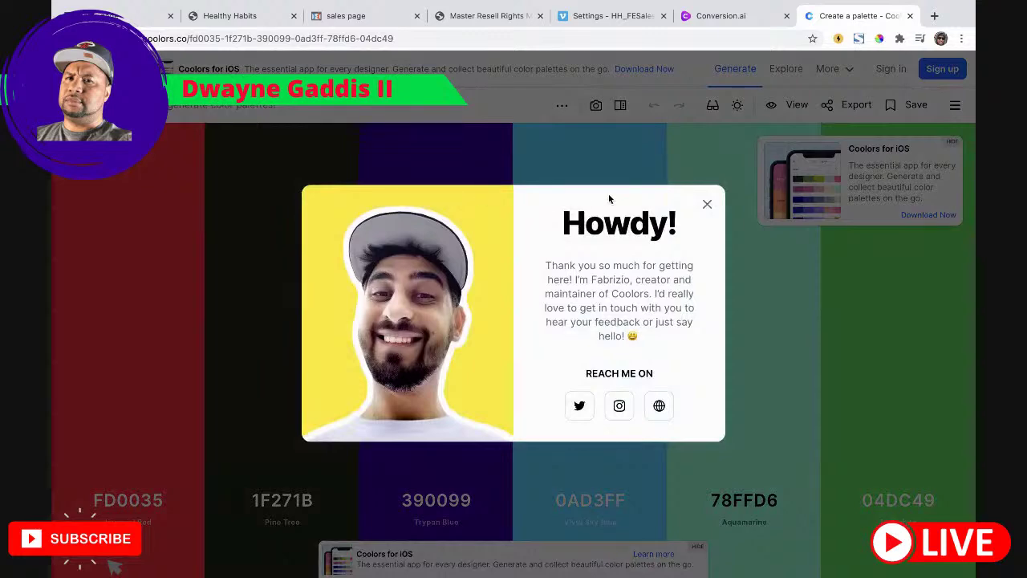
left_click(708, 203)
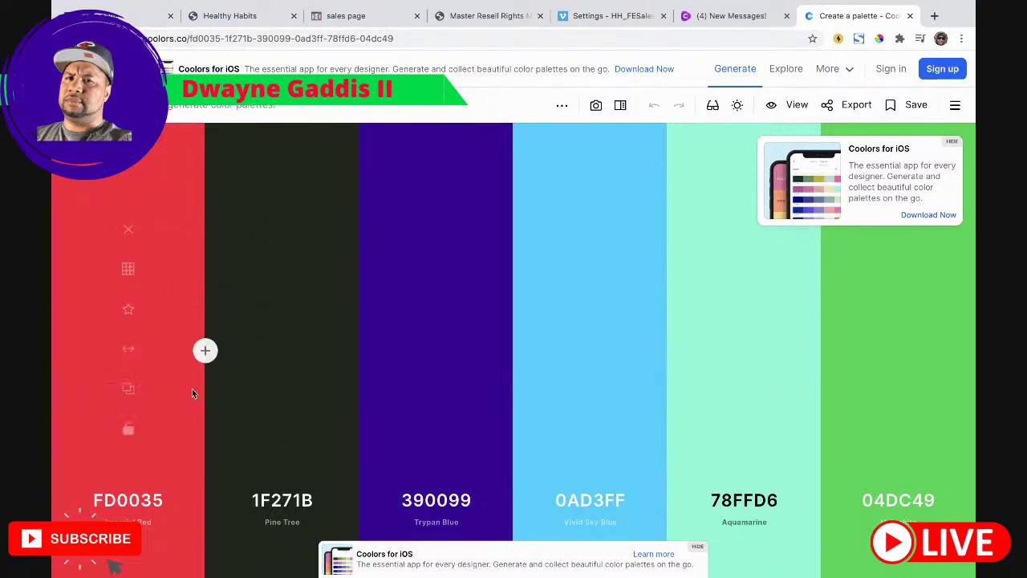
Step: Hide the Coolors for iOS promos and generate random palettes until one offers dark blue 1C3144, red D00000 and yellow FFBA08
key("space")
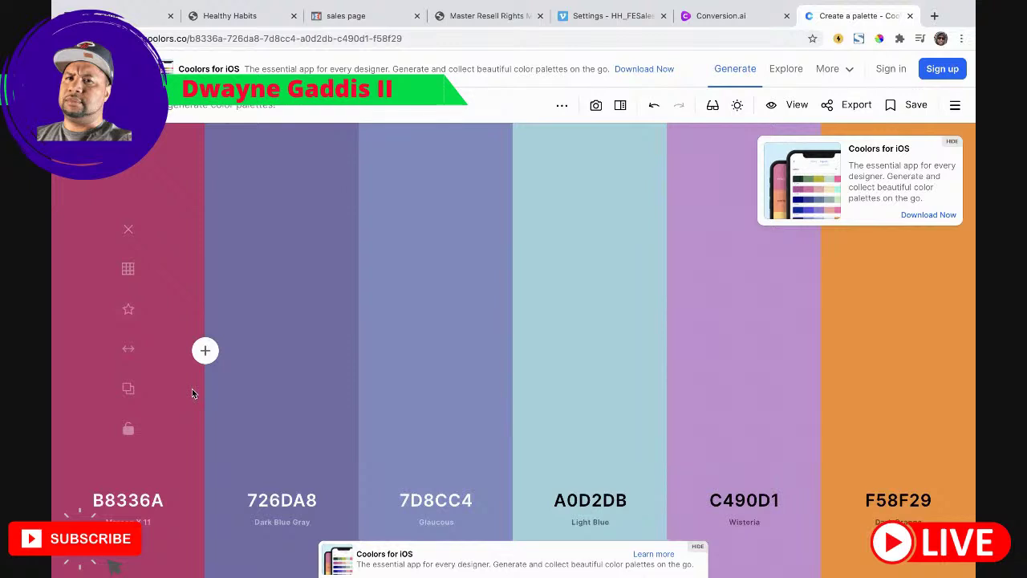
key("space")
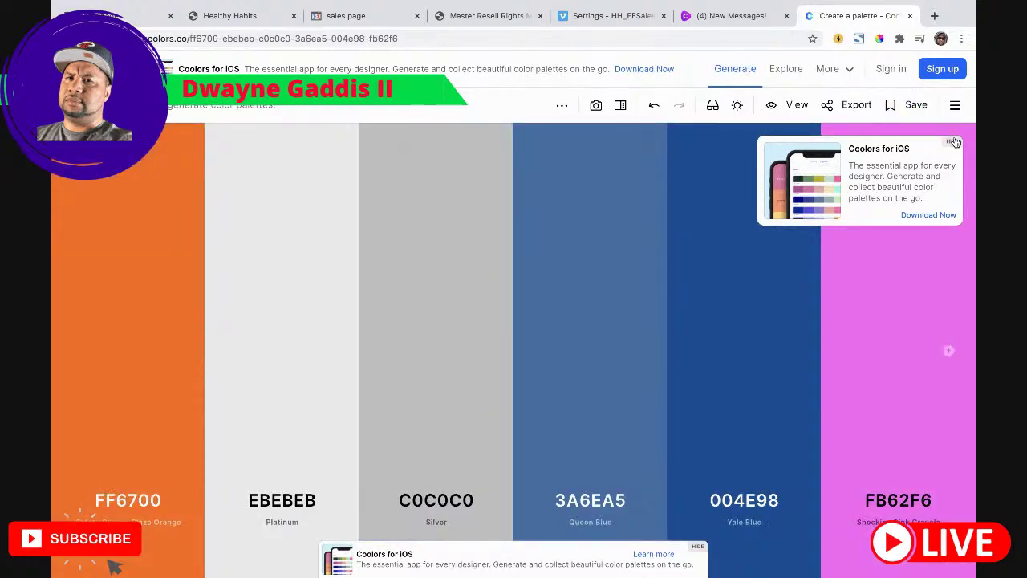
left_click(952, 141)
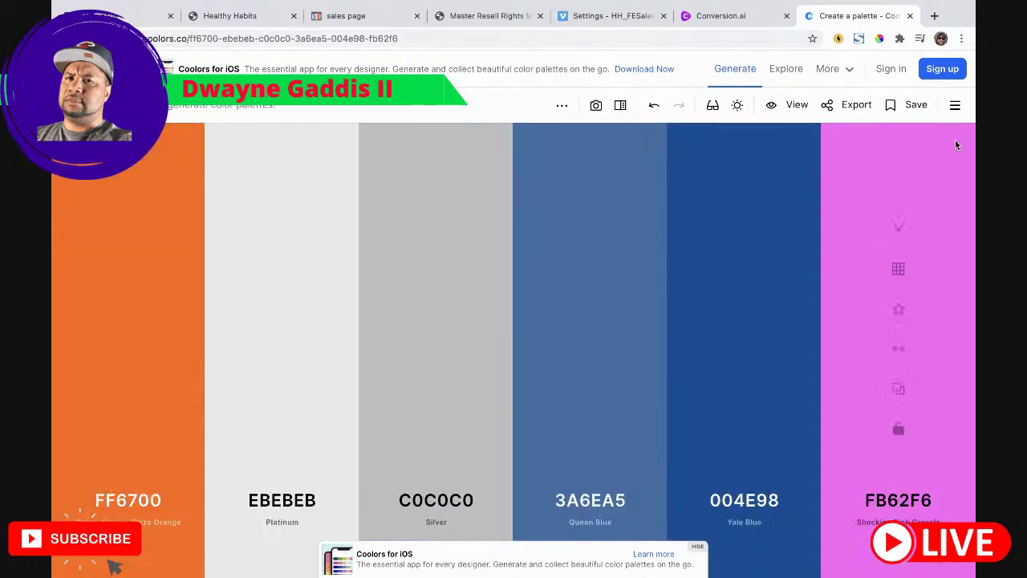
left_click(697, 547)
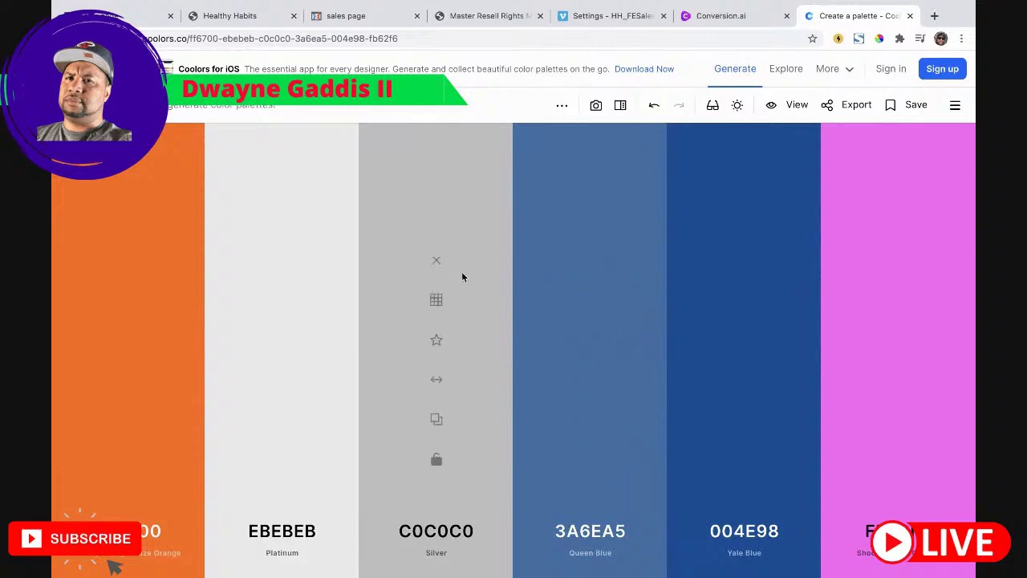
key("space")
key("space")
key("space")
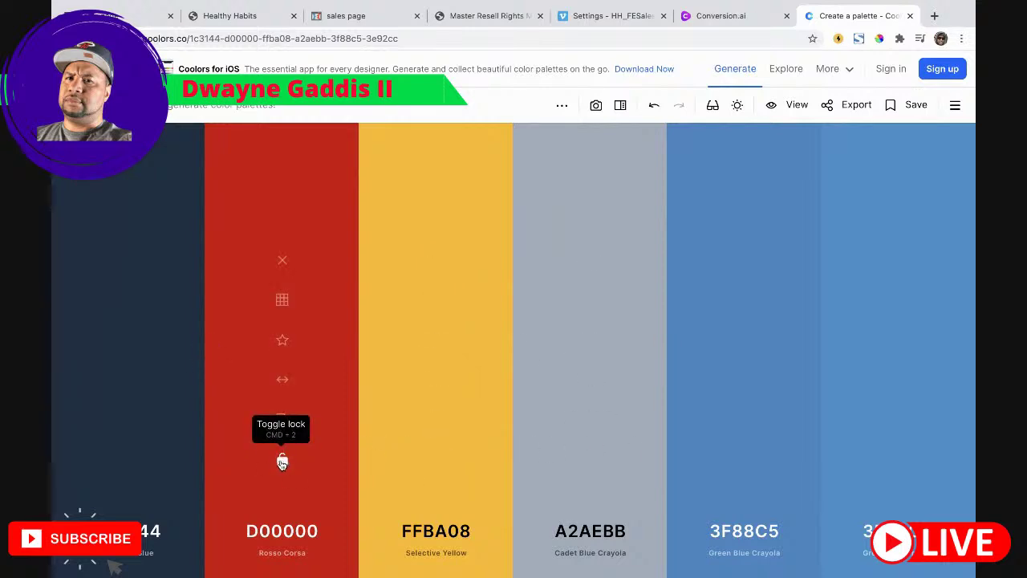
Step: Lock the colors D00000, 1C3144 and FFBA08 and regenerate the three remaining palette colors
left_click(282, 461)
left_click(129, 459)
left_click(436, 460)
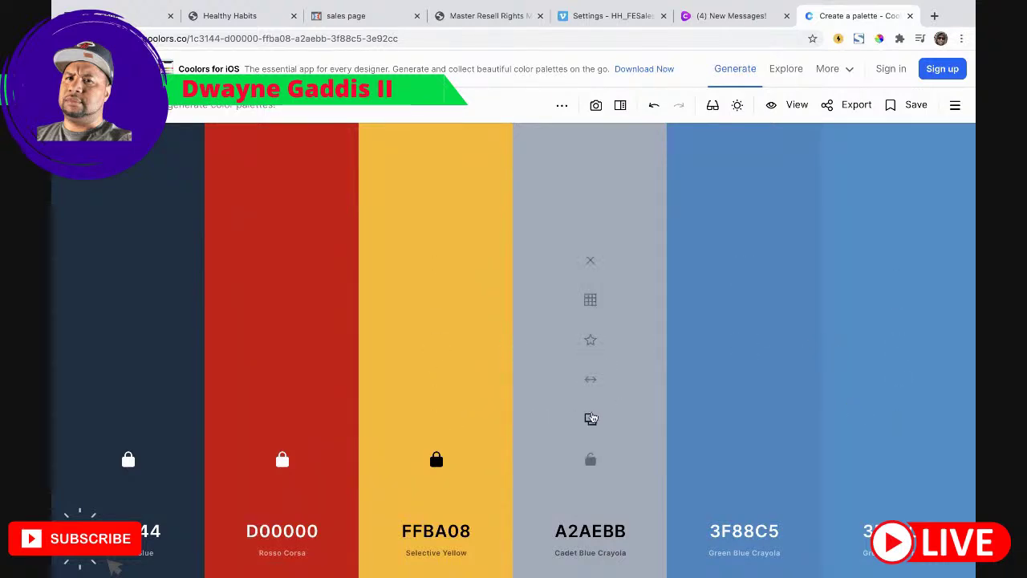
key("space")
key("space")
key("space")
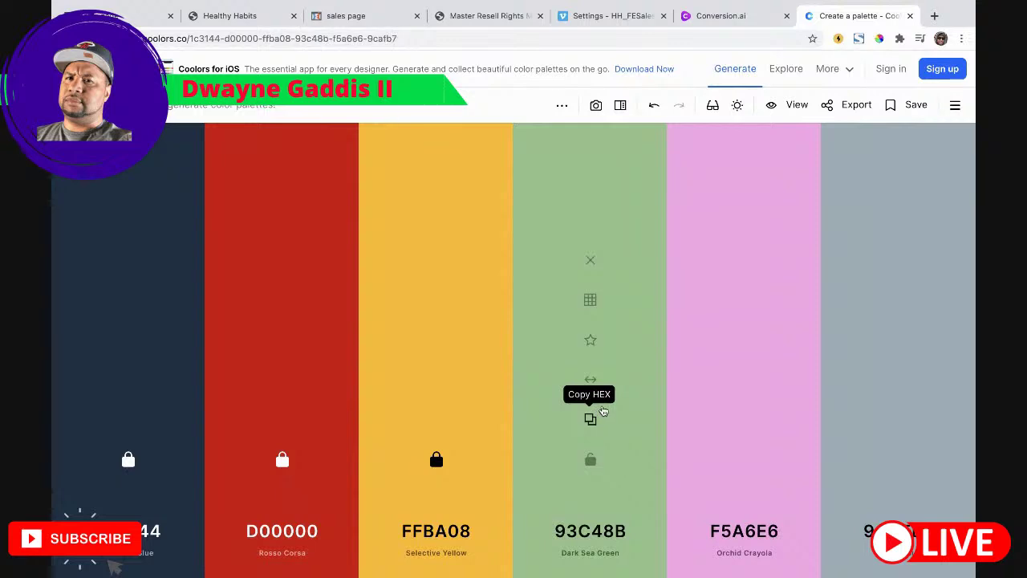
key("space")
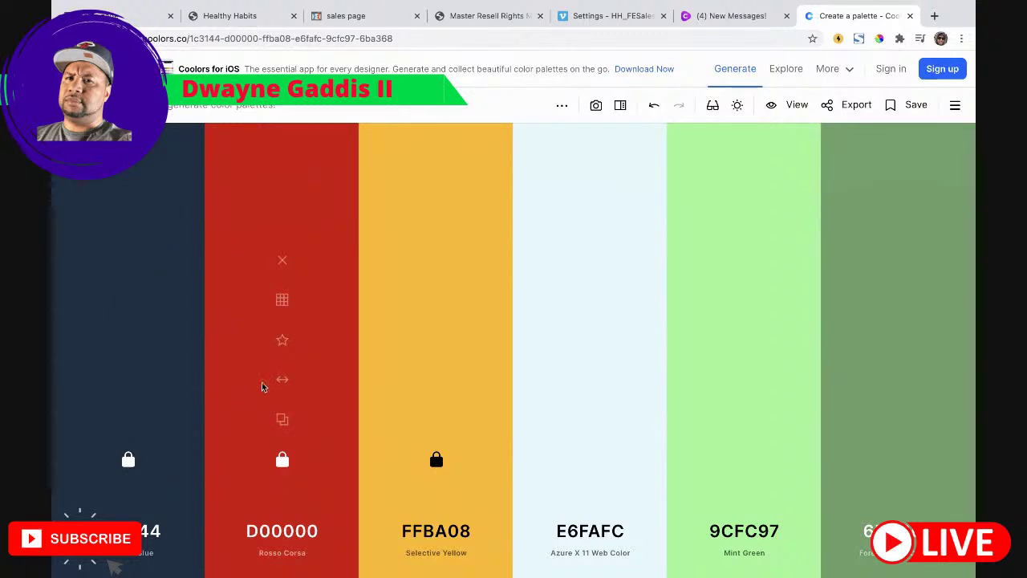
Step: Copy the red hex code D00000 and apply it as the bold color of the Create A Better Lifestyle paragraph in ClickFunnels
left_click(281, 423)
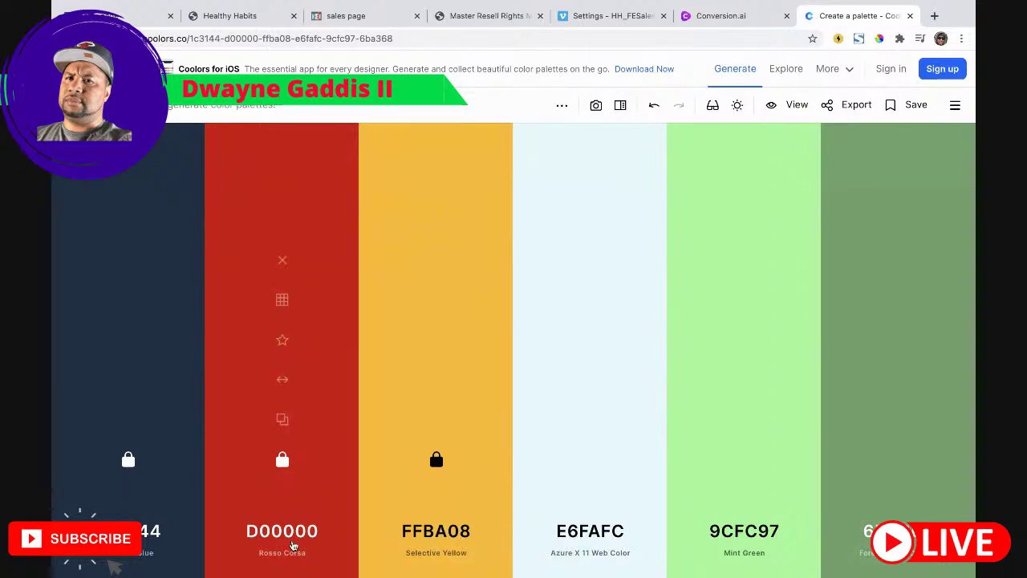
left_click(290, 533)
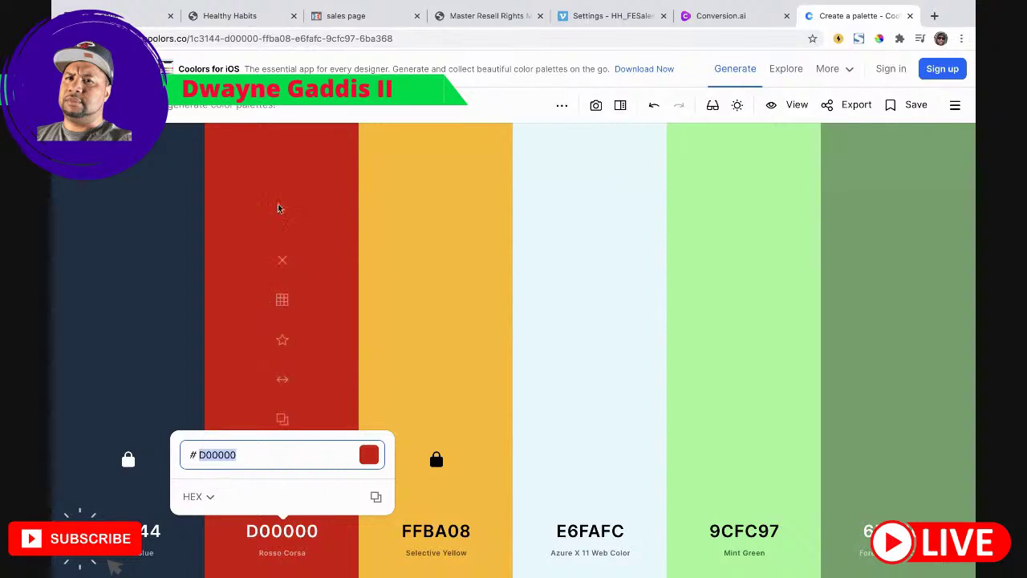
mouse_move(165, 8)
left_click(120, 49)
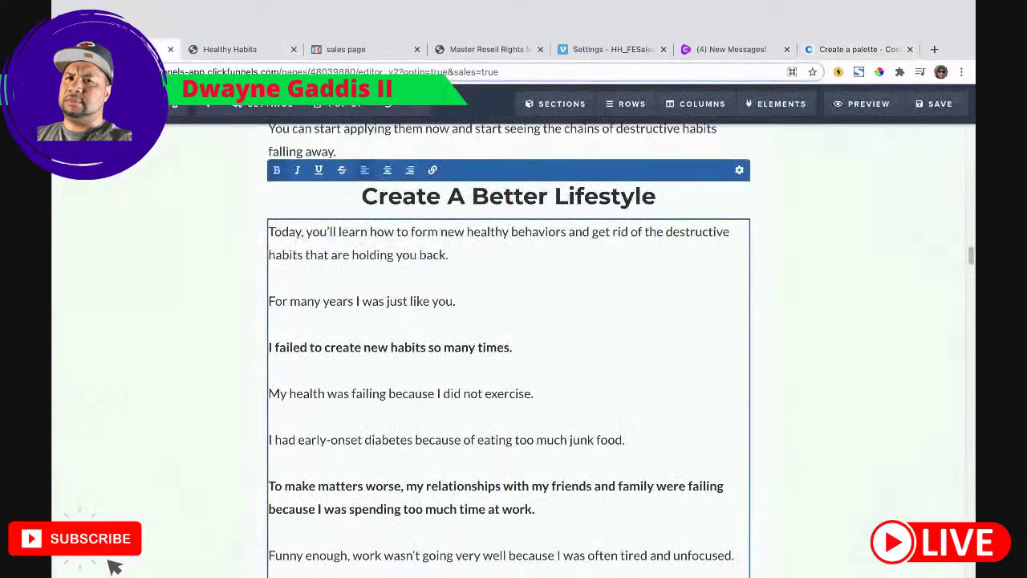
left_click(740, 138)
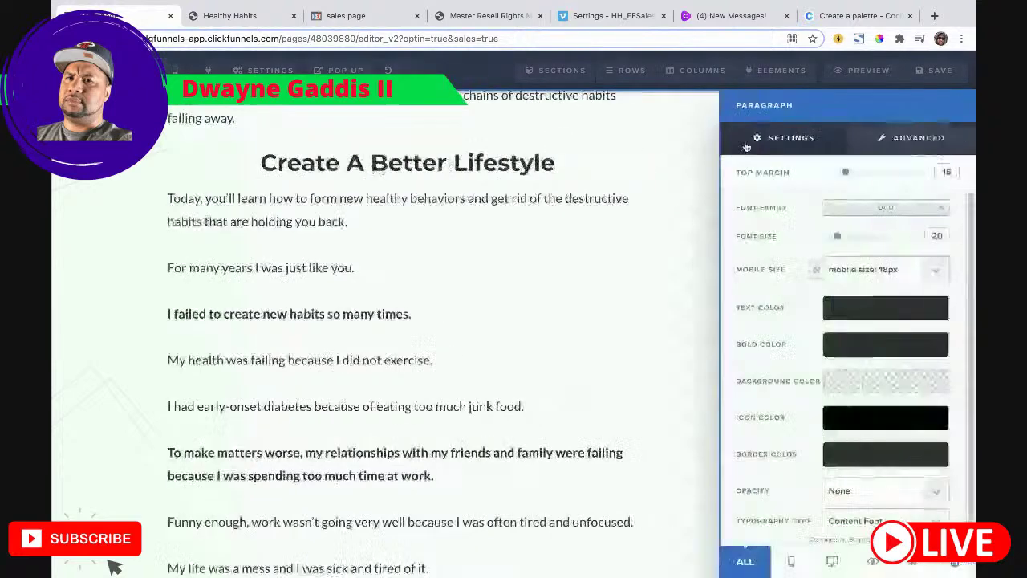
left_click(882, 343)
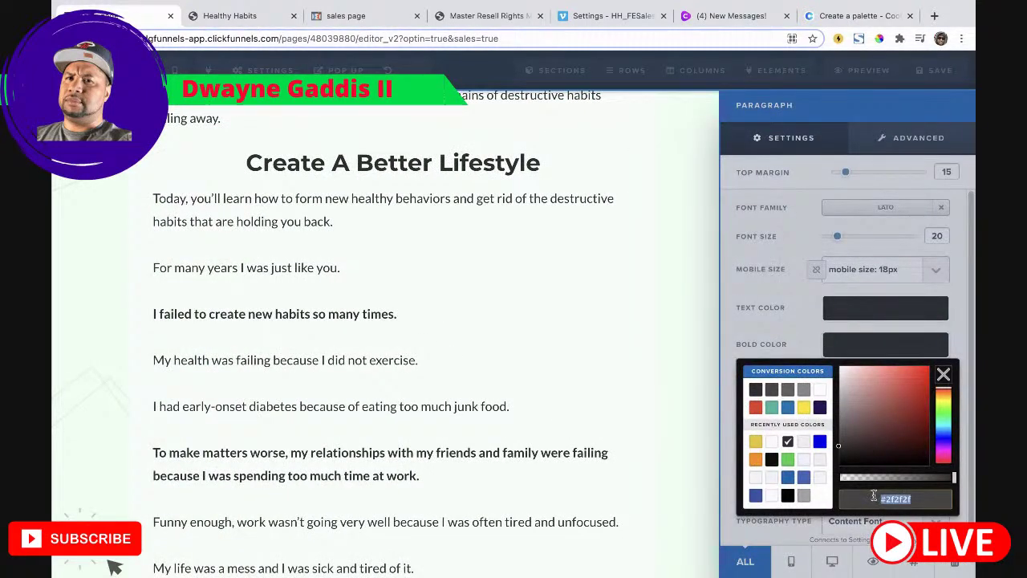
key("ctrl+v")
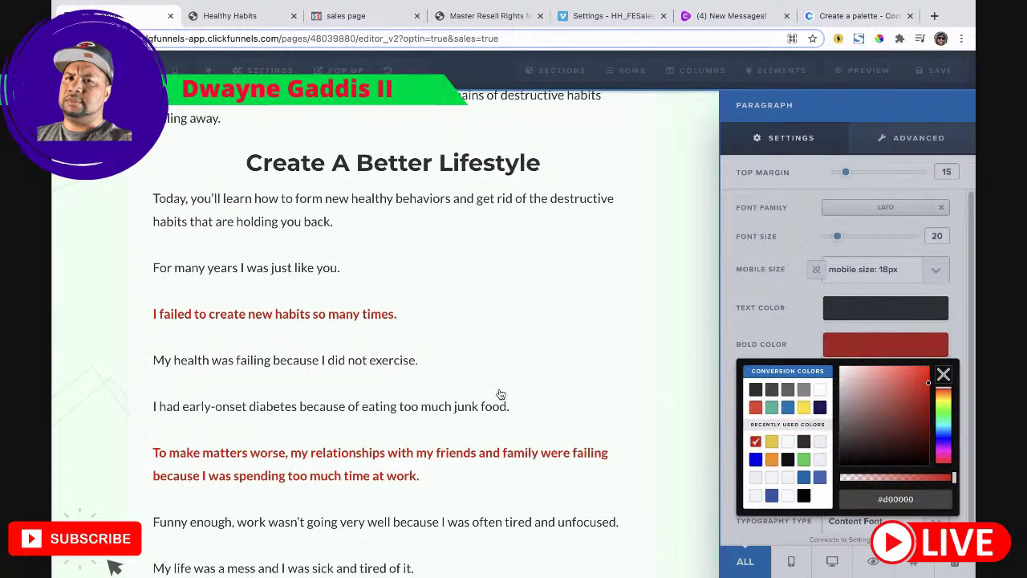
Step: Set the Create A Better Lifestyle paragraph's bold color to #101010 and close its settings
left_click(794, 461)
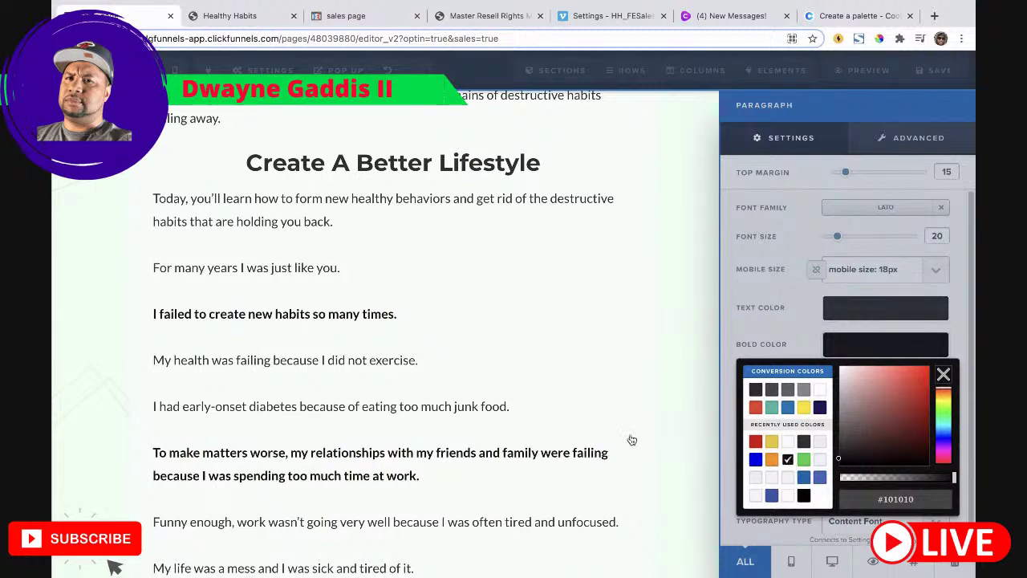
left_click(437, 368)
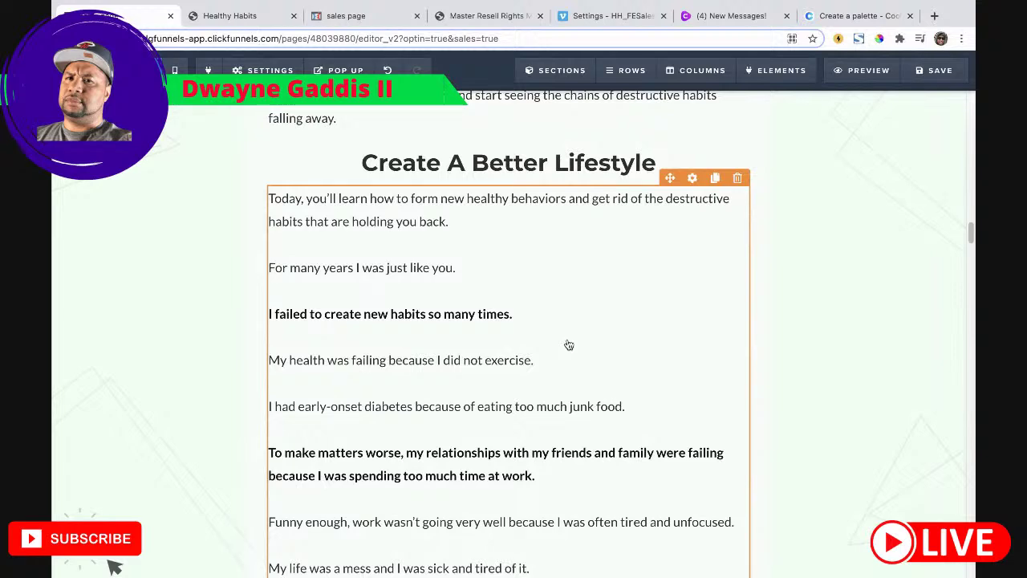
Step: Check the end of the Create A Better Lifestyle text down to the Uncover The Secrets heading and save the page
scroll(576, 342, "down", 10)
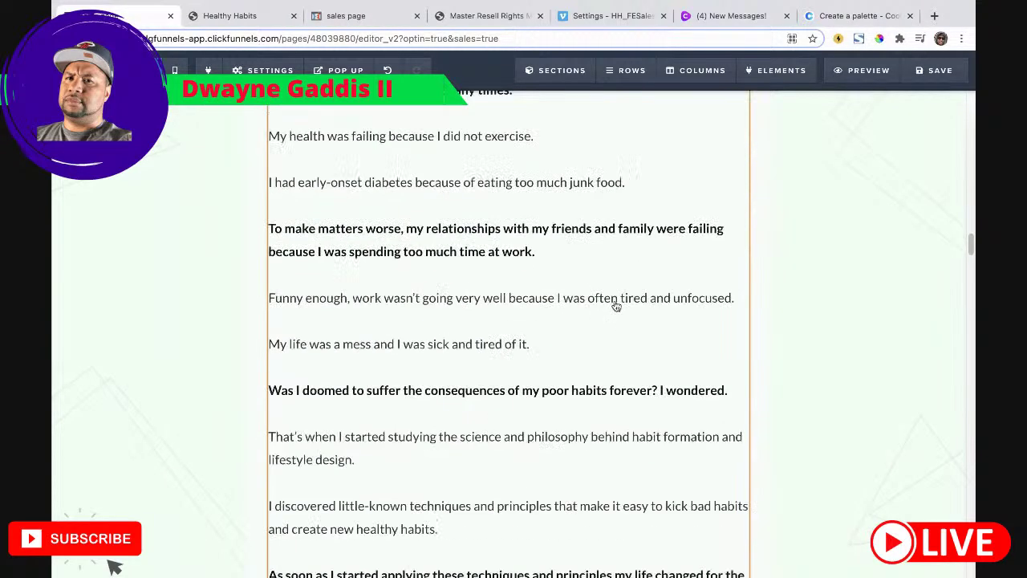
scroll(623, 320, "down", 4)
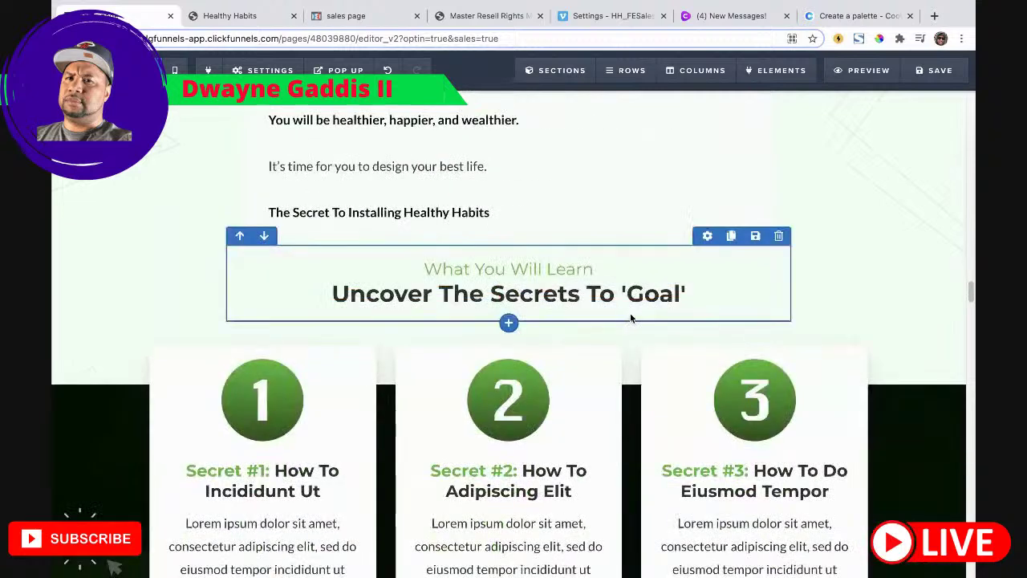
scroll(610, 317, "up", 2)
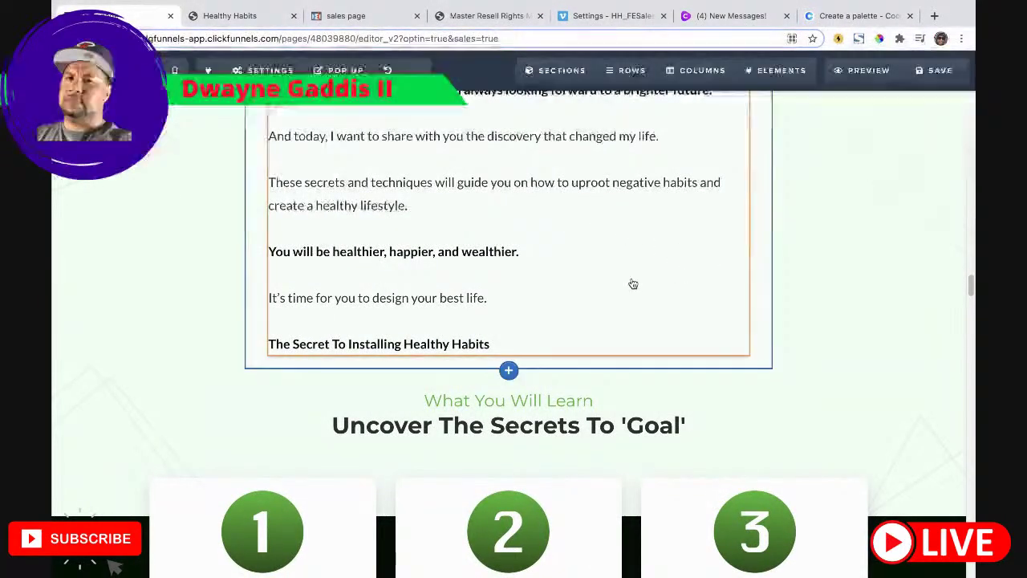
scroll(633, 285, "down", 1)
scroll(562, 296, "up", 1)
scroll(572, 305, "down", 3)
scroll(566, 303, "up", 2)
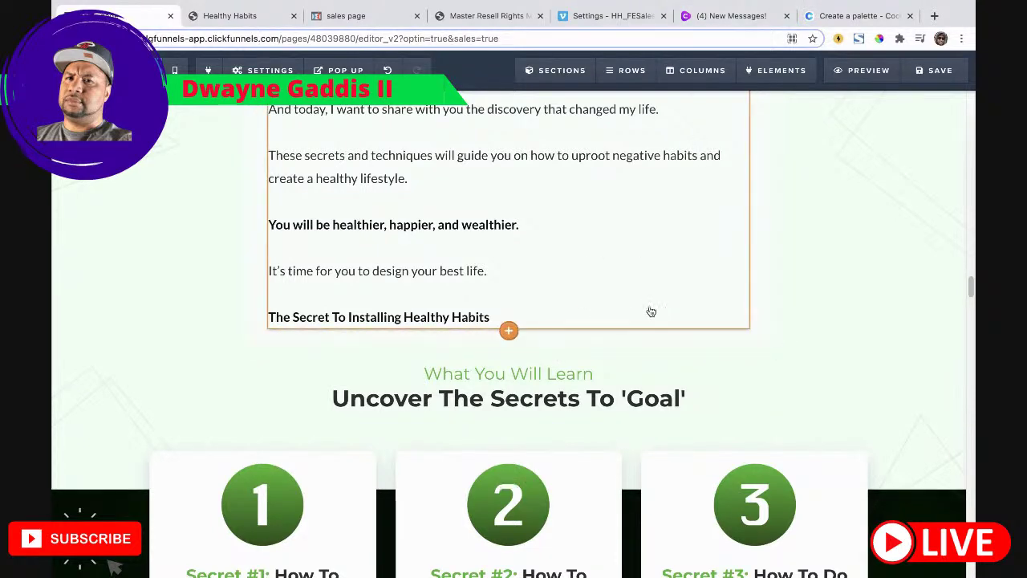
scroll(626, 337, "up", 1)
scroll(594, 332, "down", 3)
scroll(618, 335, "up", 2)
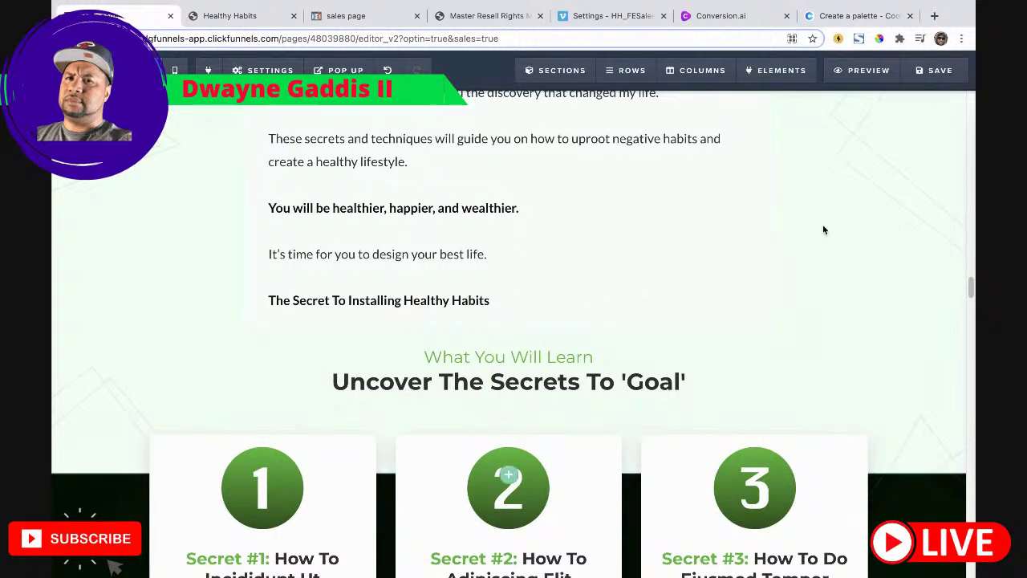
left_click(936, 71)
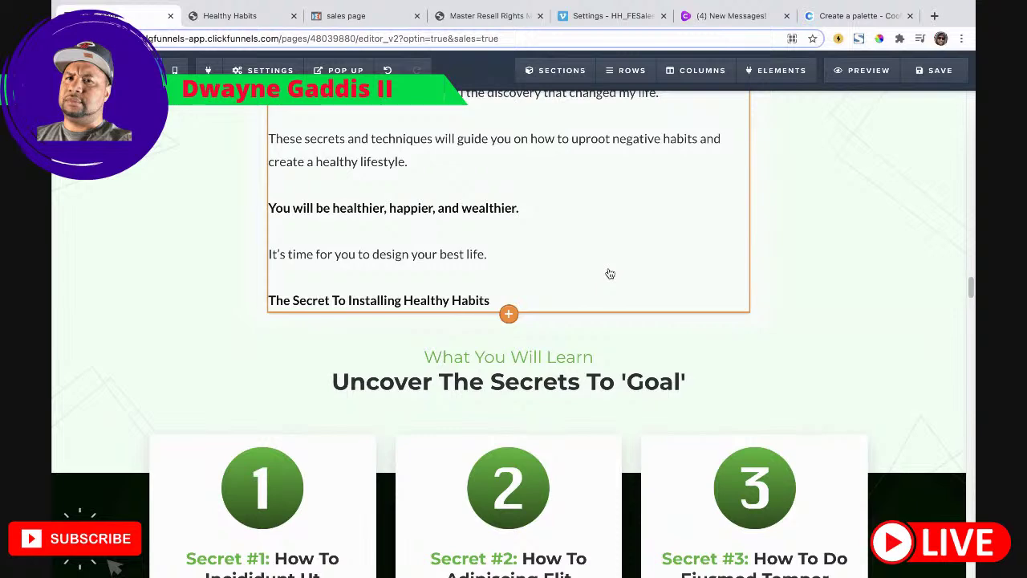
Step: Switch to the Healthy Habits source page and find the Introducing Healthy Habits section with the product images
left_click(230, 15)
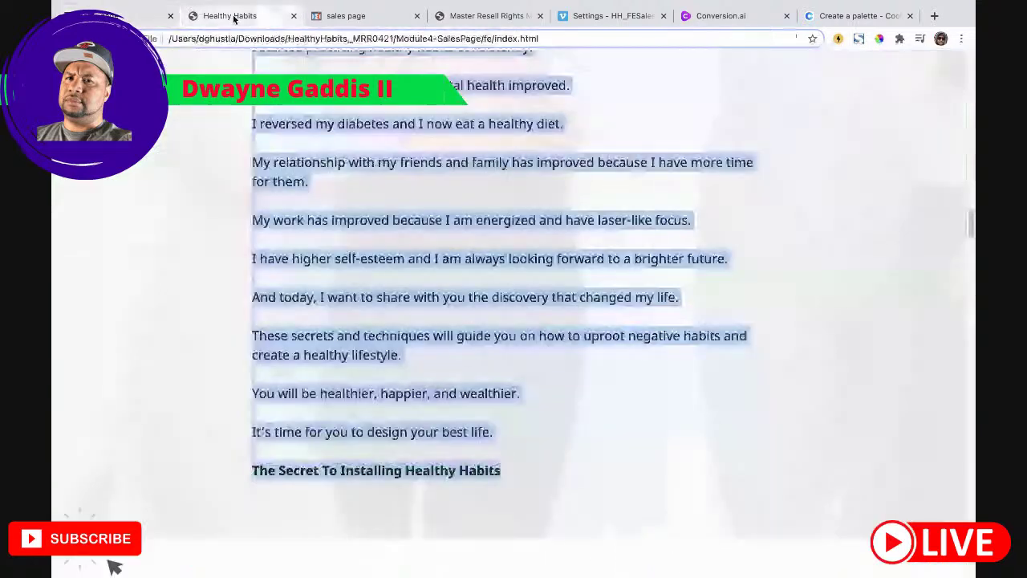
scroll(466, 290, "down", 3)
scroll(466, 290, "down", 4)
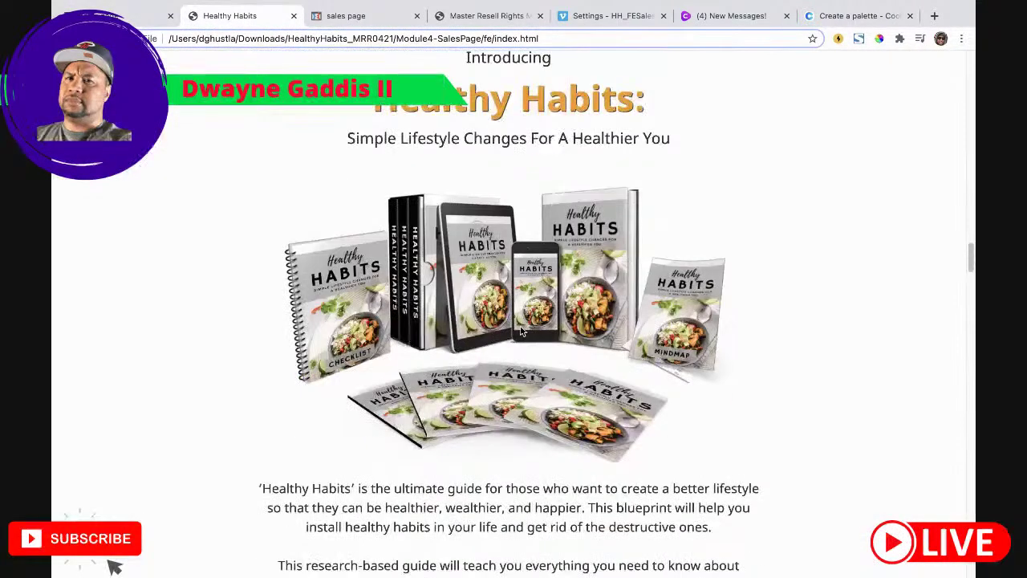
Step: Switch to ClickFunnels and examine the template's remaining sections, from the Uncover The Secrets heading down to the Here's What You Get offer
scroll(520, 329, "up", 4)
scroll(504, 339, "down", 2)
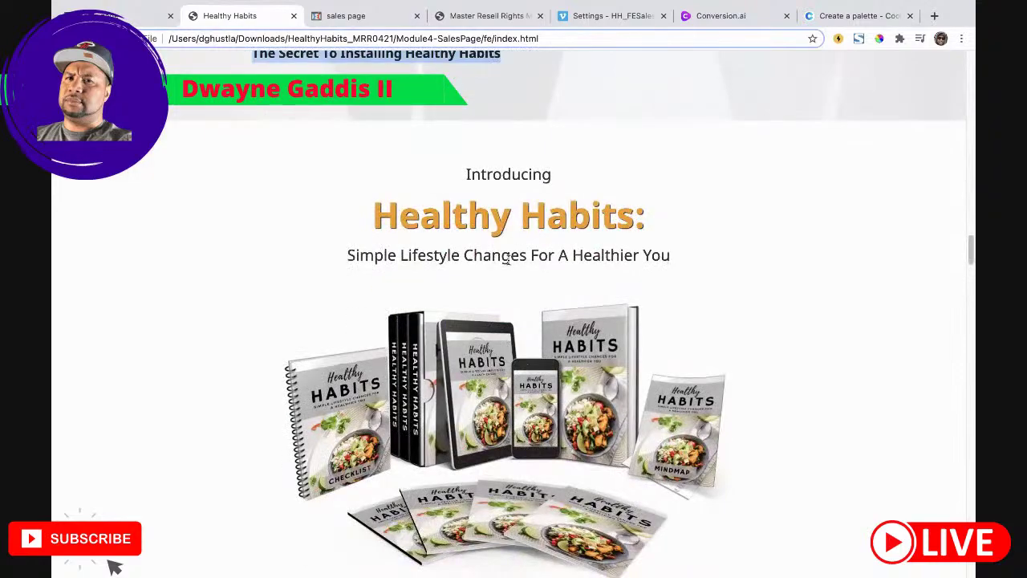
left_click(120, 15)
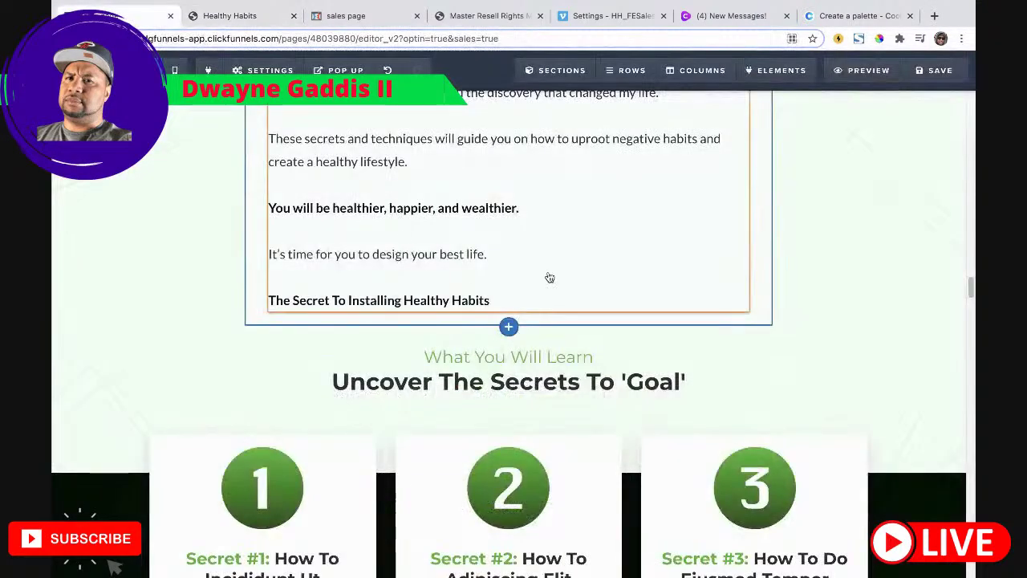
scroll(551, 280, "down", 3)
scroll(539, 257, "up", 3)
scroll(536, 275, "down", 11)
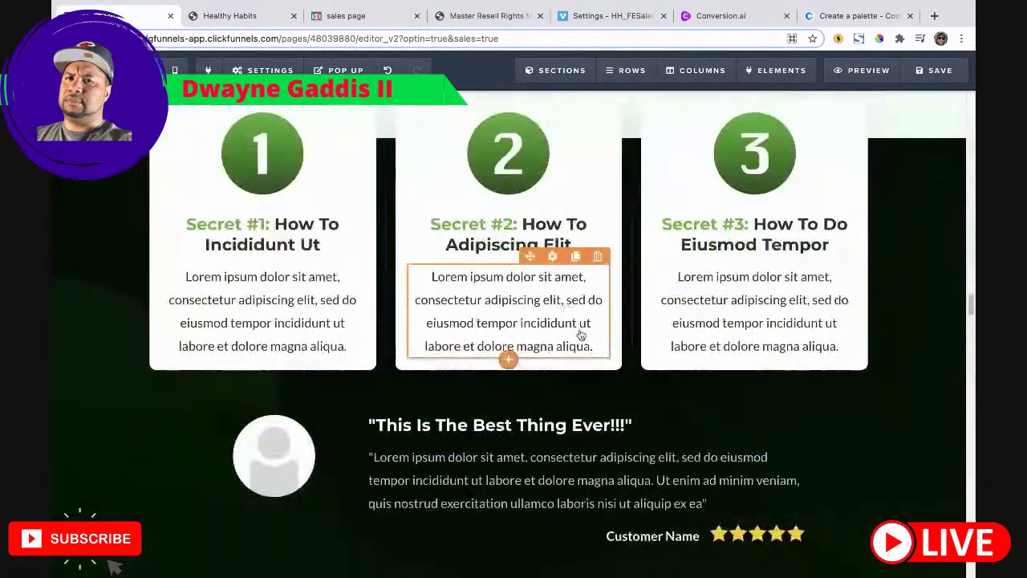
scroll(589, 347, "down", 14)
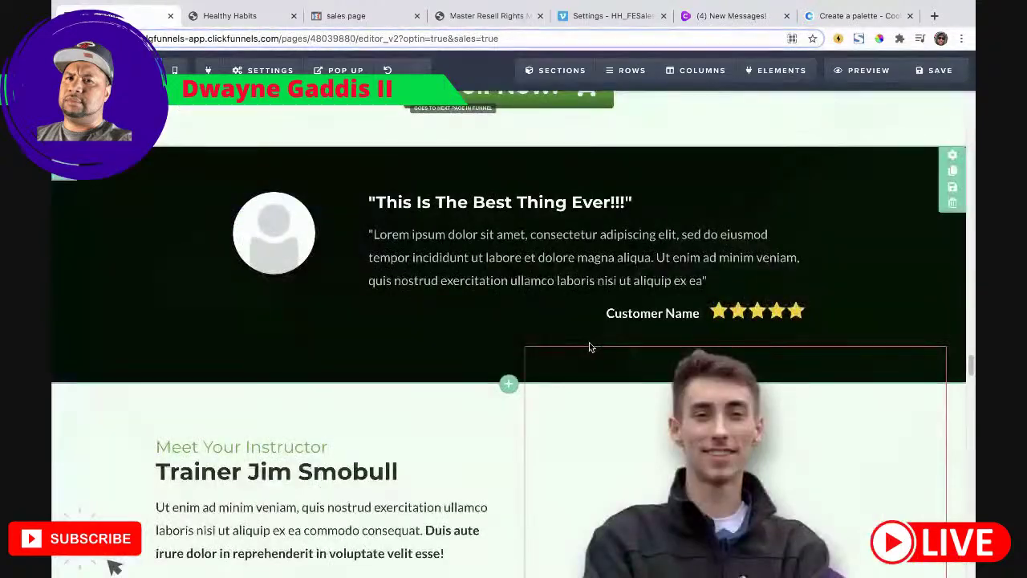
scroll(591, 348, "down", 12)
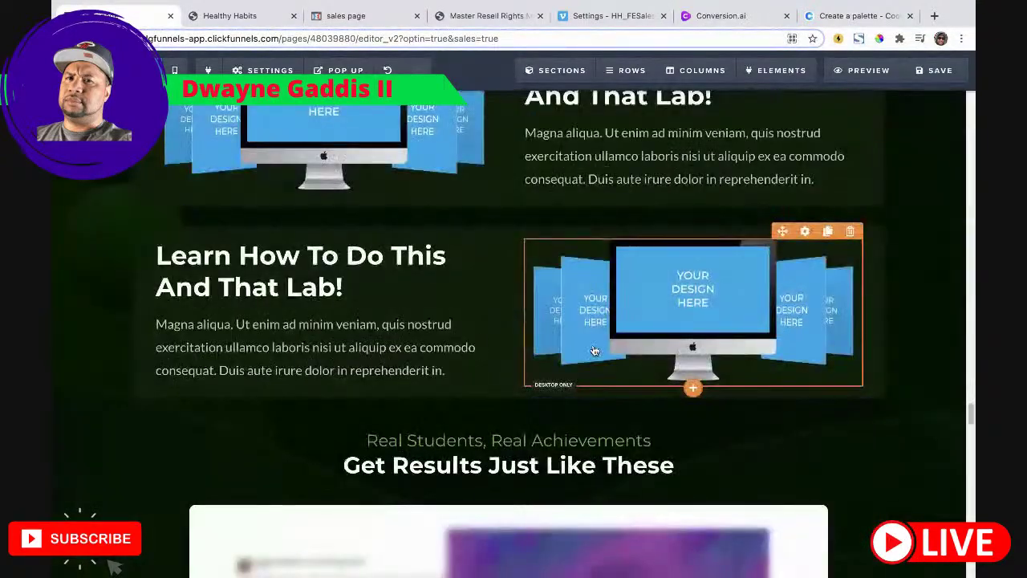
scroll(594, 350, "down", 10)
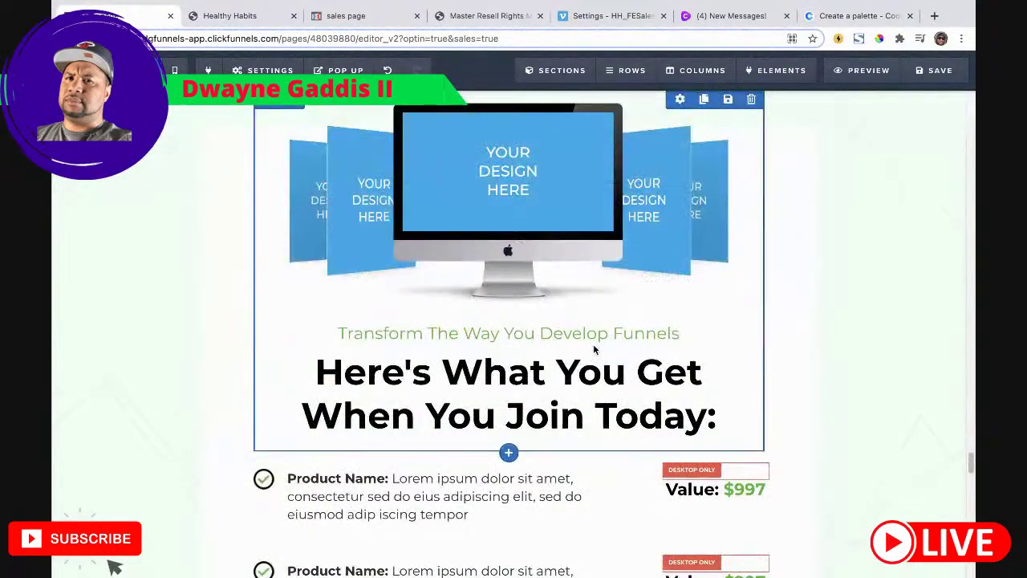
scroll(596, 350, "up", 4)
scroll(596, 352, "up", 7)
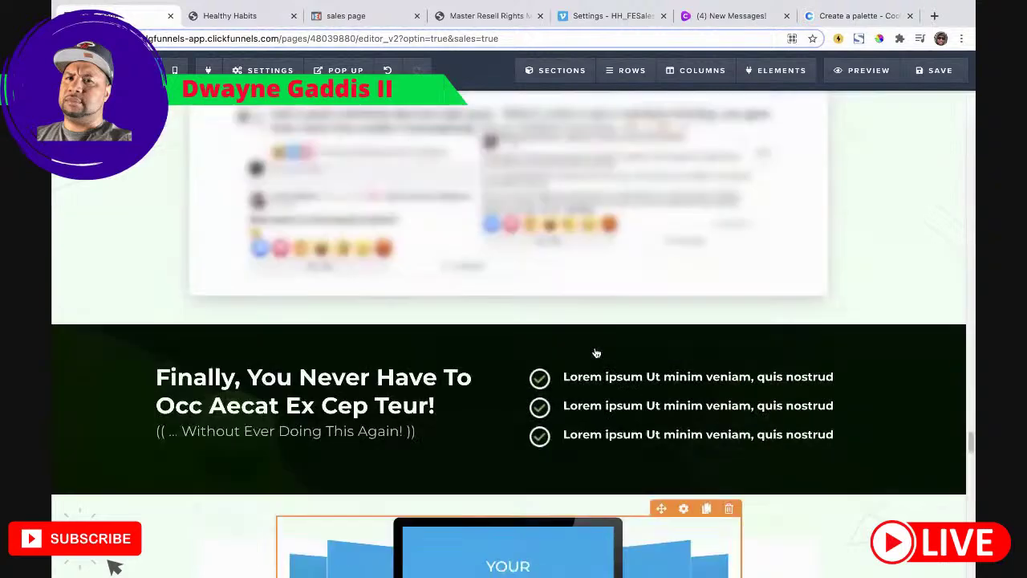
scroll(596, 353, "up", 10)
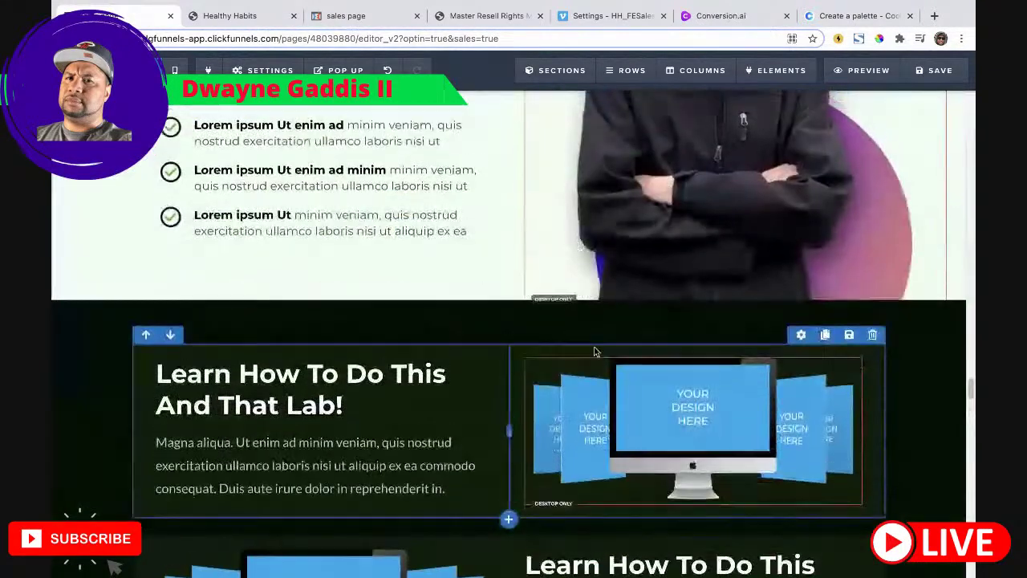
scroll(594, 350, "down", 15)
scroll(593, 349, "up", 3)
scroll(594, 351, "up", 8)
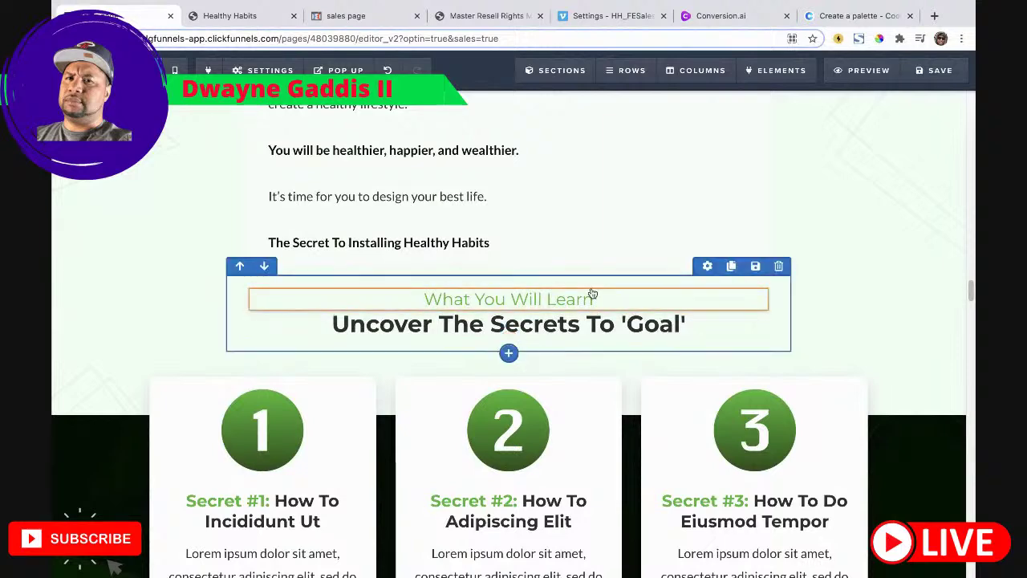
scroll(541, 325, "down", 1)
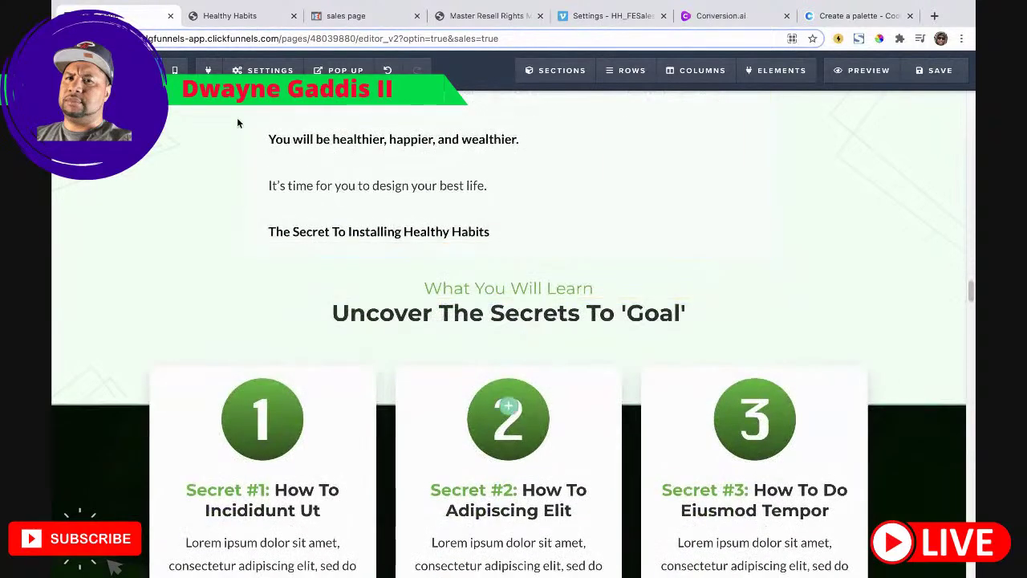
Step: Replace the Uncover The Secrets heading with "The Powerful Practices That You'll Learn In This Life-Changing Guide", copied from the Healthy Habits source page
left_click(254, 17)
scroll(511, 340, "down", 5)
scroll(511, 340, "down", 4)
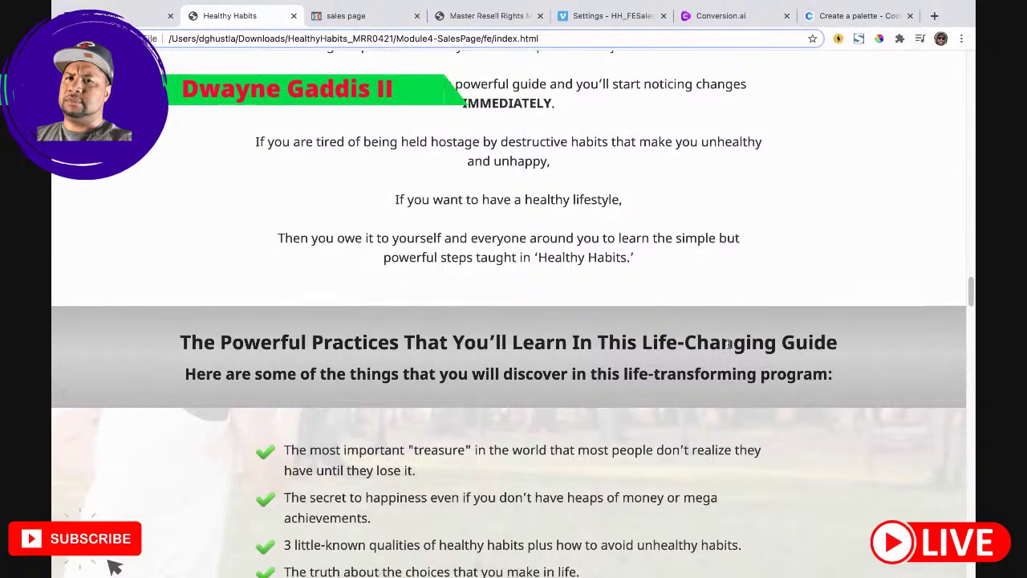
left_click_drag(846, 344, 203, 345)
key("ctrl+c")
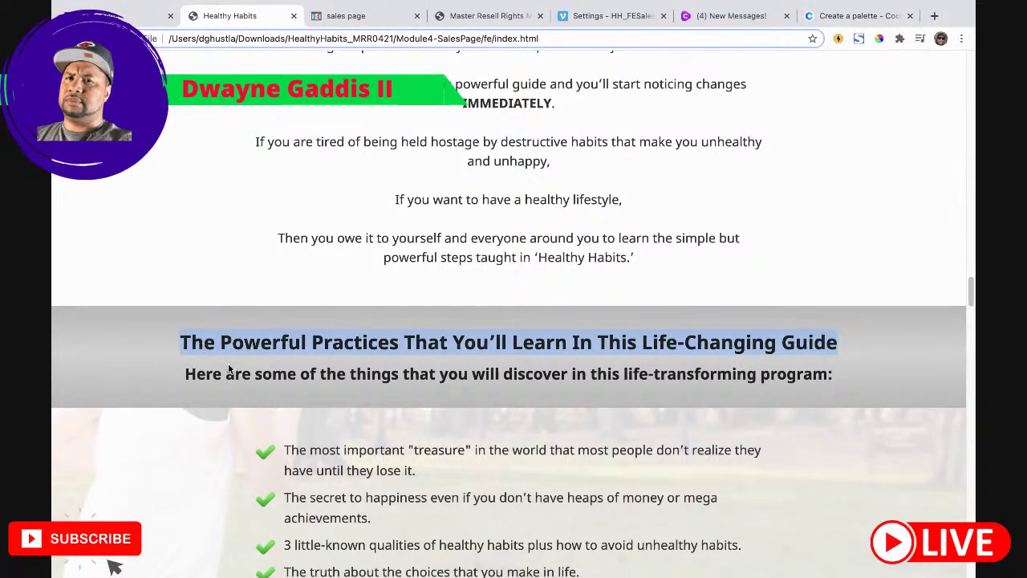
left_click(124, 10)
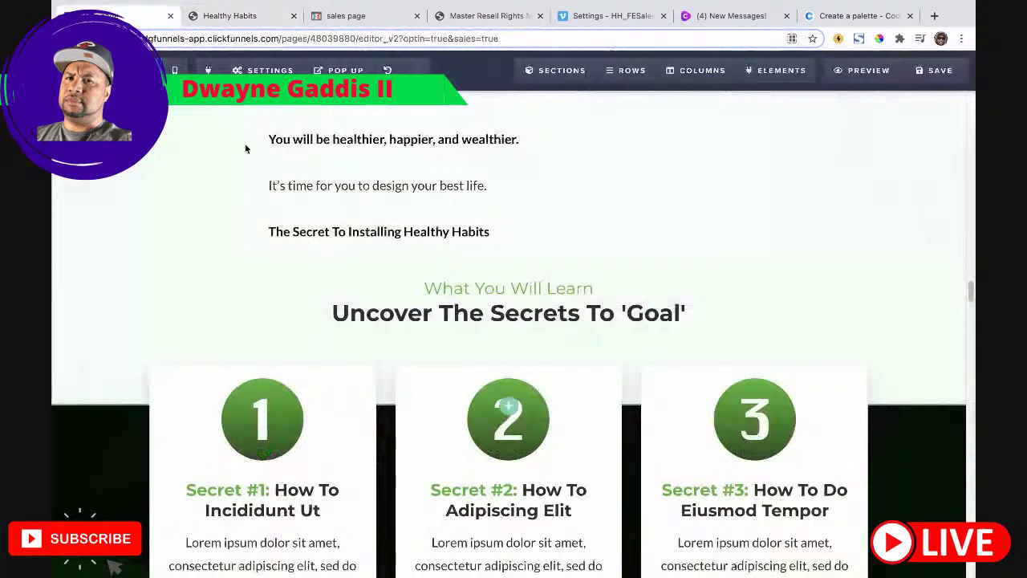
double_click(600, 313)
triple_click(600, 313)
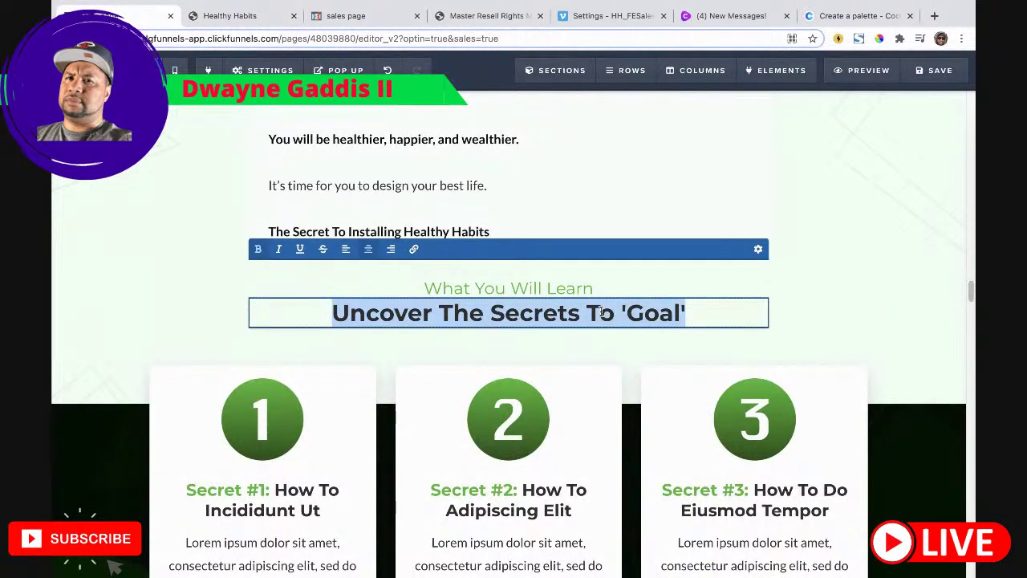
key("ctrl+v")
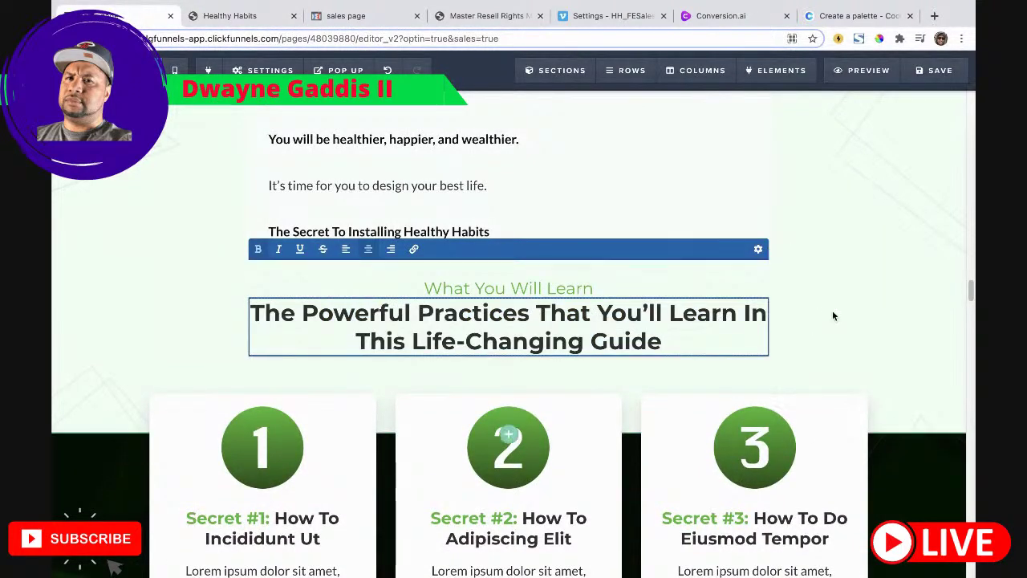
left_click(789, 310)
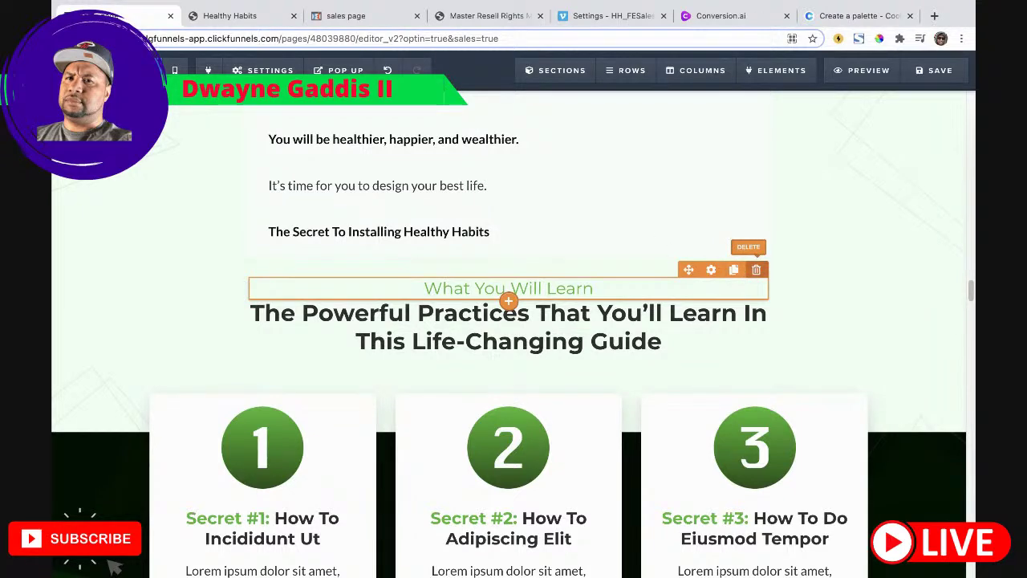
Step: Copy the source page's first bullet, about the most important "treasure", and replace the Secret #1 card's placeholder description with it
left_click(216, 18)
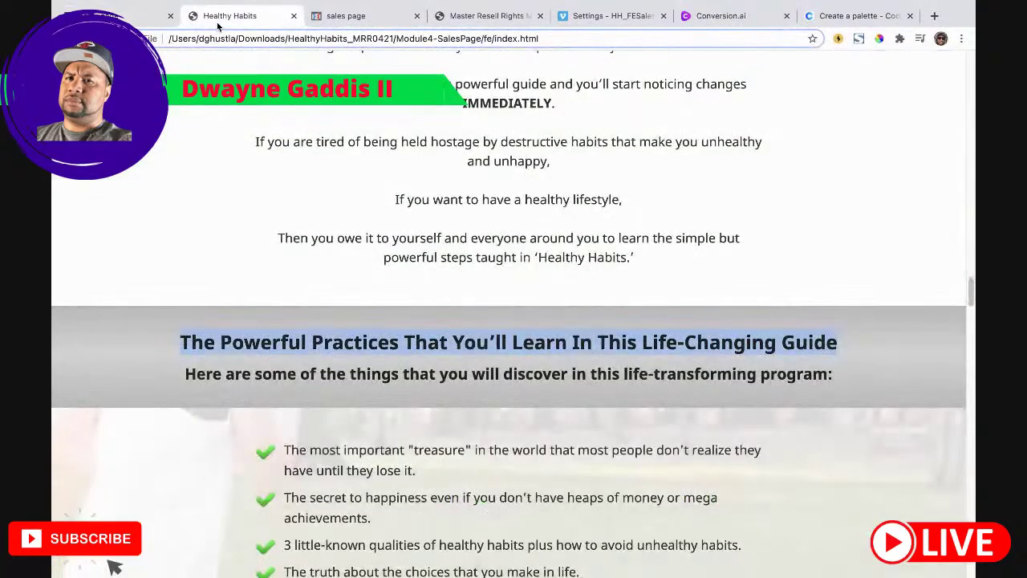
scroll(406, 406, "down", 4)
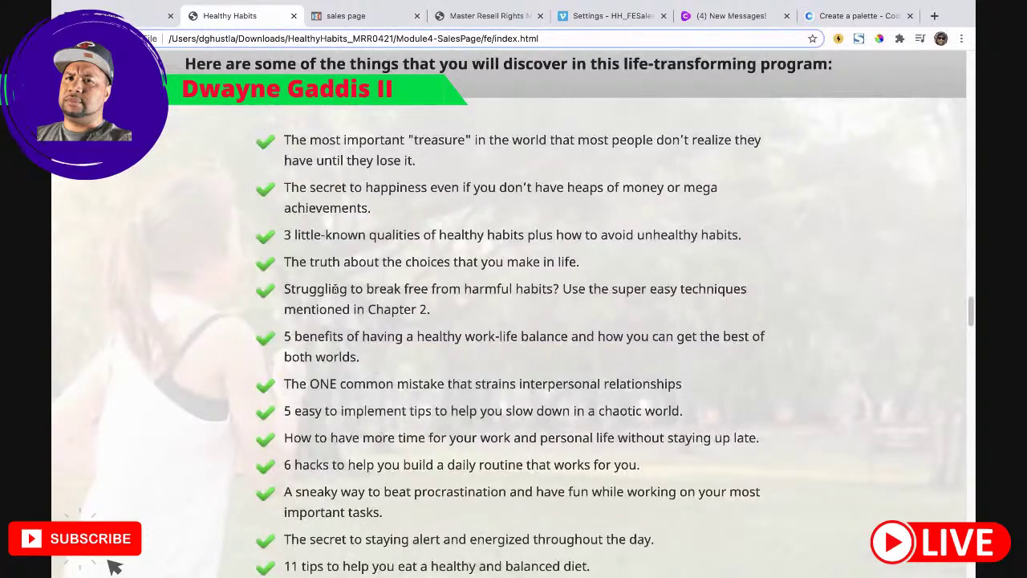
left_click_drag(416, 161, 284, 140)
key("super+c")
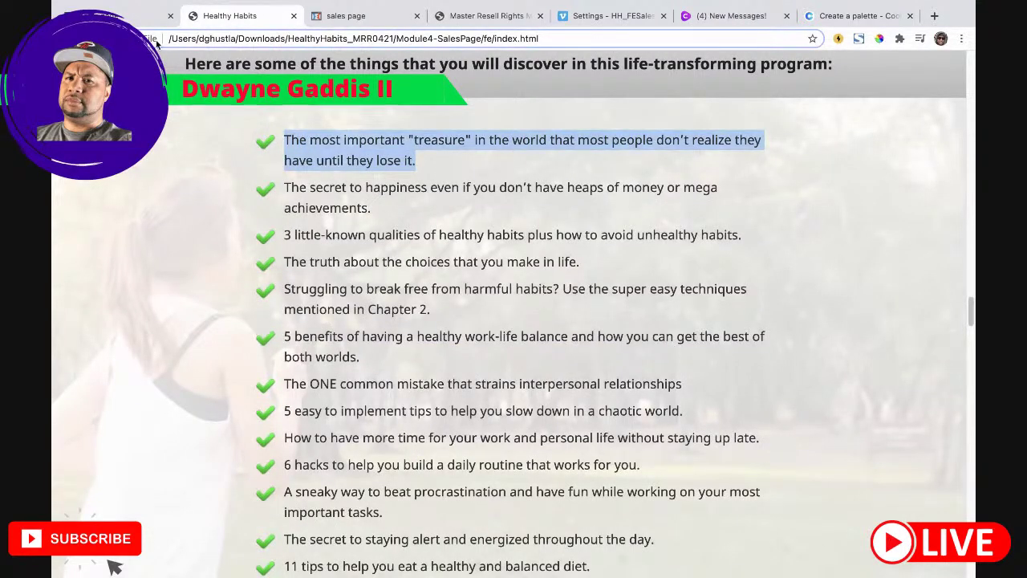
left_click(132, 16)
scroll(256, 337, "down", 4)
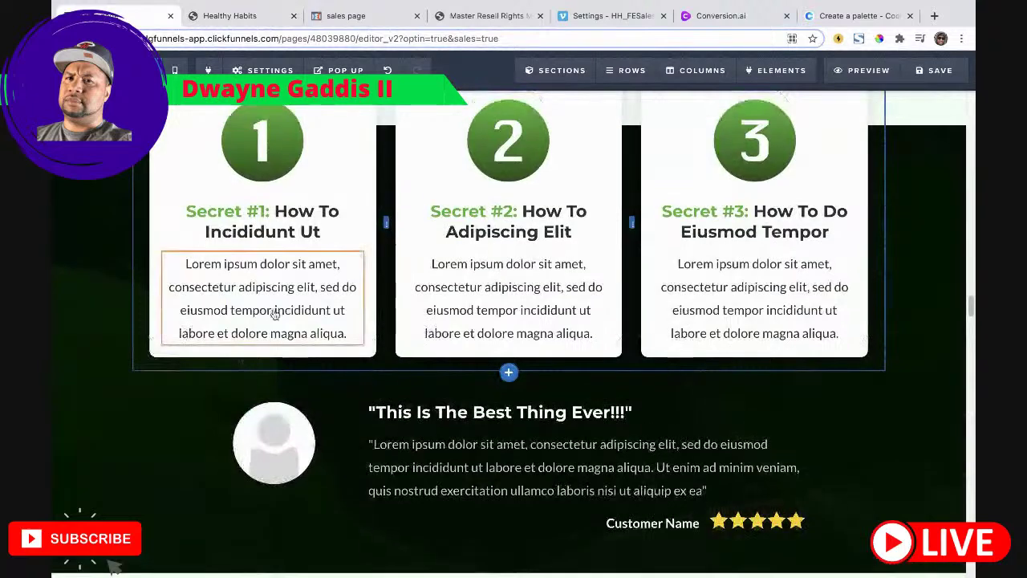
triple_click(287, 284)
key("super+v")
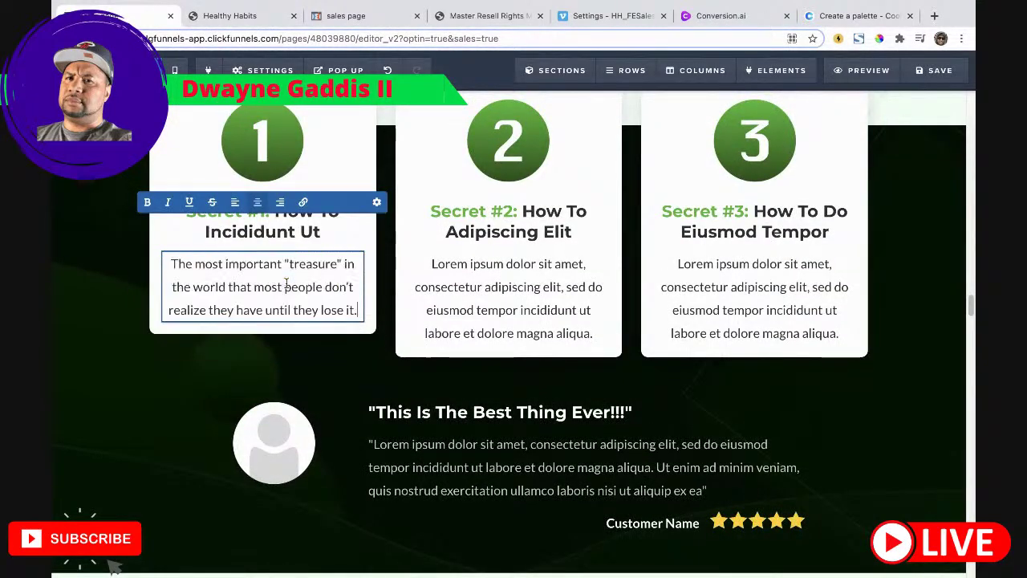
scroll(293, 296, "up", 1)
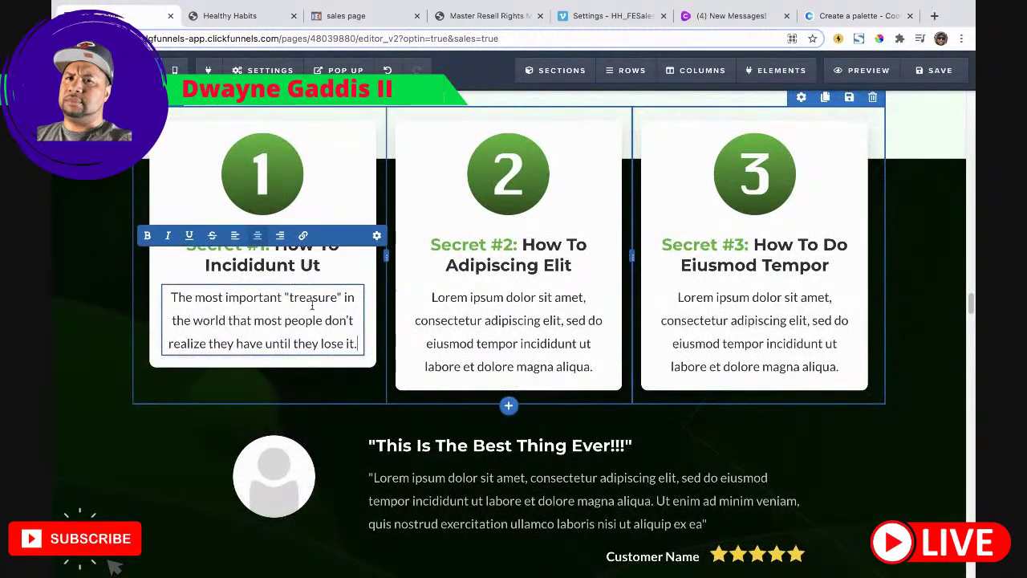
left_click_drag(358, 343, 171, 301)
scroll(240, 289, "up", 1)
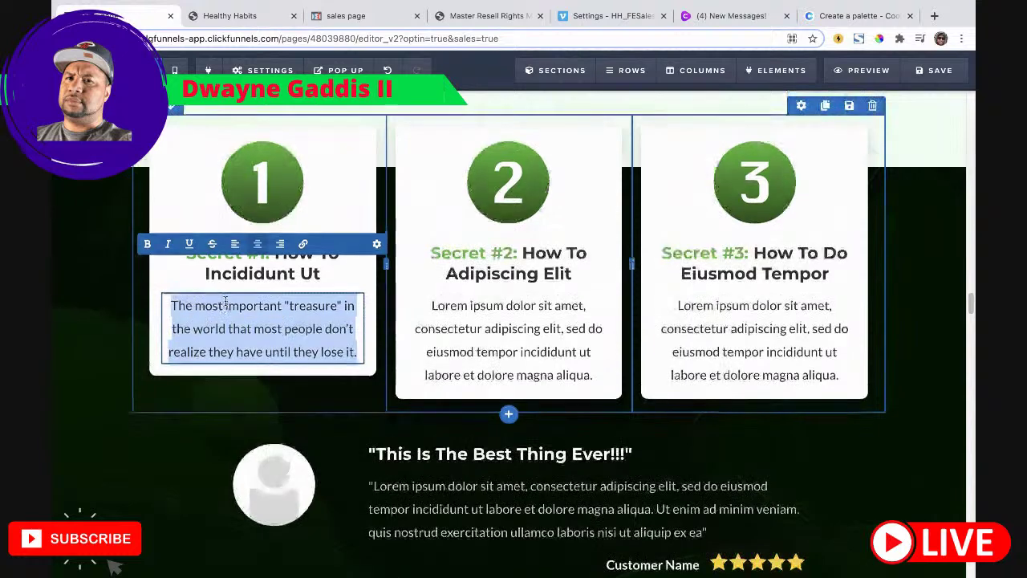
Step: Delete "How To Incididunt Ut" from the first card's heading, keeping only "Secret #1:"
left_click(314, 275)
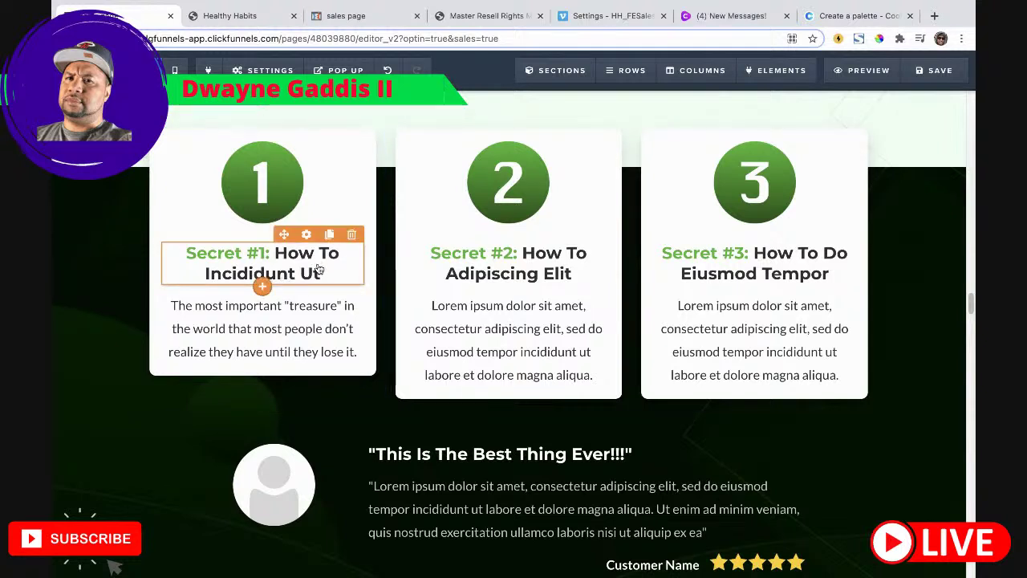
left_click(322, 271)
left_click_drag(322, 270, 273, 252)
key("BackSpace")
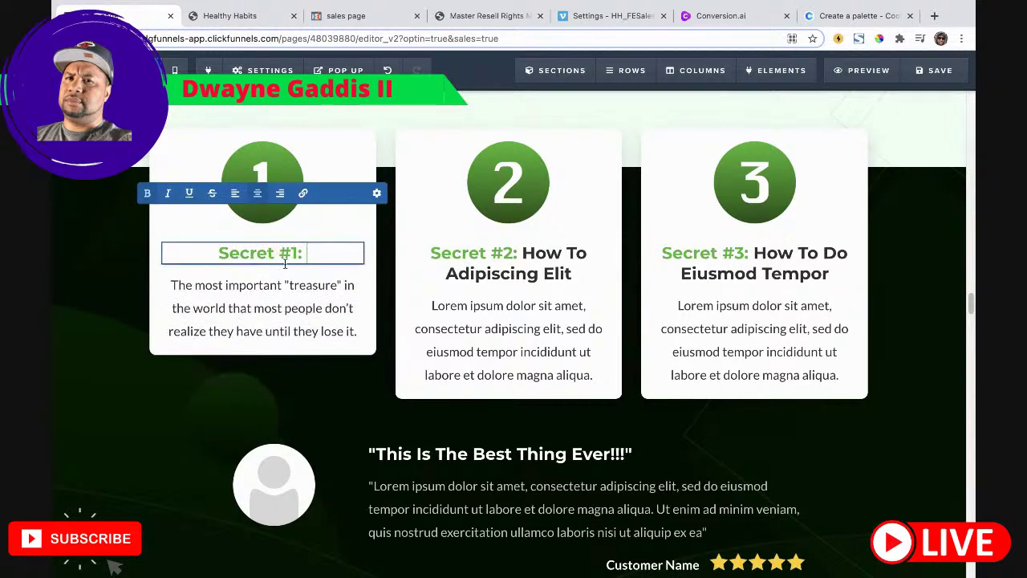
left_click(500, 312)
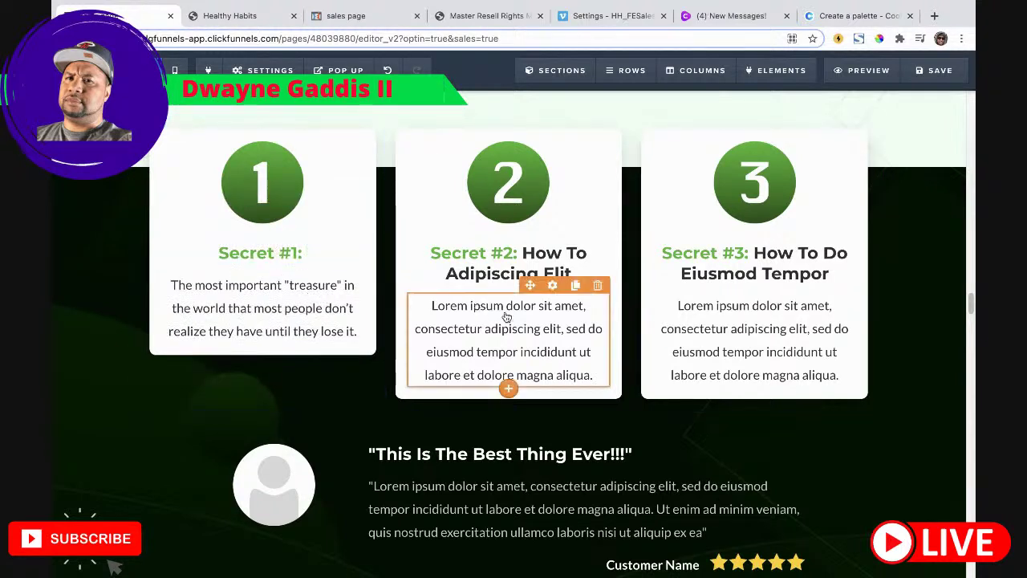
Step: Copy the source page's second bullet, about the secret to happiness, and replace the Secret #2 card's placeholder description with it
left_click(233, 16)
mouse_move(370, 208)
left_mouse_down()
mouse_move(379, 195)
mouse_move(305, 187)
left_mouse_up()
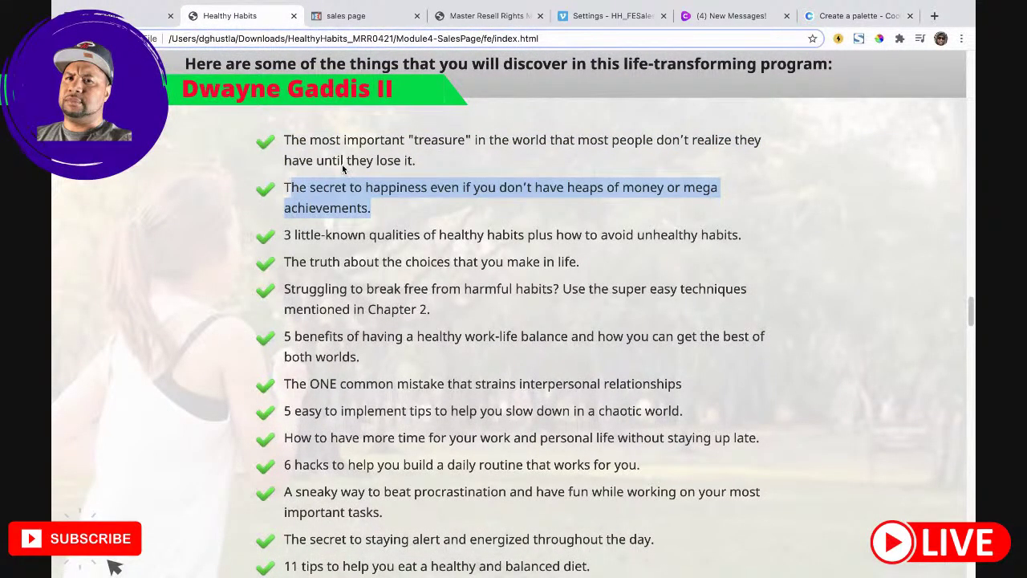
left_click_drag(375, 211, 306, 189)
left_click(128, 16)
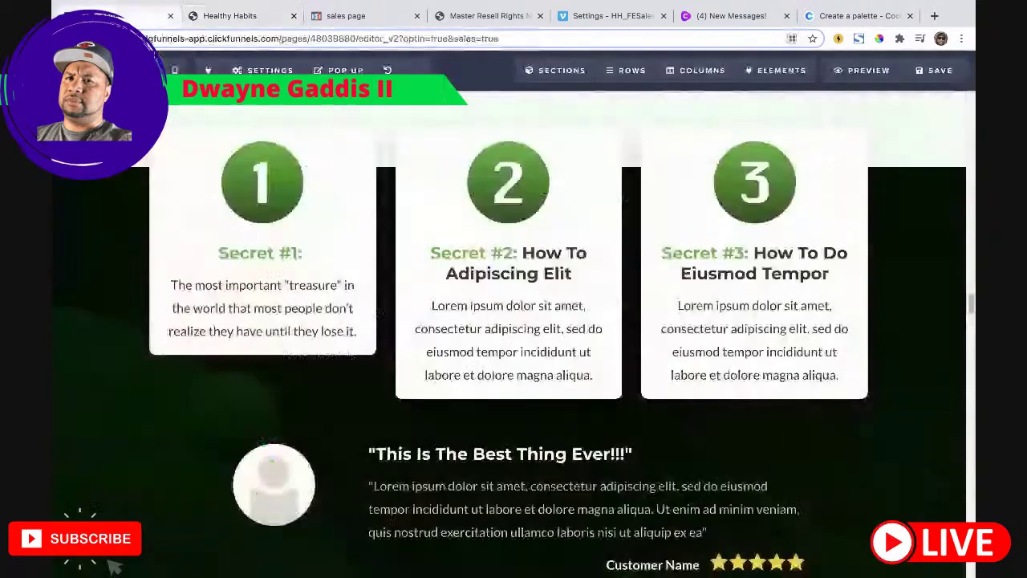
triple_click(527, 327)
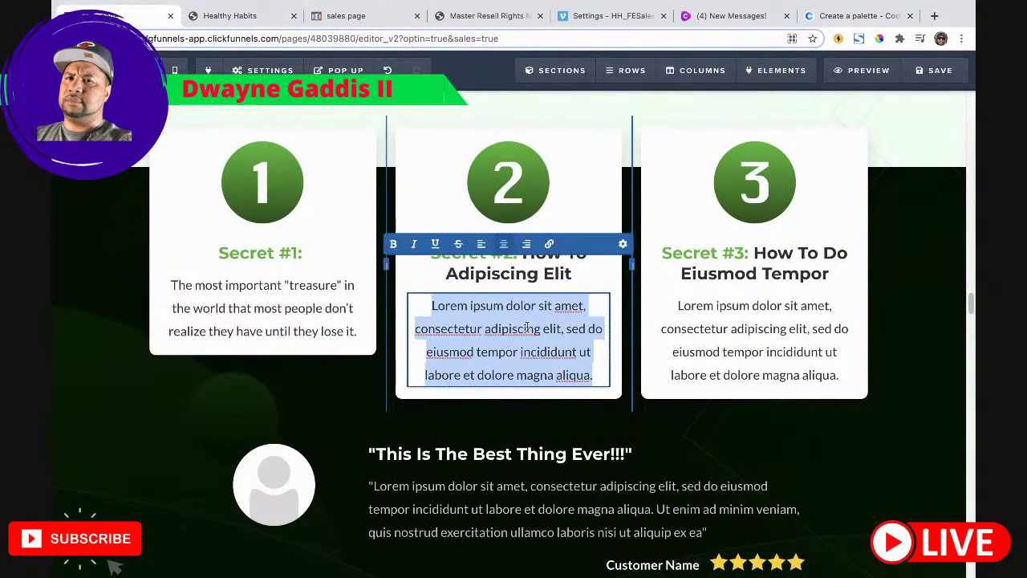
key("super+v")
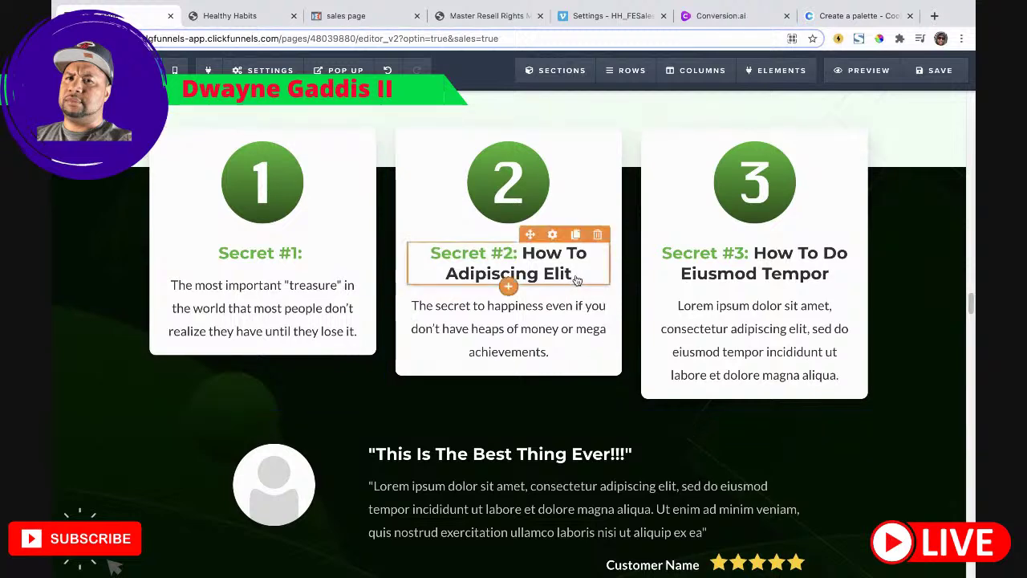
Step: Delete "How To Adipiscing Elit" from the second card's heading, keeping only "Secret #2:"
left_click(576, 275)
left_click_drag(576, 275, 525, 257)
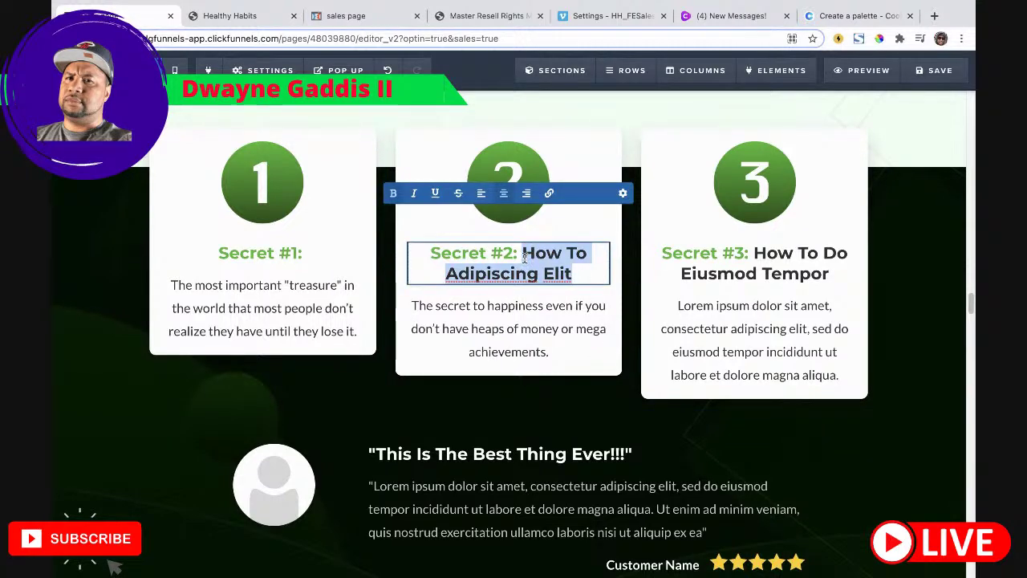
key("BackSpace")
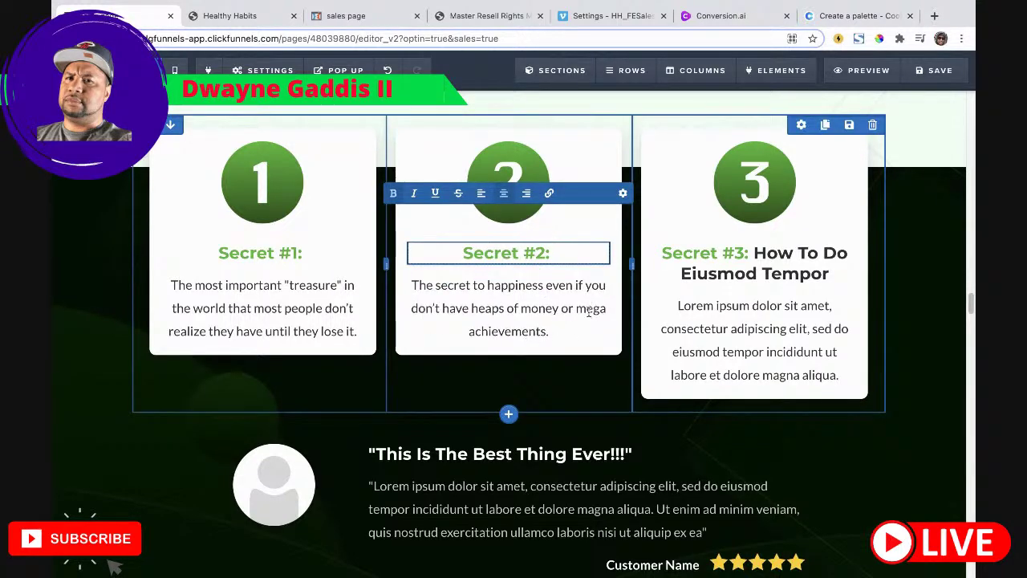
Step: Copy the source page's third bullet, about 3 little-known qualities of healthy habits, and replace the Secret #3 card's placeholder description with it
left_click(241, 17)
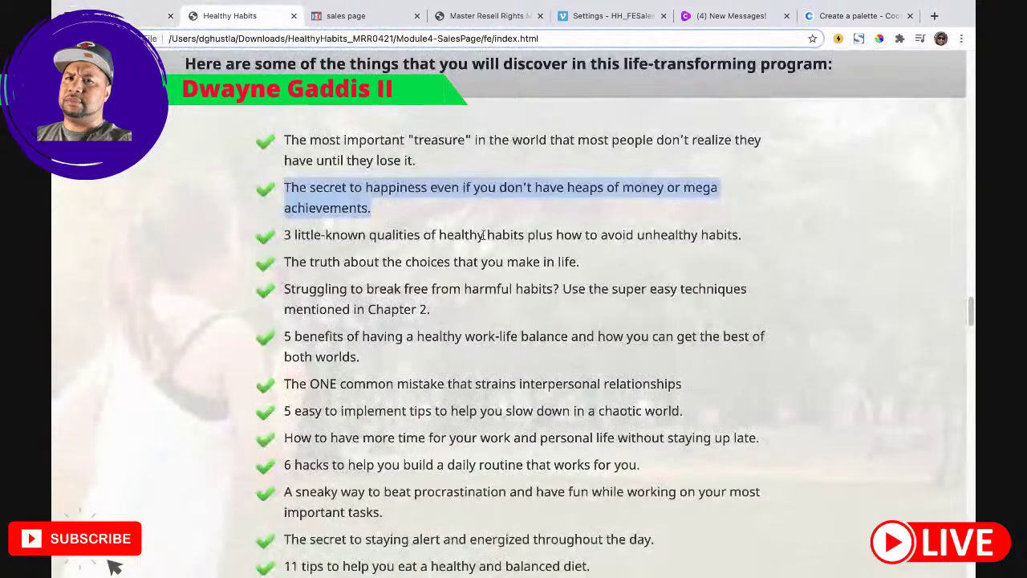
left_click_drag(739, 236, 292, 239)
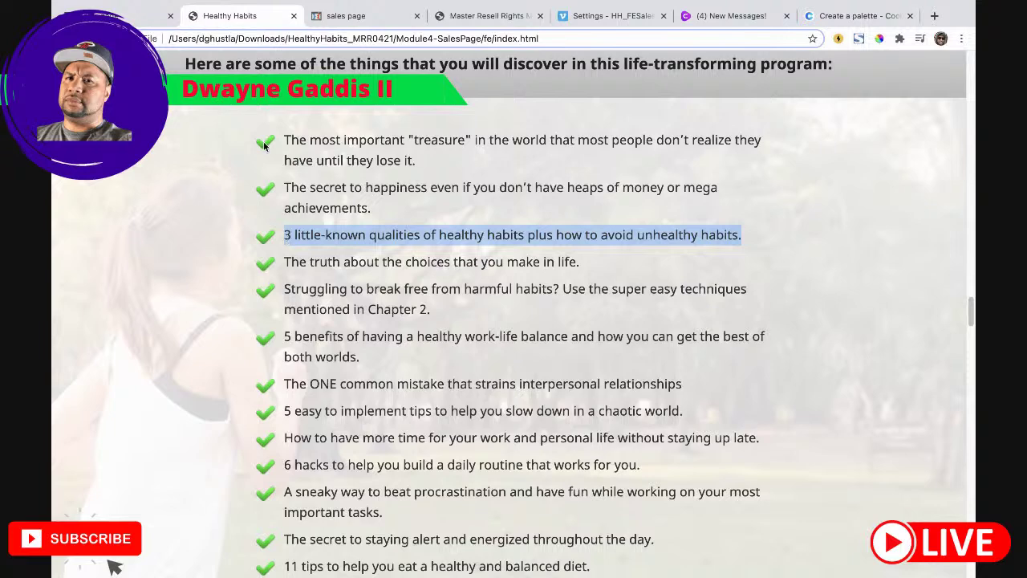
left_click(122, 8)
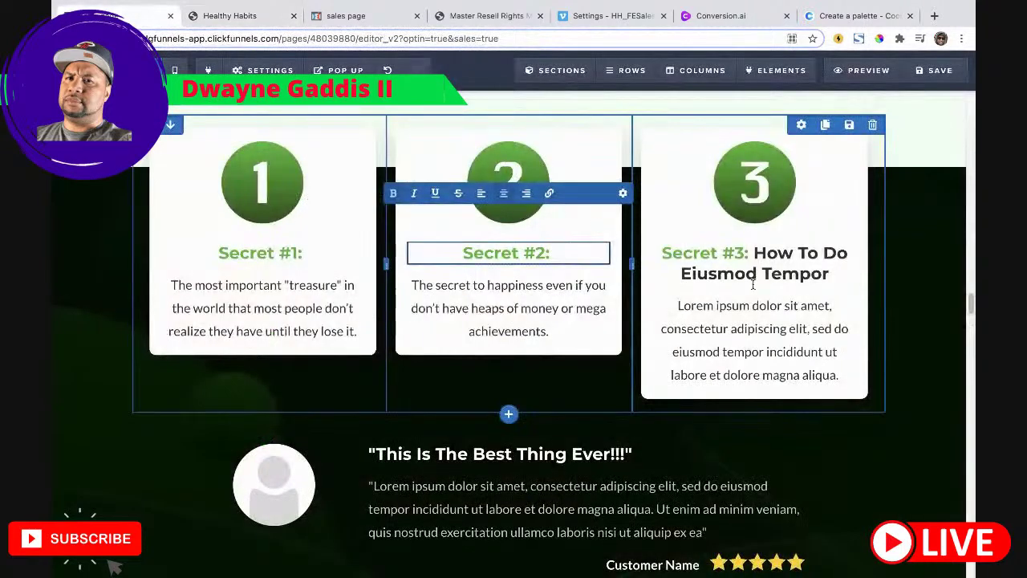
left_click(756, 316)
triple_click(752, 307)
type("3 little-known qualities of healthy habits plus how to avoid unhealthy habits.")
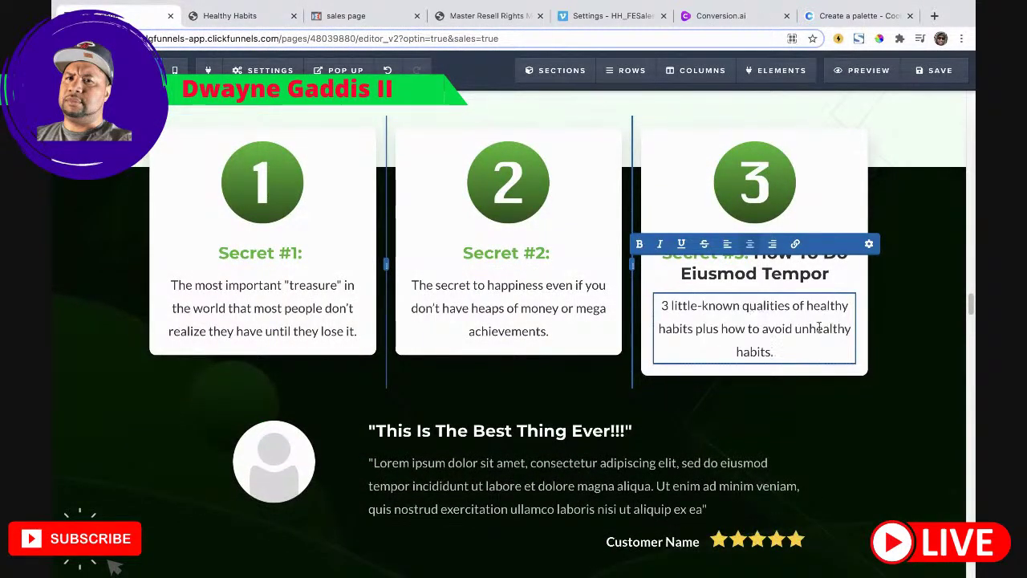
Step: Delete "How To Do Eiusmod Tempor" from the third card's heading, keeping only "Secret #3:"
left_click(791, 273)
left_click_drag(830, 275, 759, 254)
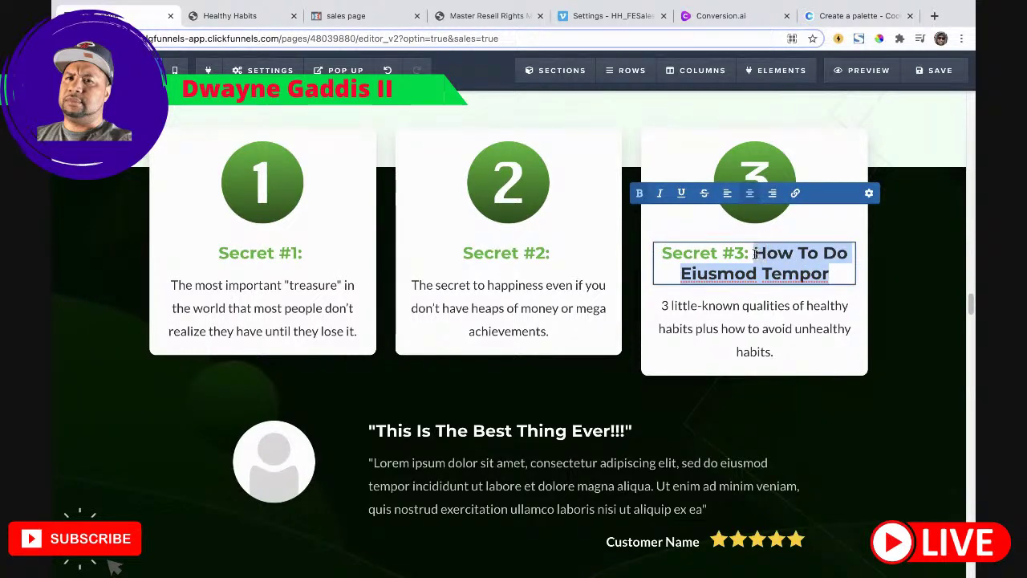
key("BackSpace")
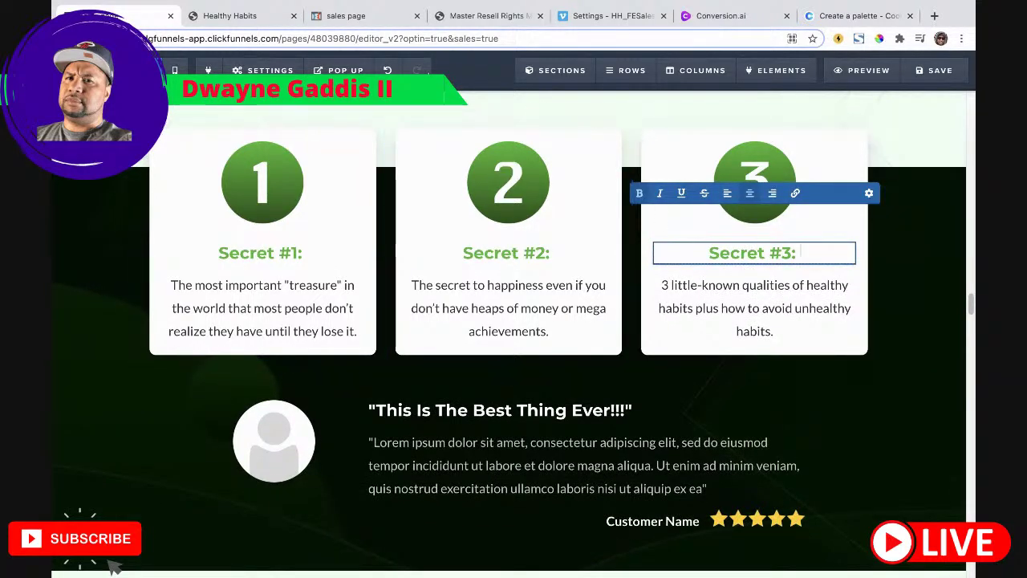
Step: Read through the source page's remaining bullets, from the choices you make in life to the "Who Is This For?" heading
left_click(272, 18)
left_click(539, 356)
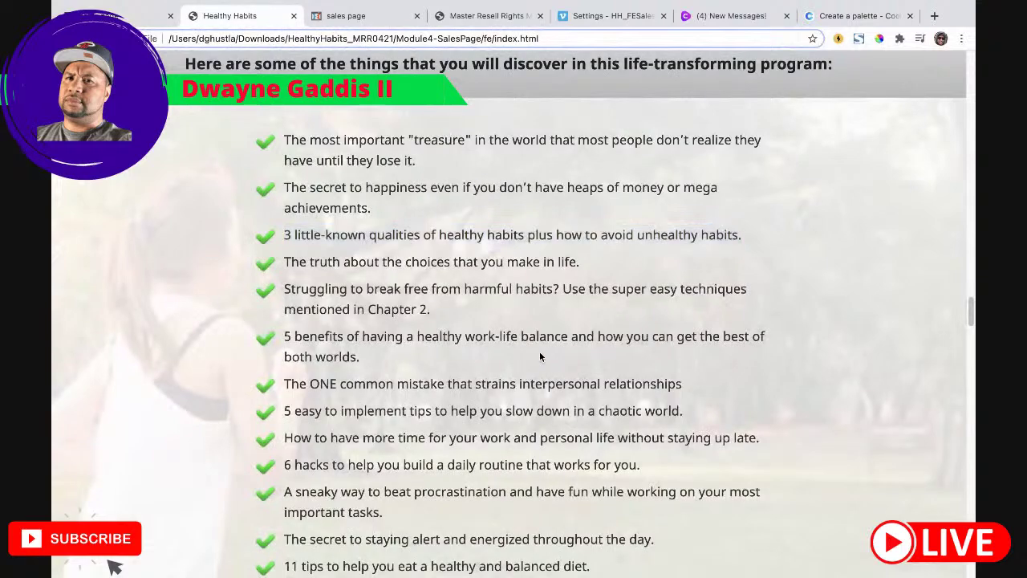
scroll(540, 357, "down", 3)
scroll(602, 380, "up", 1)
scroll(597, 387, "up", 4)
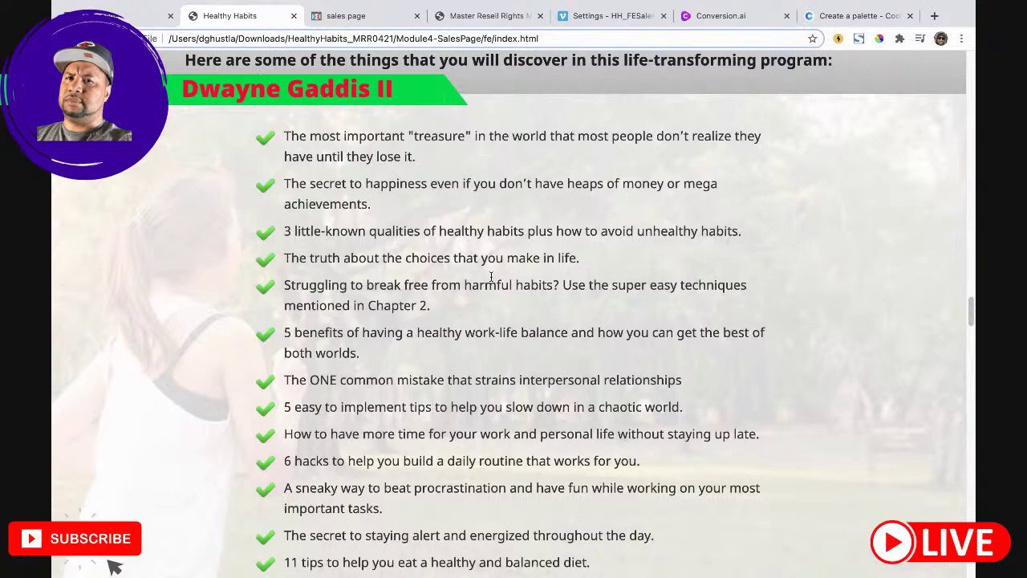
scroll(433, 386, "down", 3)
scroll(451, 393, "up", 1)
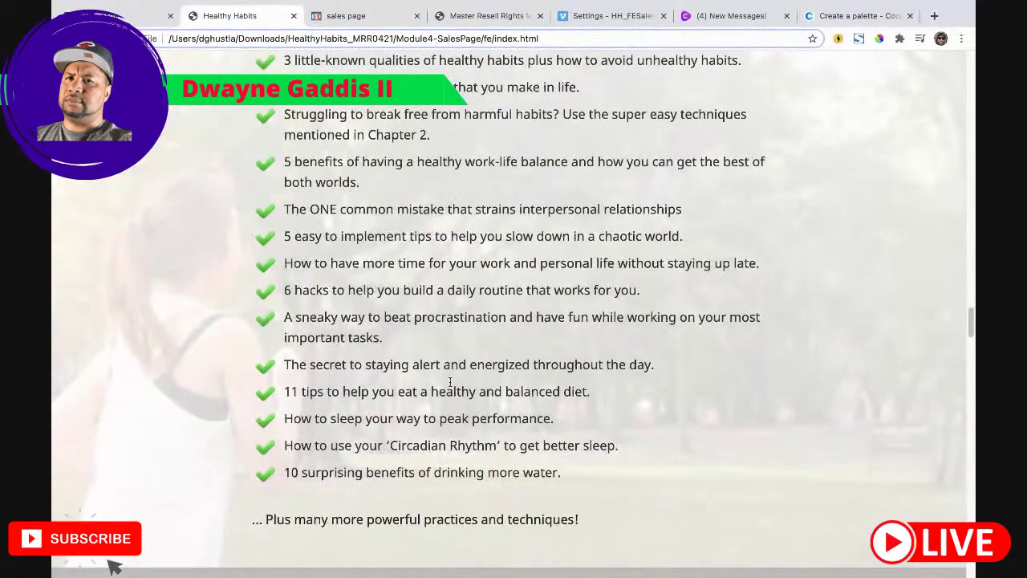
scroll(452, 385, "up", 2)
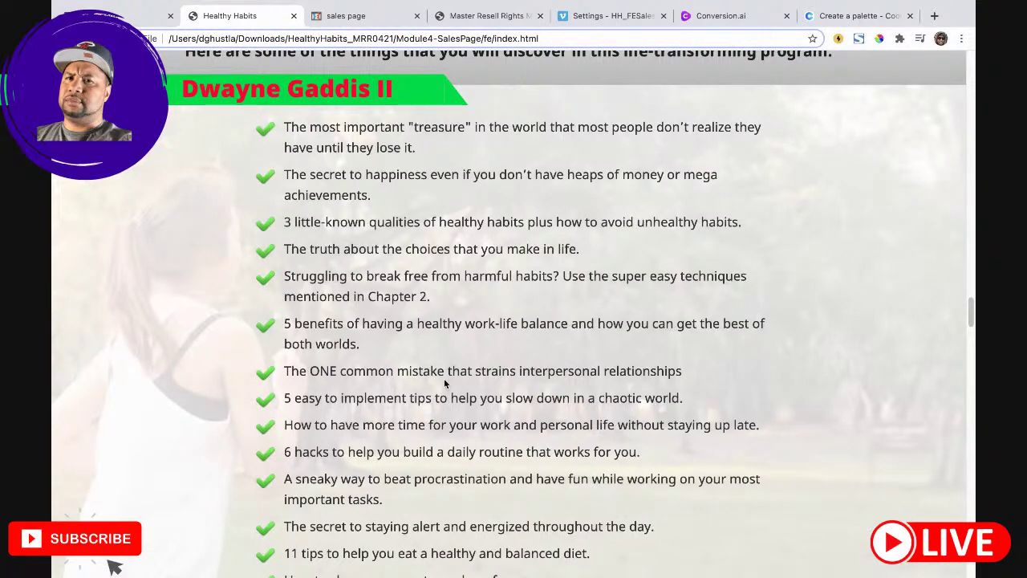
scroll(395, 325, "up", 1)
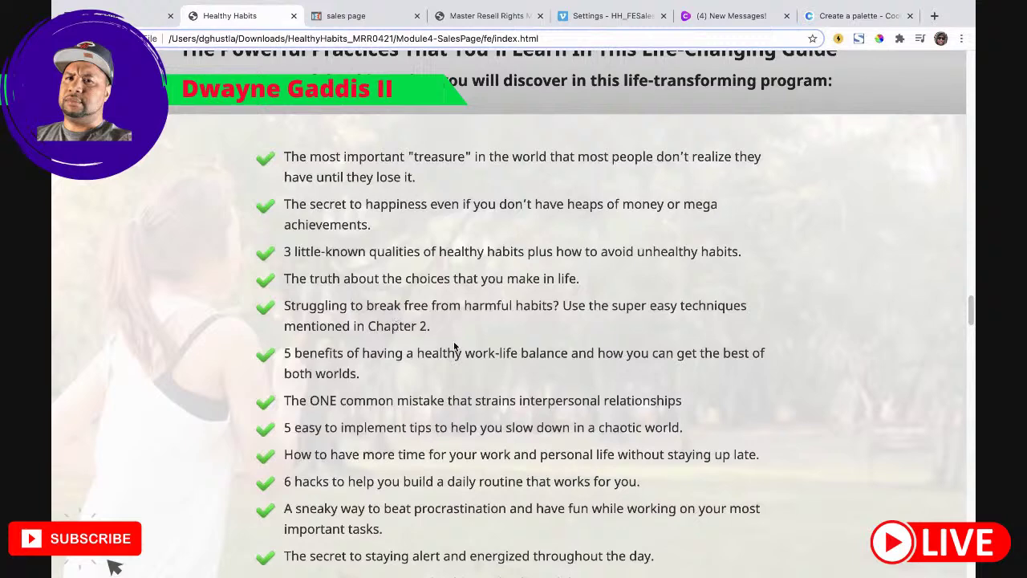
scroll(451, 344, "down", 3)
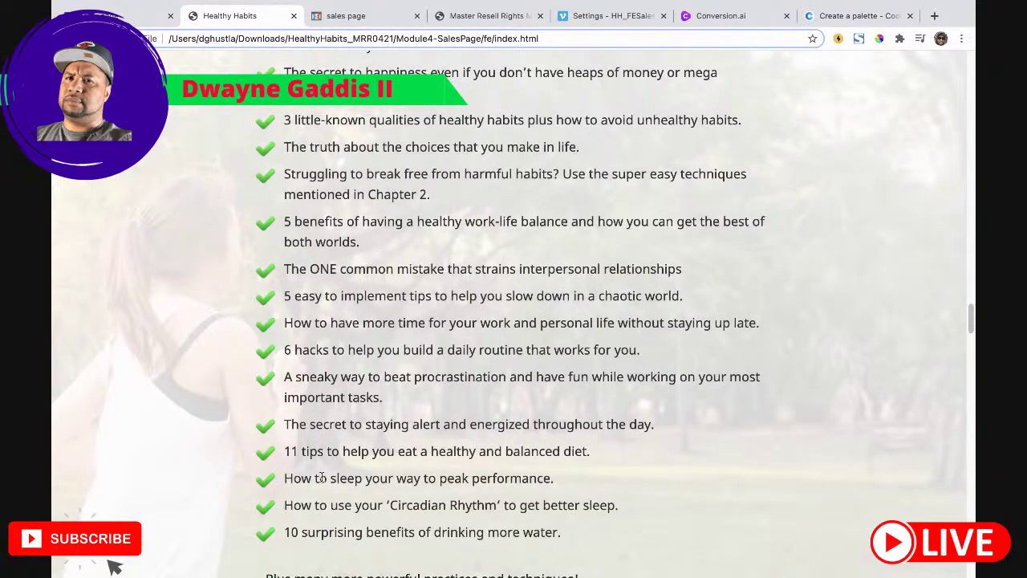
scroll(341, 477, "down", 4)
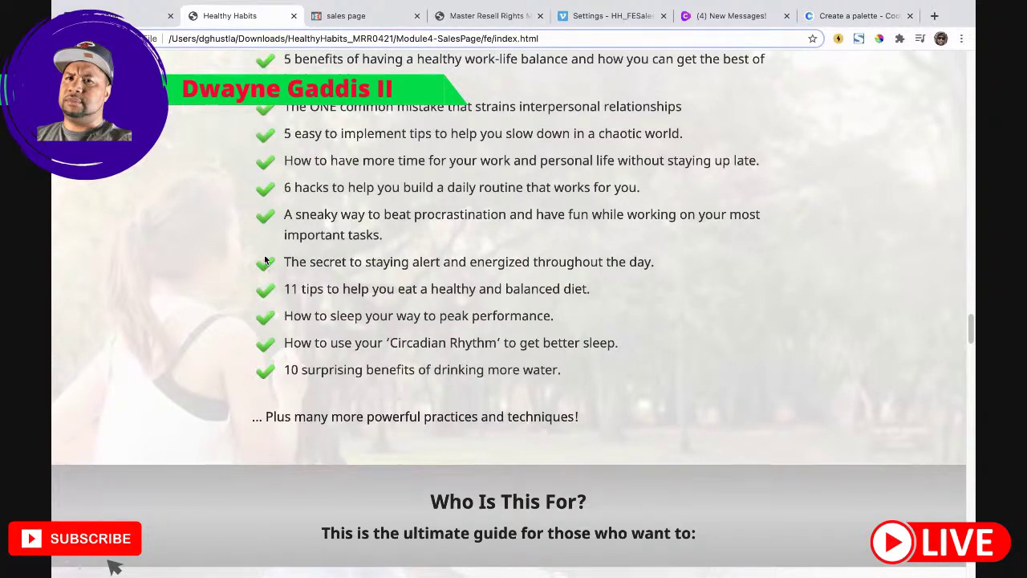
Step: Return to the ClickFunnels editor and save the page with the three finished secret cards
left_click(120, 16)
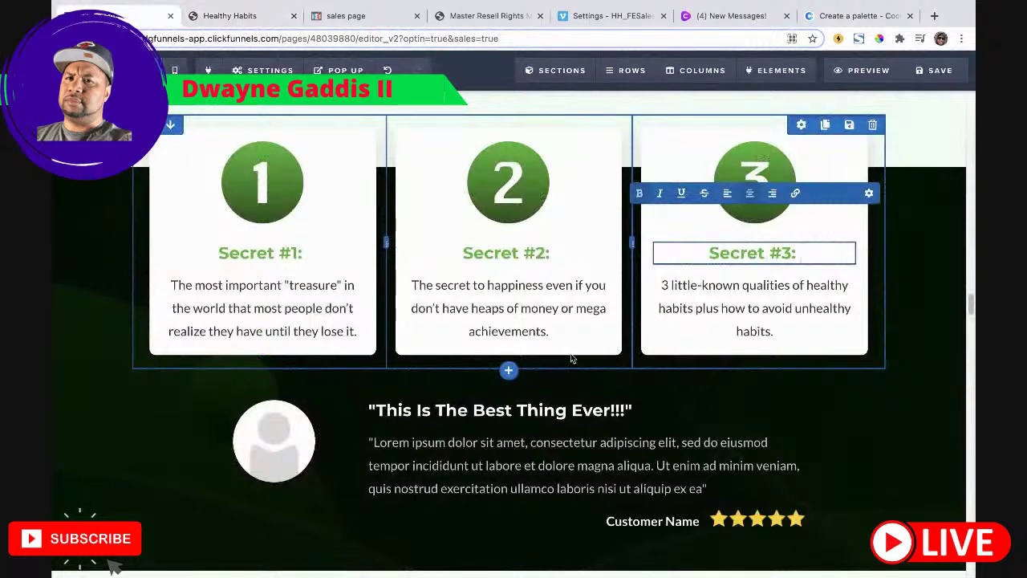
scroll(571, 359, "down", 1)
scroll(501, 378, "up", 4)
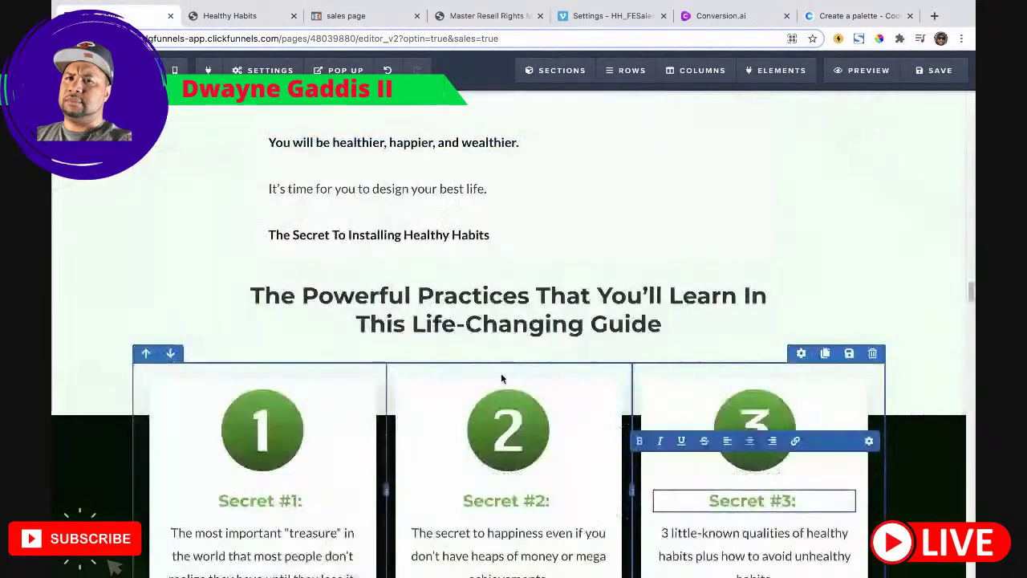
left_click(169, 300)
left_click(938, 72)
Step: Retitle the monitor-card section "Here Are Some Of The Things That You Will Discover In This Life-Transforming Program:" and delete its "Here's What You Get" line
scroll(698, 375, "down", 4)
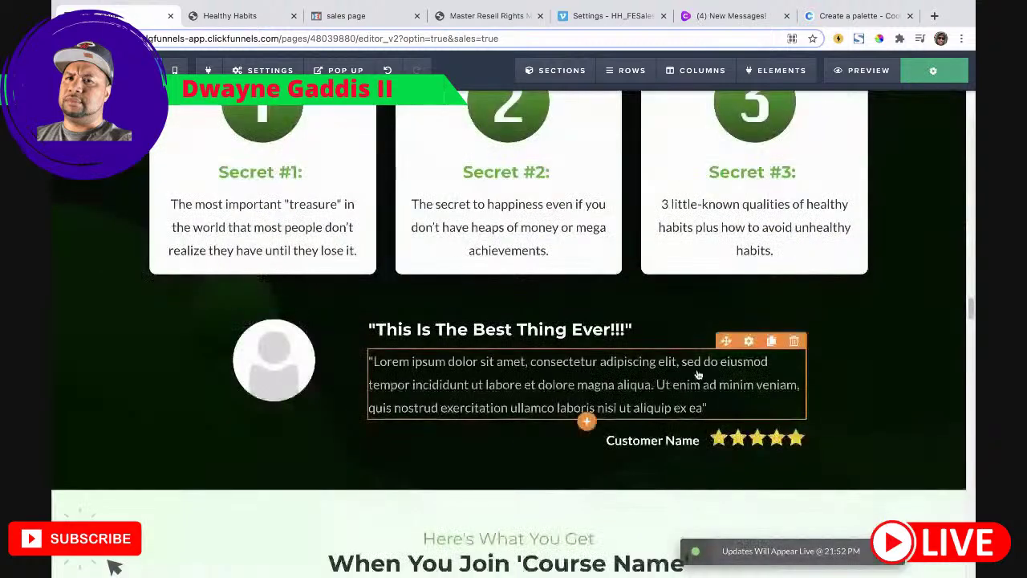
scroll(698, 374, "up", 1)
scroll(674, 305, "down", 3)
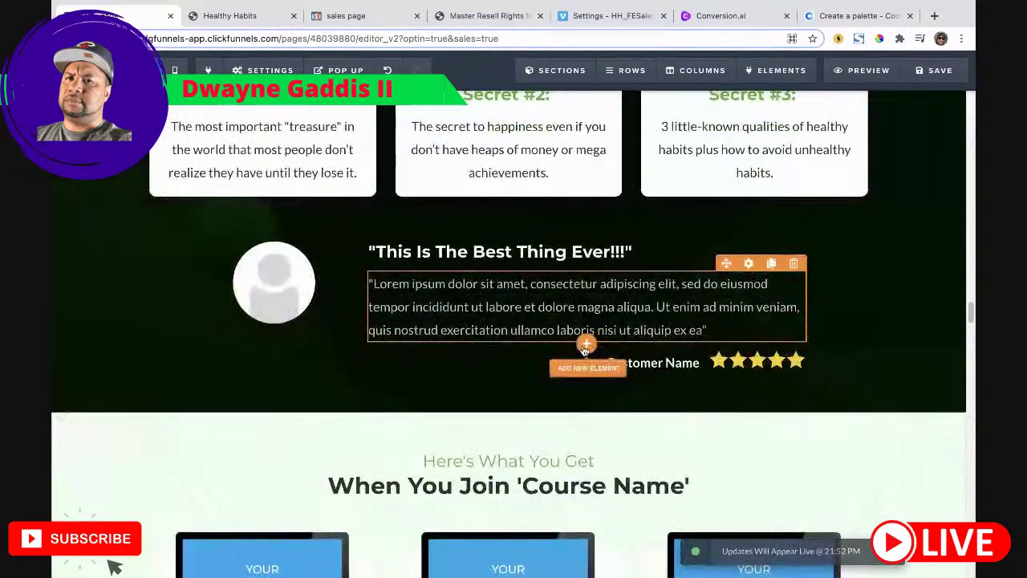
scroll(585, 350, "down", 3)
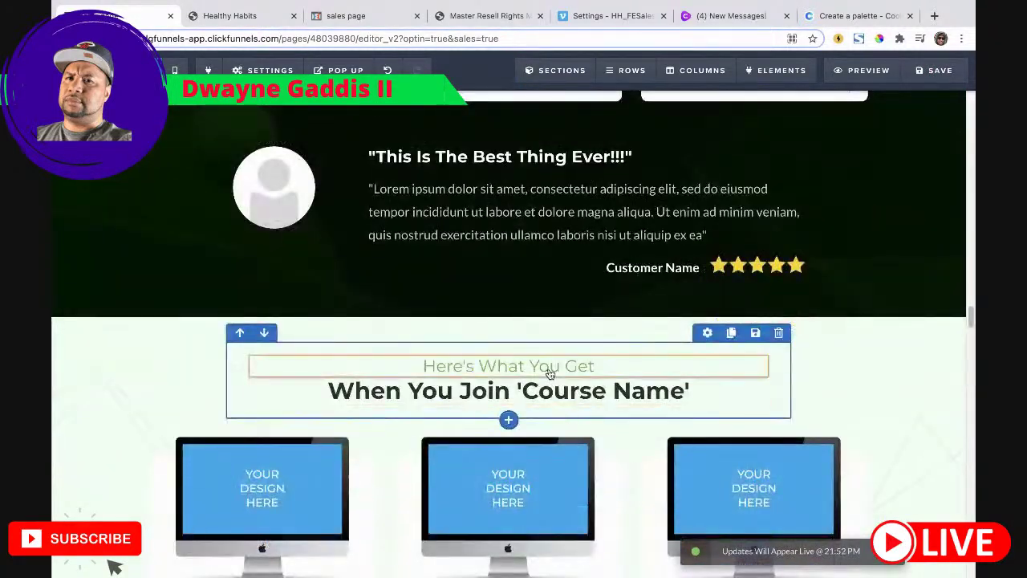
scroll(551, 373, "down", 12)
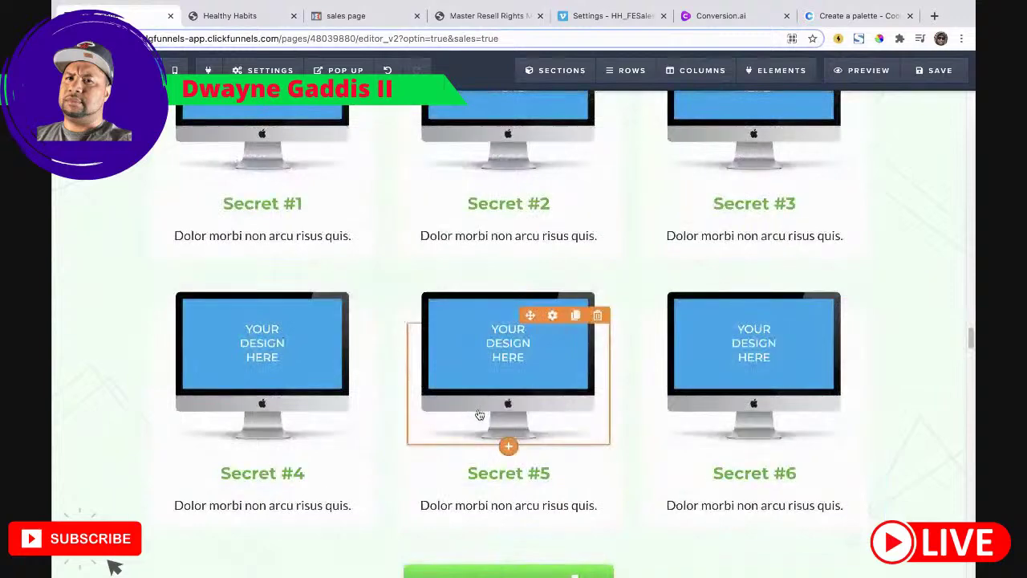
scroll(479, 415, "down", 2)
scroll(479, 415, "up", 2)
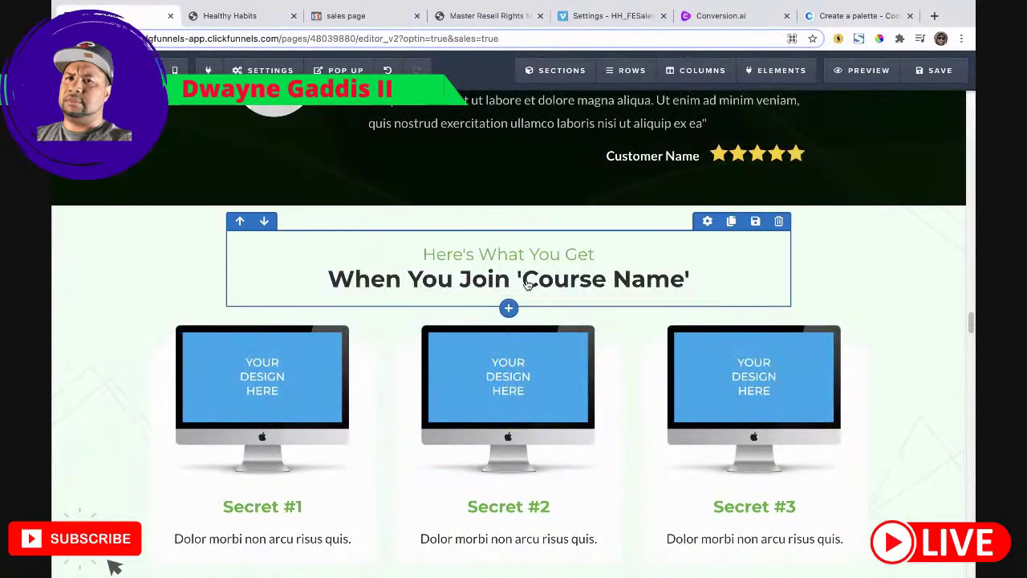
left_click(206, 6)
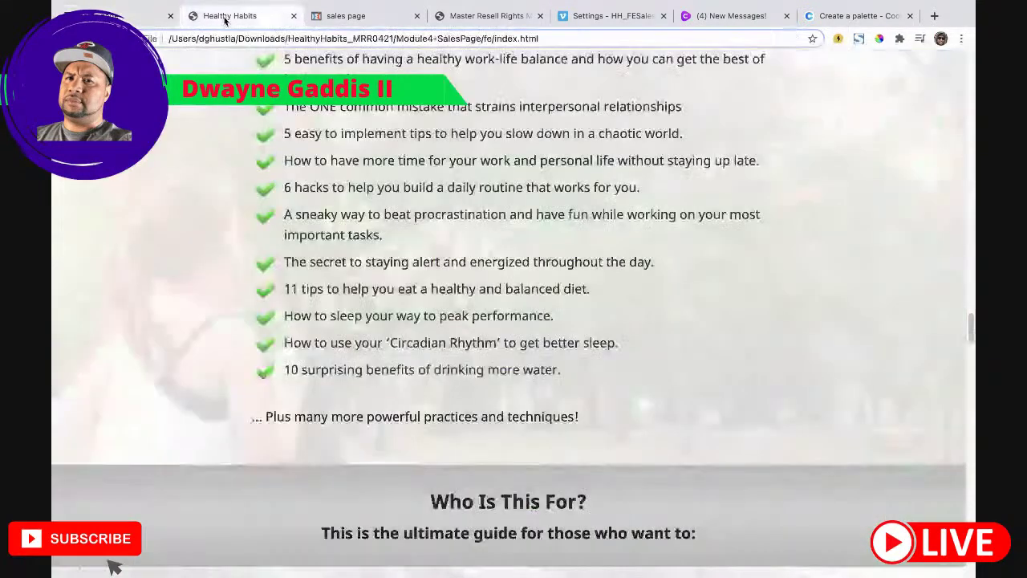
scroll(433, 241, "up", 5)
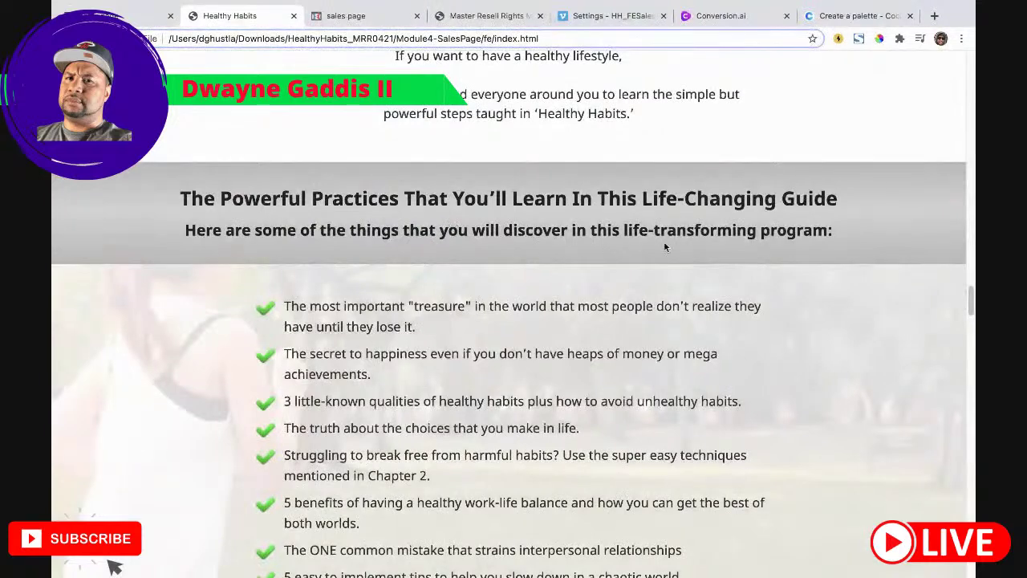
left_click_drag(860, 234, 184, 231)
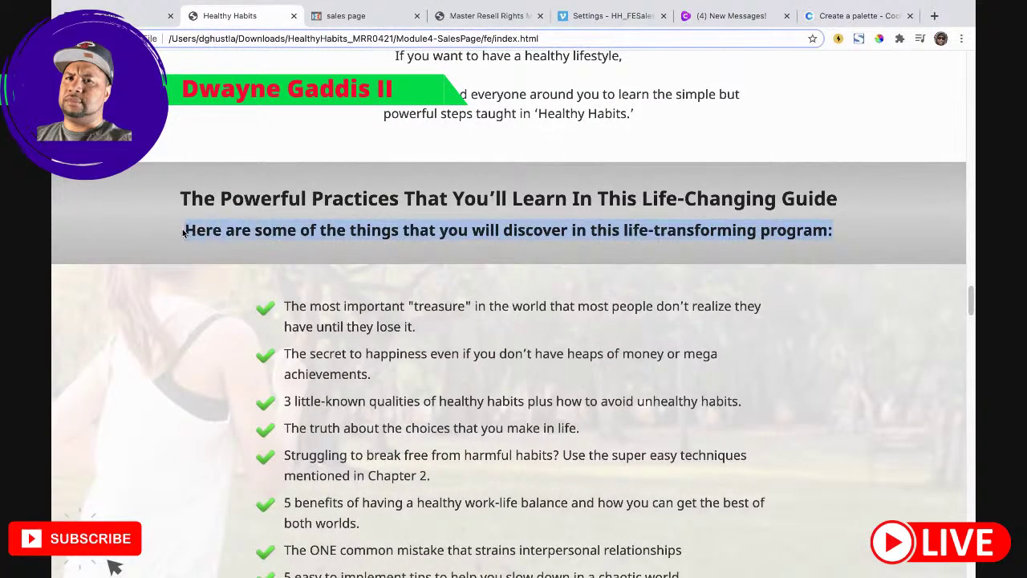
left_click(128, 15)
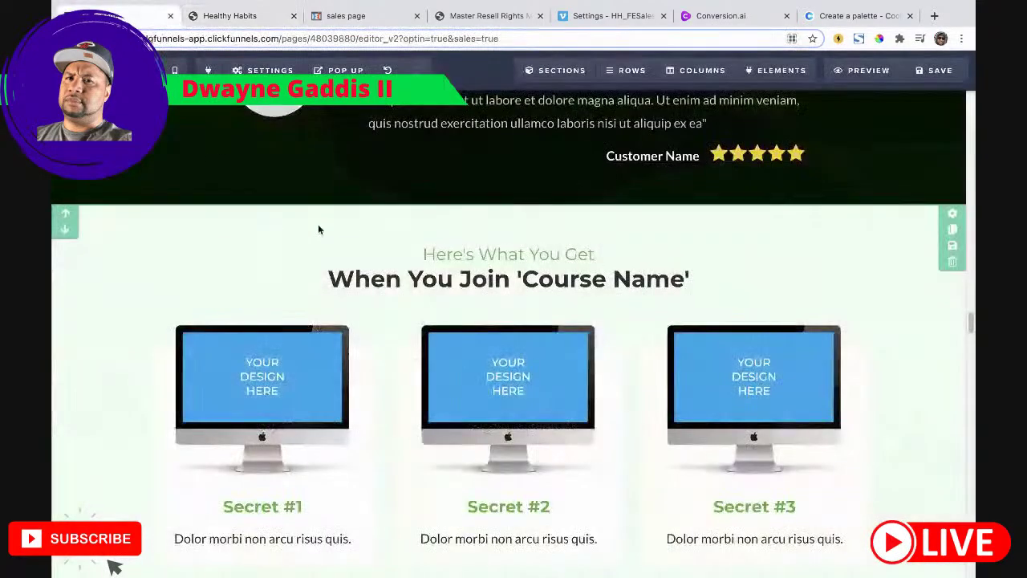
left_click(469, 280)
triple_click(454, 279)
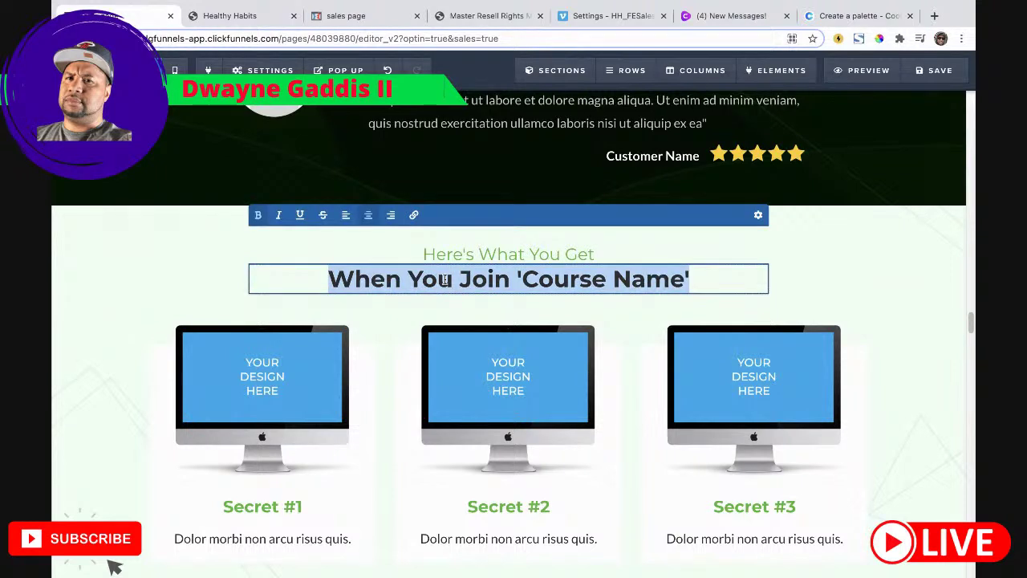
type("Here Are Some Of The Things That You Will Discover In This Life-Transforming Program:")
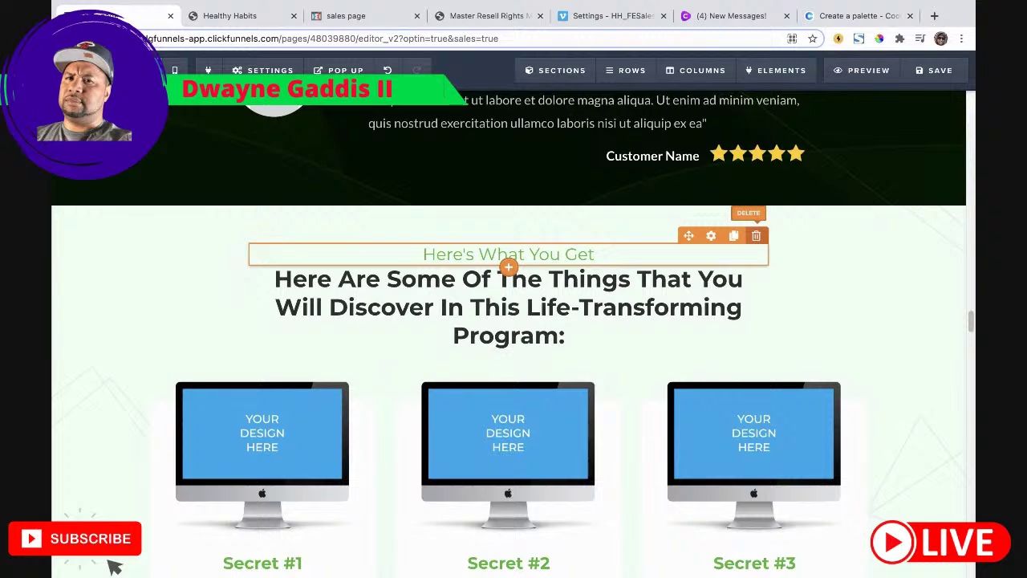
left_click(755, 235)
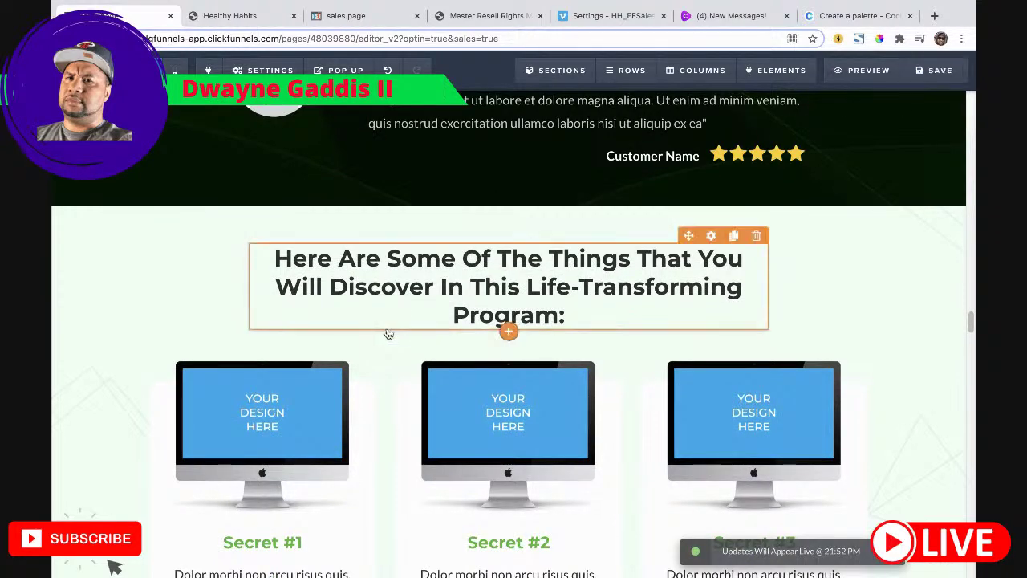
Step: Copy the source page's fourth bullet, "The truth about the choices that you make in life.", and replace the first monitor card's placeholder description with it
scroll(386, 335, "up", 5)
scroll(388, 336, "up", 5)
scroll(381, 351, "down", 6)
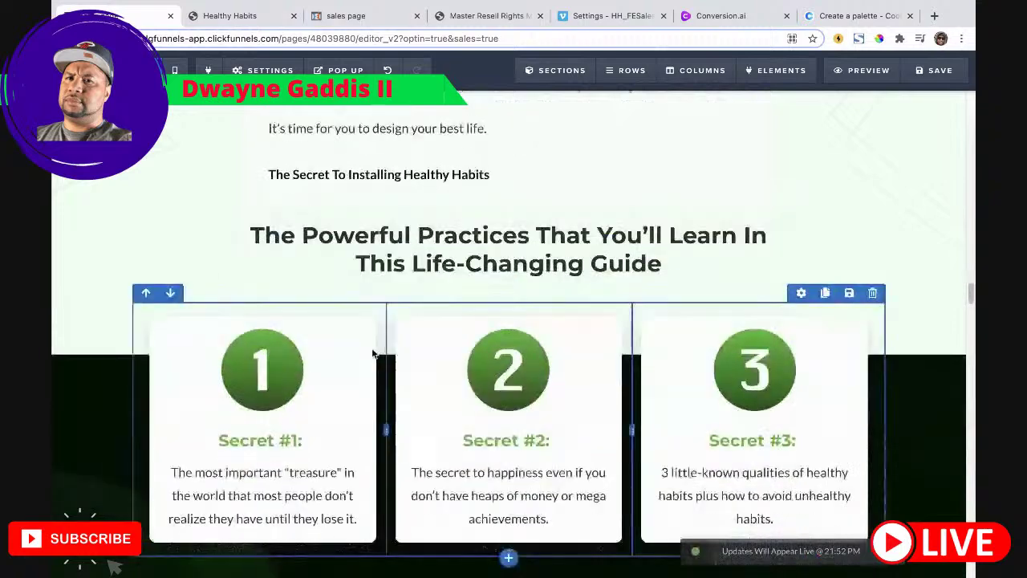
scroll(373, 353, "down", 4)
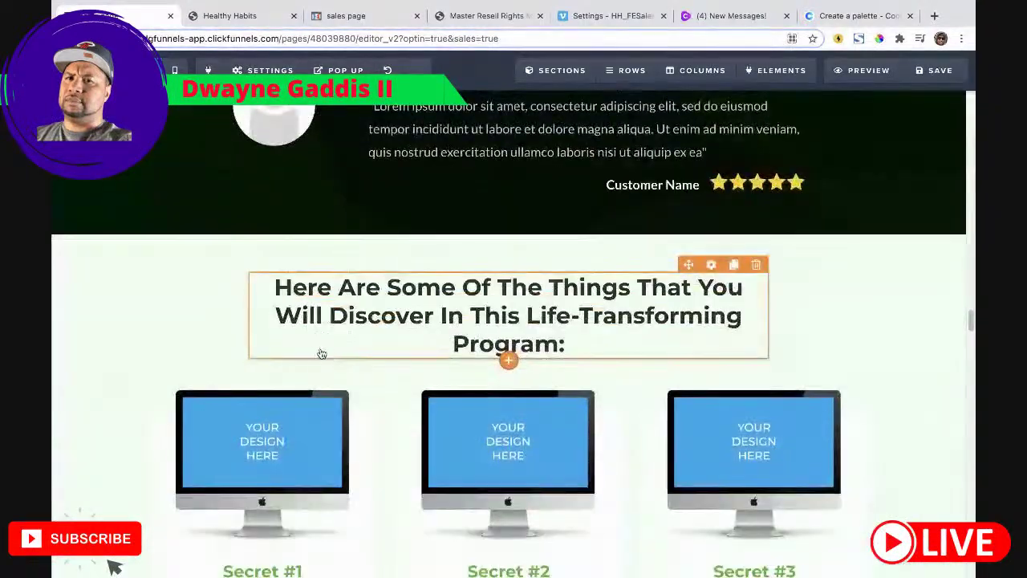
scroll(283, 402, "down", 3)
scroll(288, 390, "up", 2)
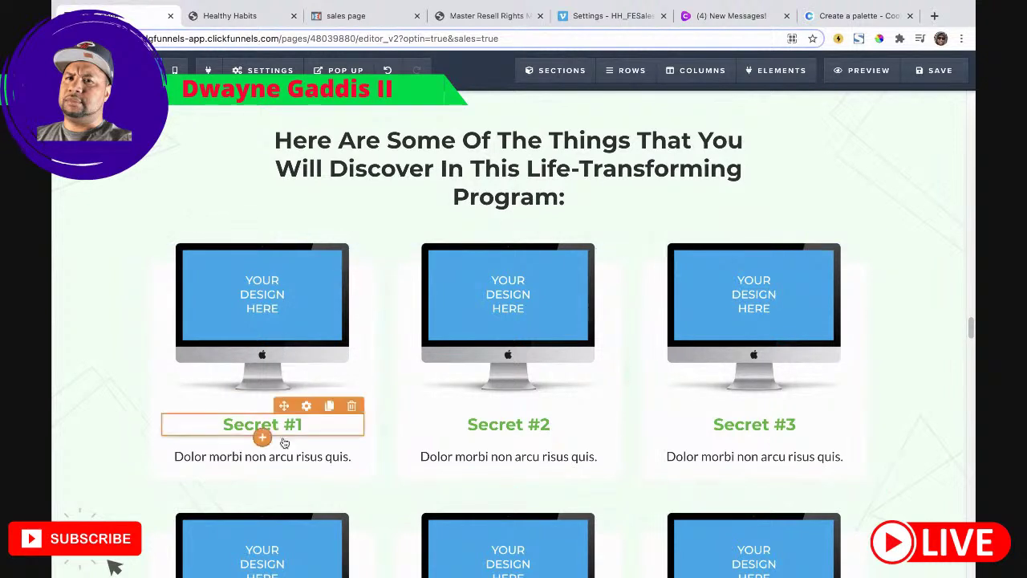
left_click(229, 16)
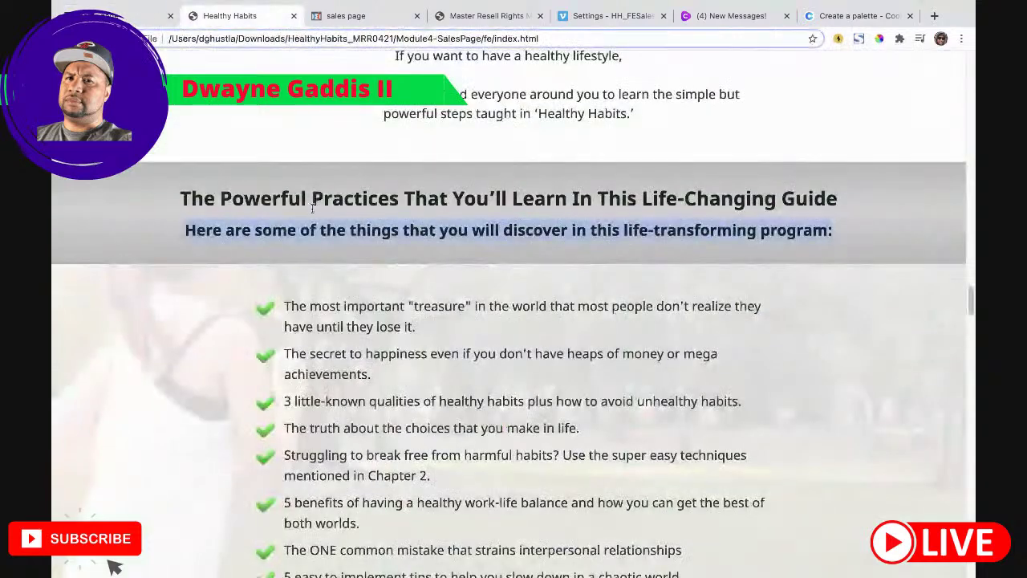
scroll(419, 353, "down", 1)
left_click_drag(580, 421, 286, 418)
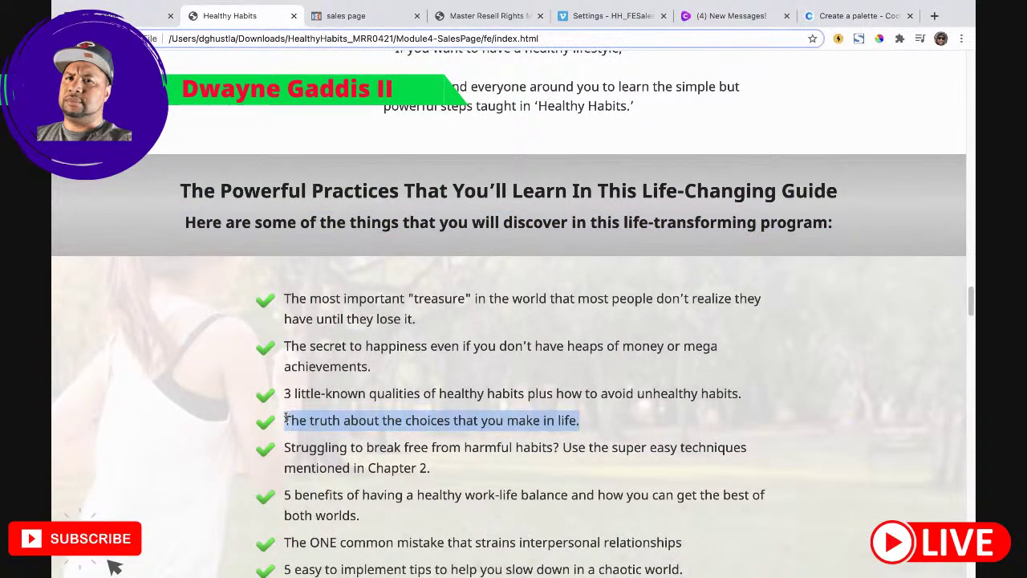
left_click(403, 422)
left_click_drag(589, 423, 284, 418)
key("ctrl+c")
key("ctrl+shift+Tab")
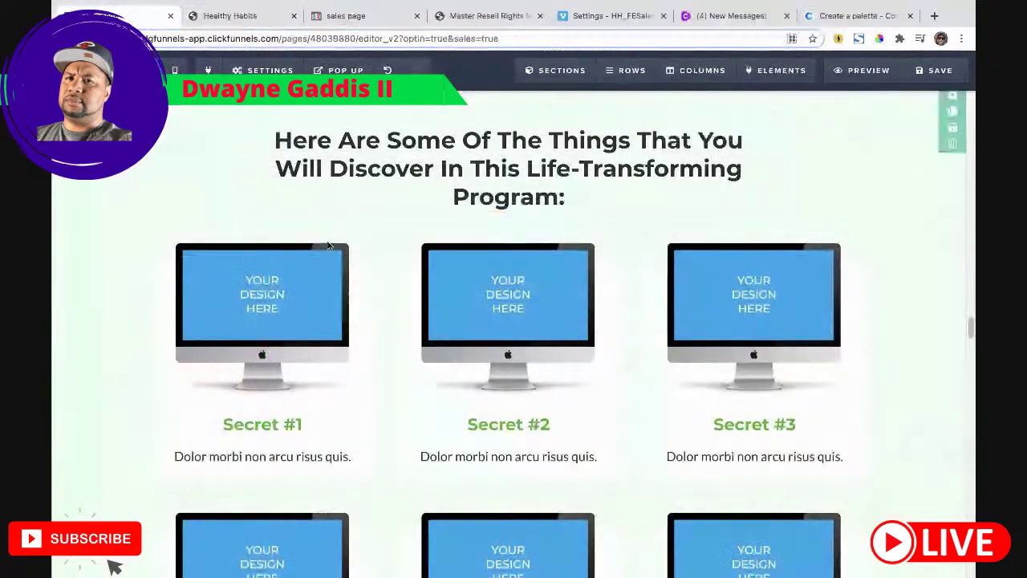
double_click(281, 456)
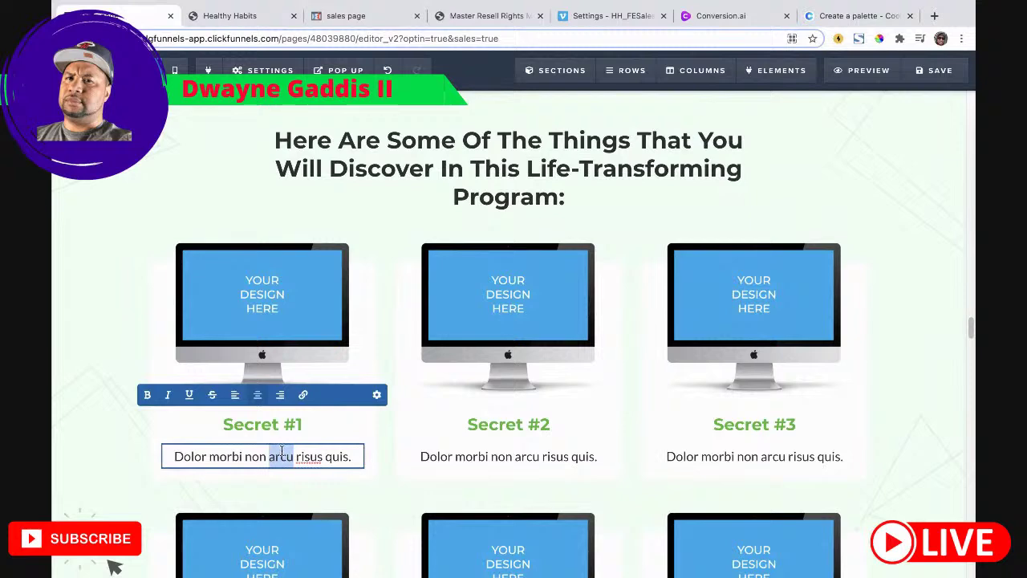
key("ctrl+a")
key("ctrl+v")
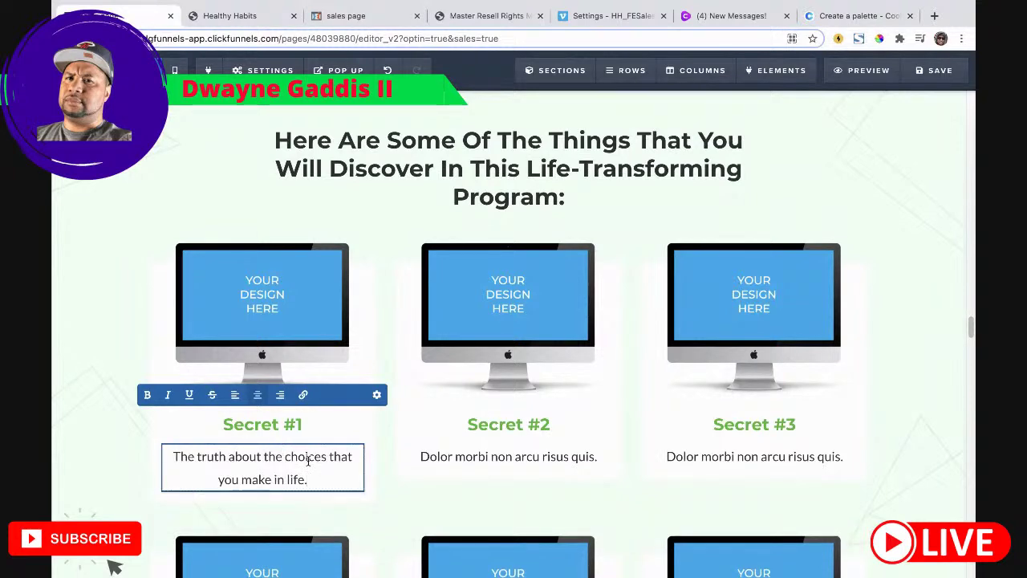
Step: Replace the Secret #2 placeholder with the Healthy Habits page bullet "Struggling to break free from harmful habits? Use the super easy techniques mentioned in Chapter 2."
left_click(231, 18)
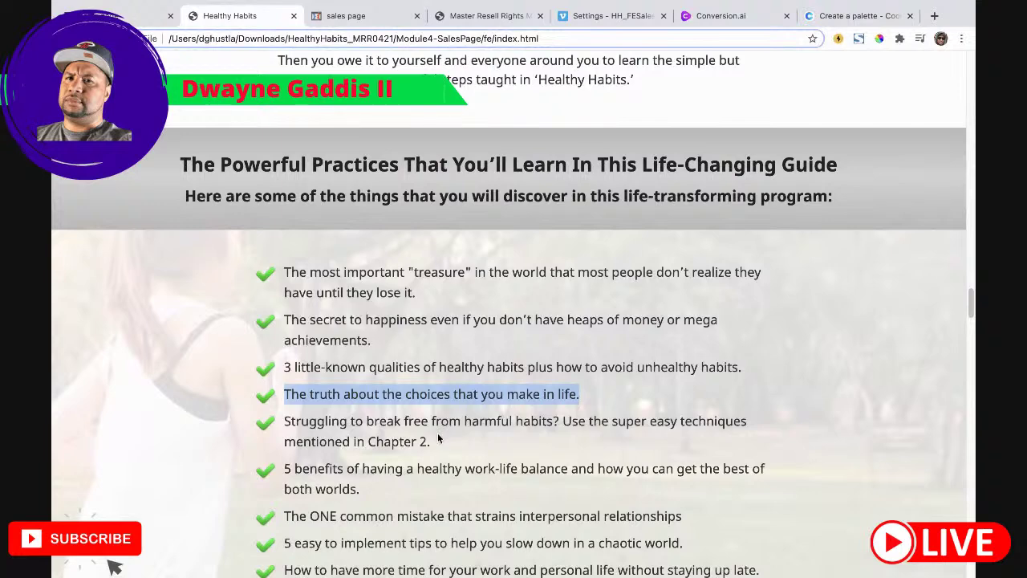
left_click_drag(430, 441, 292, 419)
key("ctrl+c")
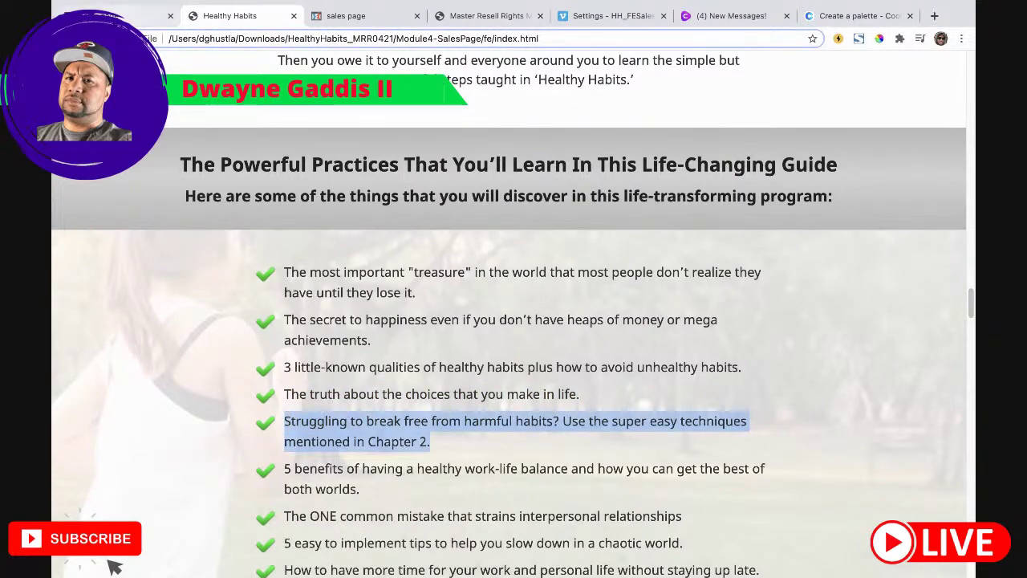
left_click(141, 16)
left_click(537, 455)
triple_click(556, 455)
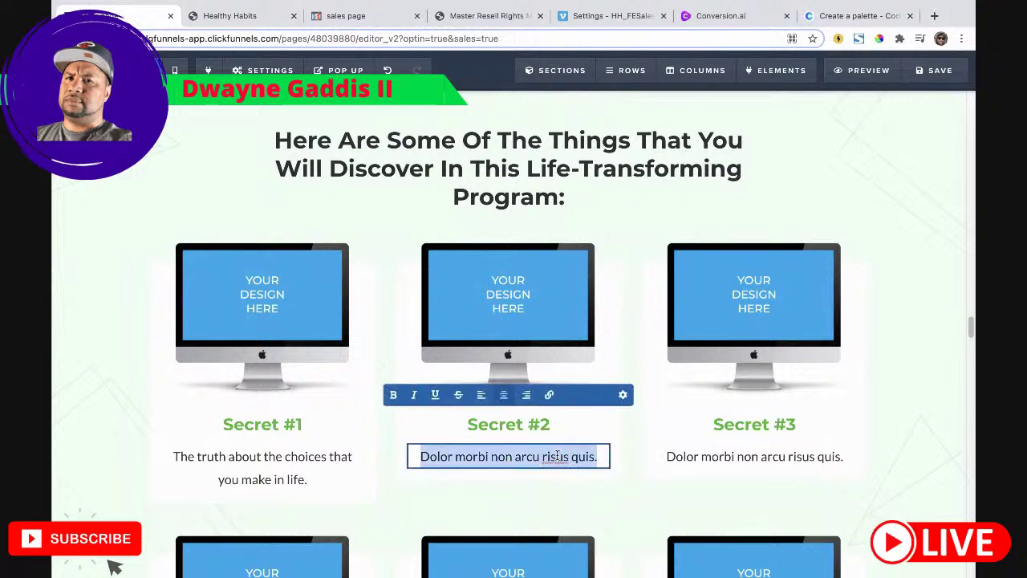
key("ctrl+v")
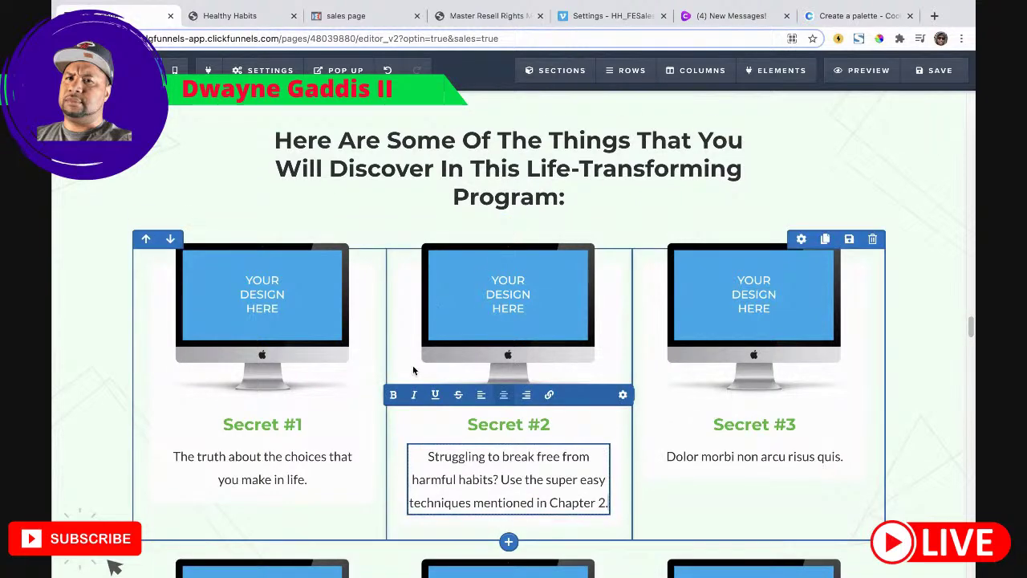
scroll(405, 385, "down", 1)
scroll(521, 464, "down", 1)
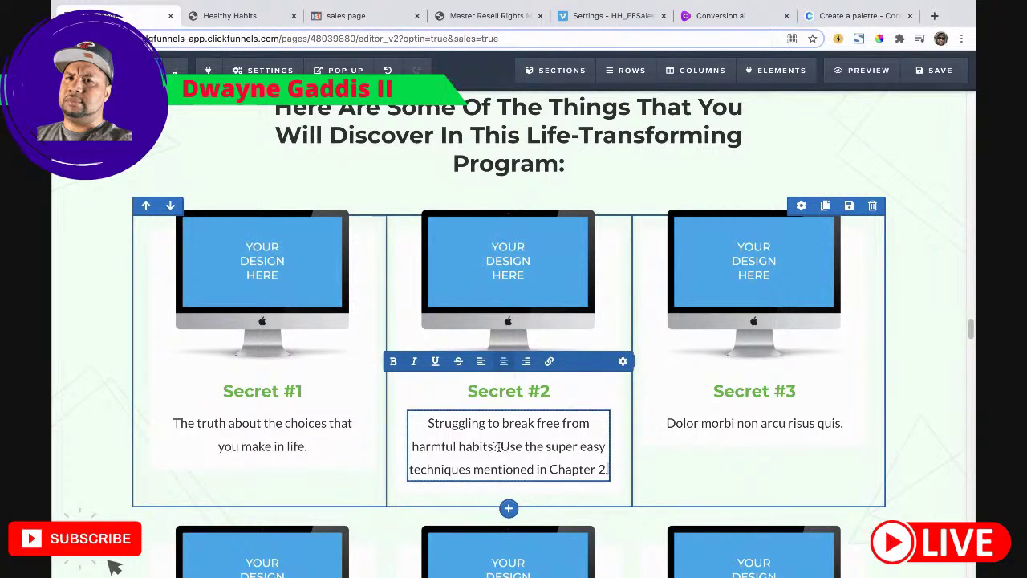
left_click_drag(497, 446, 481, 423)
scroll(528, 453, "down", 1)
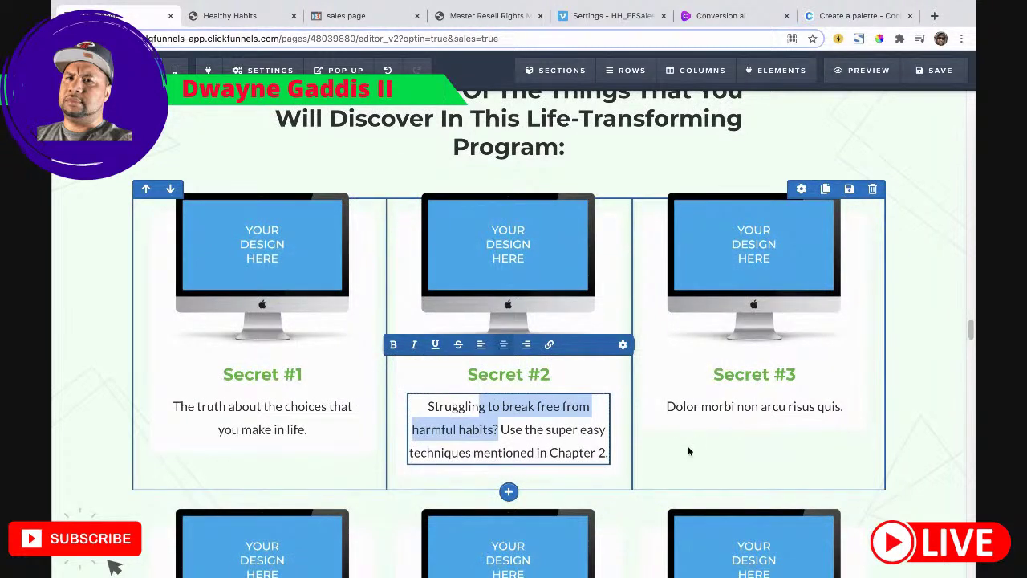
left_click(529, 451)
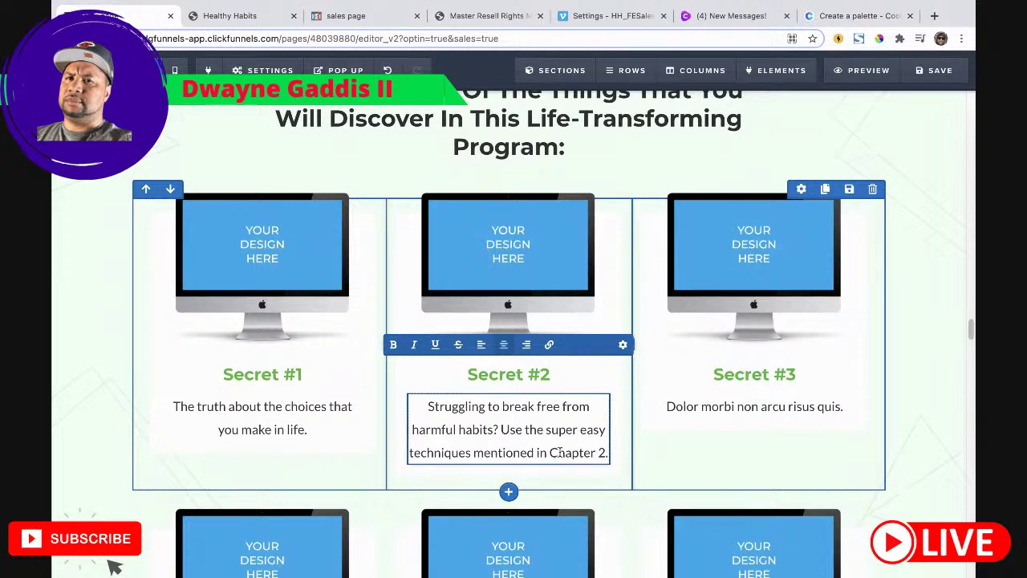
Step: Replace the Secret #3 placeholder with the Healthy Habits bullet "5 benefits of having a healthy work-life balance and how you can get the best of both worlds."
left_click(234, 15)
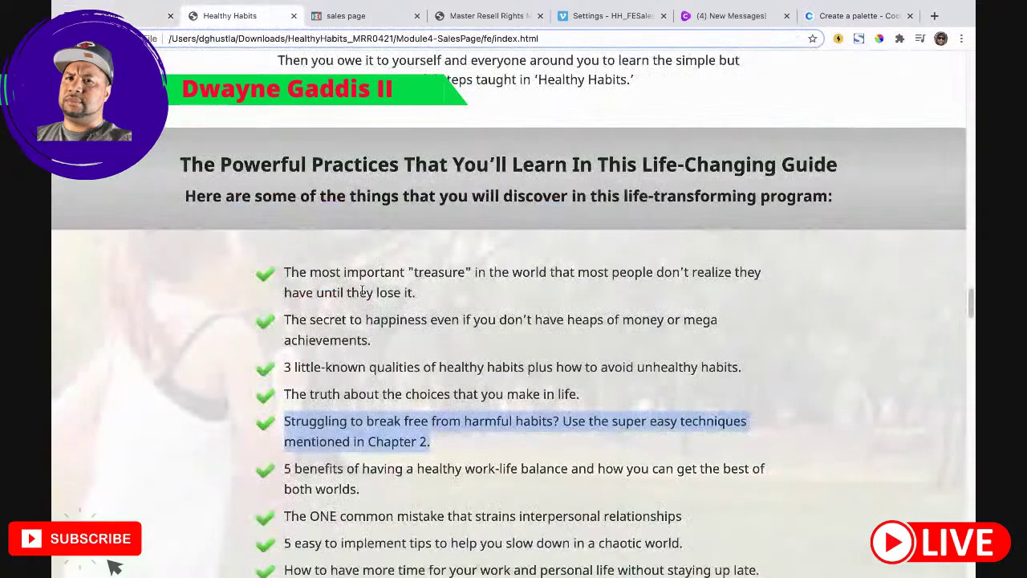
scroll(353, 361, "down", 2)
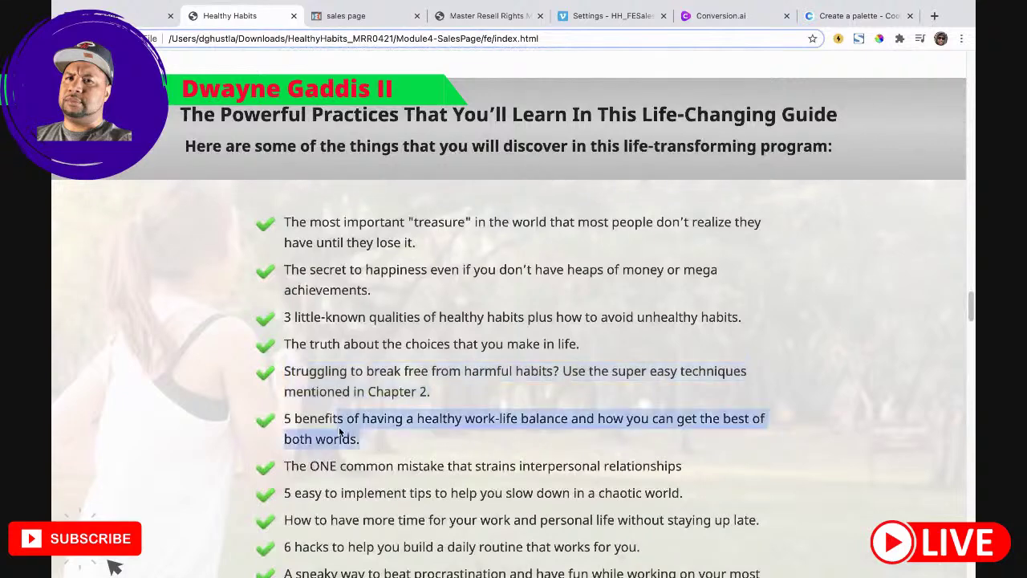
left_click_drag(358, 438, 285, 419)
key("super+c")
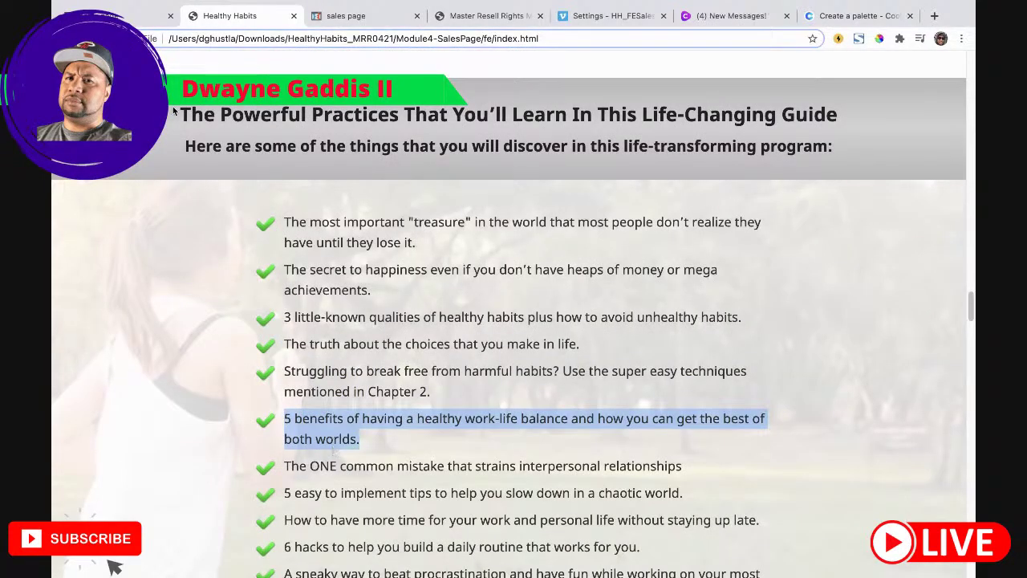
key("super+1")
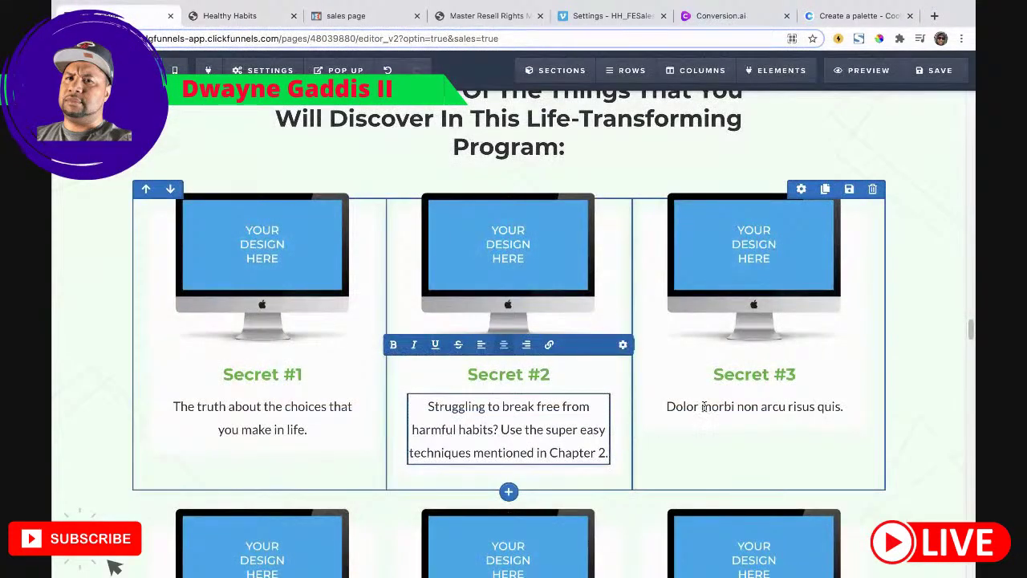
triple_click(703, 407)
key("super+v")
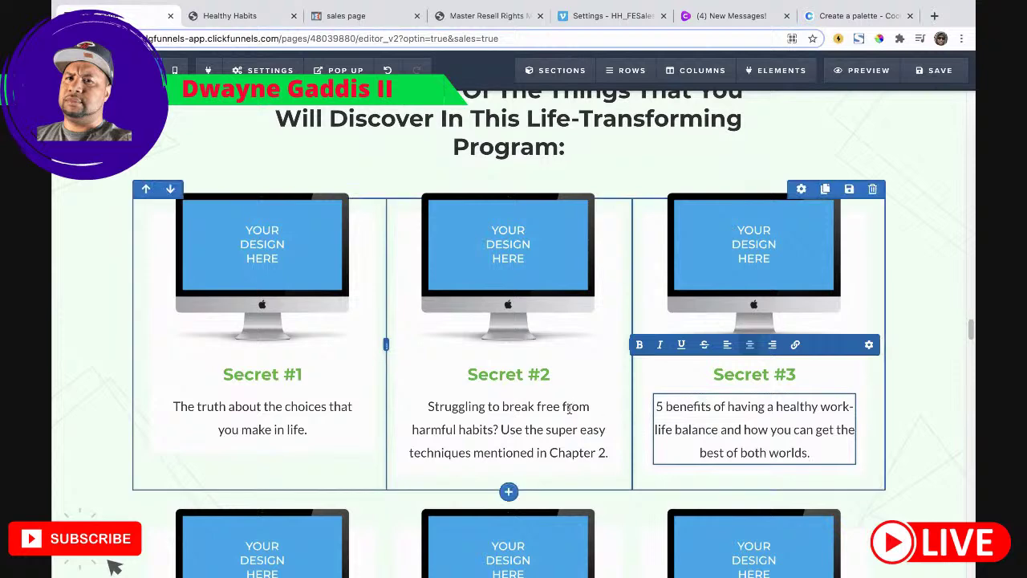
Step: Review the checkmark list under "Why You Need To Master The Art Of Forming Healthy Habits" and compare it with the three-column secrets section
scroll(495, 409, "down", 2)
scroll(344, 349, "up", 2)
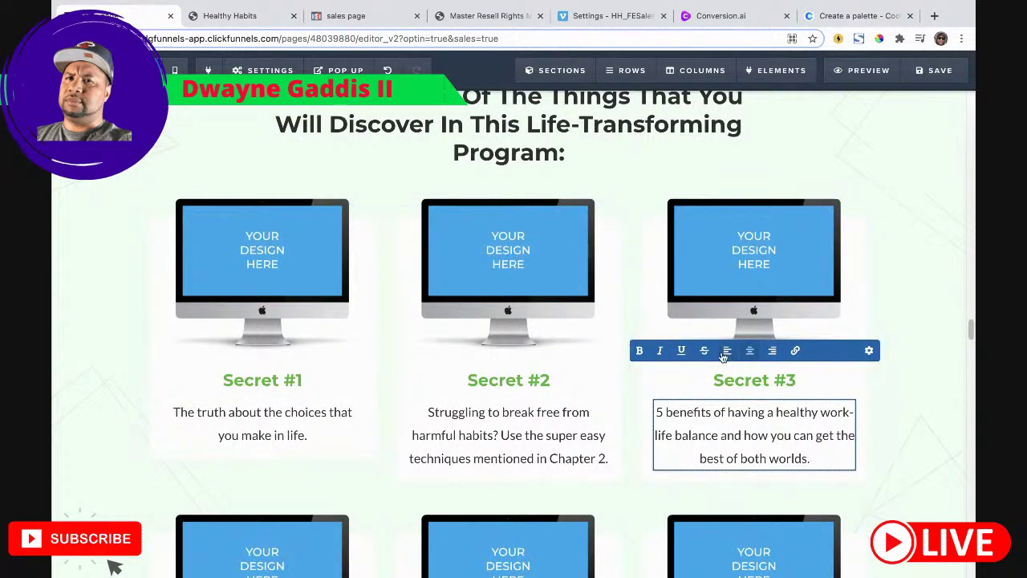
scroll(610, 345, "down", 1)
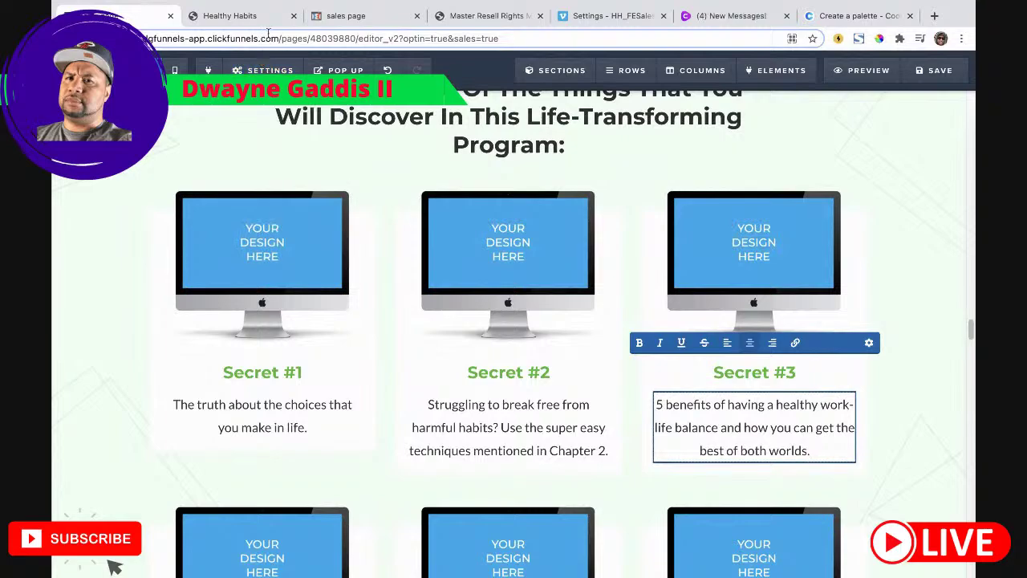
scroll(348, 292, "down", 3)
scroll(349, 292, "up", 10)
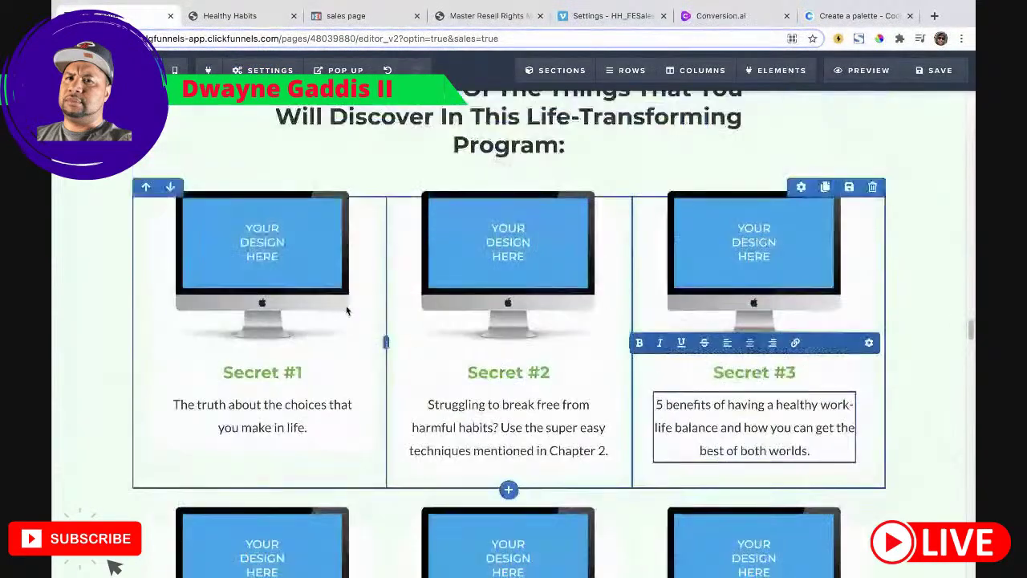
scroll(379, 340, "up", 20)
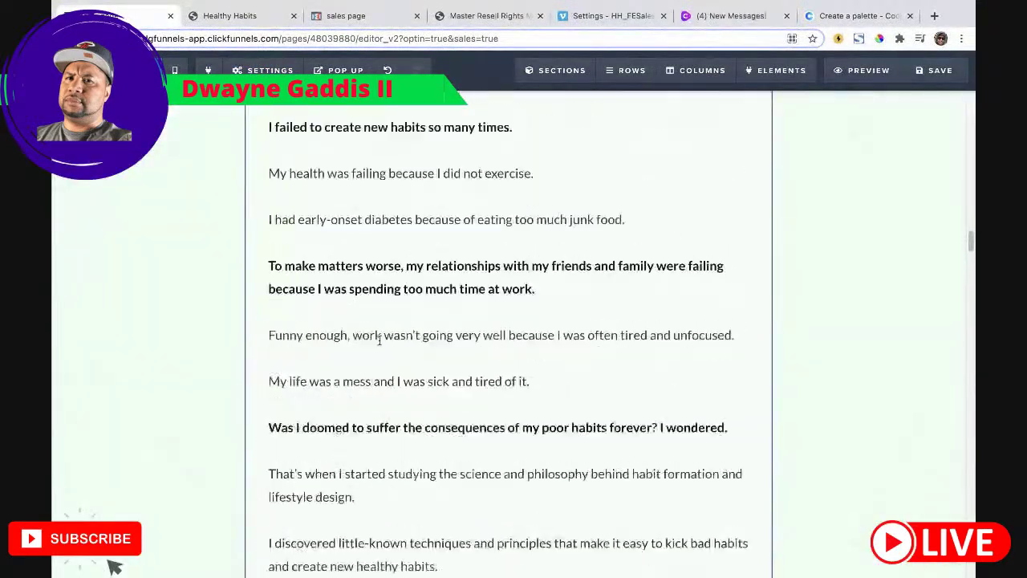
scroll(393, 363, "up", 8)
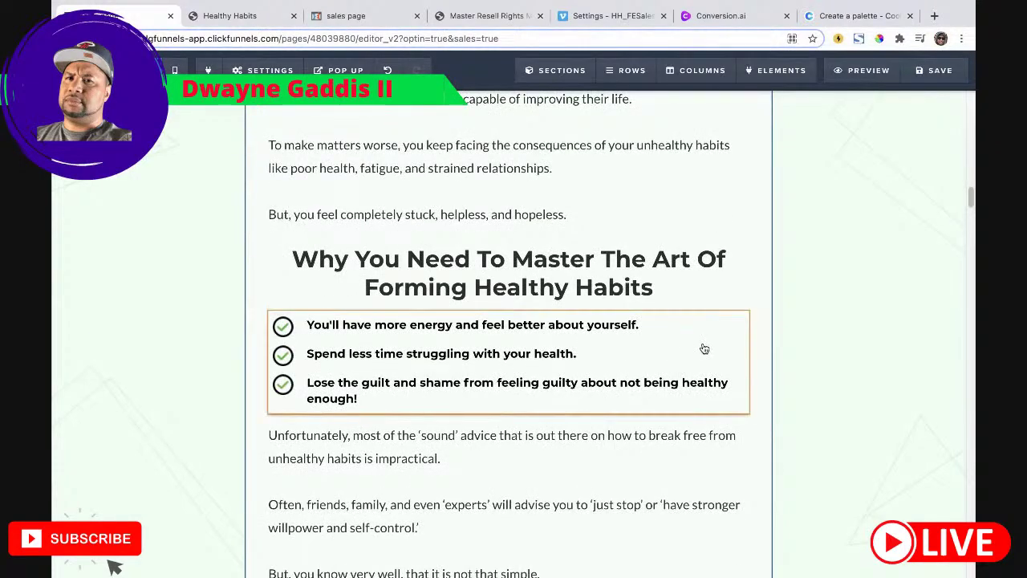
mouse_move(686, 344)
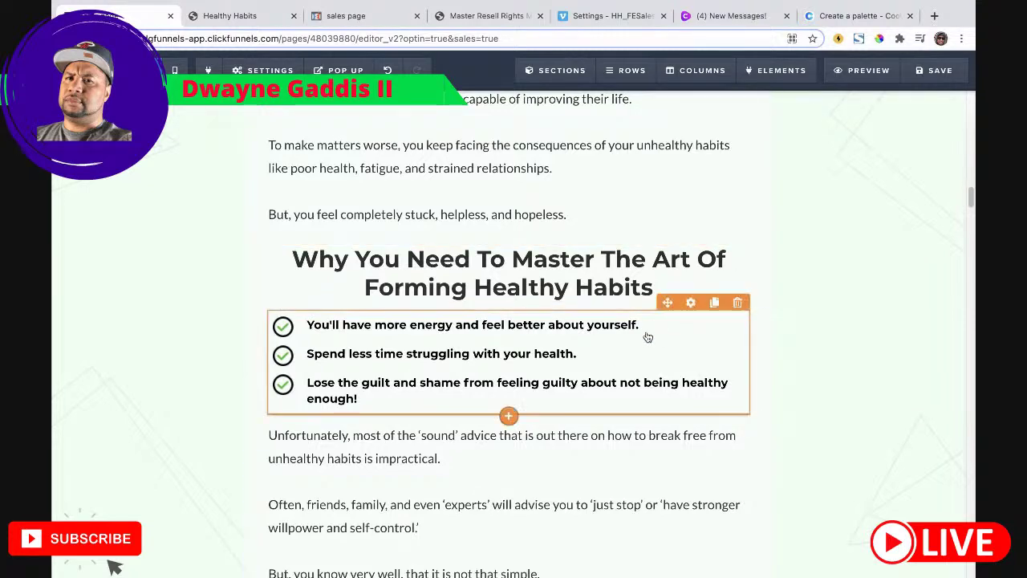
scroll(655, 332, "down", 15)
scroll(636, 398, "down", 20)
scroll(559, 399, "down", 5)
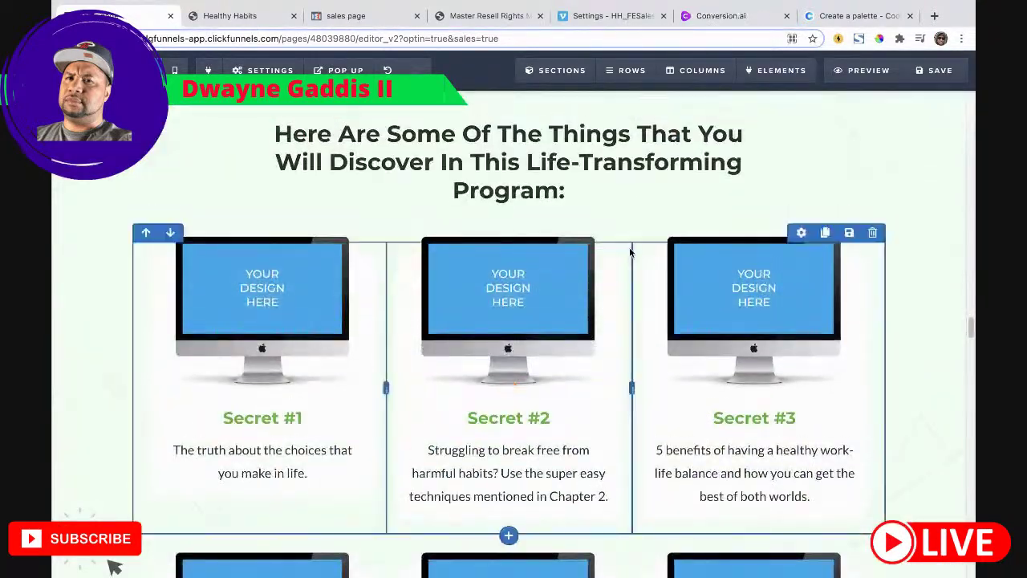
Step: Clone the checkmark list about forming healthy habits and move the copy under the heading "Here Are Some Of The Things That You Will Discover"
scroll(562, 195, "up", 7)
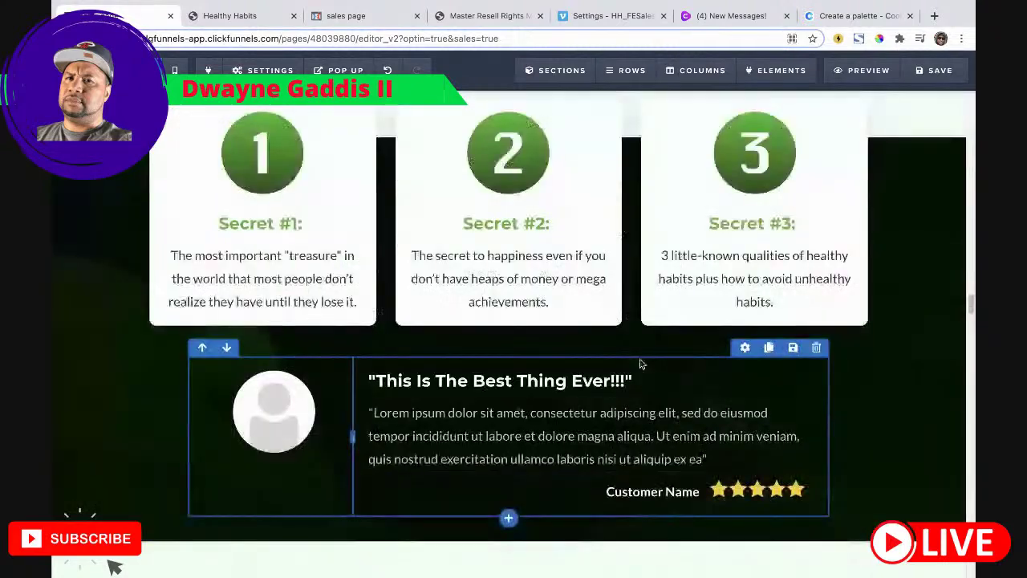
scroll(634, 361, "up", 15)
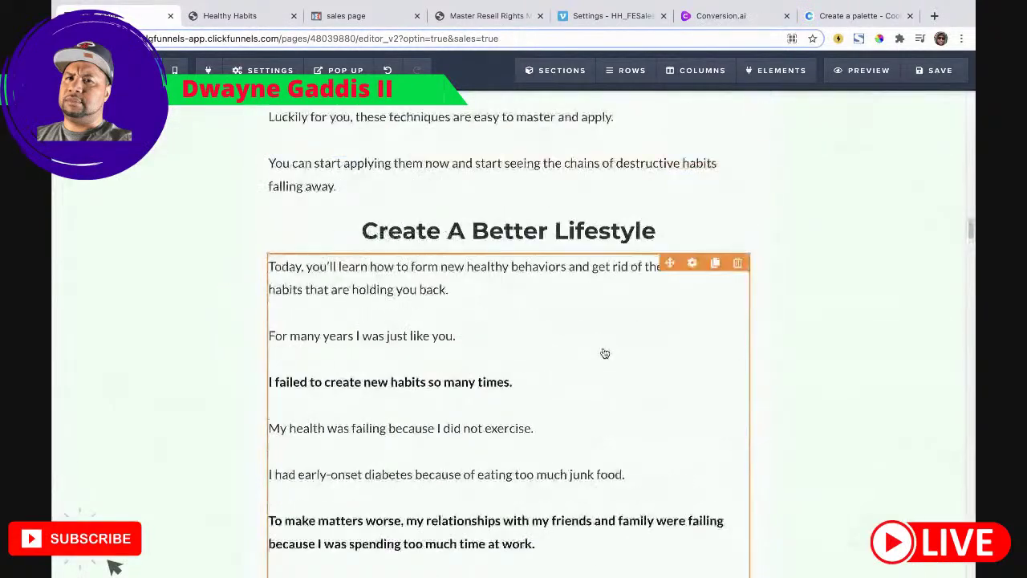
scroll(605, 353, "down", 5)
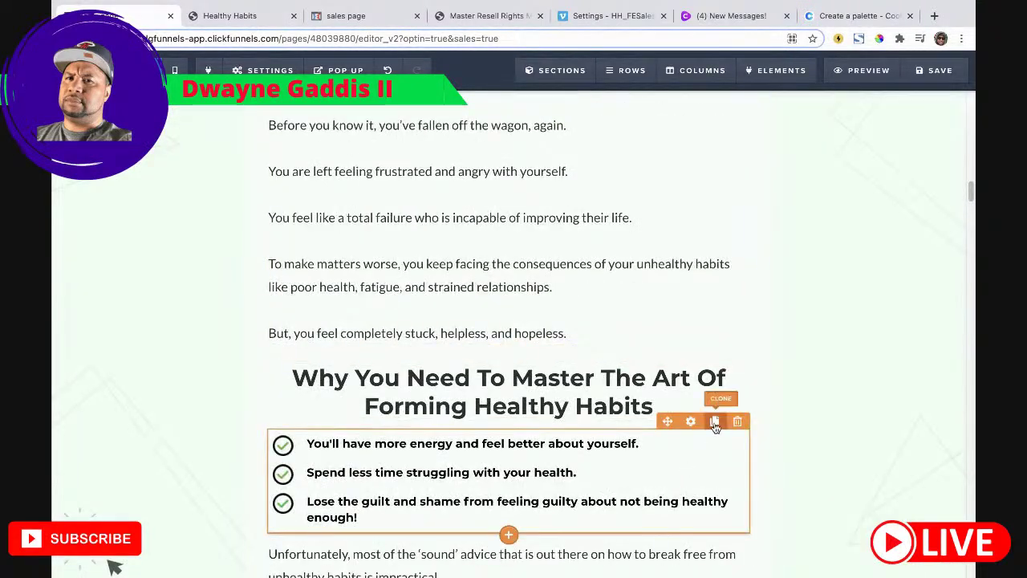
left_click(714, 423)
scroll(674, 561, "down", 4)
scroll(678, 562, "down", 15)
scroll(623, 559, "down", 10)
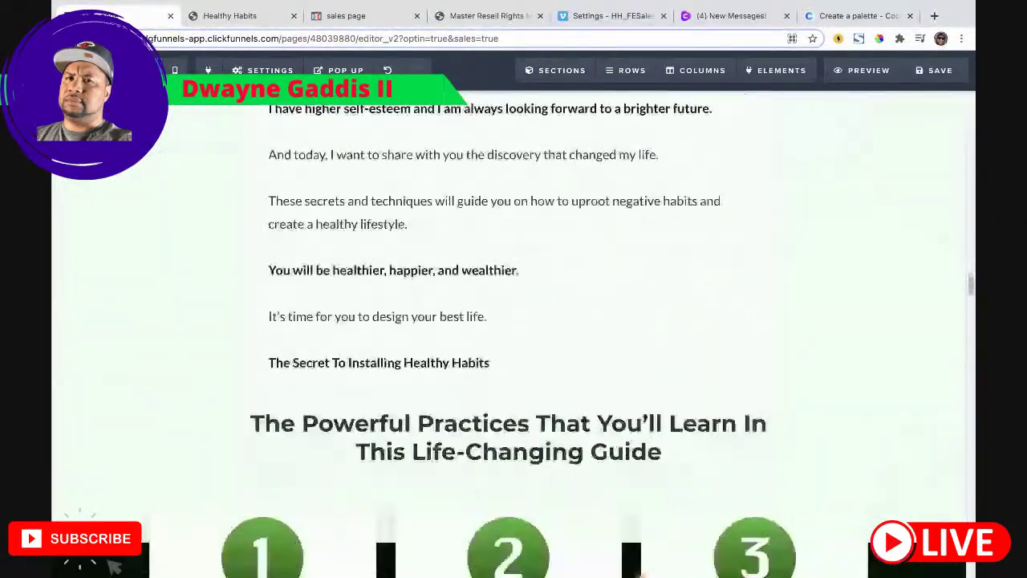
scroll(638, 571, "down", 10)
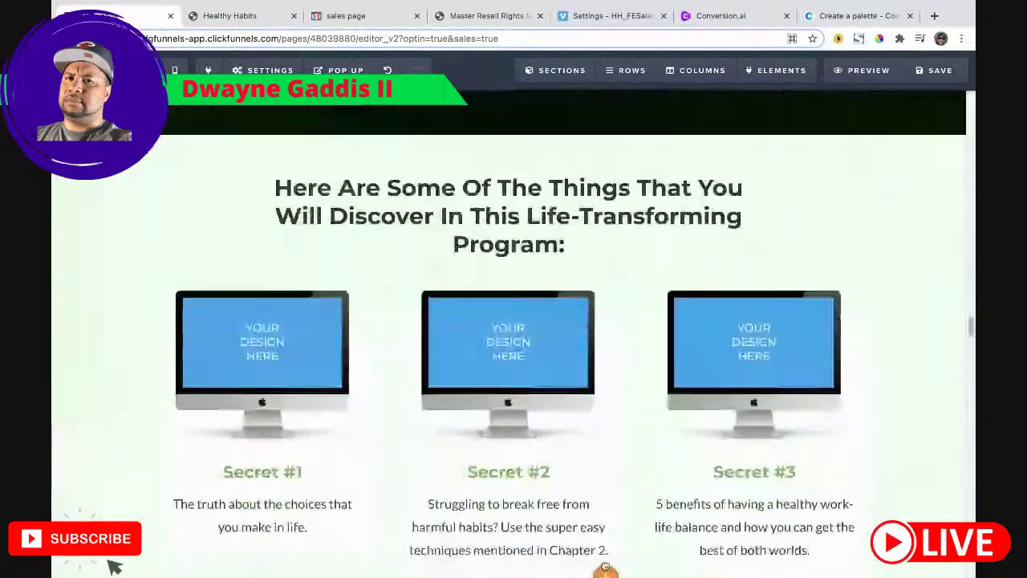
scroll(606, 568, "down", 6)
scroll(586, 294, "up", 6)
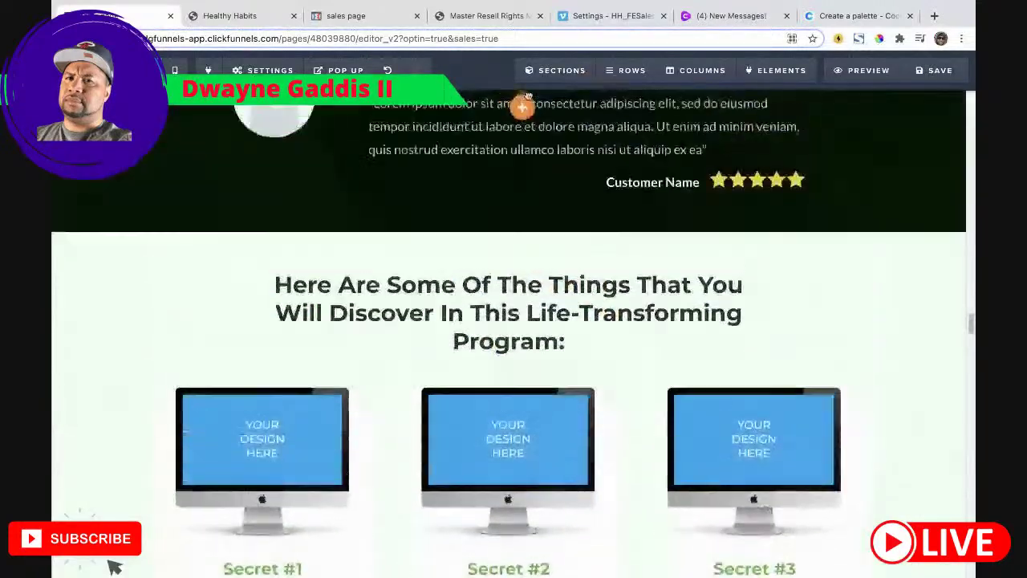
scroll(537, 241, "up", 1)
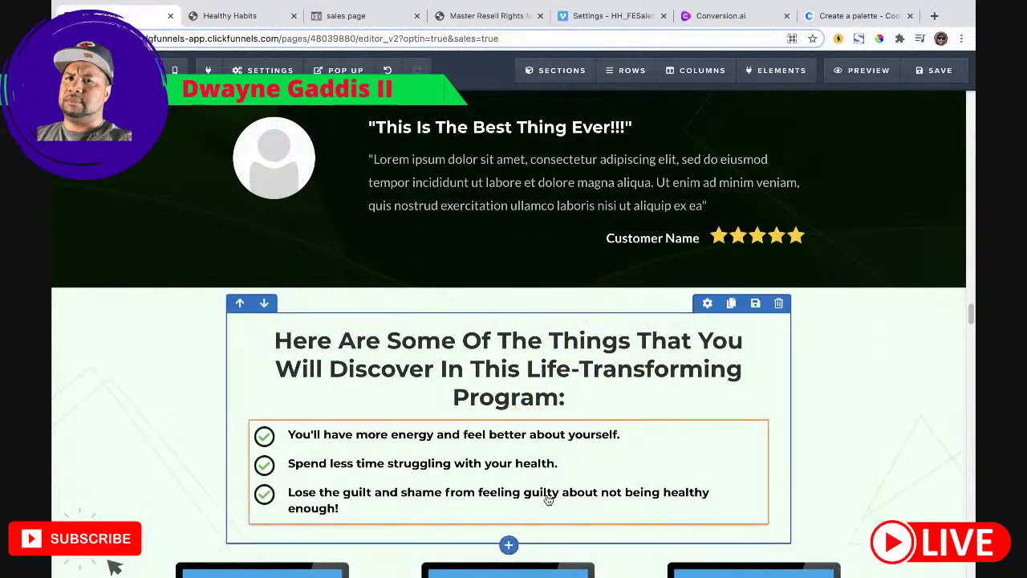
Step: Replace the first item of the cloned checkmark list with the Healthy Habits bullet "The truth about the choices that you make in life."
scroll(546, 495, "down", 3)
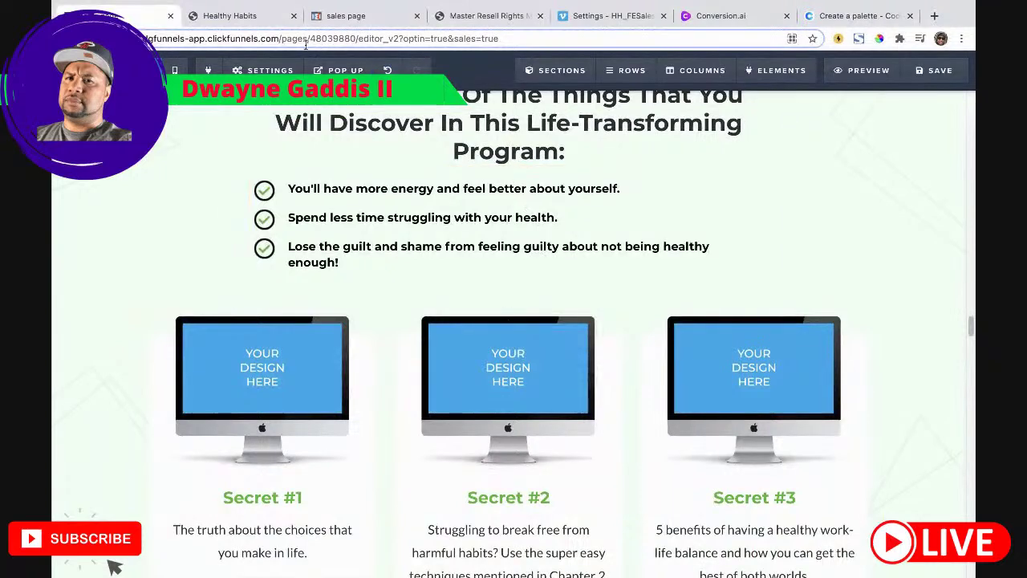
left_click(264, 16)
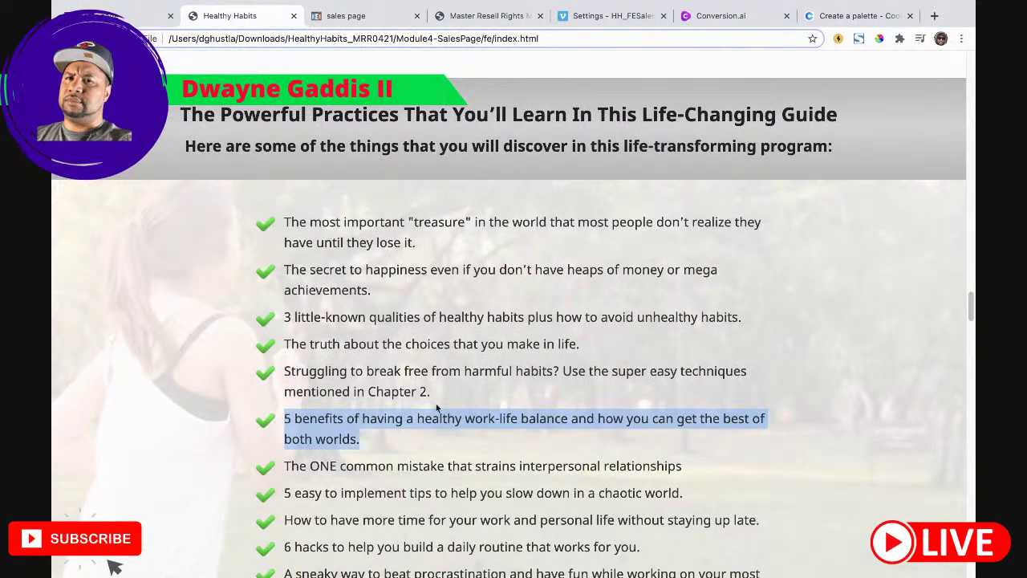
left_click_drag(592, 347, 283, 346)
key("ctrl+c")
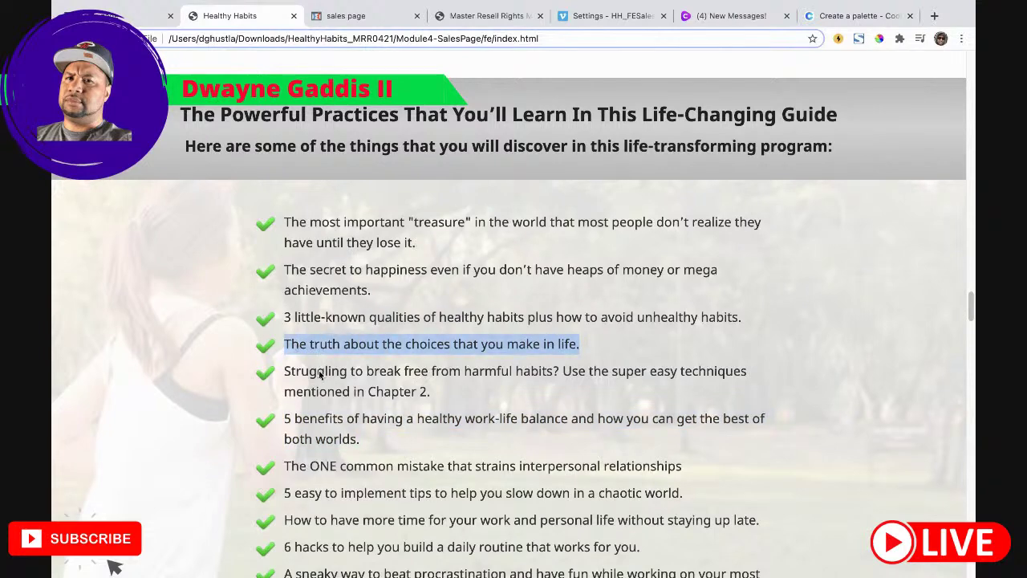
left_click(142, 17)
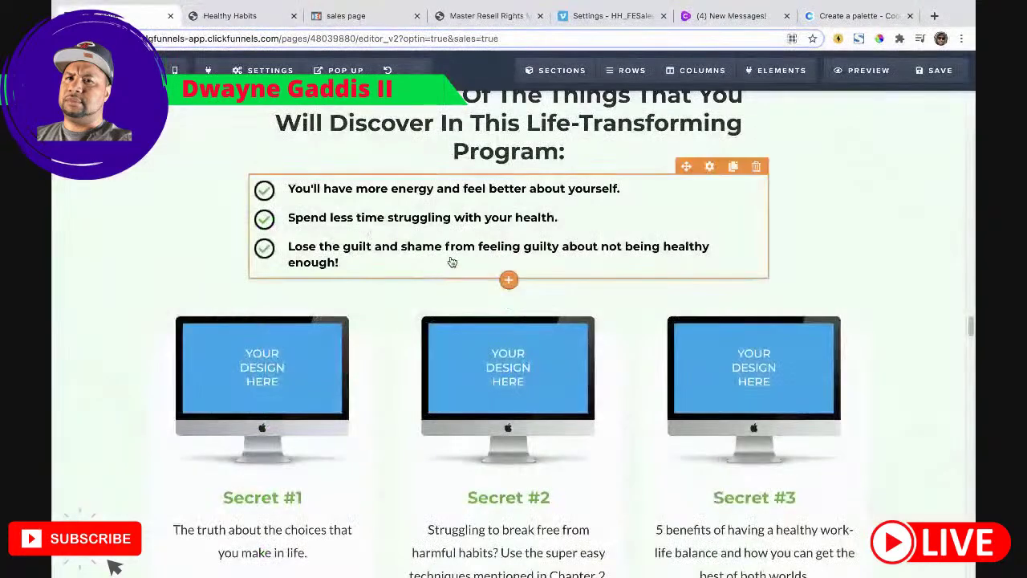
left_click(565, 186)
triple_click(565, 186)
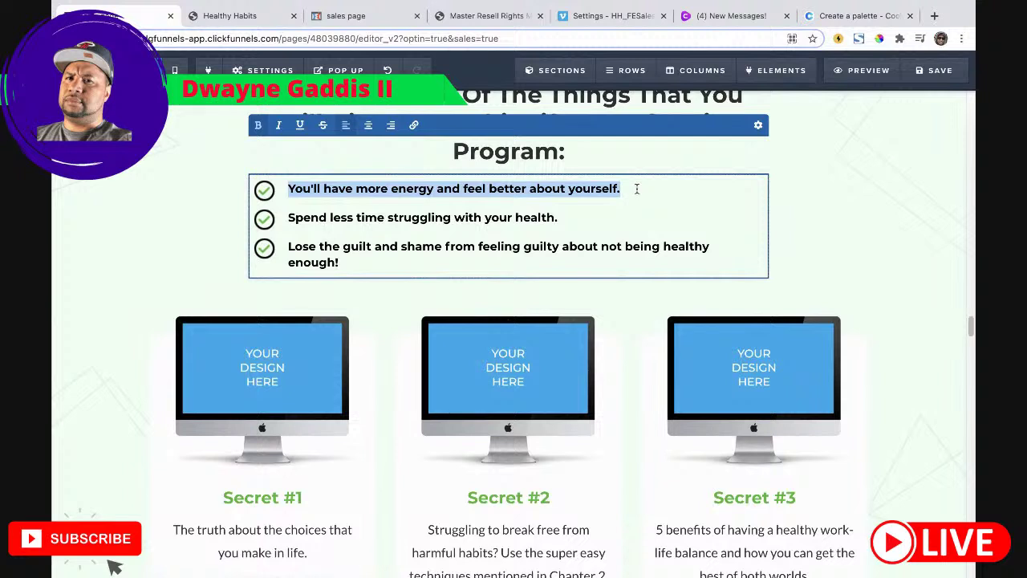
key("ctrl+v")
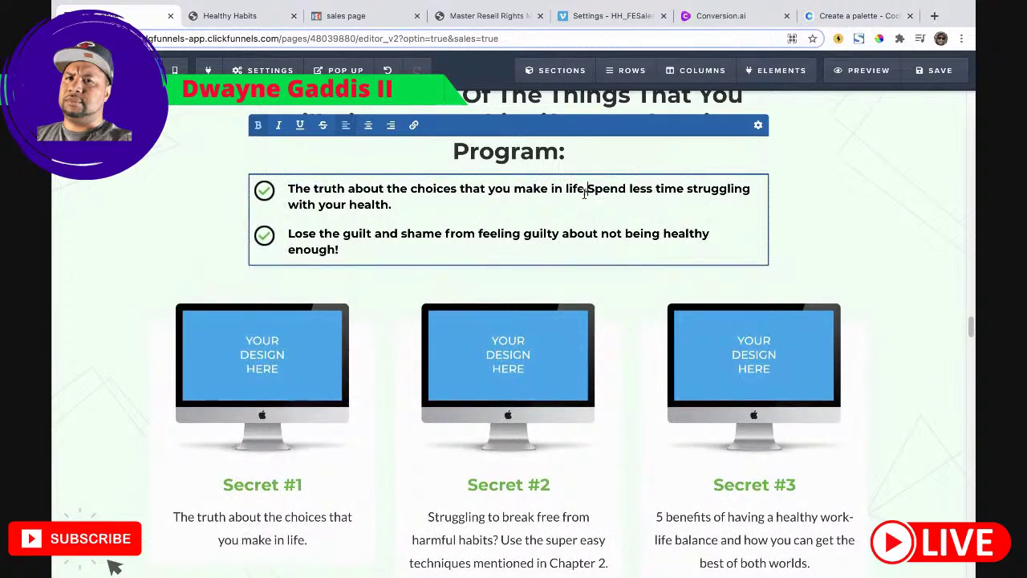
key("Return")
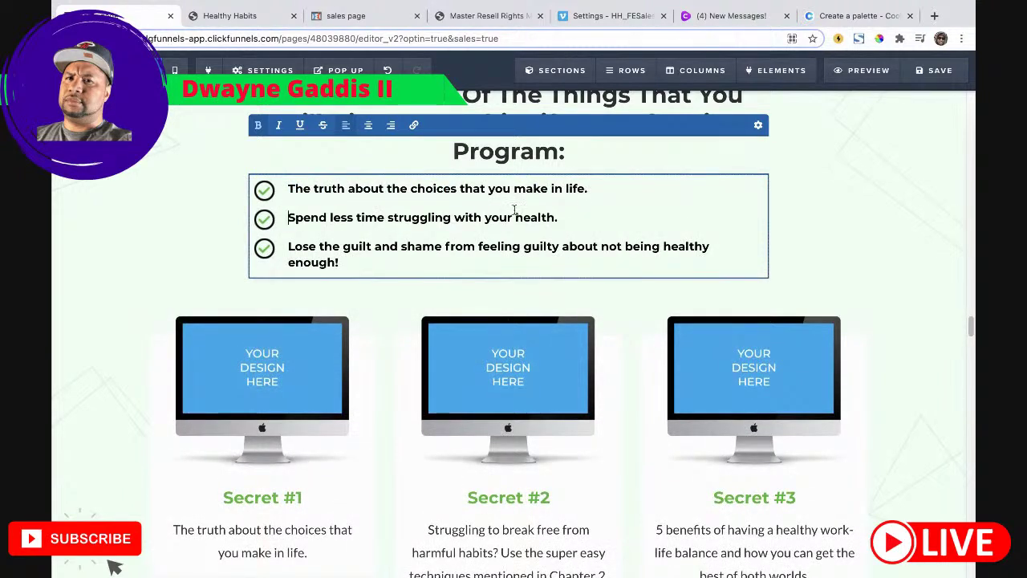
Step: Replace the second item of the cloned checkmark list with "Struggling to break free from harmful habits? Use the super easy techniques mentioned in Chapter 2."
left_click(230, 15)
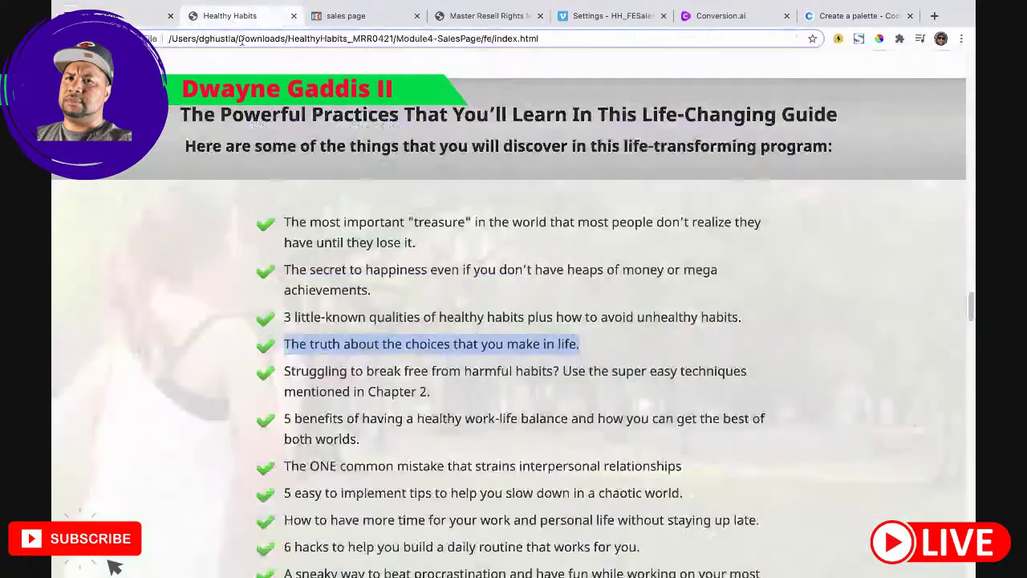
left_click_drag(447, 398, 284, 371)
key("super+c")
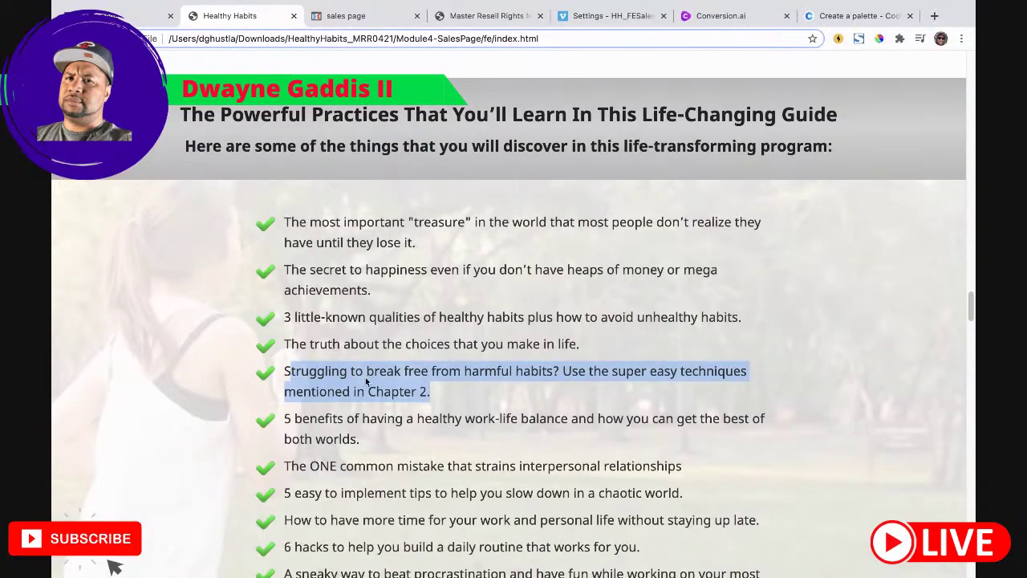
left_click_drag(447, 399, 284, 376)
left_click(128, 15)
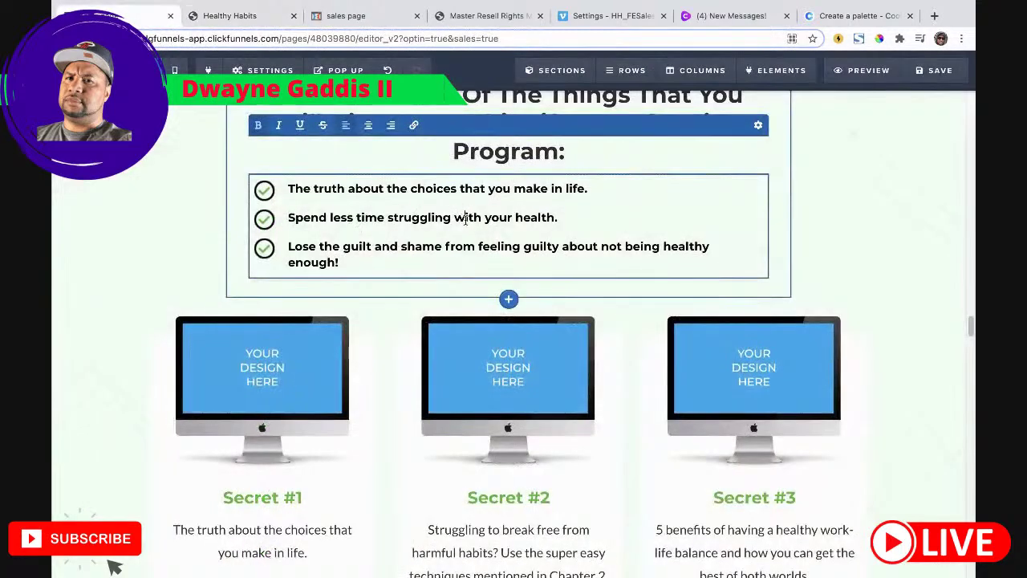
left_click_drag(566, 217, 292, 217)
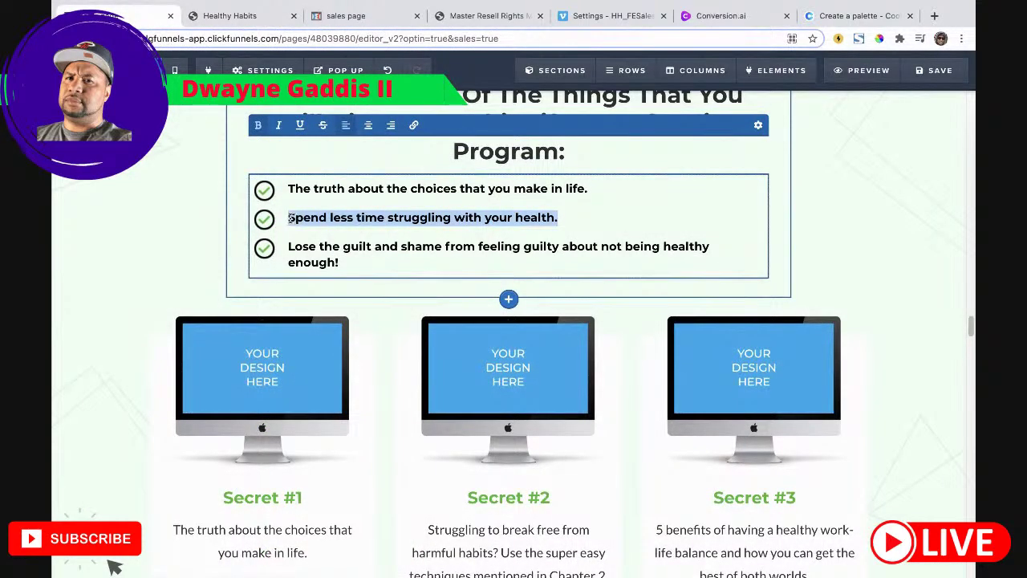
key("super+v")
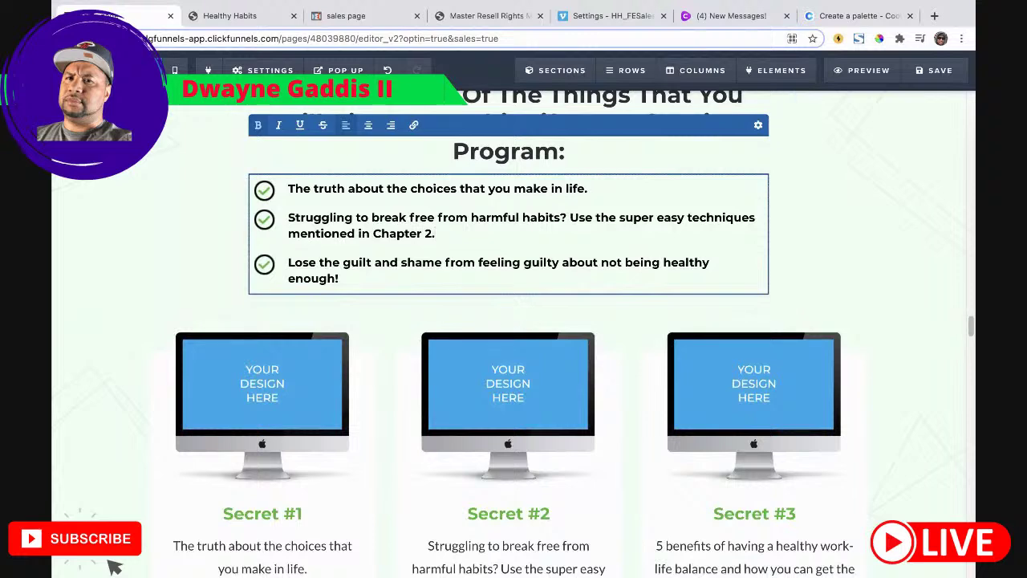
Step: Replace the third checkmark item with "5 benefits of having a healthy work-life balance and how you can get the best of both worlds."
key("ctrl+Tab")
left_click_drag(374, 442, 294, 418)
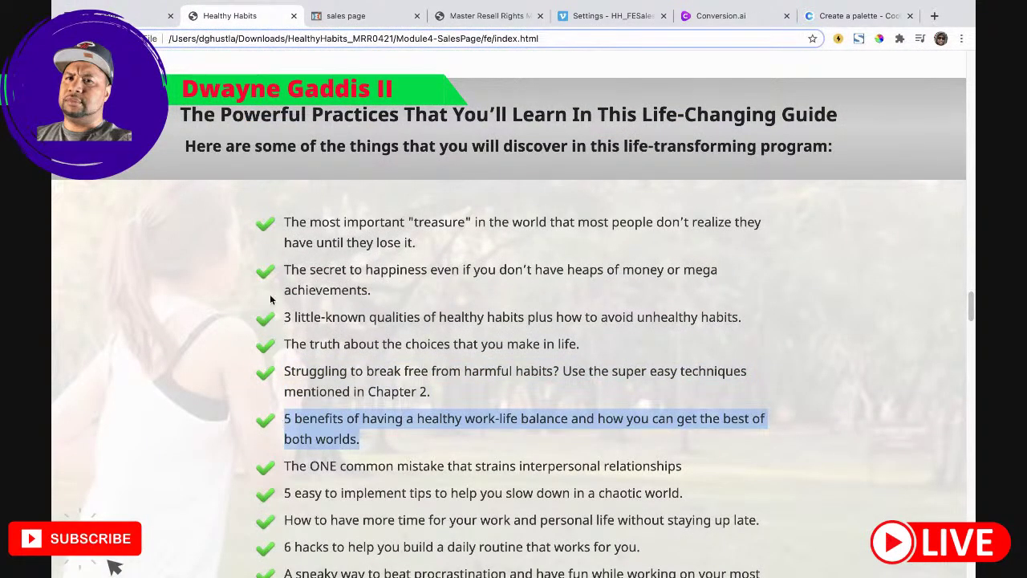
left_click(133, 18)
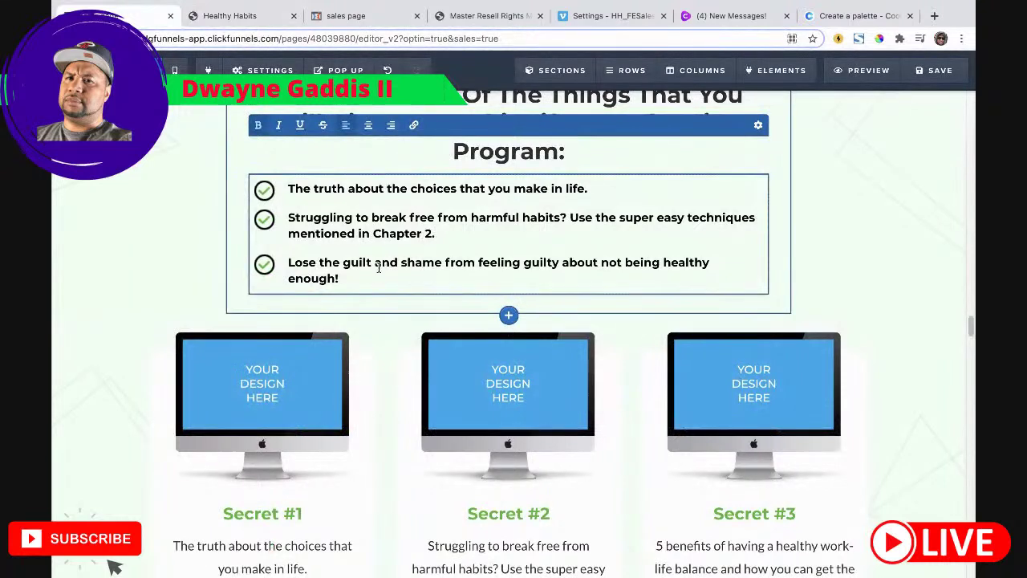
left_click_drag(368, 276, 309, 262)
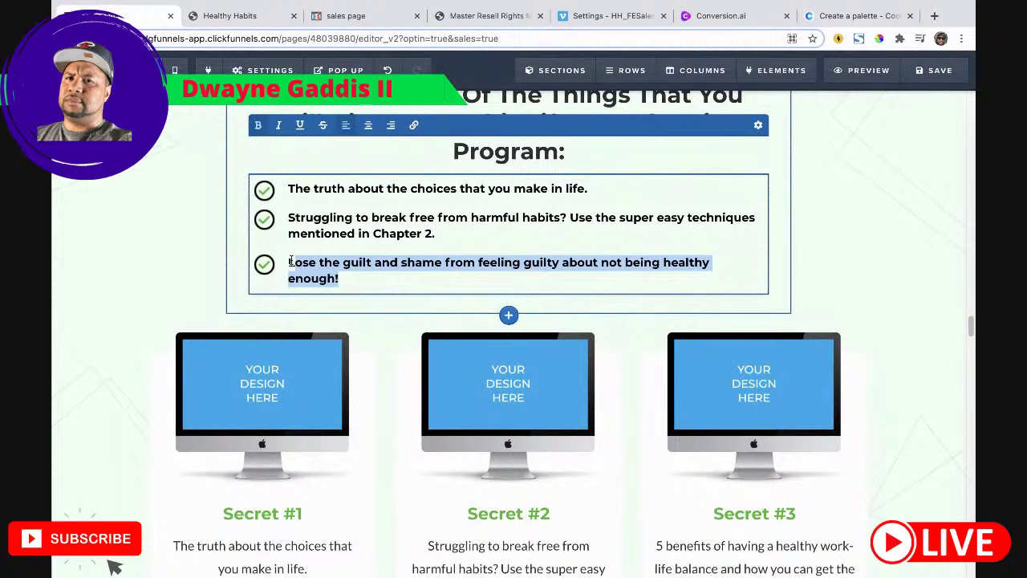
type("5 benefits of having a healthy work-life balance and how you can get the best of both worlds.")
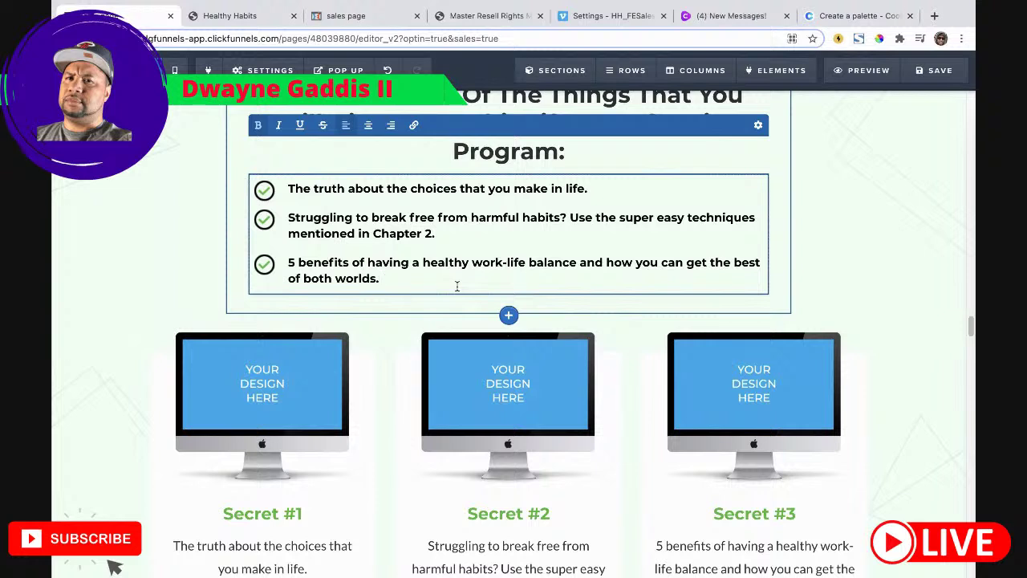
Step: Append the page references "(pg 17)" to the second checkmark item and "(pg 22)" to the third
left_click(499, 228)
type("(pg 17")
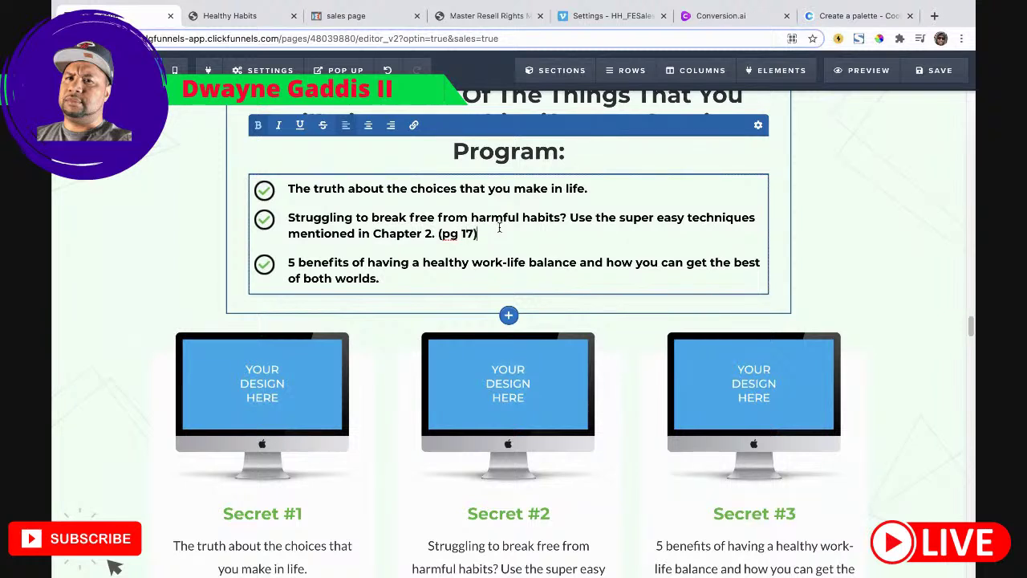
left_click(396, 280)
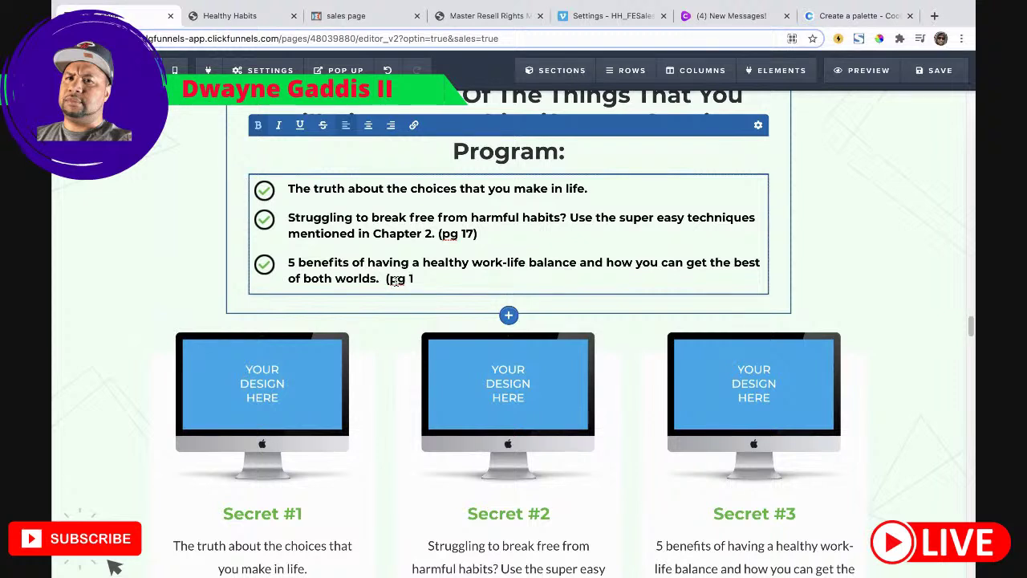
type("22")
Step: Add the Healthy Habits bullet "The ONE common mistake that strains interpersonal relationships" as the fourth checkmark item
left_click(259, 16)
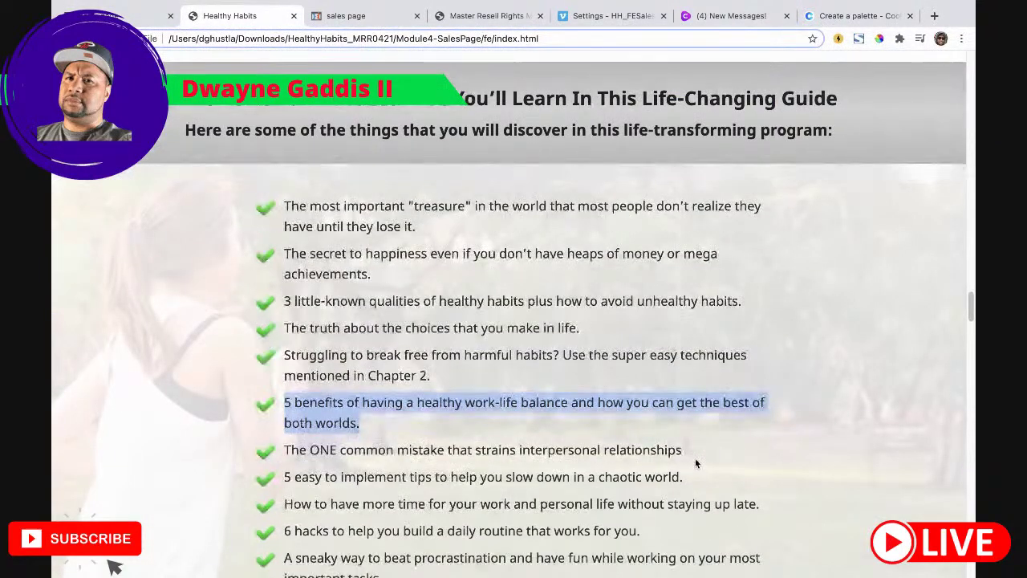
scroll(691, 458, "down", 3)
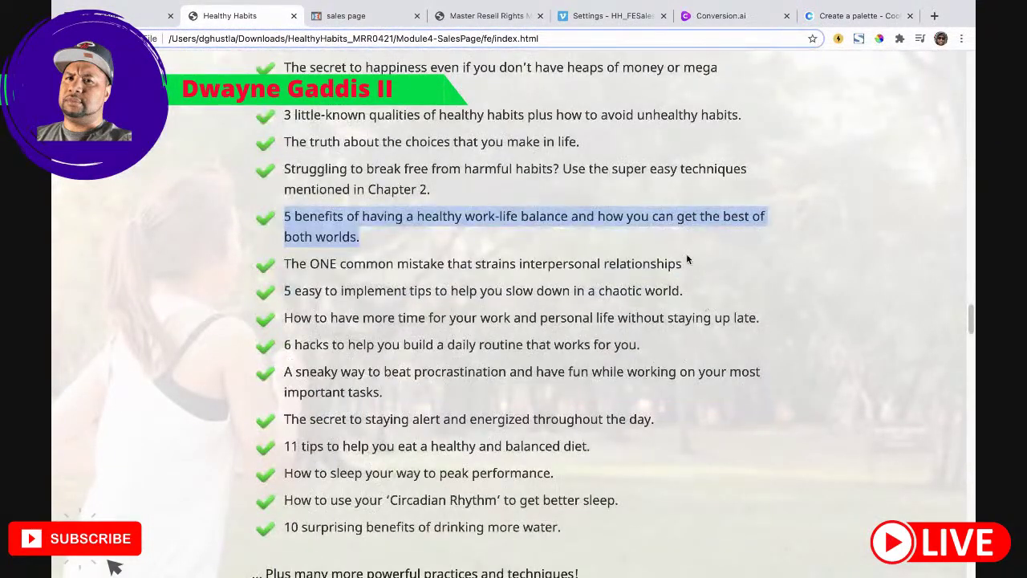
left_click_drag(683, 263, 296, 267)
key("ctrl+c")
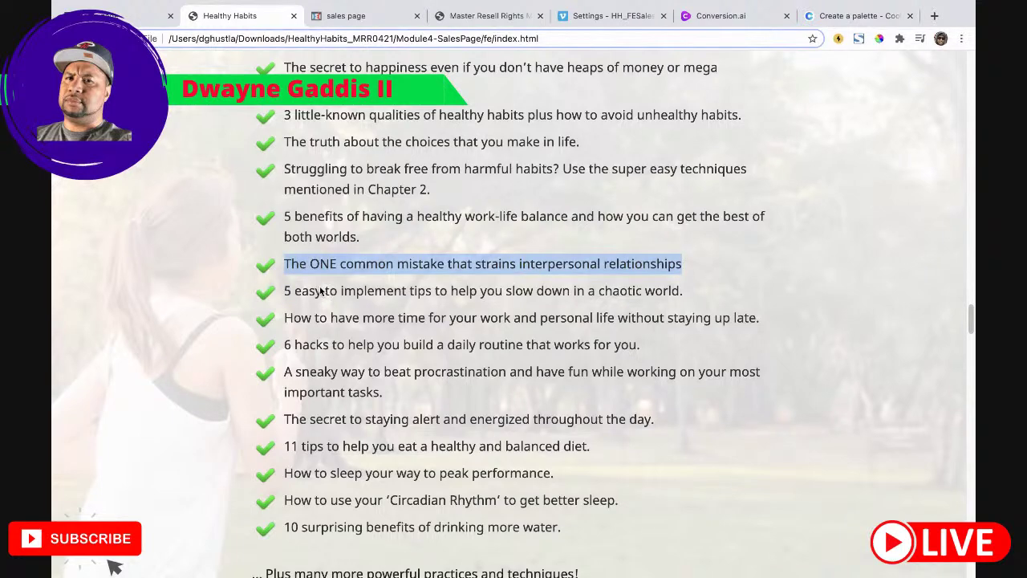
key("ctrl+shift+Tab")
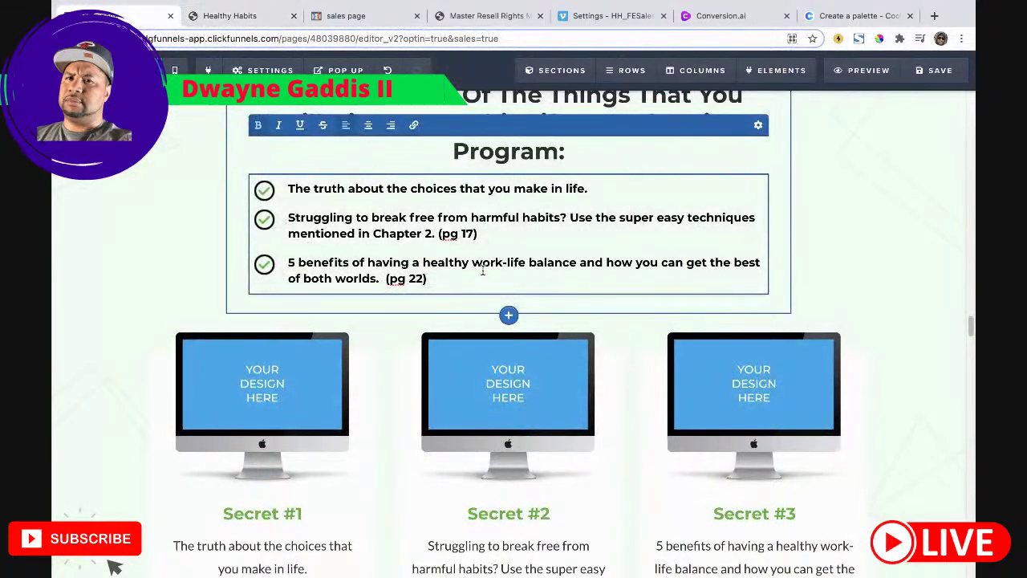
key("Return")
key("ctrl+v")
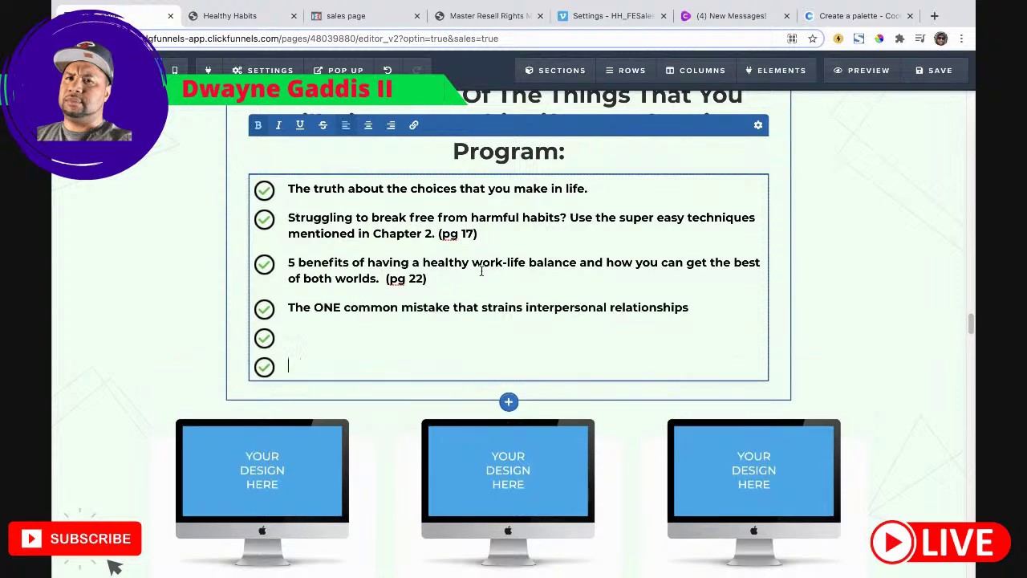
Step: Add the Healthy Habits bullet "5 easy to implement tips to help you slow down in a chaotic world." as the fifth checkmark item
key("ctrl+Tab")
left_click_drag(702, 298, 287, 297)
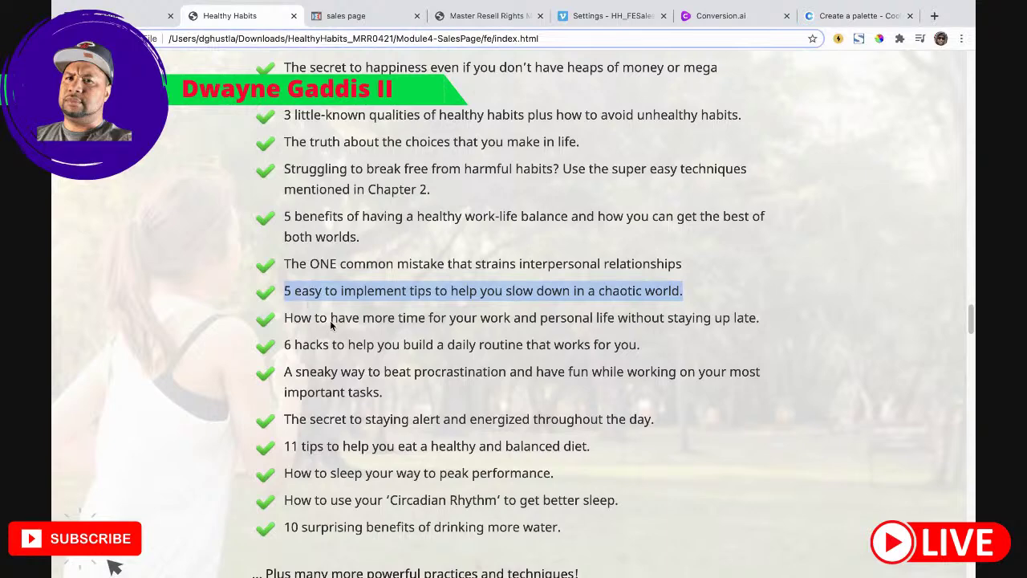
key("ctrl+shift+Tab")
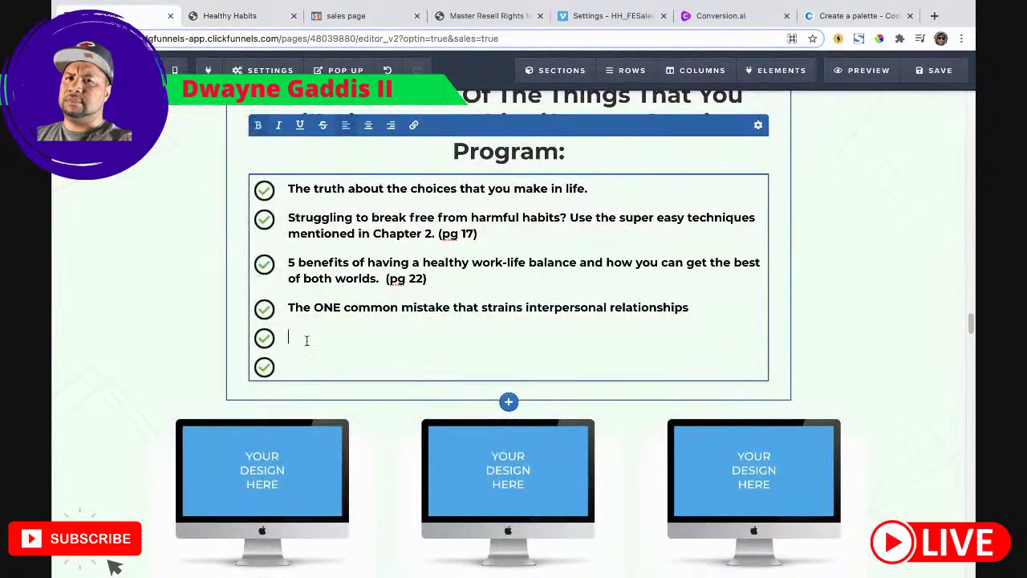
type("5 easy to implement tips to help you slow down in a chaotic world.")
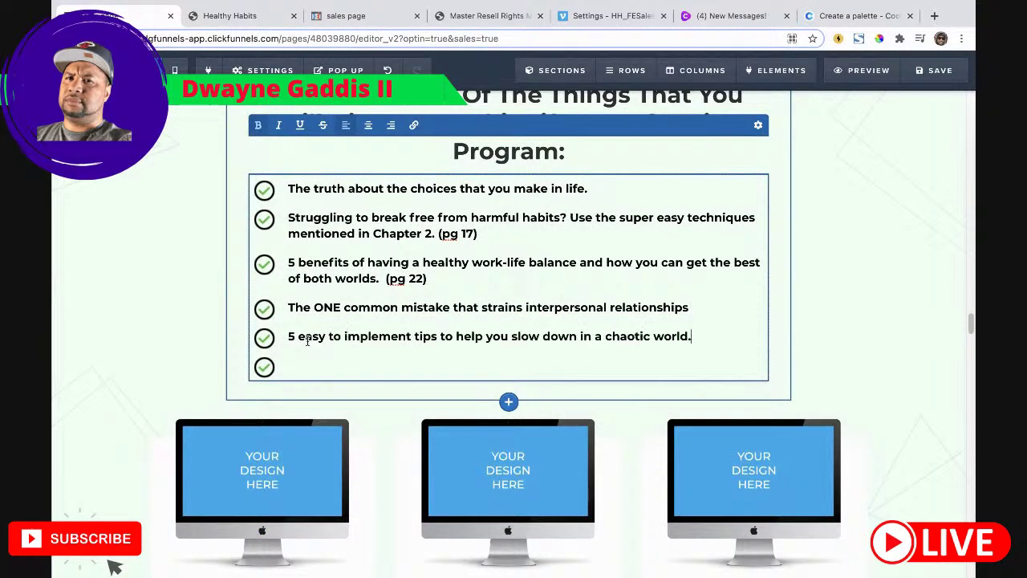
Step: Add "How to have more time for your work and personal life without staying up late." as the sixth checkmark item and finish editing the list
left_click(230, 18)
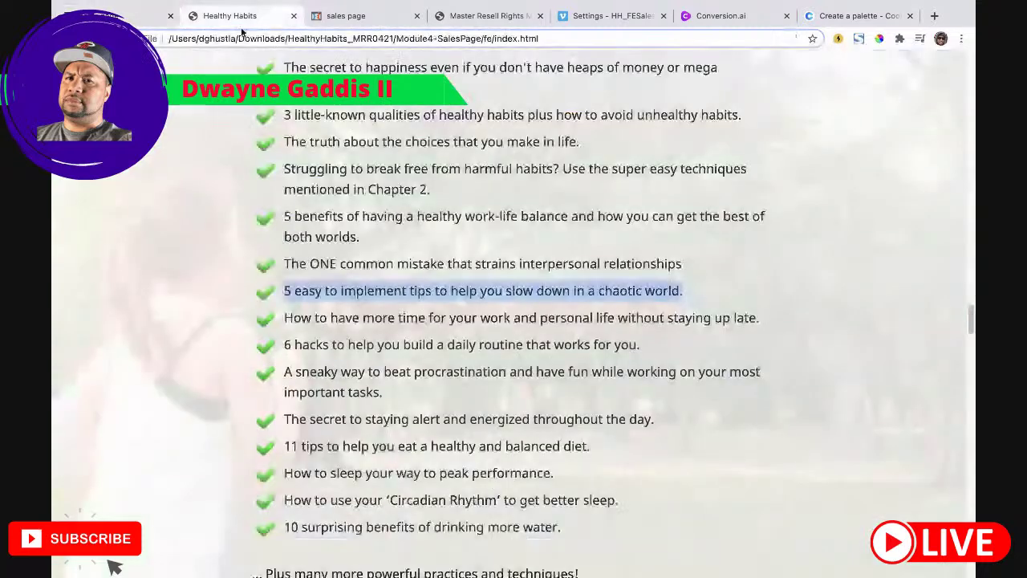
left_click_drag(756, 325, 282, 321)
key("ctrl+c")
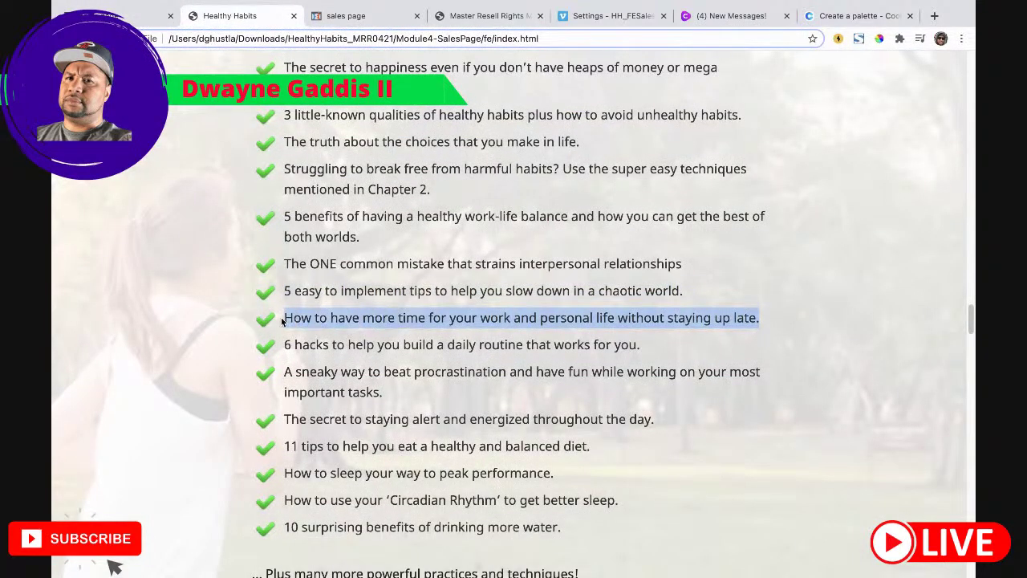
left_click(128, 16)
key("Return")
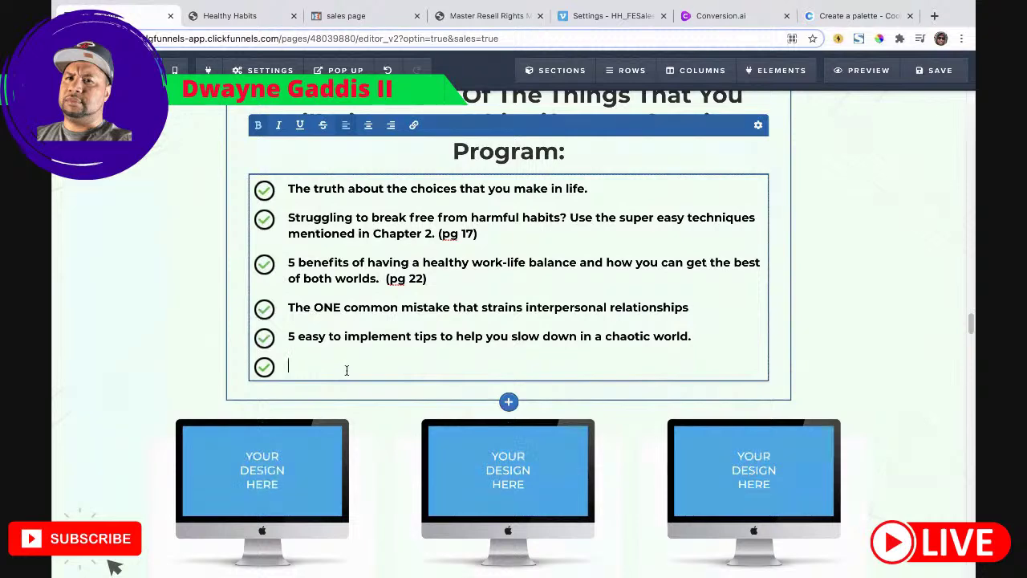
key("ctrl+v")
scroll(504, 394, "down", 3)
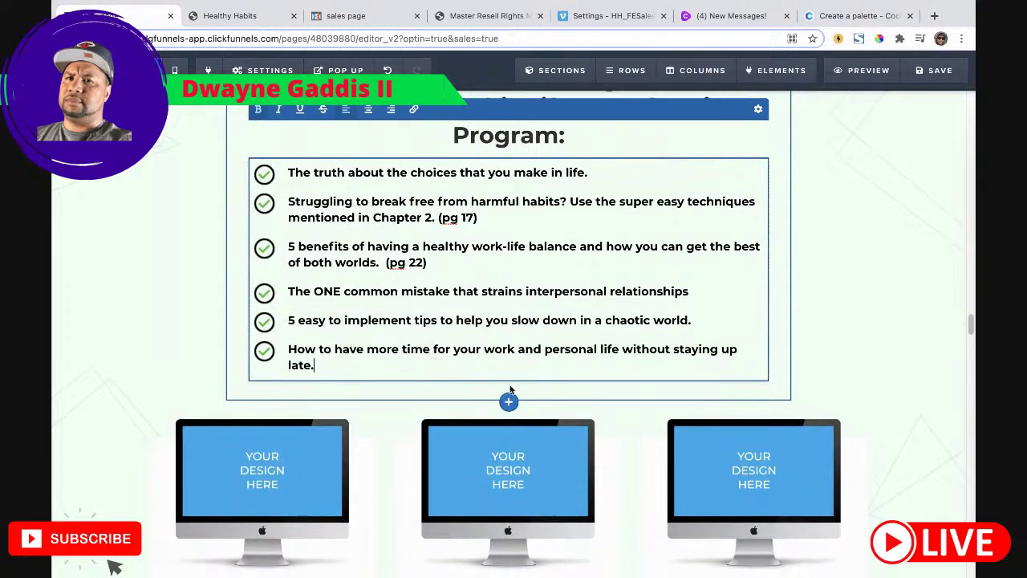
scroll(503, 394, "up", 3)
left_click(859, 366)
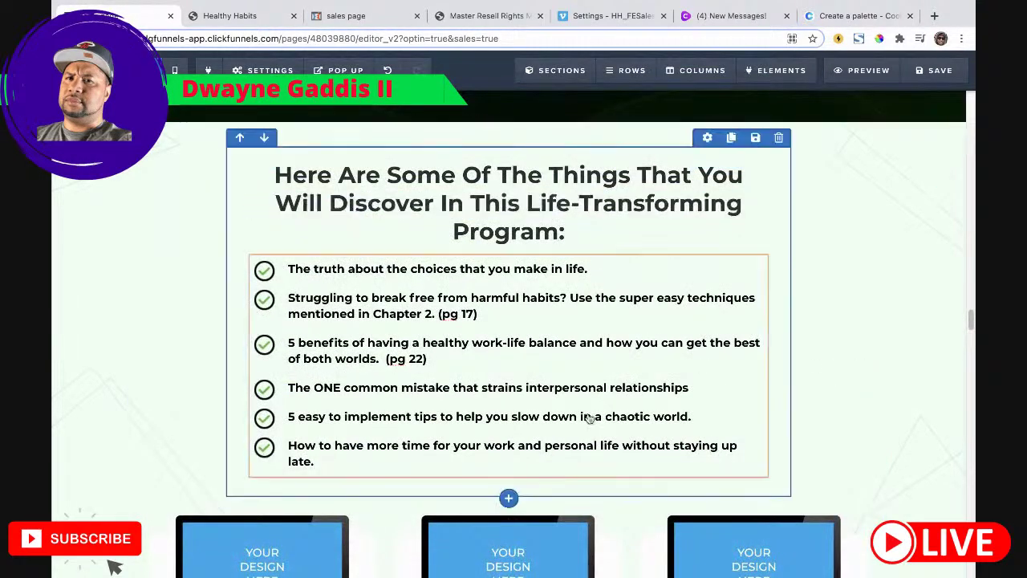
Step: Review the completed checkmark list and both rows of secrets down to the Enroll Now button
scroll(535, 446, "down", 1)
scroll(535, 446, "down", 3)
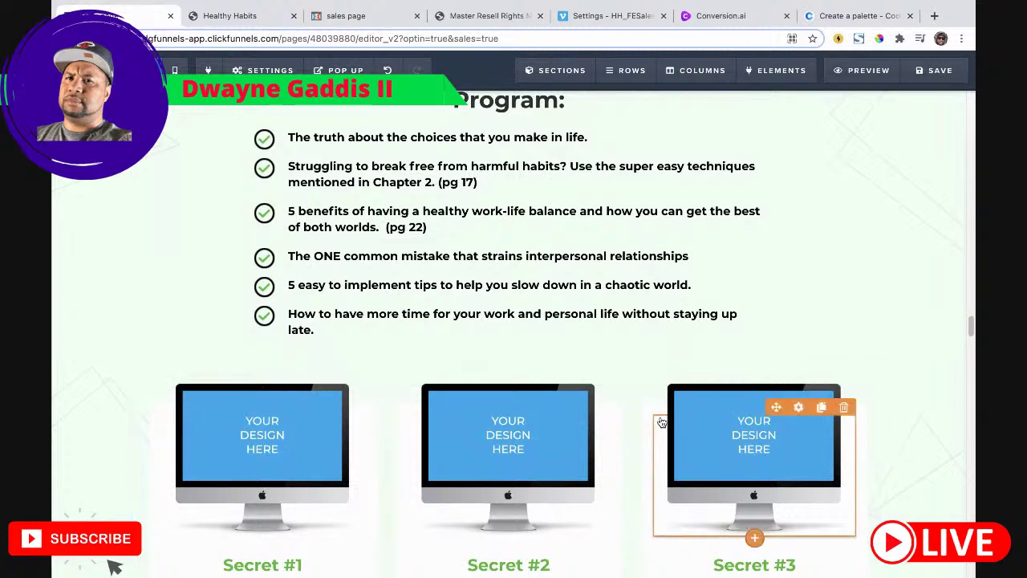
scroll(534, 442, "up", 6)
scroll(533, 441, "down", 3)
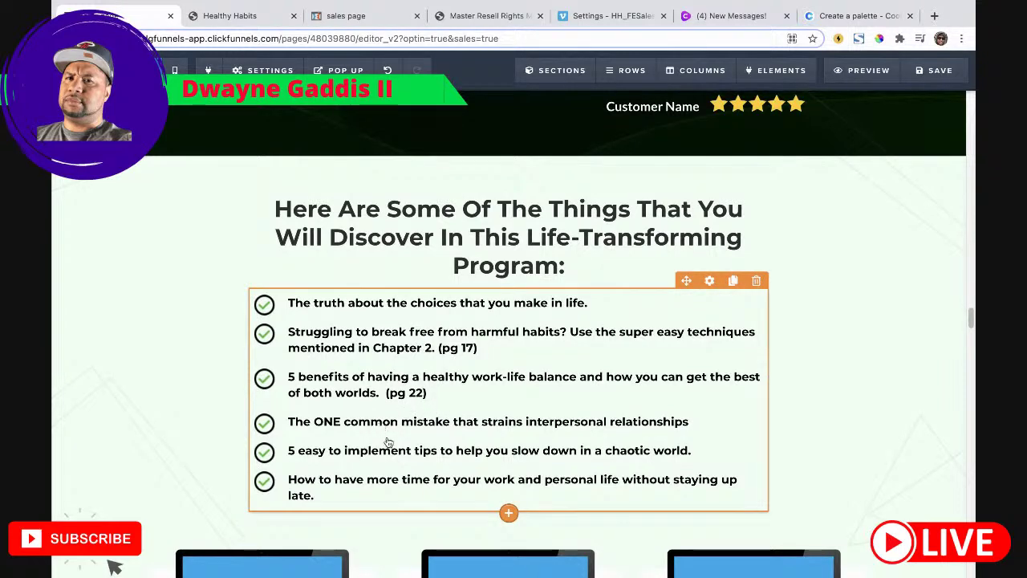
scroll(385, 450, "down", 5)
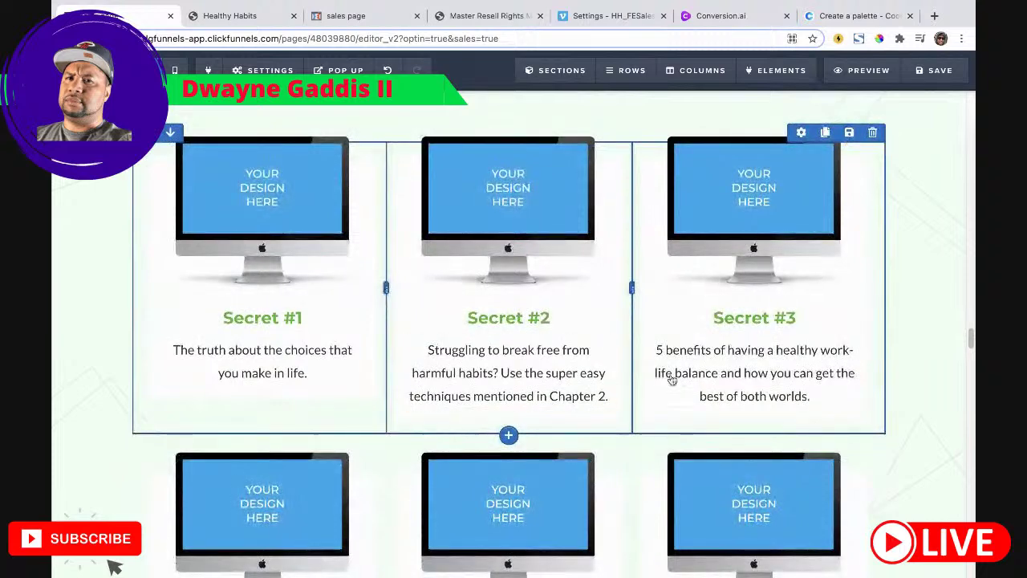
scroll(401, 417, "down", 6)
scroll(365, 391, "up", 2)
scroll(364, 391, "up", 1)
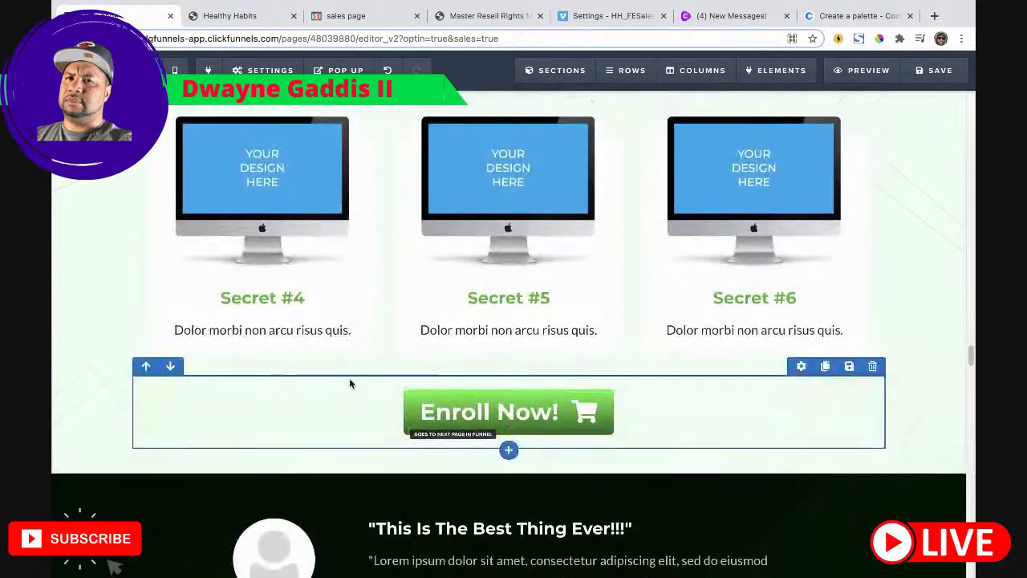
Step: Replace the Secret #4 placeholder with the Healthy Habits bullet "A sneaky way to beat procrastination and have fun while working on your most important tasks."
left_click(236, 19)
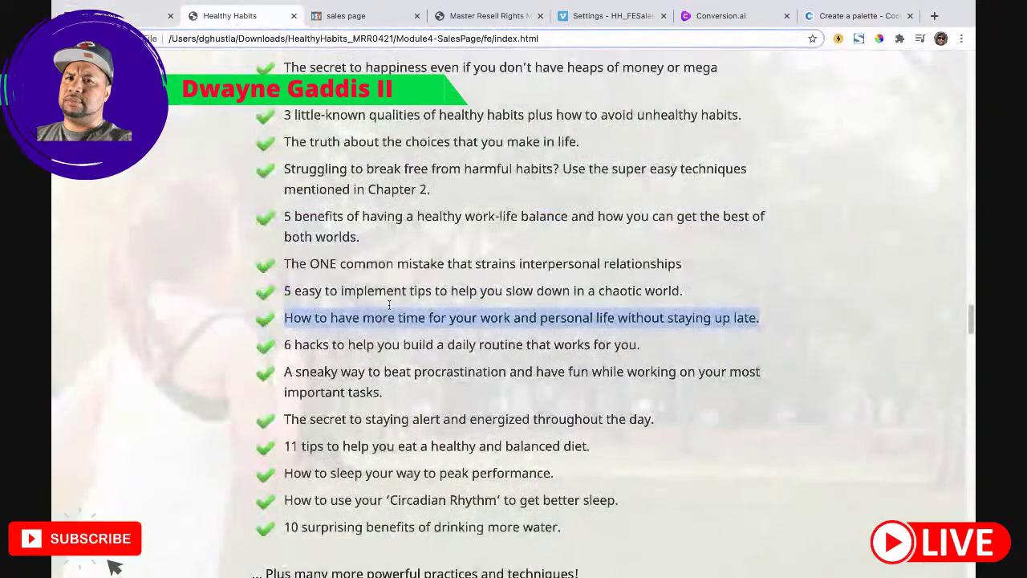
left_click_drag(393, 390, 285, 371)
key("super+c")
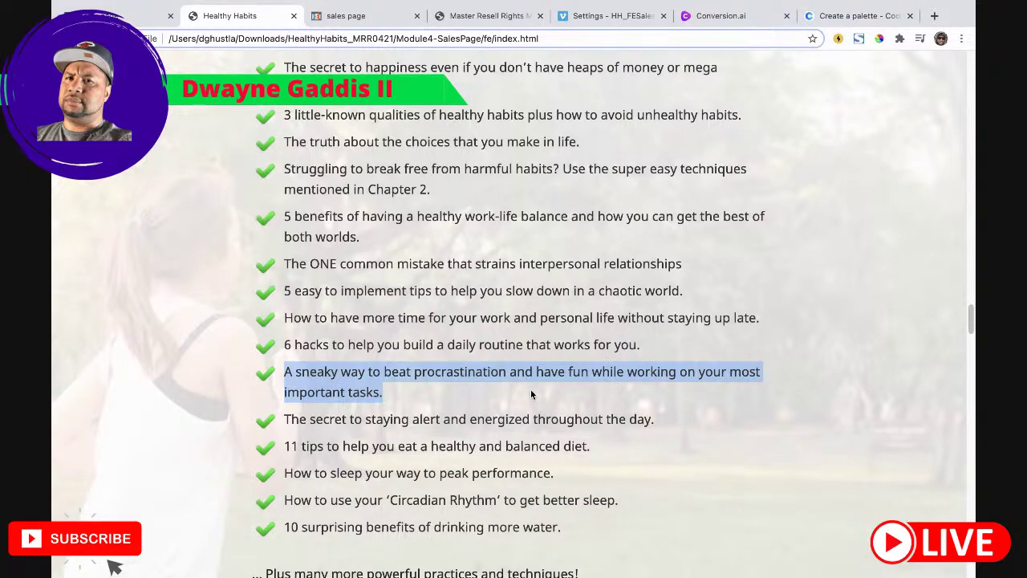
scroll(578, 377, "down", 1)
scroll(401, 406, "down", 2)
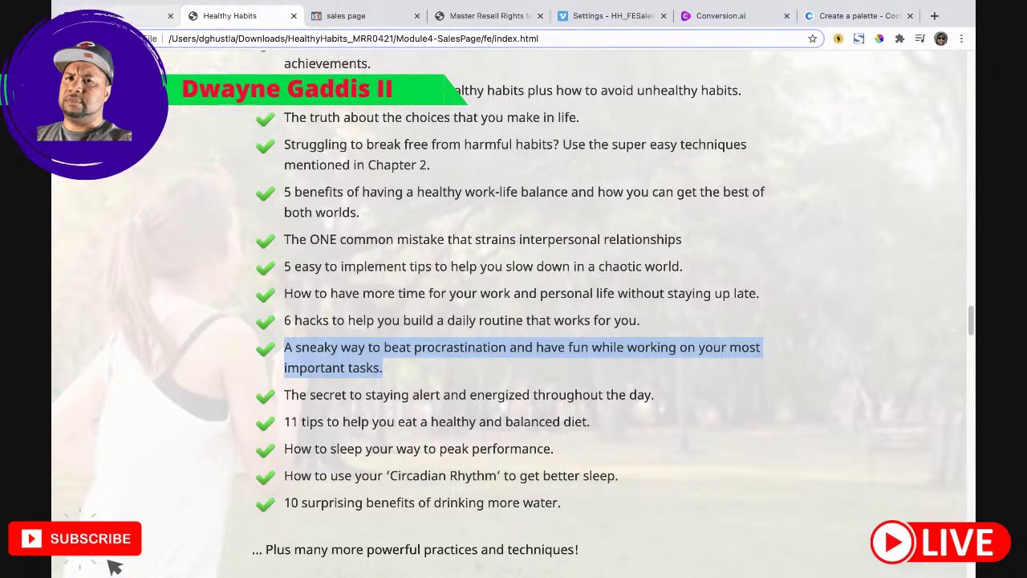
left_click(128, 15)
scroll(449, 318, "up", 4)
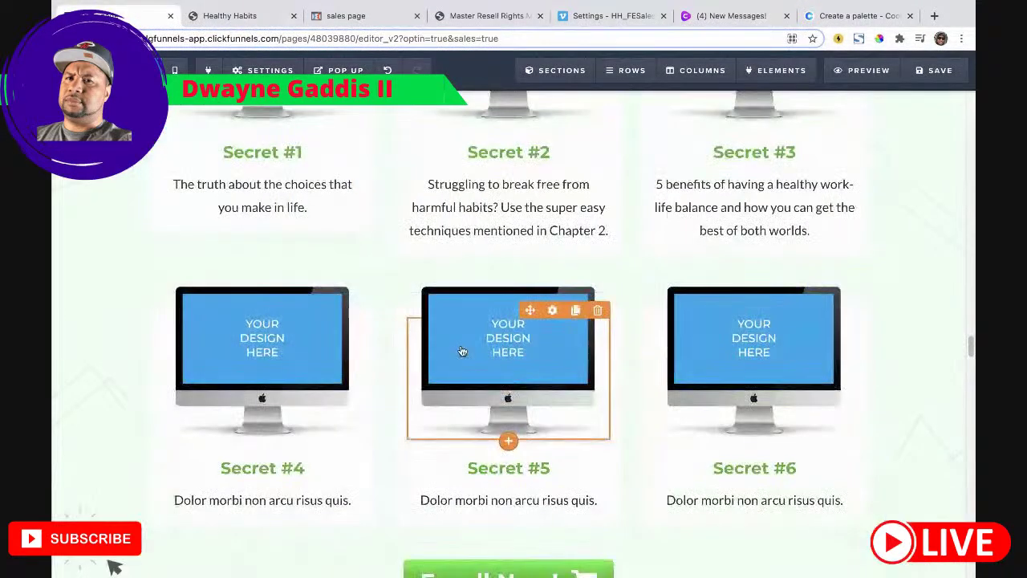
left_click(273, 482)
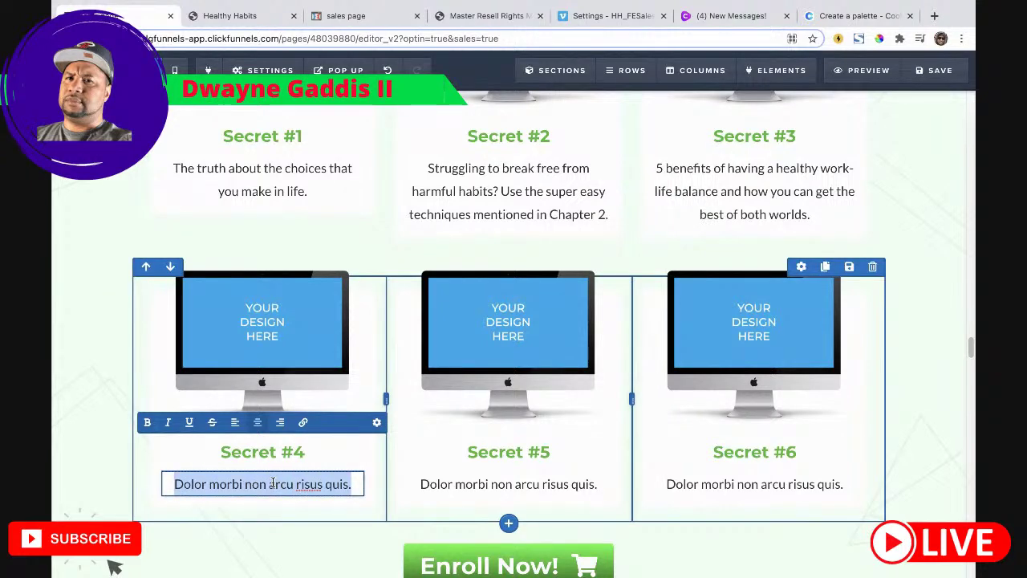
key("super+v")
scroll(276, 483, "down", 1)
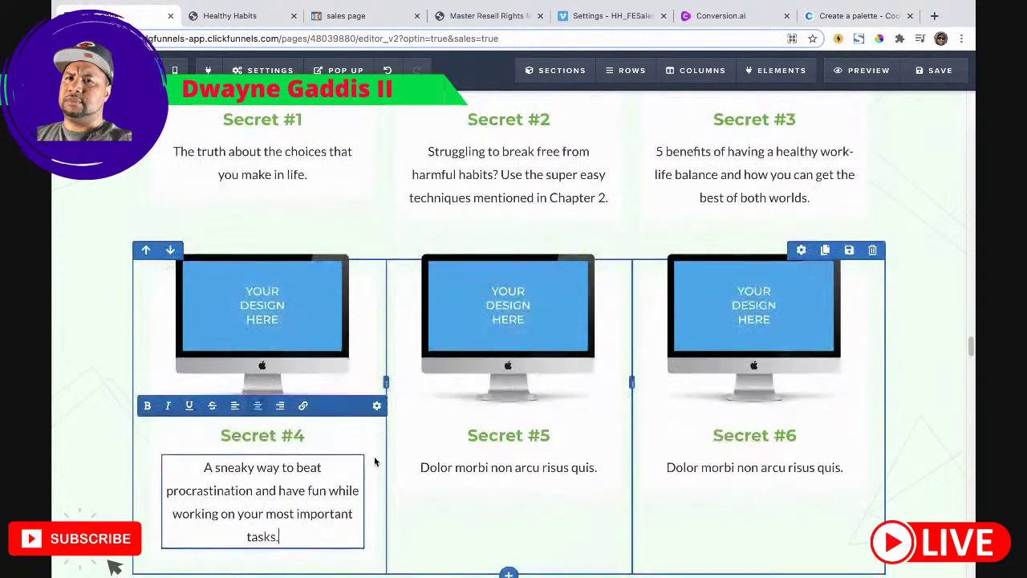
Step: Replace the Secret #5 placeholder with the Healthy Habits bullet "The secret to staying alert and energized throughout the day."
left_click(238, 24)
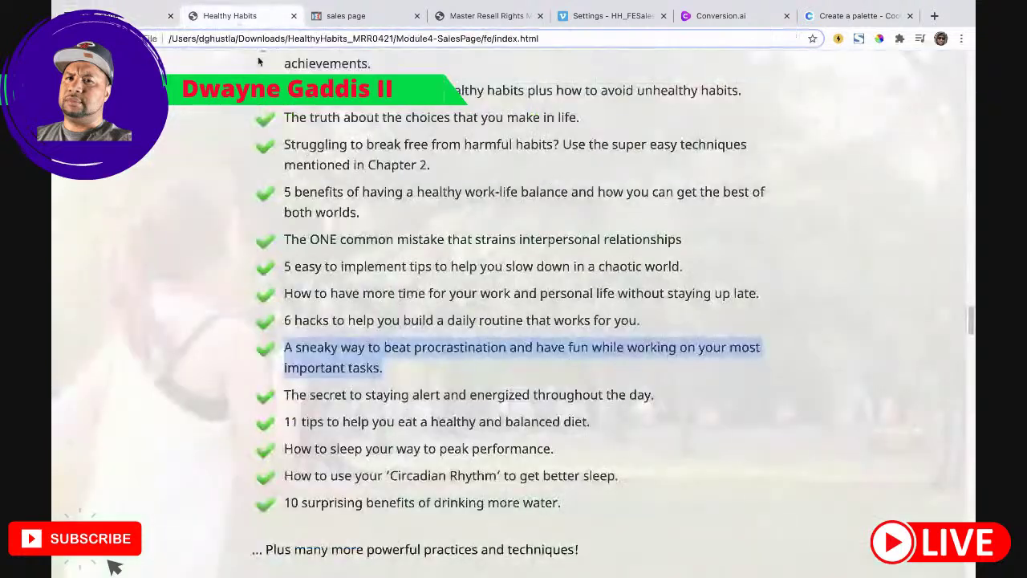
scroll(377, 313, "down", 2)
left_click_drag(663, 360, 287, 366)
key("ctrl+c")
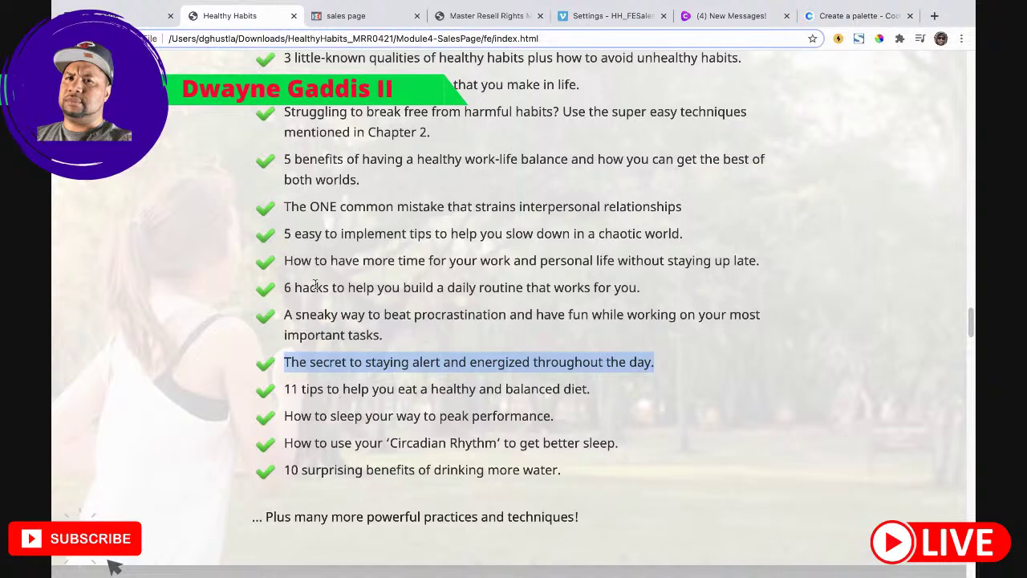
scroll(474, 340, "up", 3)
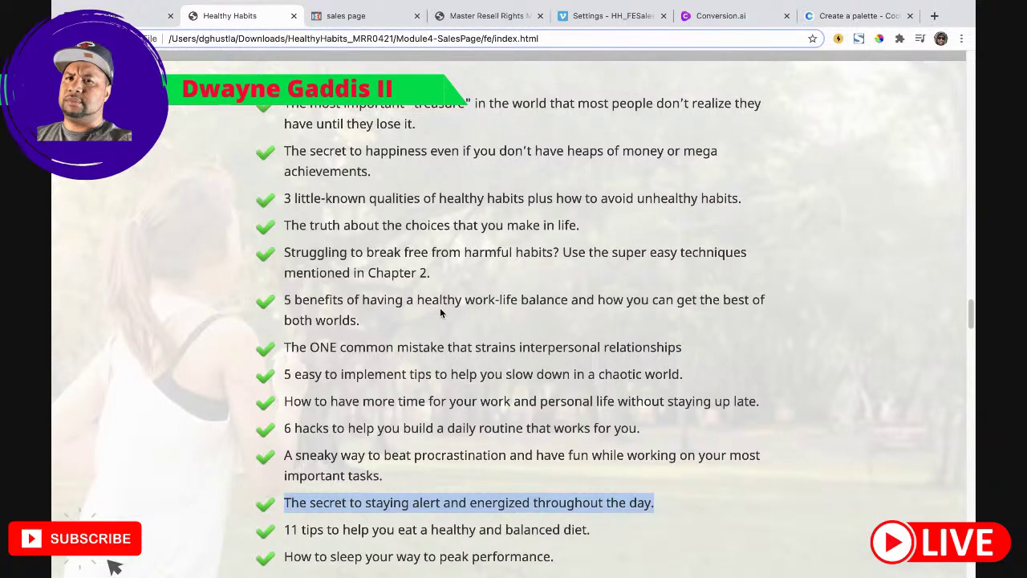
left_click(135, 17)
left_click(477, 476)
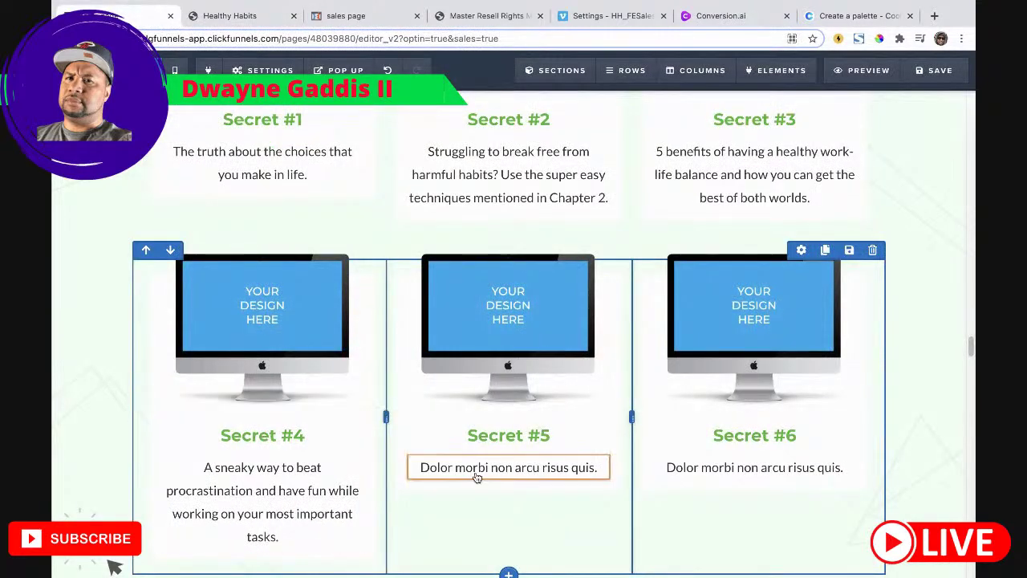
triple_click(476, 476)
key("ctrl+v")
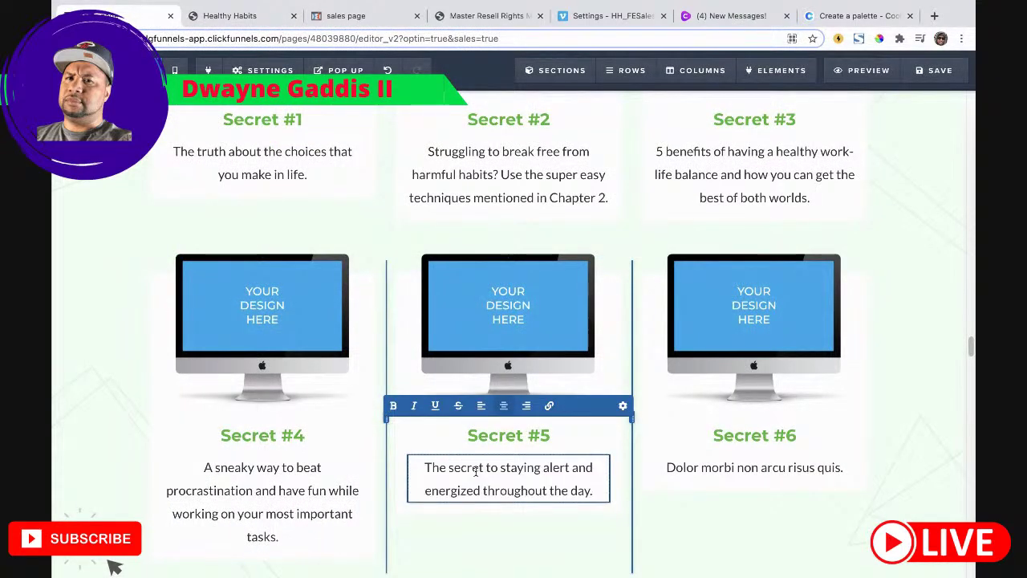
Step: Replace the Secret #6 placeholder with the Healthy Habits bullet "10 surprising benefits of drinking more water."
scroll(760, 480, "down", 1)
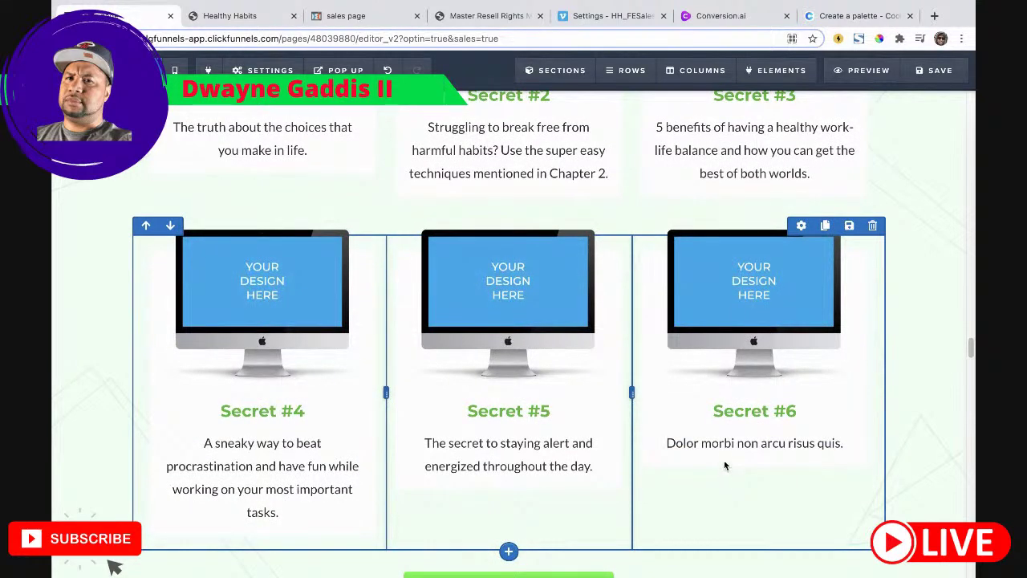
scroll(701, 461, "down", 1)
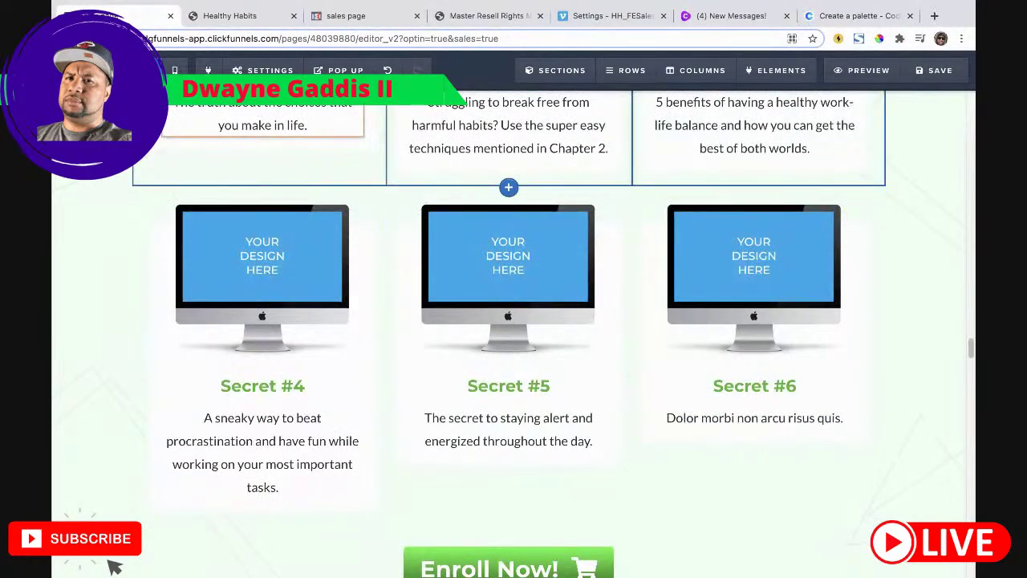
left_click(231, 16)
scroll(424, 273, "down", 5)
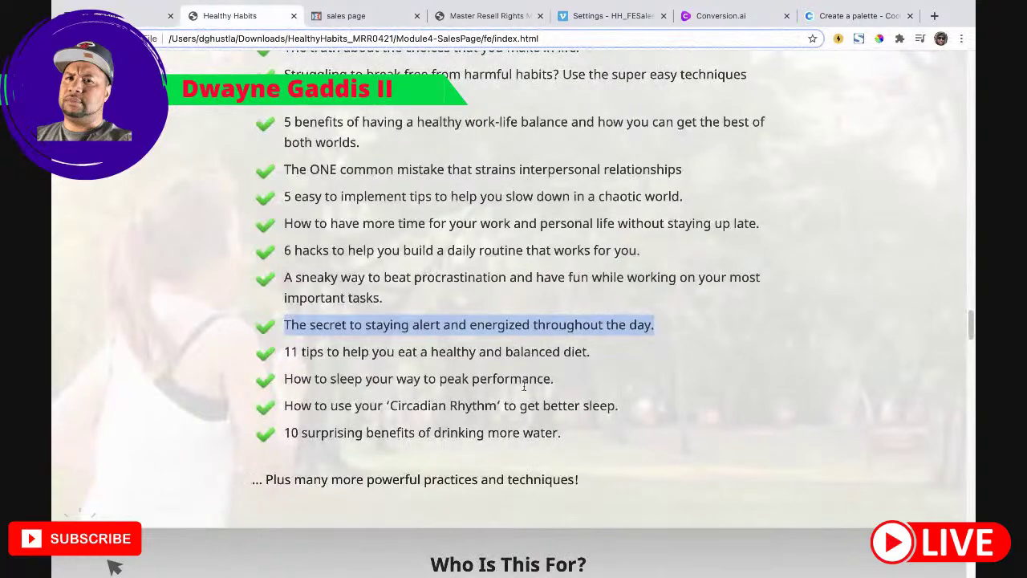
left_click_drag(564, 437, 281, 438)
key("ctrl+c")
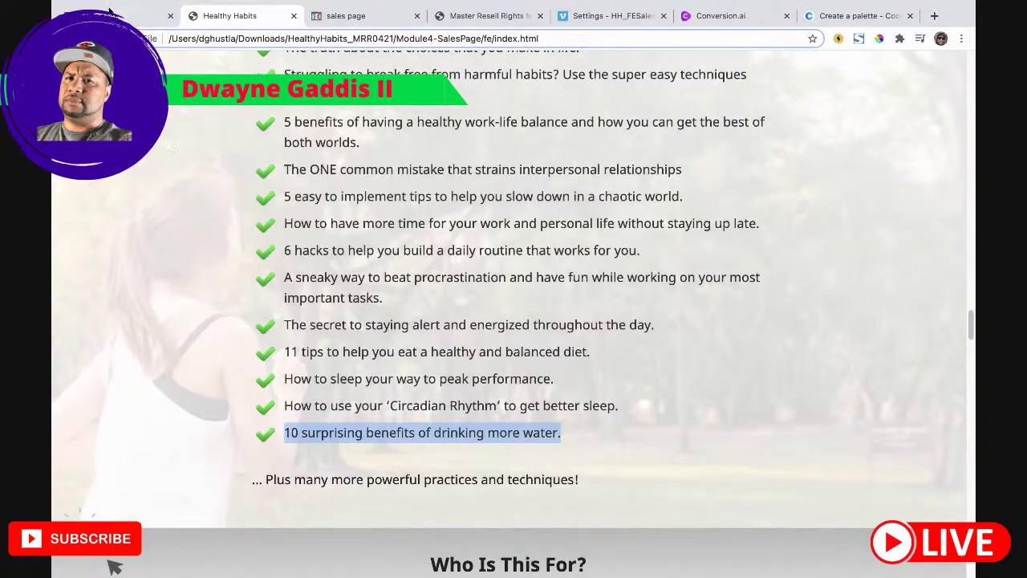
left_click(108, 10)
double_click(715, 414)
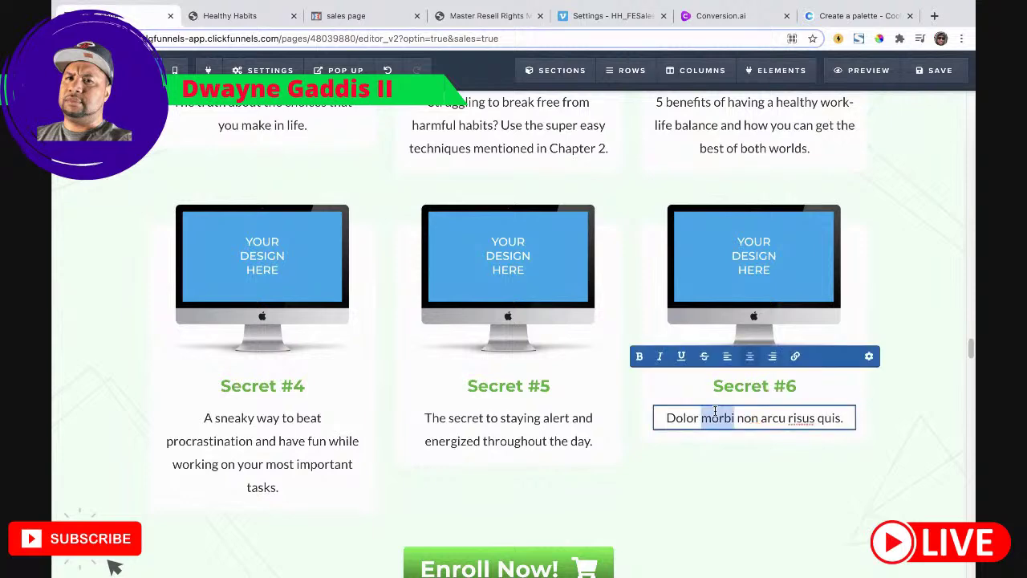
triple_click(715, 414)
key("ctrl+v")
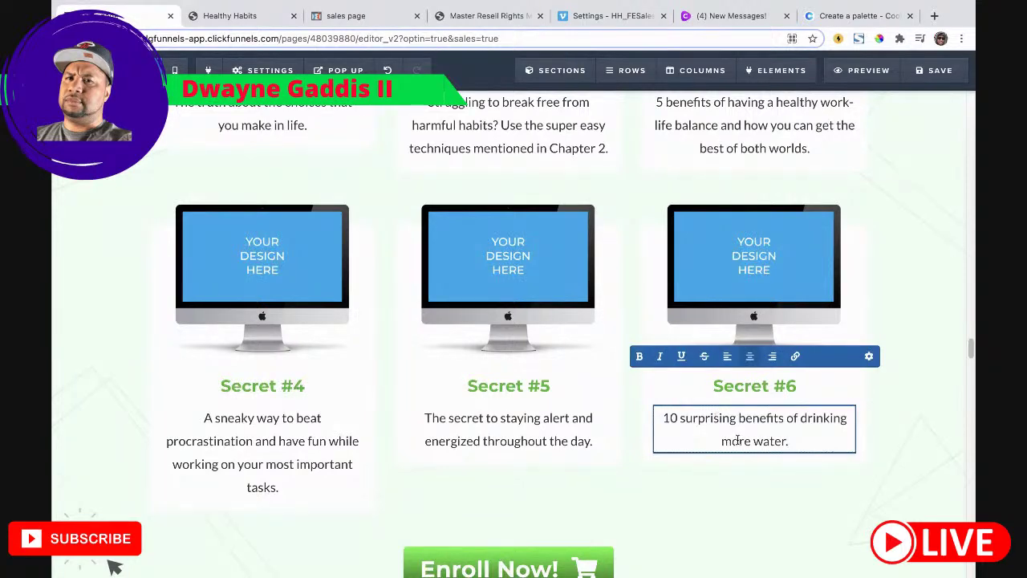
Step: Duplicate the "Yes, I Want To Transform My Life Now!" button beneath the video near the start of the page
scroll(802, 361, "up", 10)
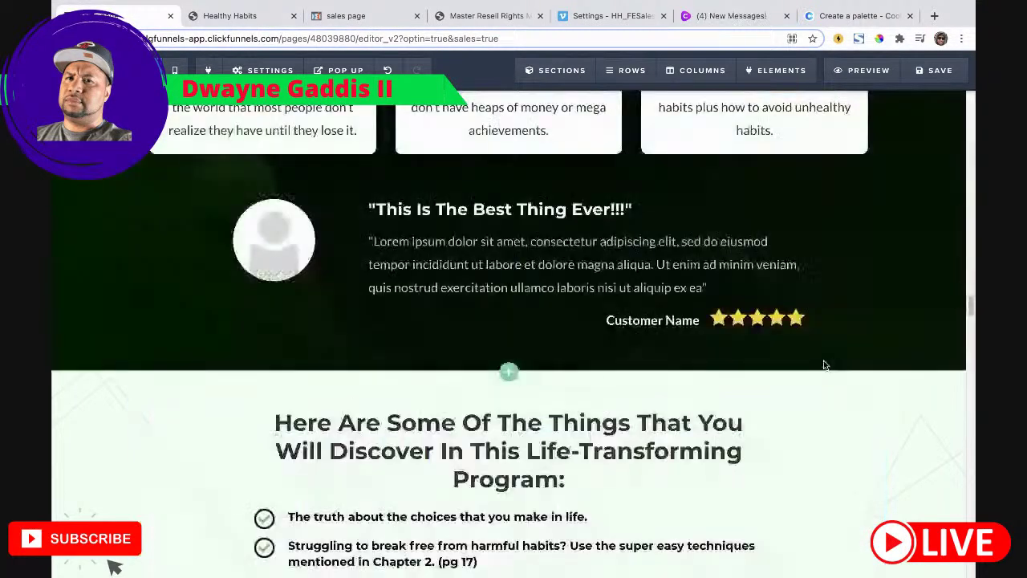
scroll(823, 365, "up", 15)
scroll(724, 361, "up", 15)
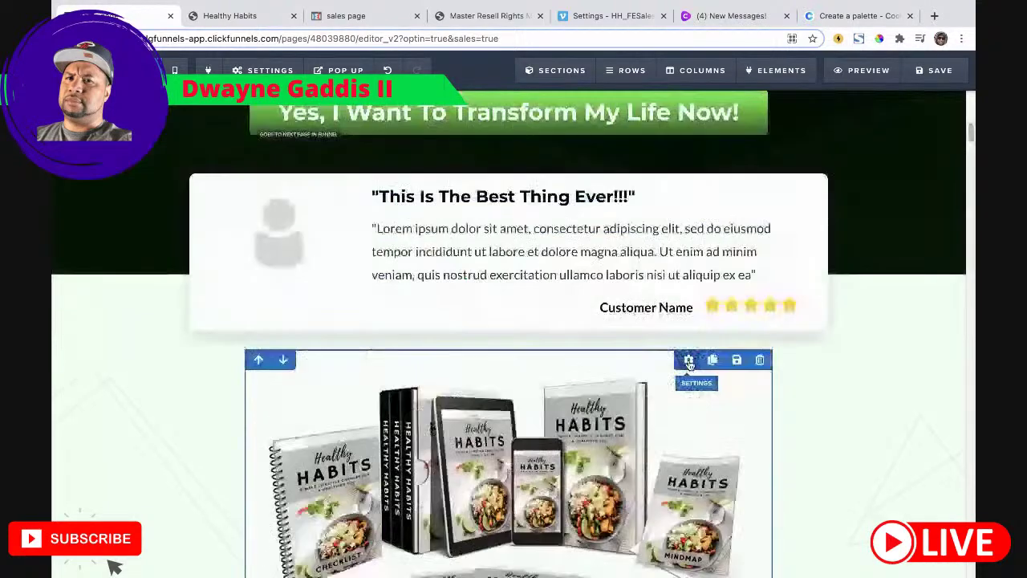
scroll(686, 377, "up", 5)
scroll(813, 422, "down", 1)
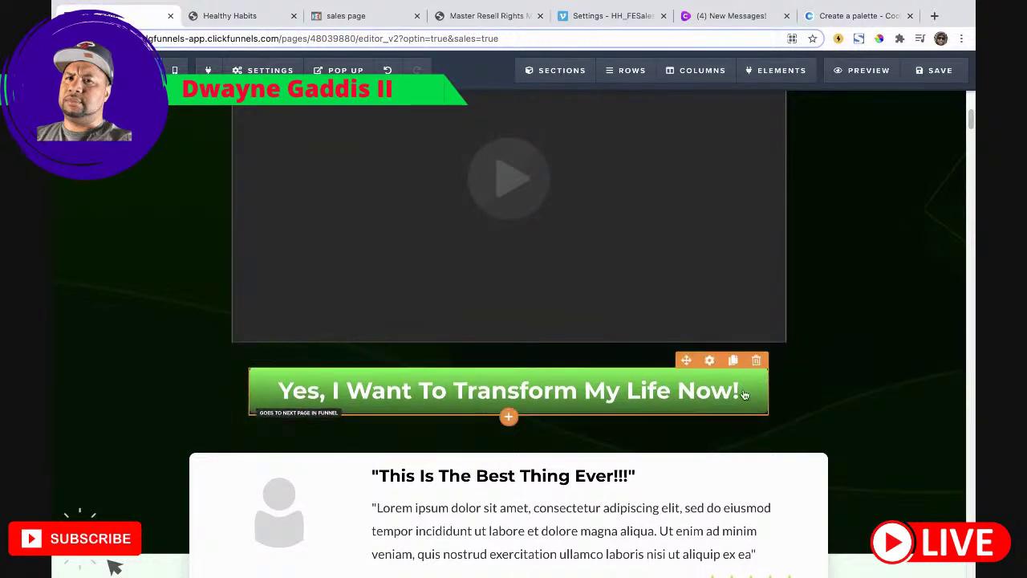
left_click(732, 365)
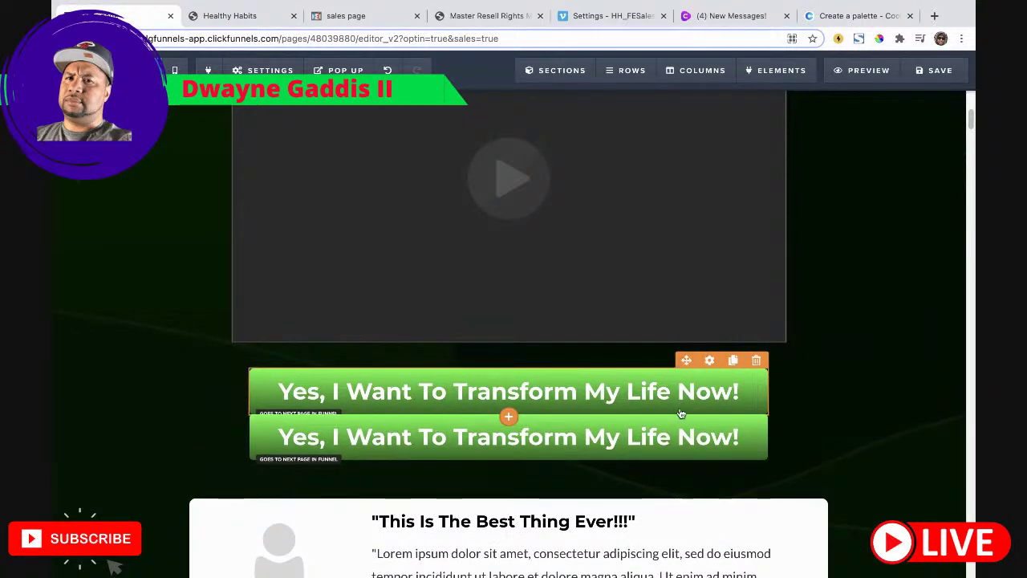
Step: Replace the Enroll Now button below the six secrets with the duplicated "Yes, I Want To Transform My Life Now!" button and save the page
scroll(690, 361, "down", 5)
scroll(513, 333, "down", 3)
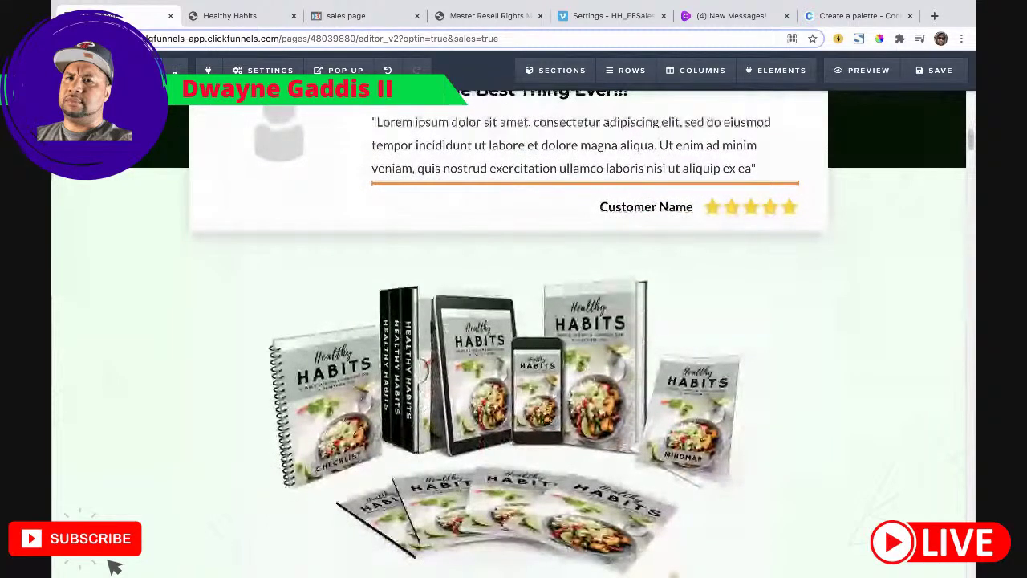
scroll(674, 574, "down", 3)
scroll(700, 576, "down", 20)
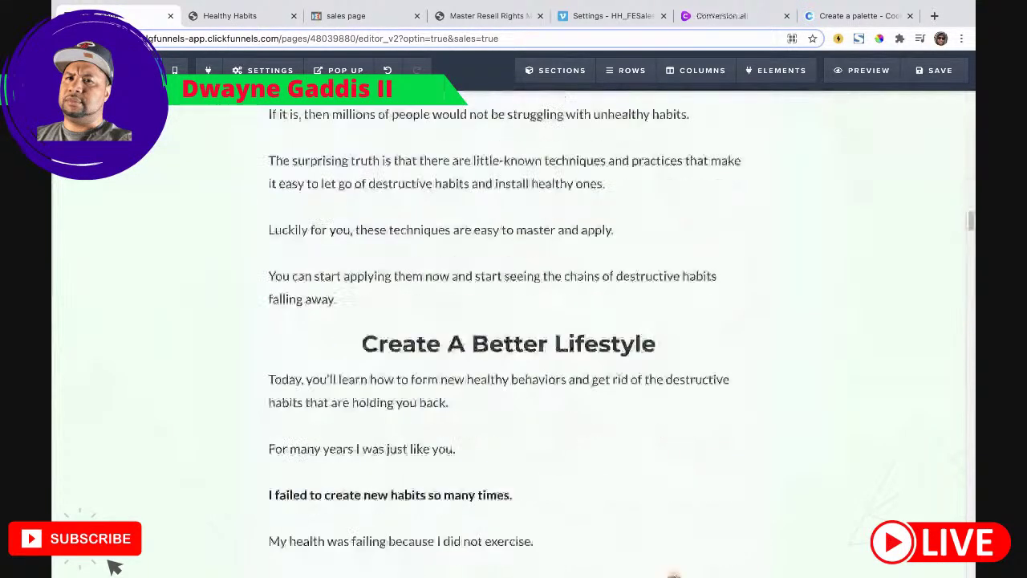
scroll(641, 574, "down", 10)
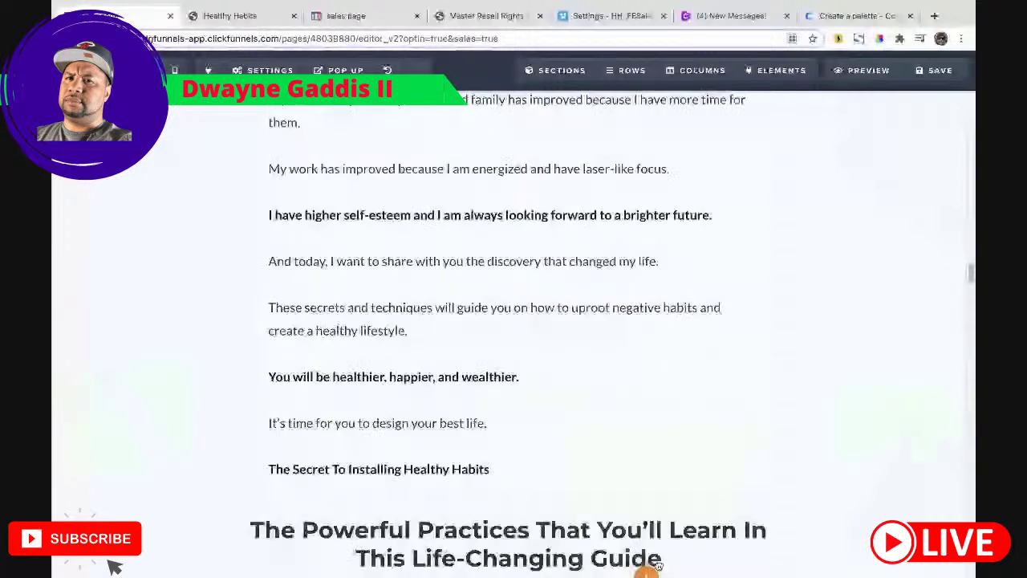
scroll(678, 572, "down", 15)
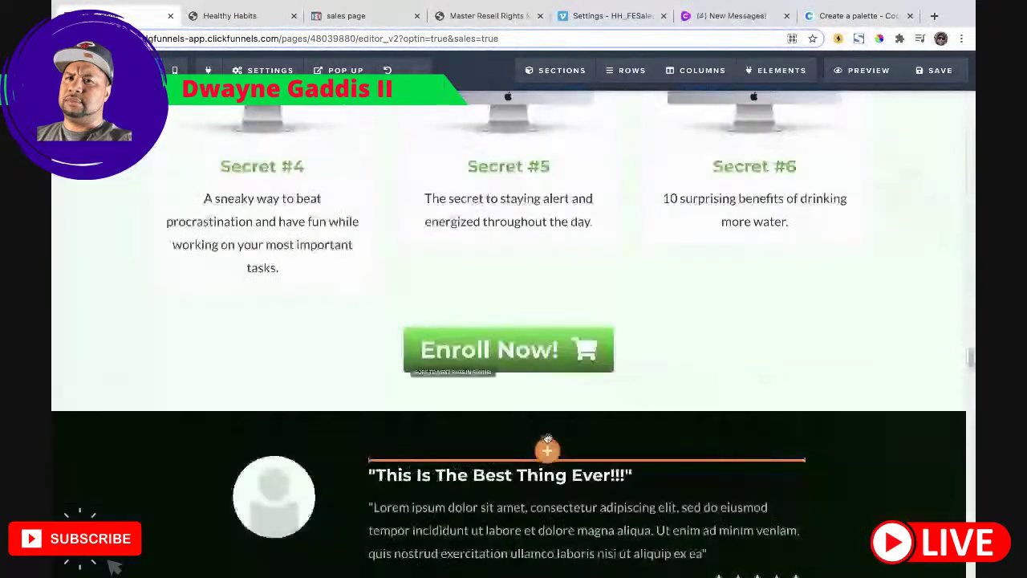
left_click_drag(547, 439, 552, 369)
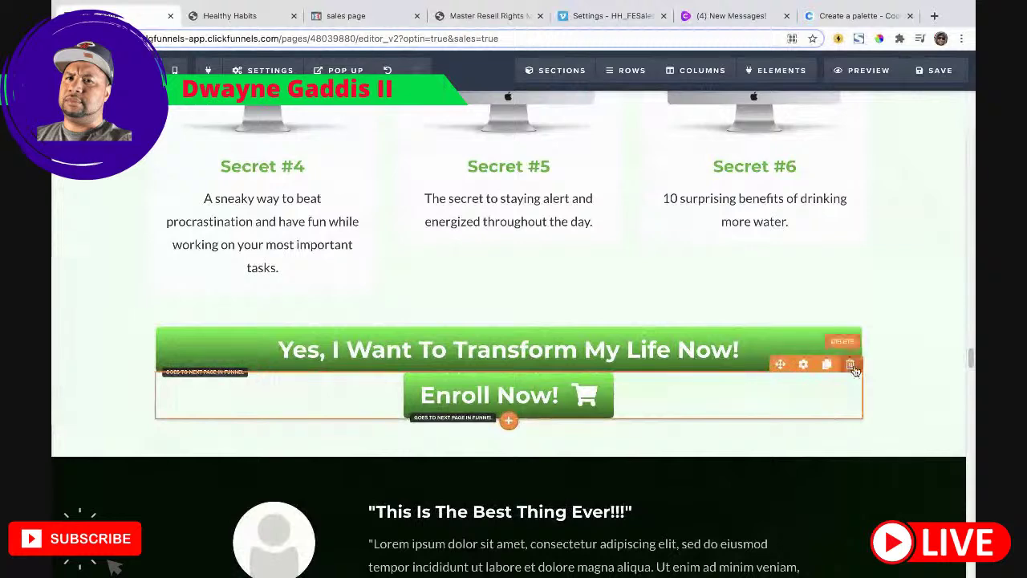
left_click(850, 363)
left_click(652, 206)
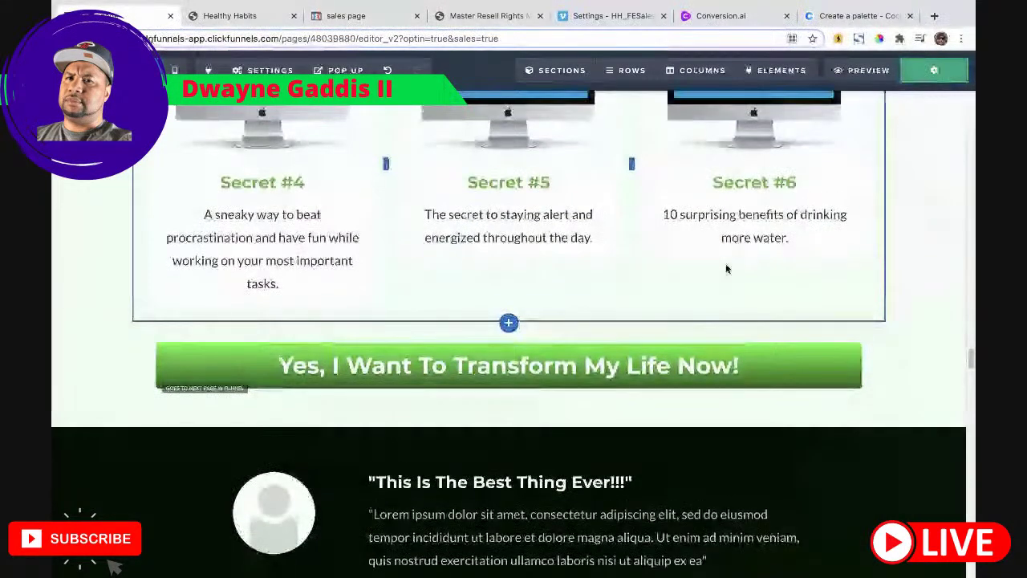
Step: Compare the instructor and "Learn How To Do This And That Lab!" placeholder sections with the "Who Is This For?" list on the Healthy Habits page
scroll(706, 261, "down", 3)
scroll(572, 295, "down", 5)
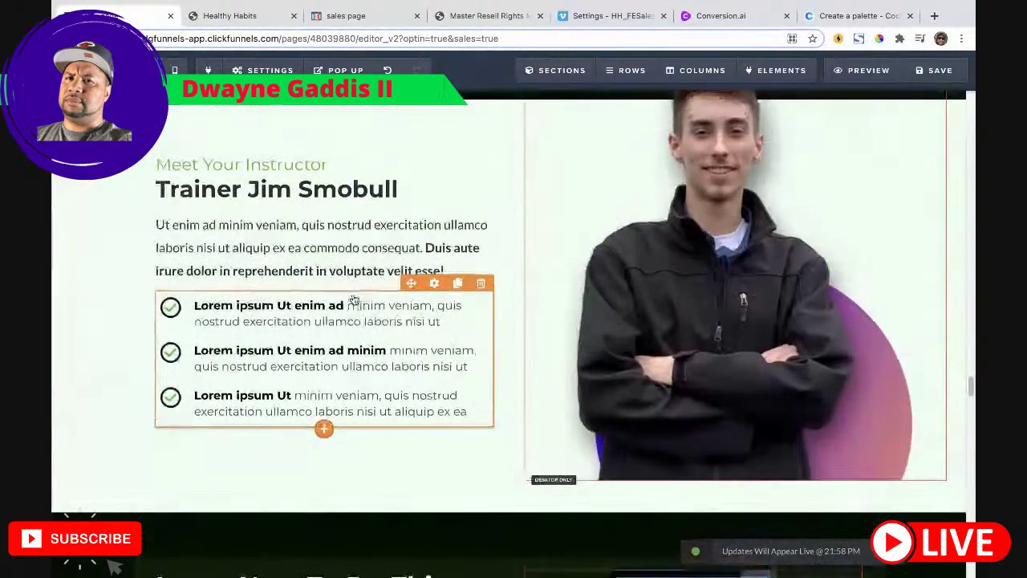
scroll(450, 289, "up", 1)
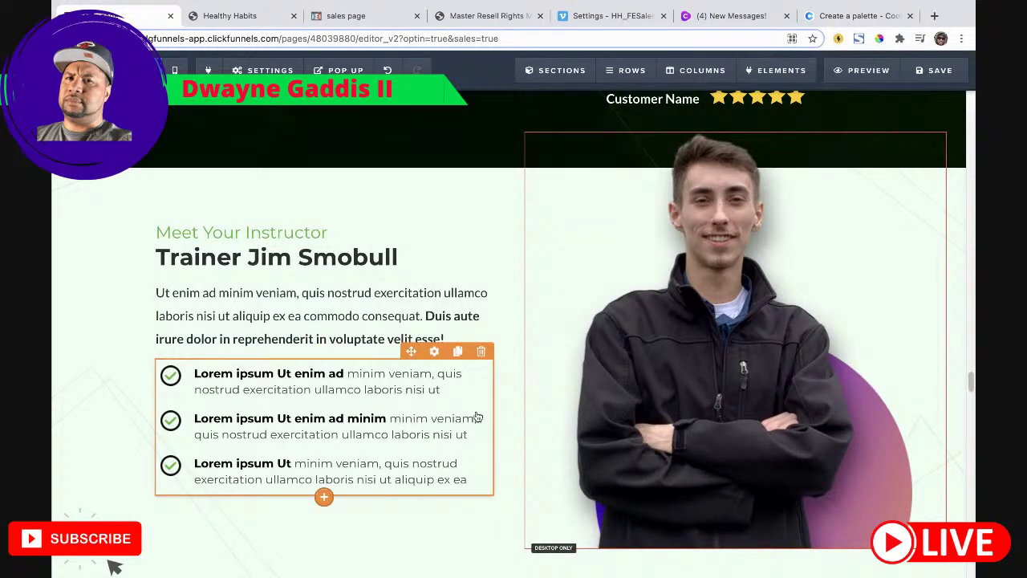
scroll(551, 385, "down", 1)
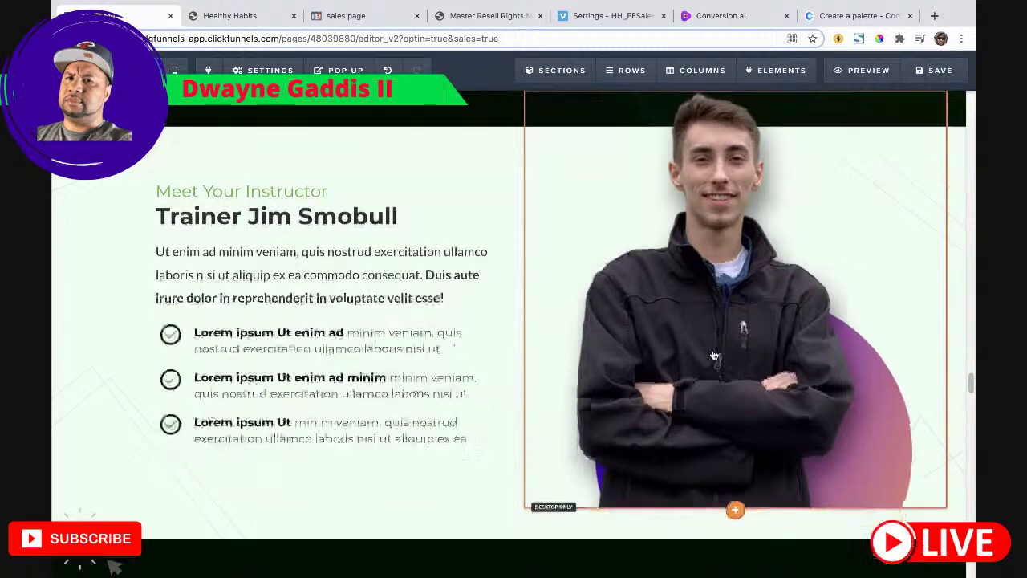
scroll(714, 355, "down", 10)
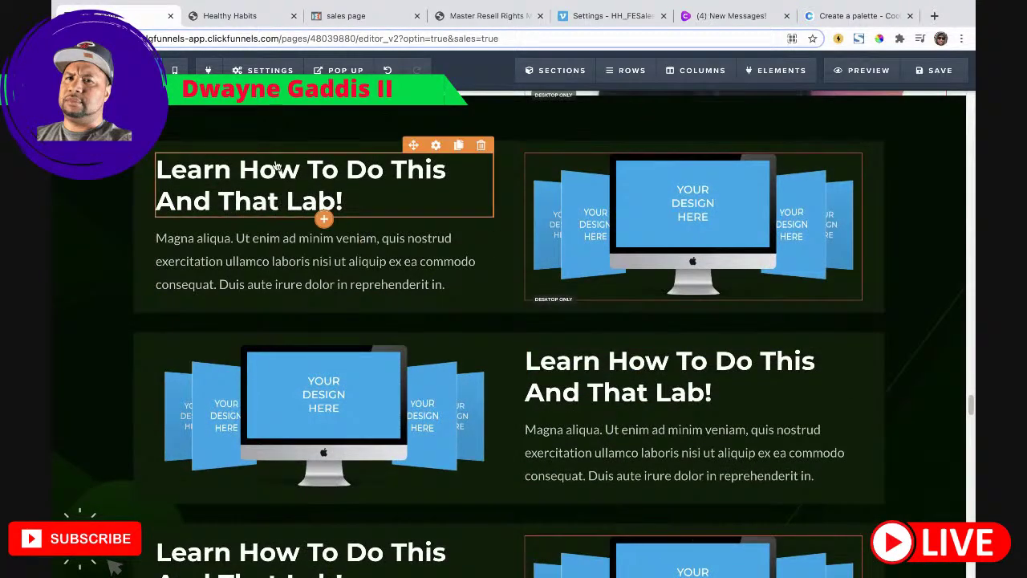
mouse_move(234, 52)
scroll(479, 298, "down", 5)
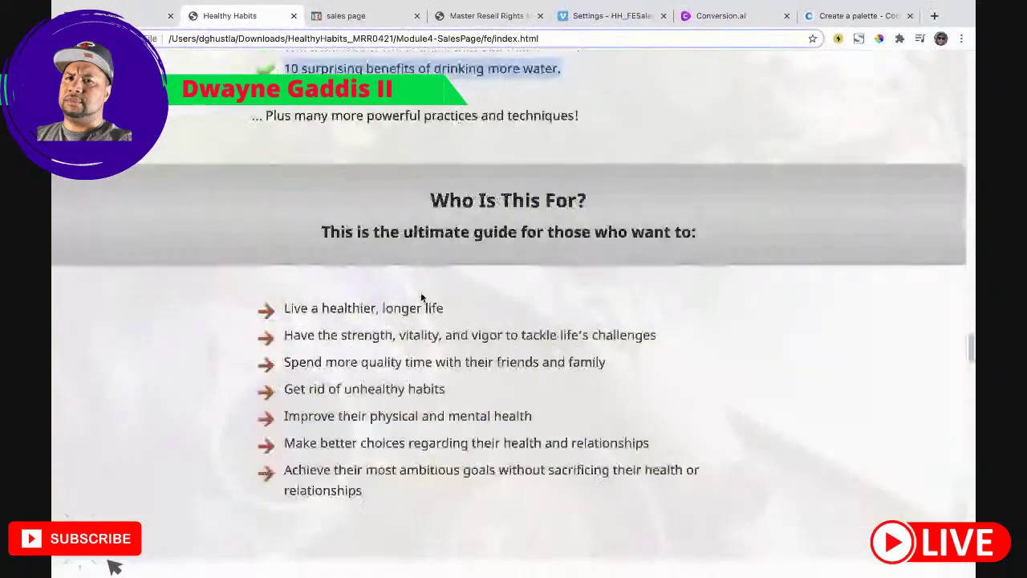
scroll(480, 298, "down", 2)
scroll(543, 287, "down", 6)
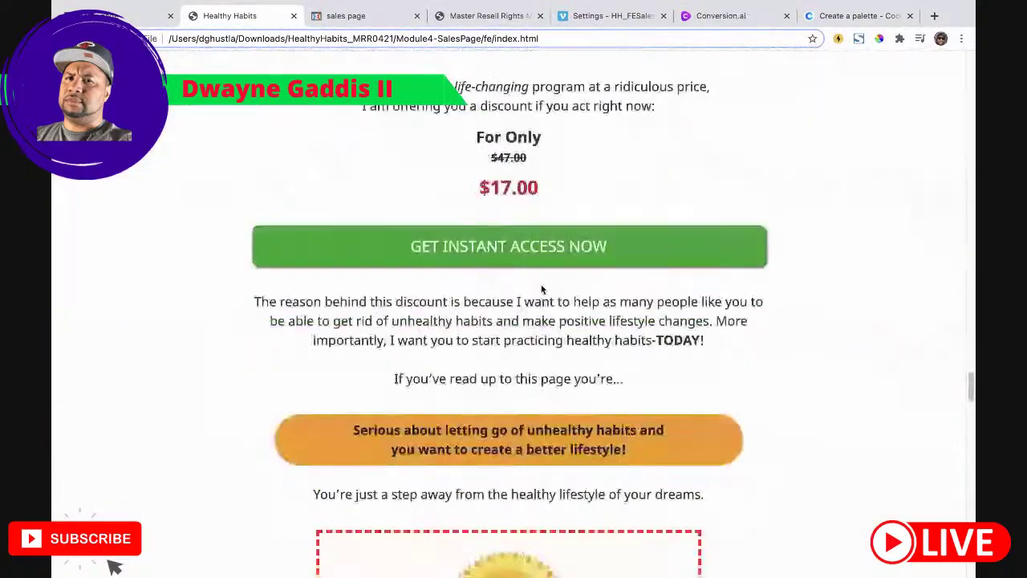
scroll(520, 271, "up", 6)
scroll(506, 266, "up", 1)
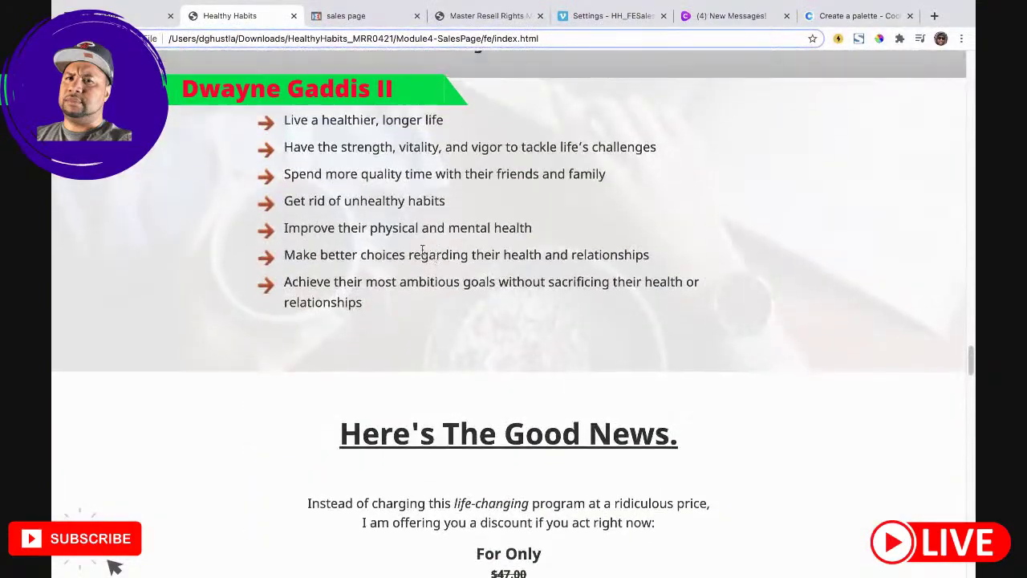
scroll(353, 172, "up", 1)
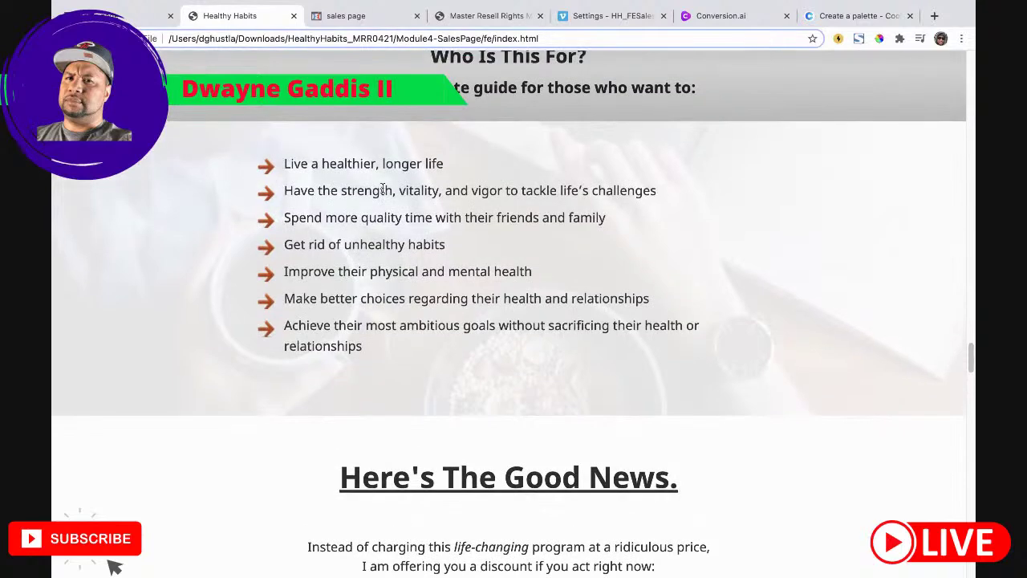
scroll(433, 169, "up", 1)
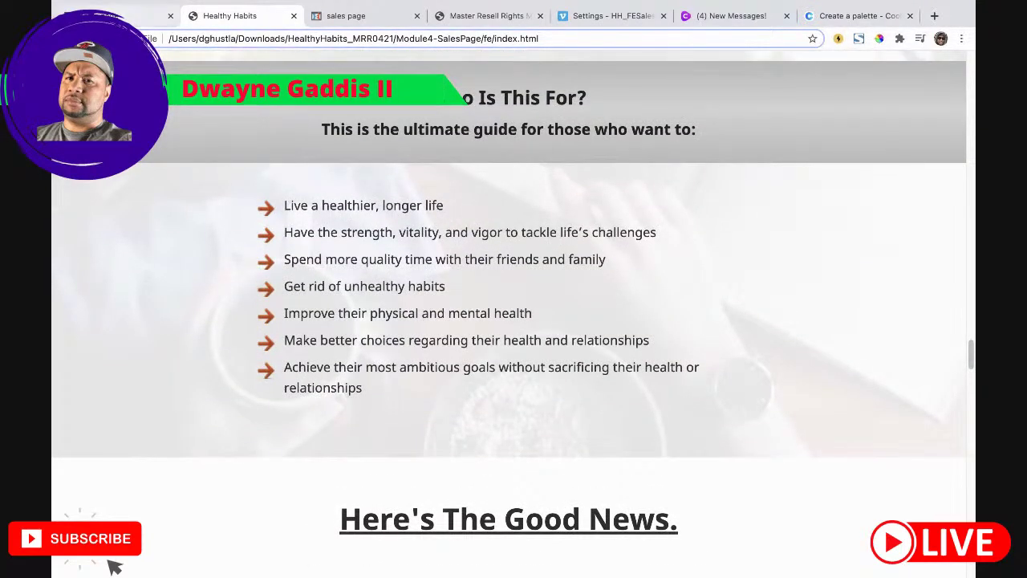
left_click(120, 16)
scroll(474, 261, "up", 1)
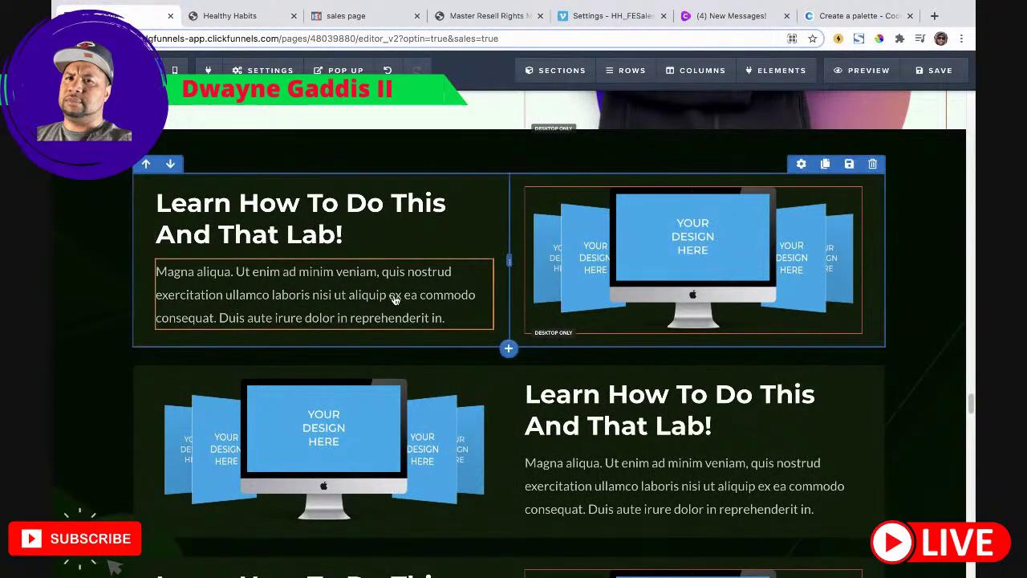
Step: Replace the first "Learn How To Do This And That Lab!" heading with "Live A Healthier, Longer Life" from the "Who Is This For?" list
left_click(232, 16)
left_click_drag(447, 206, 277, 207)
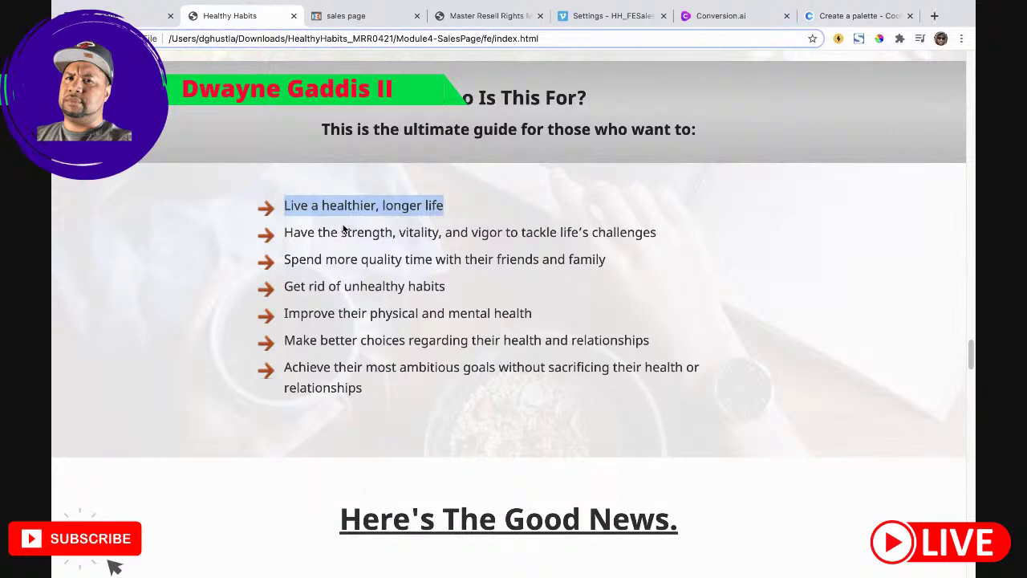
left_click(137, 14)
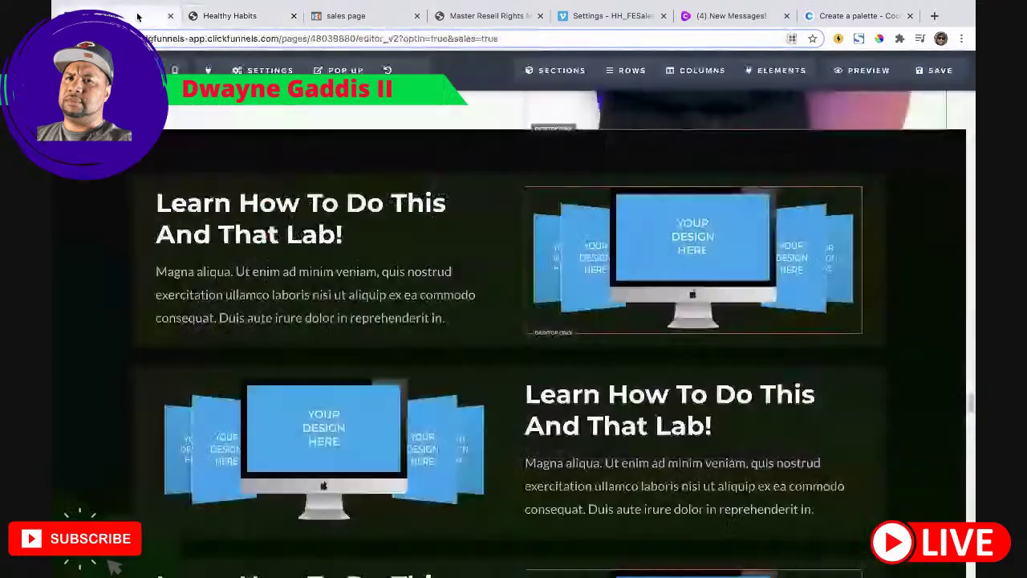
triple_click(316, 213)
type("Live A Healthier, Longer Life")
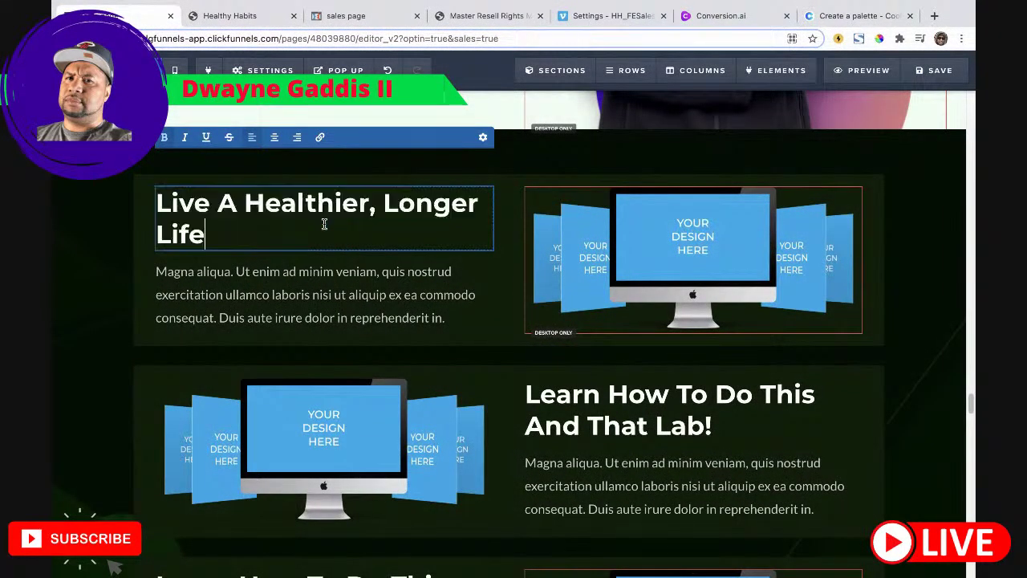
left_click(309, 291)
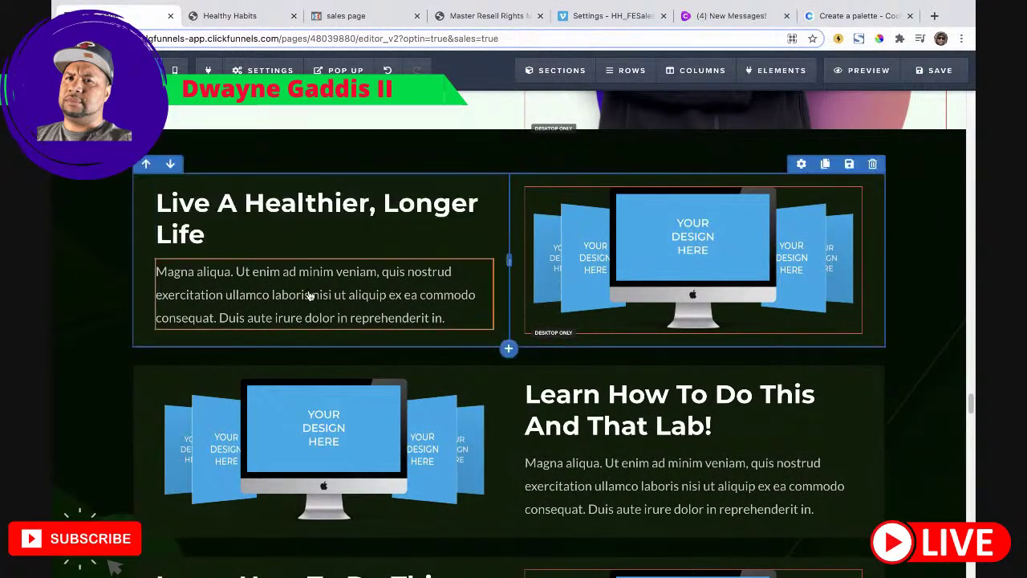
Step: Replace the second feature block's heading with "Have The Strength, Vitality, And Vigor To Tackle Life's Challenges" from the Healthy Habits page
left_click(216, 16)
left_click_drag(650, 232, 316, 232)
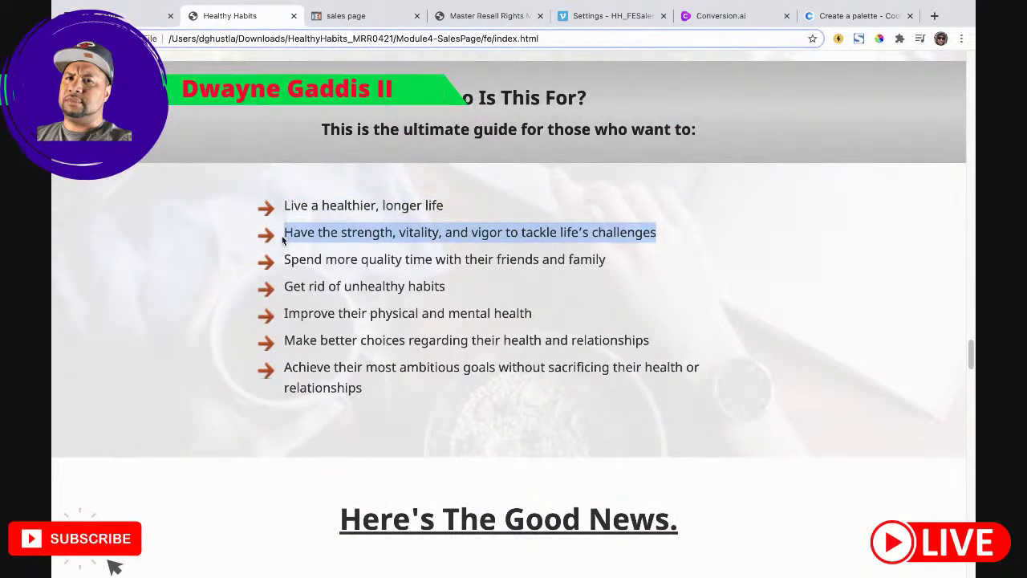
left_click(112, 16)
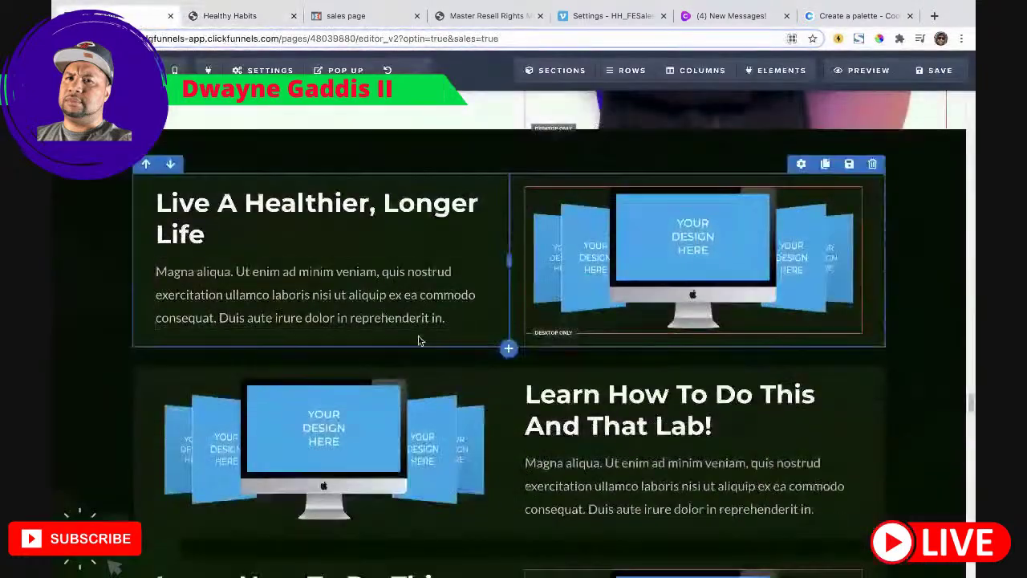
double_click(610, 393)
triple_click(609, 392)
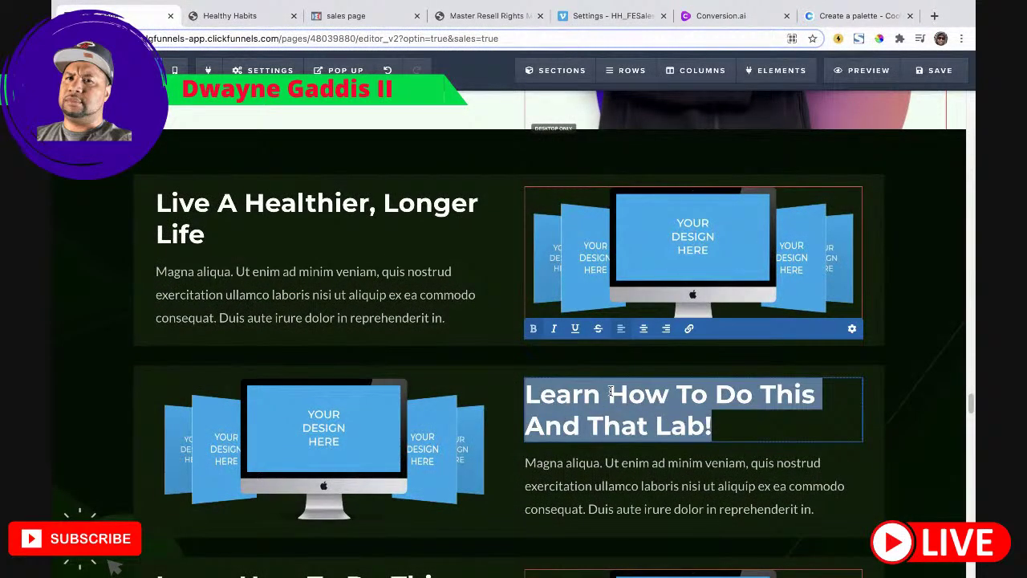
type("Have The Strength, Vitality, And Vigor To Tackle Life’s Challenges")
Step: Replace the third feature block's heading with "Spend More Quality Time With Their Friends And Family" from the Healthy Habits page
scroll(270, 144, "down", 3)
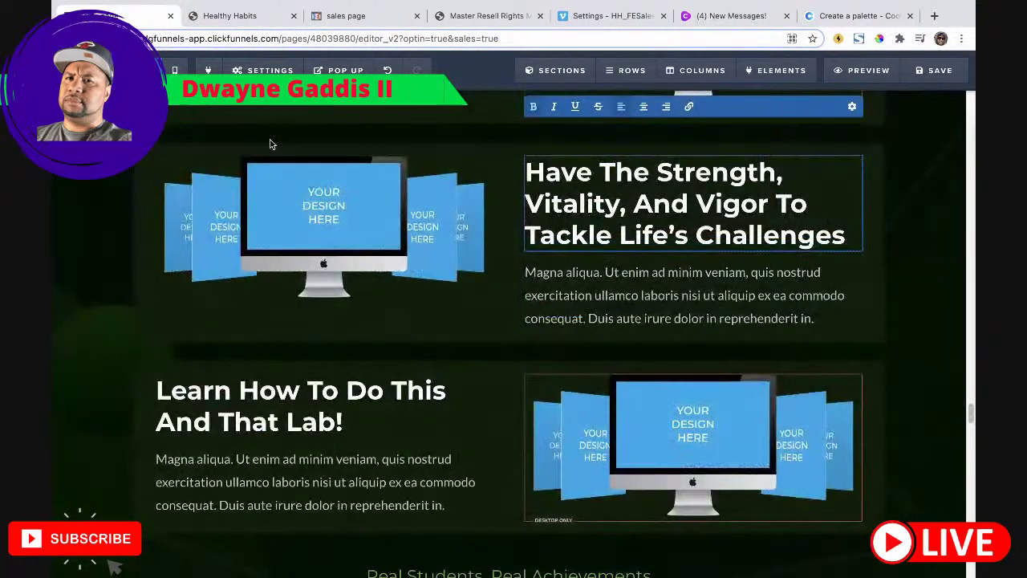
left_click(229, 16)
left_click_drag(617, 268, 288, 265)
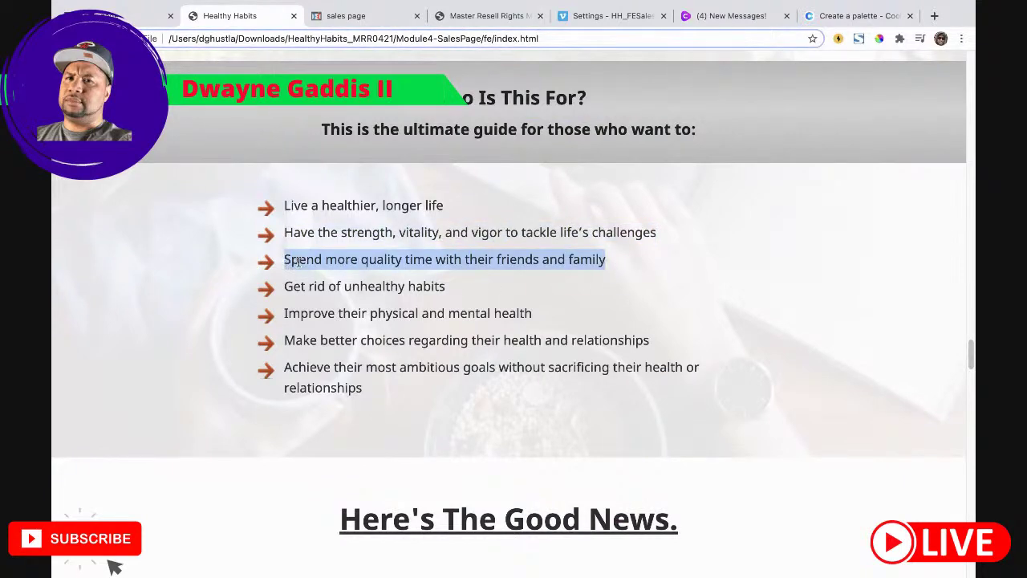
left_click(112, 15)
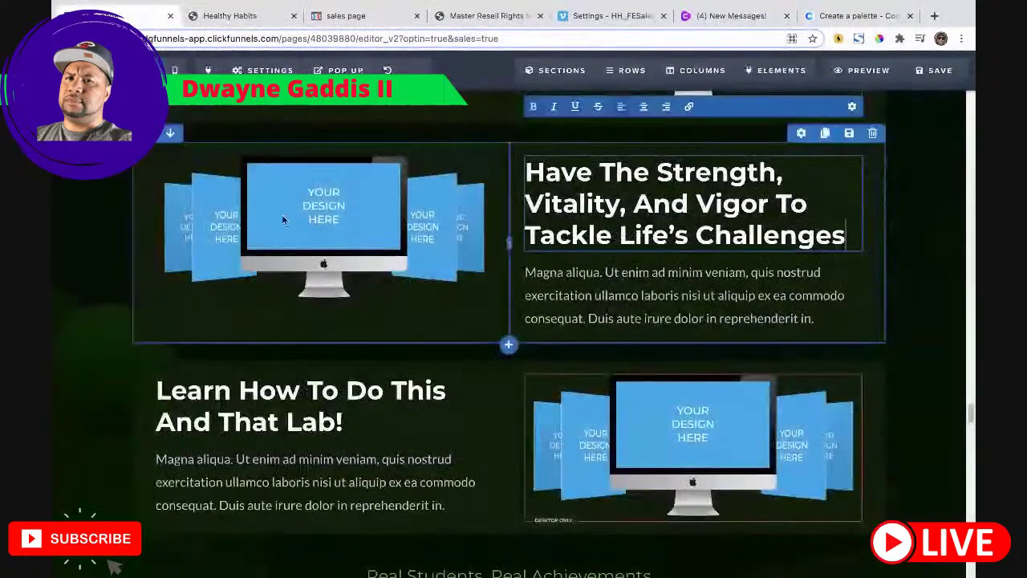
left_click(310, 381)
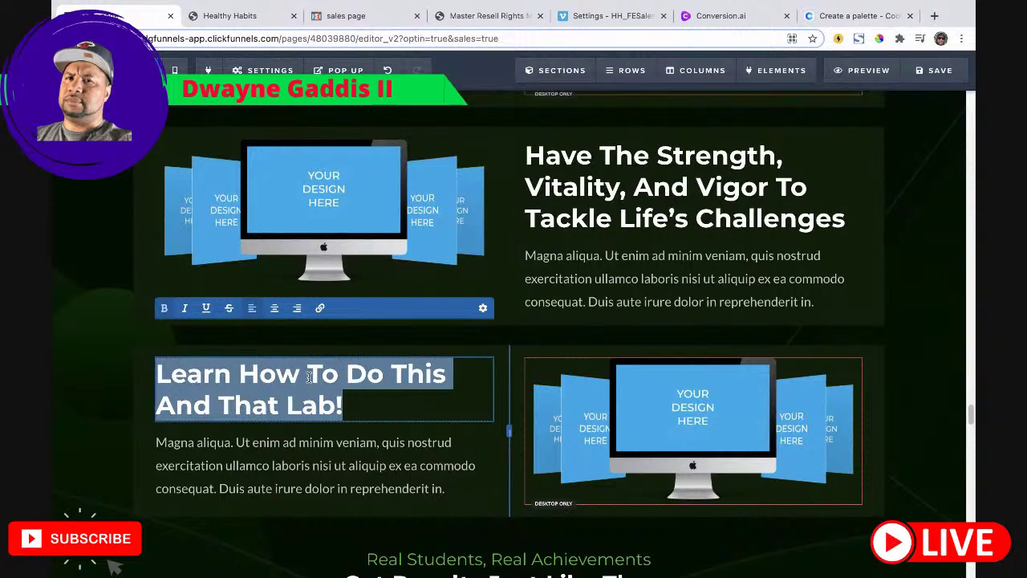
type("Spend More Quality Time With Their Friends And Family")
Step: Examine the testimonials and "Finally, You Never Have To" placeholder sections, and look through the Healthy Habits page for matching copy
scroll(417, 401, "down", 4)
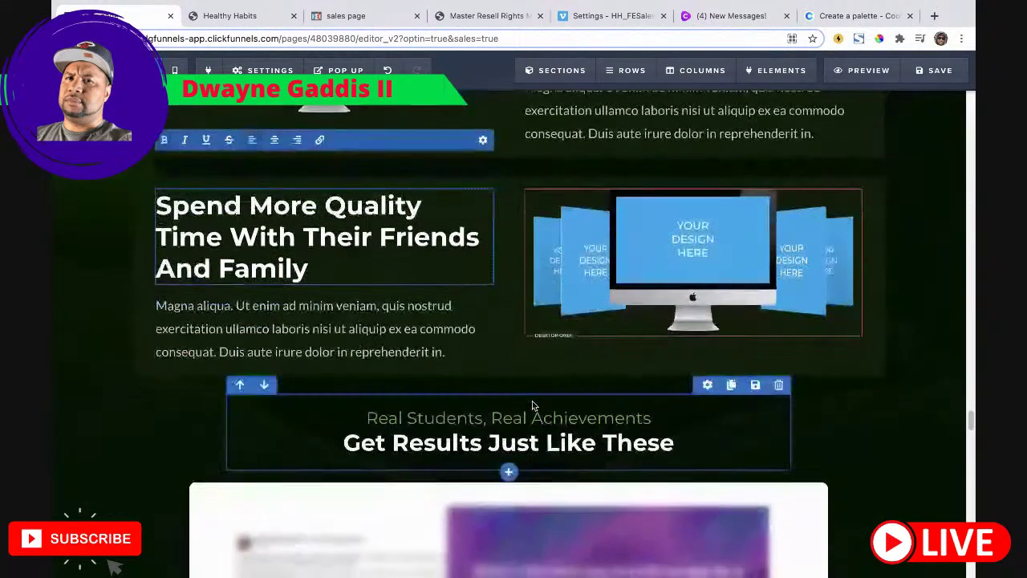
scroll(532, 401, "down", 5)
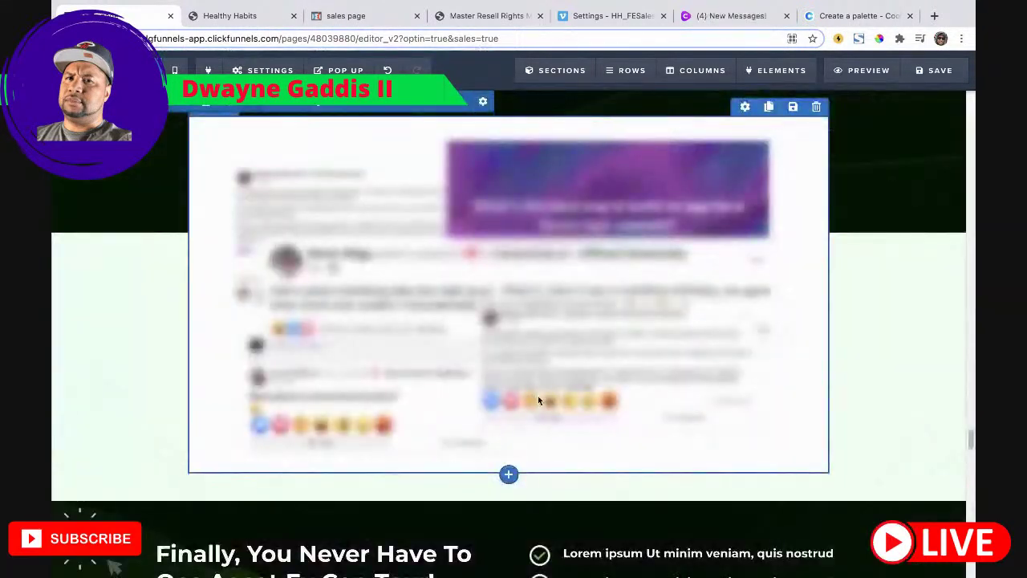
scroll(403, 350, "up", 3)
scroll(496, 393, "down", 4)
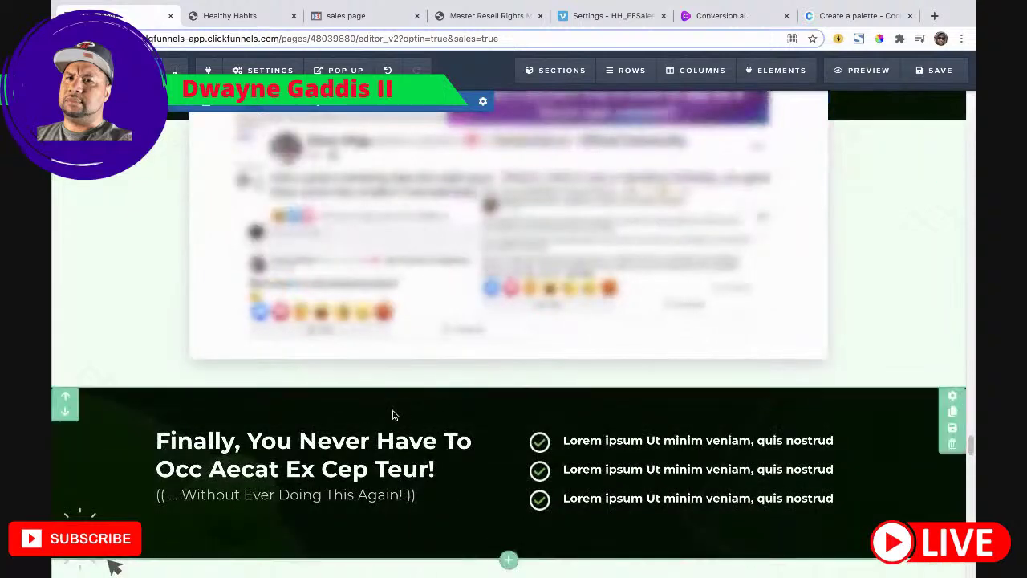
scroll(409, 405, "down", 1)
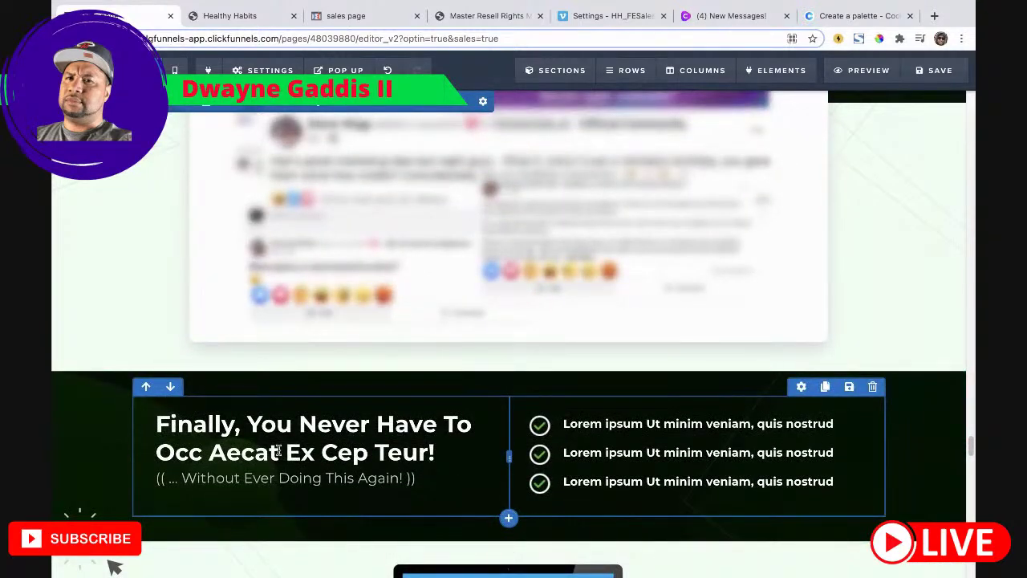
left_click(230, 16)
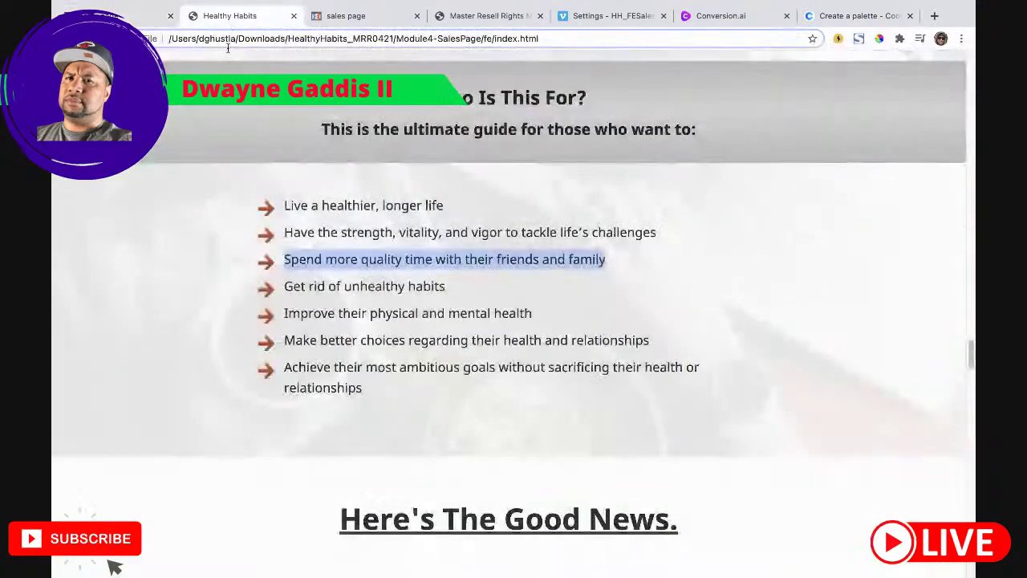
scroll(508, 227, "up", 1)
scroll(505, 249, "down", 12)
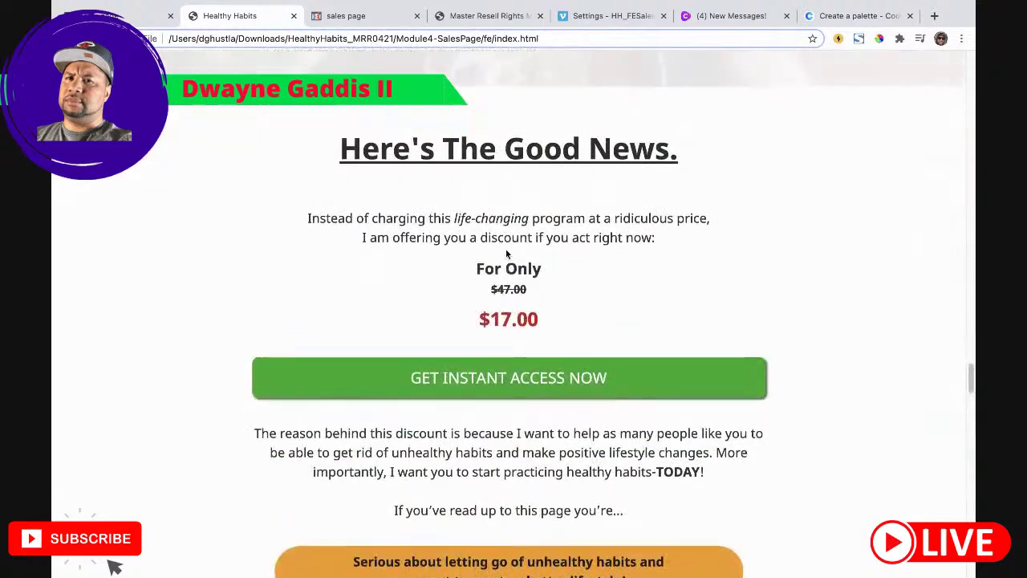
scroll(515, 272, "down", 6)
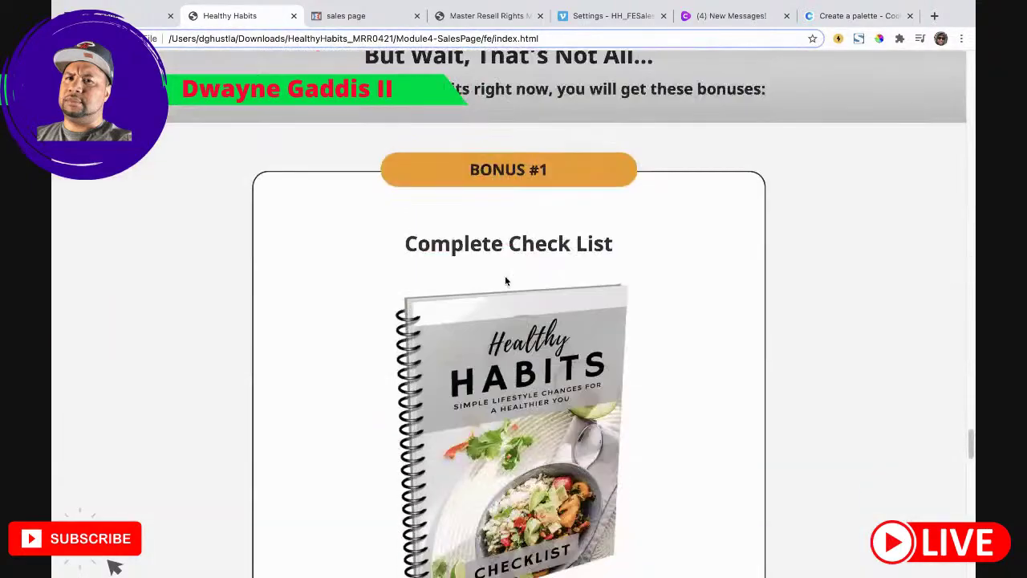
scroll(504, 276, "up", 5)
scroll(504, 276, "up", 12)
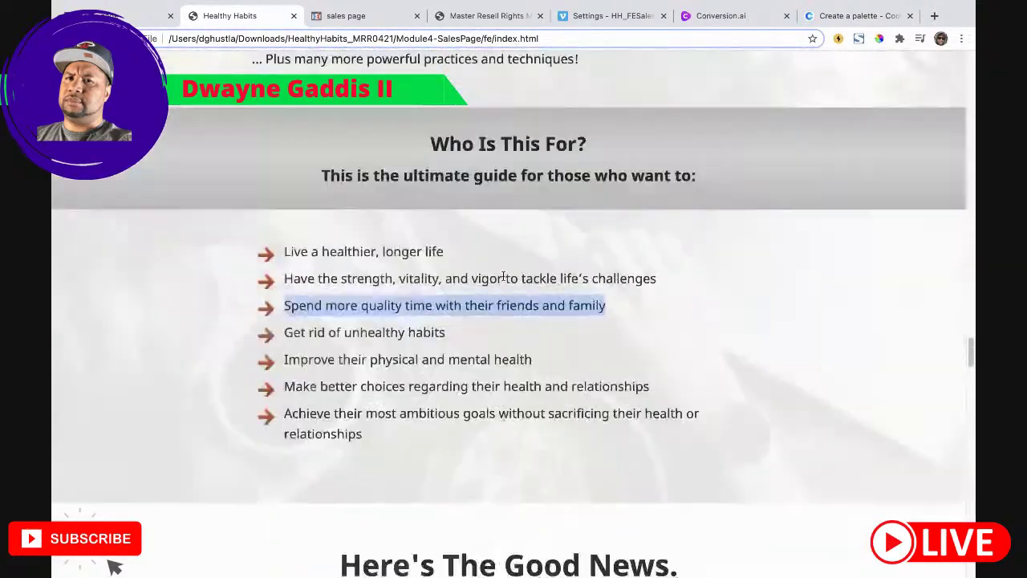
scroll(507, 279, "up", 5)
scroll(514, 265, "down", 10)
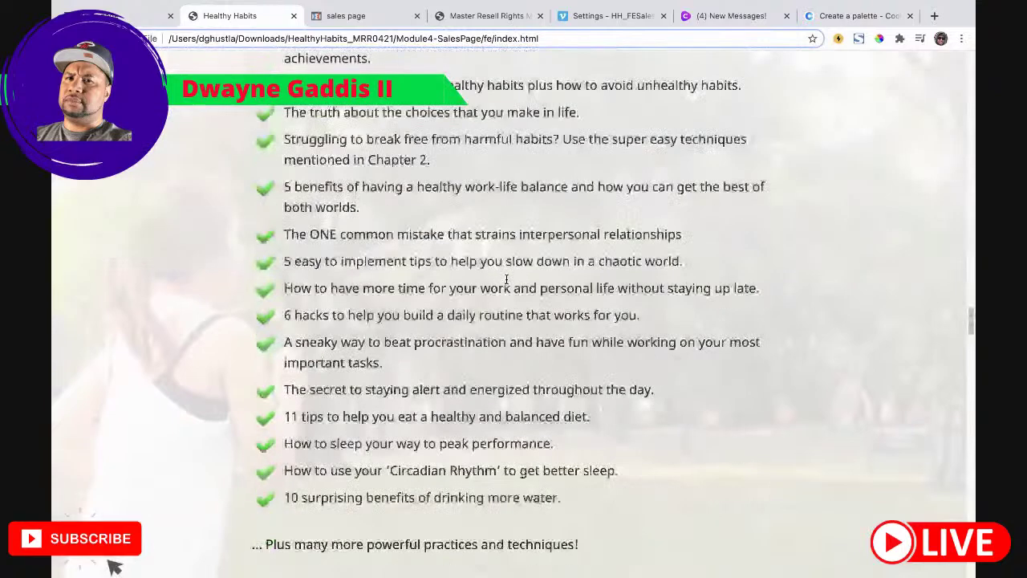
scroll(521, 252, "up", 1)
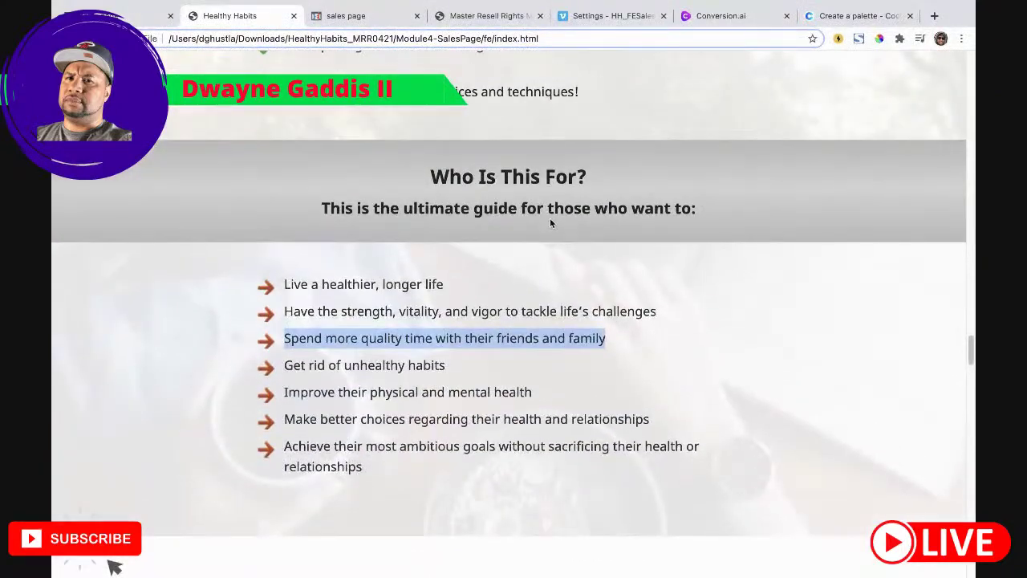
Step: Replace the "Finally, You Never Have To Occ Aecat Ex Cep Teur!" heading with "Who Is This For?" from the Healthy Habits page
left_click_drag(598, 184, 477, 178)
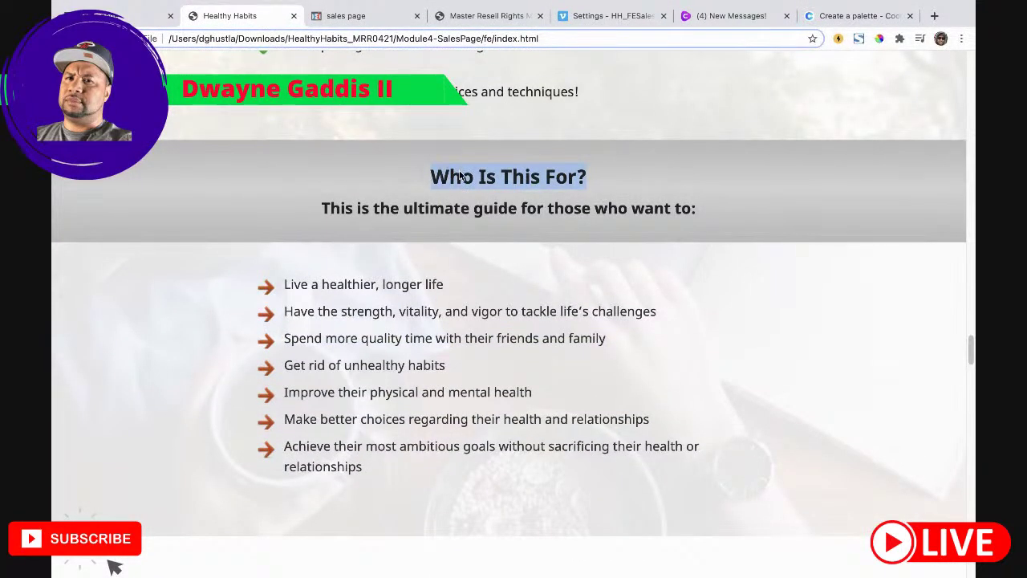
left_click(121, 15)
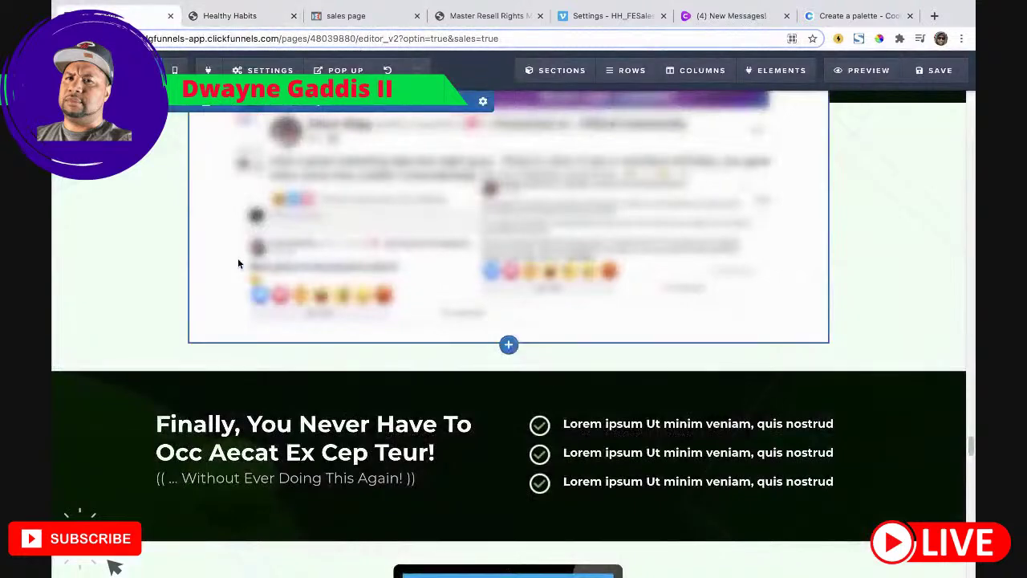
triple_click(298, 425)
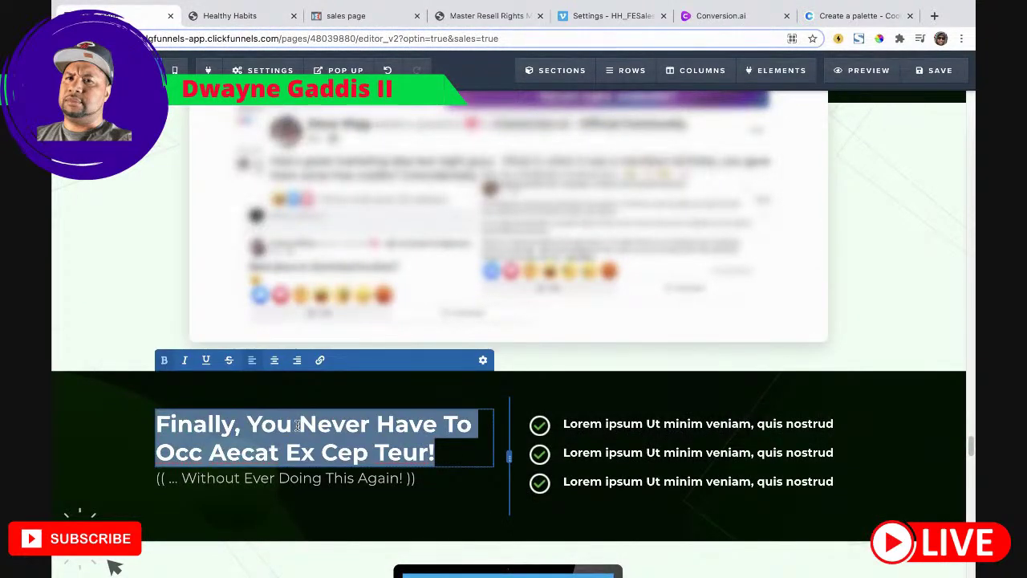
type("Who Is This For?")
Step: Replace the subheading under "Who Is This For?" with "This Is The Ultimate Guide For Those Who Want To:" from the Healthy Habits page
left_click(233, 16)
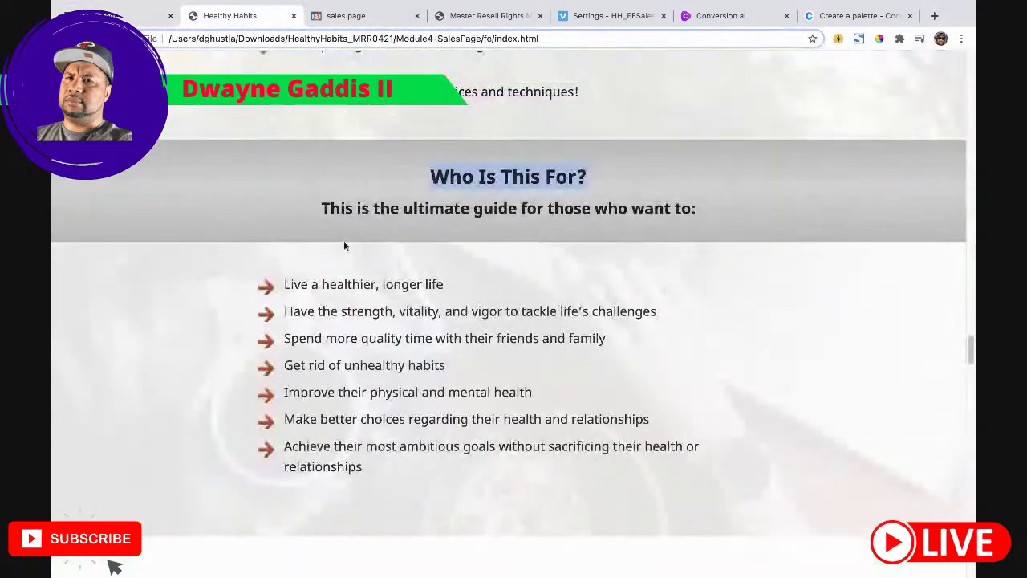
left_click_drag(320, 208, 657, 227)
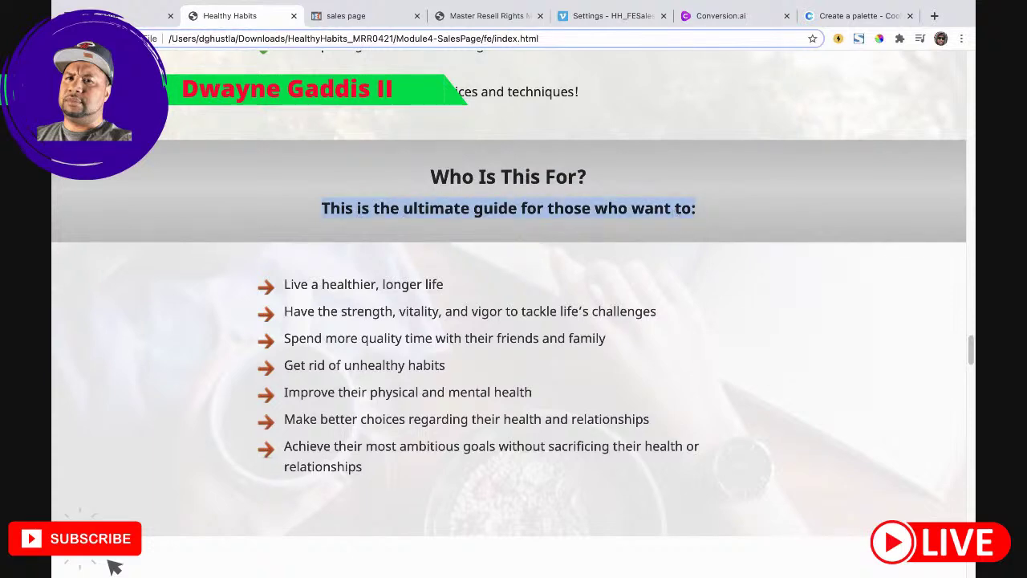
left_click(119, 16)
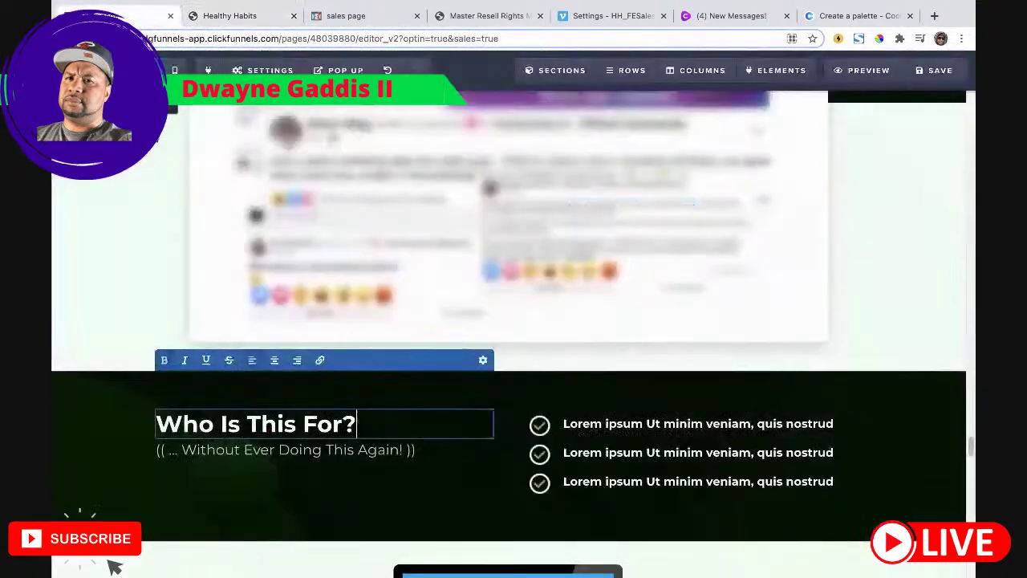
left_click(320, 461)
left_click(319, 454)
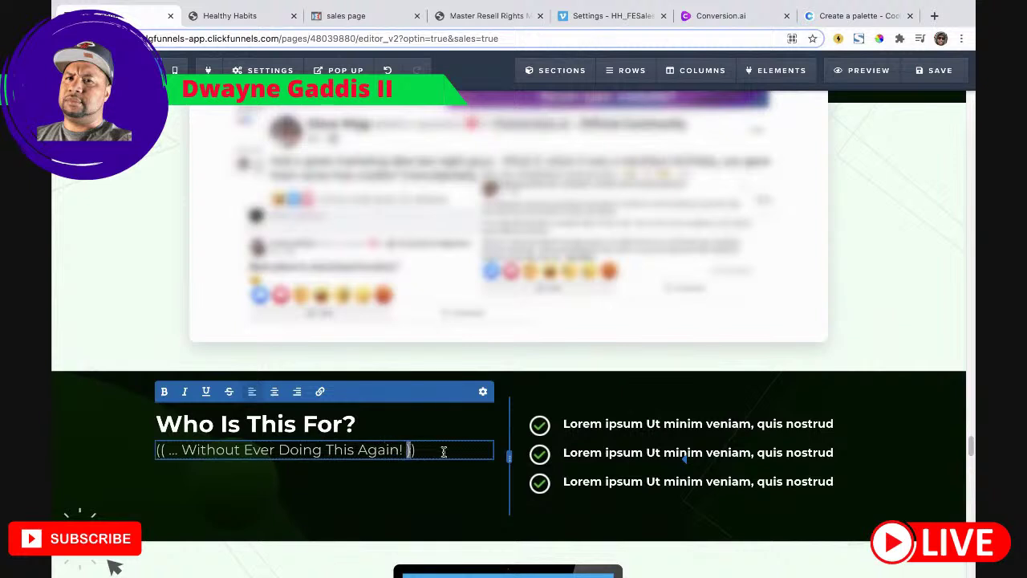
left_click_drag(434, 451, 166, 451)
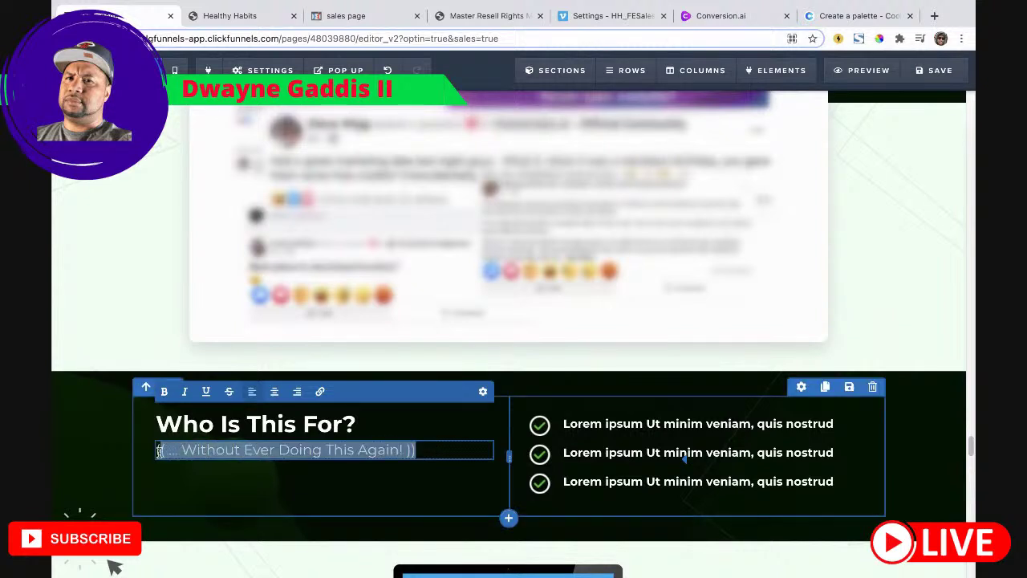
type("This Is The Ultimate Guide For Those Who Want To:")
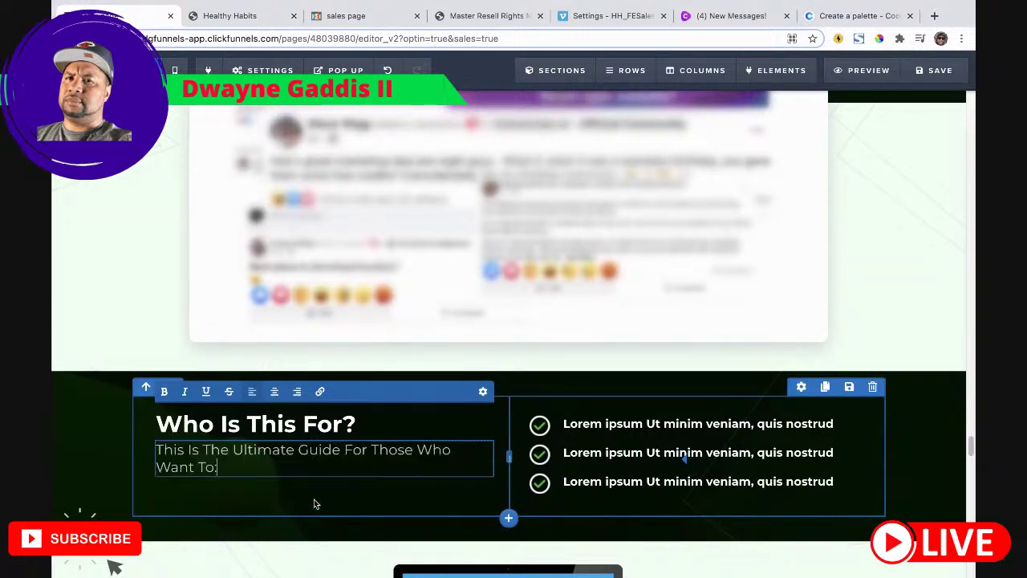
Step: Replace the first checklist item beside "Who Is This For?" with "Get rid of unhealthy habits" and empty the second item
left_click(231, 16)
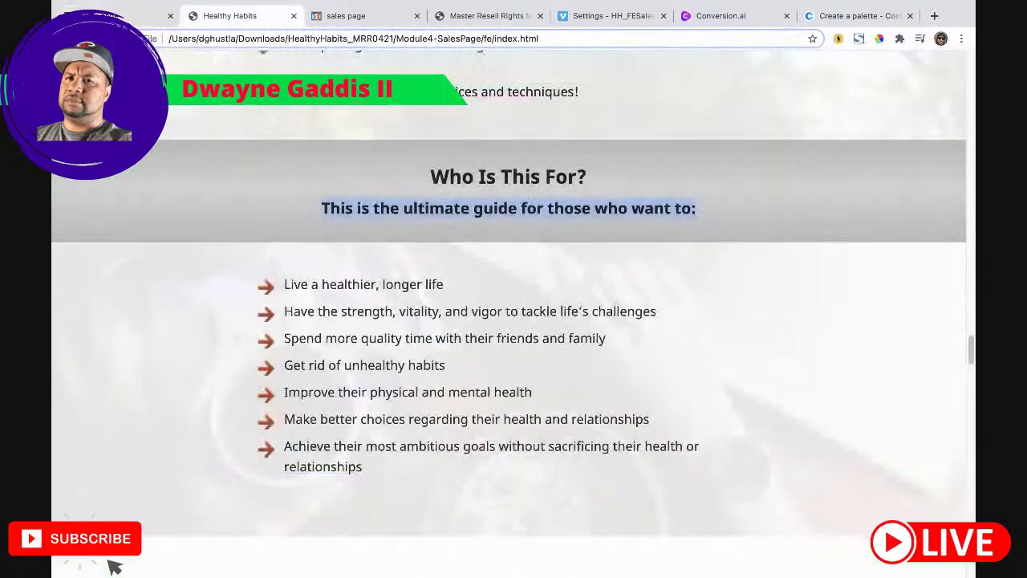
left_click_drag(446, 365, 287, 367)
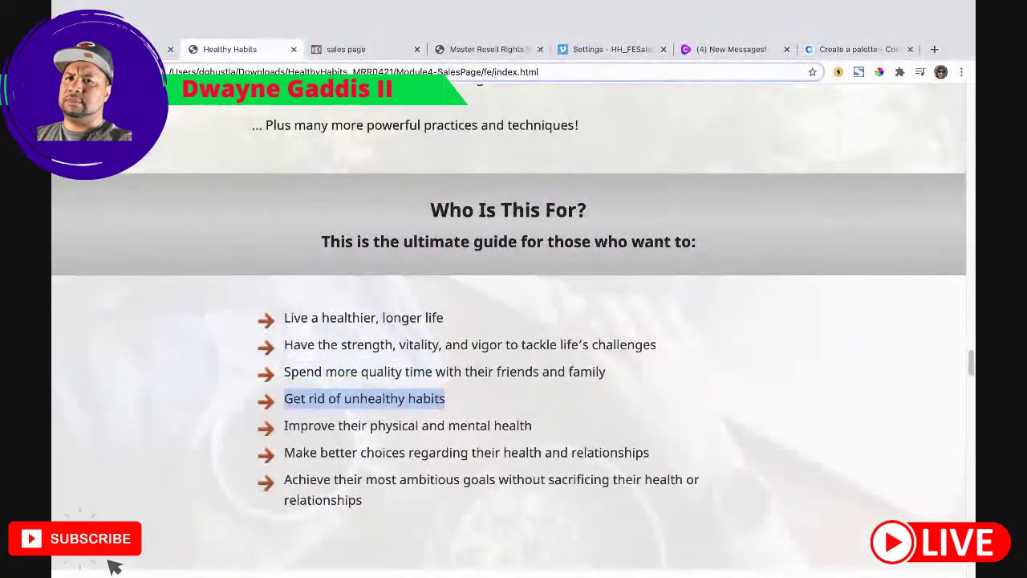
left_click(128, 49)
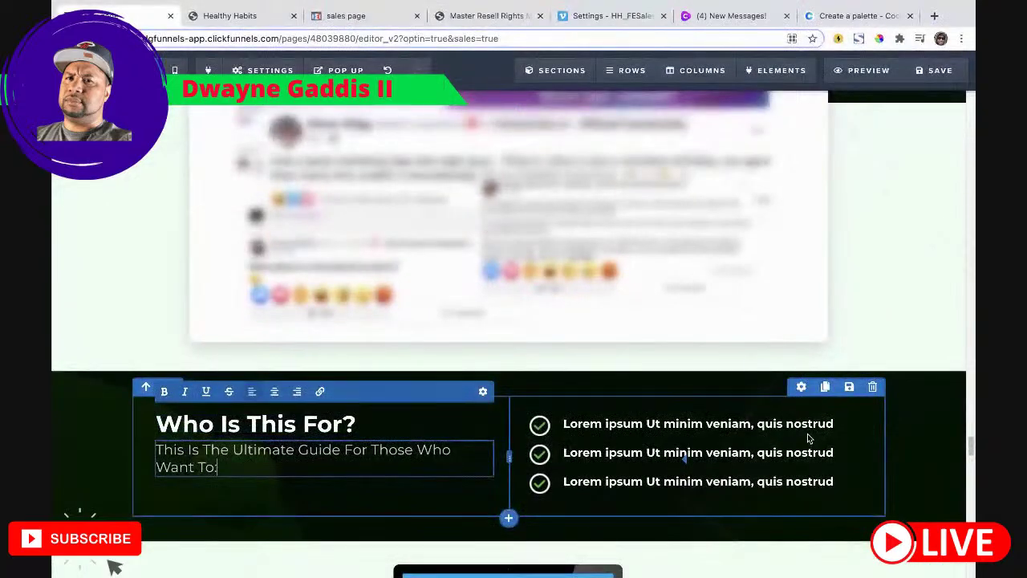
left_click(807, 424)
triple_click(807, 423)
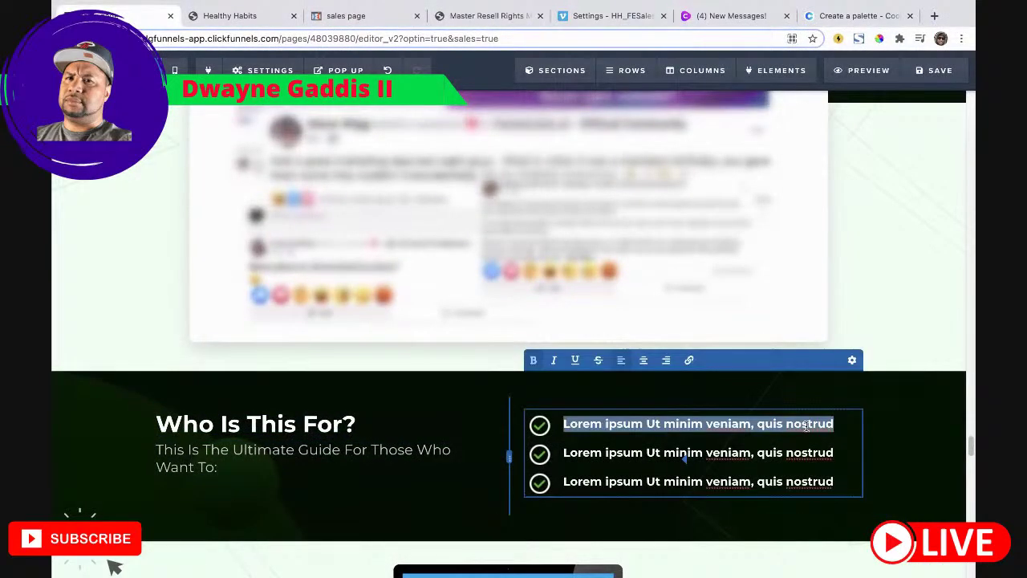
type("Get rid of unhealthy habits")
left_click_drag(732, 449, 713, 431)
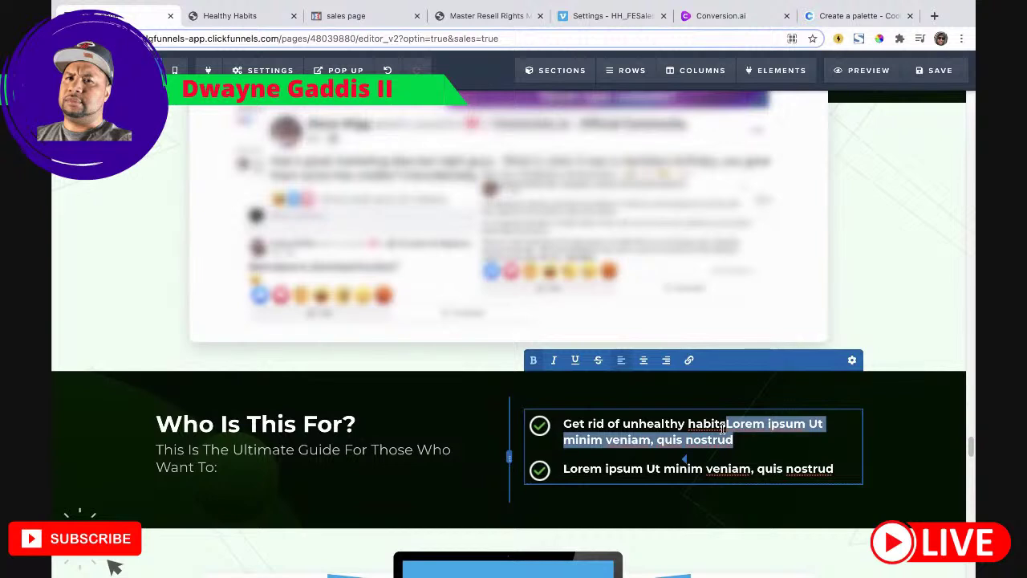
key("Return")
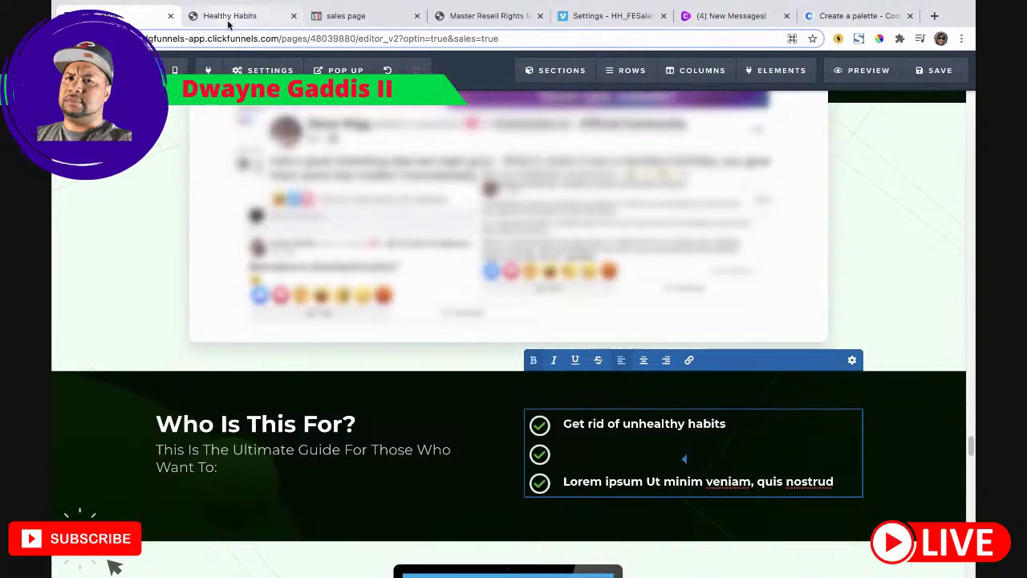
Step: Fill the empty second checklist item with "Improve their physical and mental health" copied from the Healthy Habits page
left_click(229, 17)
left_click_drag(535, 393, 267, 396)
key("ctrl+c")
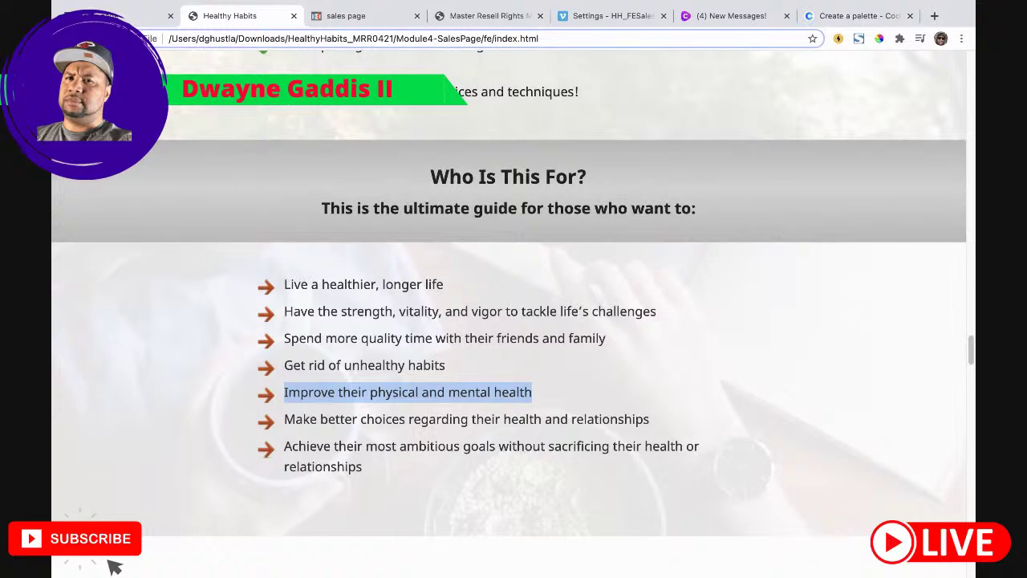
left_click(112, 16)
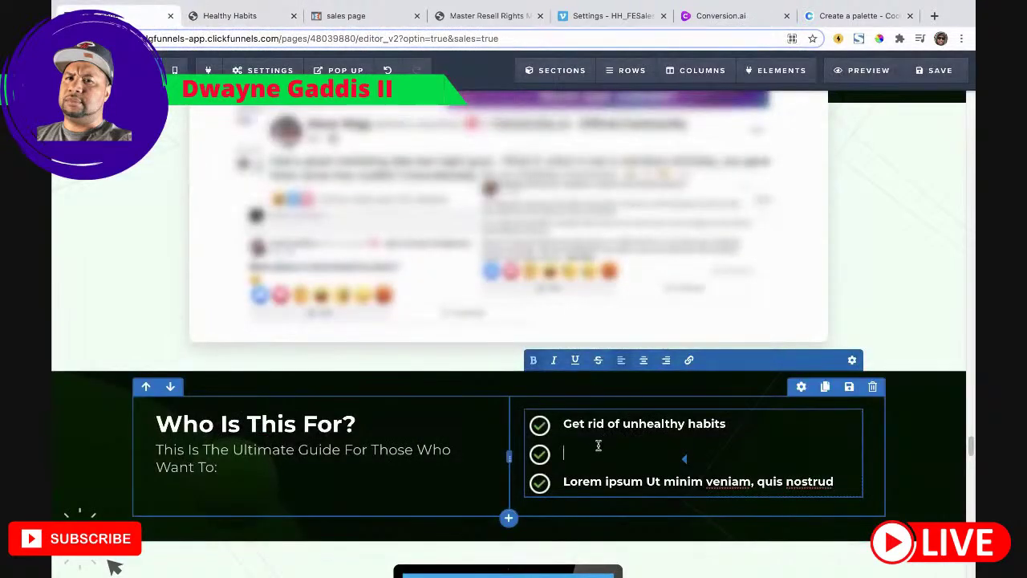
key("ctrl+v")
left_click(216, 20)
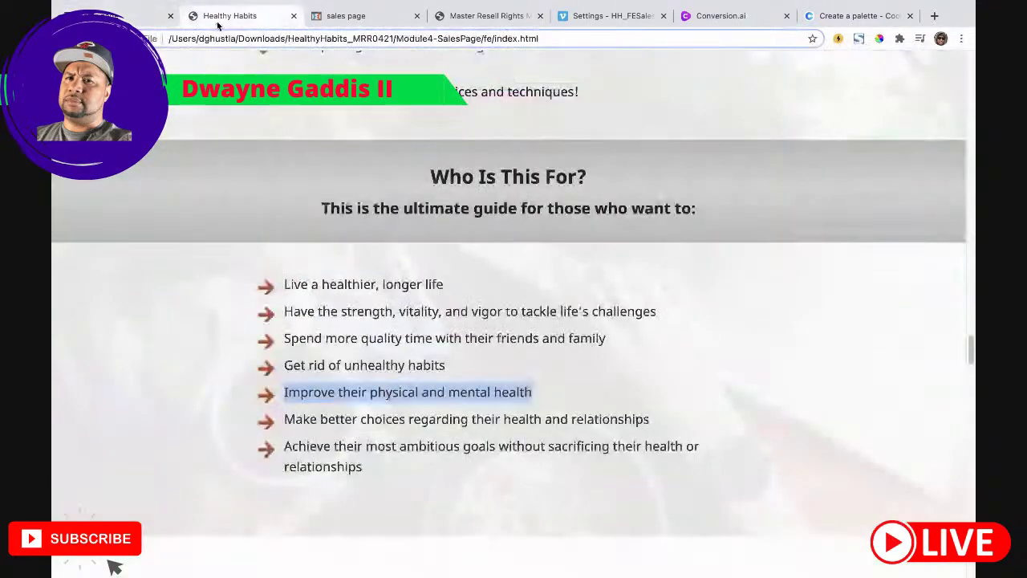
Step: Replace the third checklist item beside "Who Is This For?" with "Make better choices regarding their health and relationships" from the Healthy Habits page
left_click(643, 419)
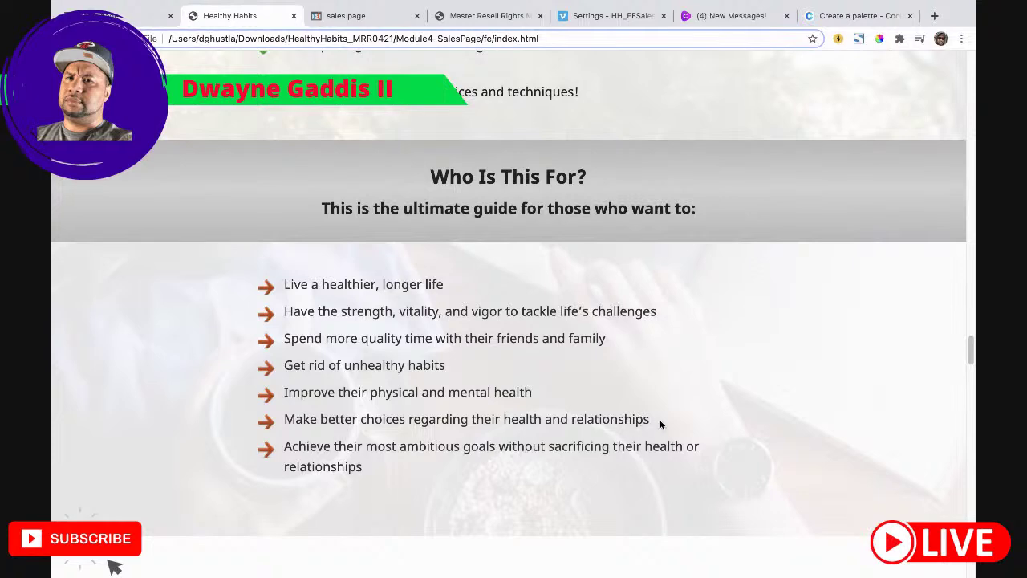
left_click_drag(660, 420, 311, 421)
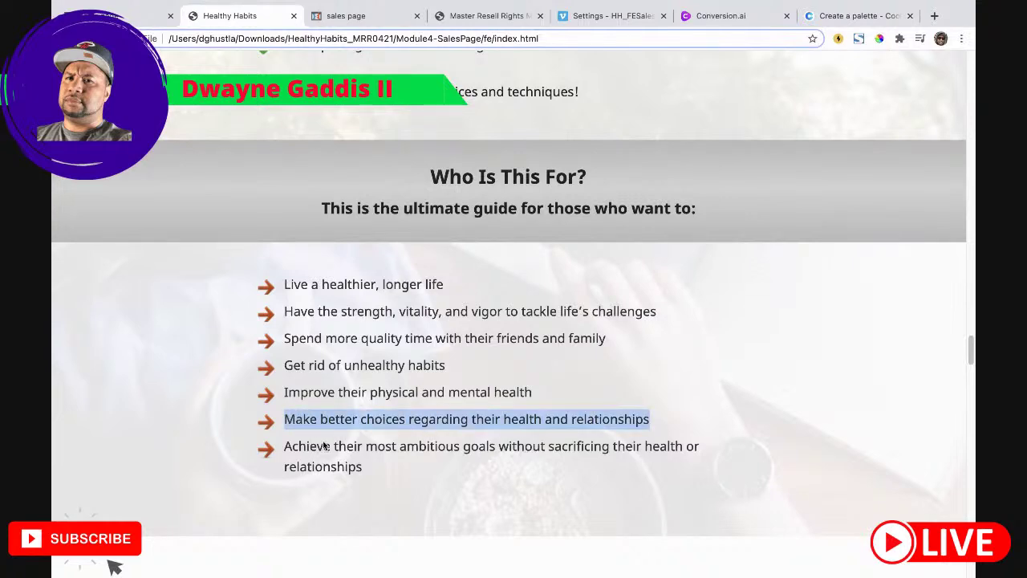
left_click(132, 16)
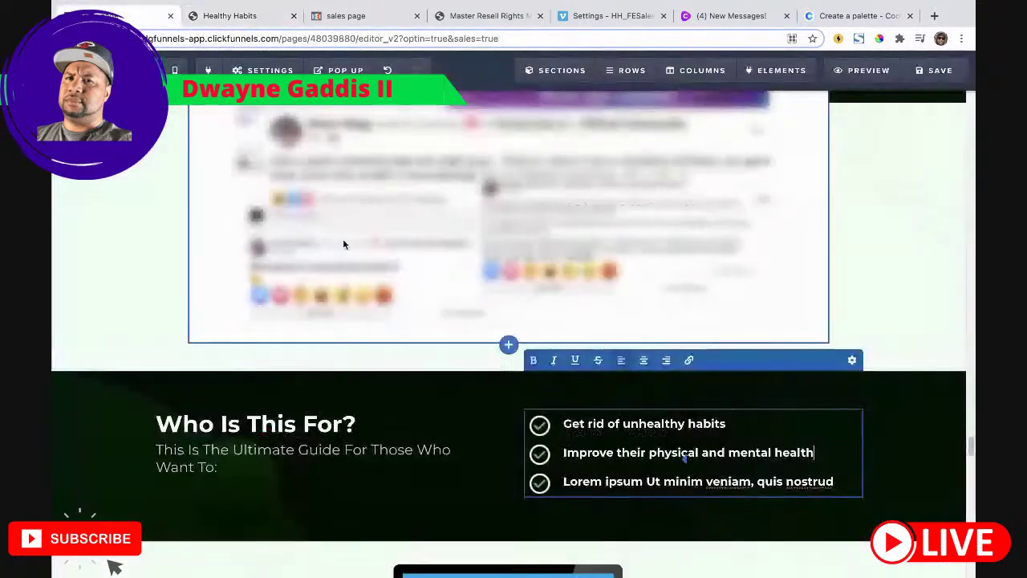
triple_click(730, 481)
type("Make better choices regarding their health and relationships")
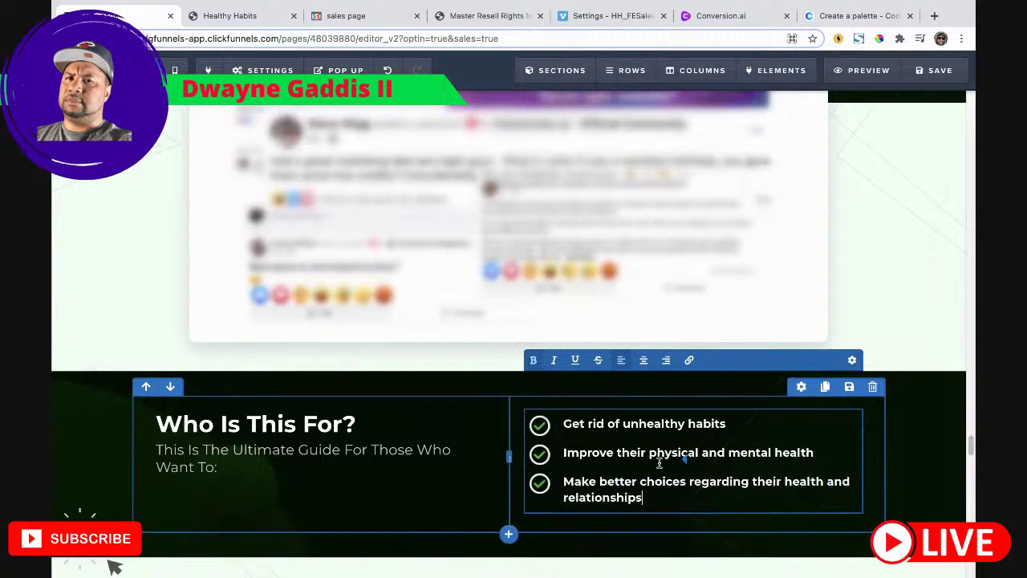
Step: Replace the "Your Design Here" placeholder image below the checklist section with the Healthy Habits product bundle image from the image library
scroll(482, 449, "down", 5)
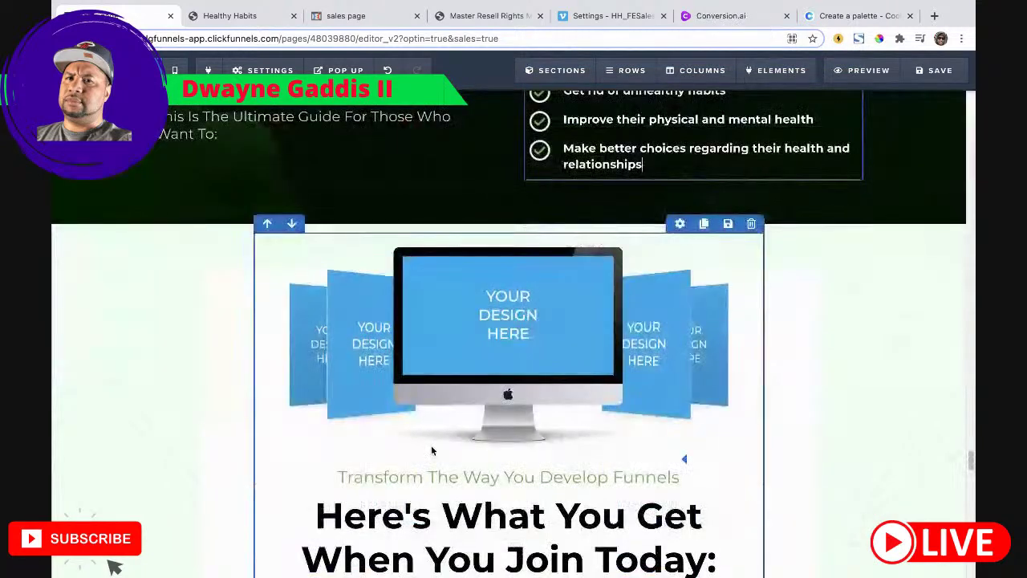
left_click(553, 349)
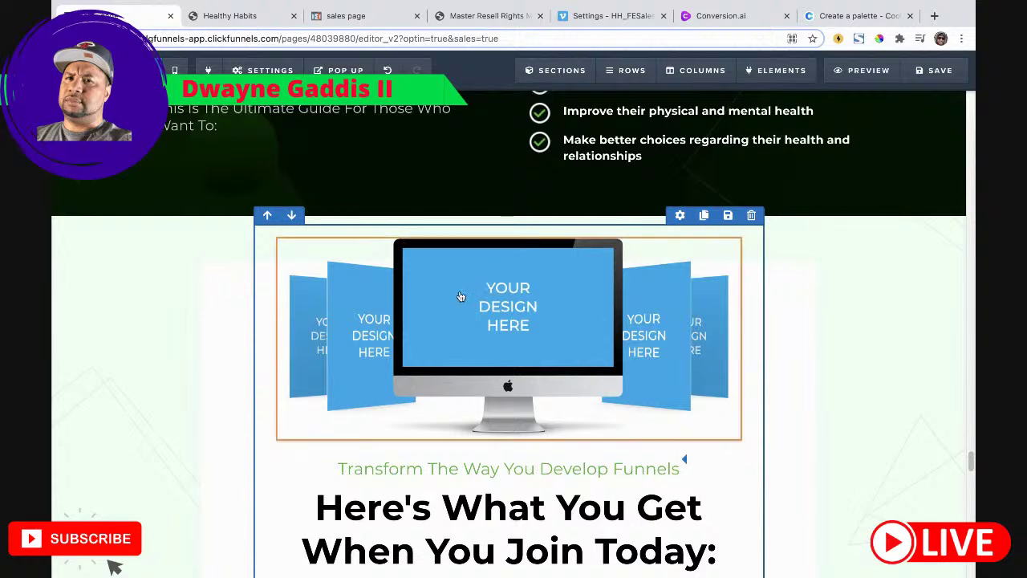
left_click(679, 261)
left_click(945, 210)
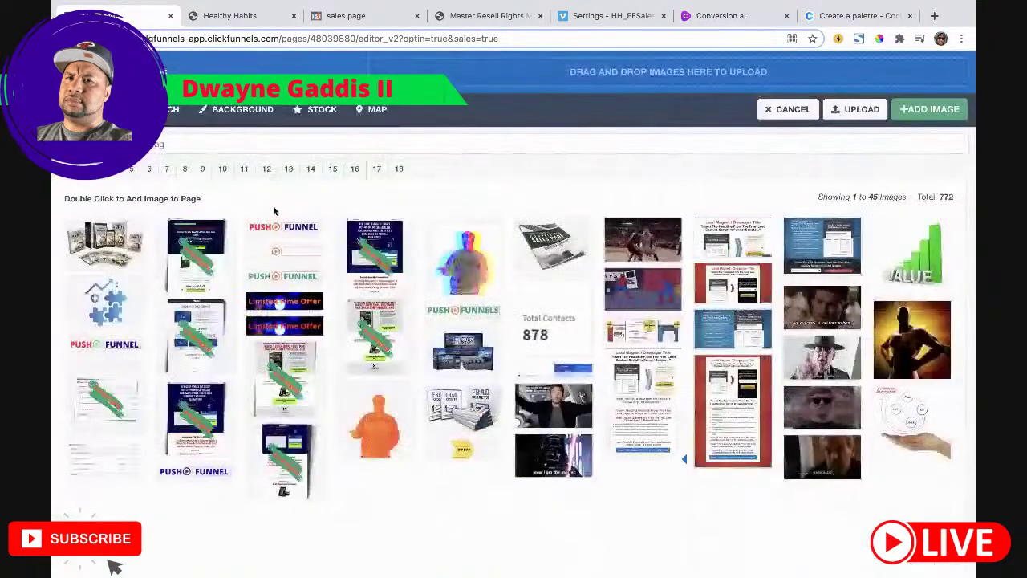
double_click(110, 249)
left_click(455, 395)
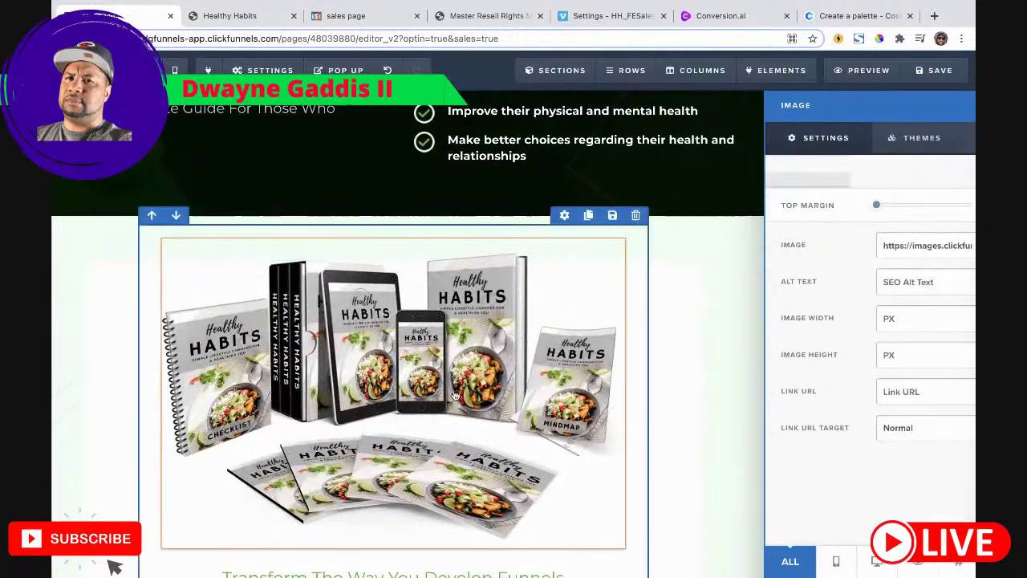
Step: Replace the "Transform The Way You Develop Funnels" line under the bundle image with "Introducing" from the Healthy Habits page
scroll(594, 398, "down", 2)
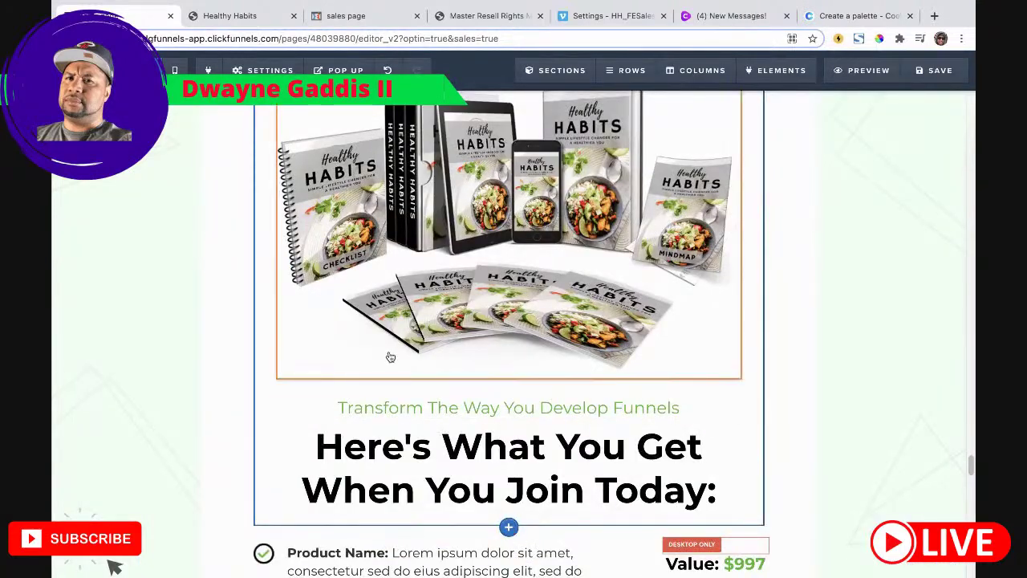
left_click(226, 19)
scroll(457, 305, "up", 15)
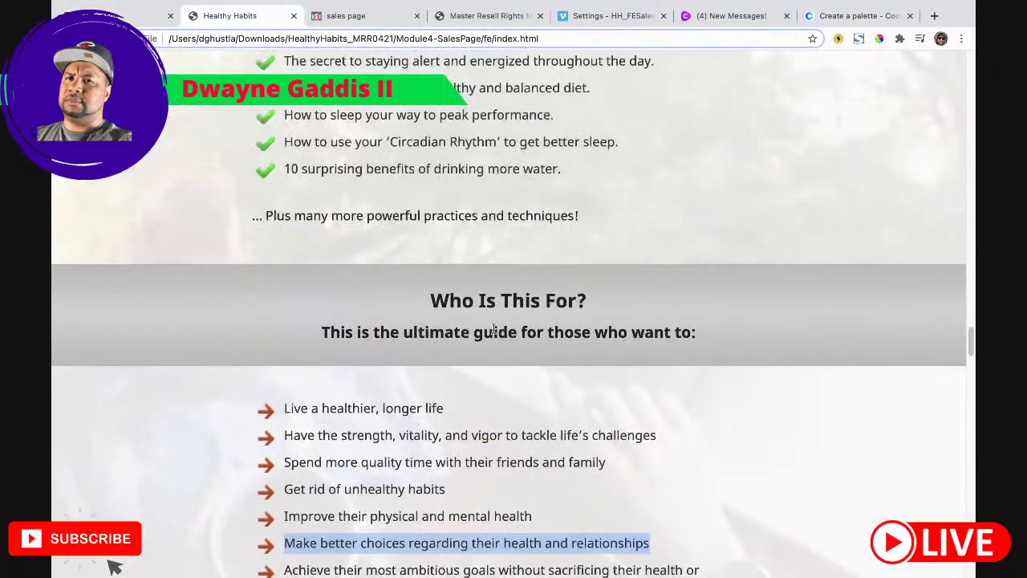
scroll(494, 337, "up", 5)
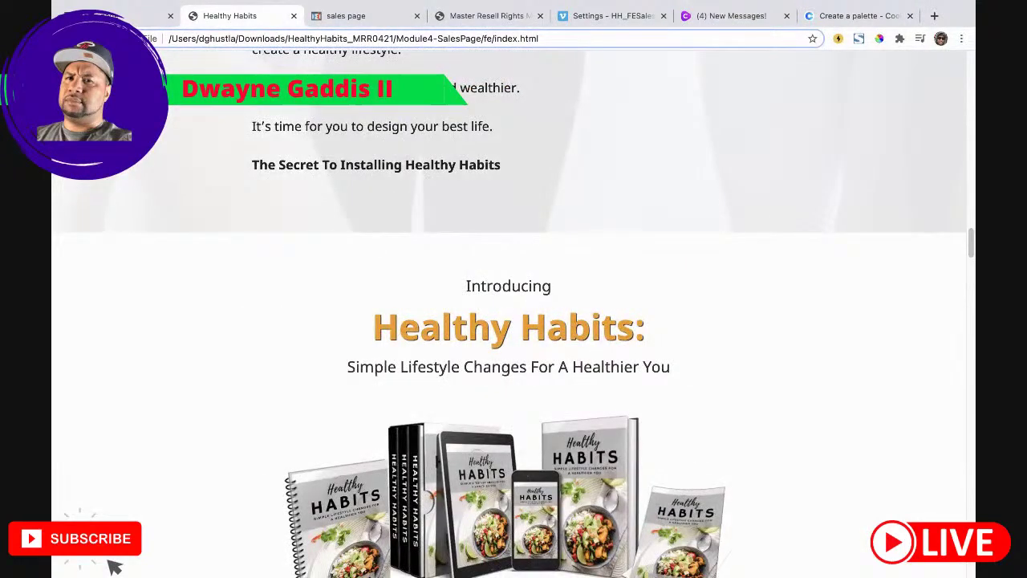
left_click(165, 18)
left_click(220, 22)
left_click_drag(584, 292, 489, 291)
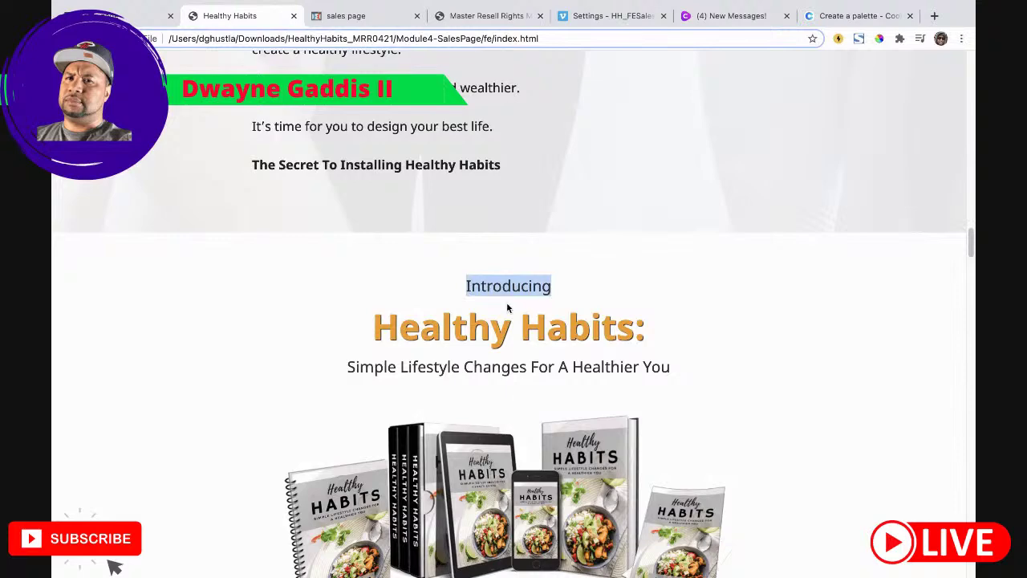
left_click(163, 17)
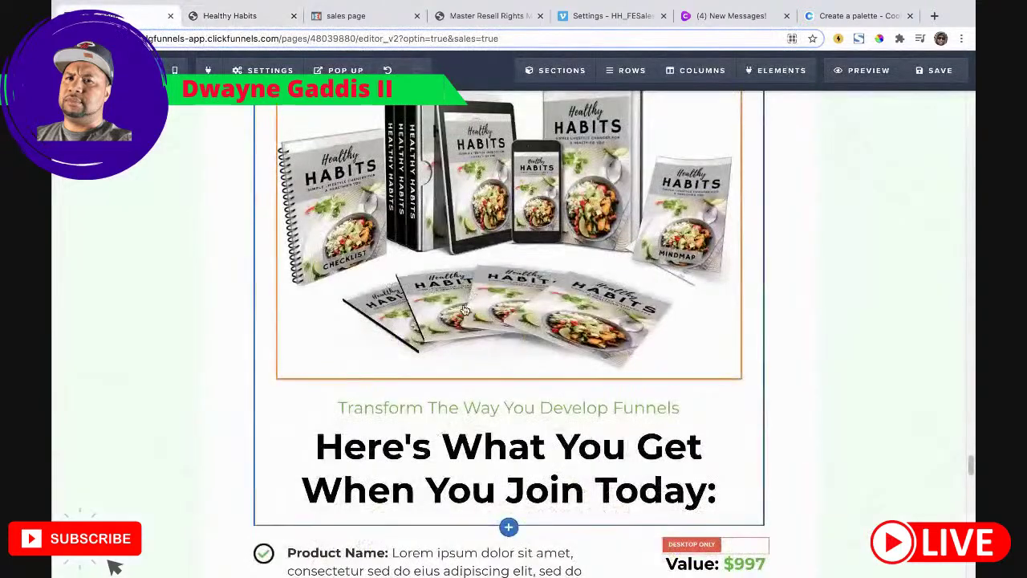
scroll(497, 345, "down", 1)
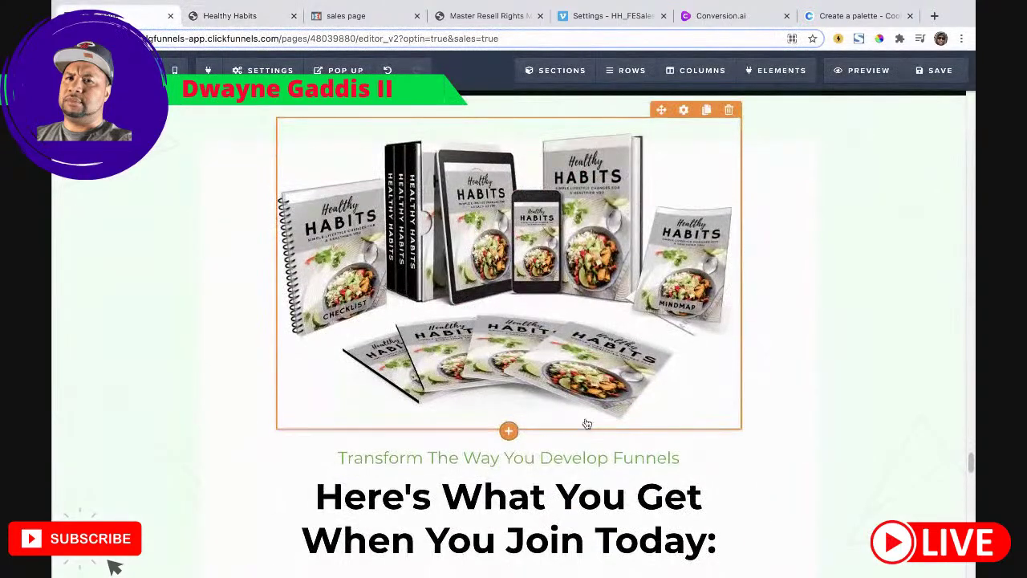
left_click(628, 464)
type("Introducing")
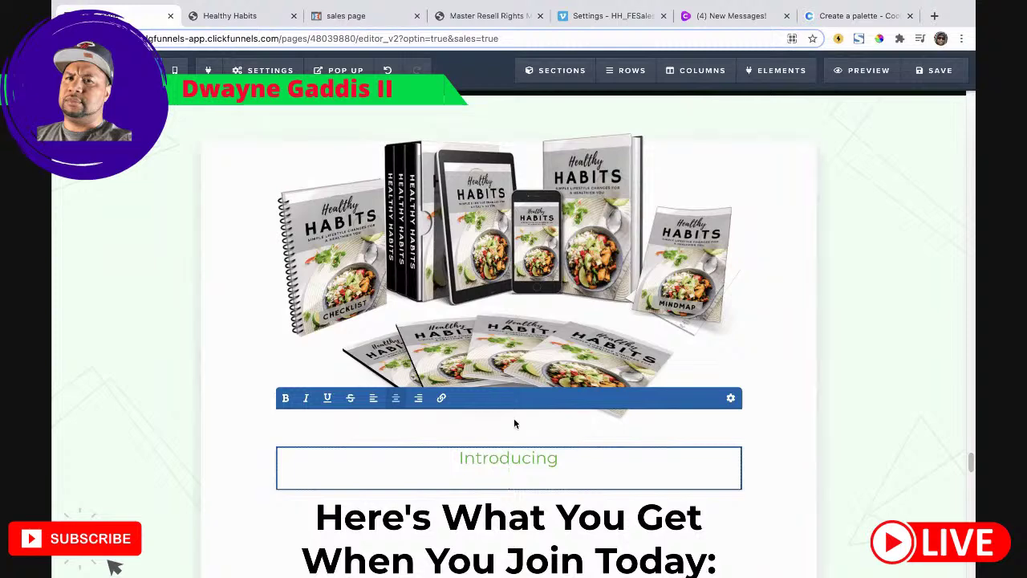
Step: Replace the "Here's What You Get When You Join Today:" heading with "Healthy Habits:" copied from the Healthy Habits page
key("ctrl+Tab")
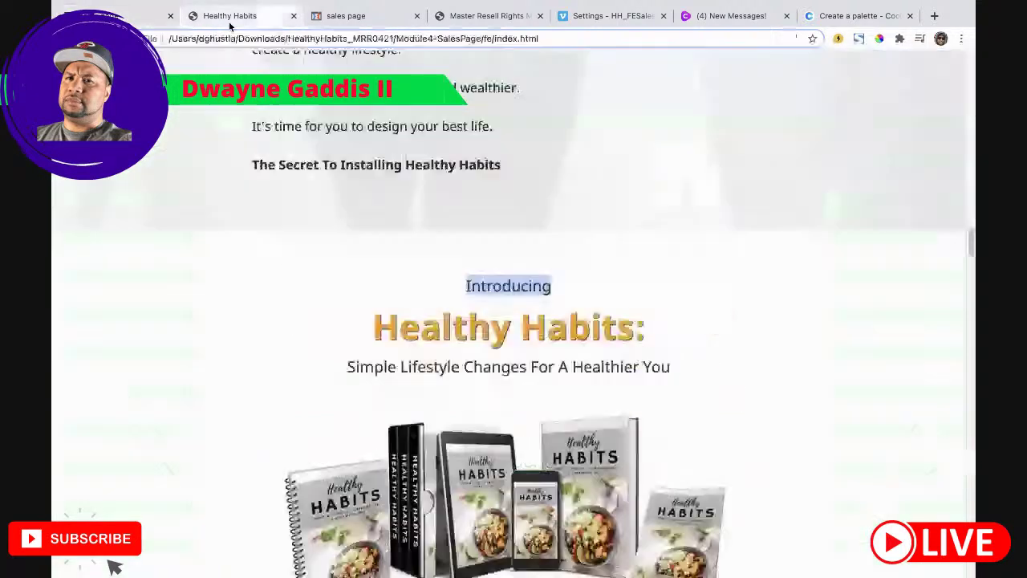
left_click_drag(644, 337, 379, 335)
key("ctrl+c")
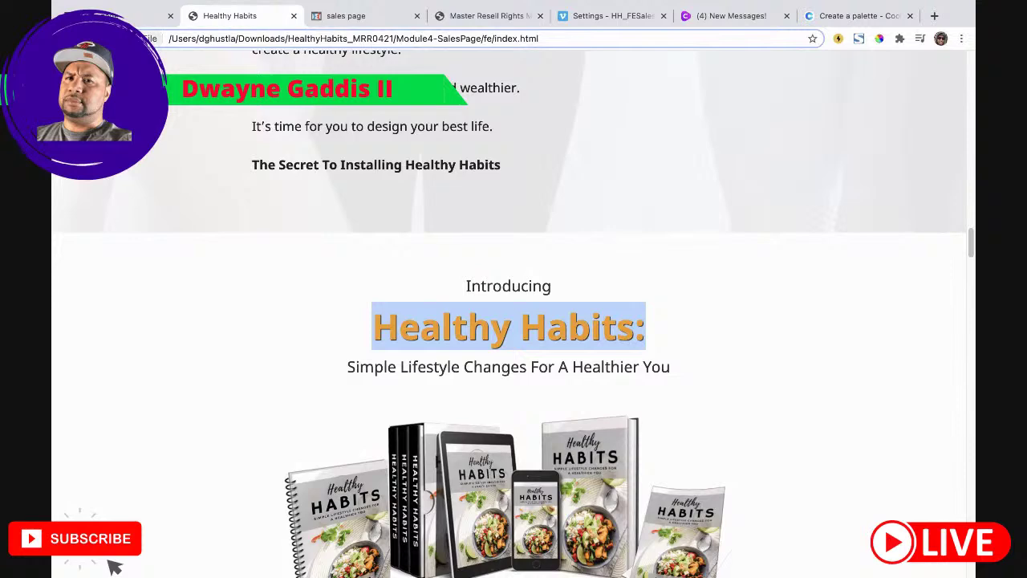
key("ctrl+shift+Tab")
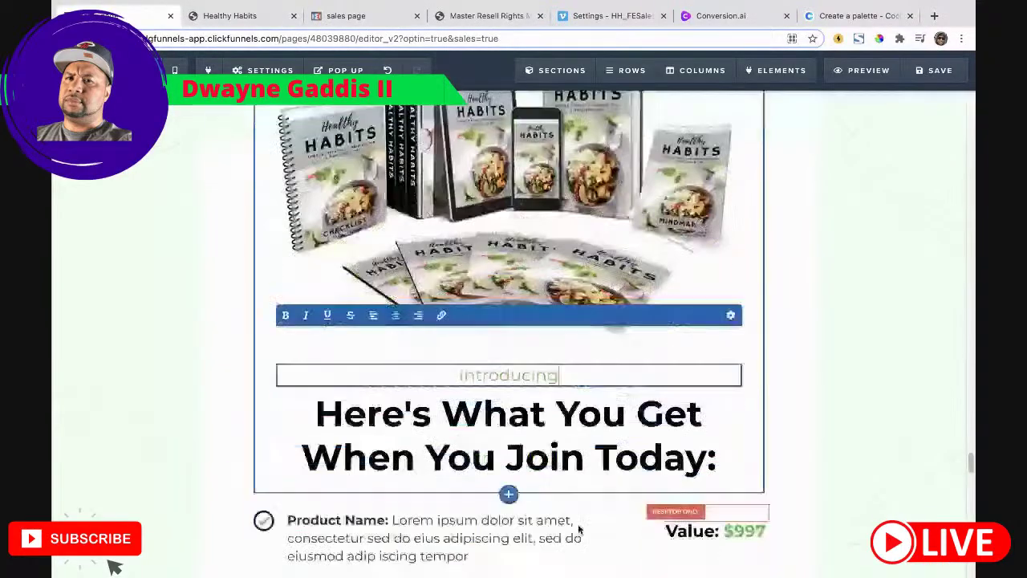
triple_click(532, 419)
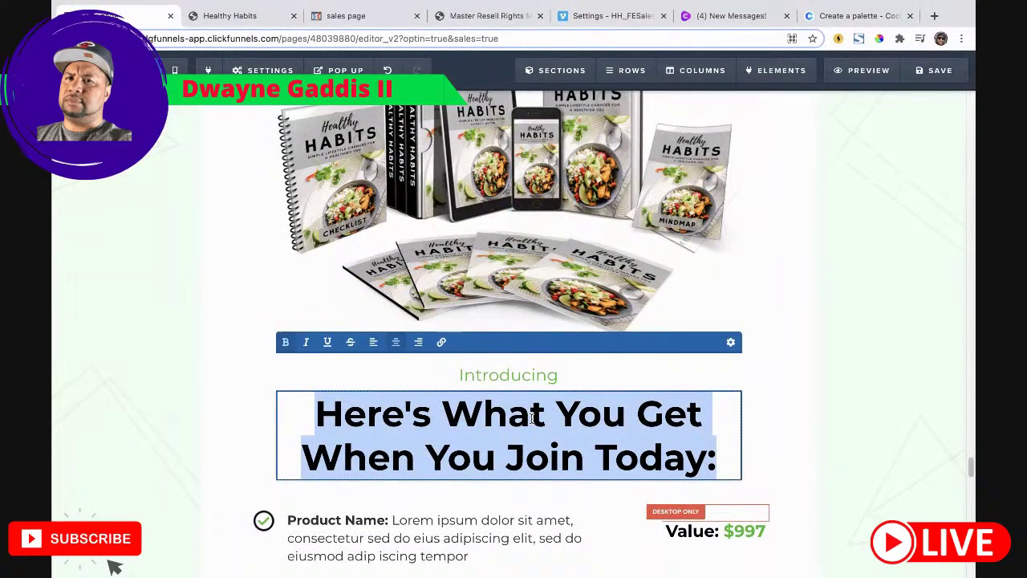
key("ctrl+v")
Step: Duplicate the "Introducing" line, place the copy below the "Healthy Habits:" heading, and replace its text with "Simple Lifestyle Changes For A Healthier You"
key("ctrl+Tab")
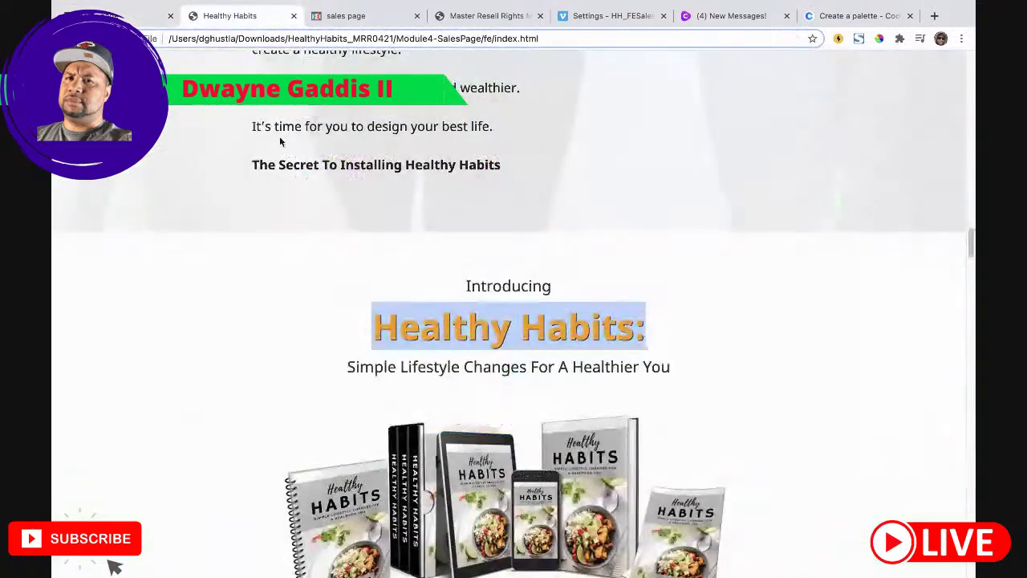
left_click_drag(693, 368, 339, 370)
key("ctrl+c")
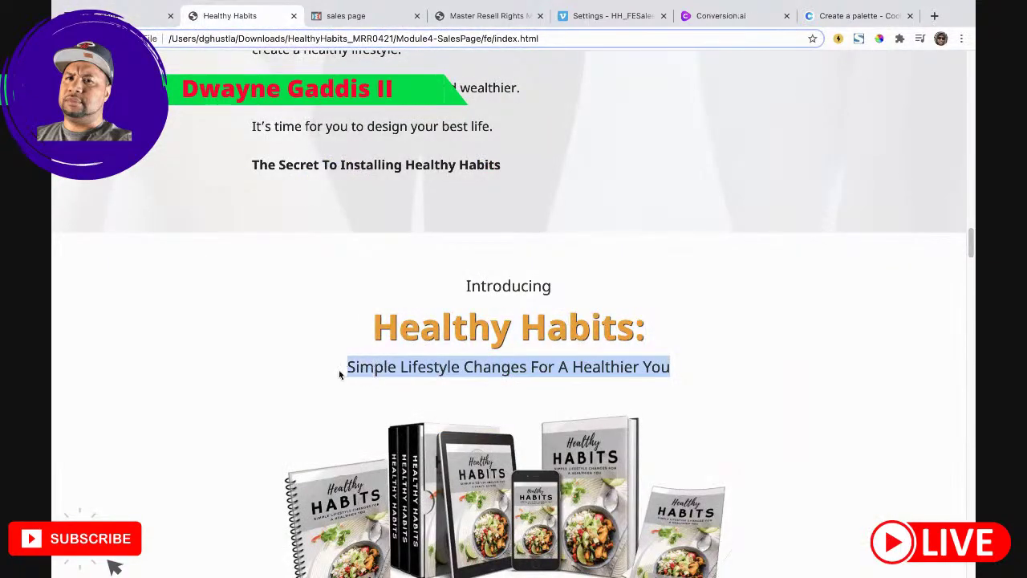
key("ctrl+shift+Tab")
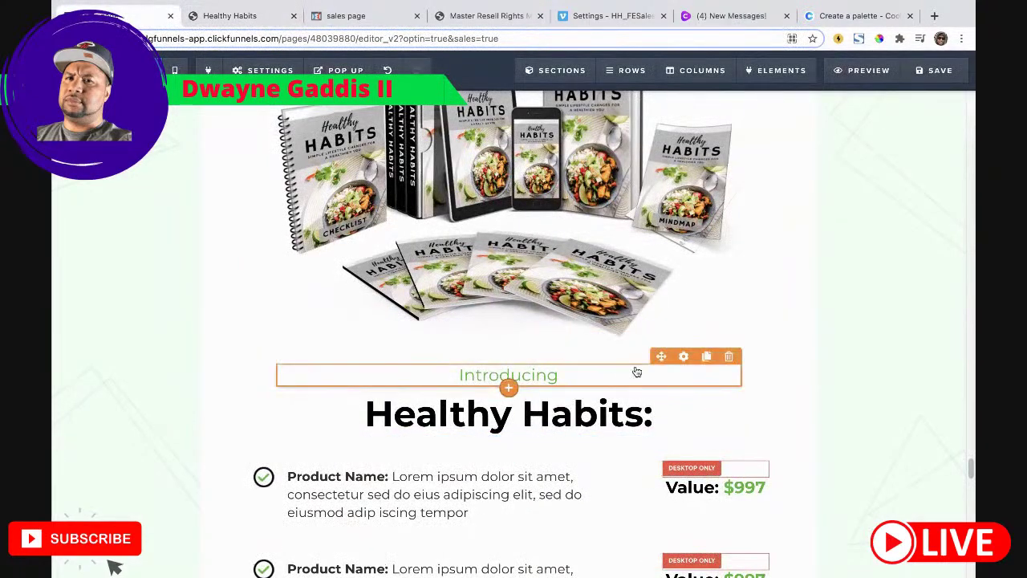
left_click(706, 356)
left_click_drag(627, 480, 626, 482)
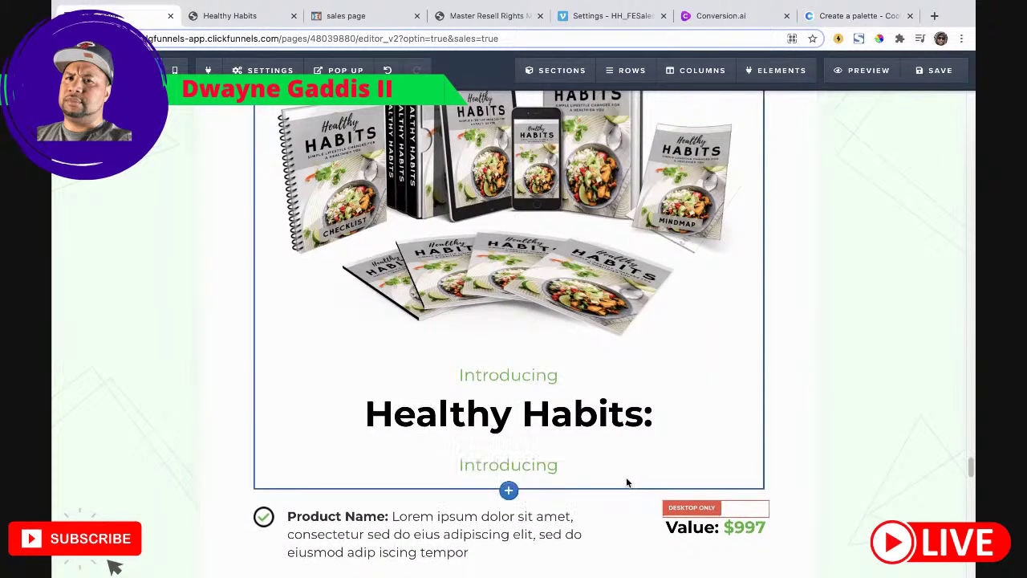
double_click(573, 468)
key("ctrl+v")
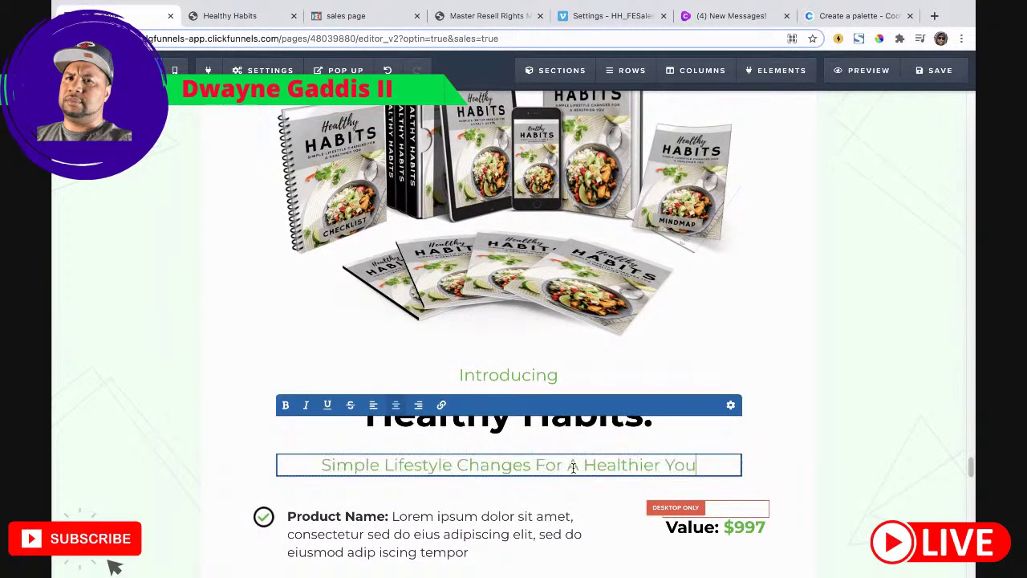
left_click(880, 428)
Step: Review the edited checklist and product introduction sections and save the sales page
scroll(876, 425, "up", 4)
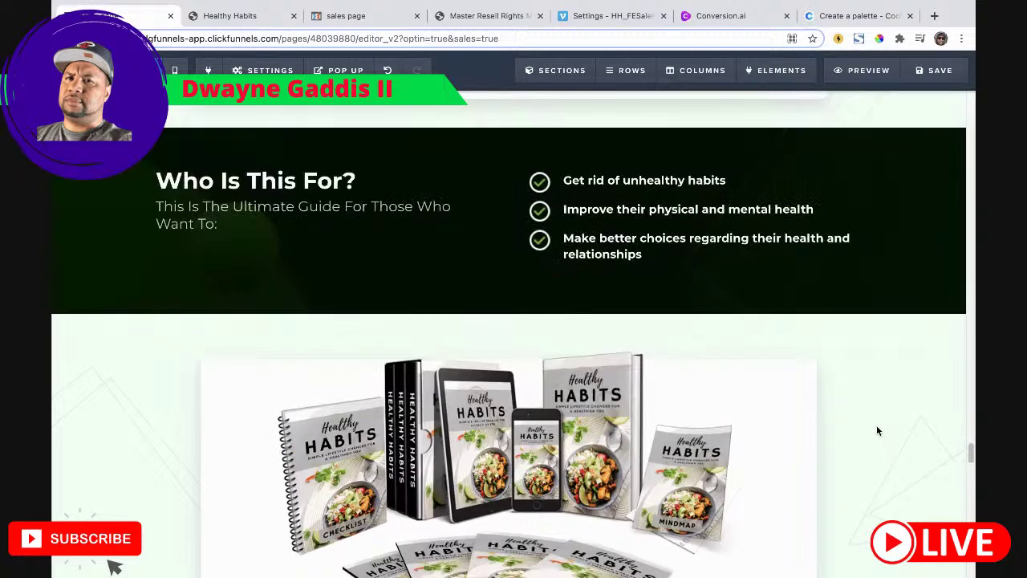
scroll(877, 428, "down", 2)
scroll(877, 433, "down", 5)
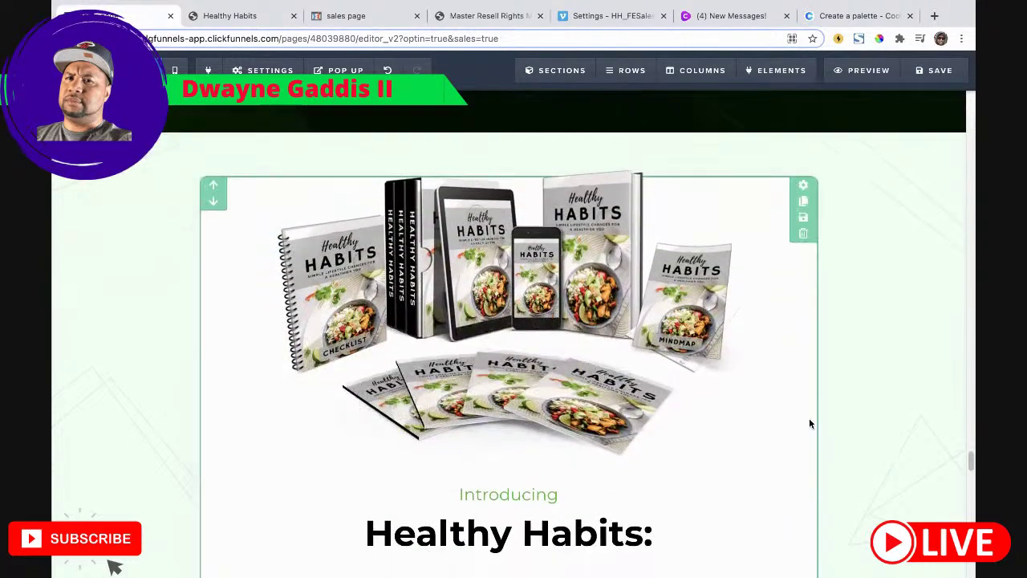
left_click(934, 70)
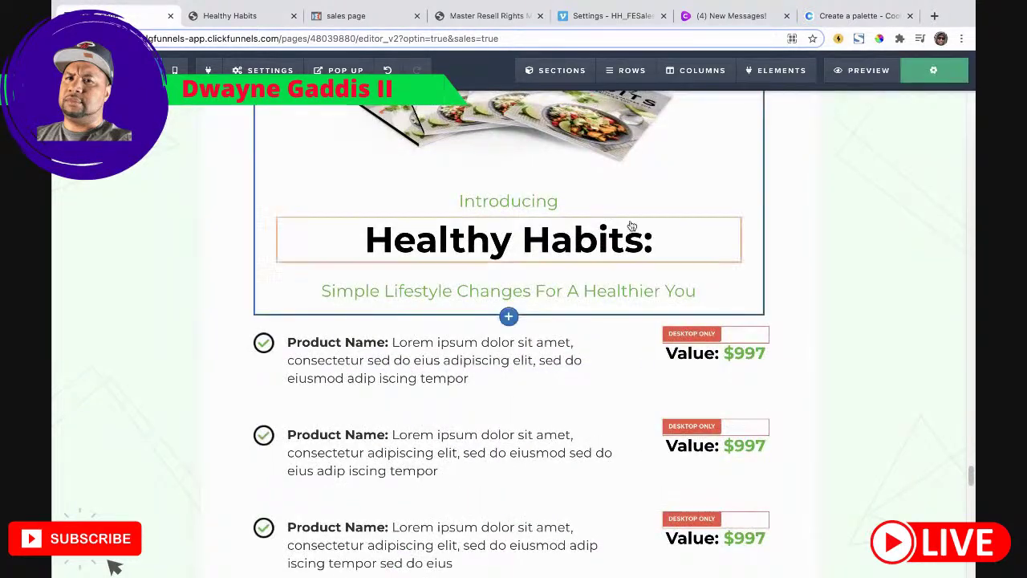
Step: Examine the Healthy Habits page's copy from the product introduction through the "Here's The Good News." pricing section to the money-back guarantee
left_click(249, 16)
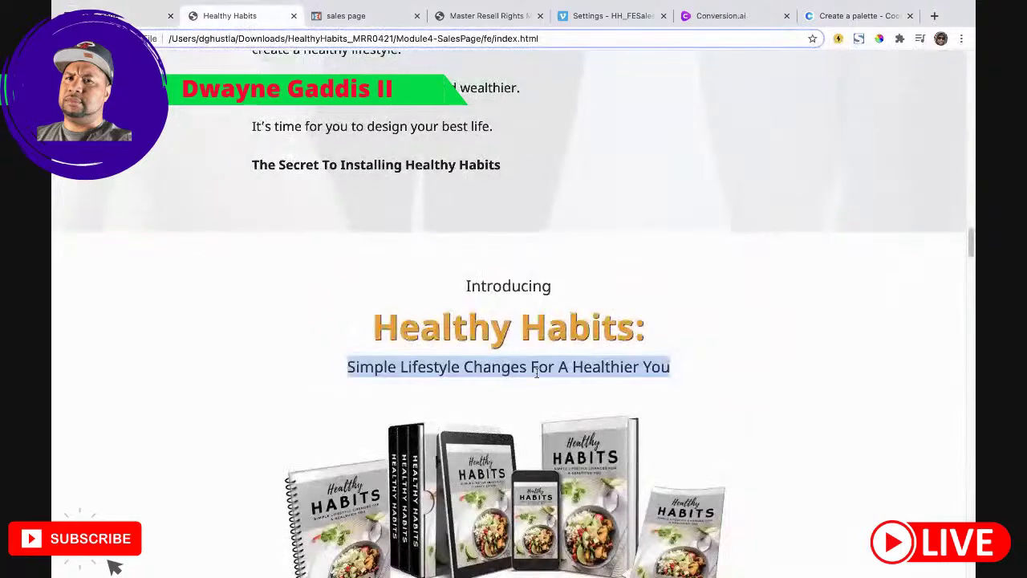
scroll(538, 375, "down", 5)
scroll(538, 375, "down", 2)
mouse_move(261, 225)
left_mouse_down()
mouse_move(435, 328)
mouse_move(660, 540)
left_mouse_up()
scroll(660, 546, "down", 3)
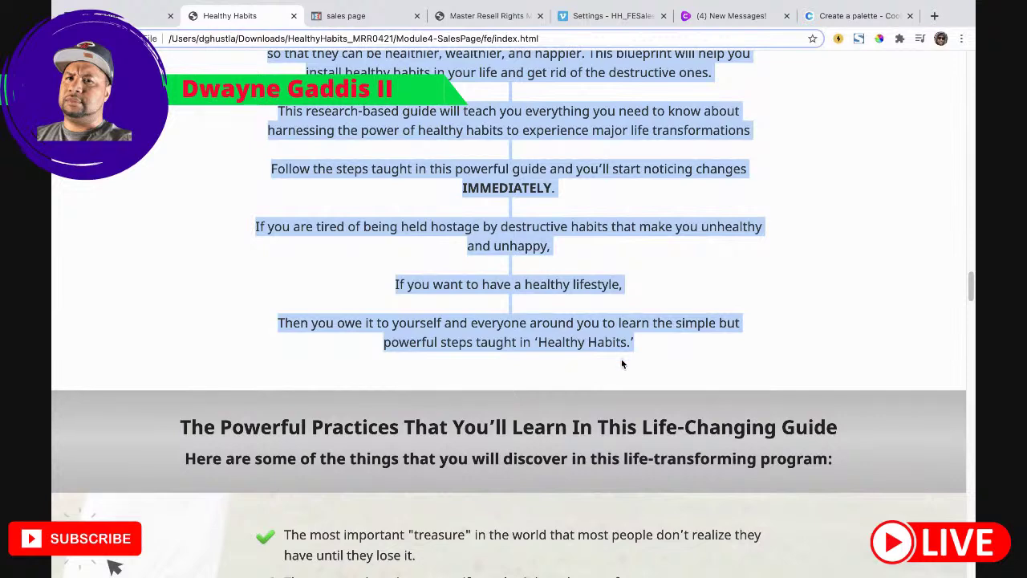
scroll(524, 363, "down", 12)
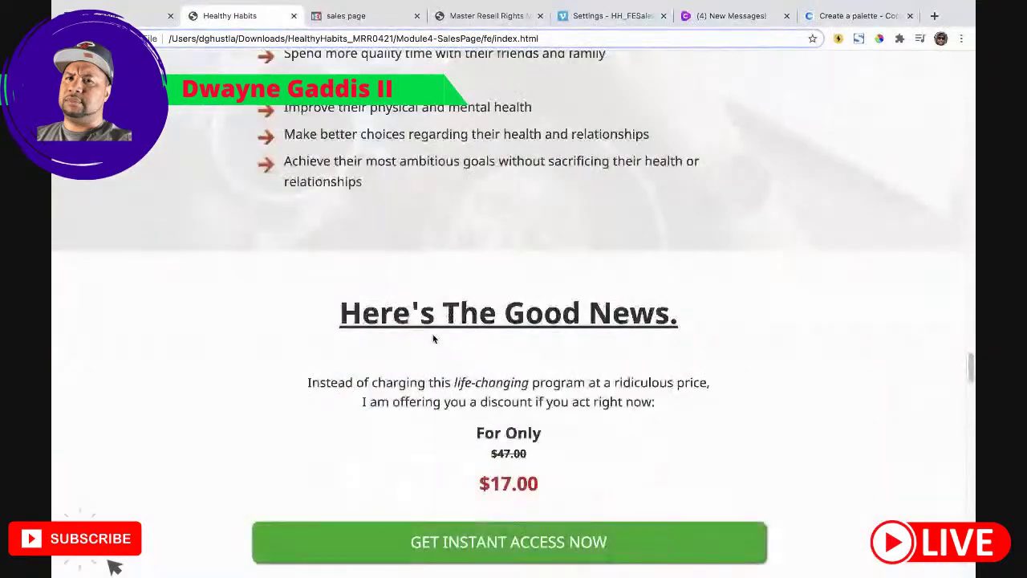
left_click(148, 16)
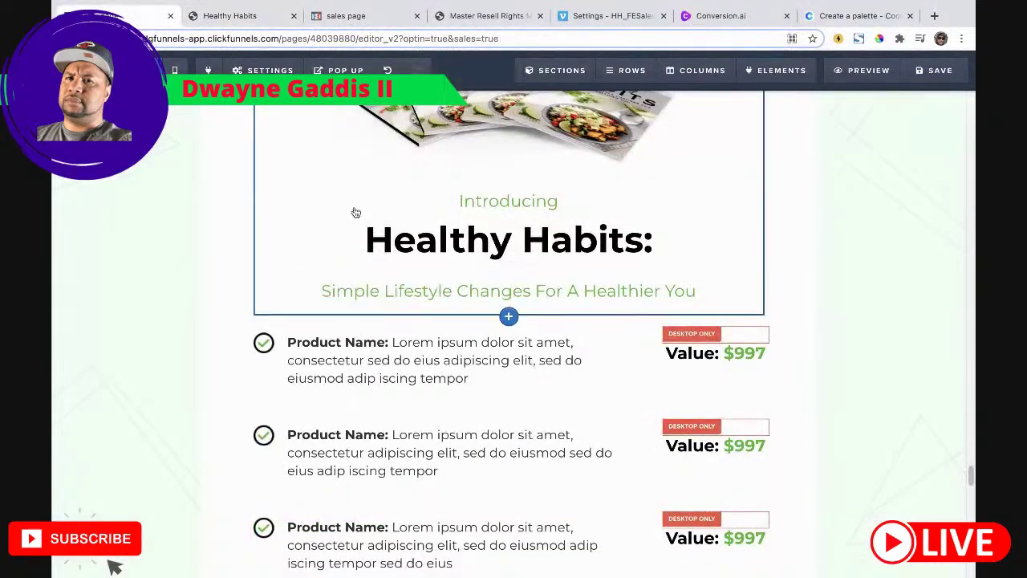
left_click(231, 15)
scroll(508, 308, "down", 2)
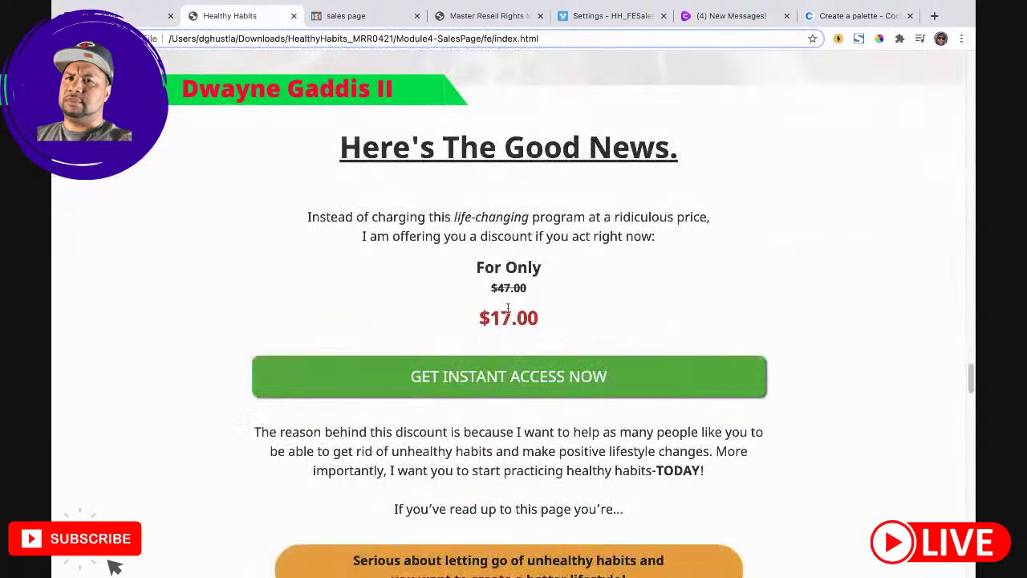
scroll(508, 307, "down", 1)
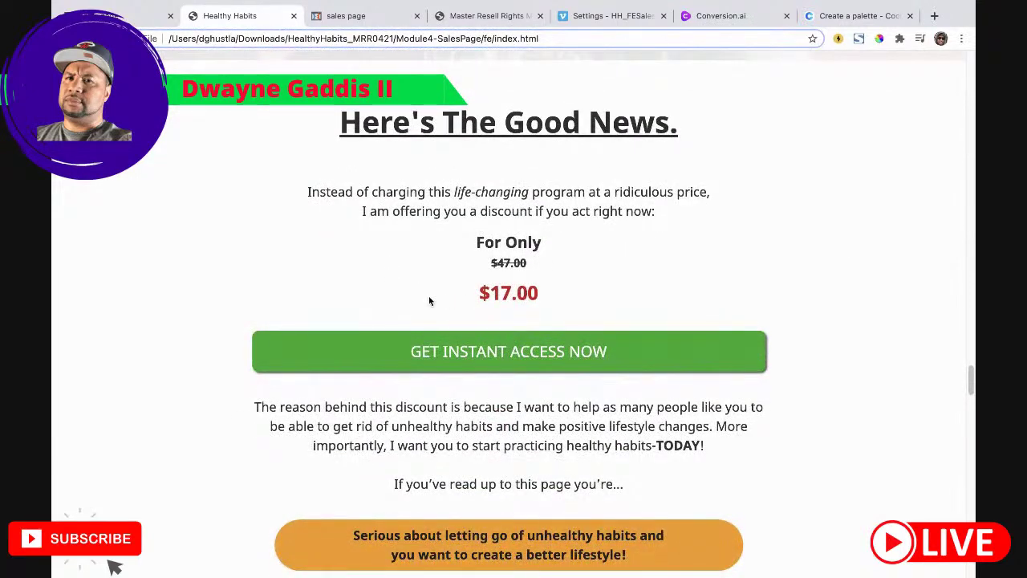
scroll(484, 389, "down", 1)
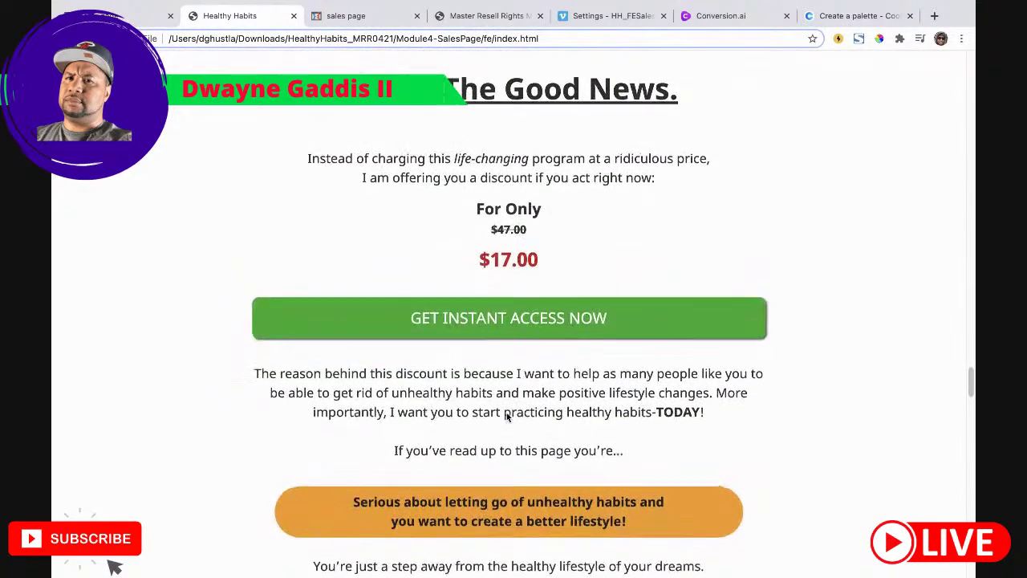
scroll(506, 412, "down", 4)
scroll(504, 415, "up", 2)
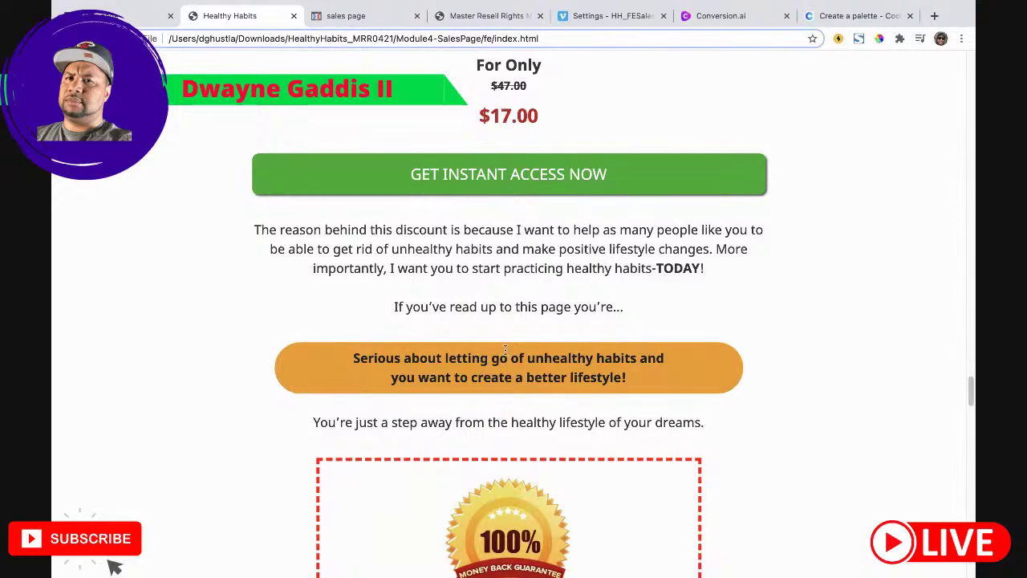
Step: Return to the ClickFunnels editor and examine the product and bonus rows below the Healthy Habits introduction
left_click(112, 15)
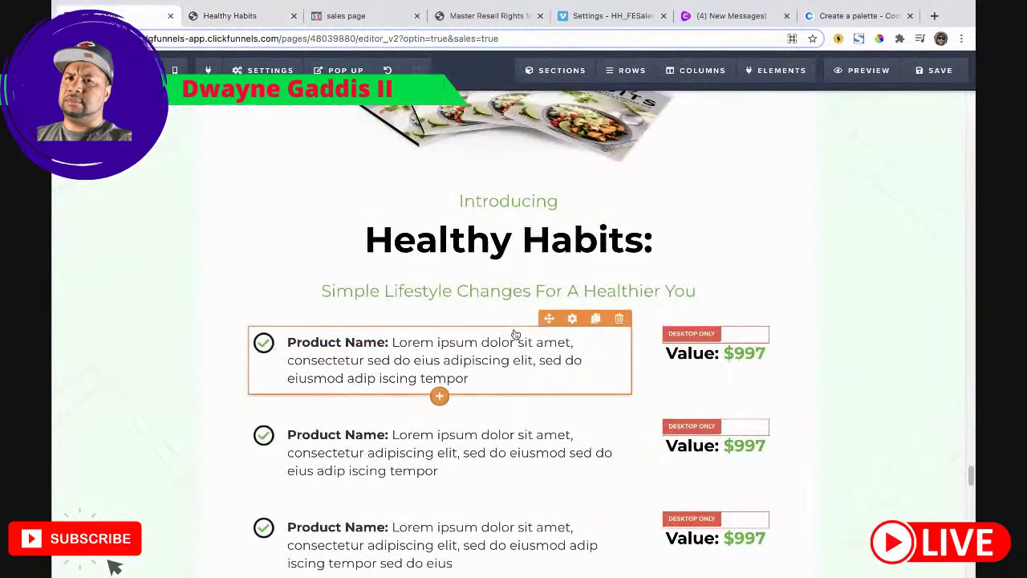
scroll(512, 341, "down", 3)
scroll(509, 353, "down", 5)
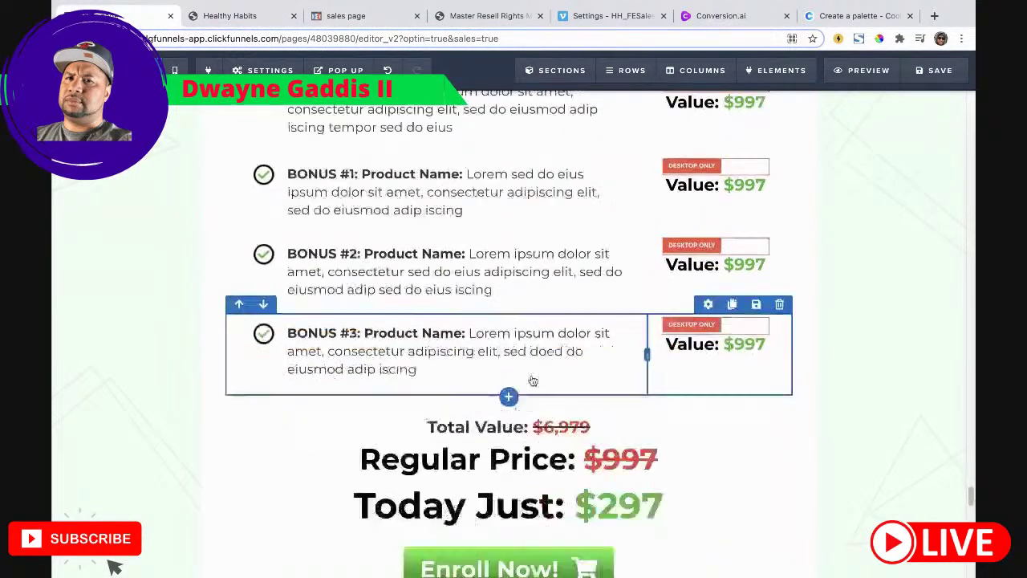
scroll(505, 351, "up", 3)
scroll(503, 349, "up", 5)
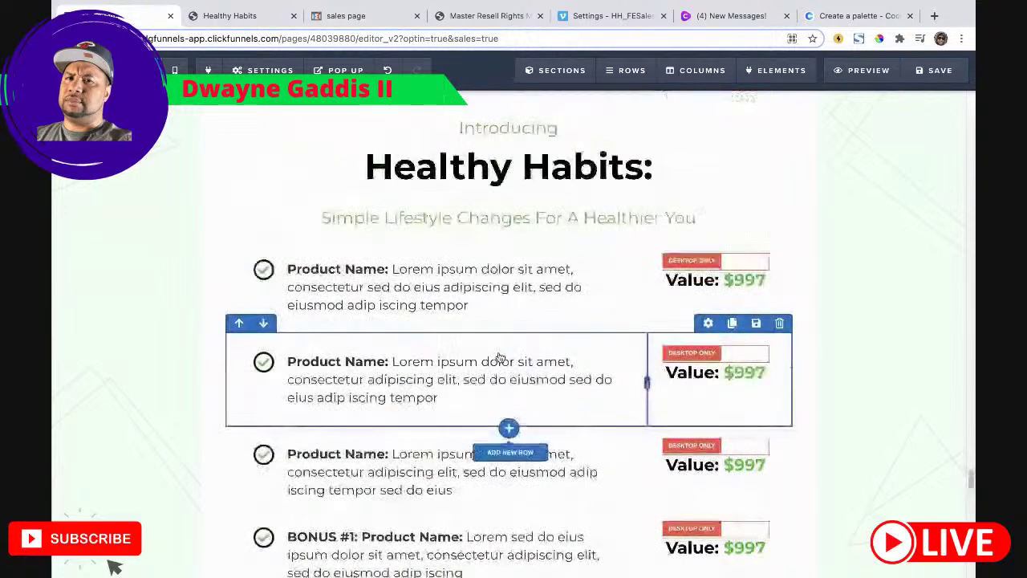
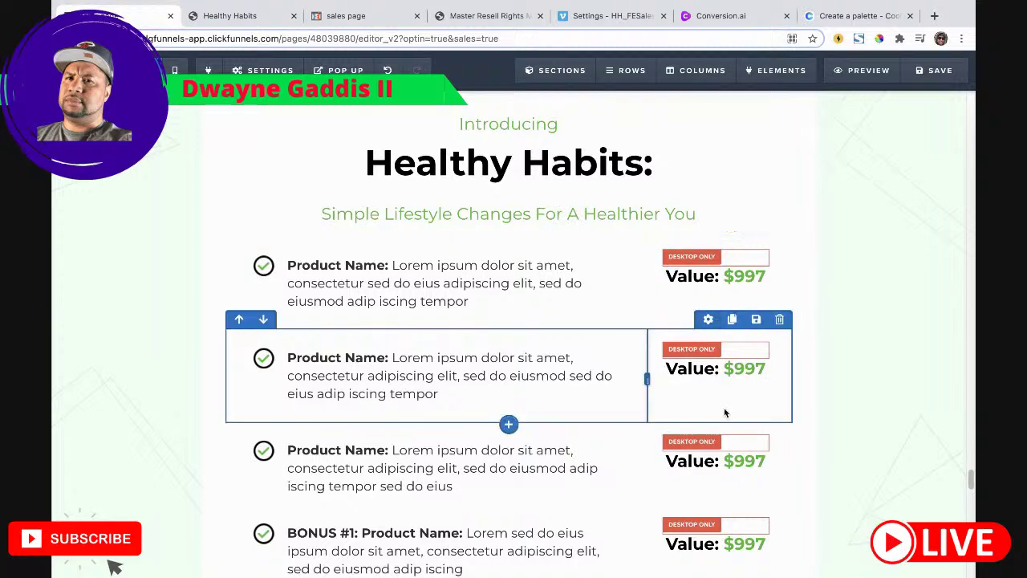
scroll(702, 434, "down", 1)
scroll(702, 433, "down", 5)
scroll(562, 341, "up", 5)
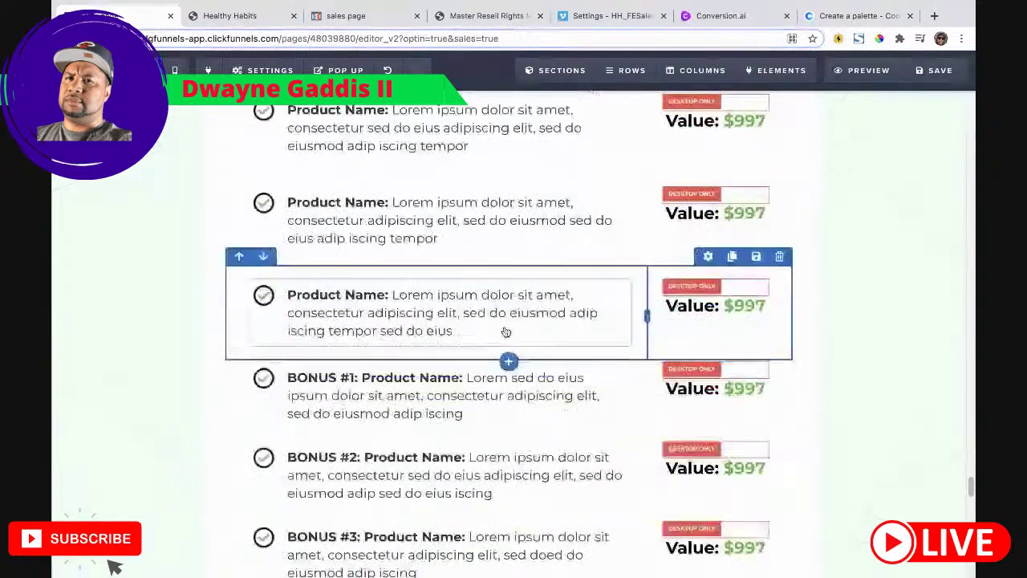
scroll(508, 354, "down", 1)
scroll(518, 451, "up", 6)
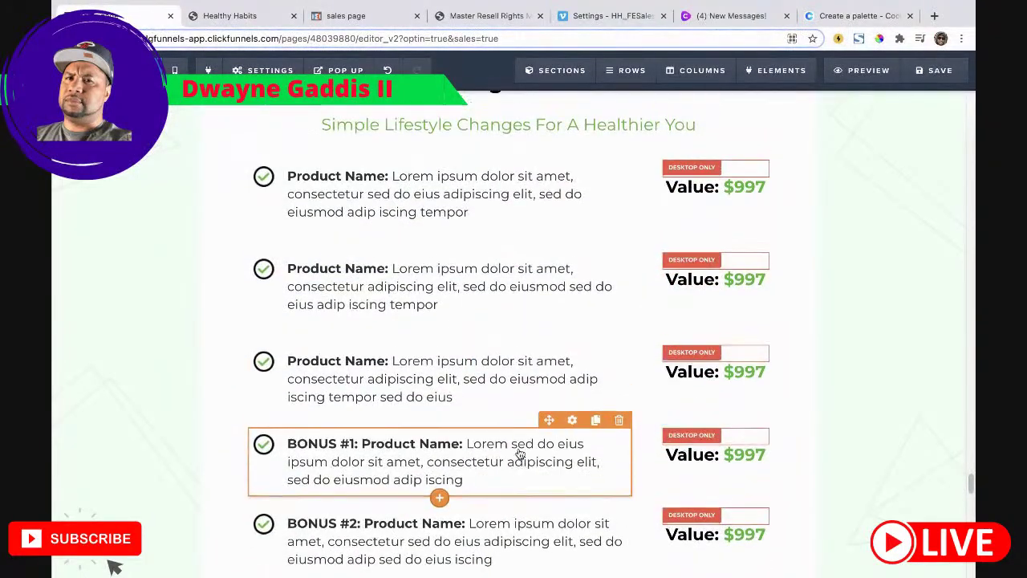
Step: Duplicate the long body text block below the "Create A Better Lifestyle" heading
scroll(533, 427, "up", 15)
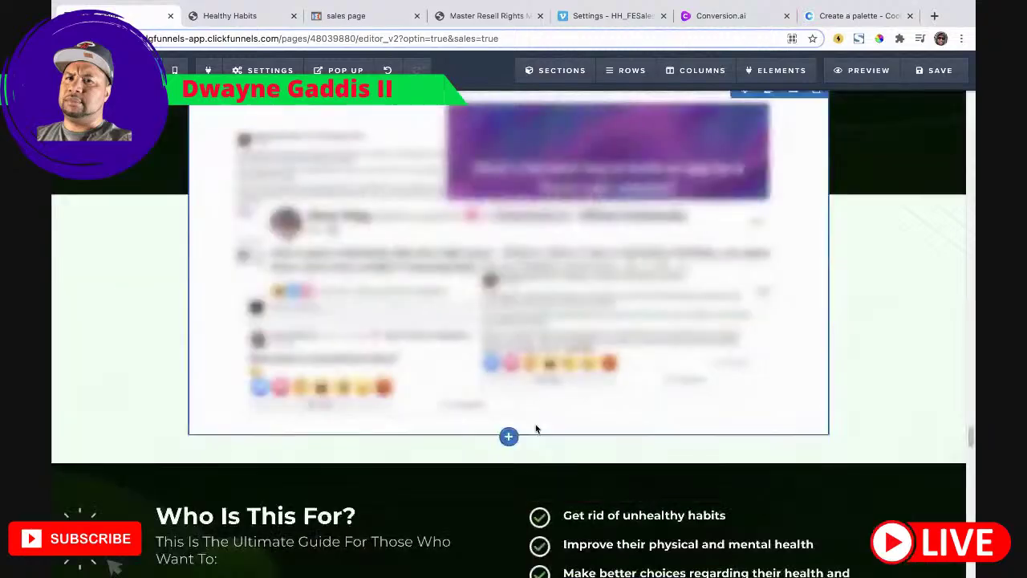
scroll(537, 430, "up", 20)
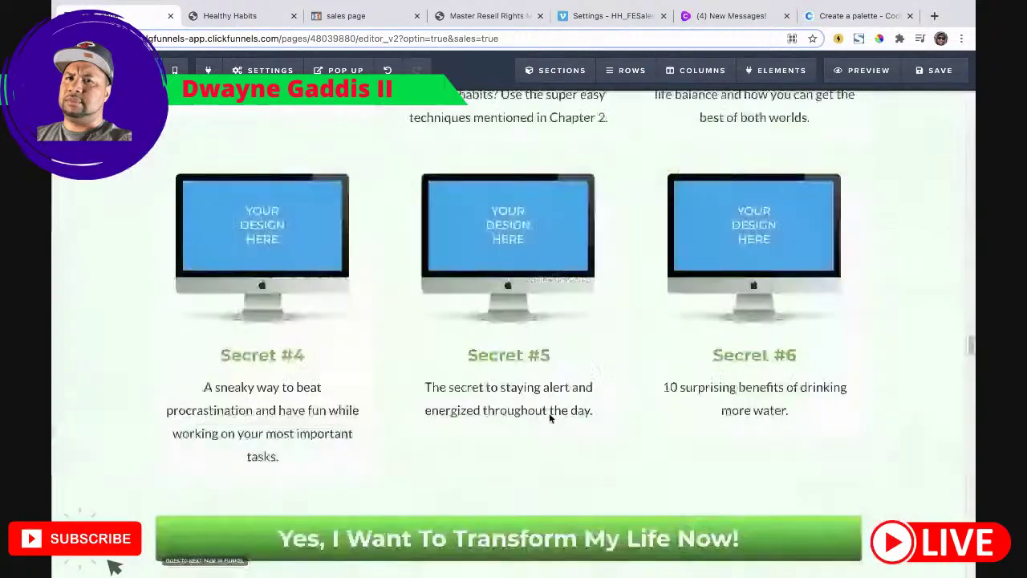
scroll(550, 418, "up", 15)
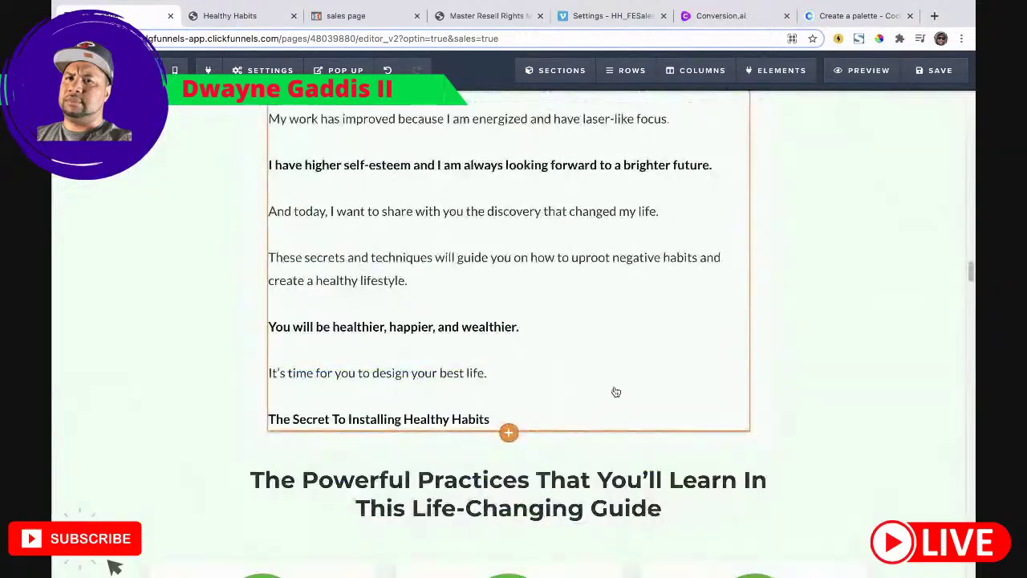
scroll(634, 406, "up", 6)
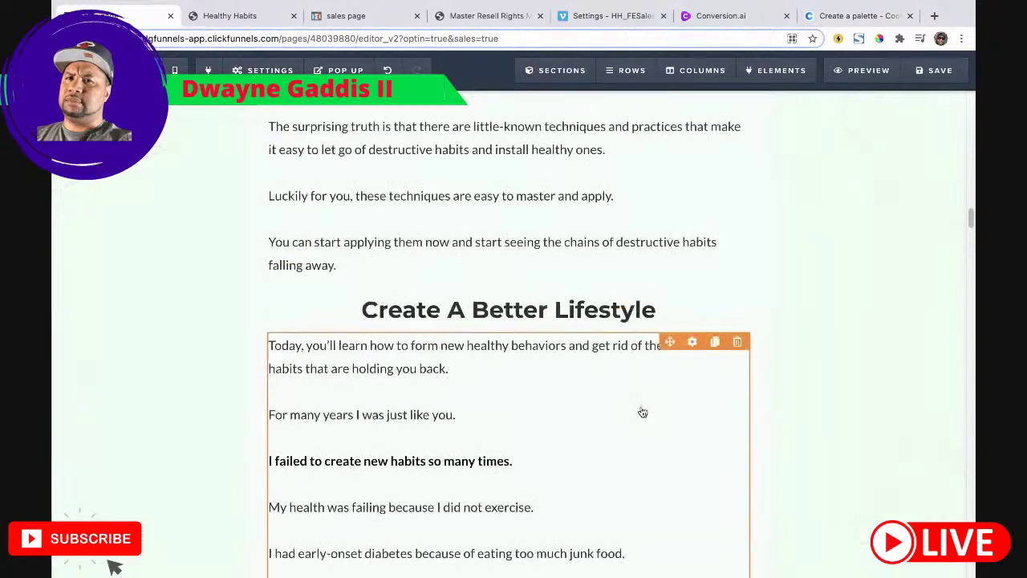
scroll(711, 378, "down", 15)
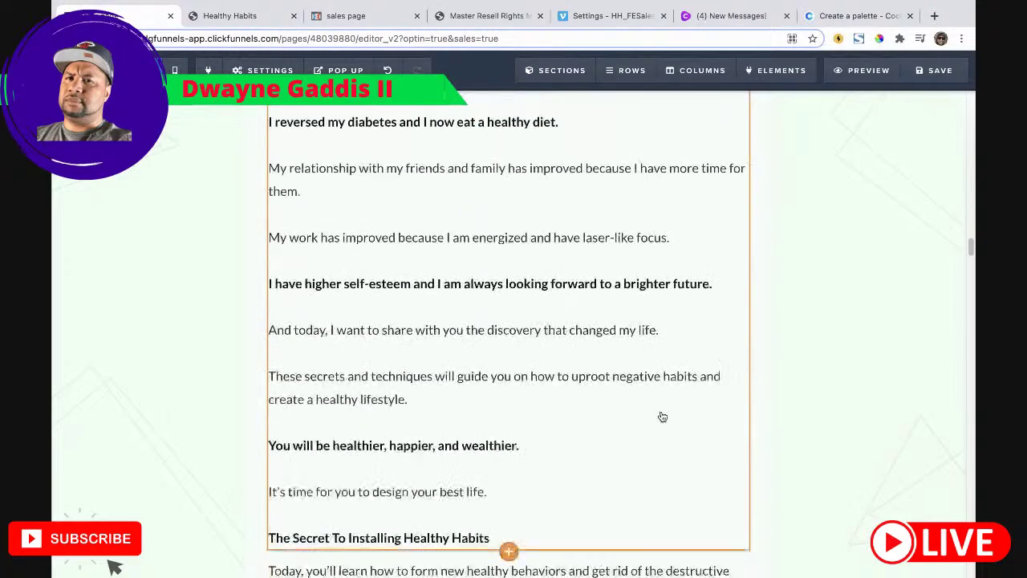
Step: Trim the duplicated text block down to its opening sentence and a short line about habit formation and lifestyle design
triple_click(424, 305)
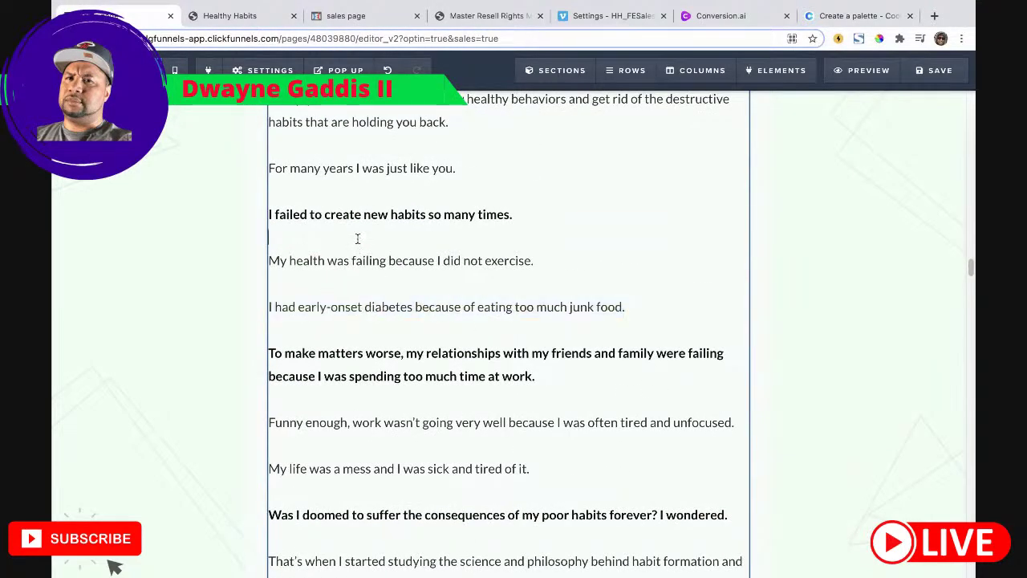
scroll(291, 235, "up", 3)
left_click_drag(401, 349, 603, 474)
scroll(527, 425, "down", 5)
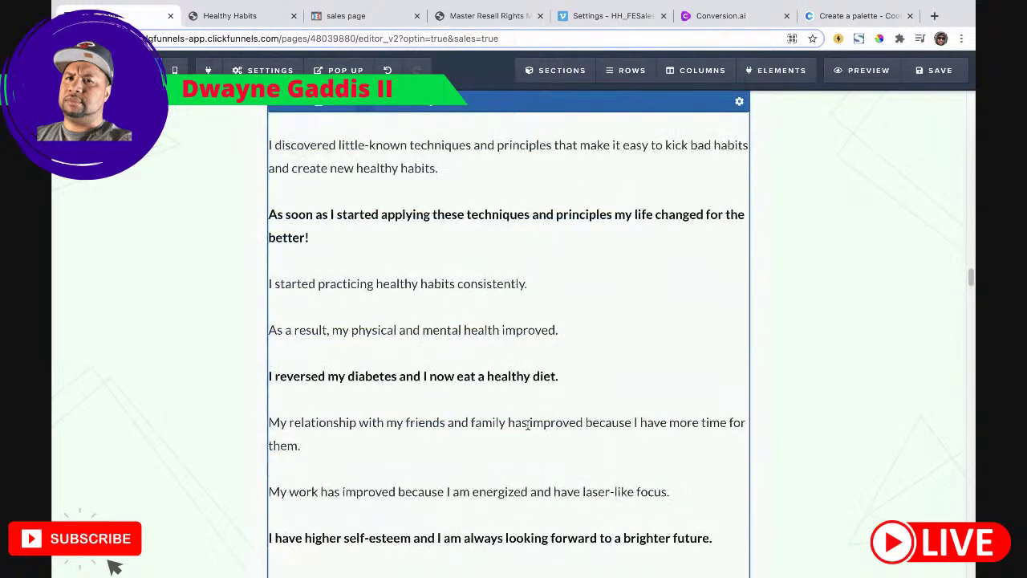
left_click_drag(643, 522, 404, 256)
key("BackSpace")
scroll(390, 270, "up", 1)
scroll(452, 386, "down", 1)
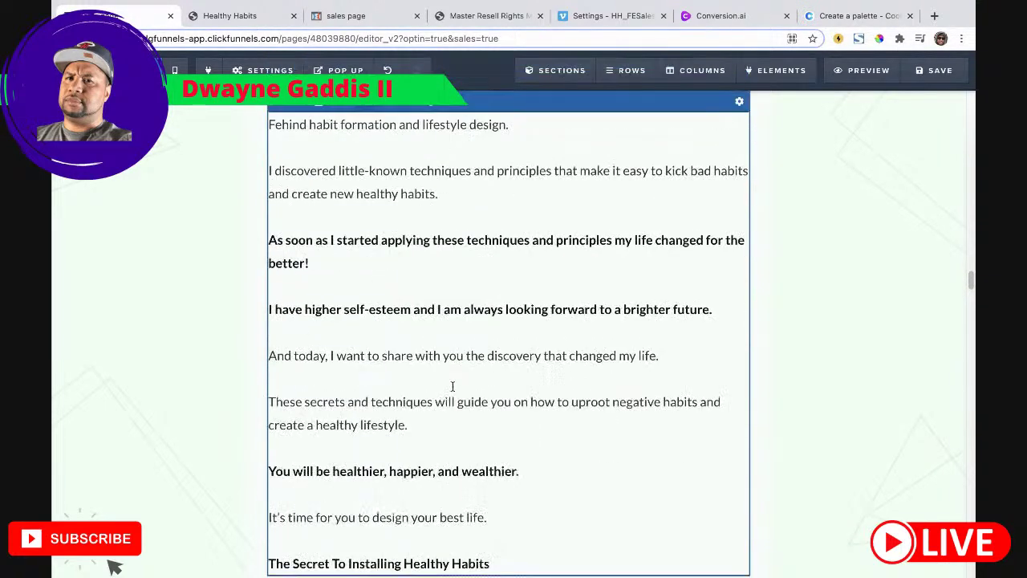
left_click_drag(524, 546, 322, 171)
key("BackSpace")
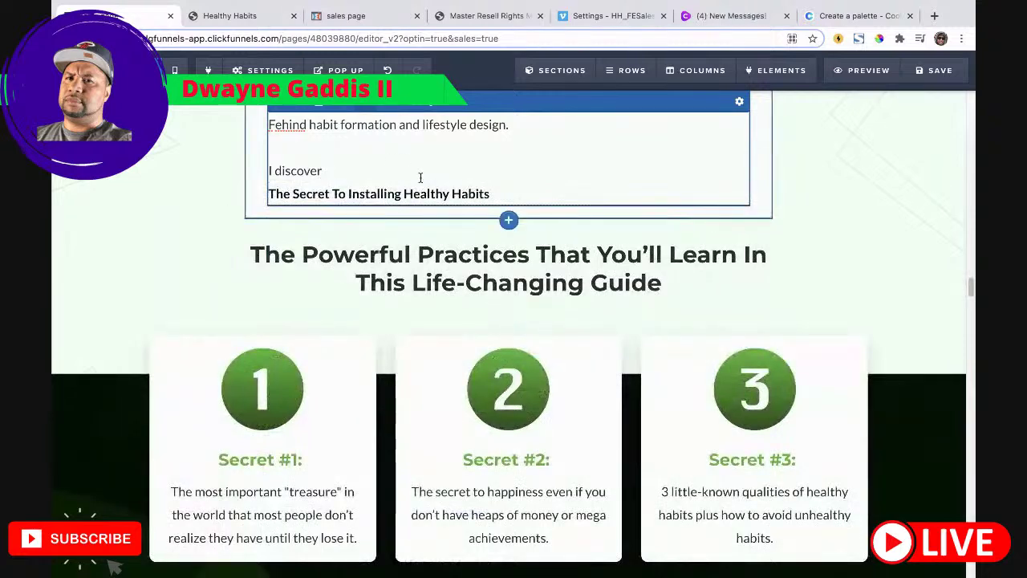
left_click_drag(508, 200, 299, 142)
key("ctrl+z")
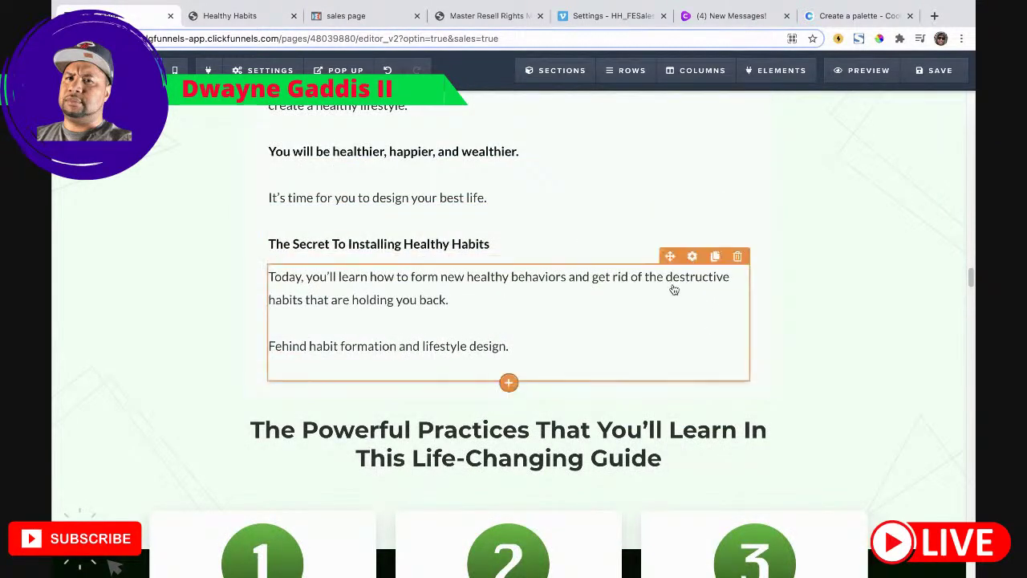
Step: Move the trimmed text block below the "Simple Lifestyle Changes For A Healthier You" line in the product introduction
scroll(681, 350, "down", 6)
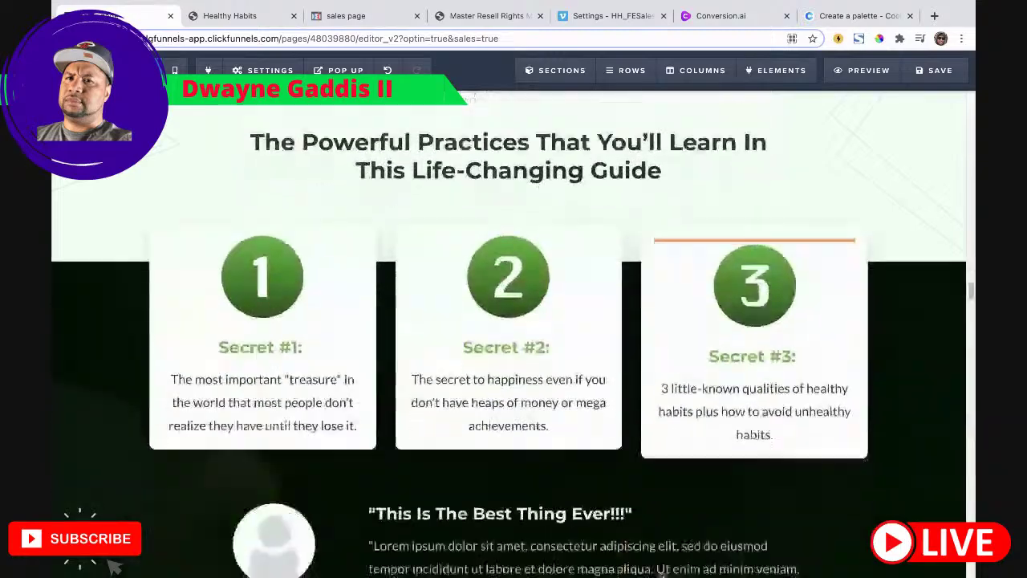
scroll(622, 574, "down", 12)
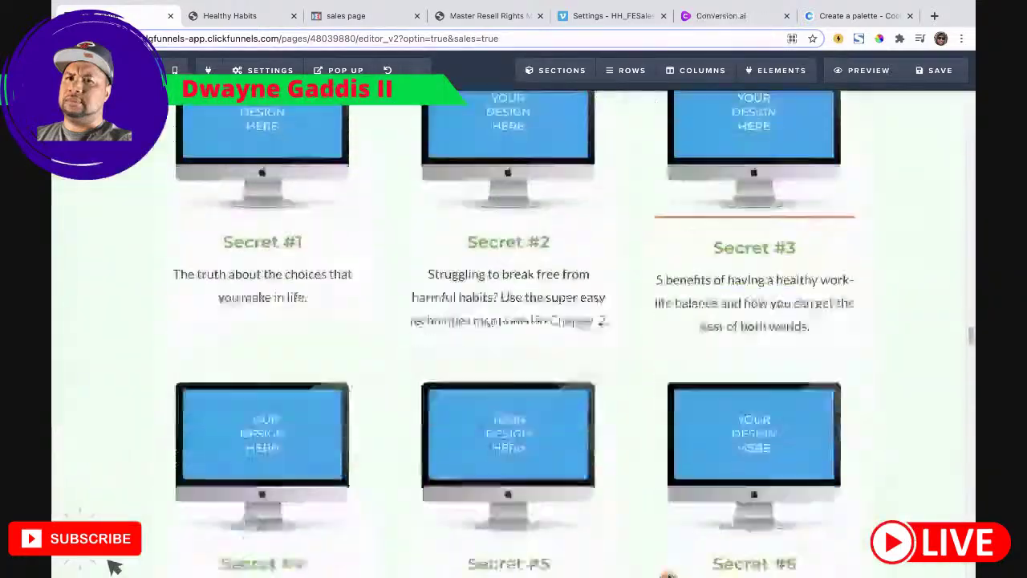
scroll(622, 573, "down", 12)
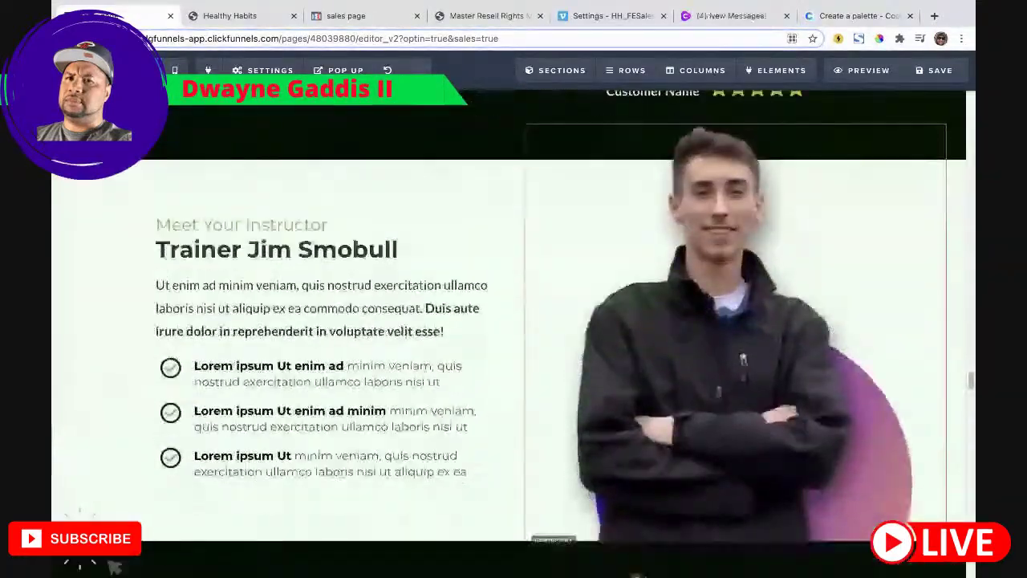
scroll(631, 568, "down", 12)
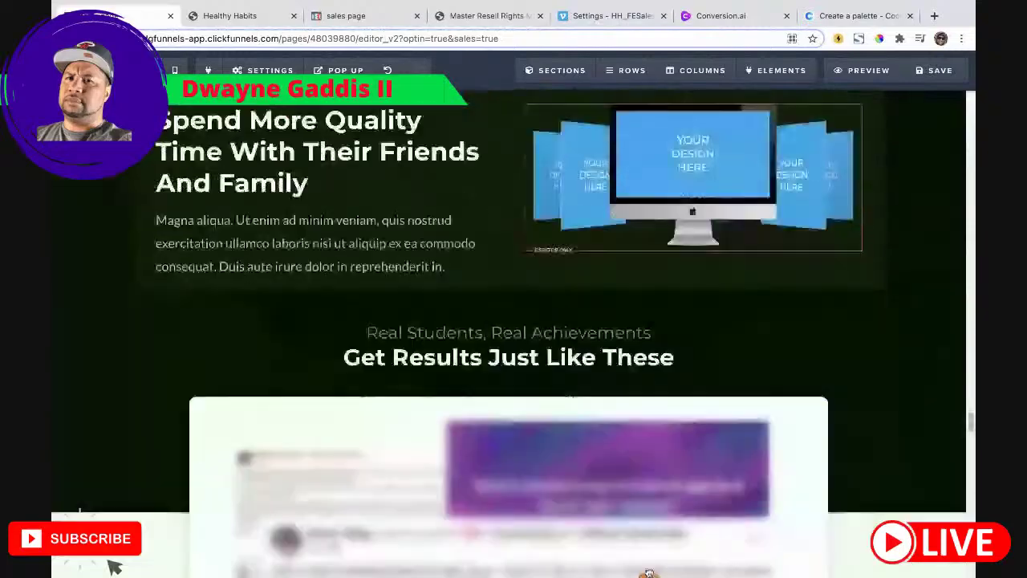
scroll(634, 569, "down", 12)
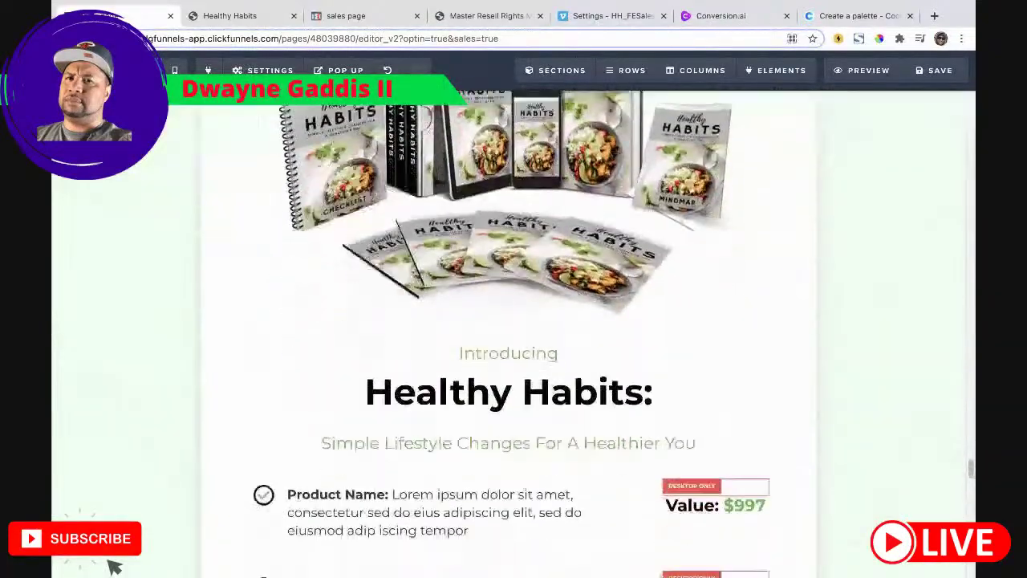
scroll(607, 543, "down", 4)
left_click_drag(607, 543, 577, 349)
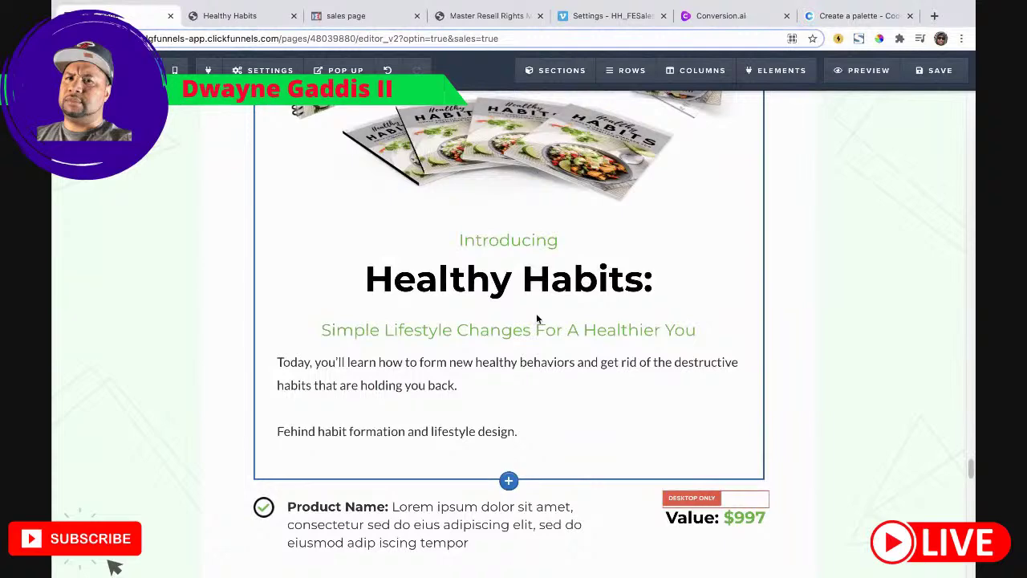
scroll(553, 370, "down", 3)
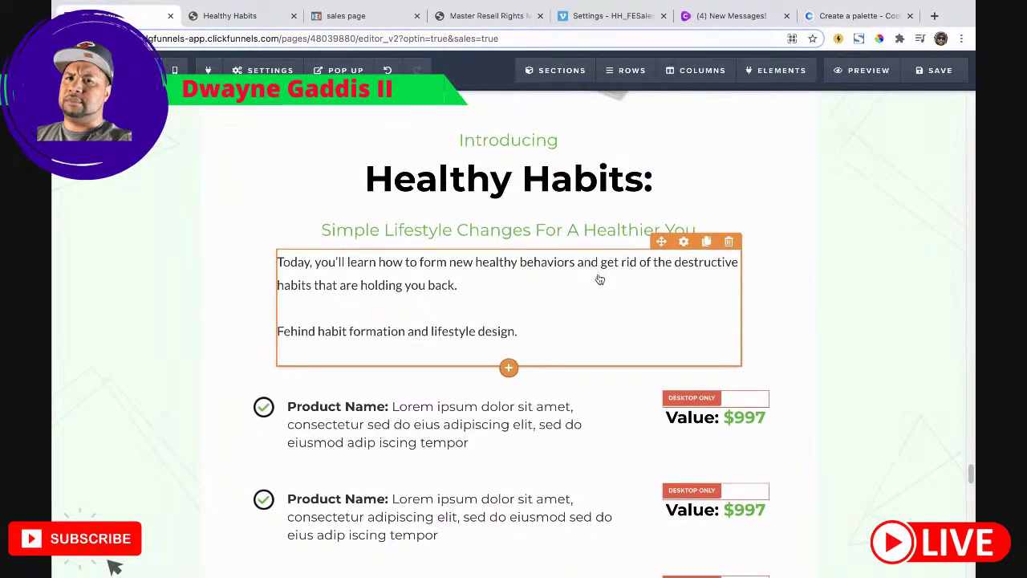
left_click(605, 328)
left_click(913, 355)
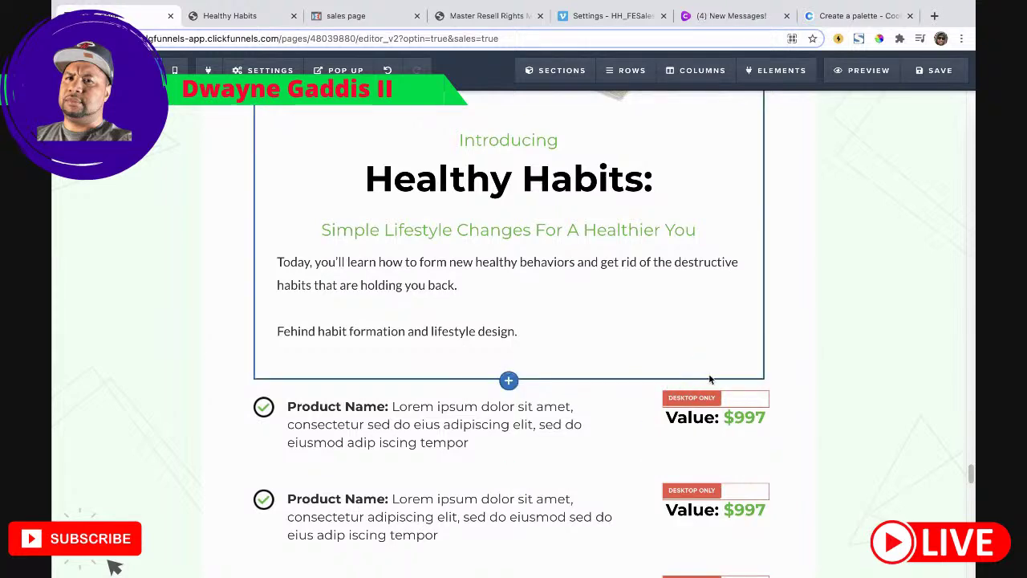
Step: Hide the three "Product Name" rows below the product introduction
left_click(708, 369)
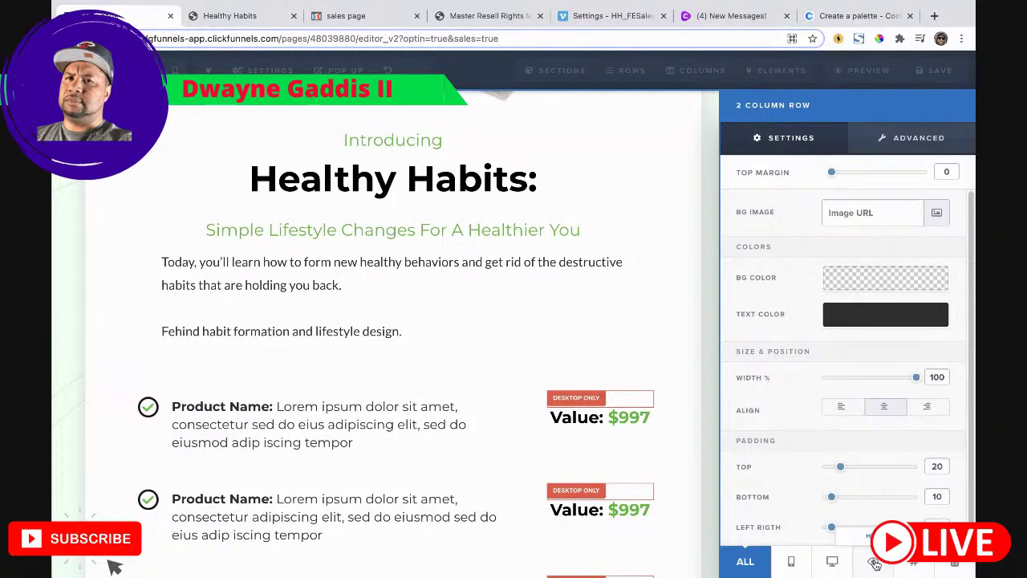
left_click(874, 564)
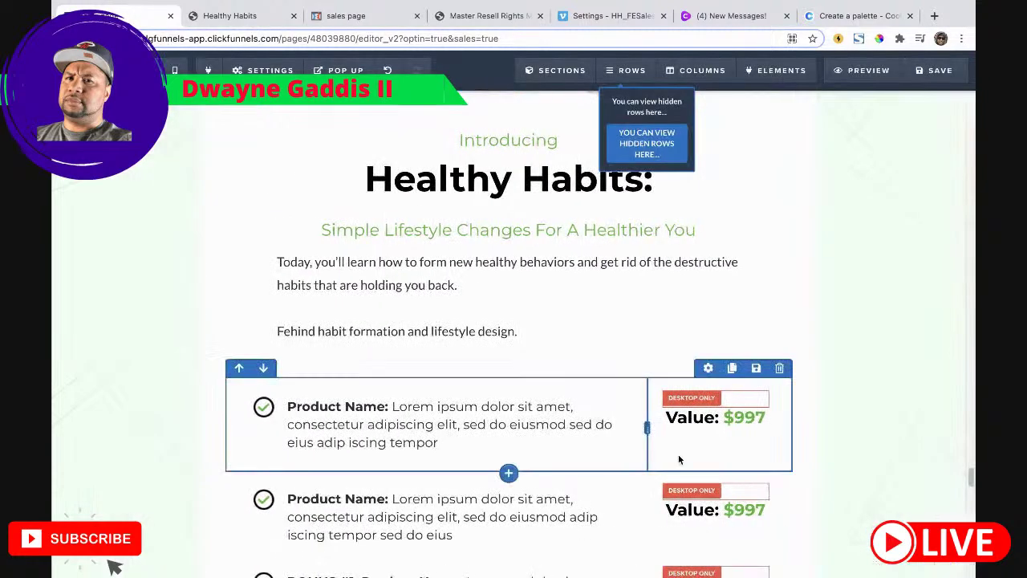
left_click(708, 372)
left_click(877, 563)
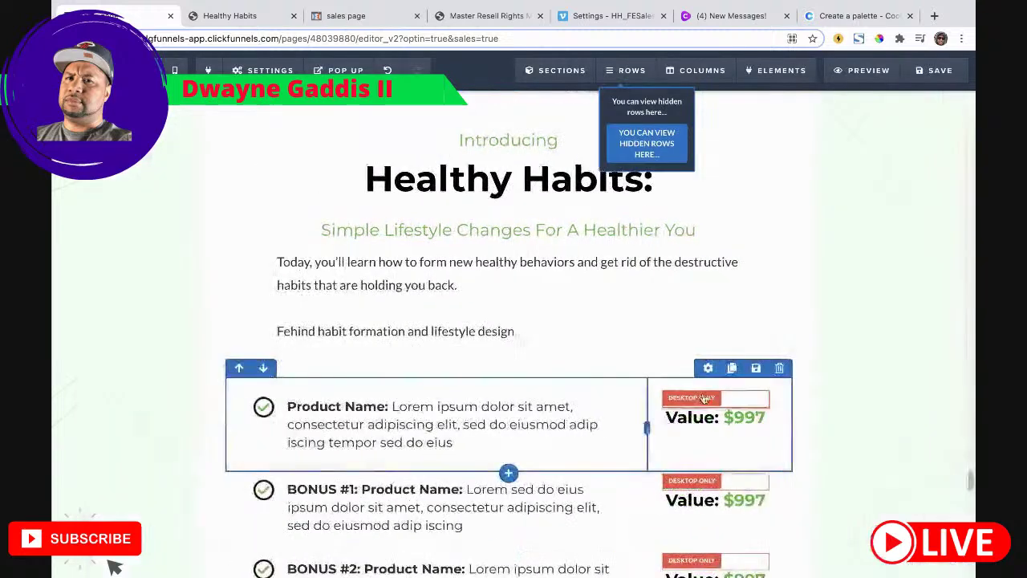
left_click(708, 368)
left_click(878, 563)
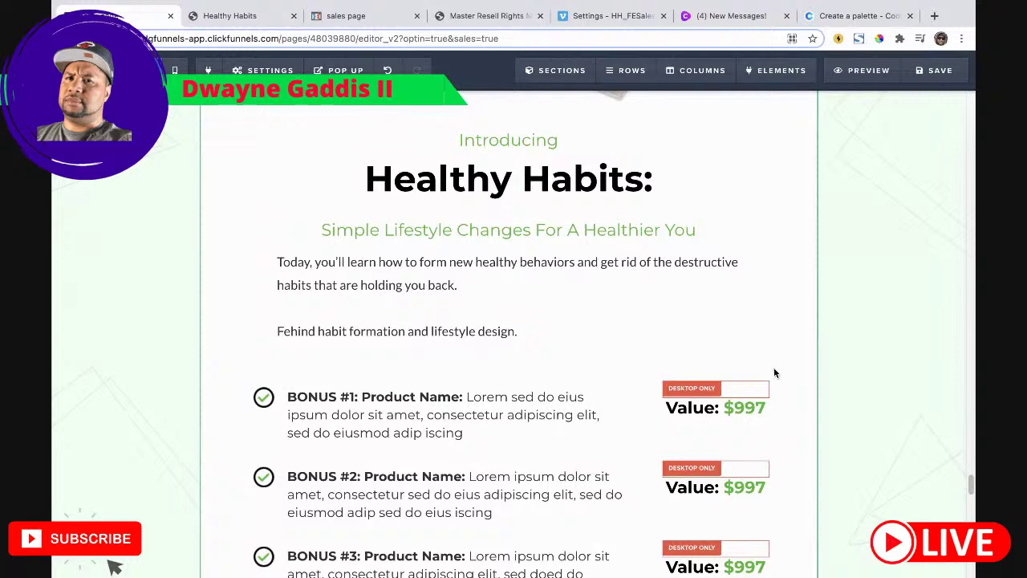
Step: Hide the BONUS #1, BONUS #2 and BONUS #3 rows above the total value line
left_click(709, 370)
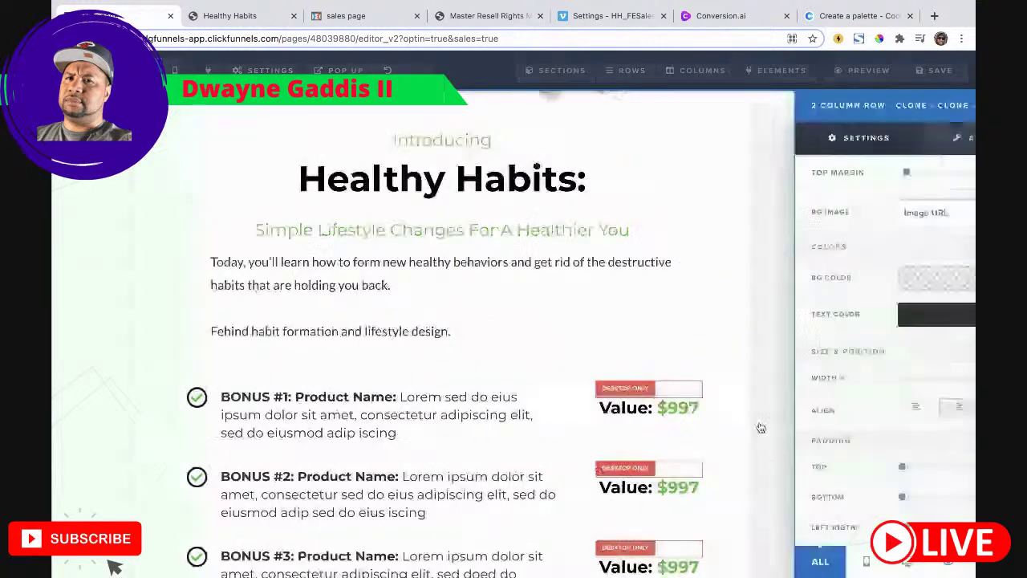
left_click(869, 564)
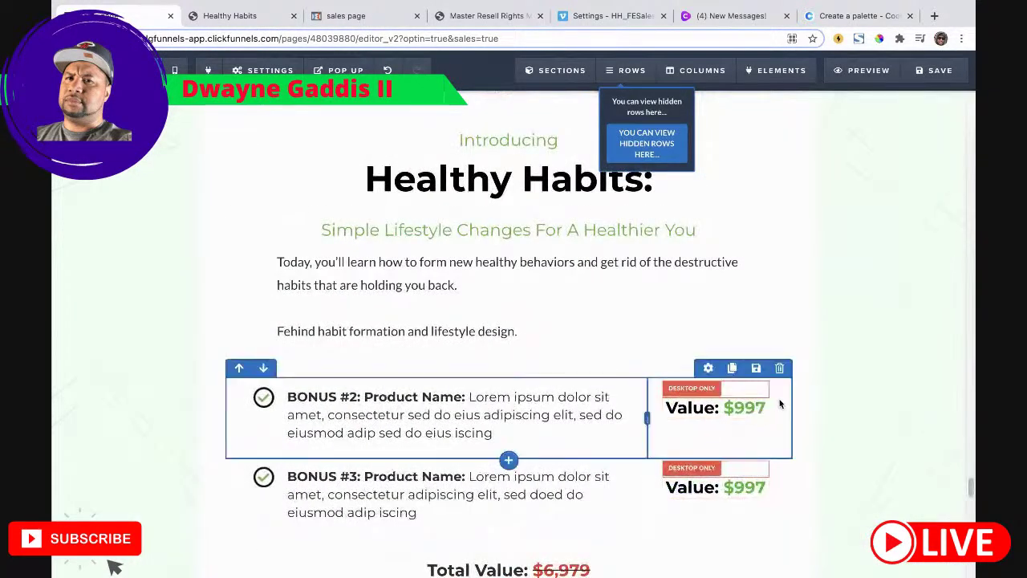
left_click(710, 370)
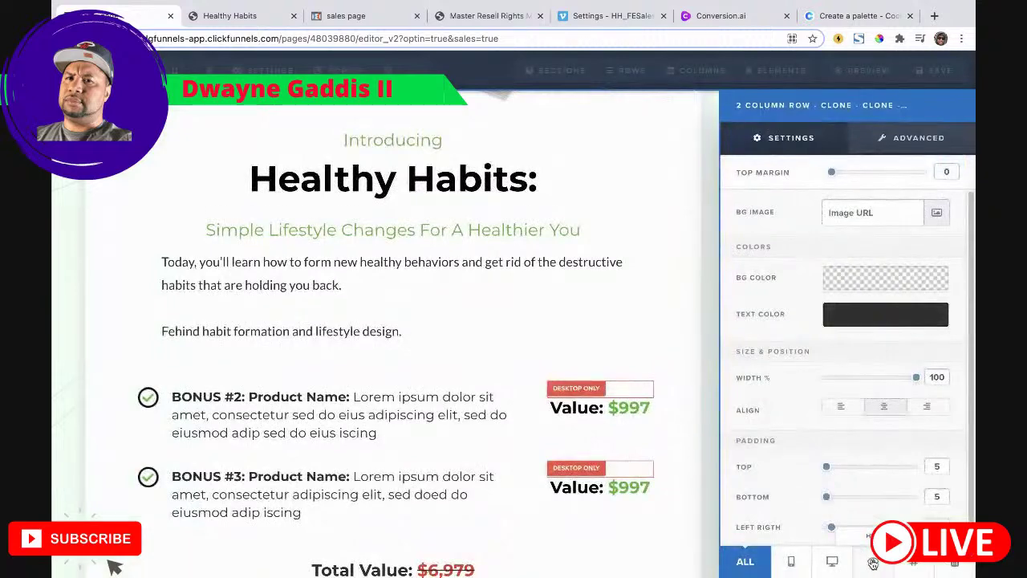
left_click(869, 564)
left_click(709, 369)
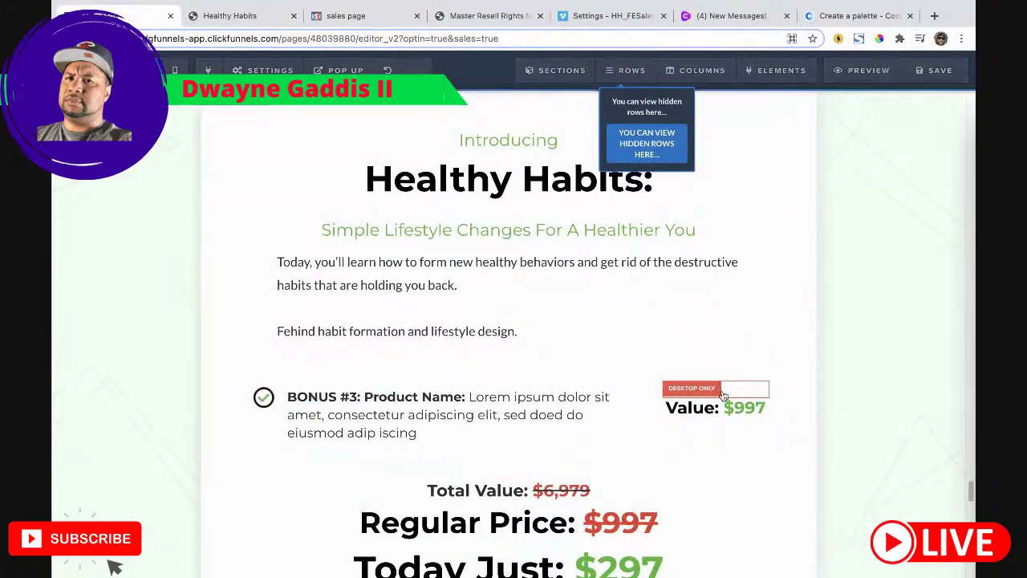
left_click(870, 564)
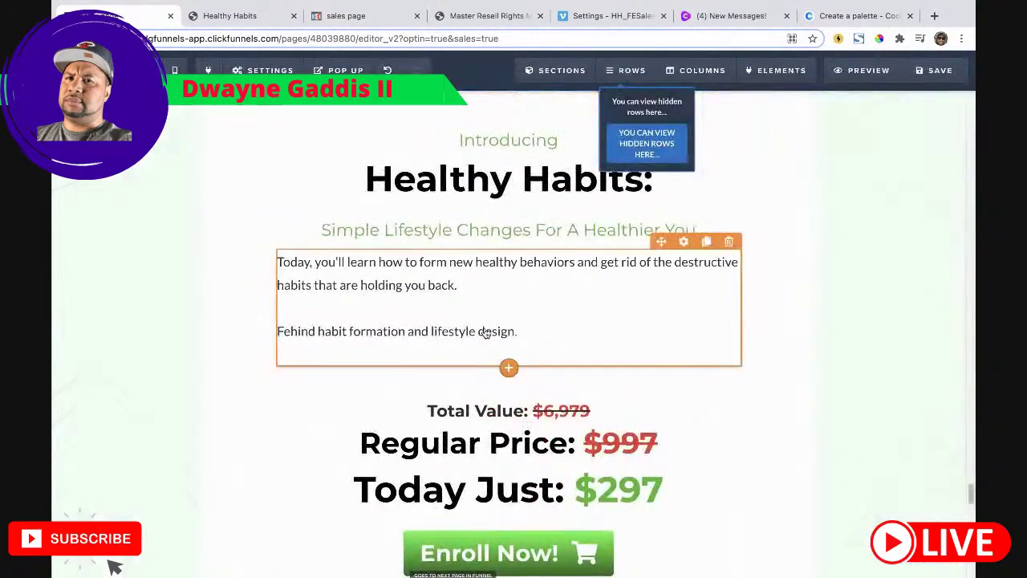
Step: Replace the text below the "Simple Lifestyle Changes" line with the copied description starting "Healthy Habits' is the ultimate guide"
triple_click(484, 330)
left_click_drag(580, 337, 266, 257)
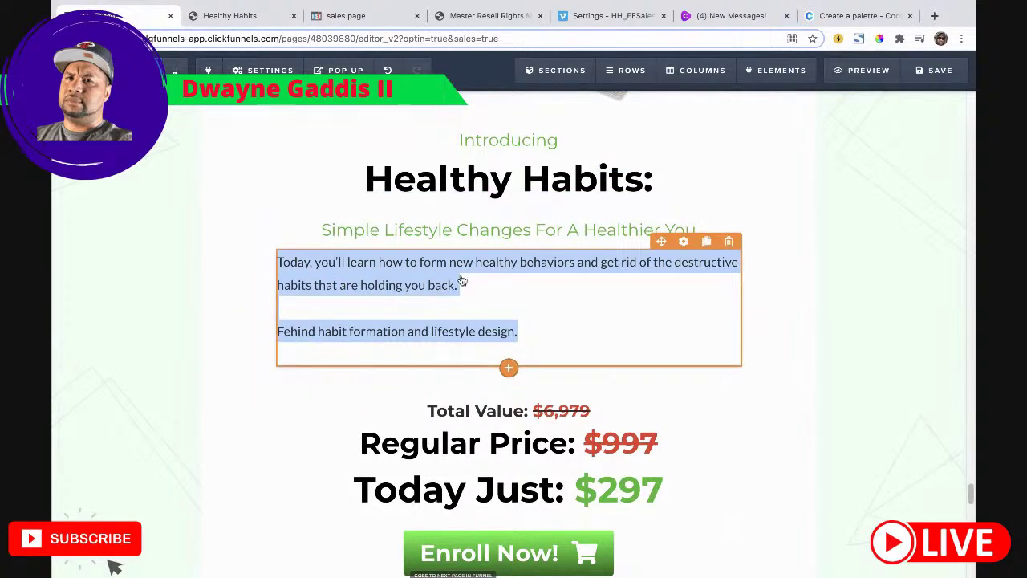
key("super+v")
scroll(451, 354, "down", 4)
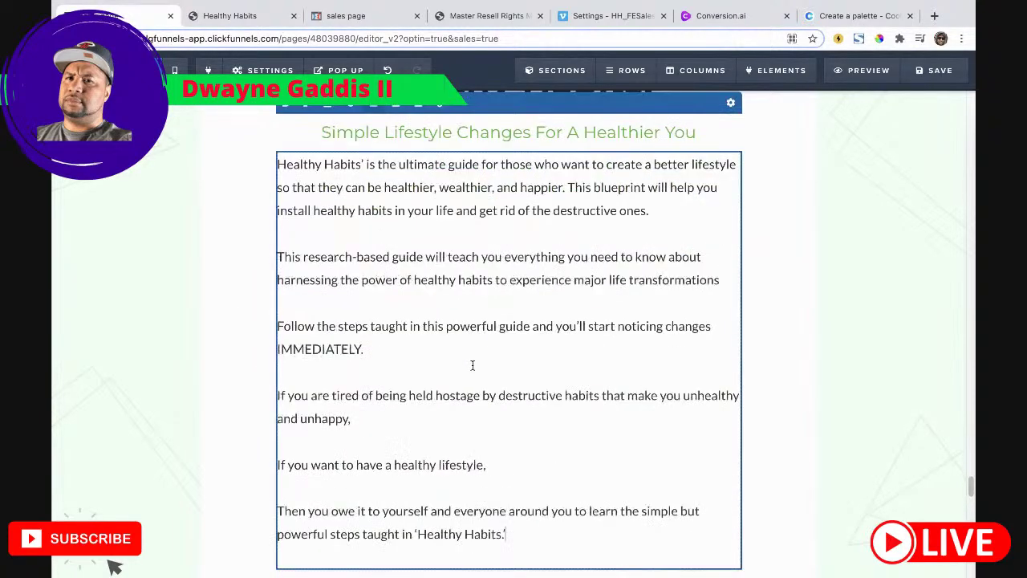
Step: Centre the Healthy Habits description below the "Simple Lifestyle Changes For A Healthier You" line, matching the supplied page's alignment
scroll(479, 368, "up", 2)
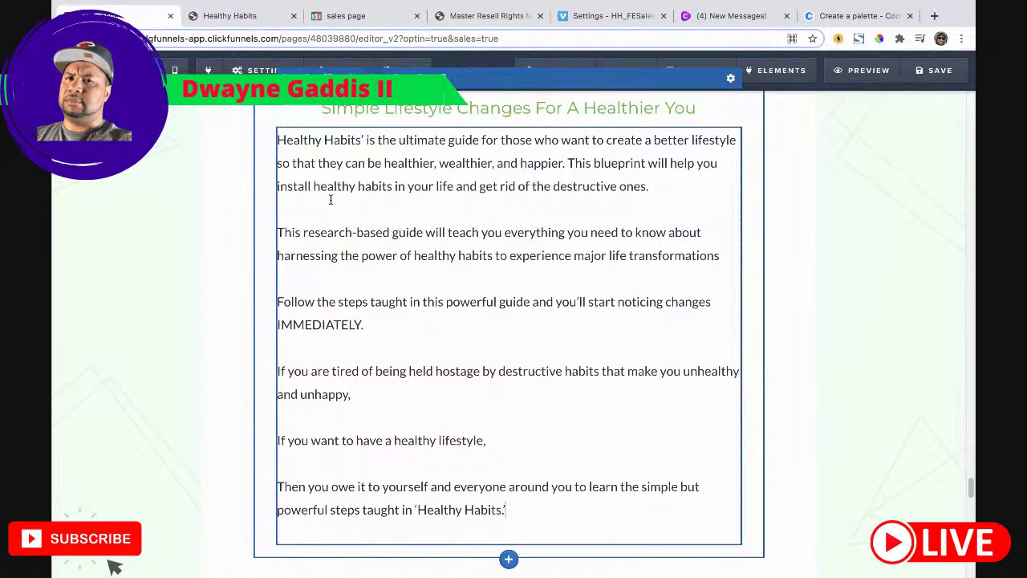
left_click(233, 16)
scroll(481, 265, "up", 6)
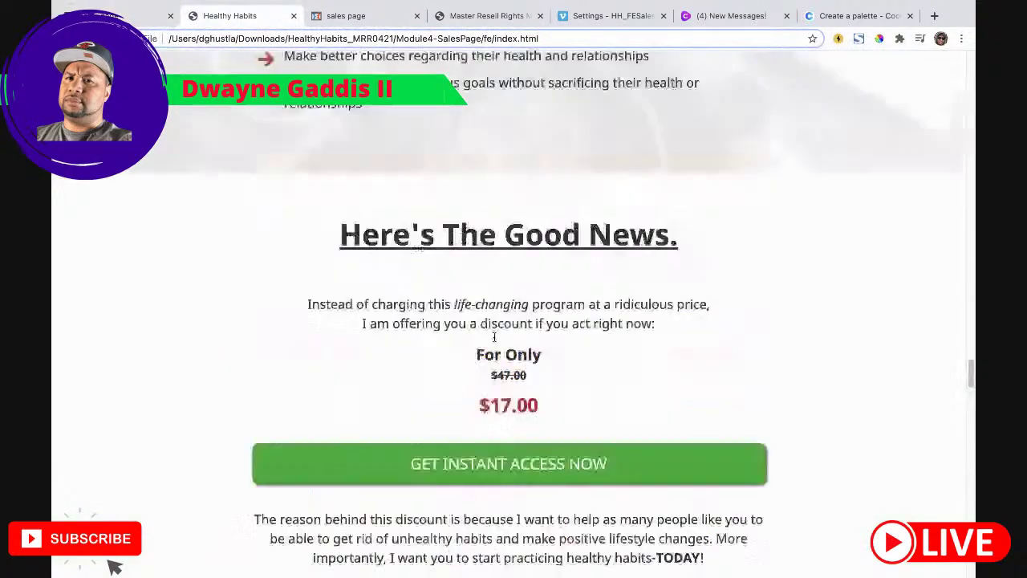
scroll(535, 319, "up", 15)
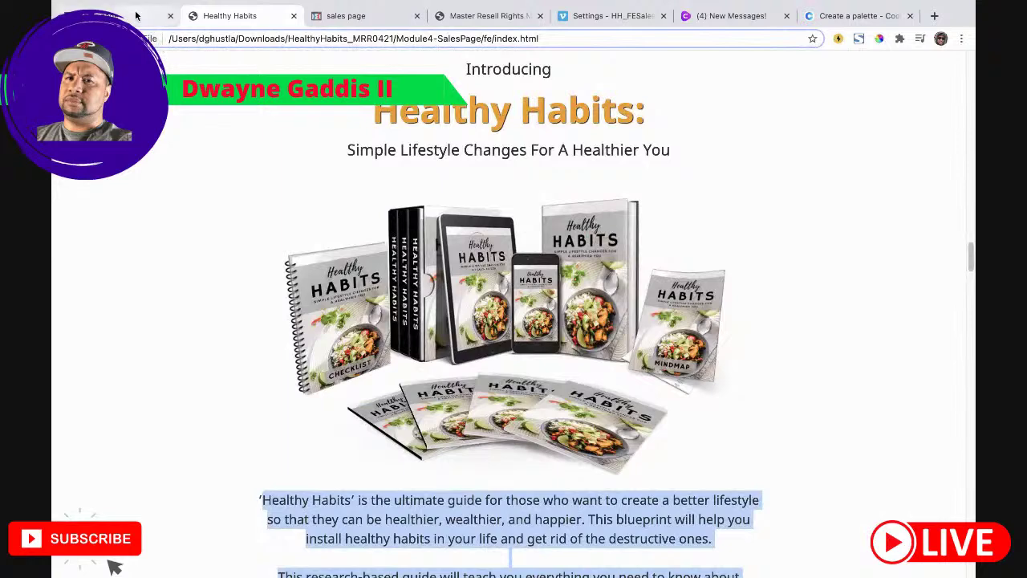
left_click(136, 15)
key("ctrl+e")
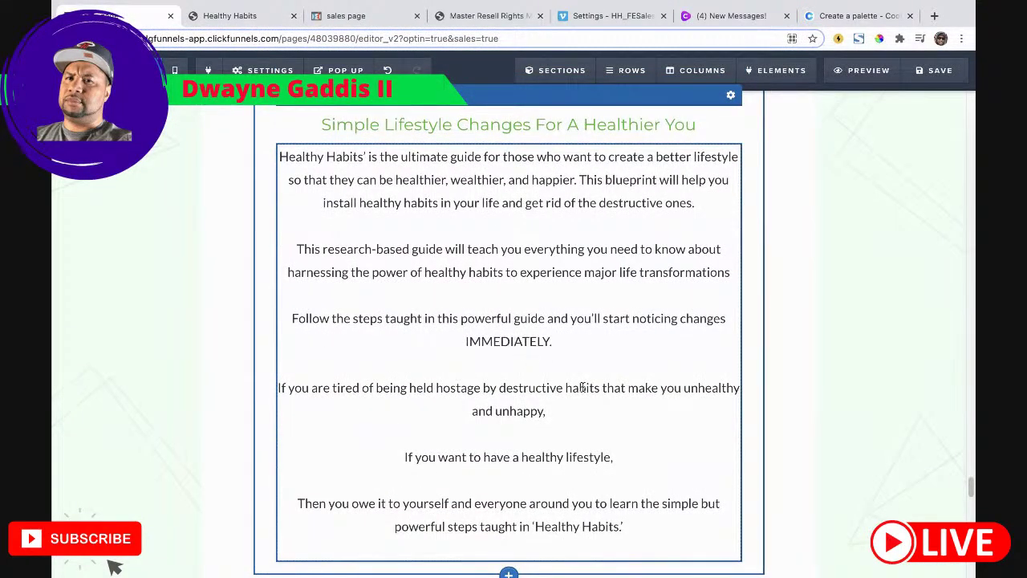
Step: Set the struck-through total value in the offer row below the description to $497
scroll(583, 388, "down", 5)
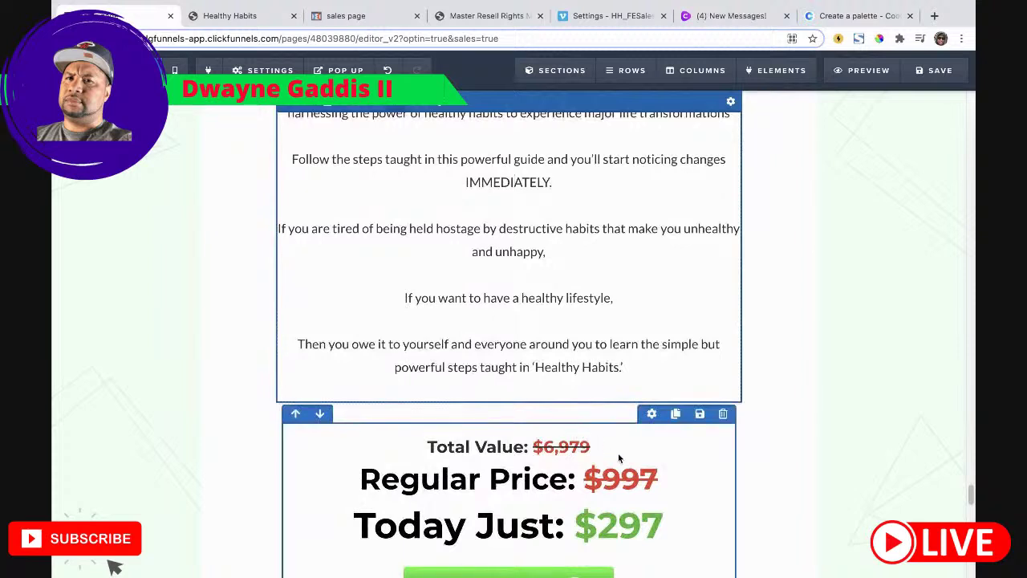
left_click(618, 457)
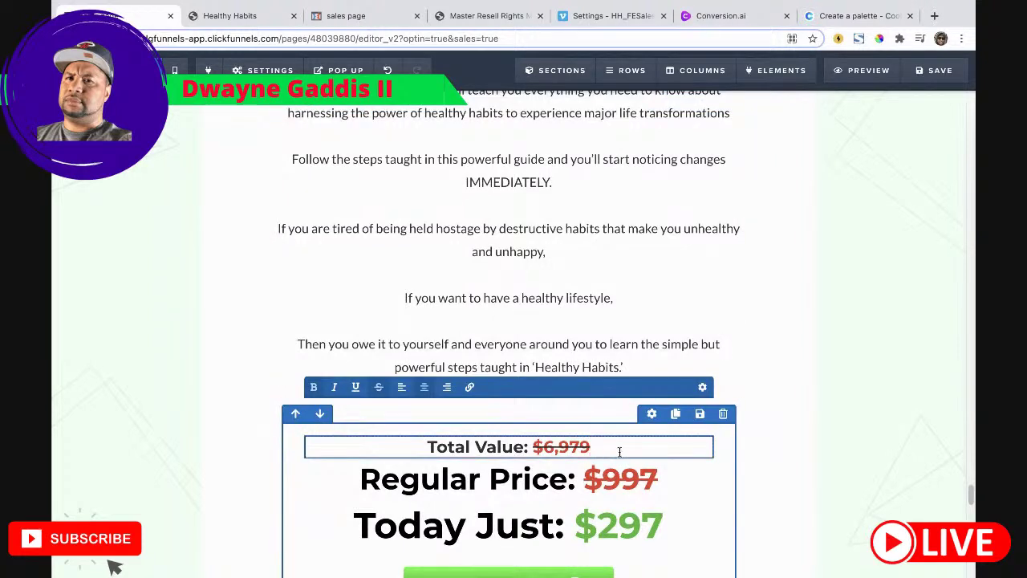
left_click(671, 482)
left_click(601, 445)
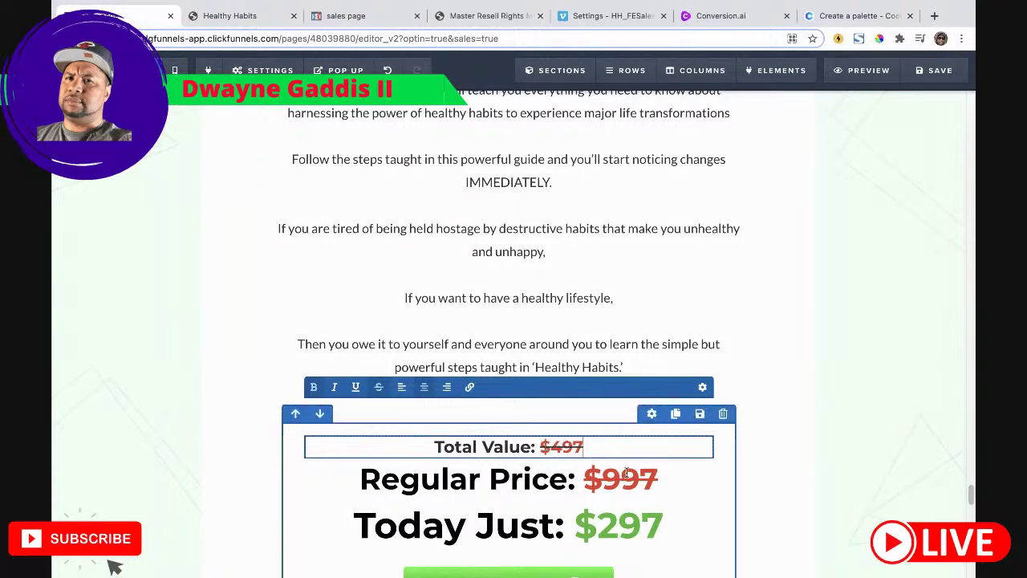
Step: Set the regular price to $47 and the "Today Just" price to $17 in the offer row
left_click(666, 478)
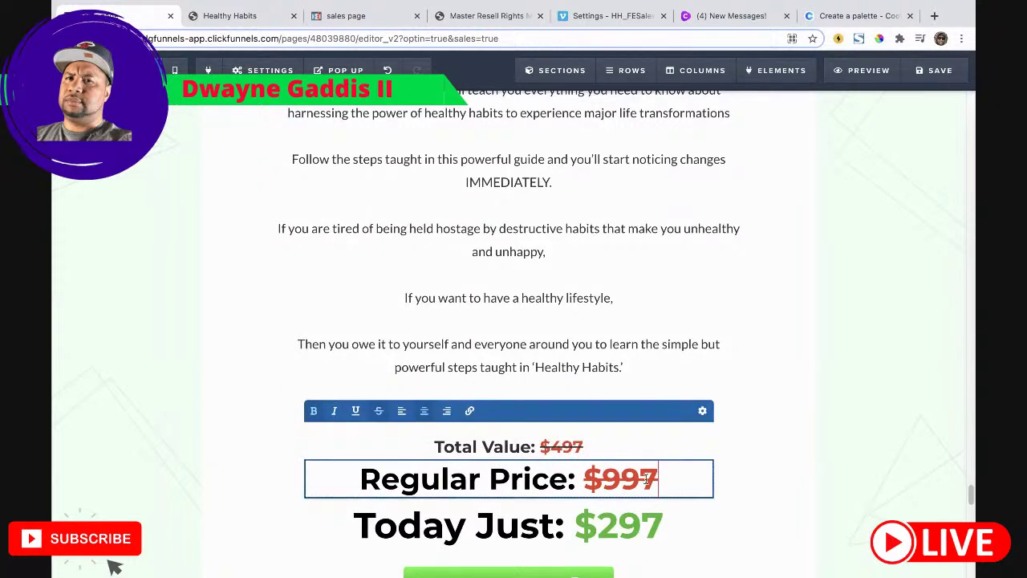
type("47")
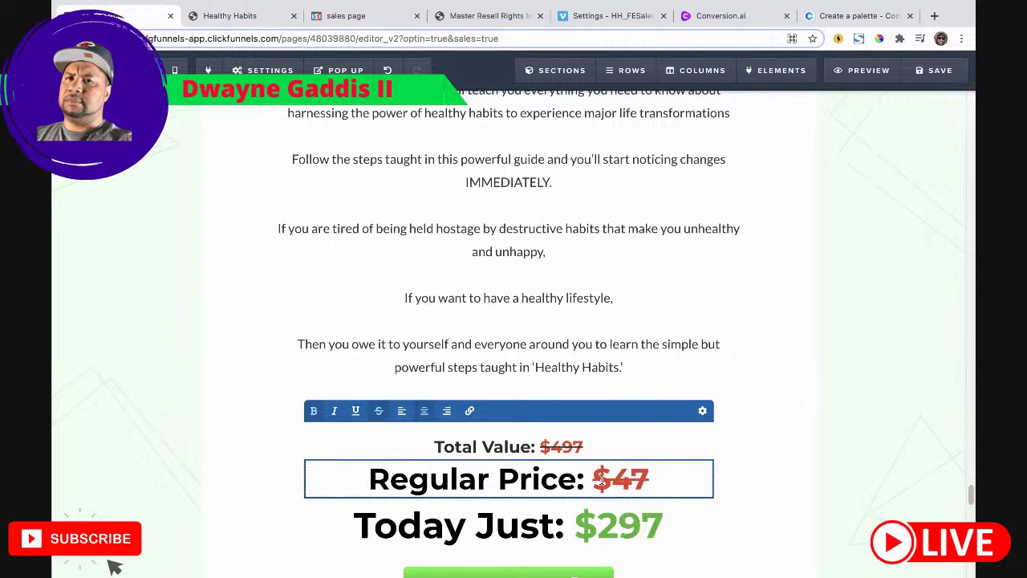
left_click(642, 524)
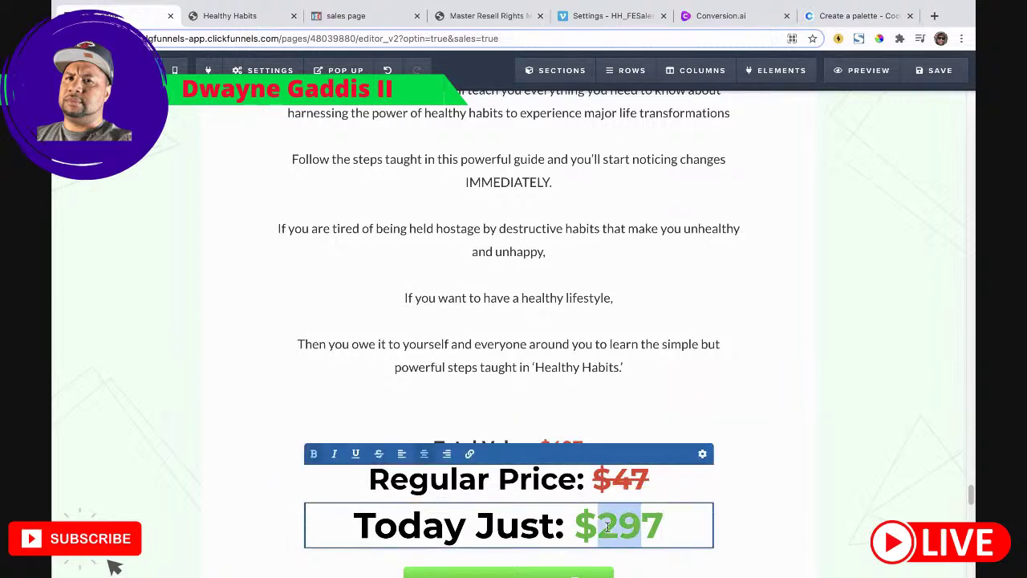
type("17")
Step: Hide the "Total Value" line above the regular price
left_click(631, 414)
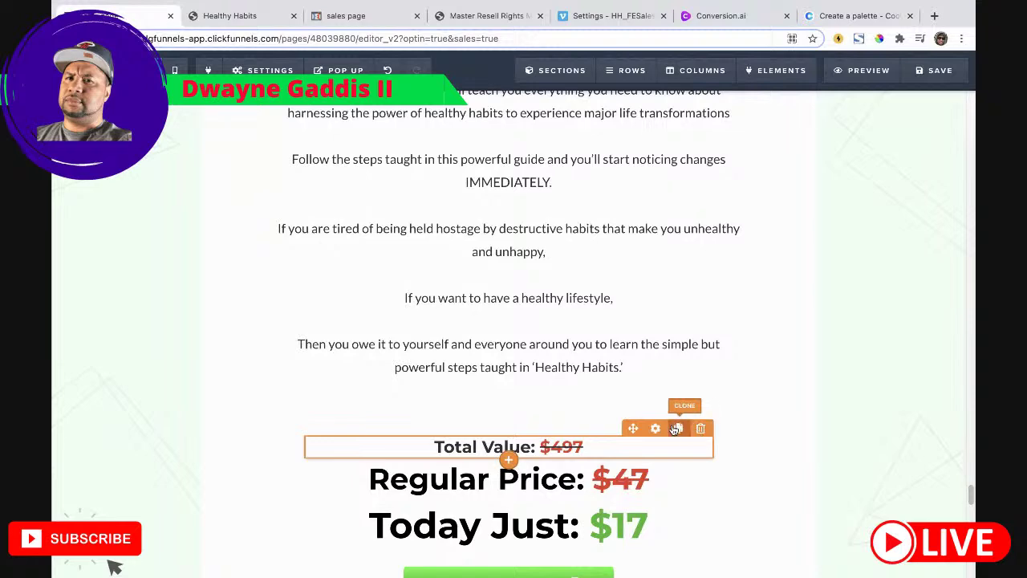
left_click(657, 429)
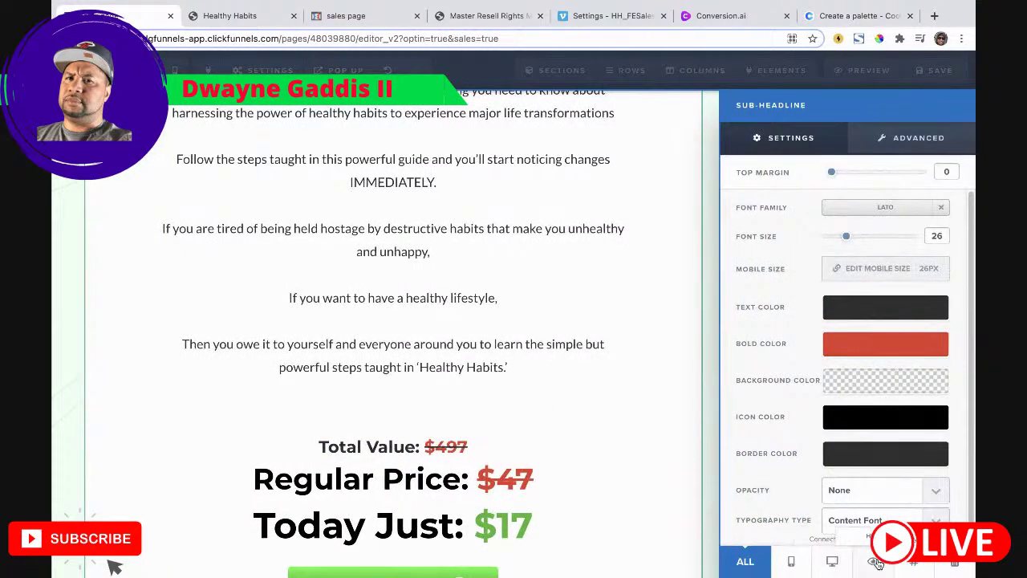
left_click(875, 562)
Step: Examine the settings of the price row and the regular price line, and the spacing around the offer
left_click(653, 419)
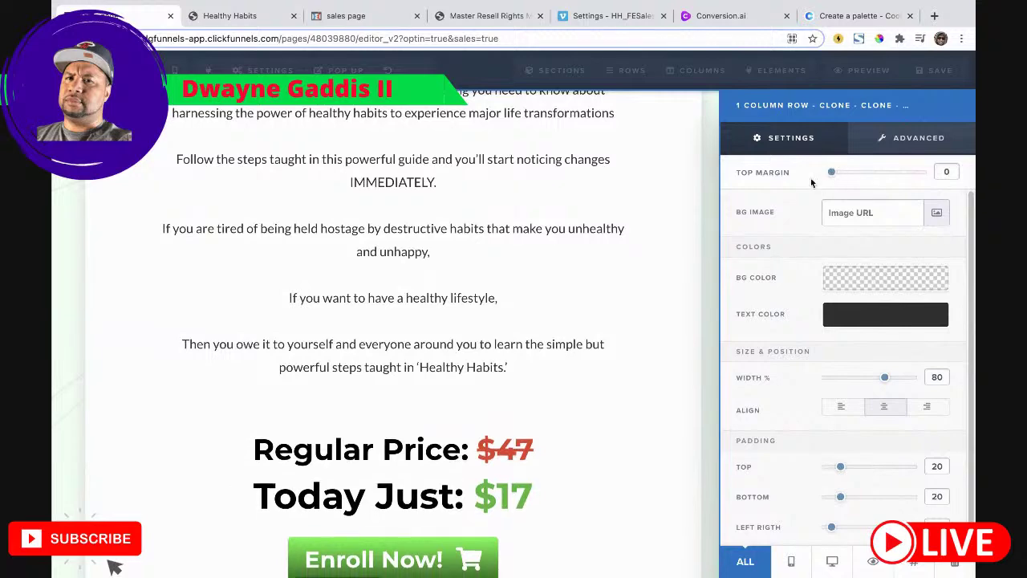
left_click(573, 314)
scroll(557, 323, "down", 4)
scroll(598, 362, "up", 3)
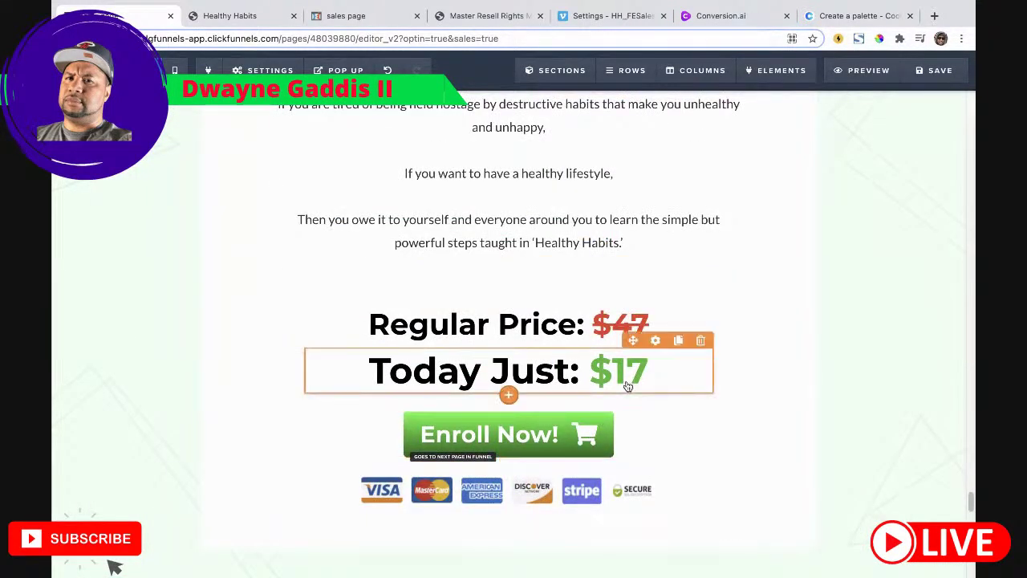
left_click(655, 299)
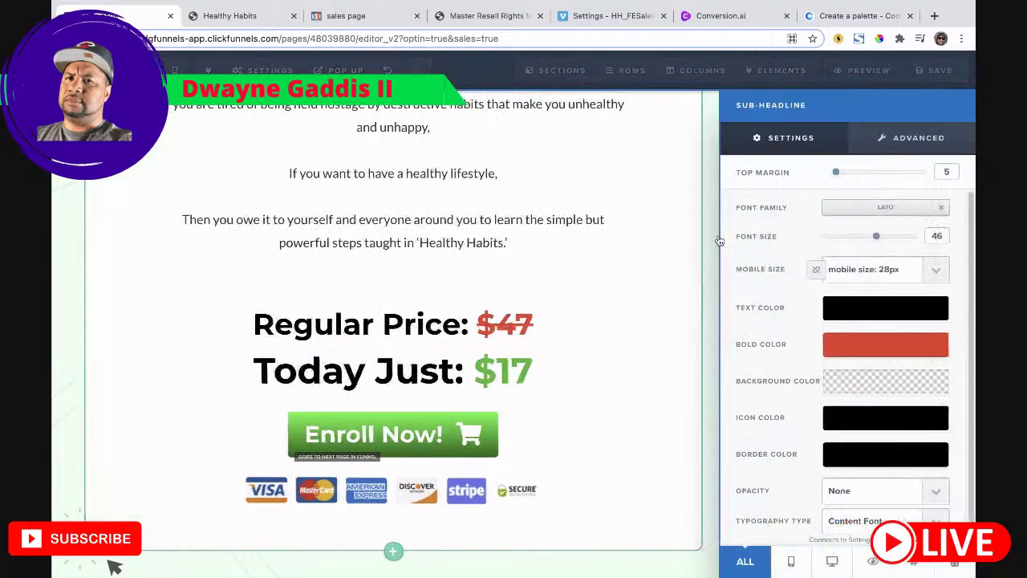
left_click(585, 237)
scroll(603, 330, "up", 1)
scroll(606, 345, "down", 2)
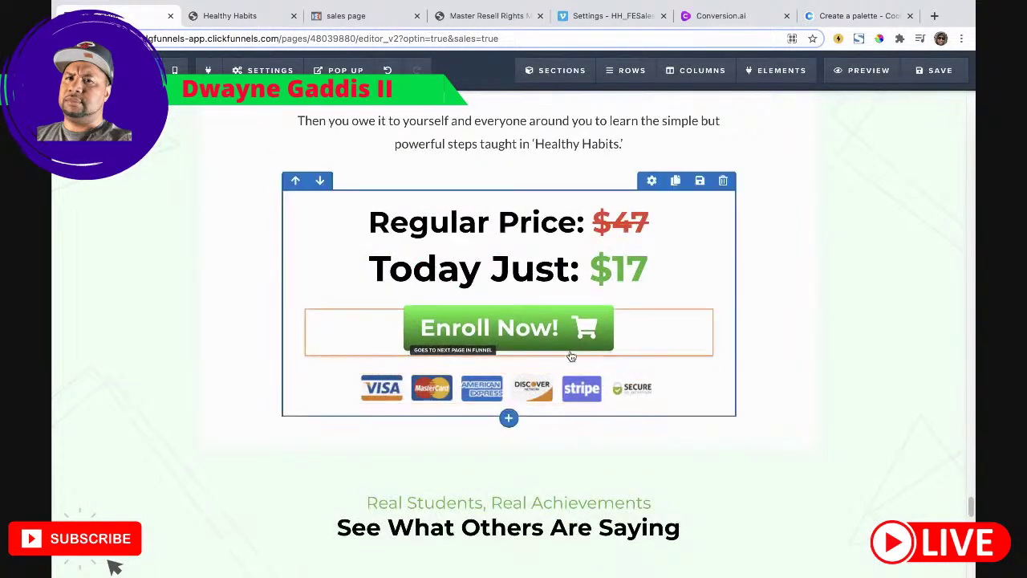
scroll(572, 373, "up", 4)
scroll(573, 373, "down", 2)
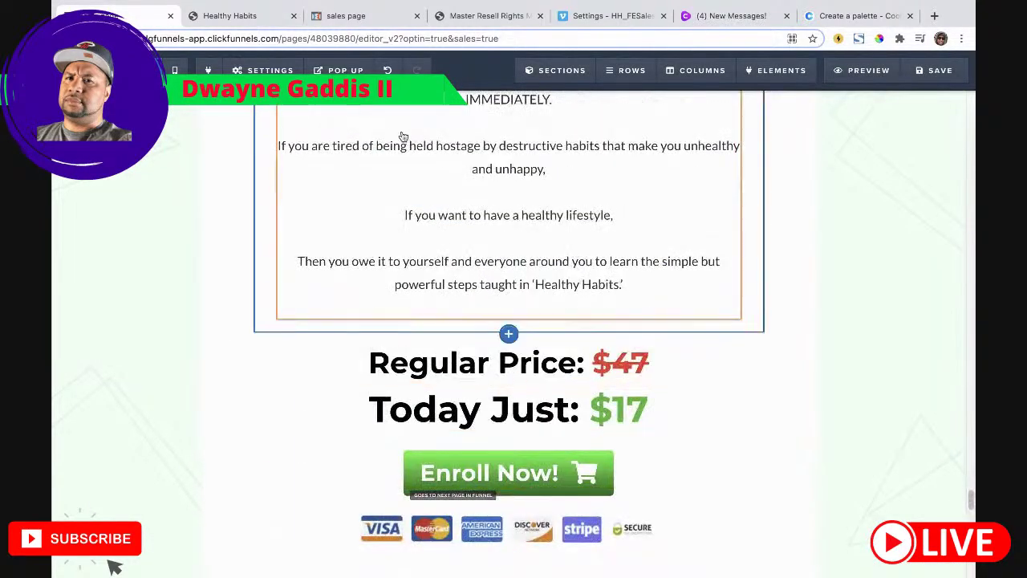
Step: Change the "Enroll Now!" button below the $17 price to "Get Instant Access Now!", based on the supplied page's button wording
left_click(229, 15)
scroll(449, 295, "down", 10)
scroll(456, 336, "down", 10)
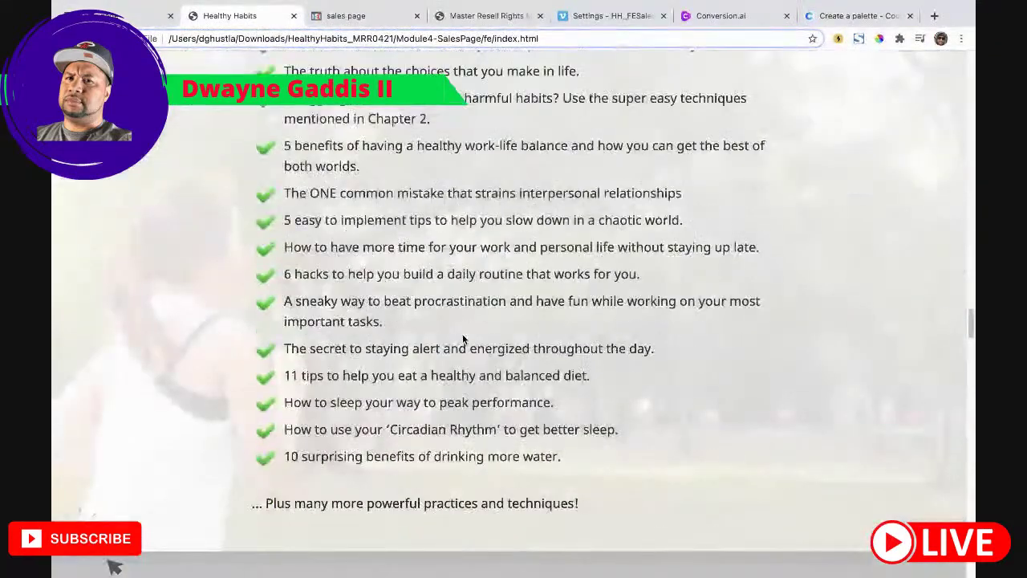
scroll(549, 365, "down", 2)
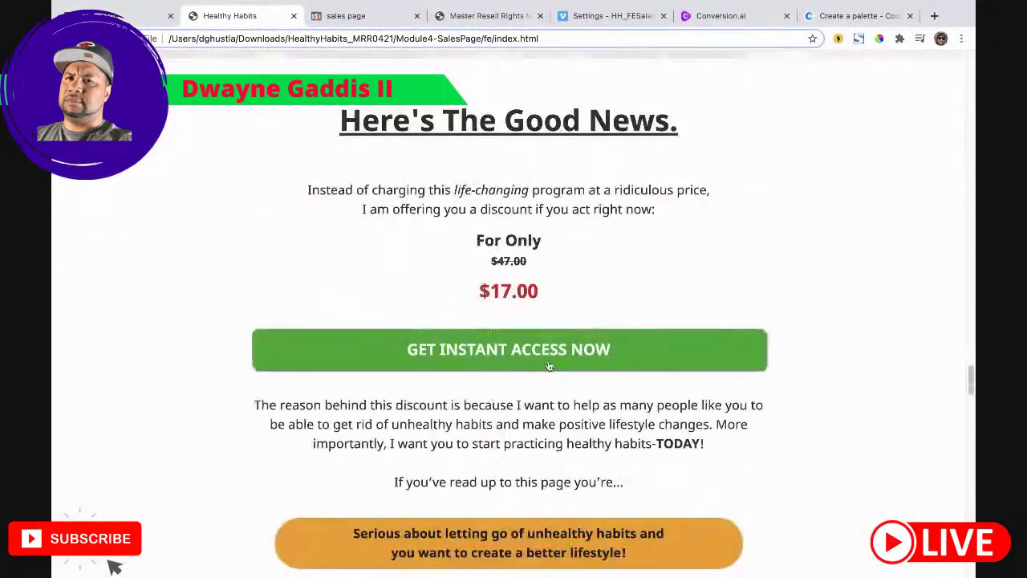
left_click(161, 20)
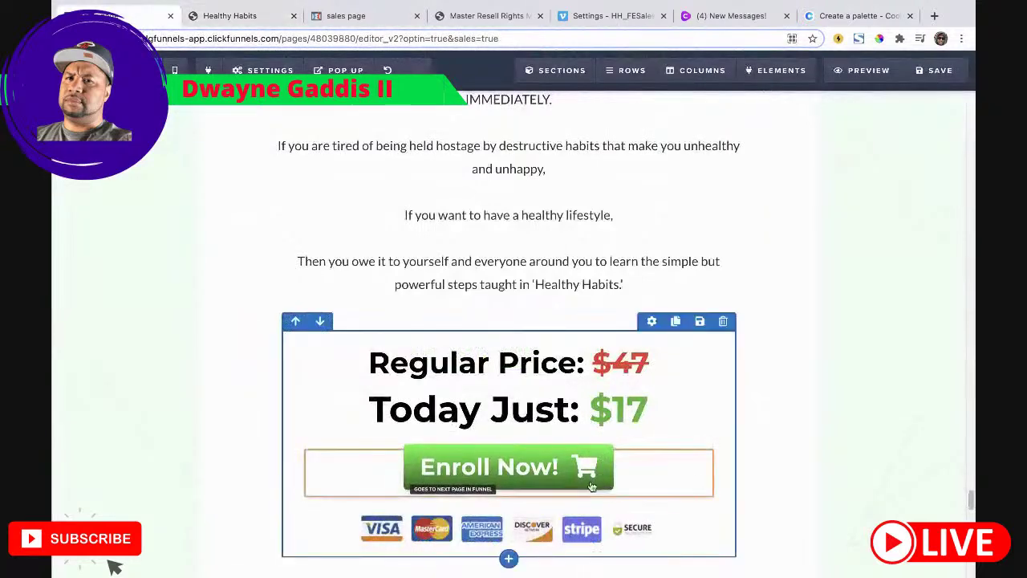
left_click(666, 465)
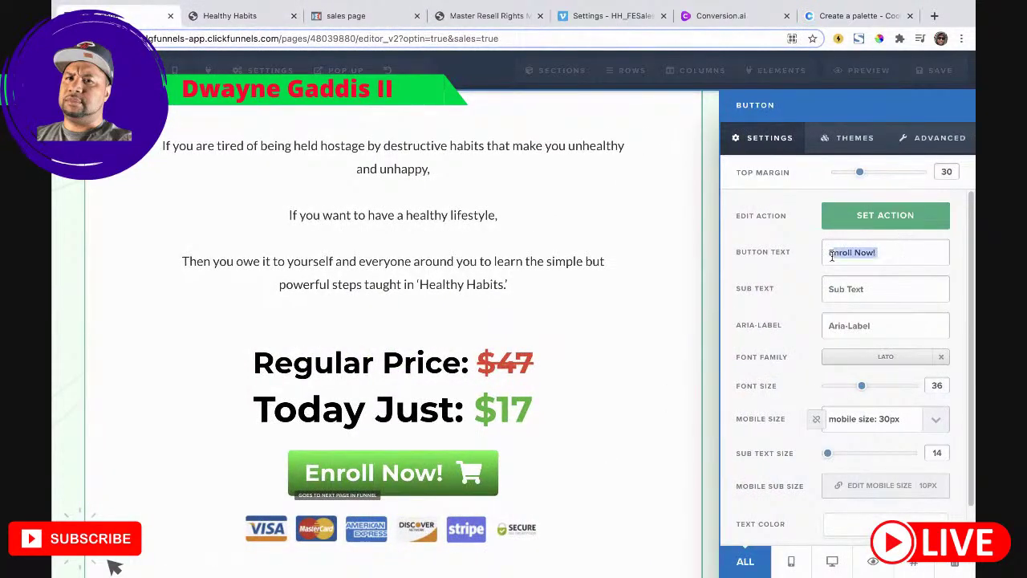
type("Get Inst")
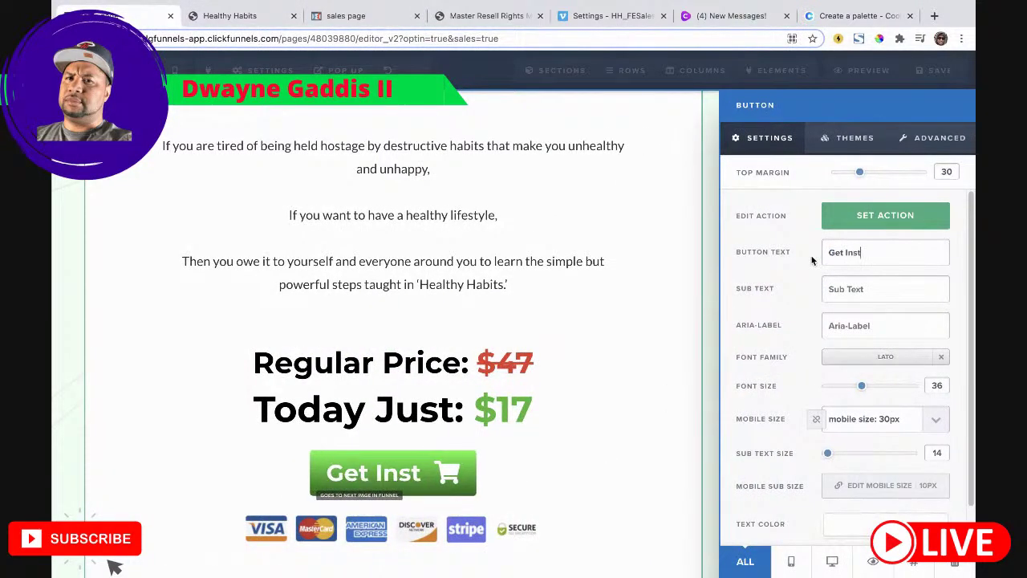
type("ant Access Now!")
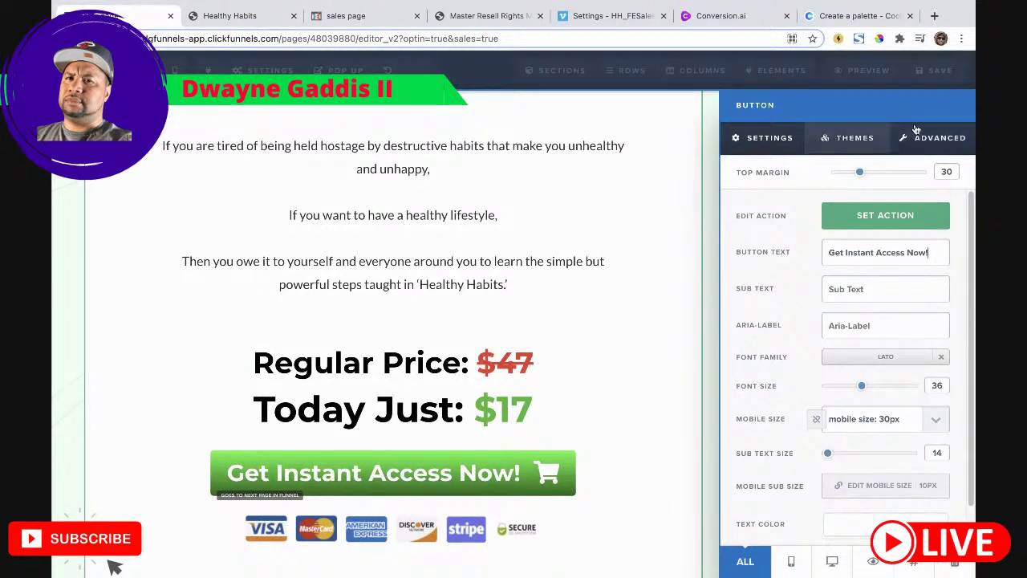
Step: Check the button's advanced style options and save the page
left_click(936, 138)
scroll(844, 423, "down", 5)
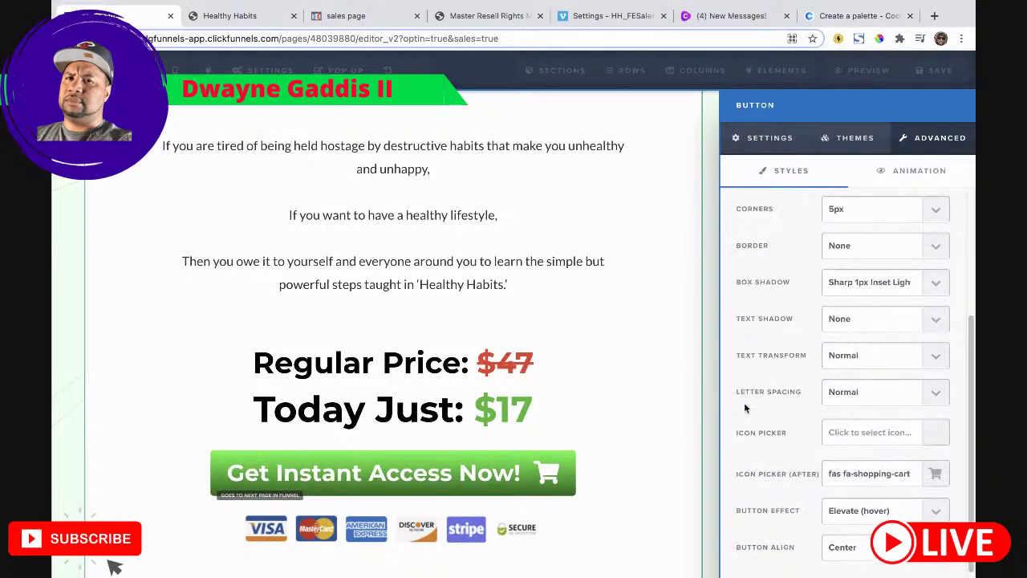
left_click(612, 352)
left_click(940, 71)
Step: Compare the testimonial and closing sections below the offer with the supplied page's discount, guarantee, bonus and decision sections
scroll(562, 297, "down", 4)
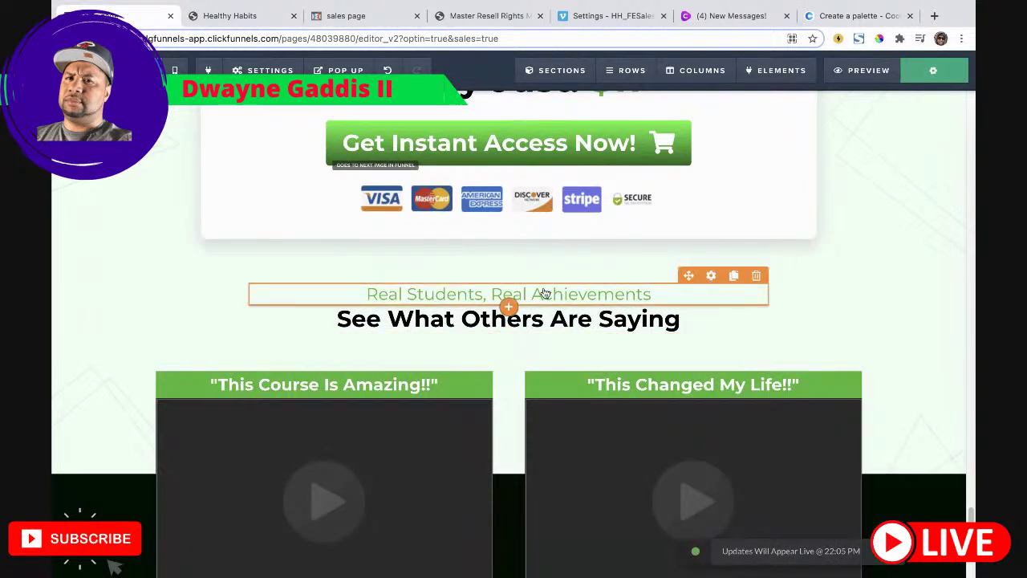
scroll(546, 305, "down", 10)
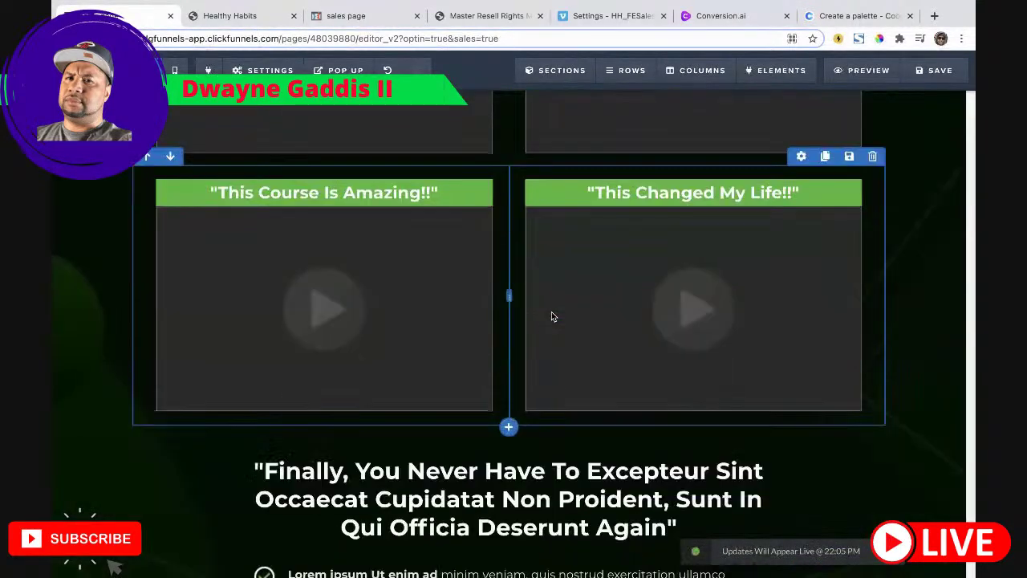
scroll(525, 328, "down", 6)
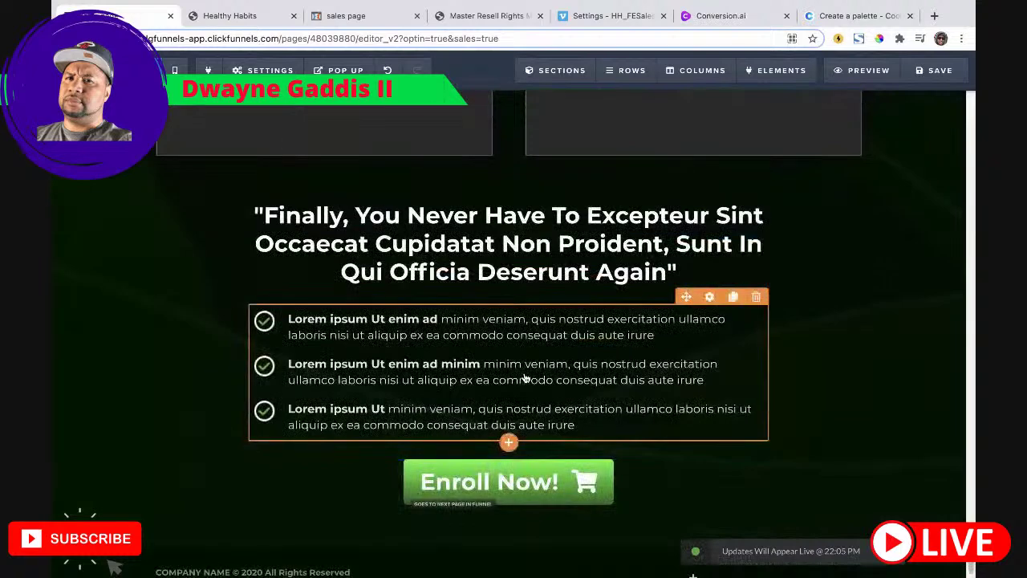
scroll(525, 377, "up", 3)
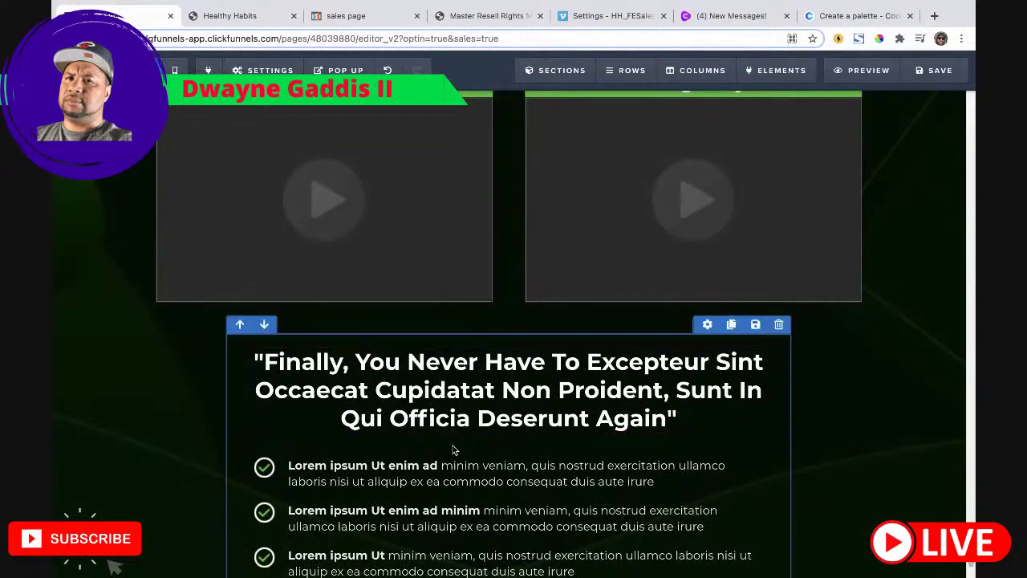
left_click(230, 16)
scroll(539, 315, "up", 5)
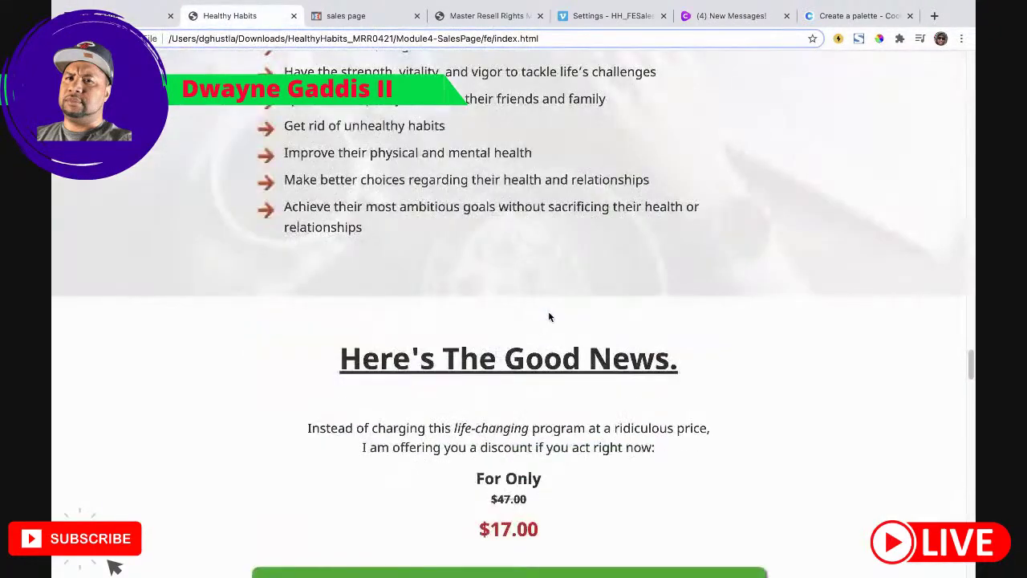
scroll(549, 314, "down", 8)
scroll(552, 319, "down", 2)
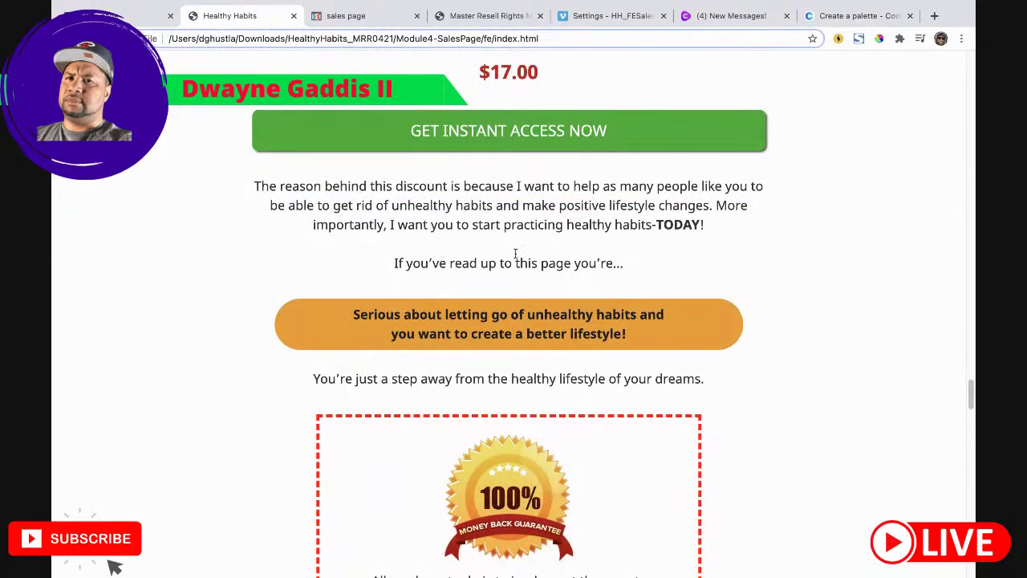
scroll(425, 237, "down", 1)
scroll(425, 239, "down", 20)
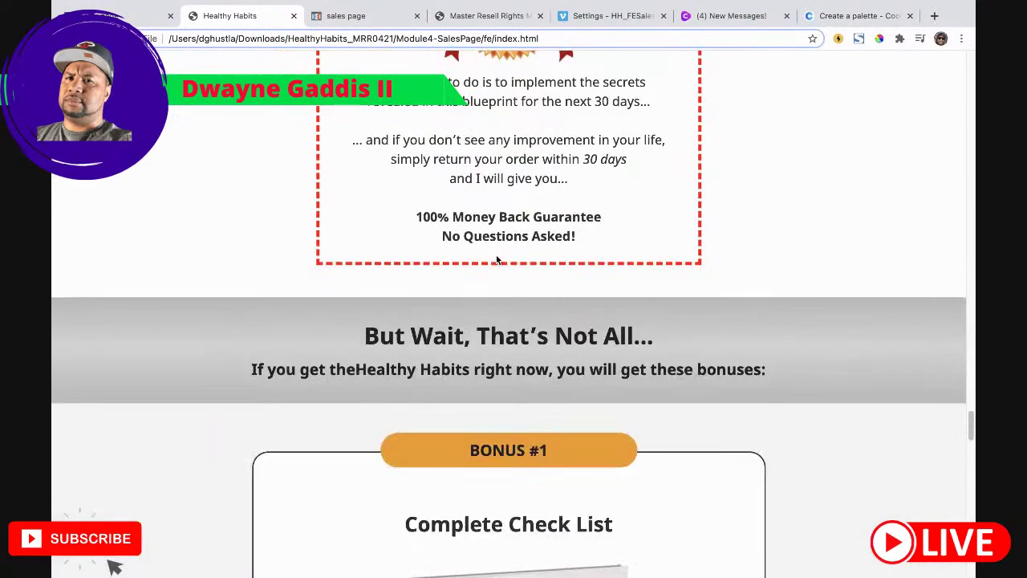
scroll(497, 263, "down", 10)
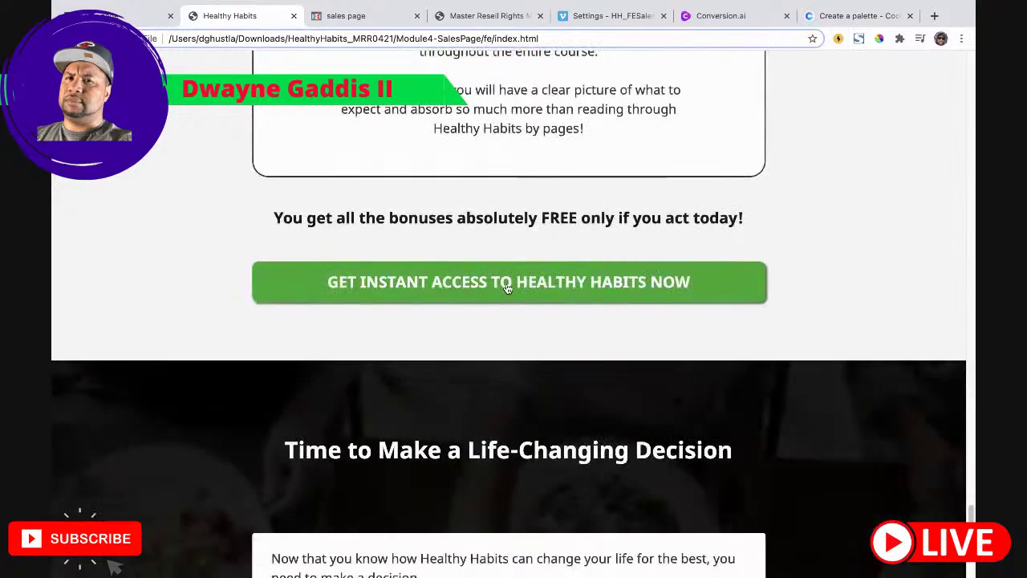
scroll(477, 275, "down", 4)
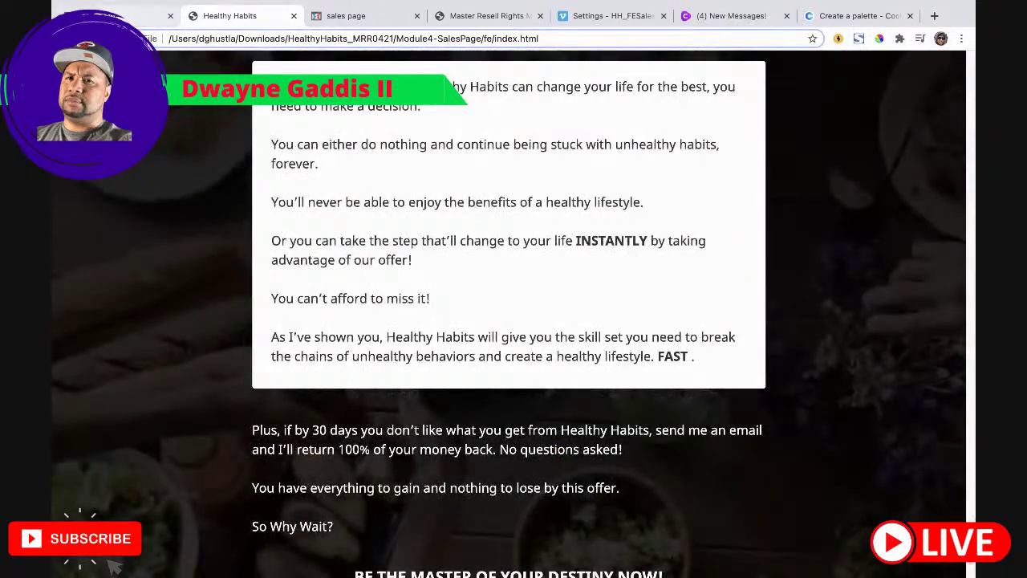
left_click(113, 15)
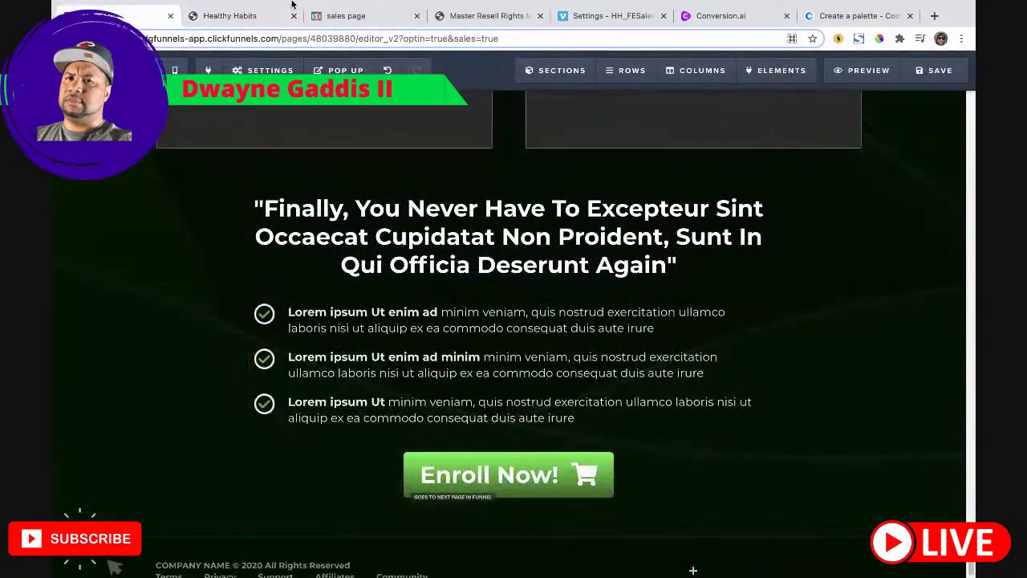
scroll(491, 304, "up", 15)
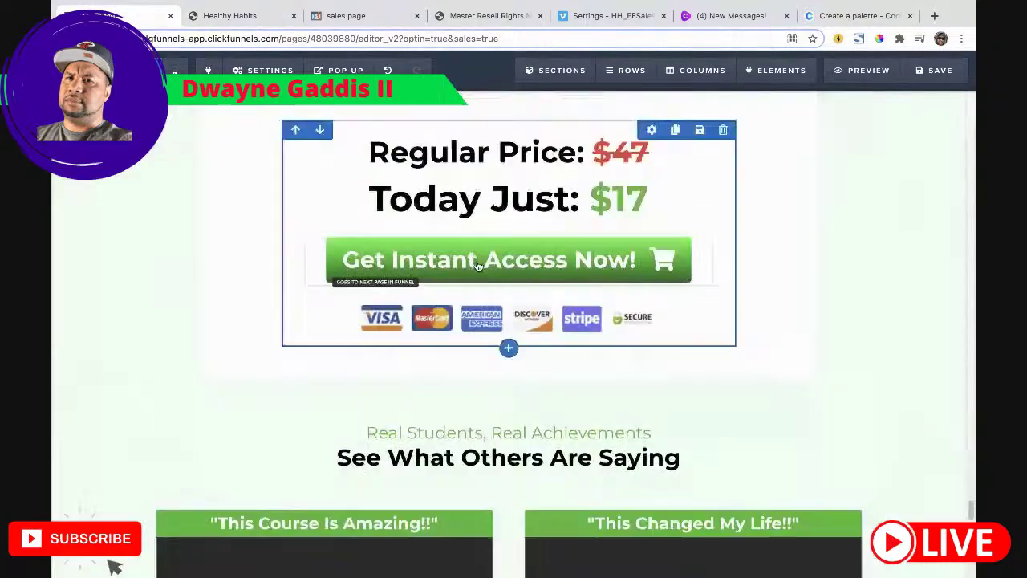
Step: Make the hidden BONUS #2 and BONUS #3 rows visible above the regular price and save the page
scroll(491, 304, "up", 5)
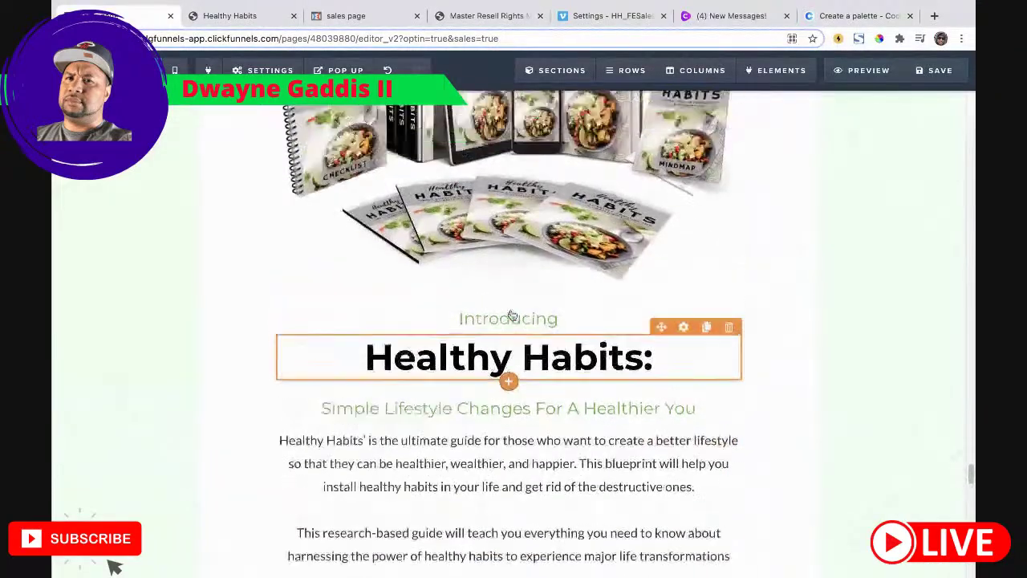
scroll(527, 355, "down", 3)
scroll(527, 355, "down", 2)
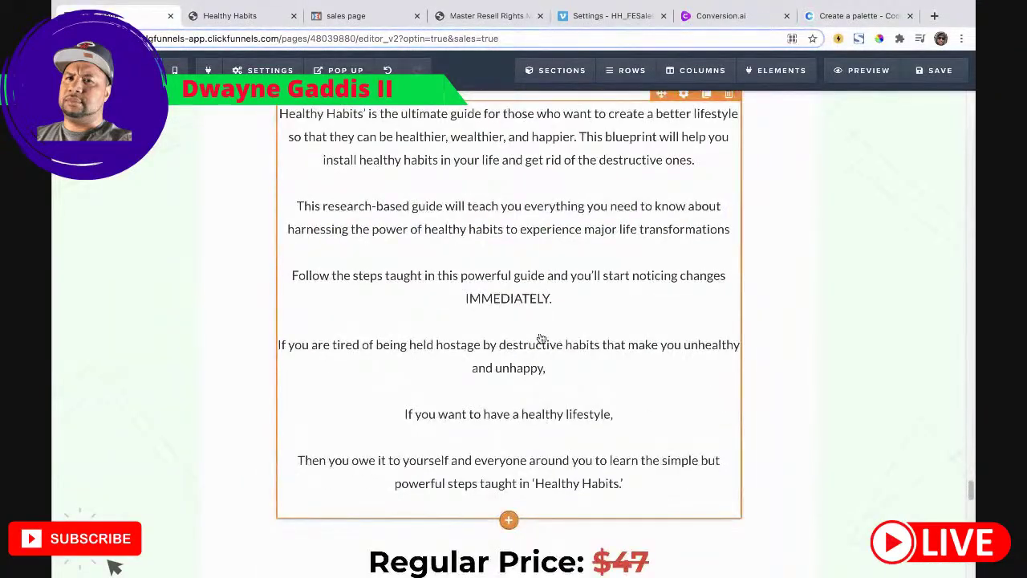
scroll(539, 337, "up", 1)
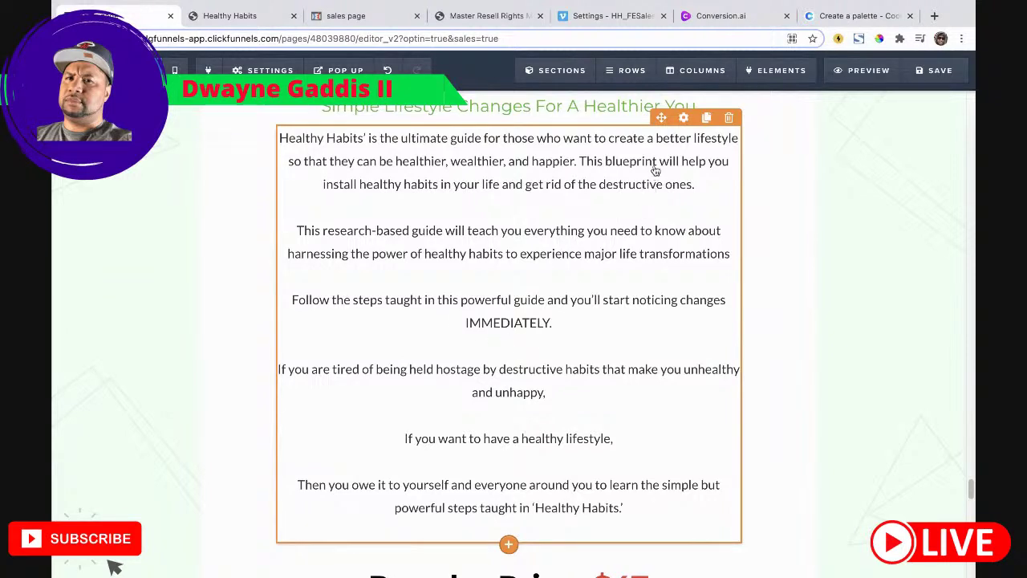
mouse_move(631, 84)
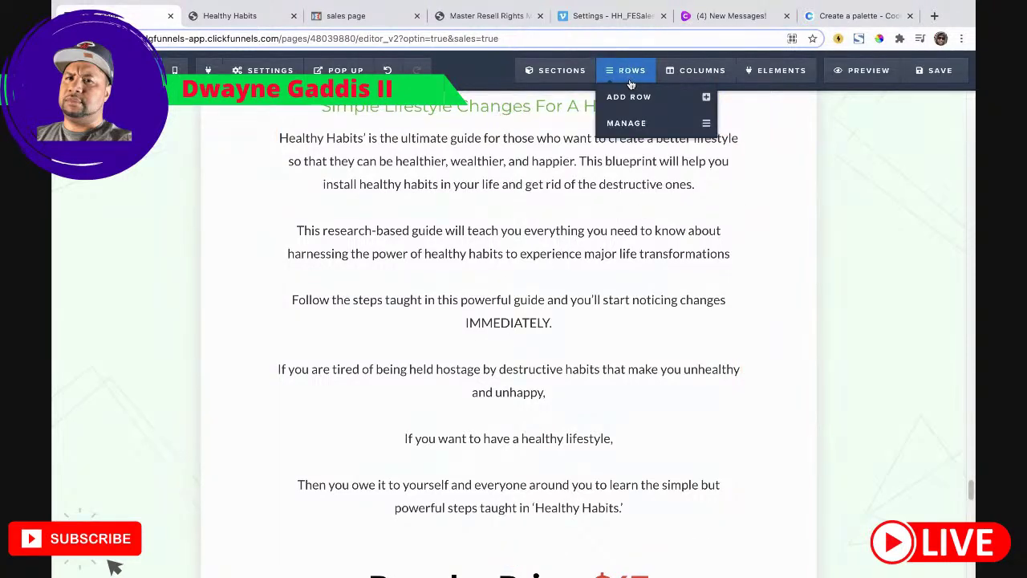
left_click(626, 122)
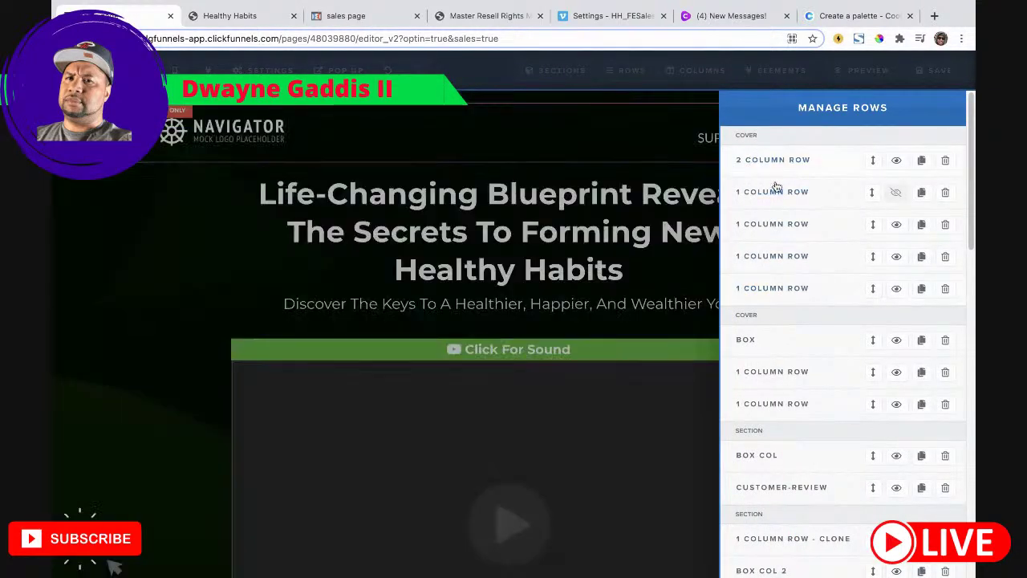
scroll(882, 306, "down", 10)
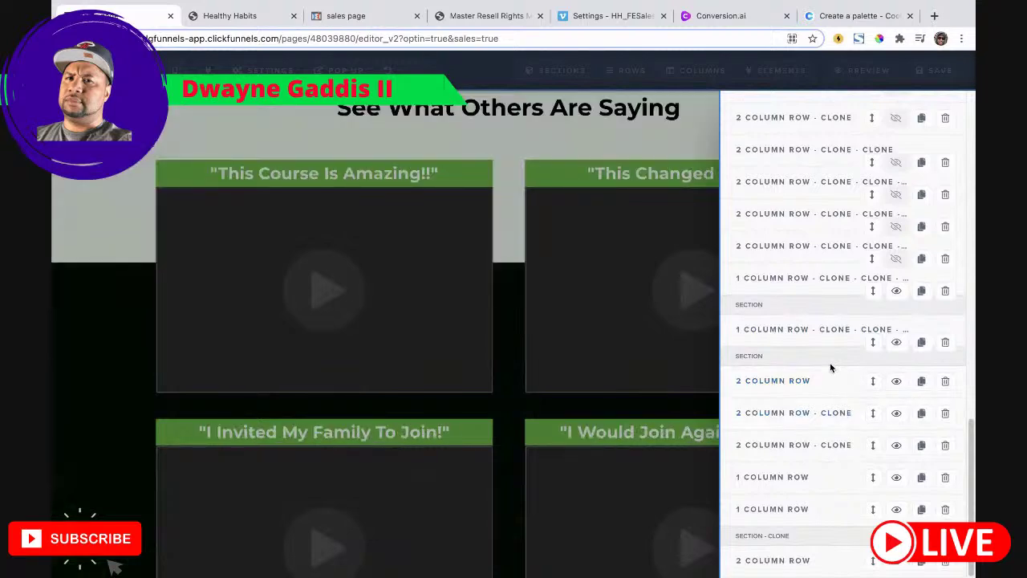
scroll(831, 353, "up", 1)
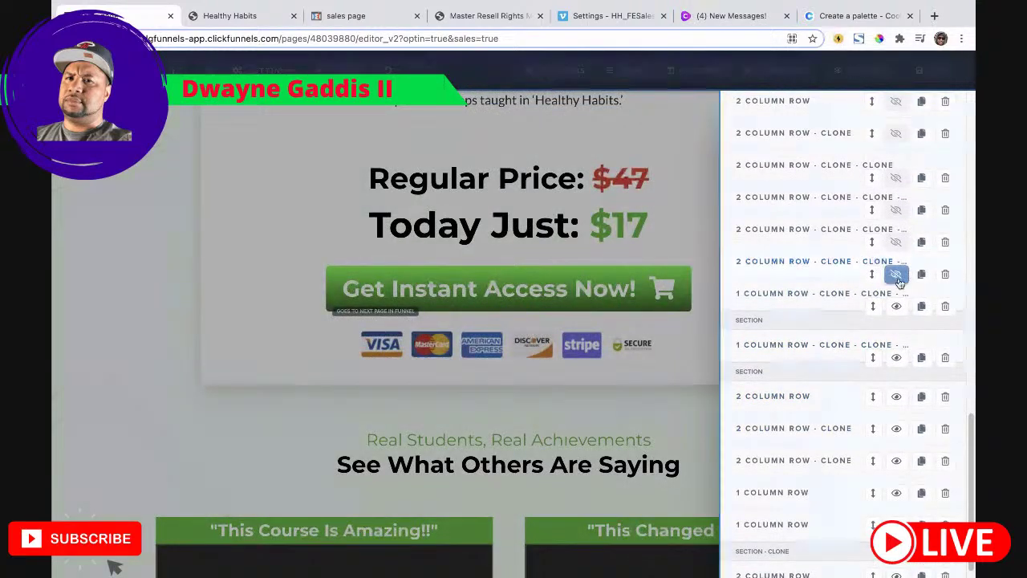
left_click(896, 275)
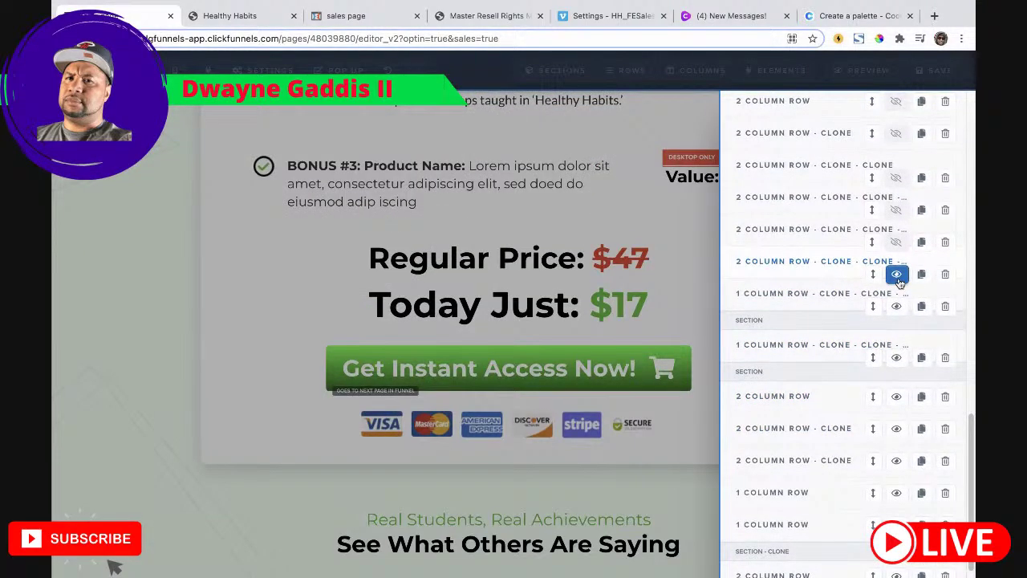
left_click(897, 241)
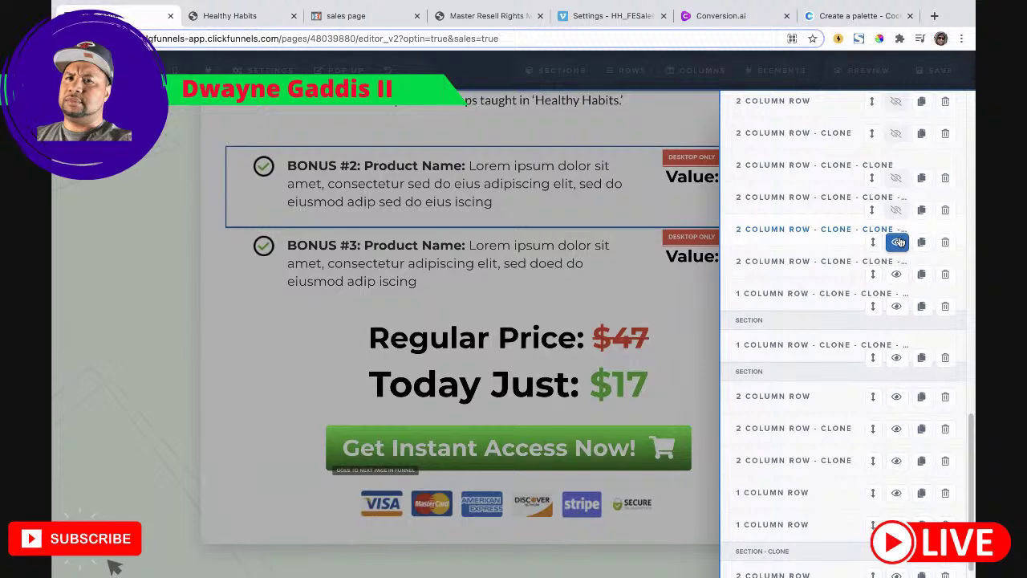
left_click(573, 201)
left_click(935, 71)
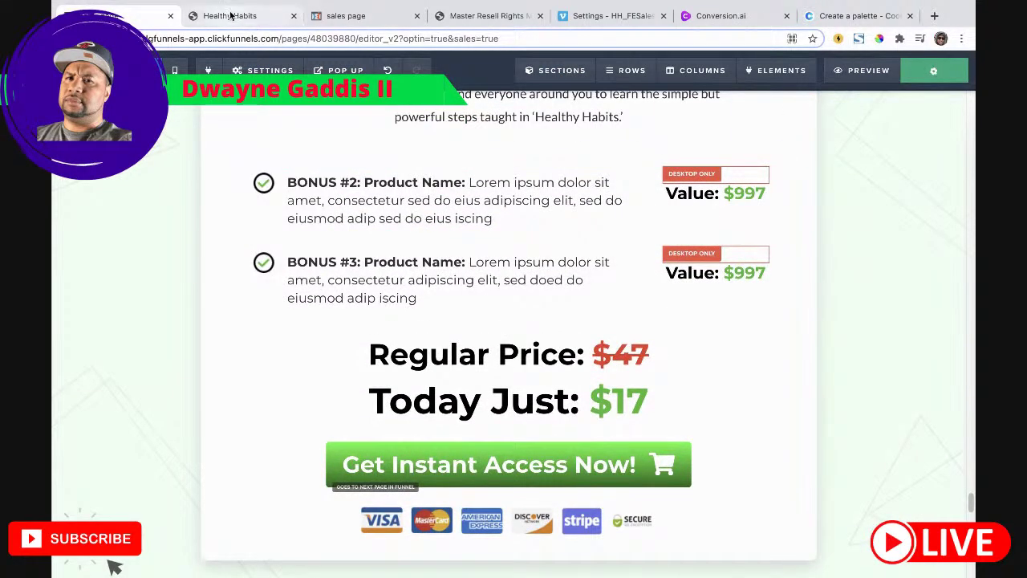
Step: Replace the "Product Name:" placeholder in BONUS #2 with "Complete Check List", copied from the supplied page's first bonus
left_click(230, 15)
scroll(473, 290, "up", 10)
scroll(473, 289, "up", 10)
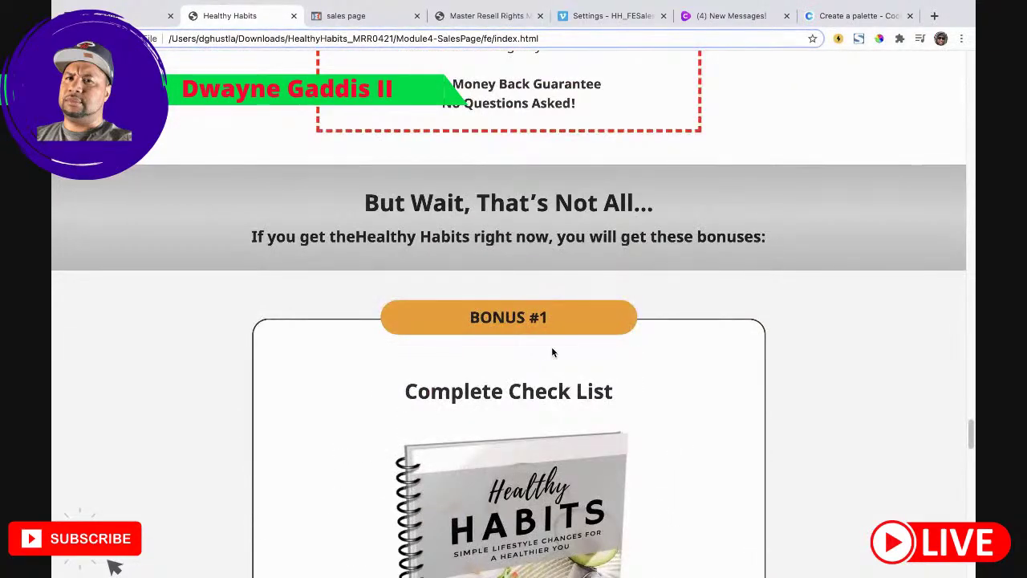
left_click_drag(624, 403, 447, 387)
key("super+c")
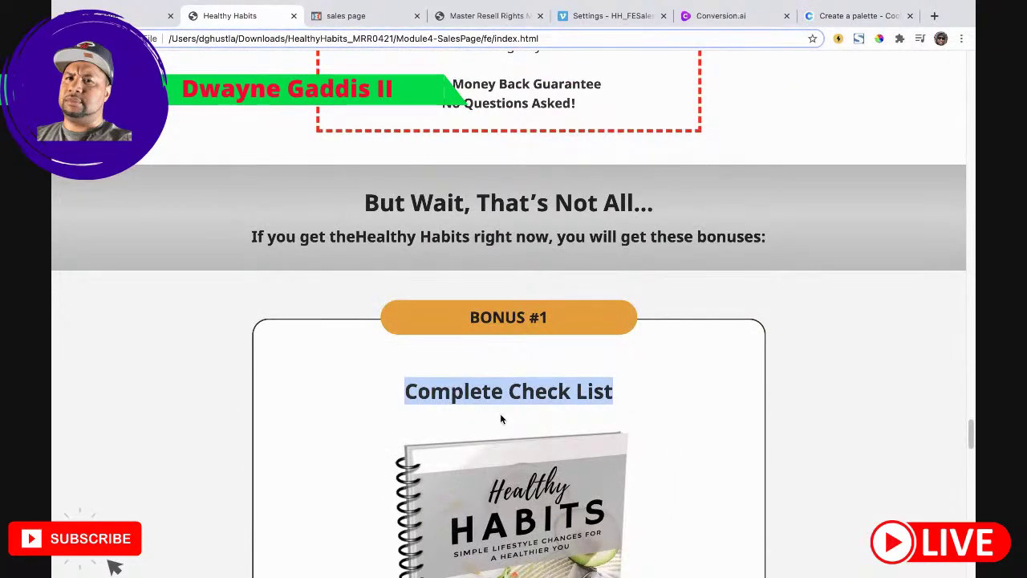
scroll(514, 442, "down", 5)
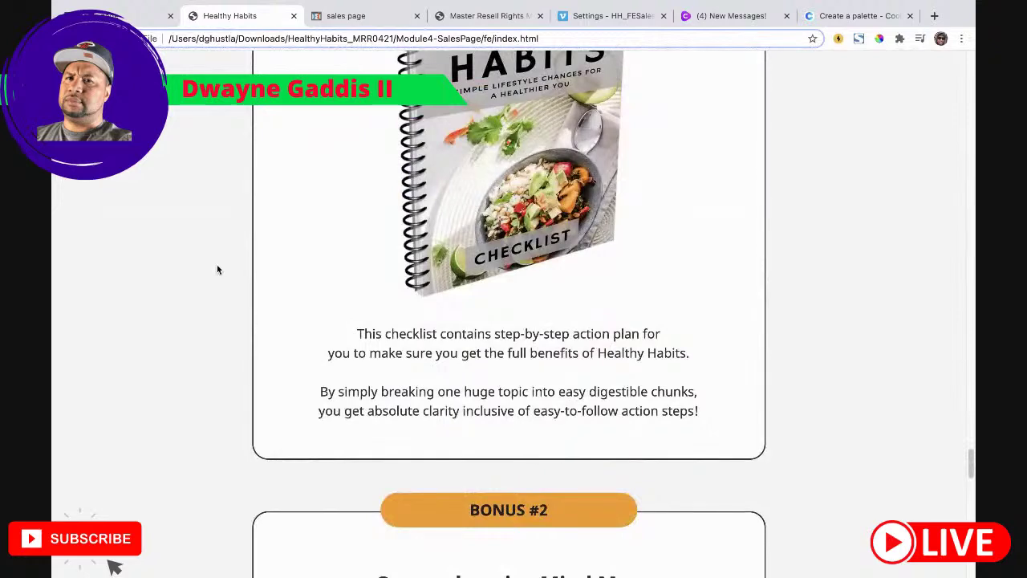
left_click(120, 15)
double_click(451, 184)
left_click(465, 183)
left_click_drag(465, 183, 365, 181)
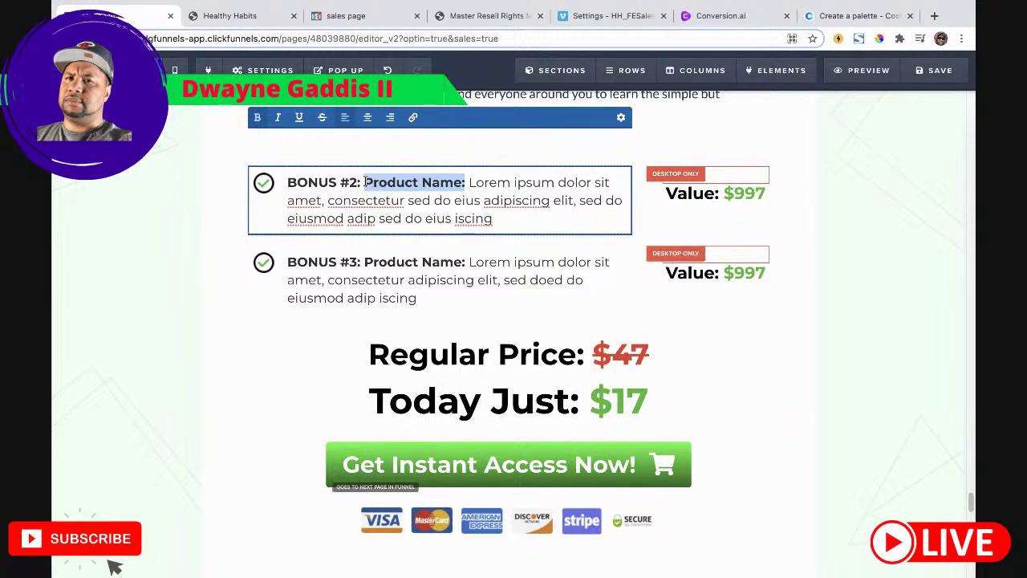
key("super+v")
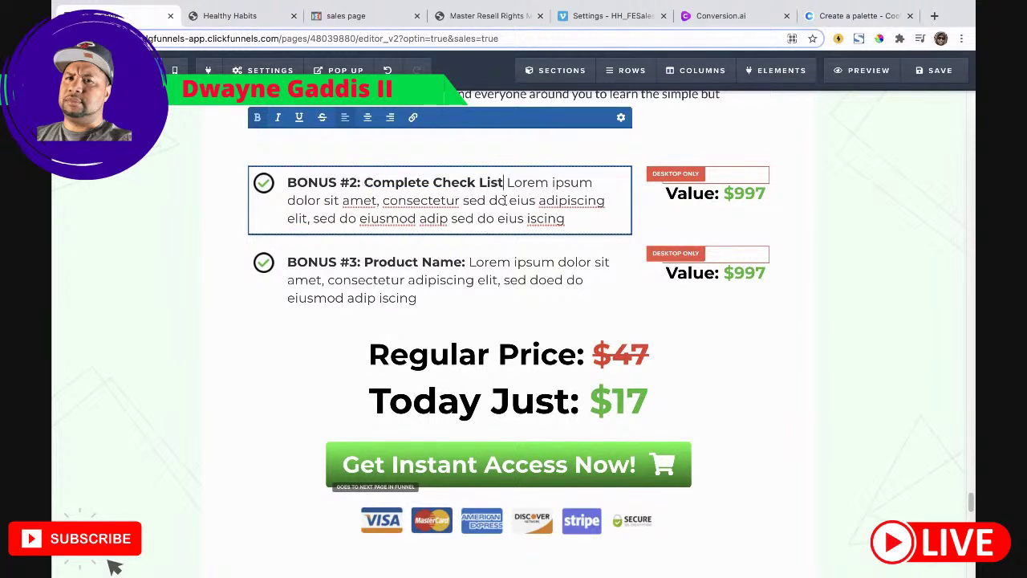
Step: Replace BONUS #2's Lorem ipsum text with the checklist description copied from the supplied page
left_click(229, 15)
left_click_drag(696, 411, 392, 332)
key("ctrl+c")
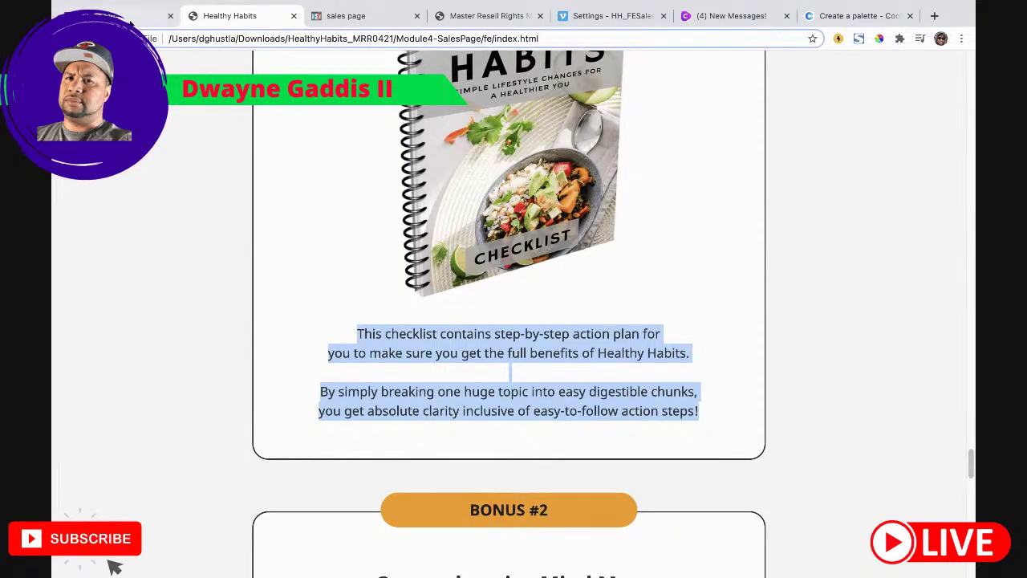
key("ctrl+shift+Tab")
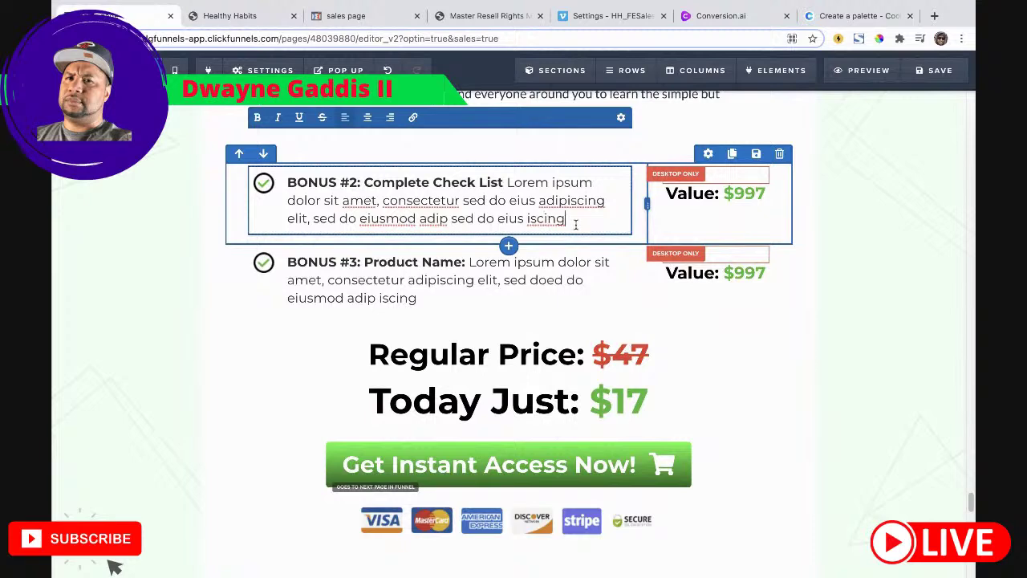
left_click_drag(575, 218, 507, 182)
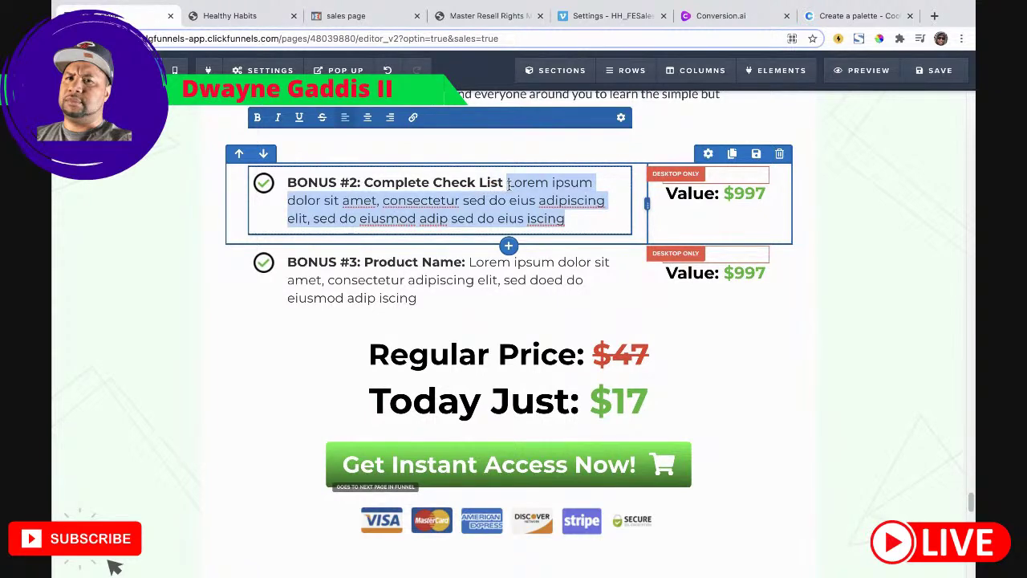
key("ctrl+v")
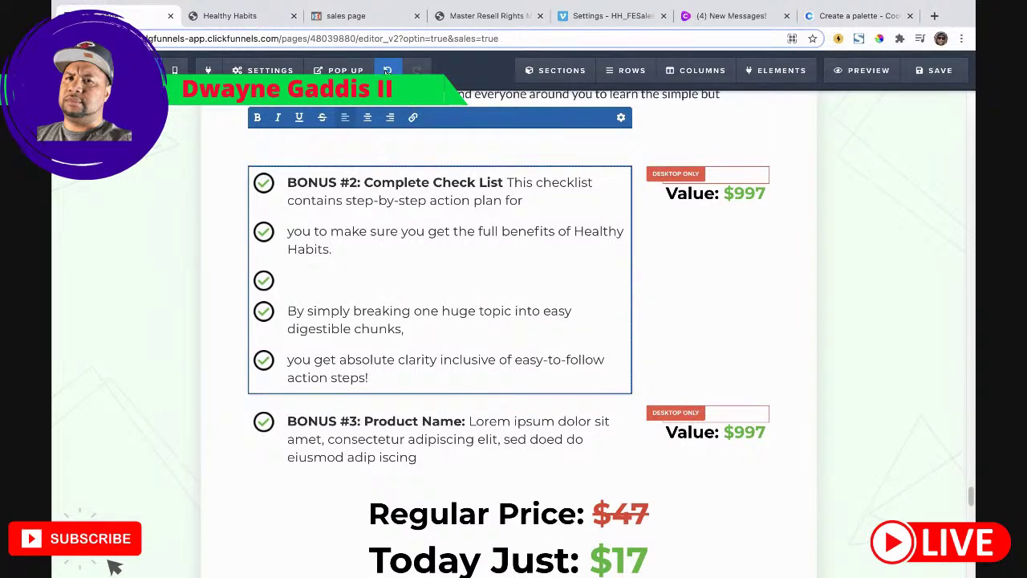
Step: Merge the pasted checklist description's separate bullets into the single BONUS #2 bullet, removing the empty one
left_click(287, 232)
key("BackSpace")
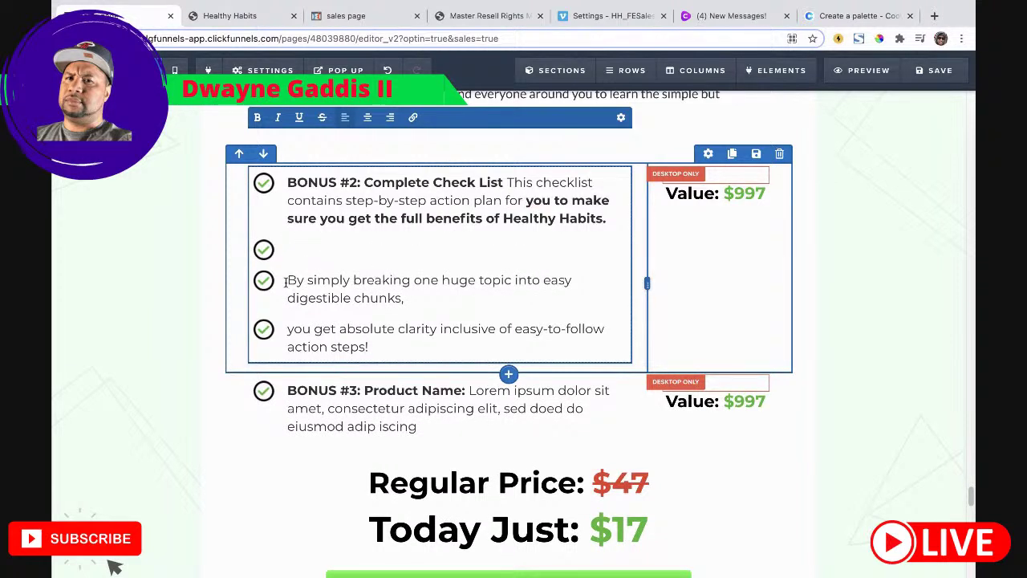
key("BackSpace")
key("BackSpace")
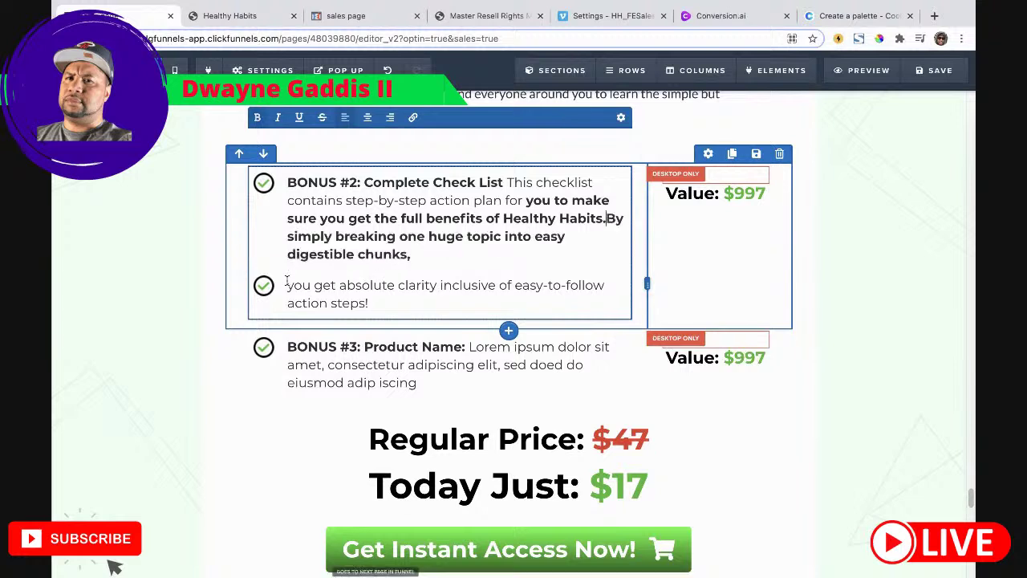
key("shift+Return")
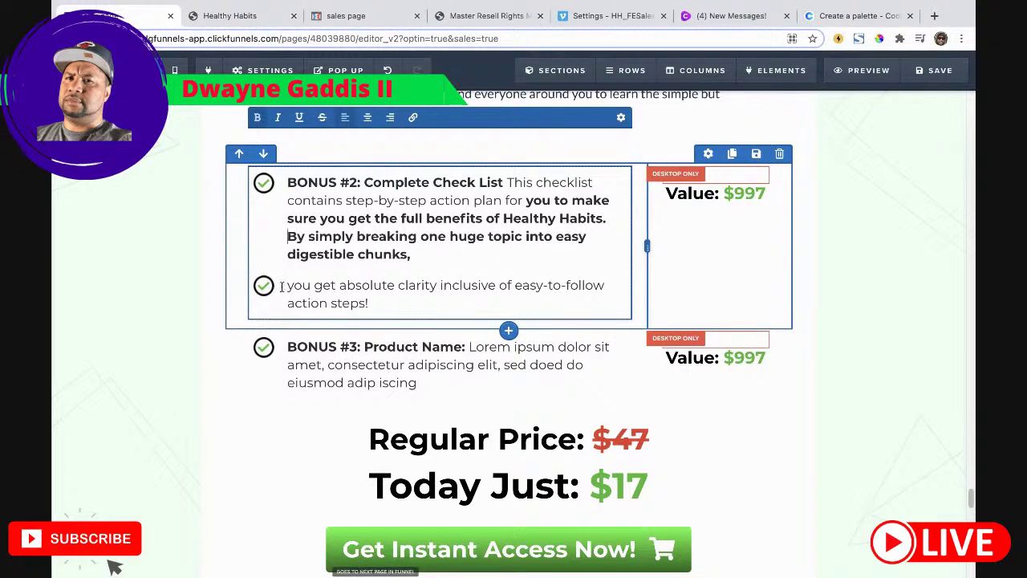
key("BackSpace")
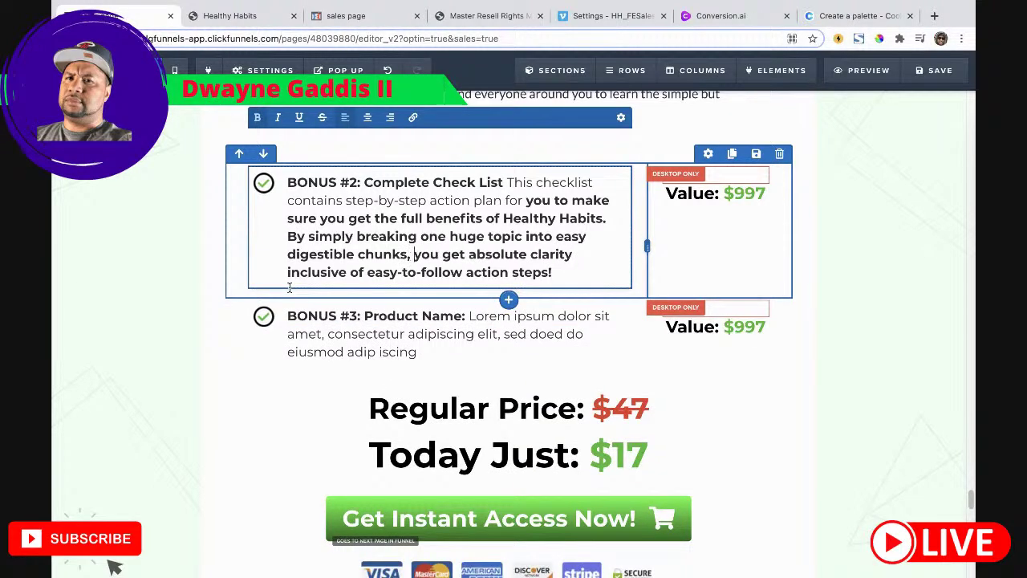
Step: Remove the bold formatting from the BONUS #2 description, starting at "you to make sure", and save the page
left_click_drag(589, 274, 525, 201)
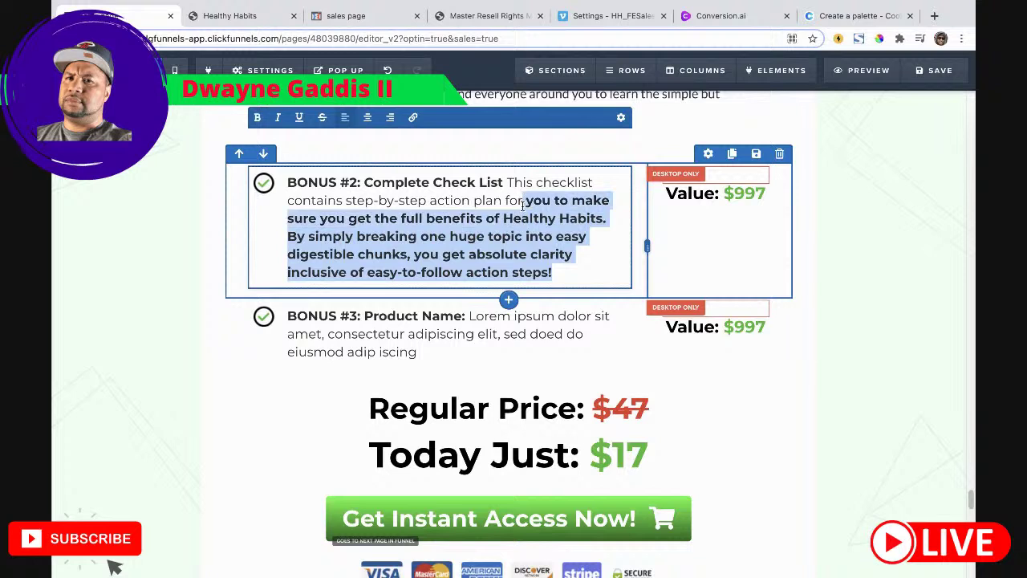
left_click(255, 118)
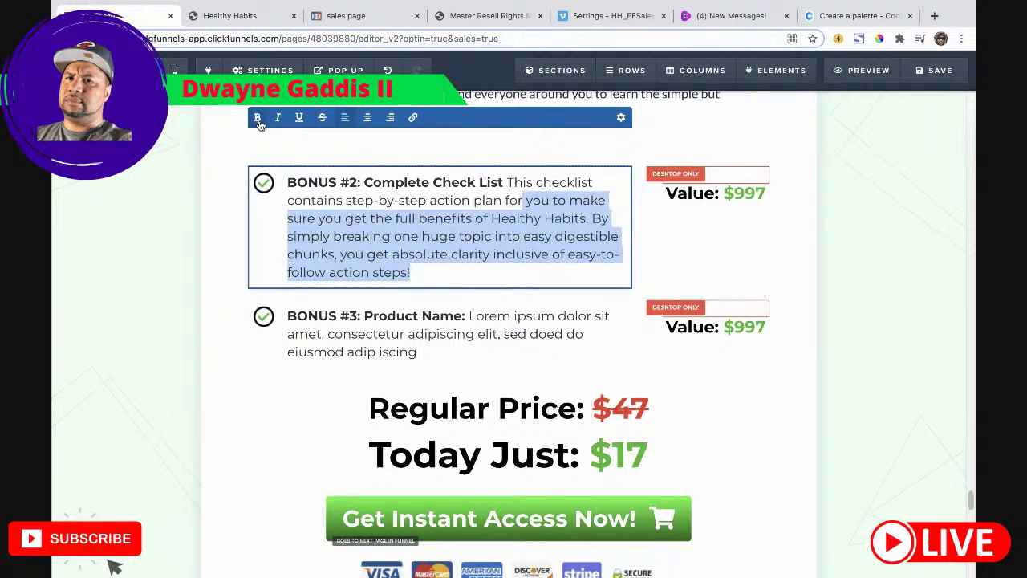
left_click(419, 218)
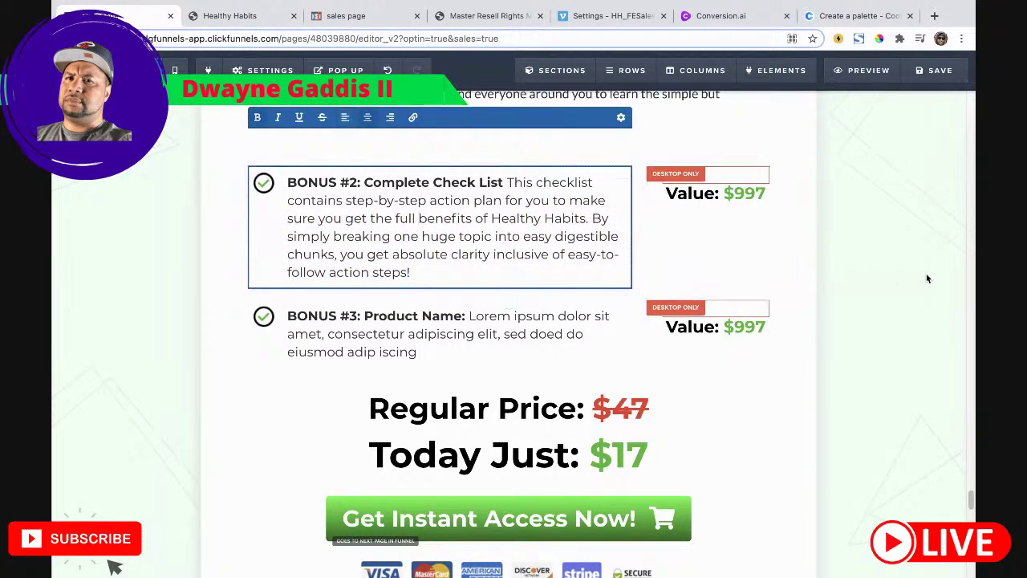
left_click(761, 256)
left_click(940, 70)
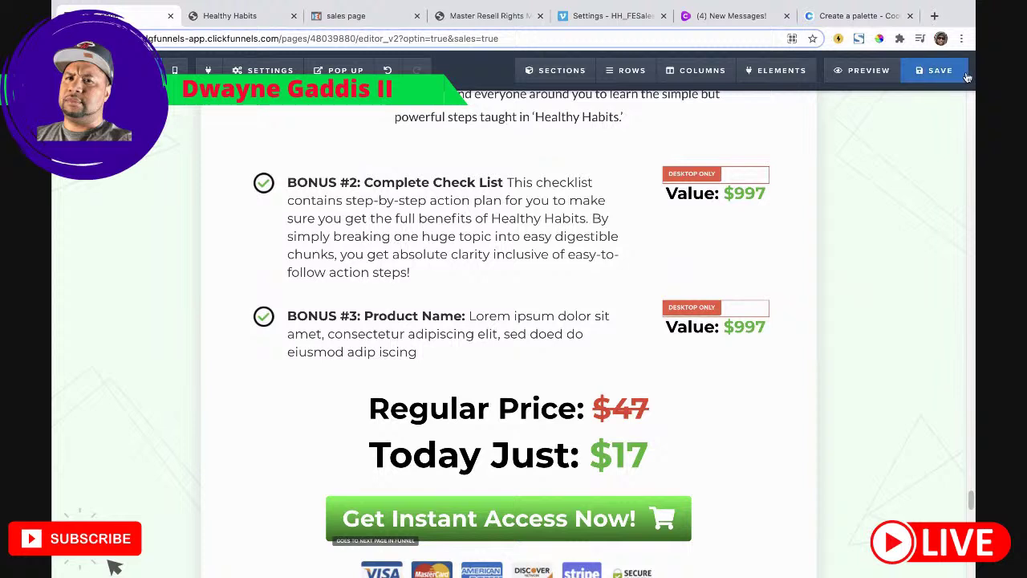
Step: Add an image element below BONUS #2's value line, upload the Healthy Habits checklist cover and use it as the image
mouse_move(311, 70)
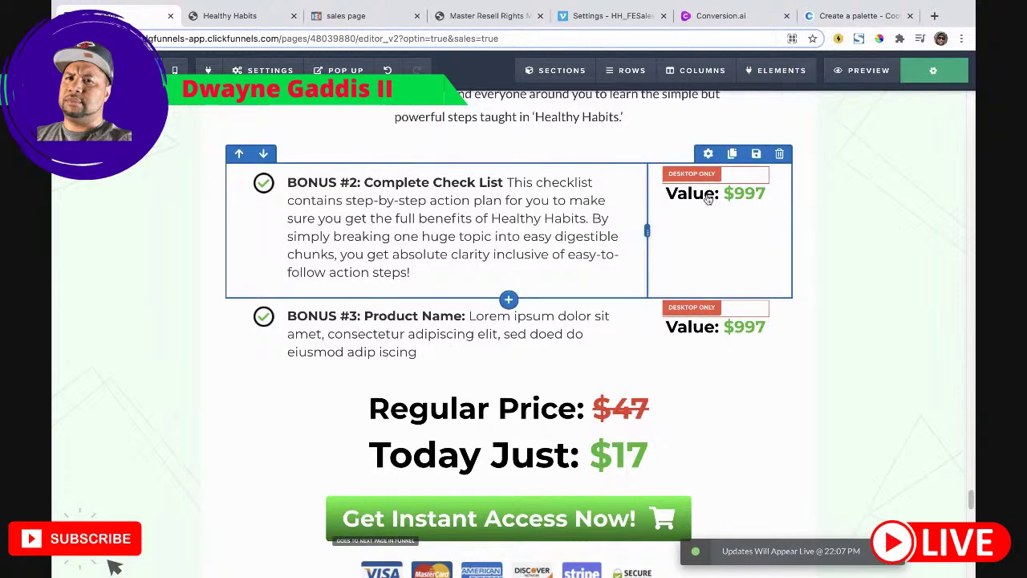
mouse_move(774, 71)
left_click(783, 97)
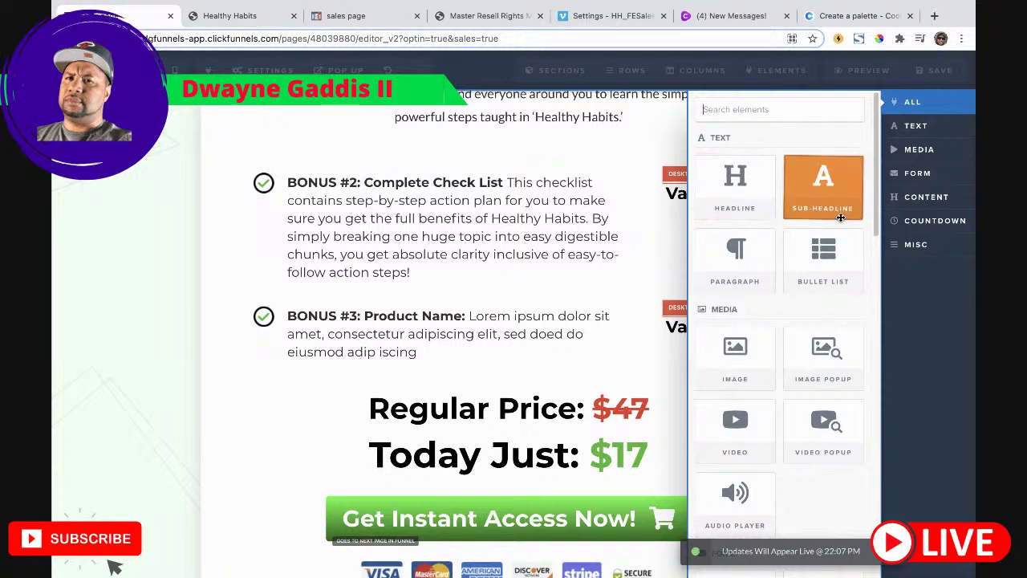
left_click(886, 149)
left_click_drag(738, 184, 728, 243)
left_click(724, 245)
left_click(944, 210)
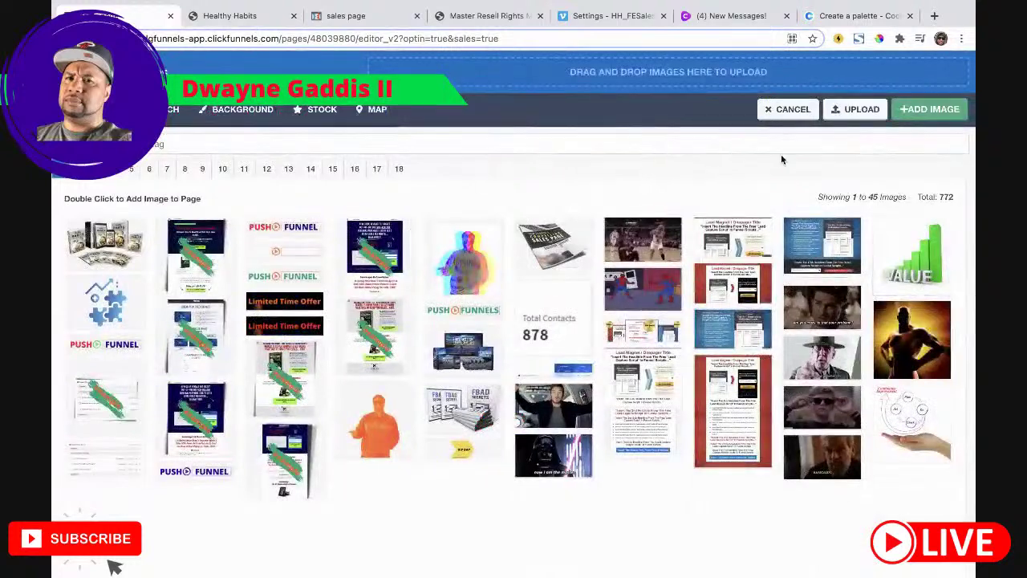
left_click(846, 117)
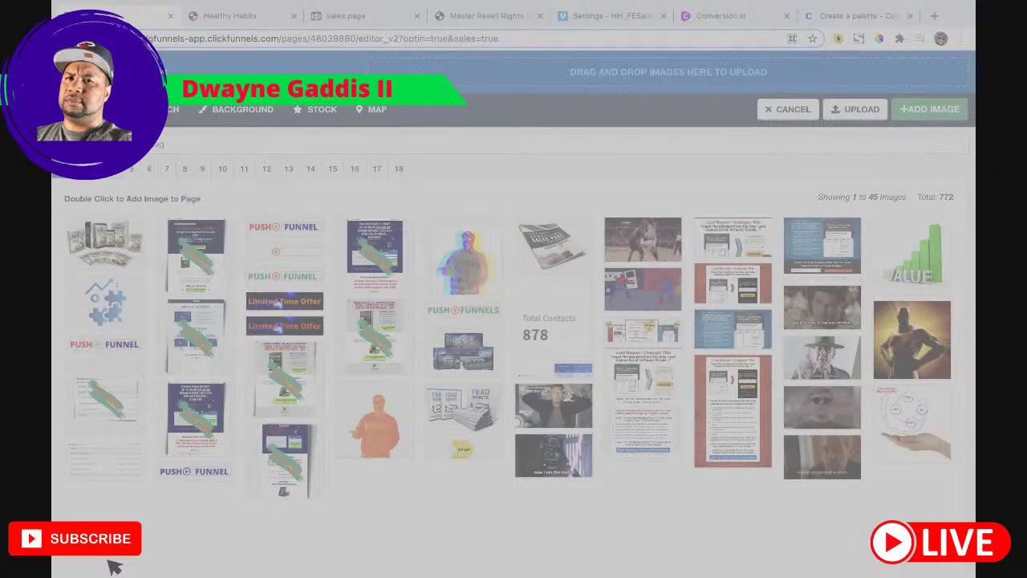
double_click(525, 229)
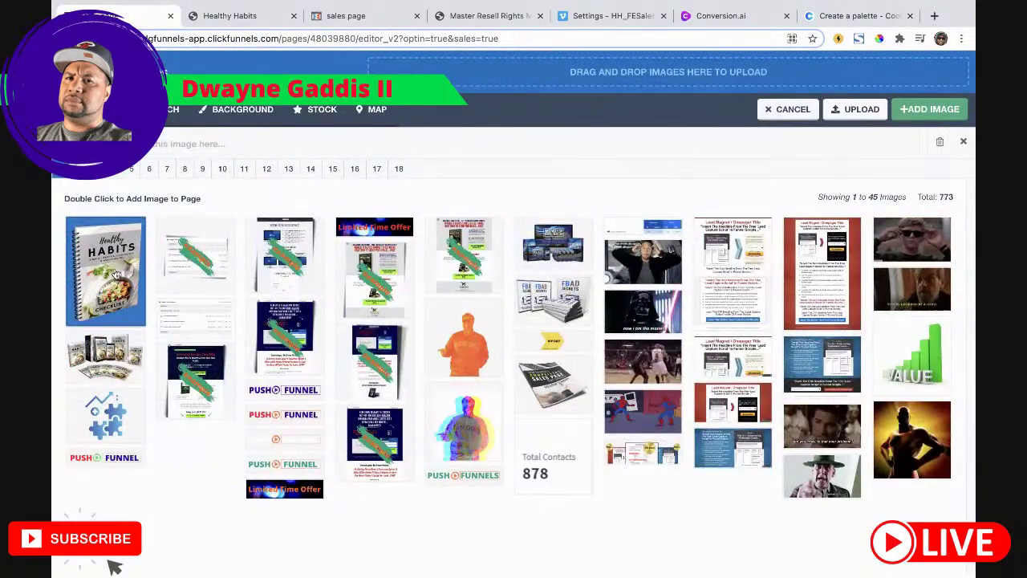
double_click(97, 299)
left_click(442, 244)
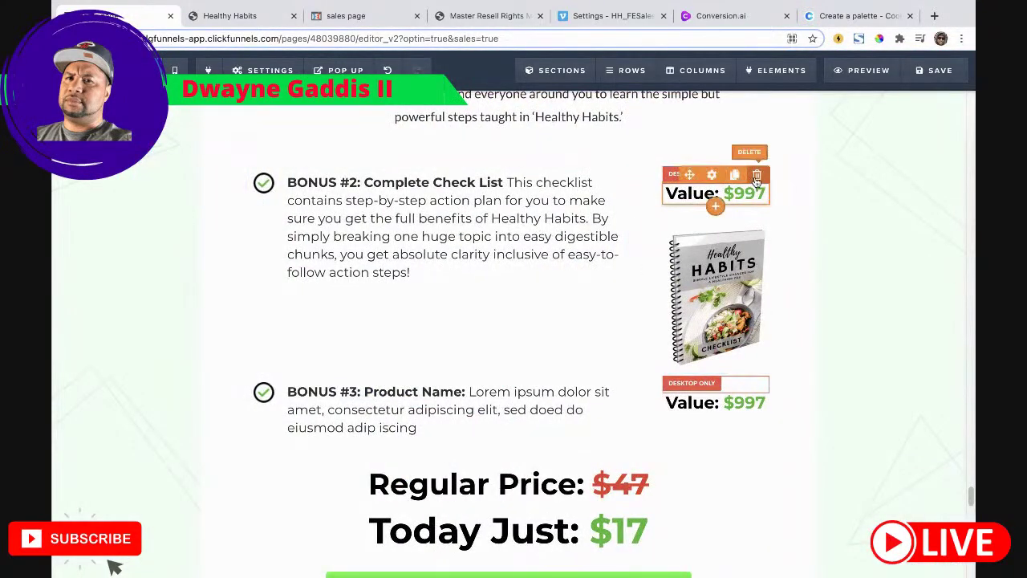
Step: Delete the "Value: $997" line and the desktop-only spacer above the checklist cover image in BONUS #2
left_click(711, 175)
left_click(876, 561)
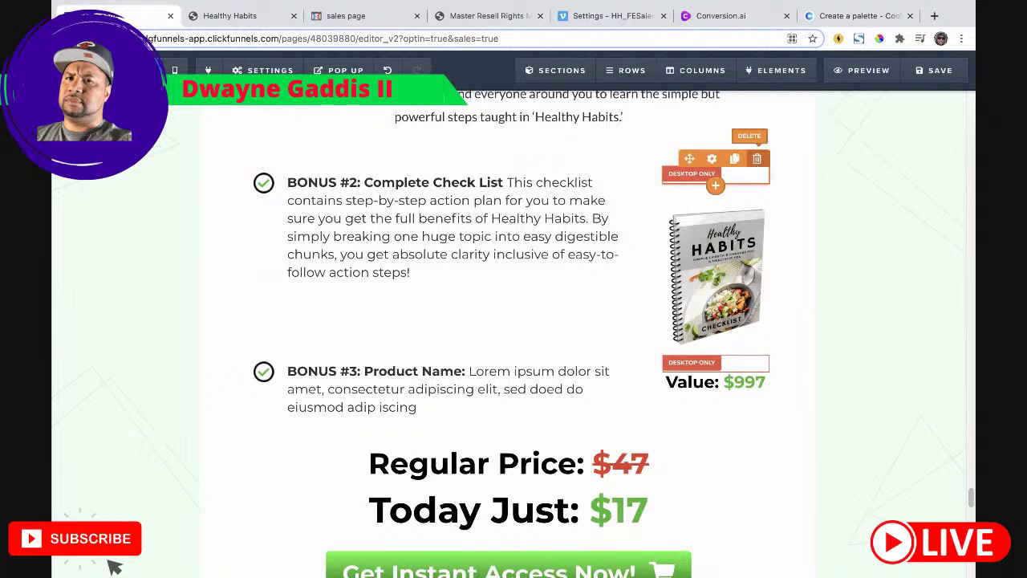
left_click(756, 158)
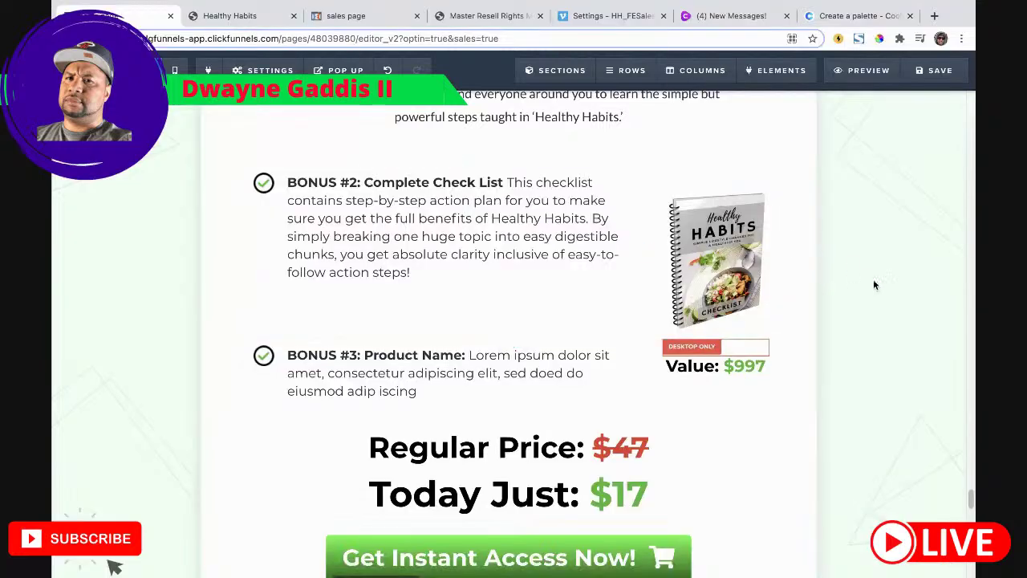
Step: Set the top margin of the checklist cover image beside BONUS #2 to 0
left_click(711, 178)
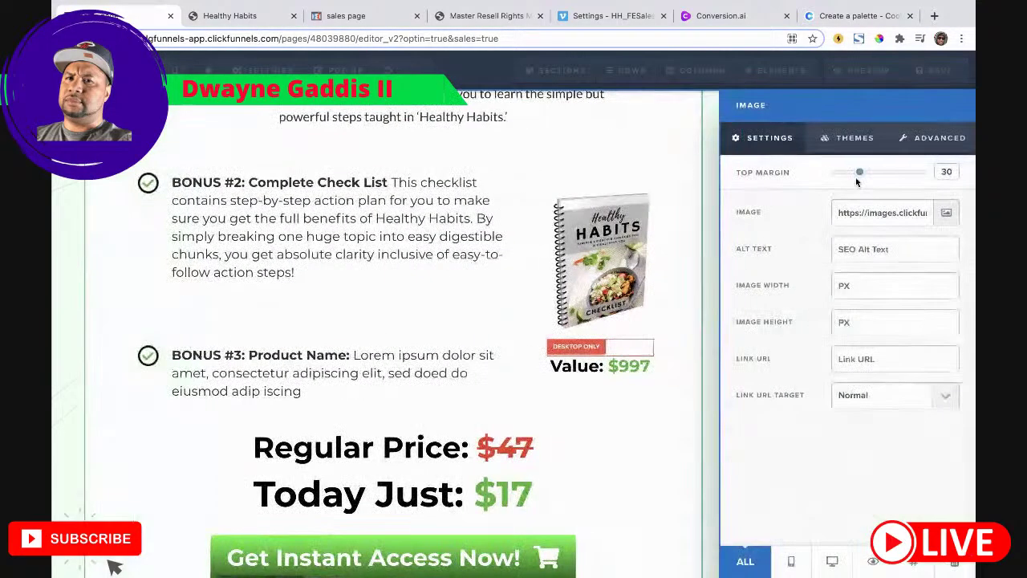
left_click_drag(859, 175, 829, 175)
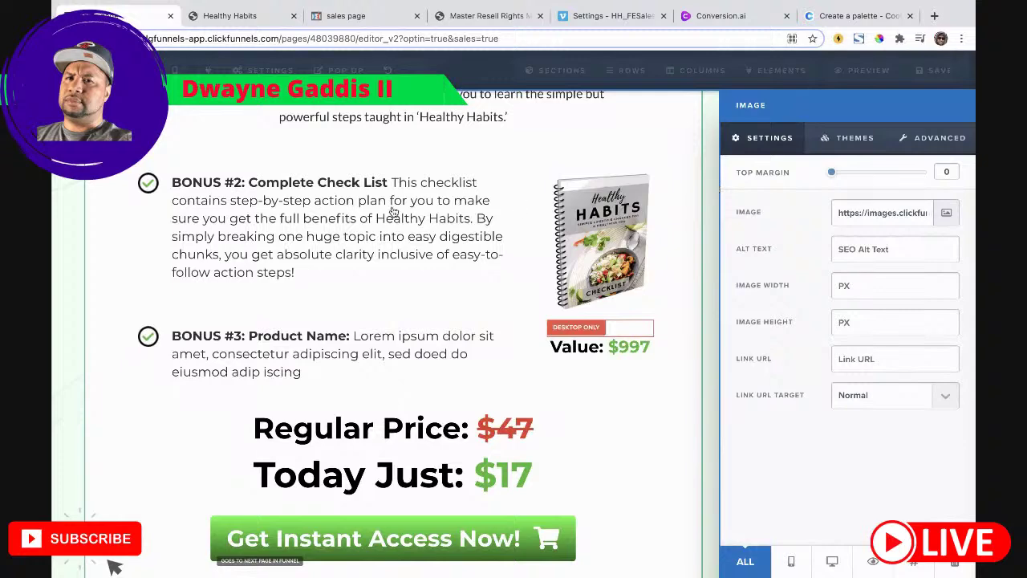
left_click(394, 212)
left_click_drag(877, 317, 896, 383)
scroll(898, 387, "down", 1)
scroll(900, 392, "up", 1)
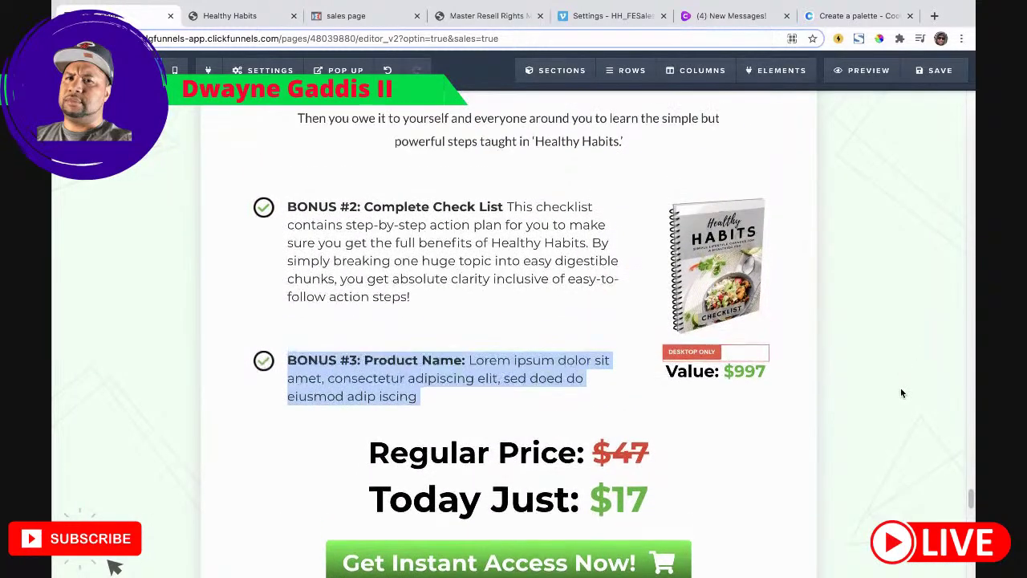
Step: Renumber the Complete Check List bonus heading as BONUS #1
left_click(354, 206)
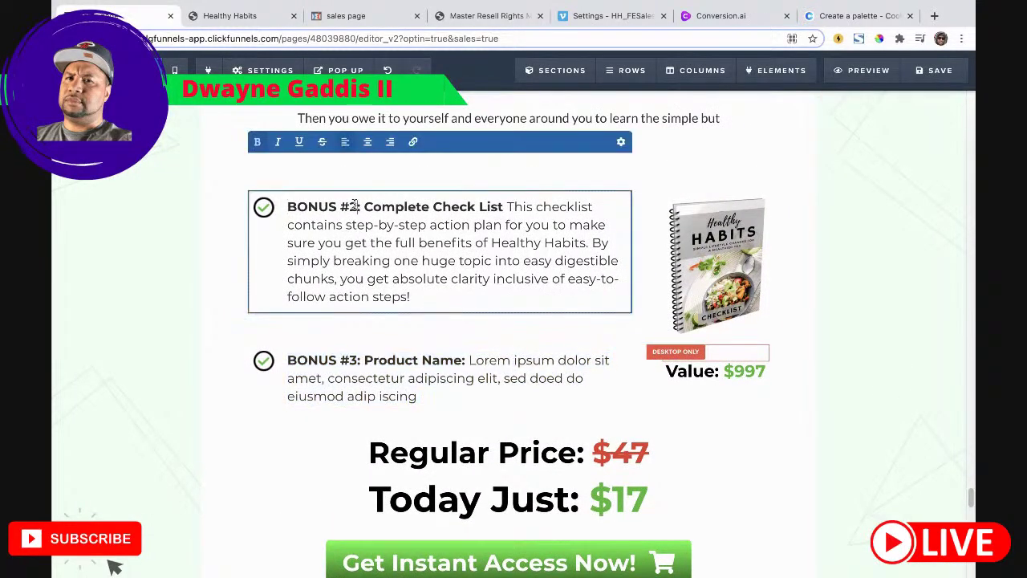
key("BackSpace")
type("1")
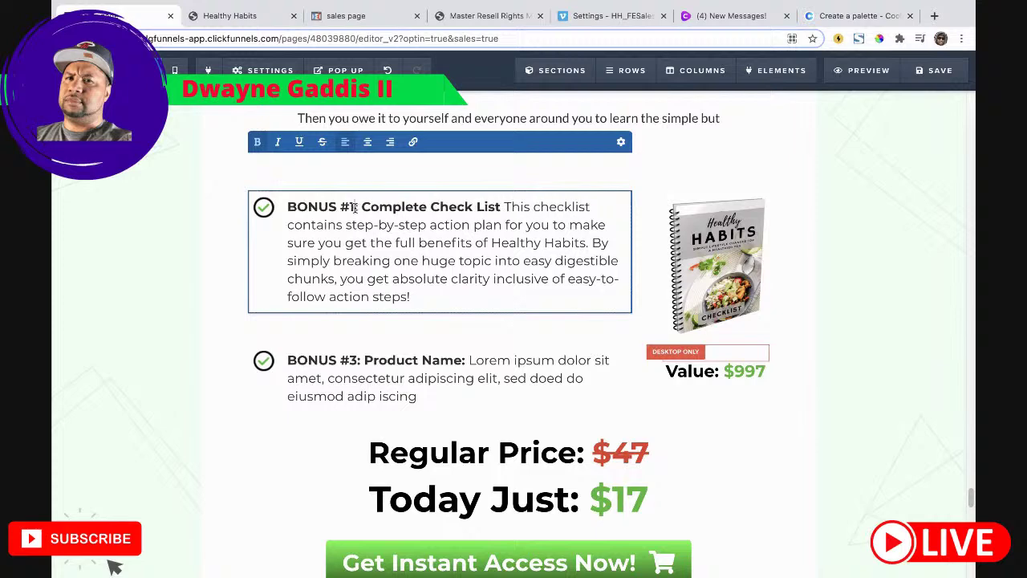
left_click(915, 281)
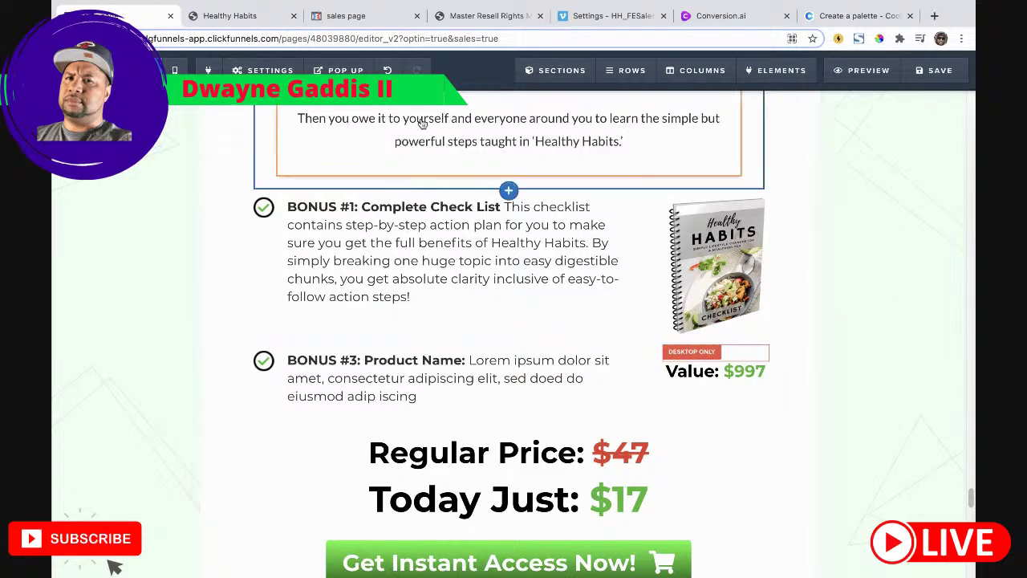
Step: Replace BONUS #3's placeholder description with the mind map description copied from the supplied Healthy Habits page
left_click(280, 17)
scroll(494, 291, "down", 3)
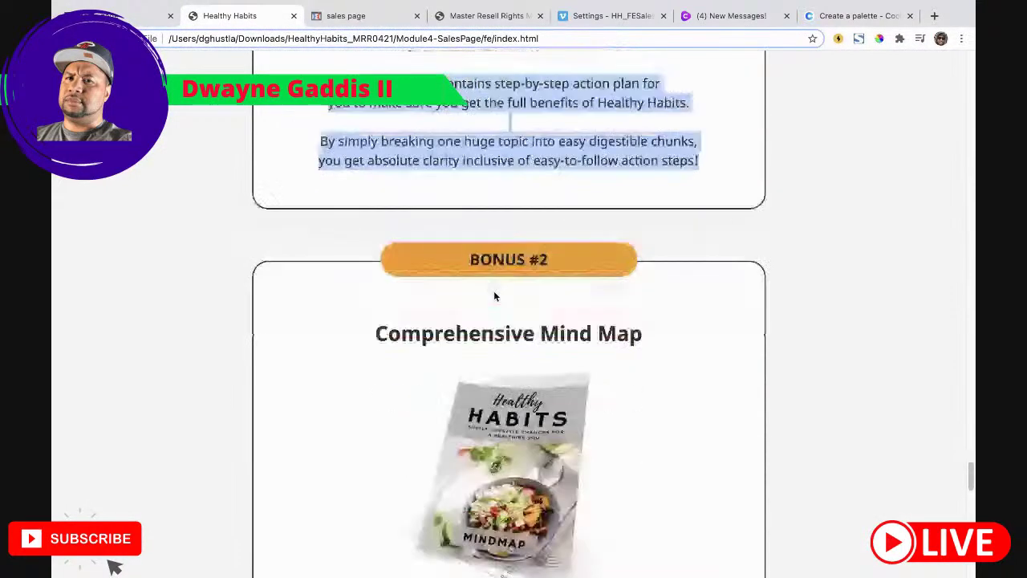
scroll(483, 313, "down", 5)
left_click_drag(588, 375, 408, 248)
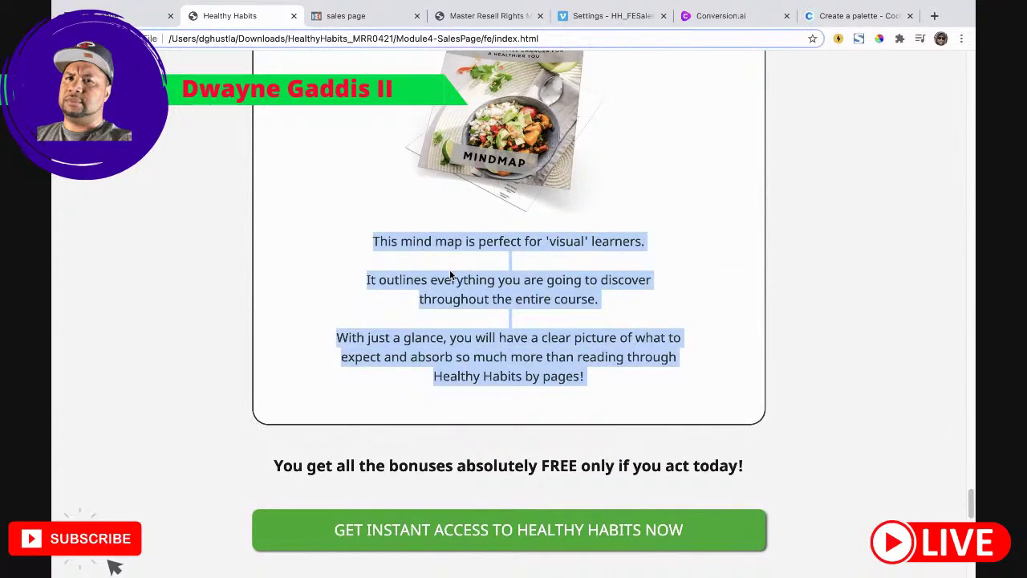
left_click(120, 16)
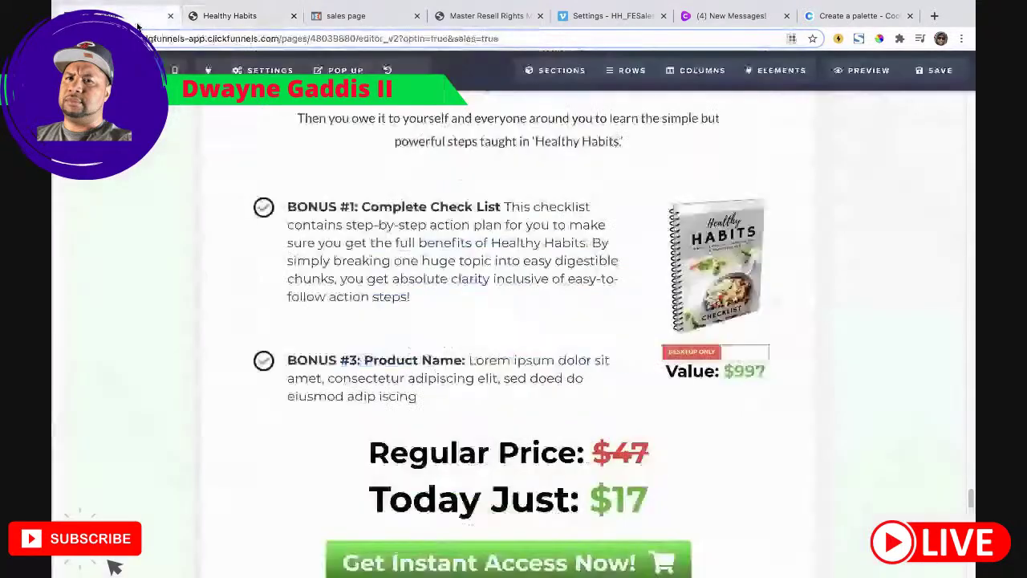
left_click(472, 391)
left_click_drag(451, 396, 462, 360)
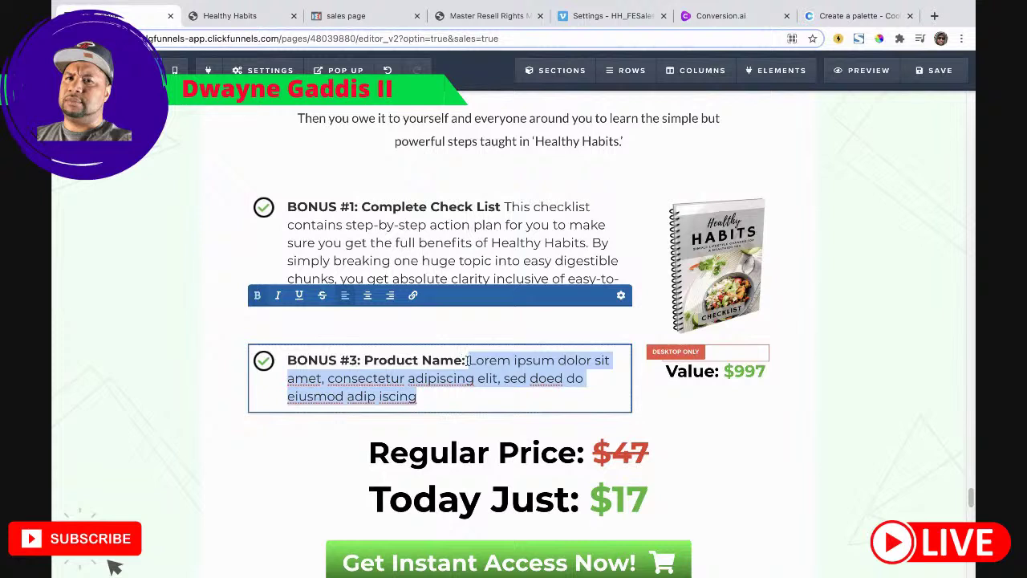
key("super+v")
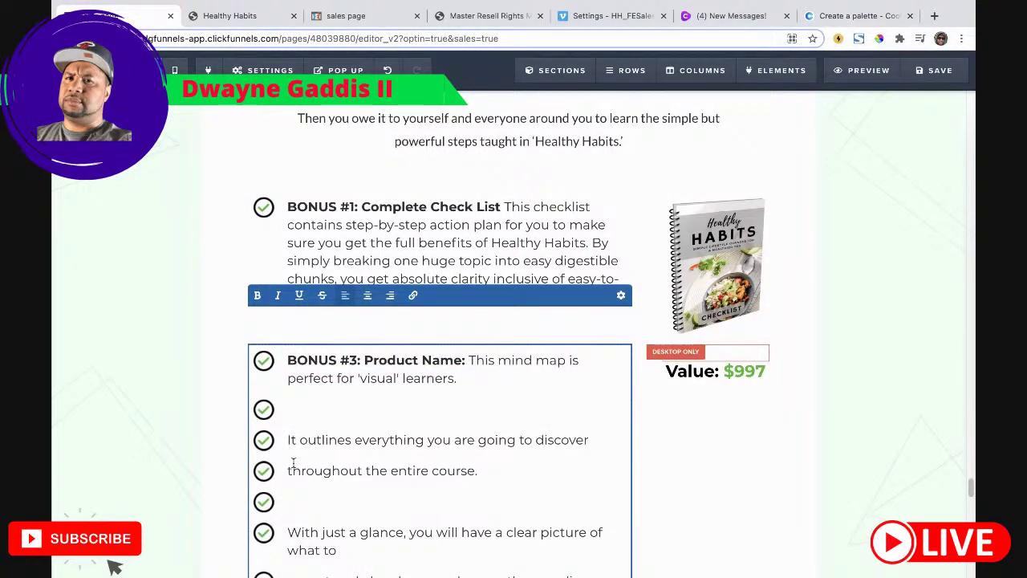
Step: Merge the pasted mind map description's separate bullets into the single BONUS #3 bullet
key("BackSpace")
key("BackSpace")
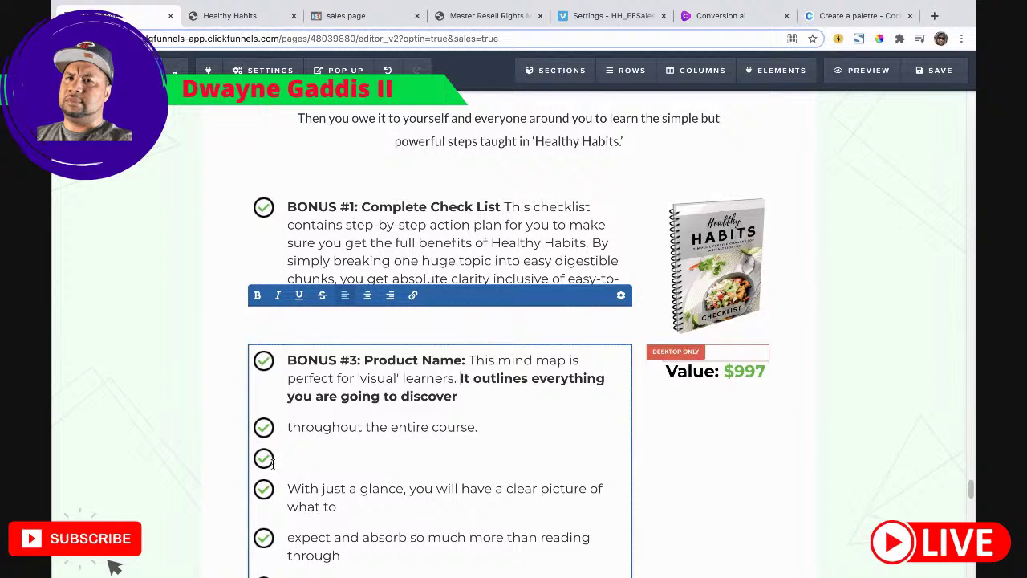
left_click(286, 430)
key("BackSpace")
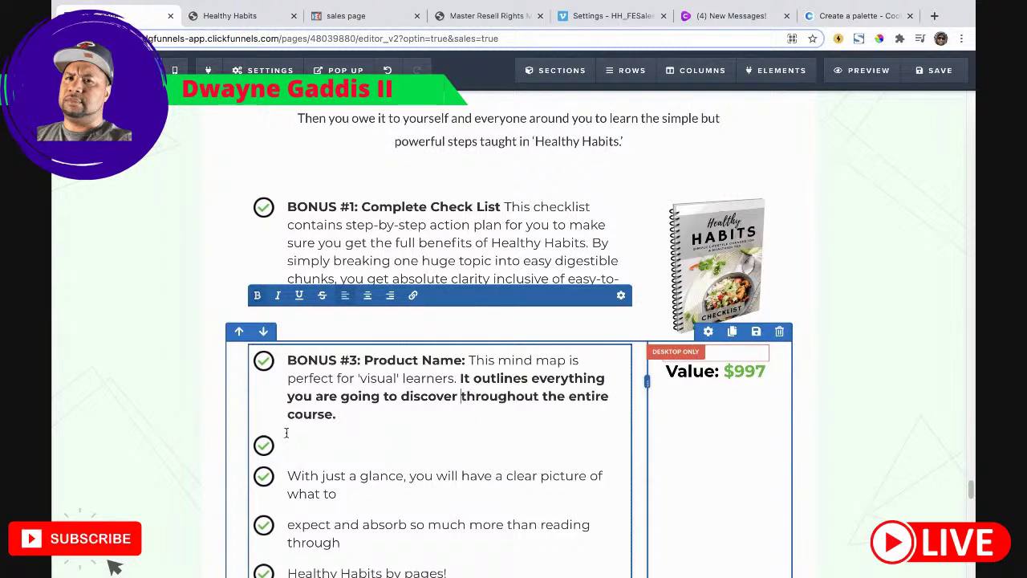
left_click(287, 475)
key("BackSpace")
key("BackSpace")
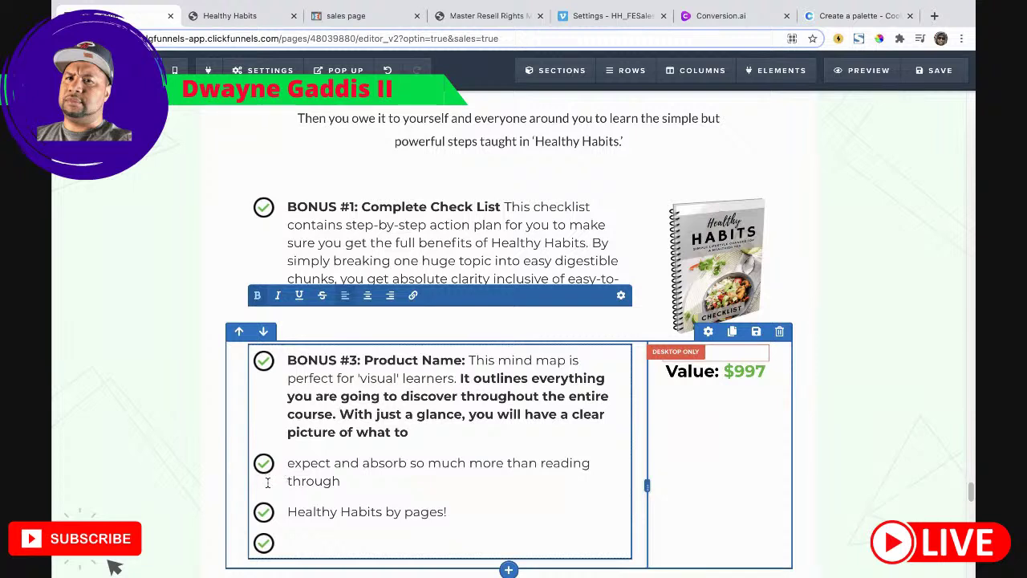
key("BackSpace")
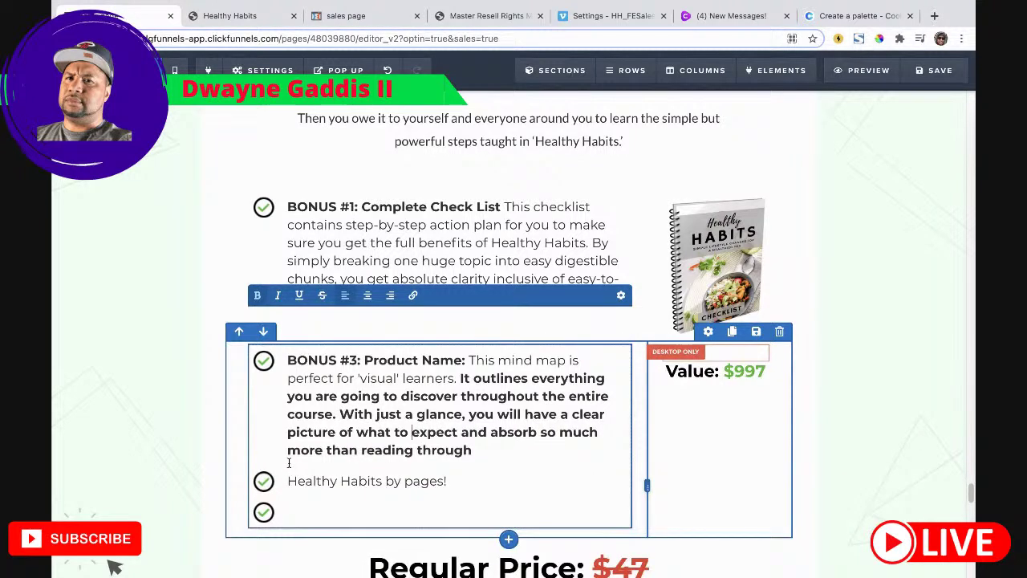
key("BackSpace")
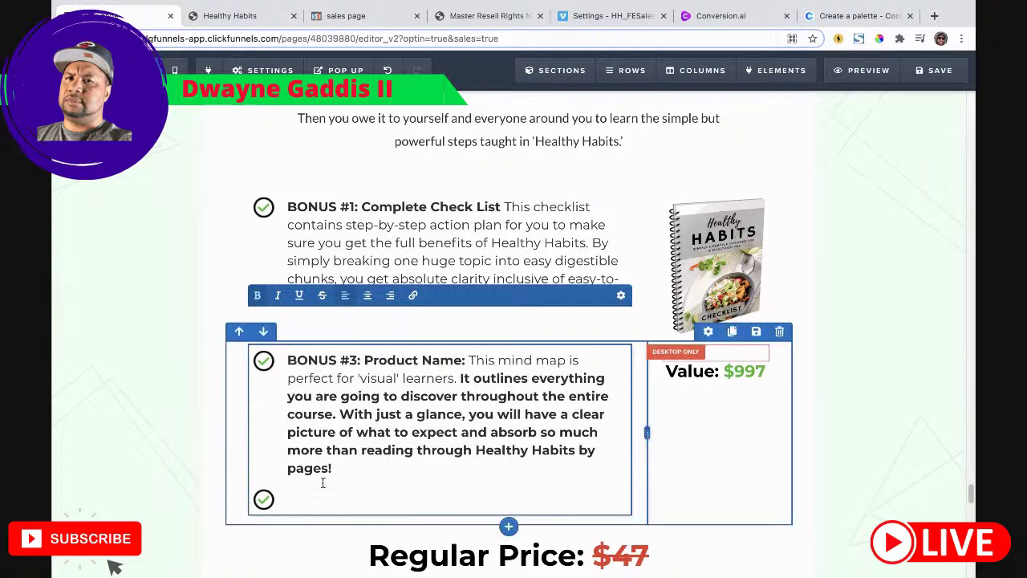
Step: Remove the bold formatting from BONUS #3's description, starting at "It outlines everything", and delete the empty bullet below it
left_click_drag(351, 470, 458, 378)
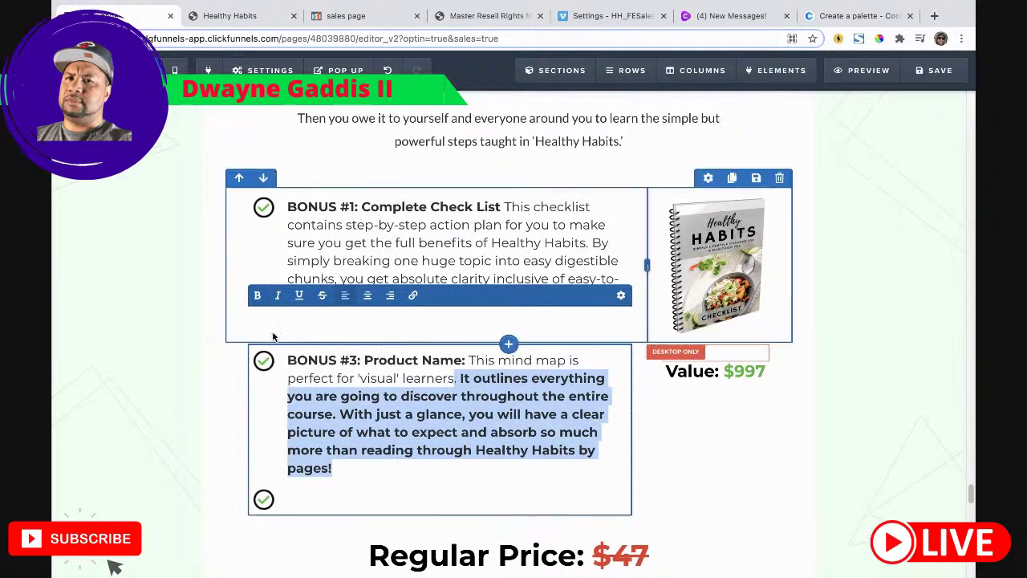
left_click(257, 295)
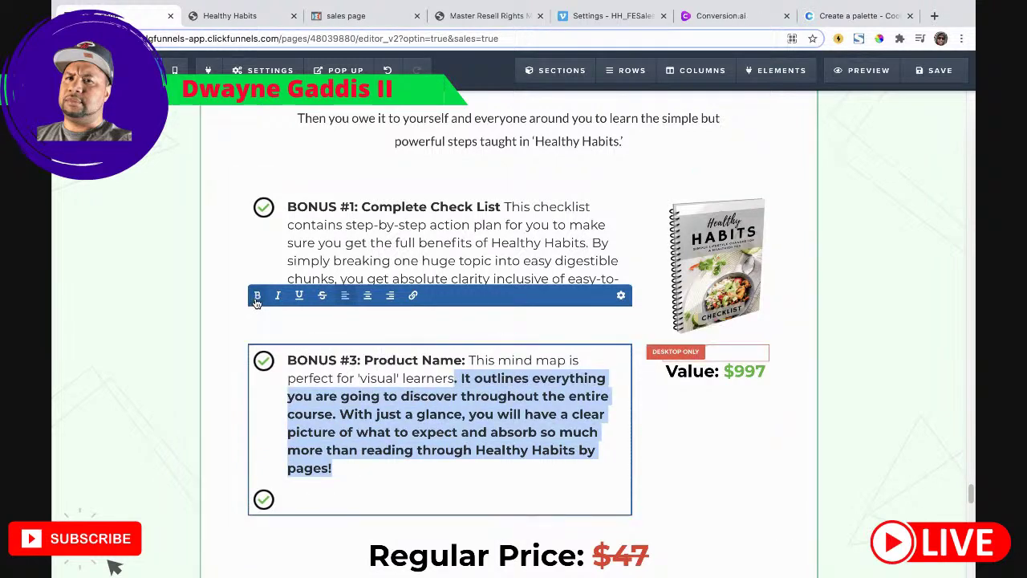
left_click(289, 494)
key("BackSpace")
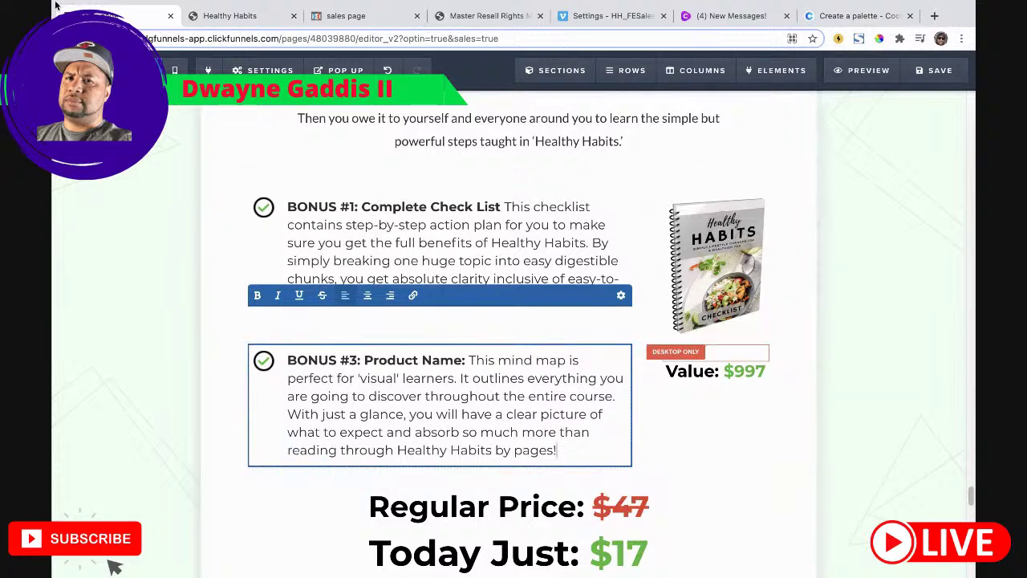
Step: Replace BONUS #3's "Product Name" with "Comprehensive Mind Map", the bonus title on the supplied page
left_click(237, 16)
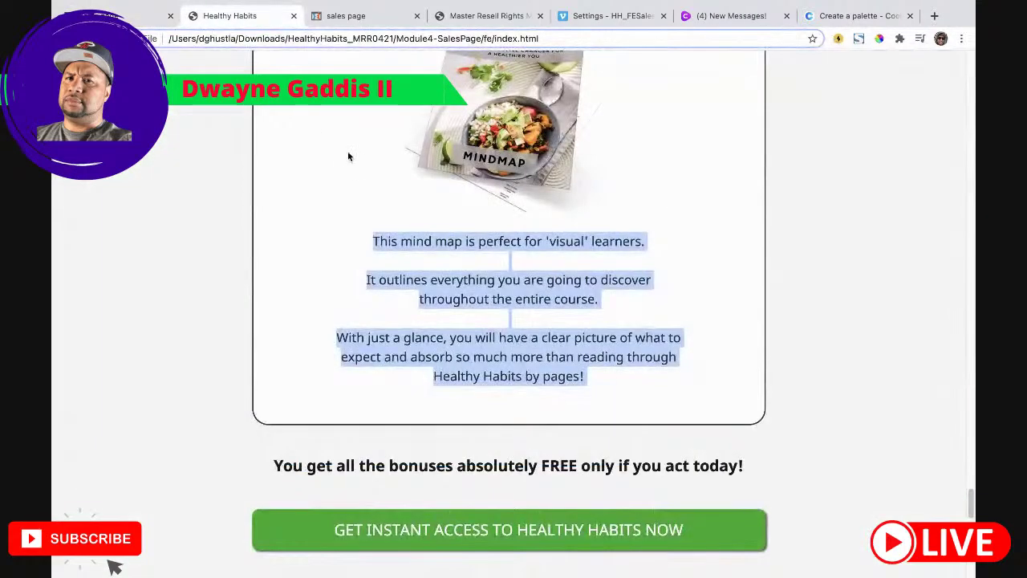
scroll(347, 156, "up", 3)
left_click_drag(673, 236, 383, 227)
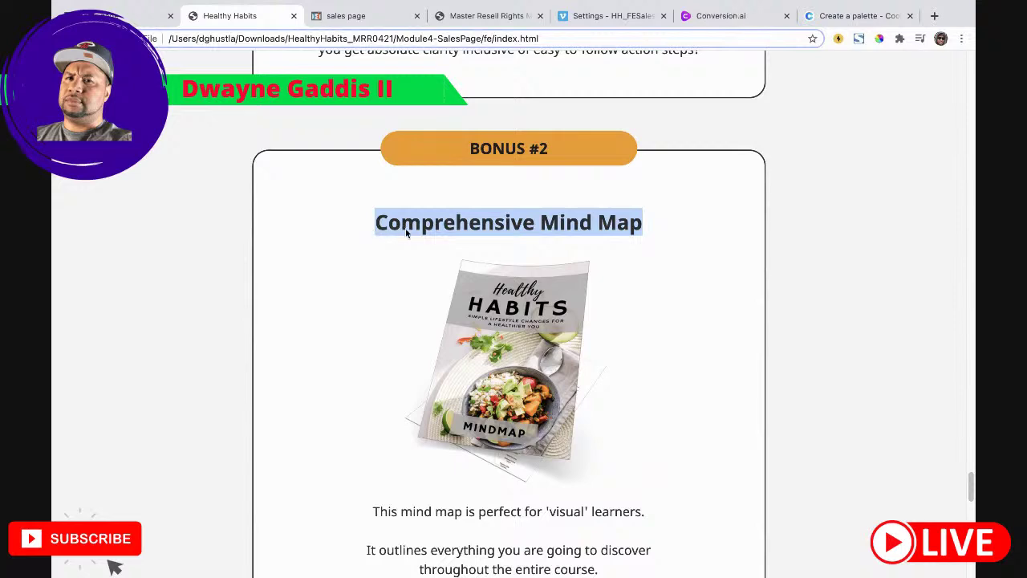
left_click(152, 16)
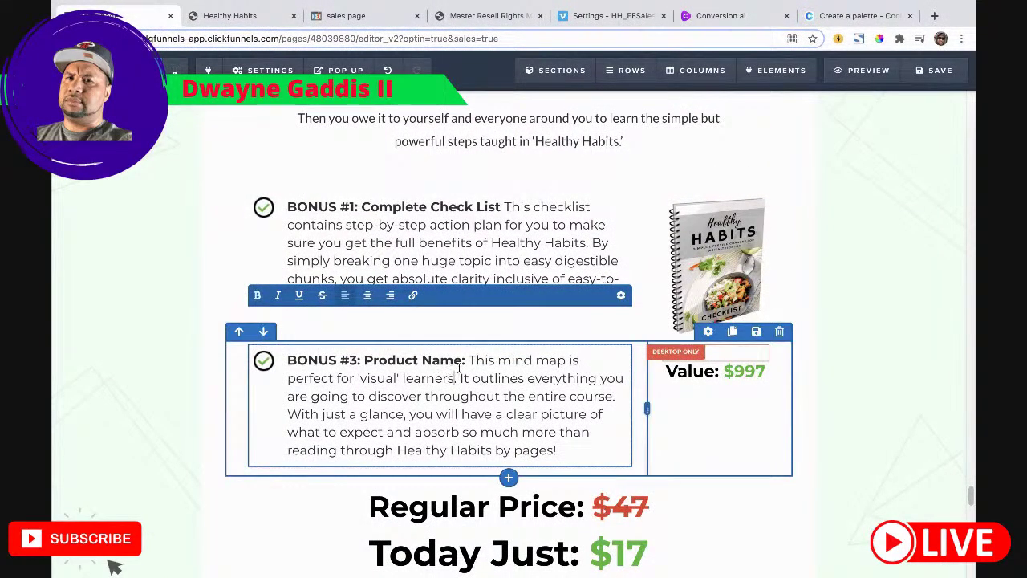
mouse_move(466, 363)
left_mouse_down()
mouse_move(392, 358)
mouse_move(448, 363)
left_mouse_up()
left_click(372, 359)
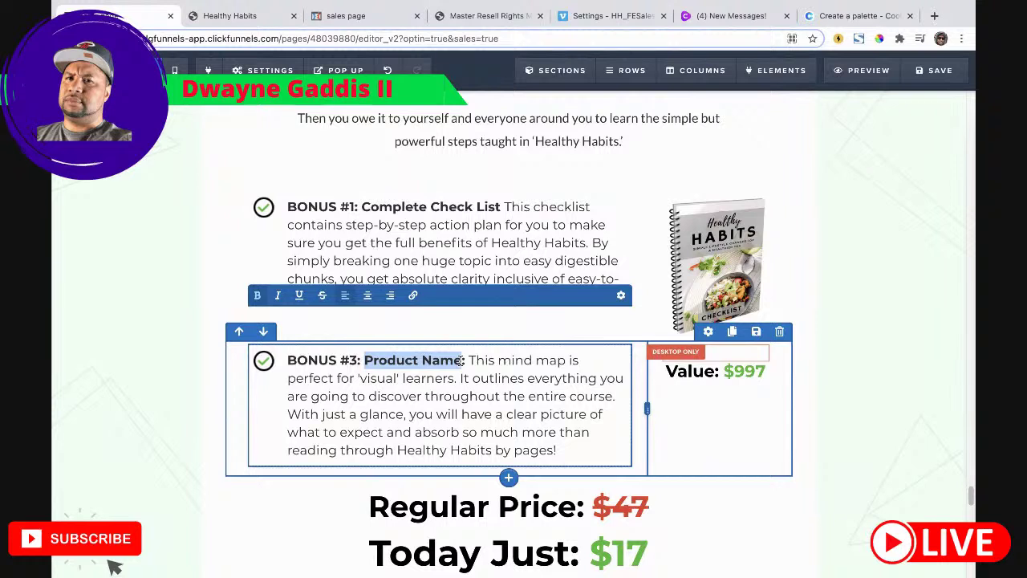
type("Comprehensive Mind Map")
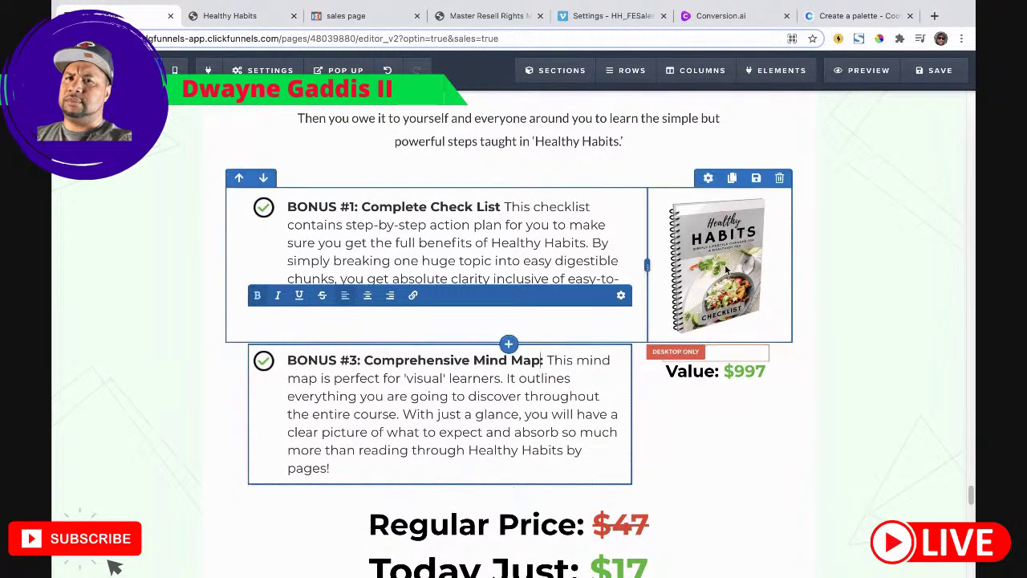
left_click(884, 248)
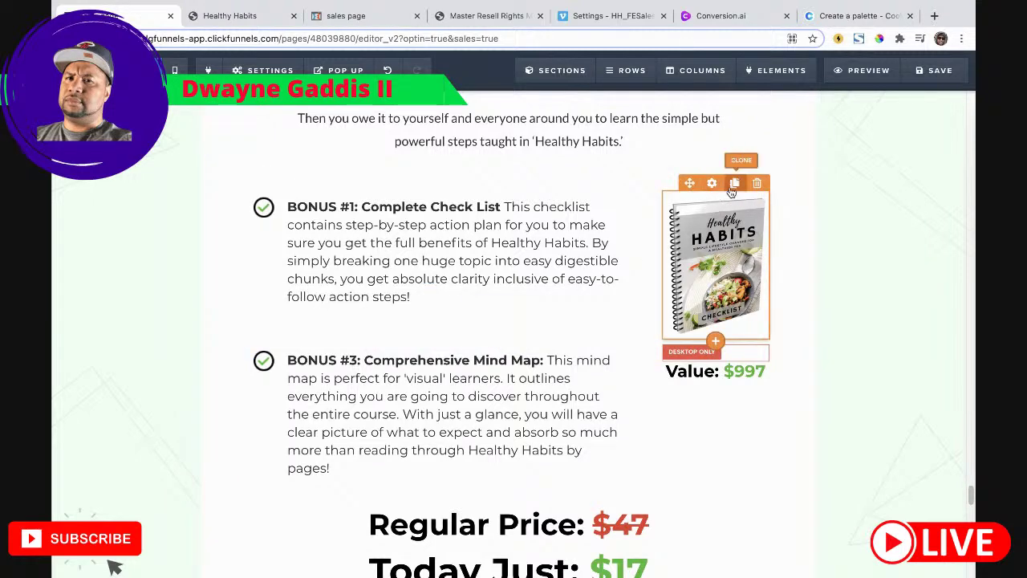
Step: Place a clone of the checklist cover image below BONUS #3's value line and open the image library for it
left_click(731, 186)
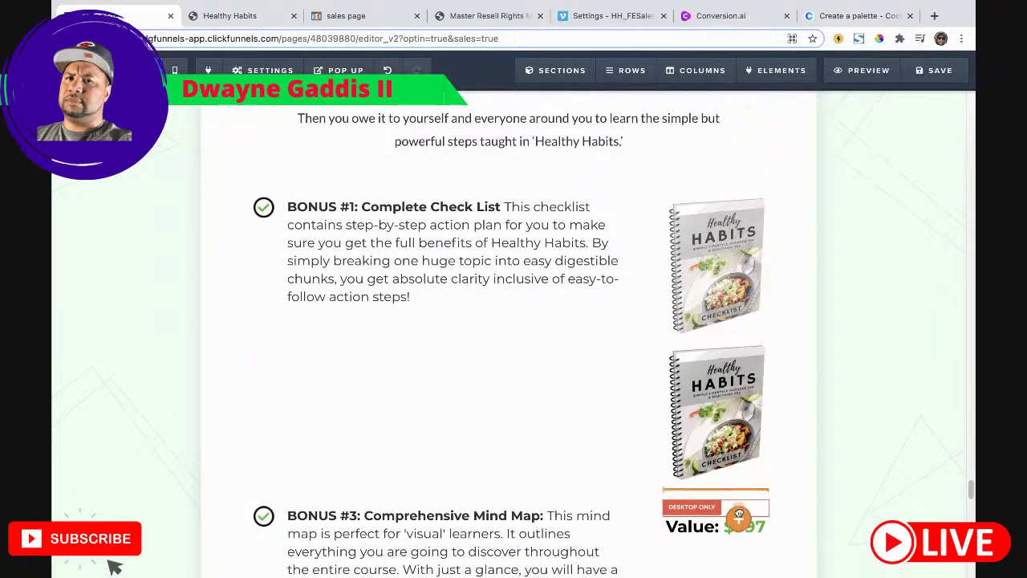
scroll(716, 361, "down", 3)
left_click_drag(716, 452, 721, 407)
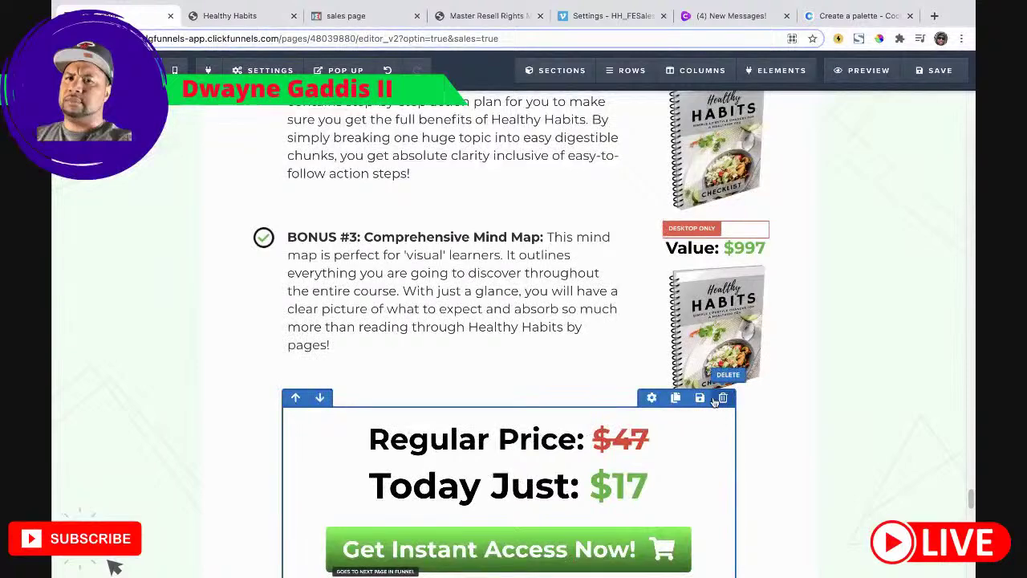
left_click(743, 325)
left_click(942, 211)
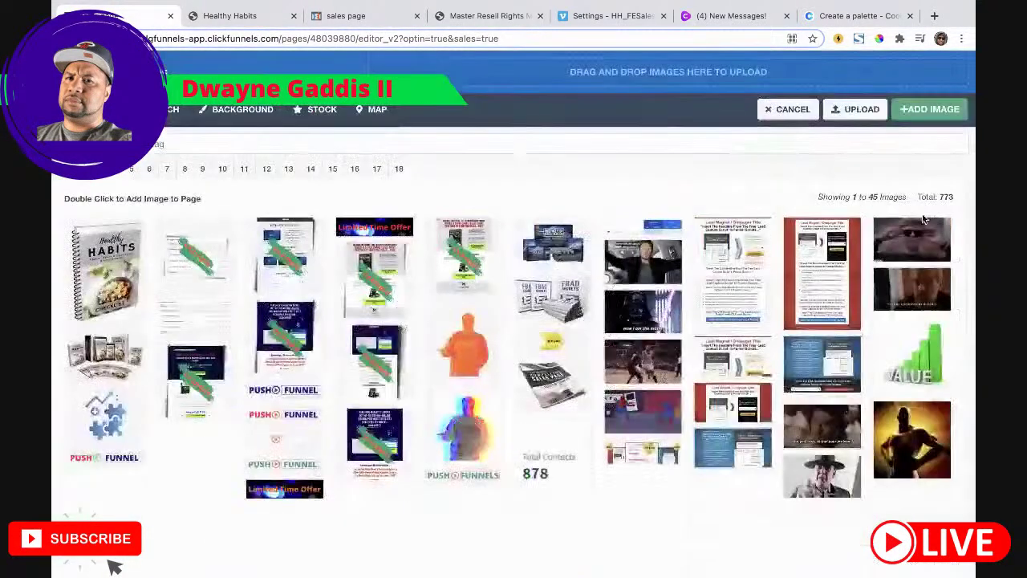
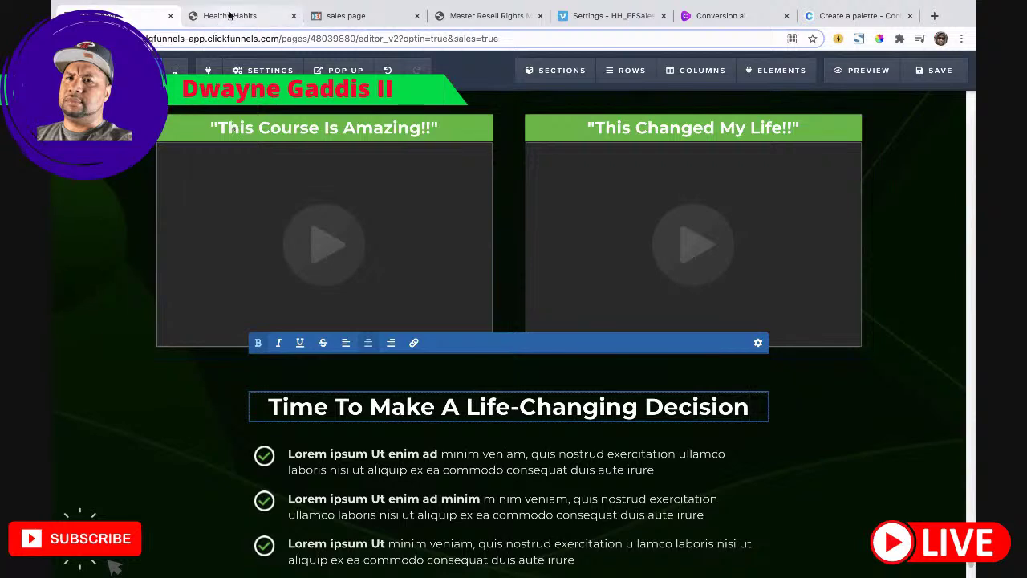
Step: Move the introduction's Healthy Habits description paragraph below the "Time To Make A Life-Changing Decision" heading and open its settings
scroll(437, 281, "down", 5)
scroll(483, 259, "down", 2)
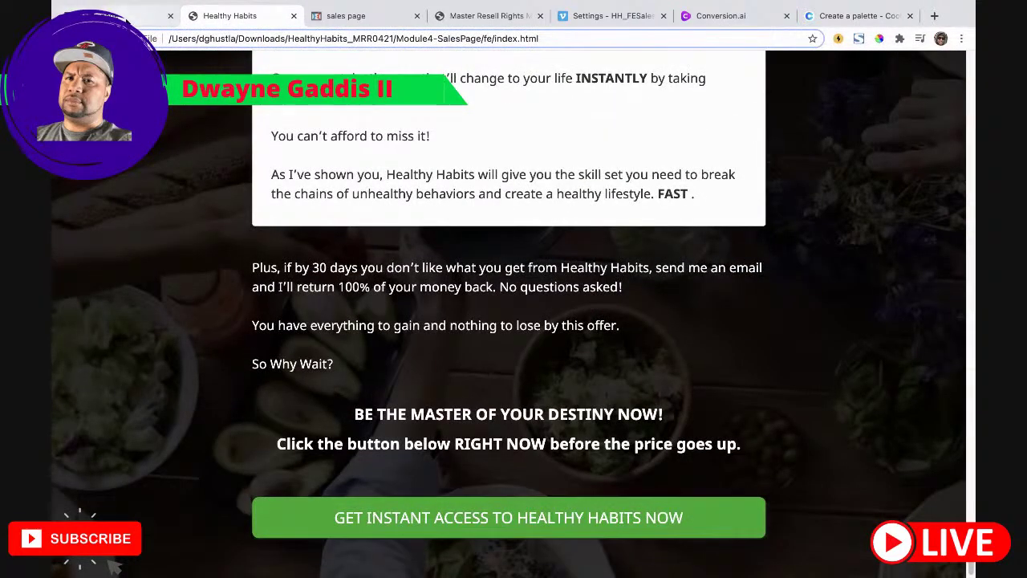
key("ctrl+shift+Tab")
scroll(484, 318, "up", 10)
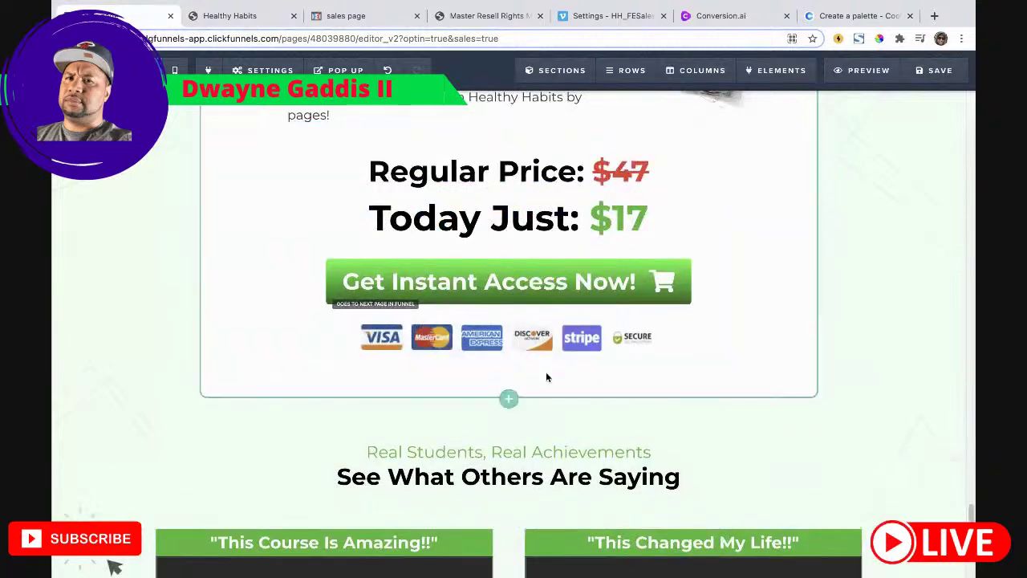
scroll(578, 398, "up", 10)
scroll(594, 385, "up", 5)
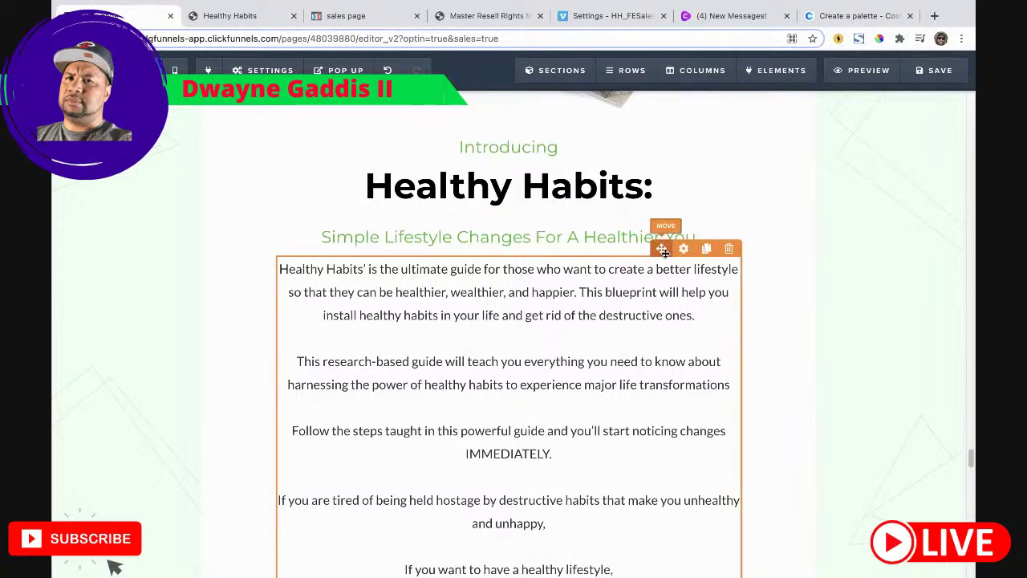
left_click_drag(663, 252, 663, 423)
mouse_move(588, 513)
left_mouse_down()
mouse_move(584, 572)
mouse_move(651, 574)
mouse_move(612, 564)
mouse_move(661, 562)
mouse_move(633, 563)
mouse_move(656, 575)
mouse_move(523, 370)
left_mouse_up()
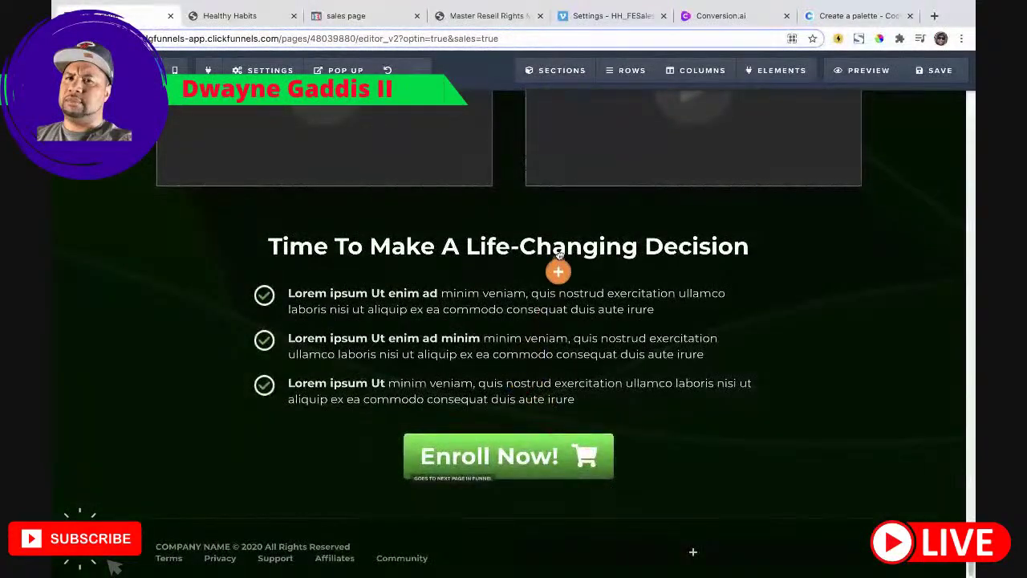
left_click_drag(492, 275, 429, 277)
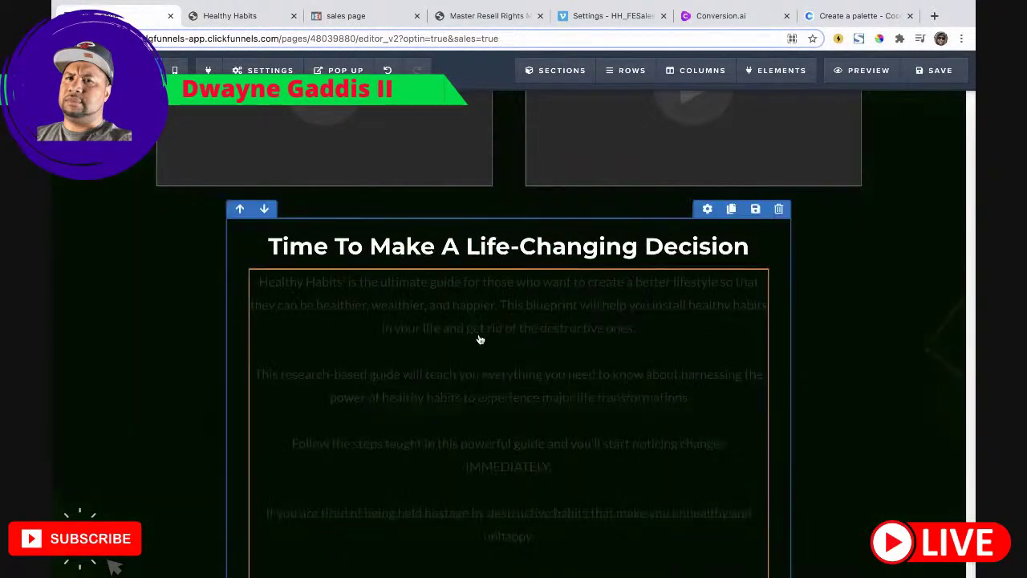
left_click(713, 271)
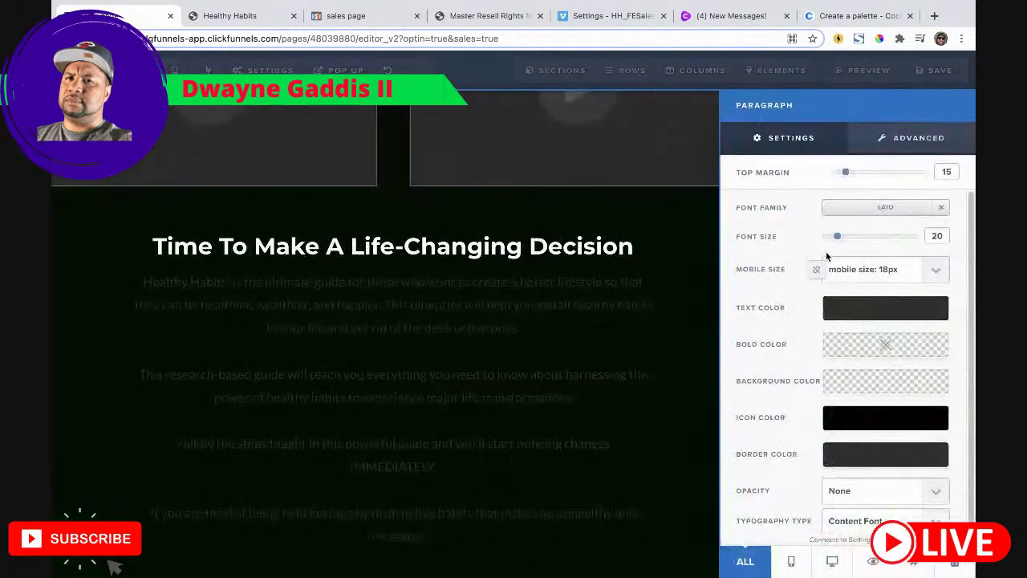
Step: Set the closing paragraph's text color to white (#ffffff), delete the placeholder checklist below it and save the page
left_click(896, 310)
left_click(825, 350)
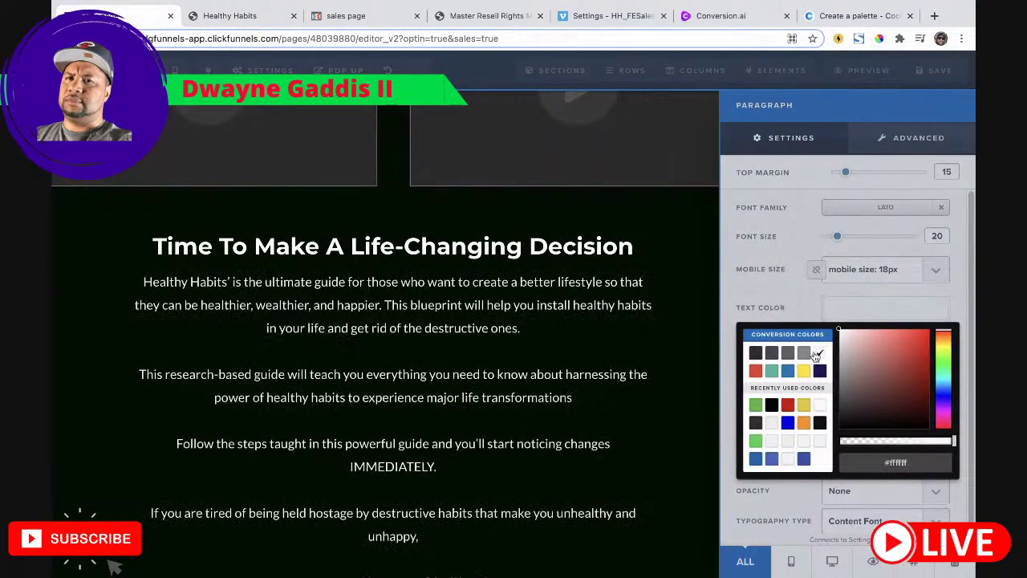
left_click(514, 374)
scroll(533, 389, "down", 5)
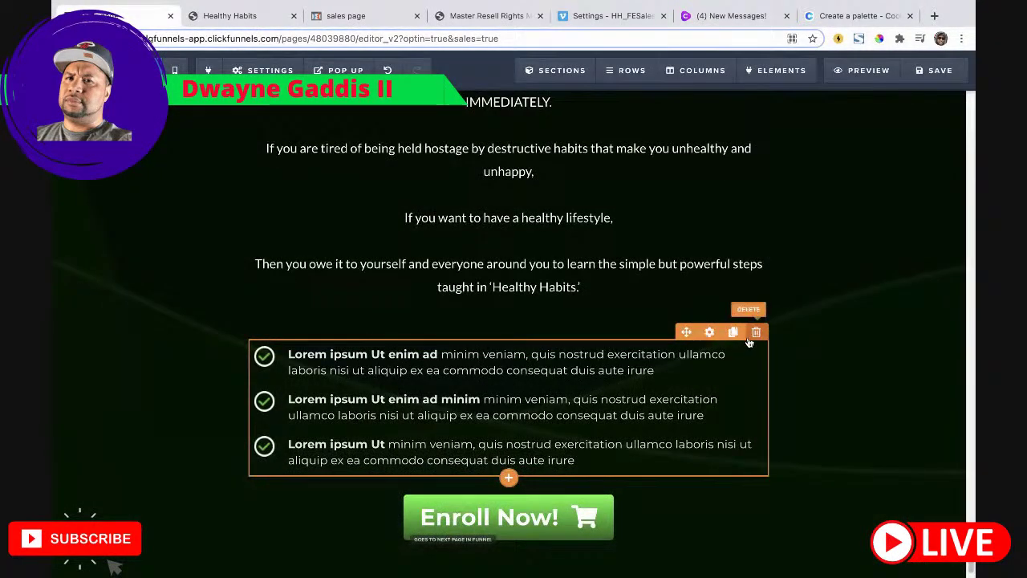
left_click(756, 332)
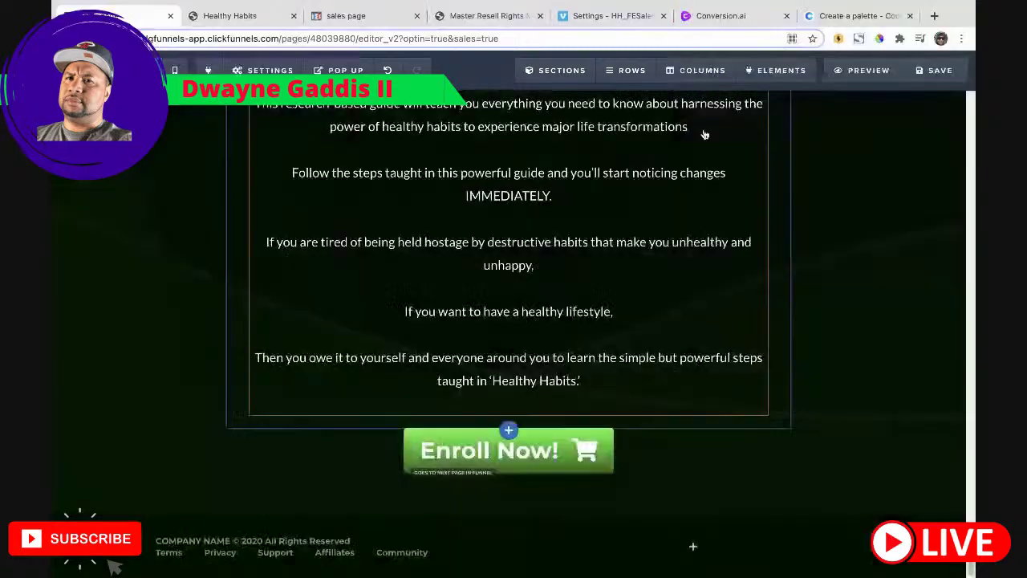
left_click(934, 70)
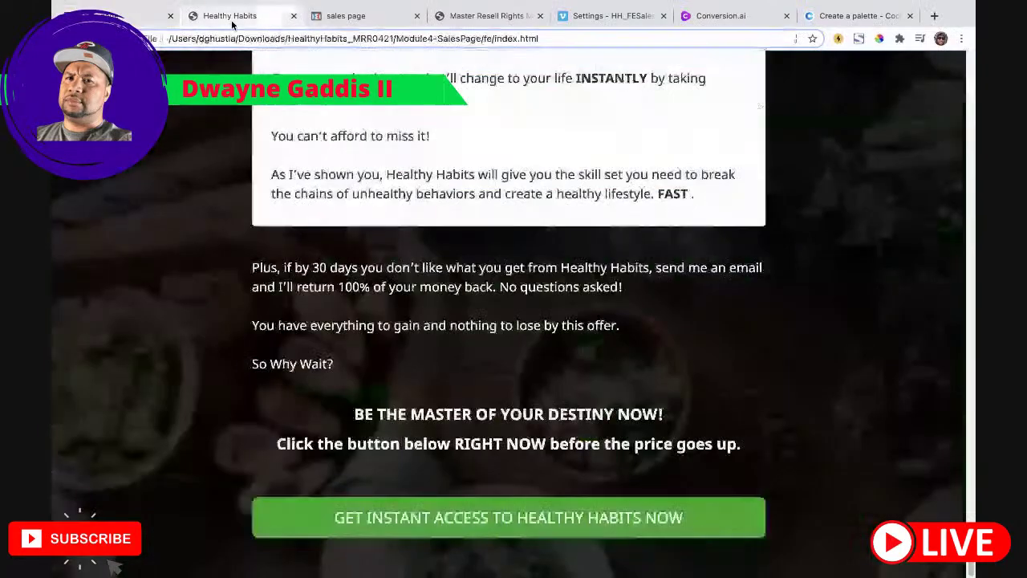
Step: Replace the closing paragraph with the supplied page's text from "Now that you know how Healthy Habits" through "FAST." and save the page
scroll(394, 183, "up", 4)
scroll(385, 194, "up", 4)
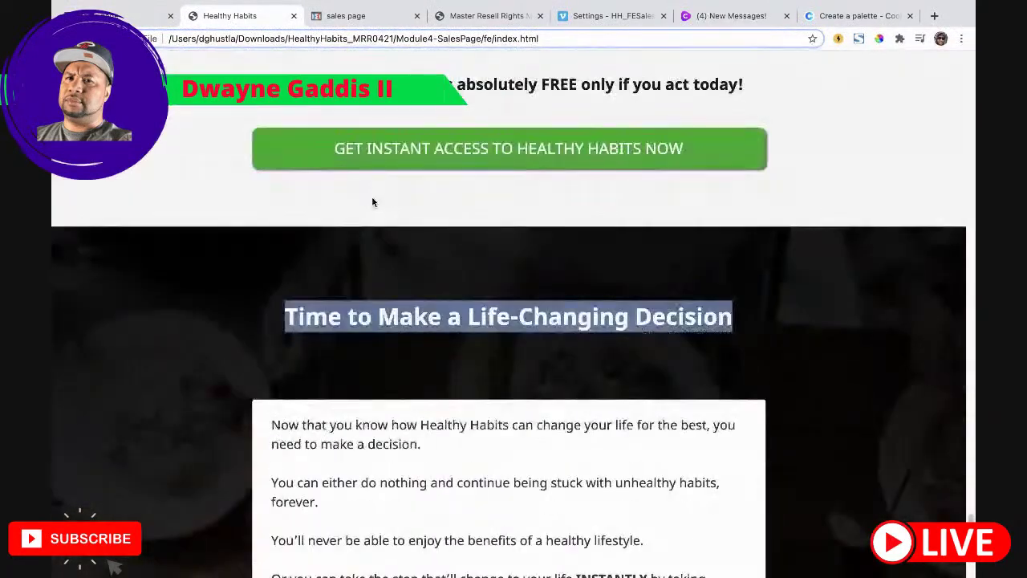
scroll(374, 201, "down", 3)
left_click(304, 183)
left_click_drag(271, 186, 704, 463)
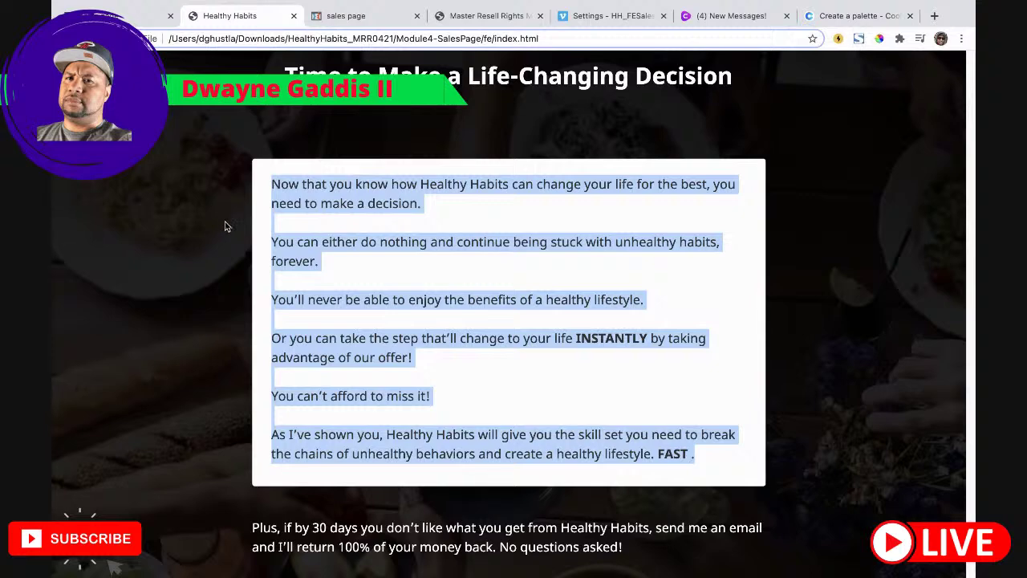
left_click(180, 204)
left_click(113, 16)
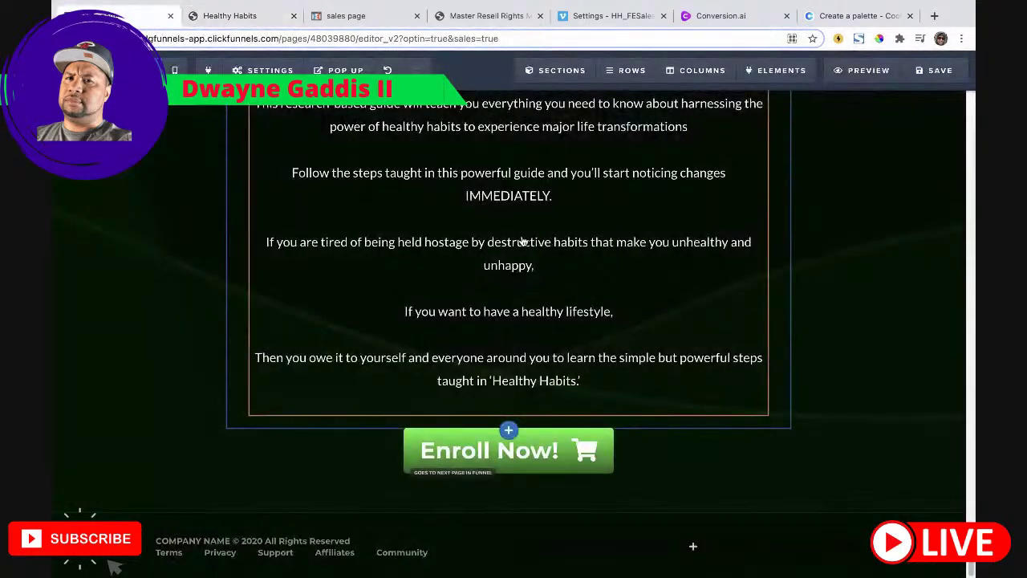
left_click(600, 499)
left_click_drag(596, 512, 257, 138)
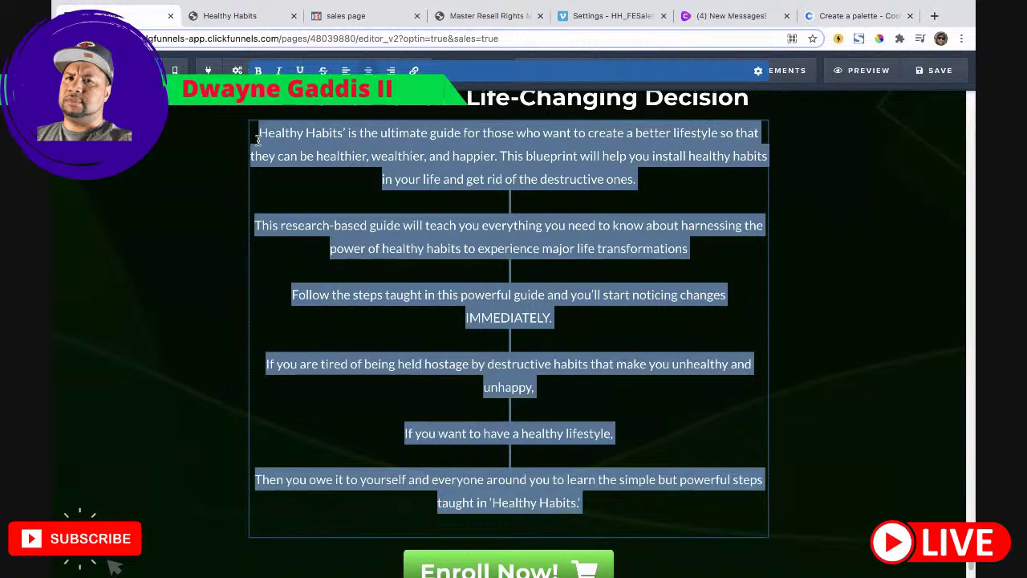
key("ctrl+v")
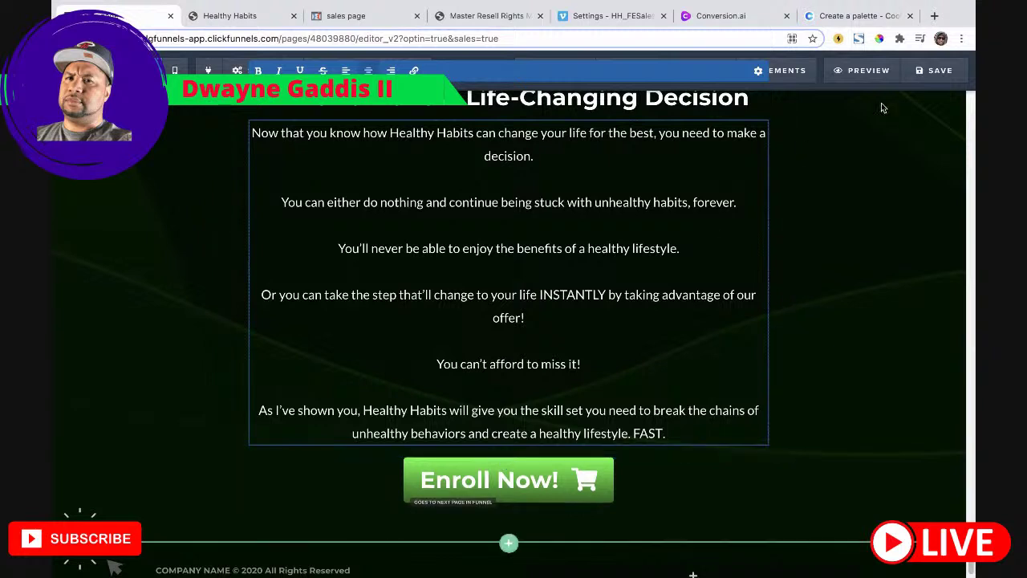
left_click(933, 71)
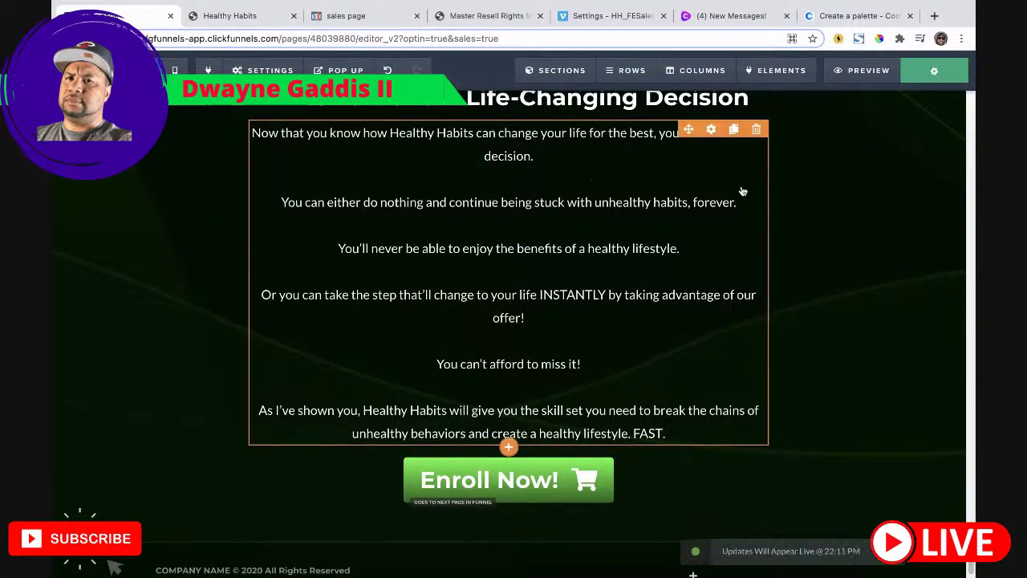
Step: Append the supplied page's text from "Plus, if by 30 days" through "before the price goes up." to the end of the closing paragraph
scroll(571, 247, "up", 1)
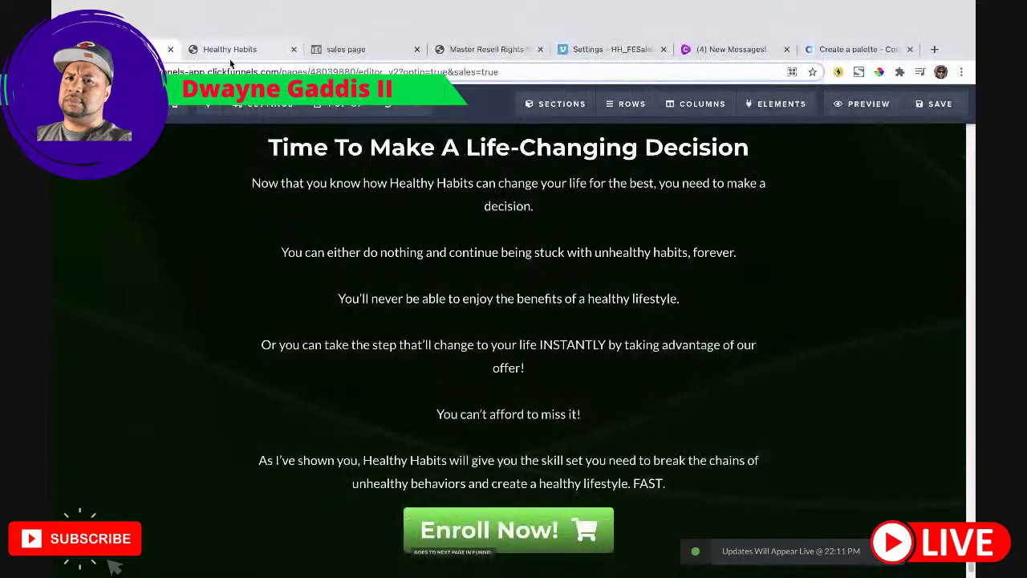
left_click(229, 15)
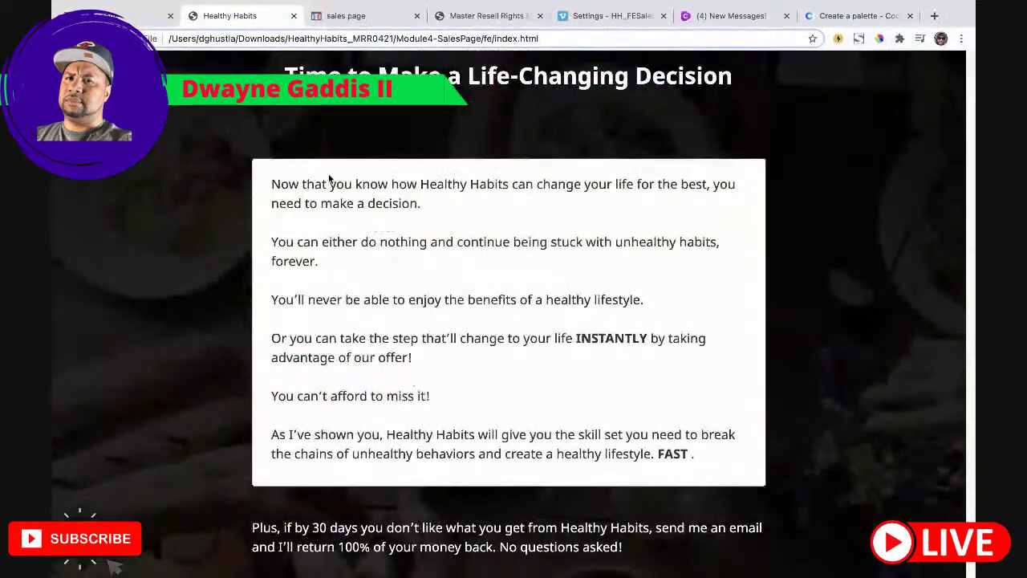
scroll(387, 227, "down", 4)
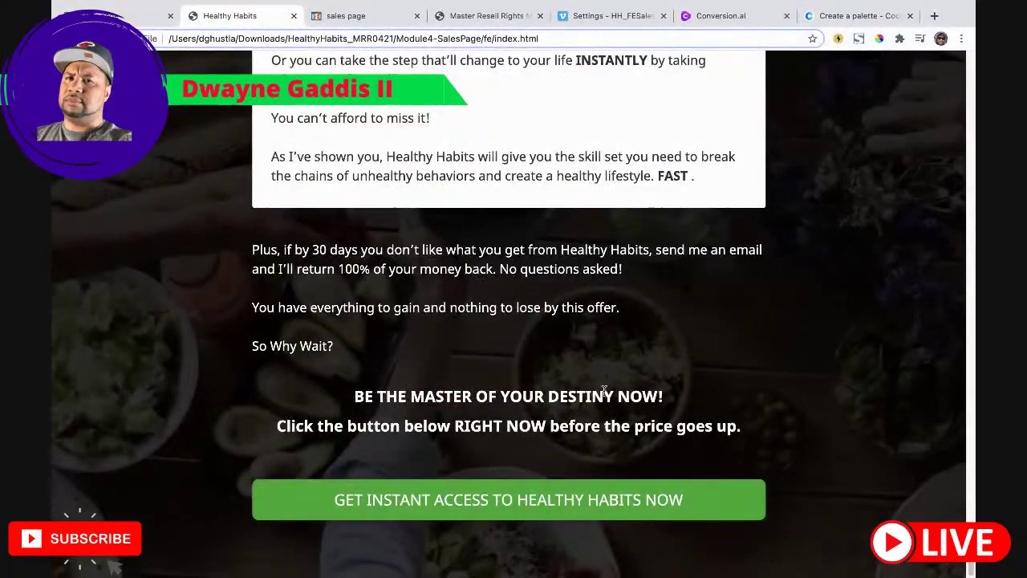
left_click_drag(769, 440, 251, 254)
key("super+c")
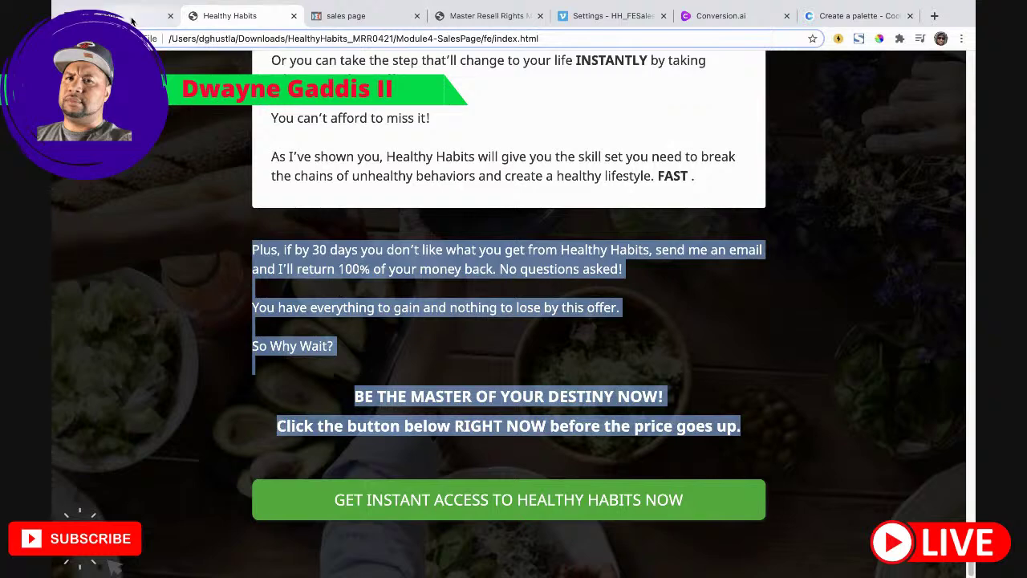
left_click(132, 16)
left_click(698, 446)
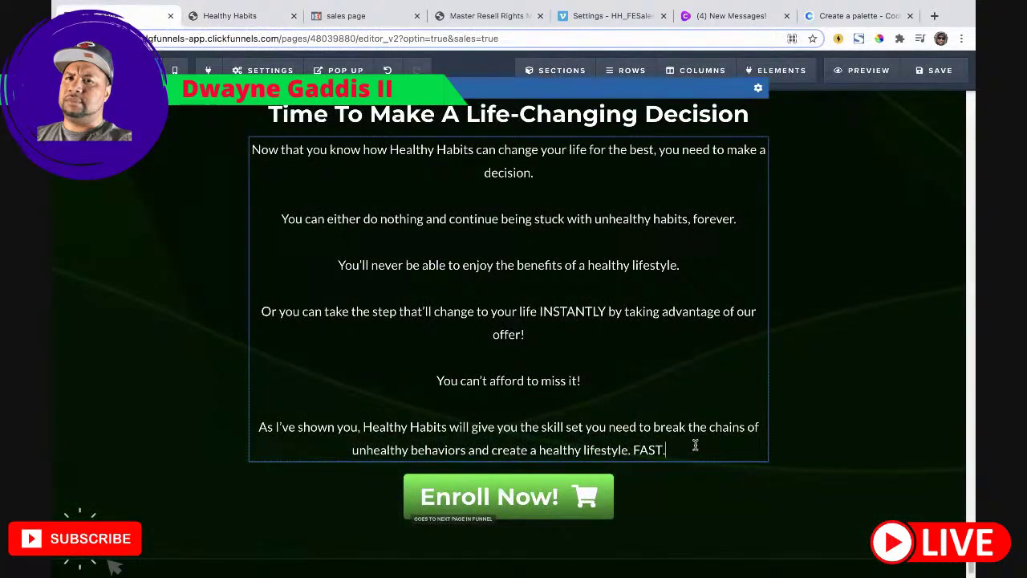
key("Return")
key("super+v")
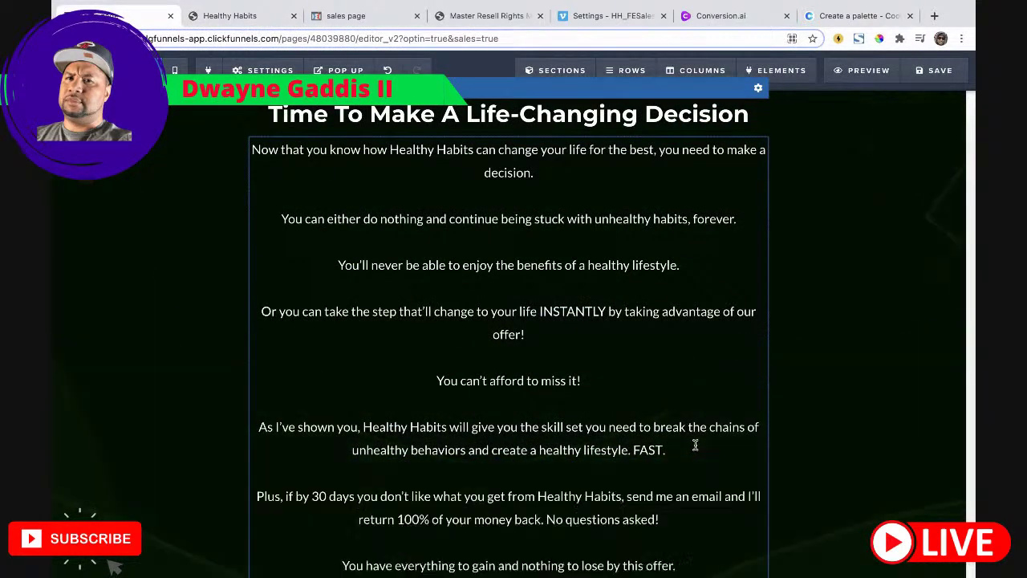
scroll(634, 406, "down", 2)
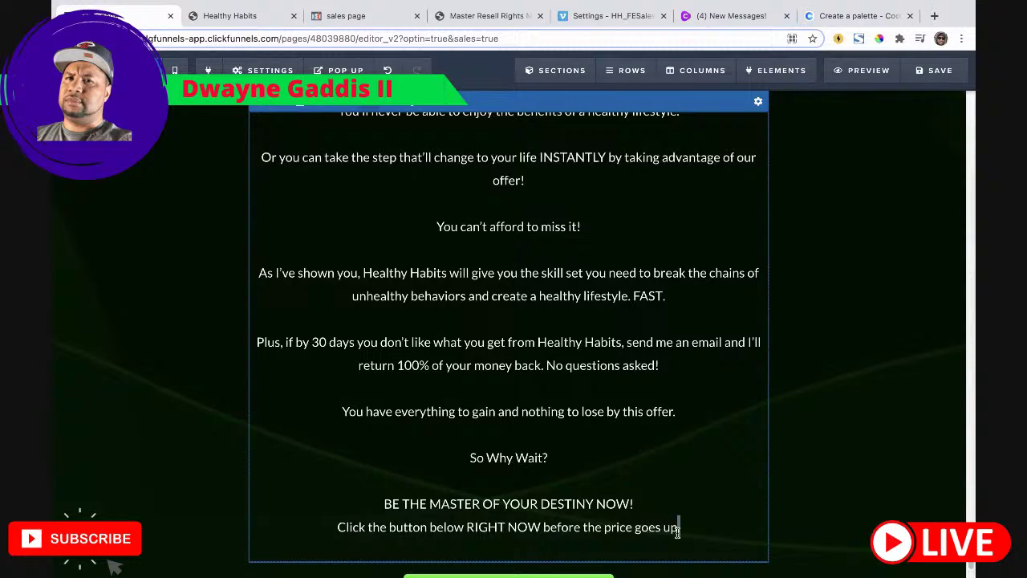
Step: Bold the two lines starting at "BE THE MASTER OF YOUR DESTINY NOW!", set the paragraph's bold color to white and save
left_click_drag(685, 536, 392, 485)
key("super+b")
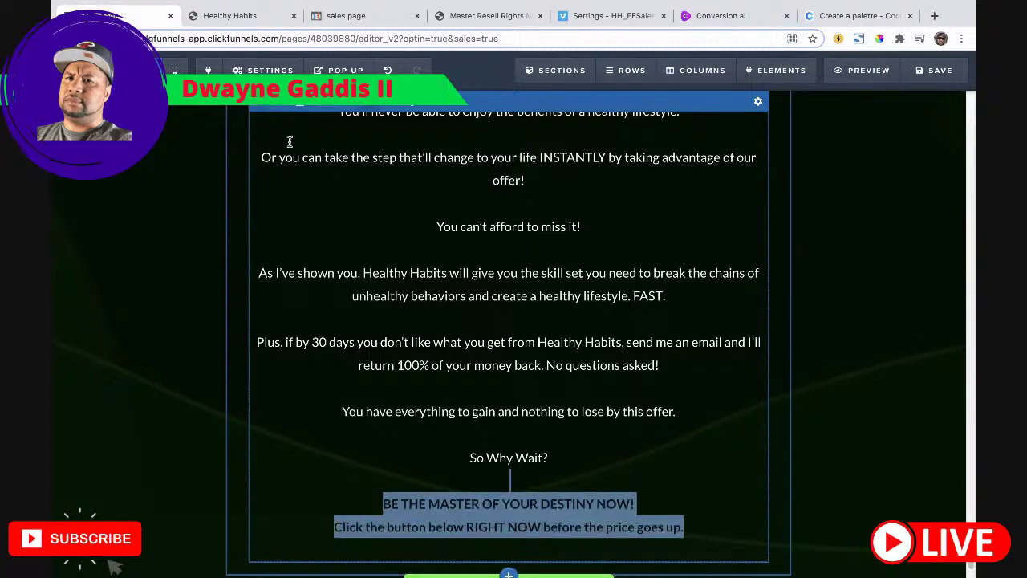
key("BackSpace")
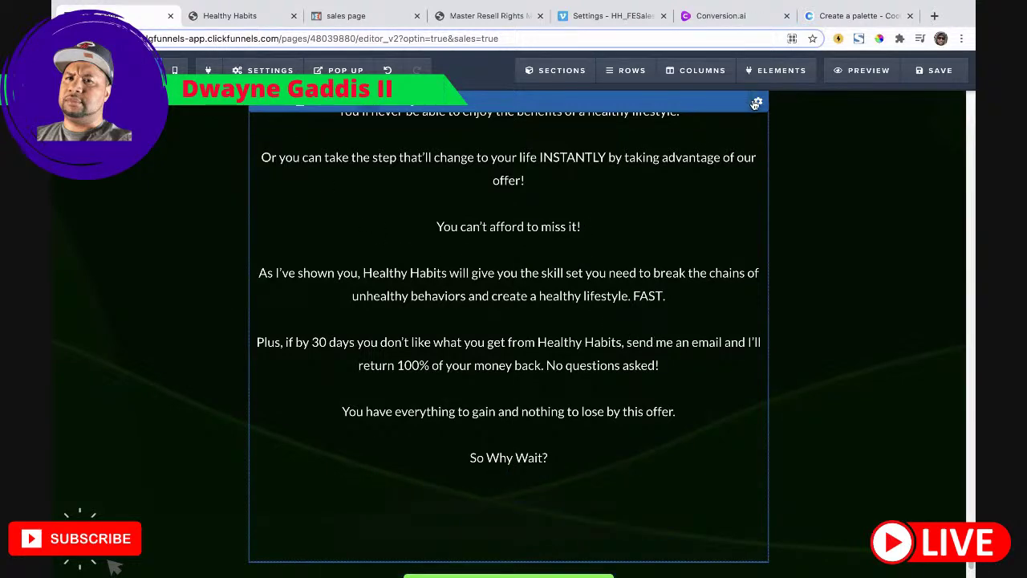
left_click(756, 104)
left_click(882, 391)
left_click(802, 336)
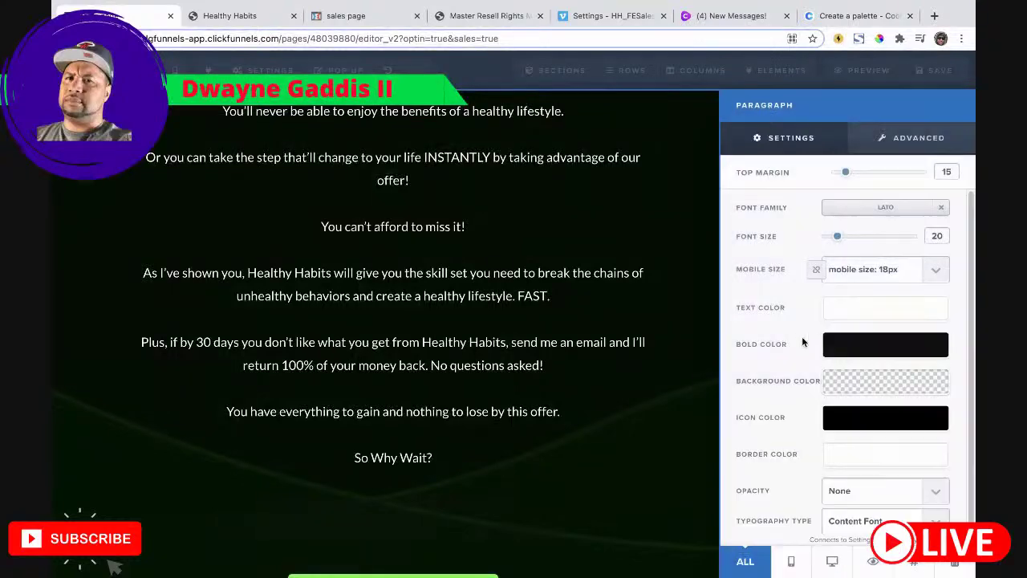
left_click(850, 353)
left_click(819, 389)
left_click(465, 299)
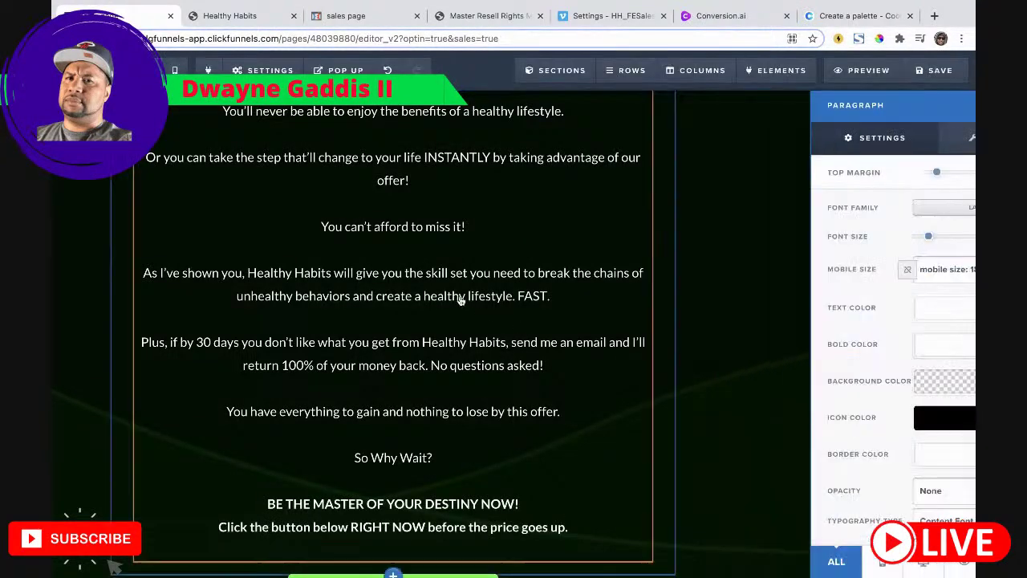
scroll(541, 325, "down", 2)
left_click(934, 70)
Step: Change the closing button's text to "Get Instant Access To Healthy Habits Now!", following the supplied page's button, and save the page
left_click(225, 16)
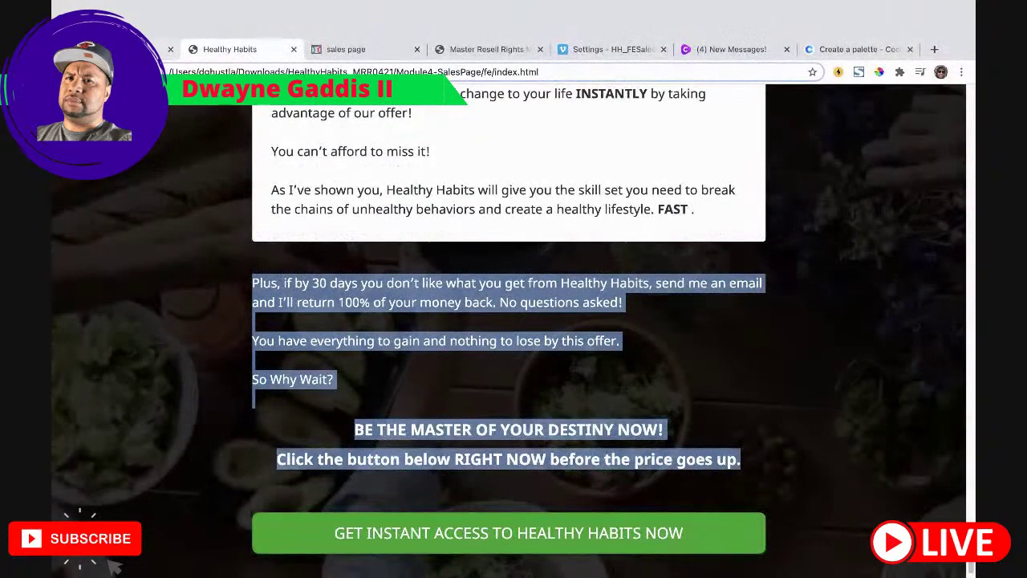
left_click(80, 6)
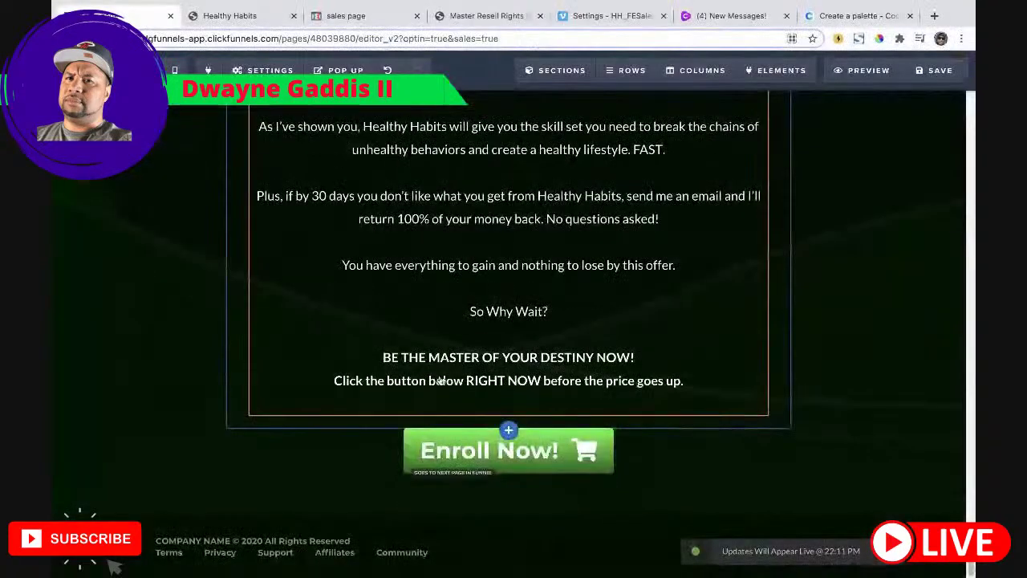
left_click(529, 450)
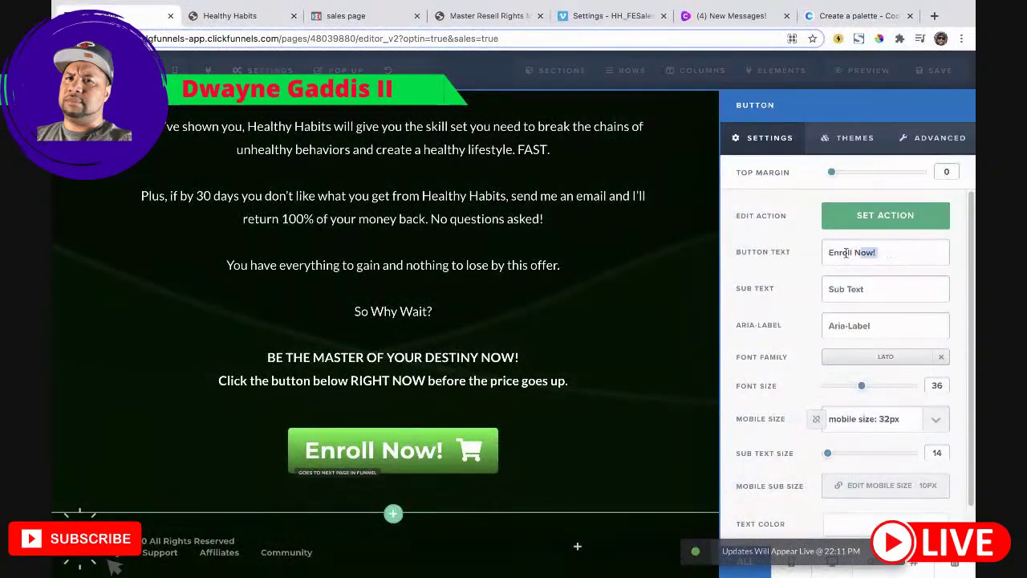
left_click_drag(846, 253, 810, 257)
type("Get Ins")
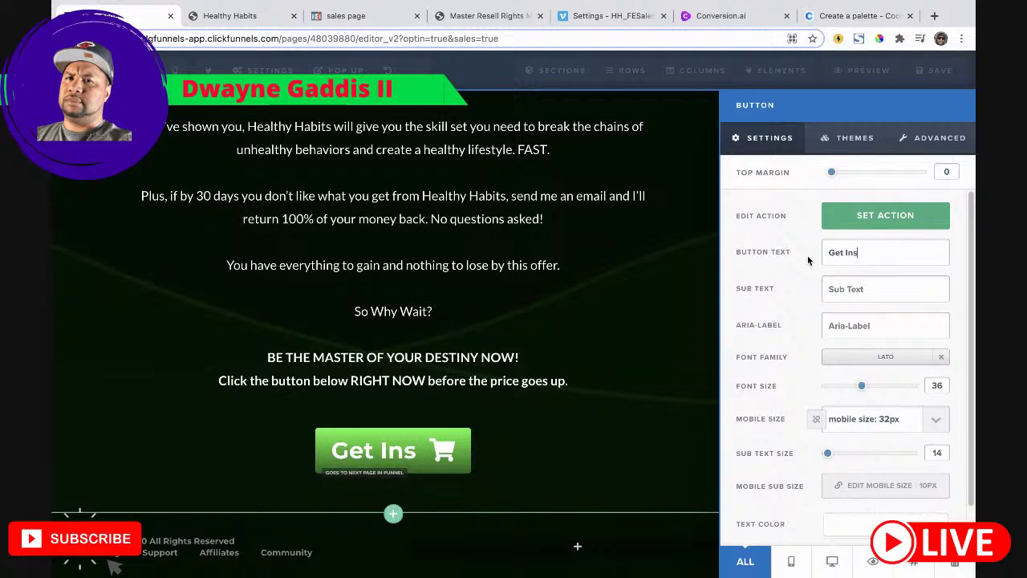
type("tant Accesm")
key("BackSpace")
type("s To")
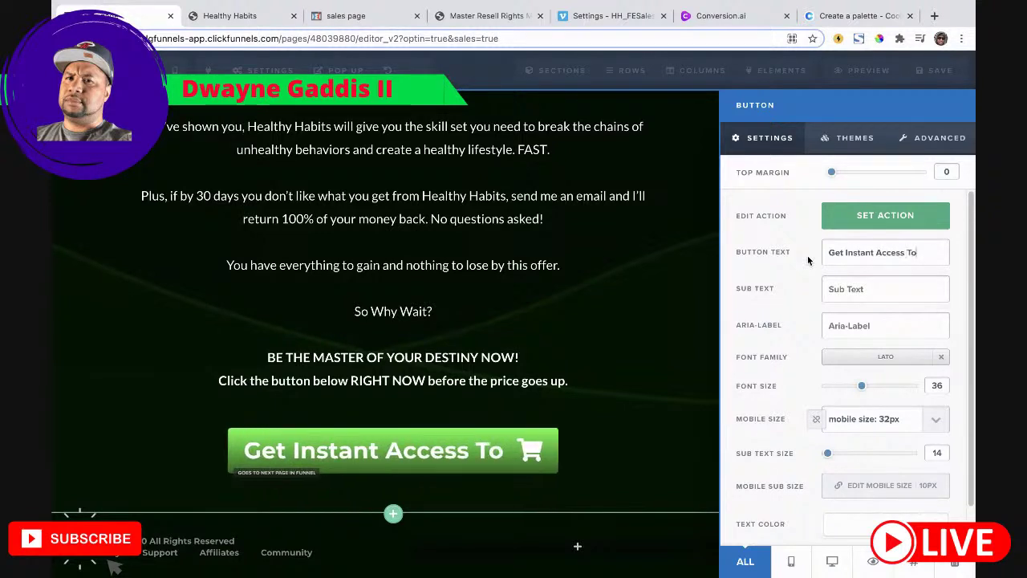
type(" Healthy")
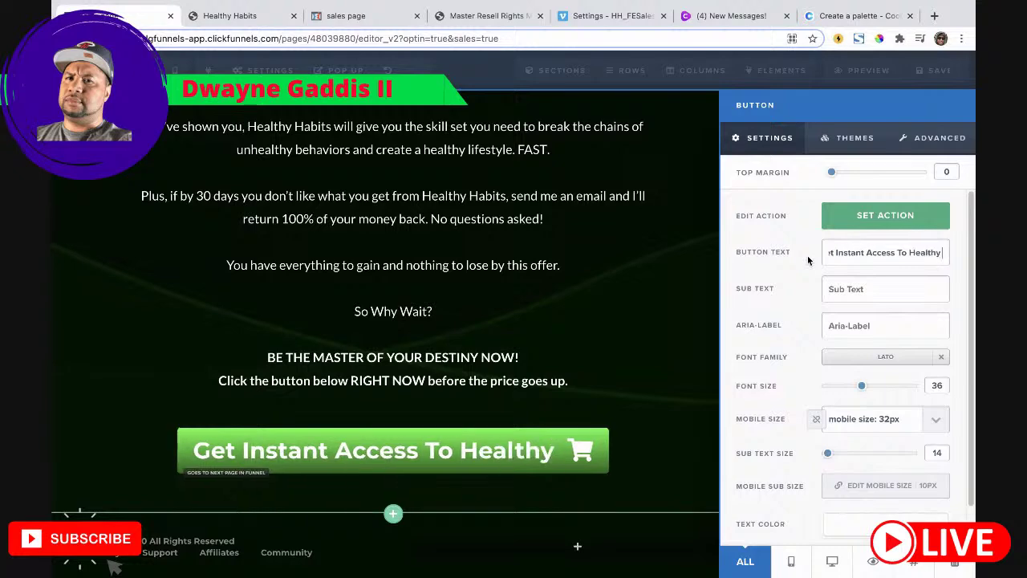
type(" Habits Now!")
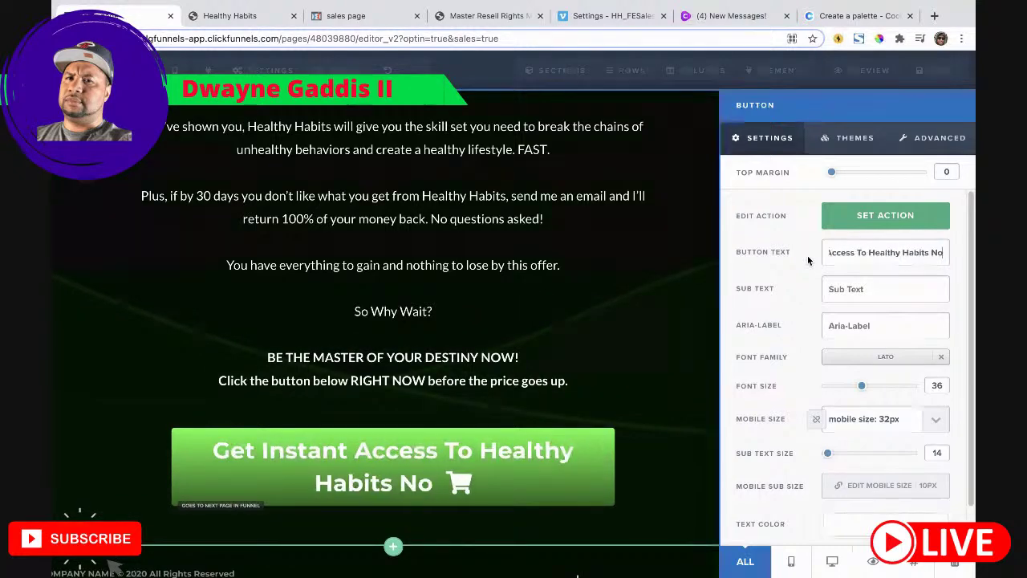
left_click(294, 210)
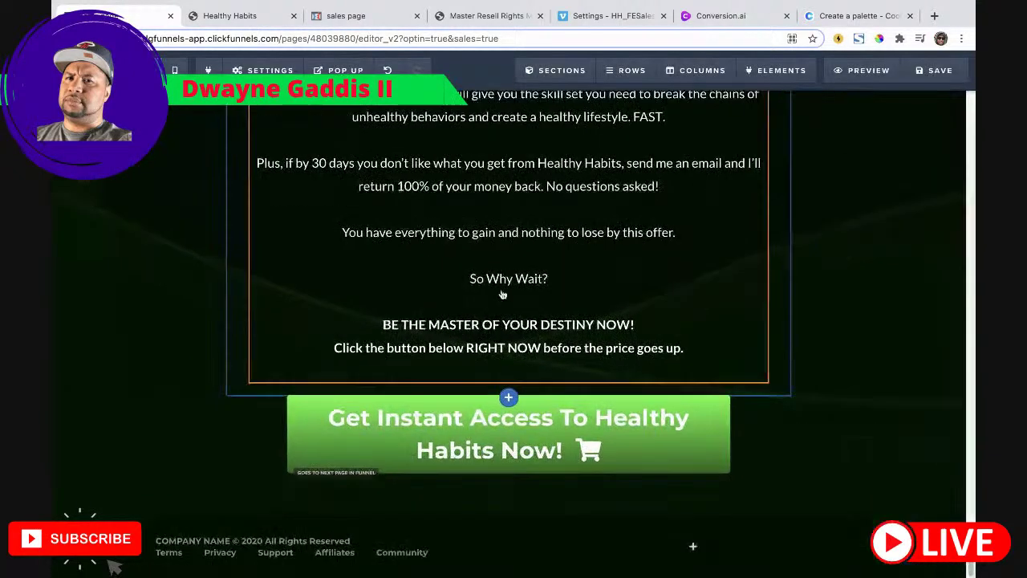
left_click(935, 77)
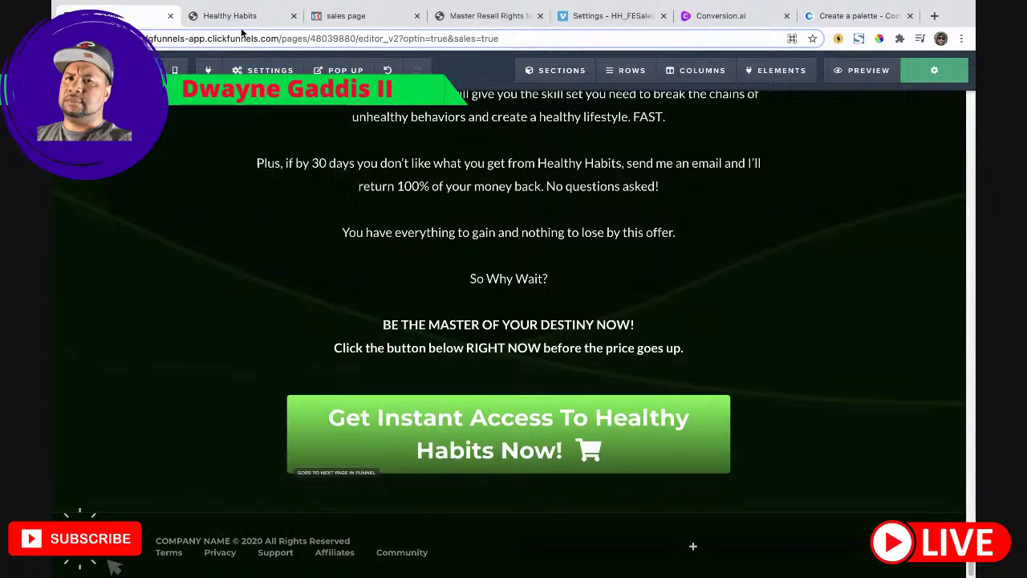
Step: Check the end of the supplied page for any remaining copy and save the sales page again
left_click(237, 16)
scroll(837, 363, "up", 1)
scroll(838, 364, "down", 1)
key("ctrl+shift+Tab")
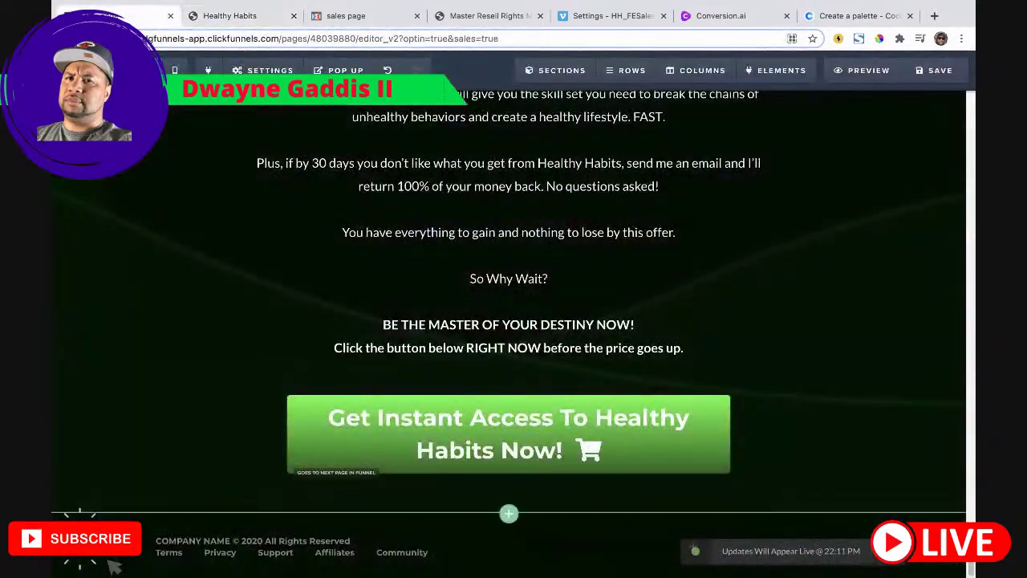
left_click(953, 78)
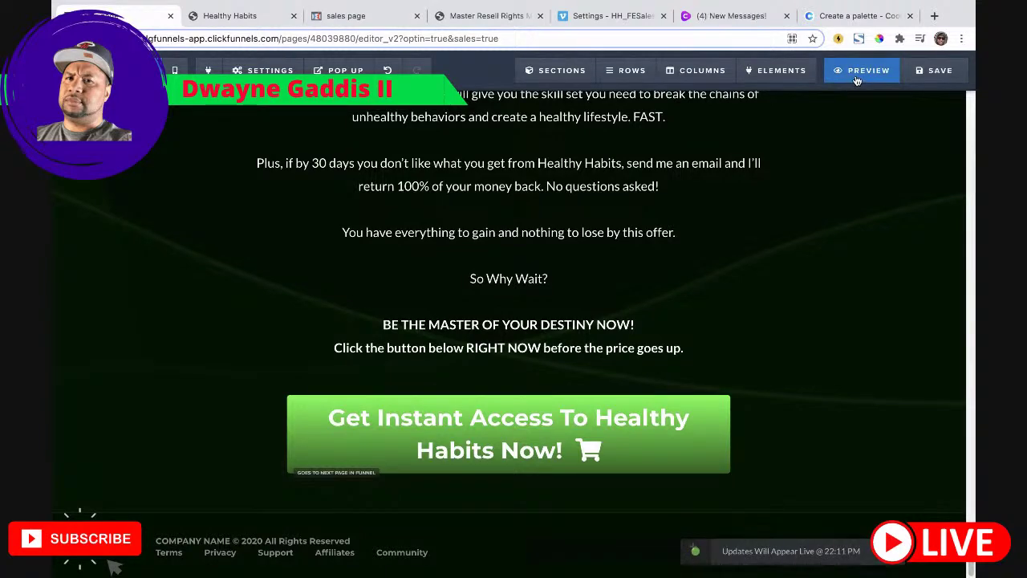
Step: Preview the sales page and play its headline video to check the introduction section
left_click(857, 79)
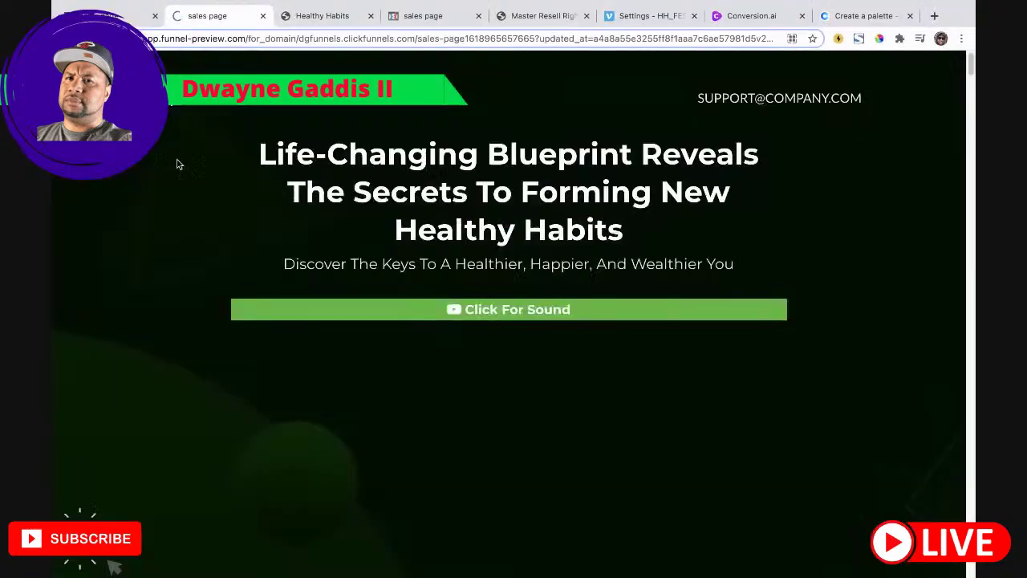
scroll(601, 325, "down", 1)
scroll(601, 324, "down", 4)
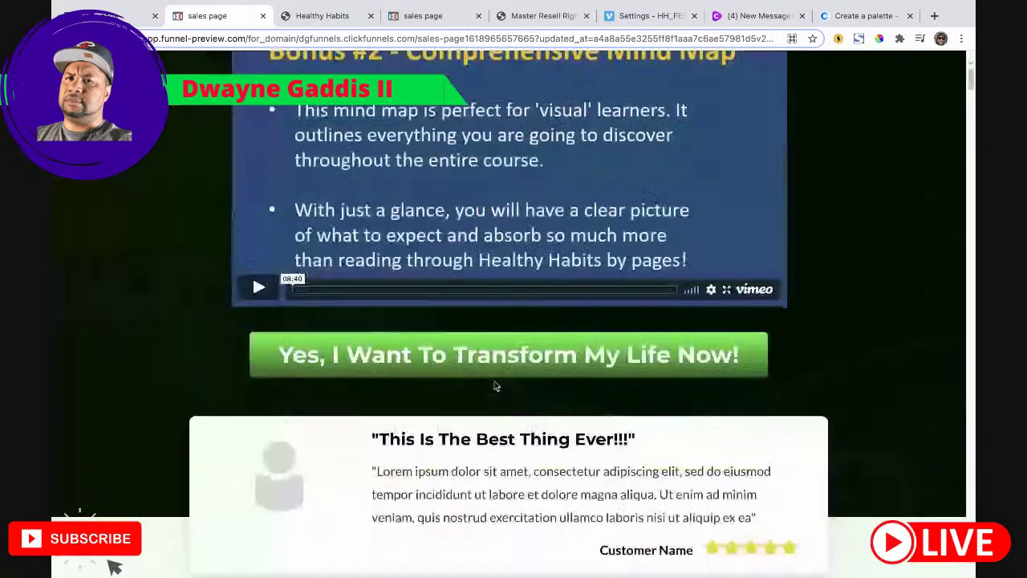
left_click(259, 286)
scroll(395, 299, "up", 2)
scroll(395, 298, "up", 1)
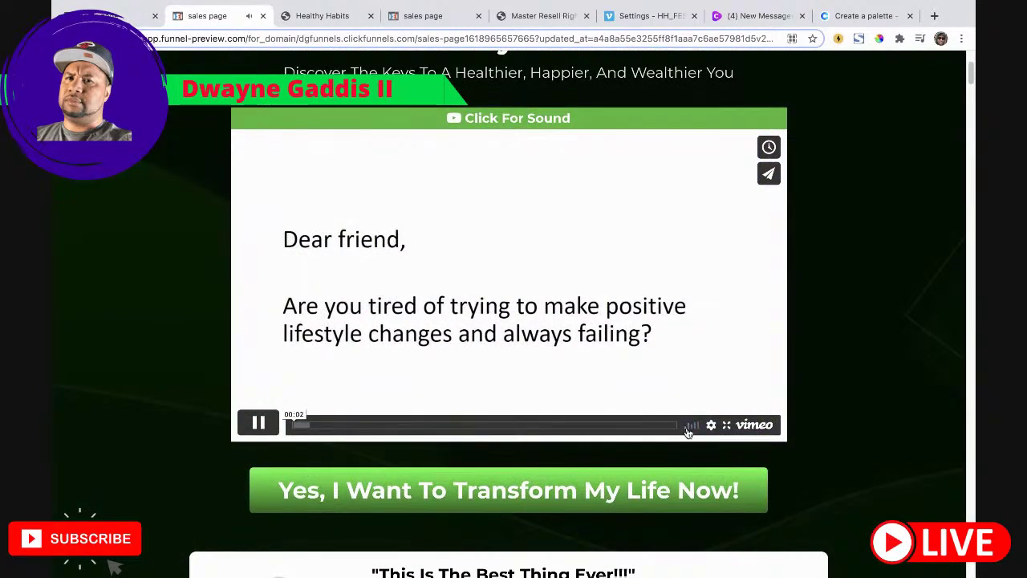
Step: Review the preview from the headline video through the first testimonial, product image and "Live Your Best Life Ever!" letter copy
scroll(527, 343, "up", 4)
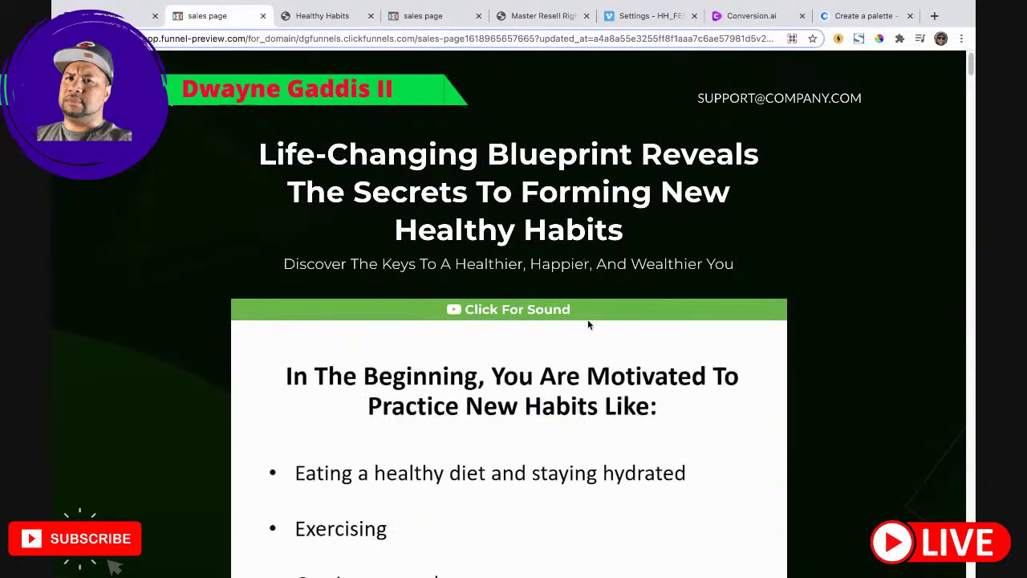
scroll(601, 336, "down", 4)
scroll(601, 339, "down", 1)
scroll(602, 344, "down", 5)
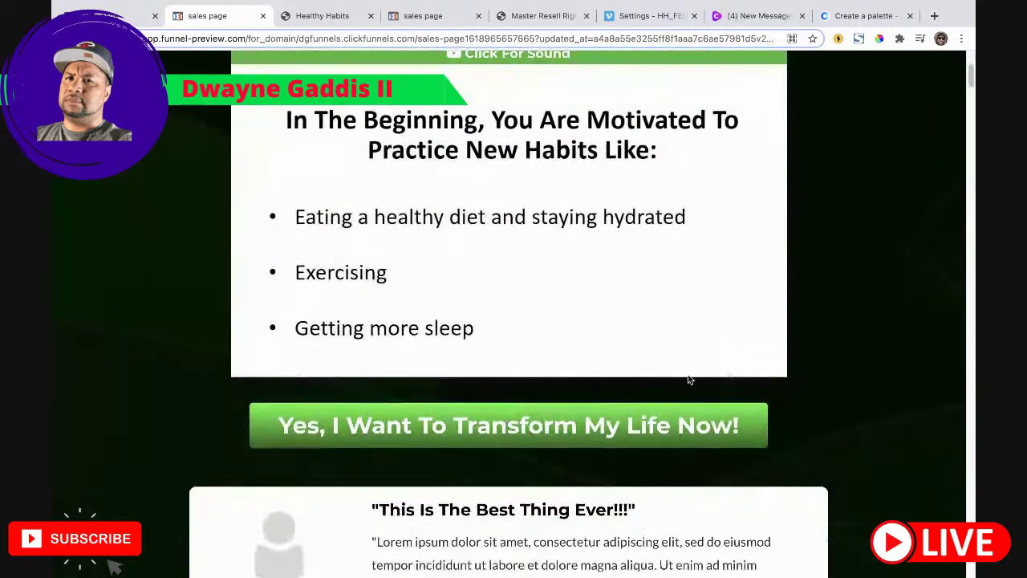
scroll(562, 345, "down", 8)
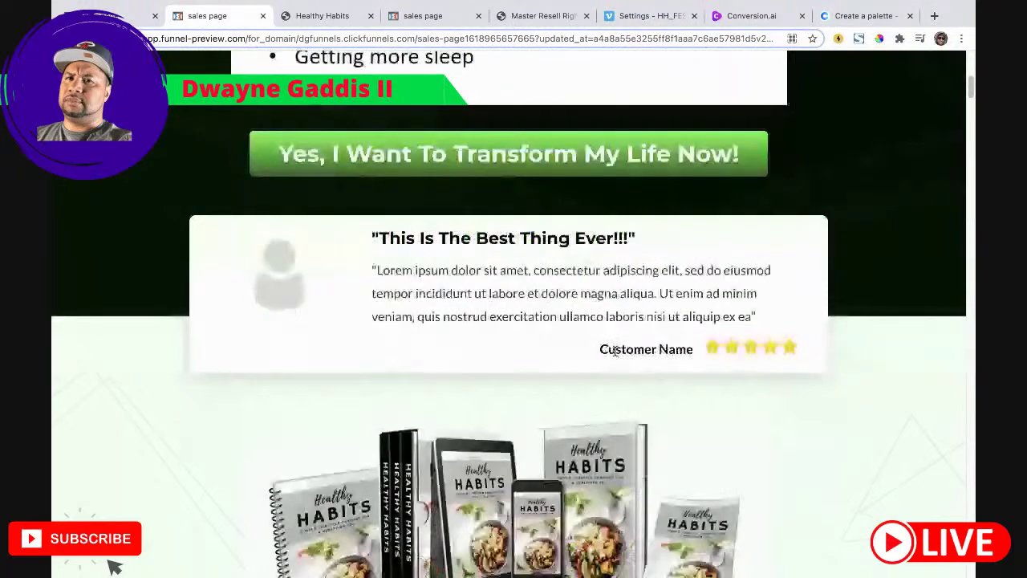
scroll(843, 374, "down", 15)
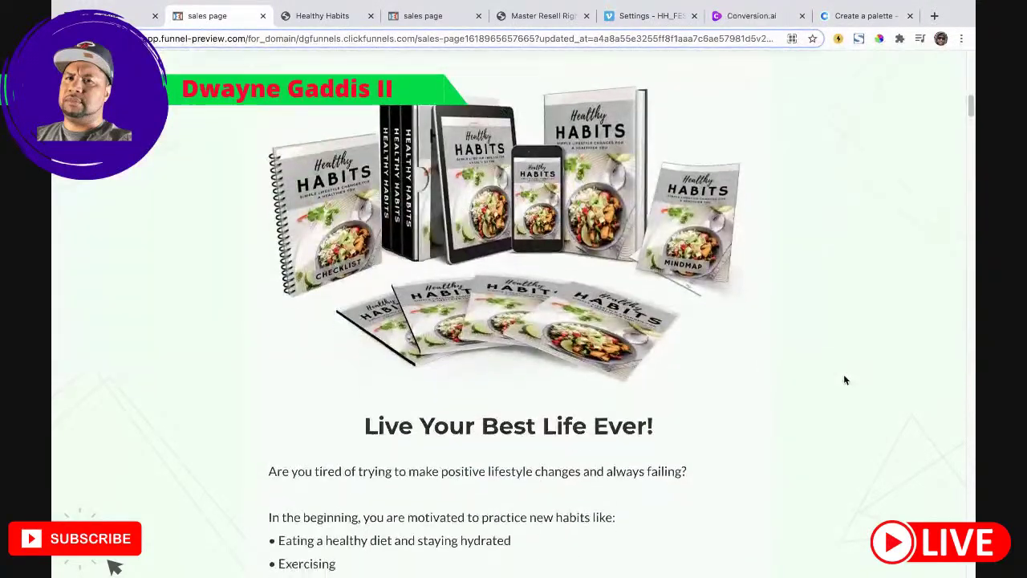
scroll(830, 373, "down", 6)
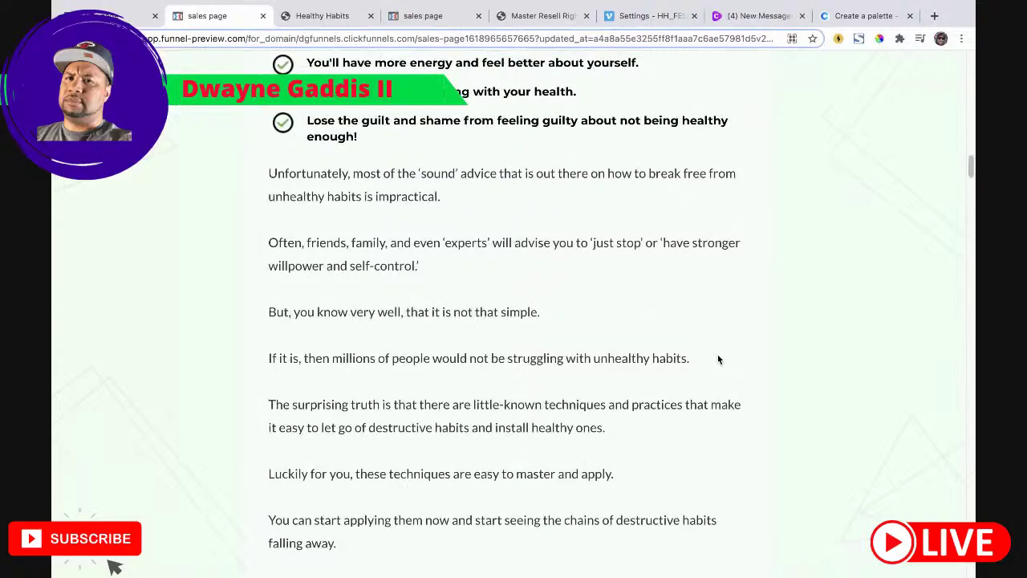
scroll(718, 357, "down", 12)
scroll(717, 358, "down", 13)
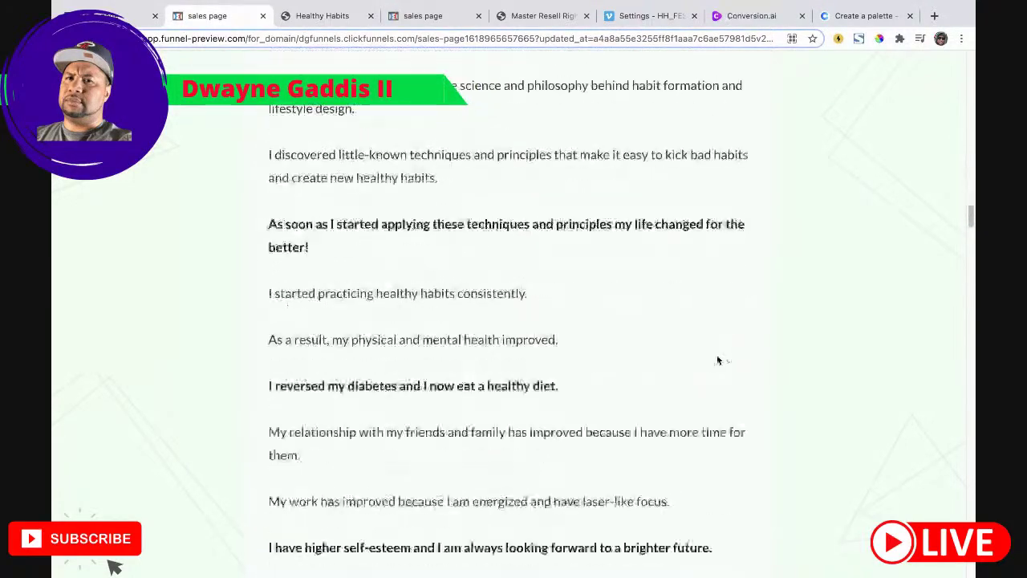
Step: Check the preview's middle sections, from the "Powerful Practices" secret cards through the program list and benefit blocks to "Who Is This For?"
scroll(717, 357, "down", 2)
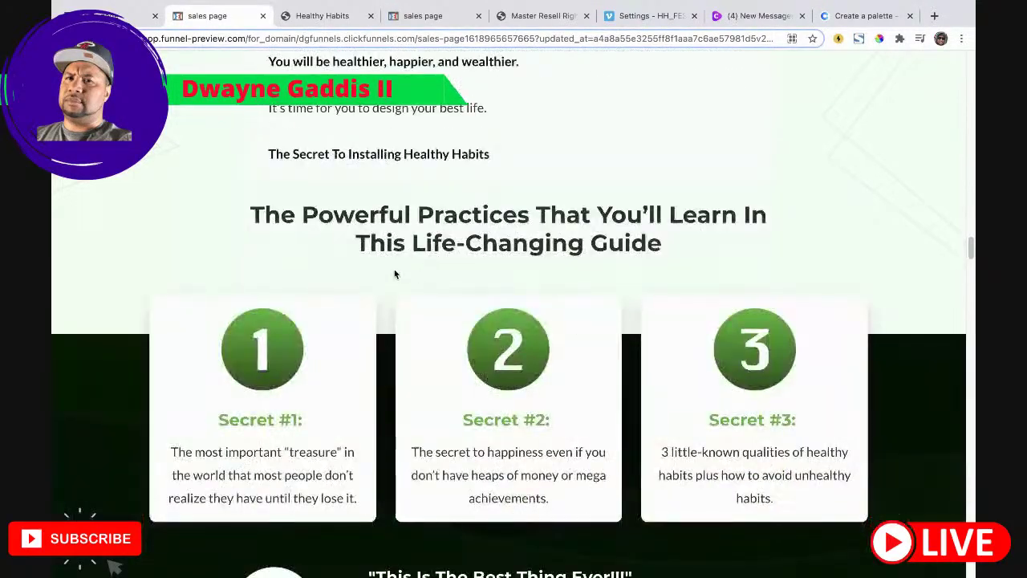
scroll(671, 296, "down", 9)
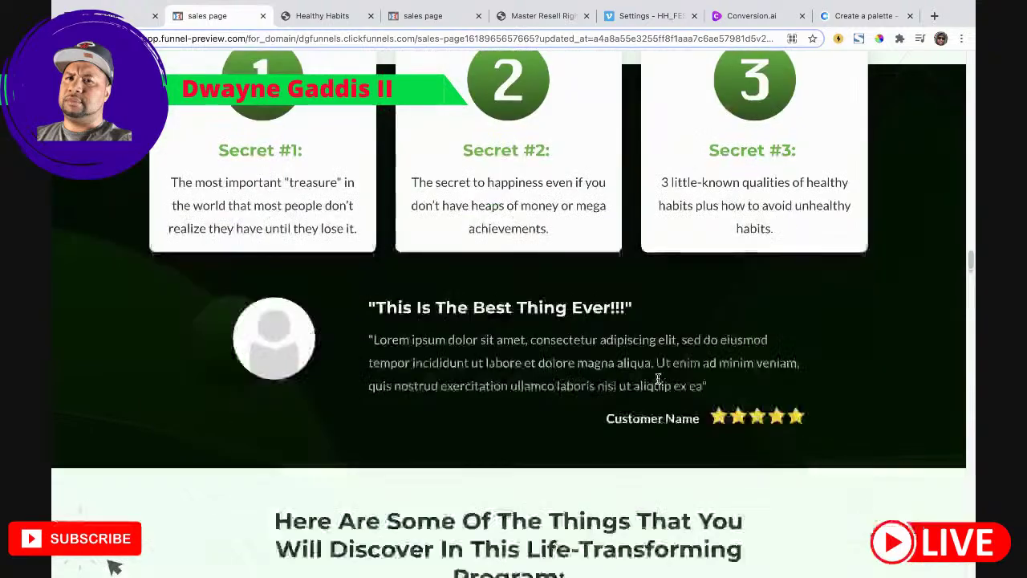
scroll(616, 369, "down", 3)
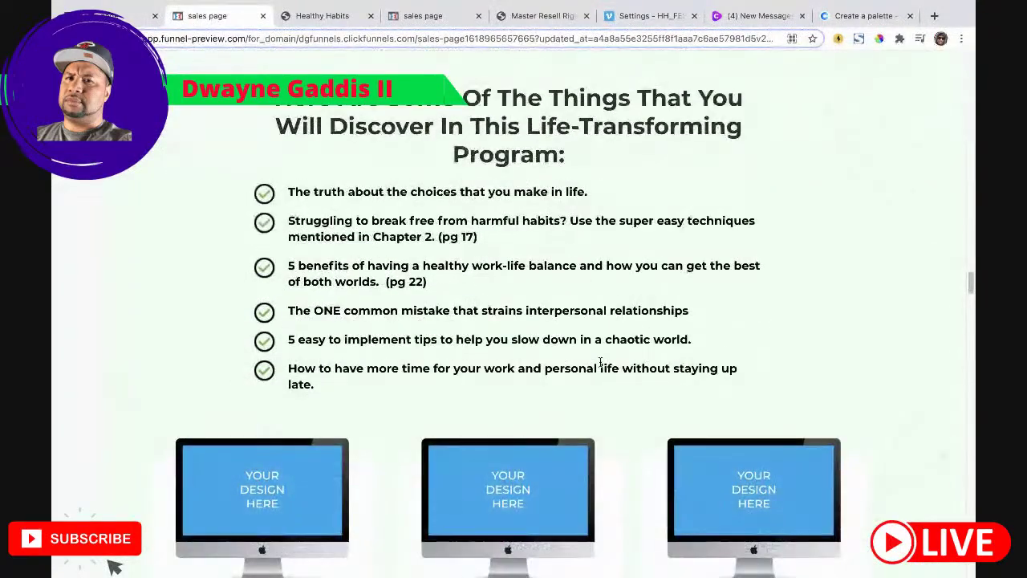
scroll(562, 345, "down", 9)
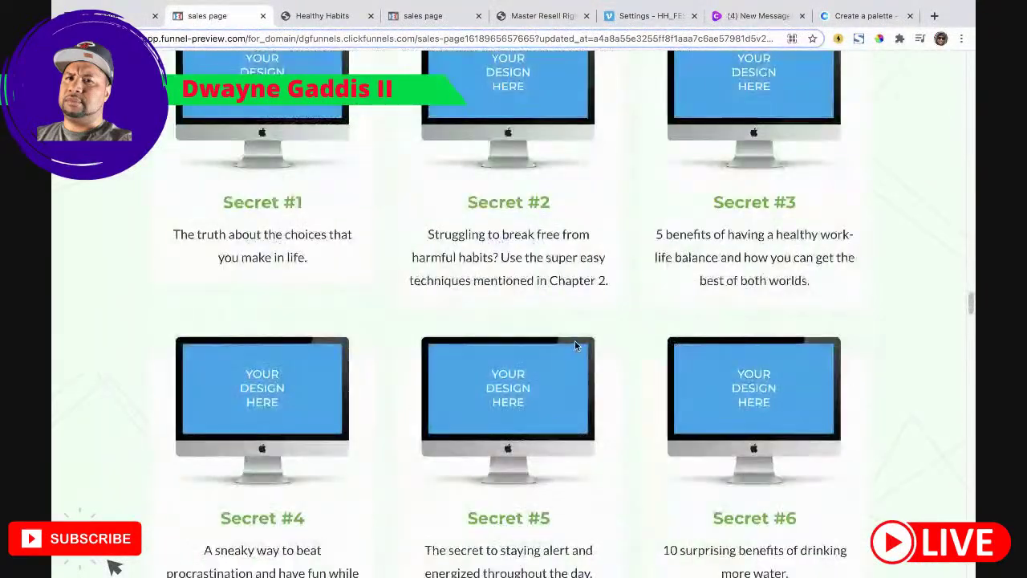
scroll(574, 347, "down", 5)
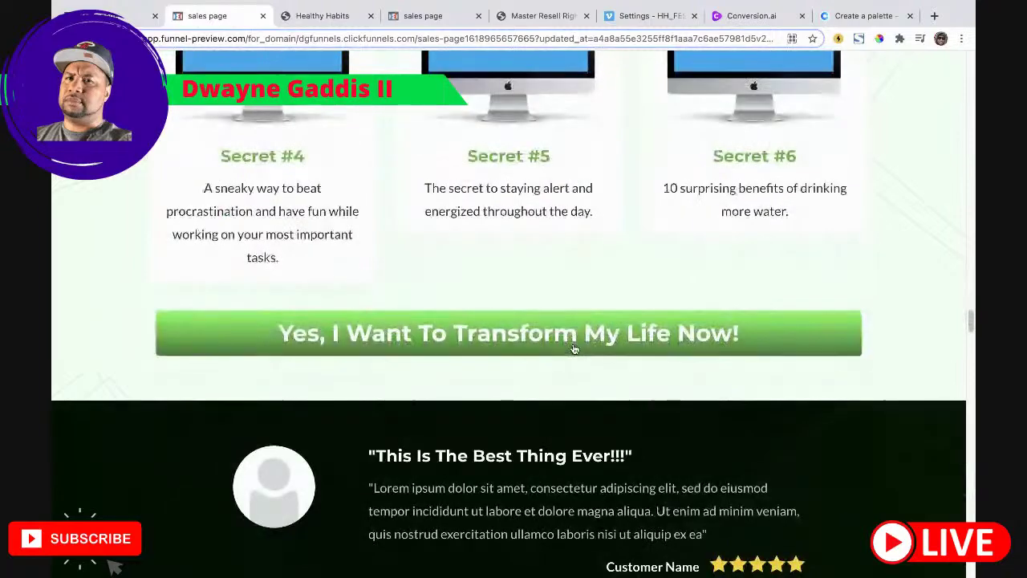
scroll(713, 367, "down", 14)
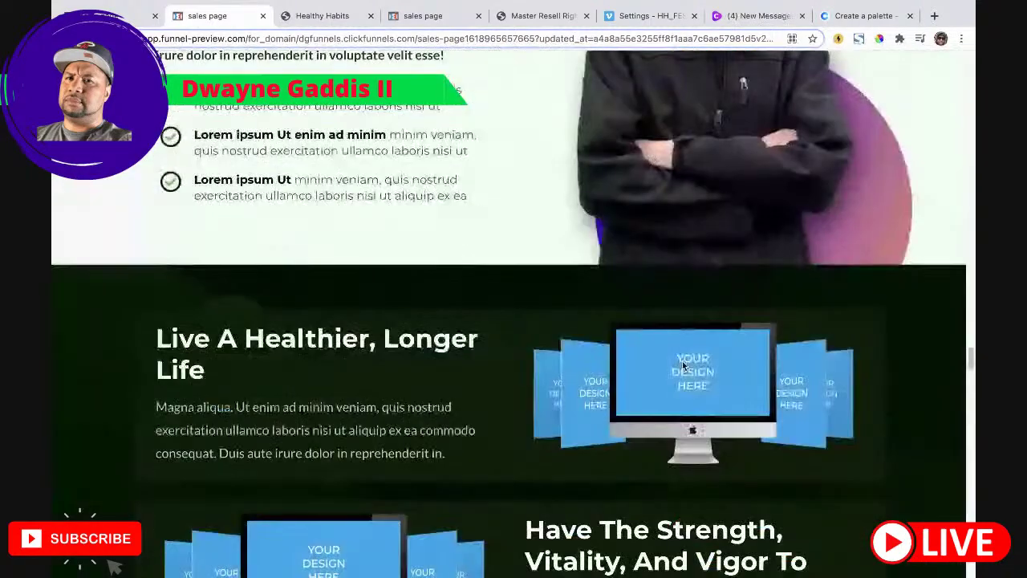
scroll(654, 355, "down", 15)
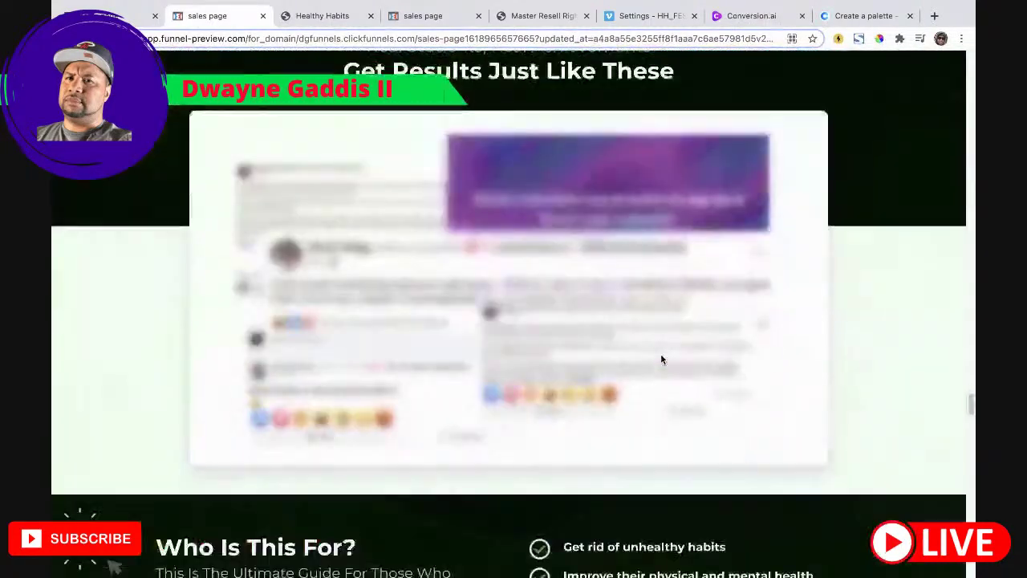
scroll(662, 361, "down", 10)
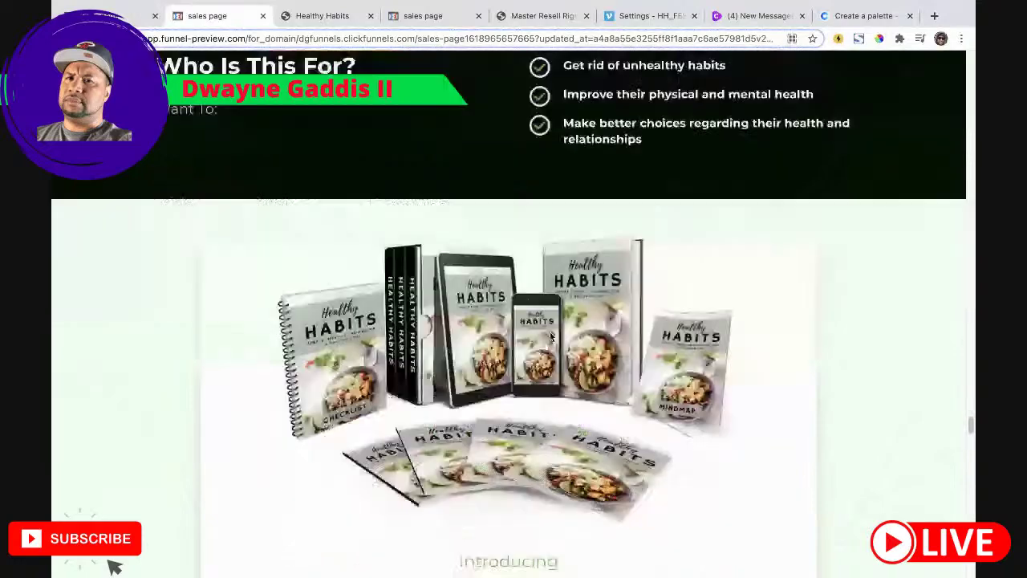
Step: Examine the "Introducing Healthy Habits" offer box in the preview, comparing its description, bonus entries and images, and pricing
scroll(581, 333, "down", 9)
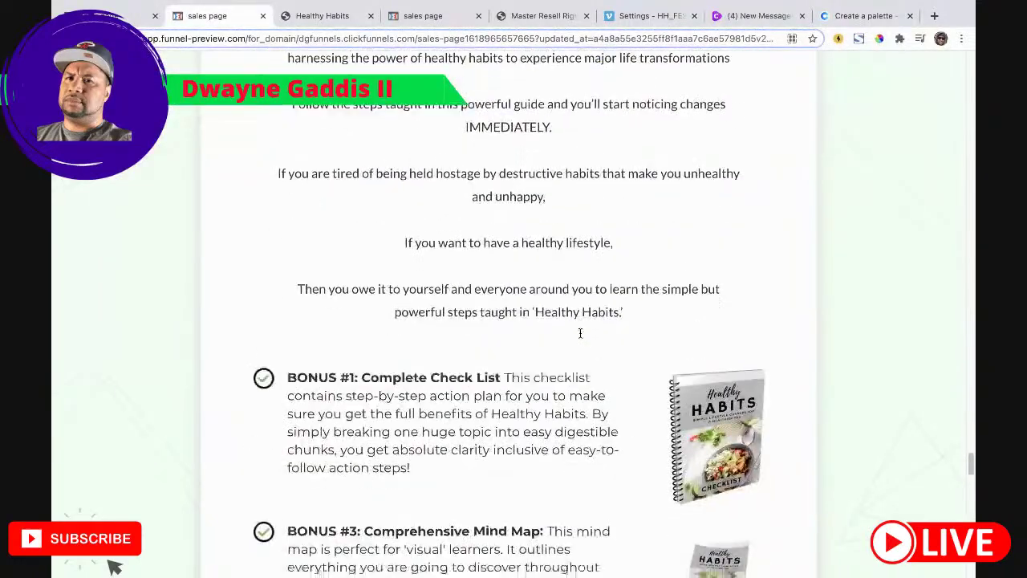
scroll(589, 333, "down", 2)
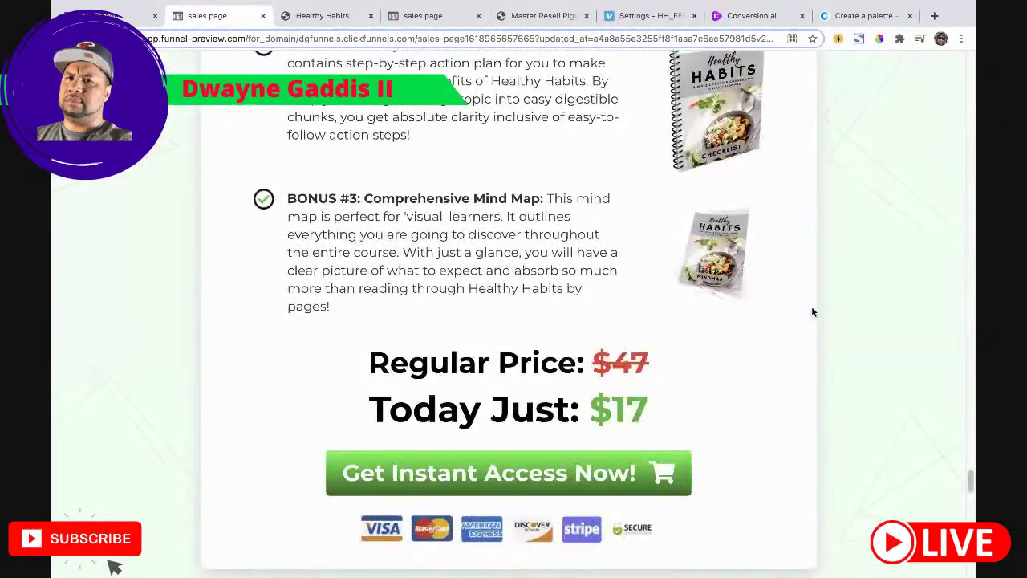
scroll(811, 309, "down", 1)
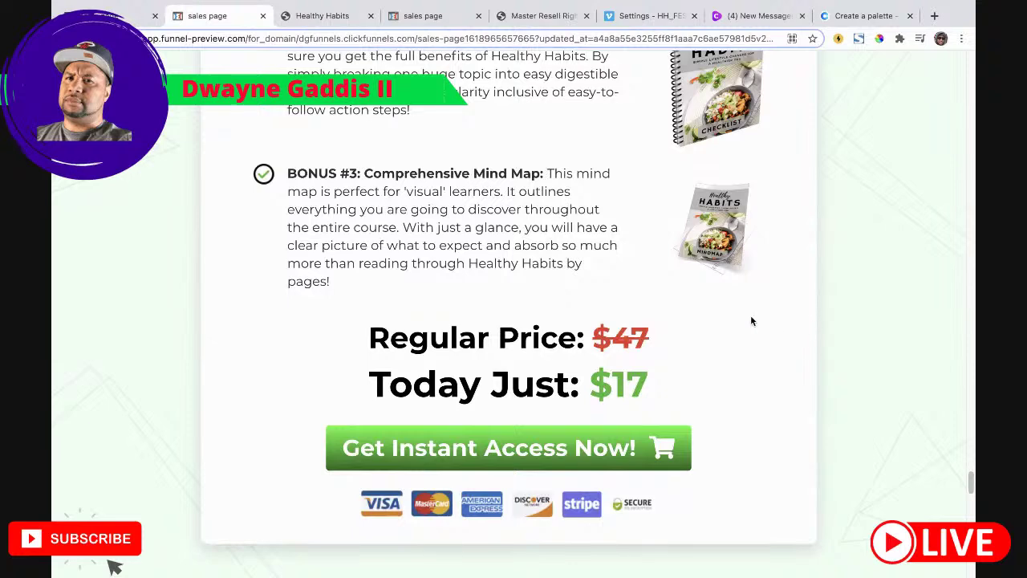
scroll(751, 321, "up", 10)
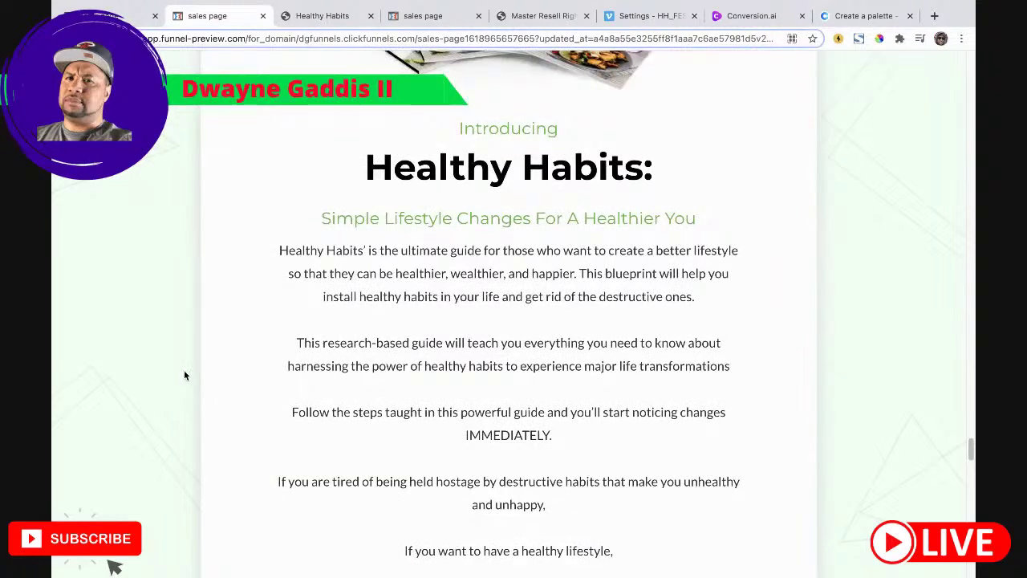
scroll(373, 350, "down", 10)
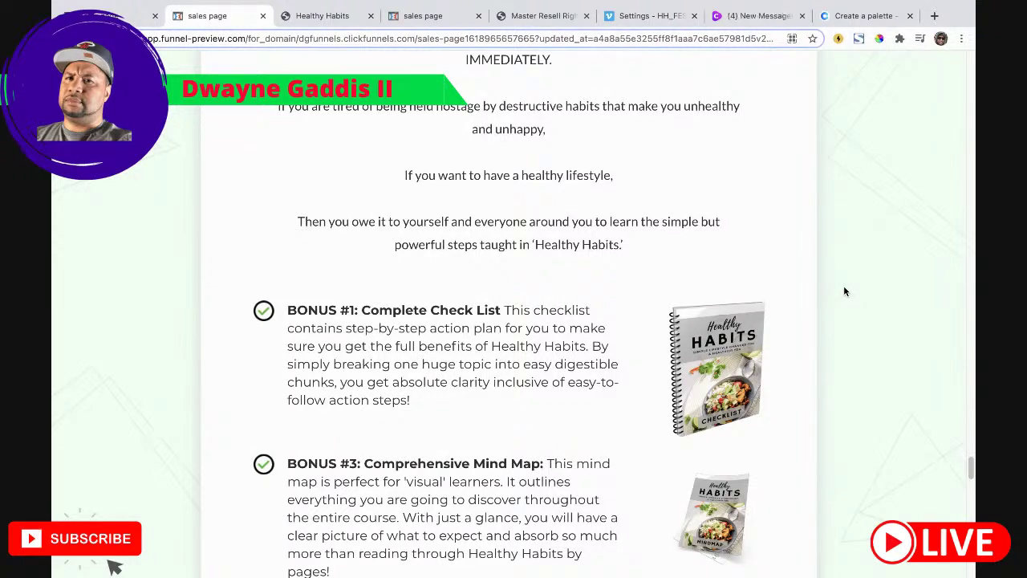
scroll(812, 329, "up", 2)
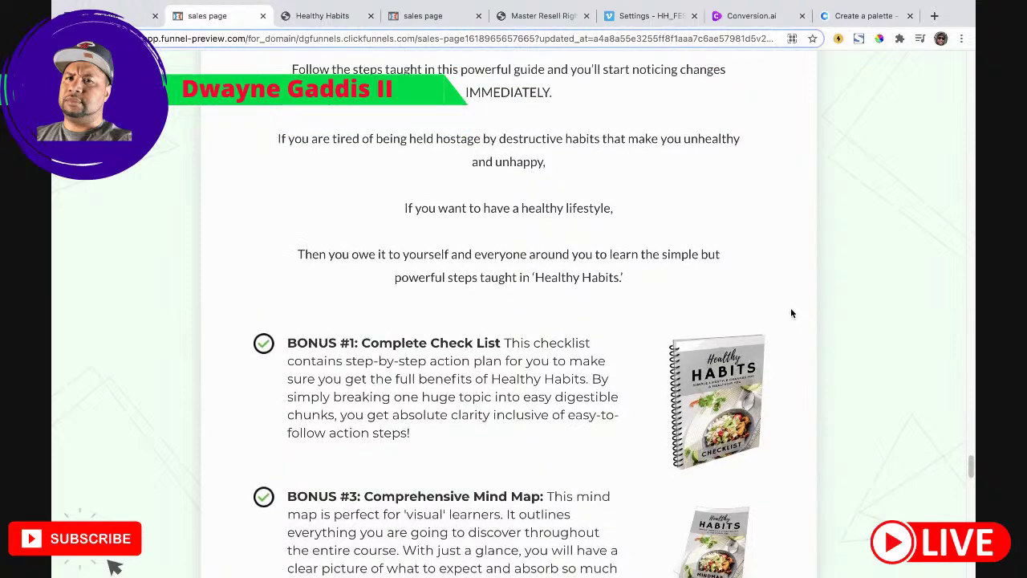
scroll(827, 325, "down", 6)
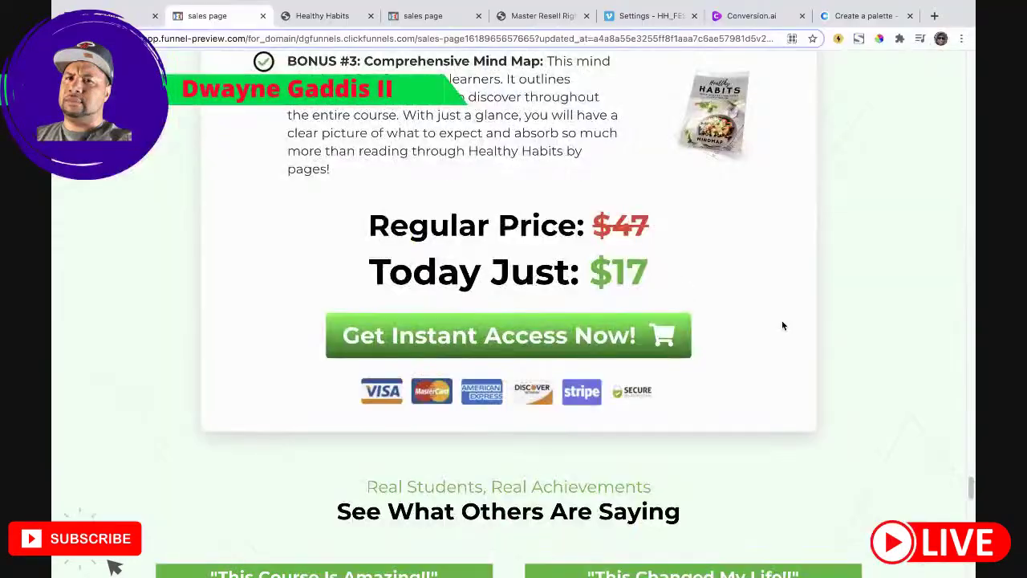
Step: Check the video testimonials and the "Time To Make A Life-Changing Decision" closing copy, down to the final button and footer
scroll(786, 321, "up", 1)
scroll(802, 385, "down", 5)
scroll(761, 374, "up", 1)
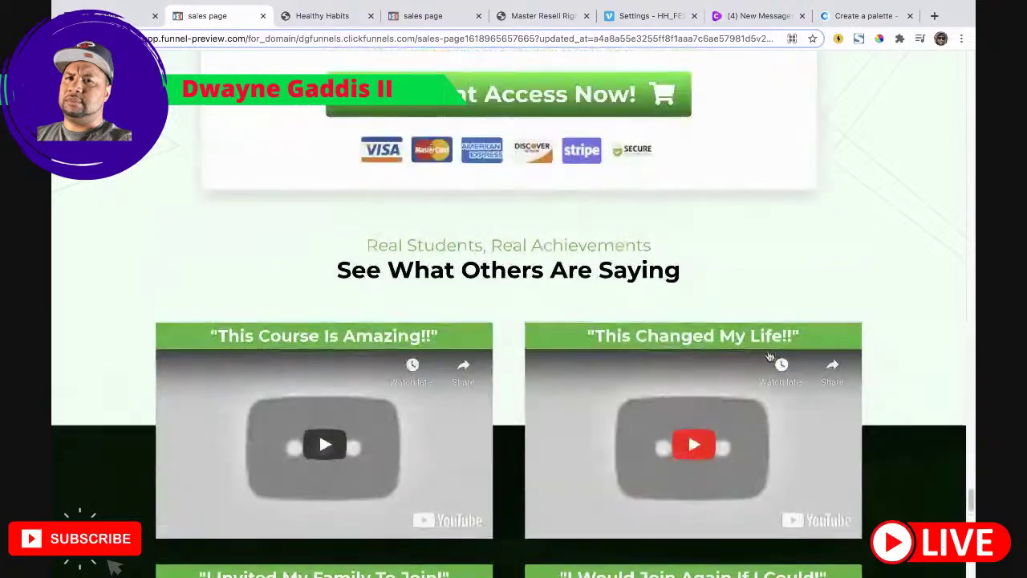
scroll(672, 318, "down", 10)
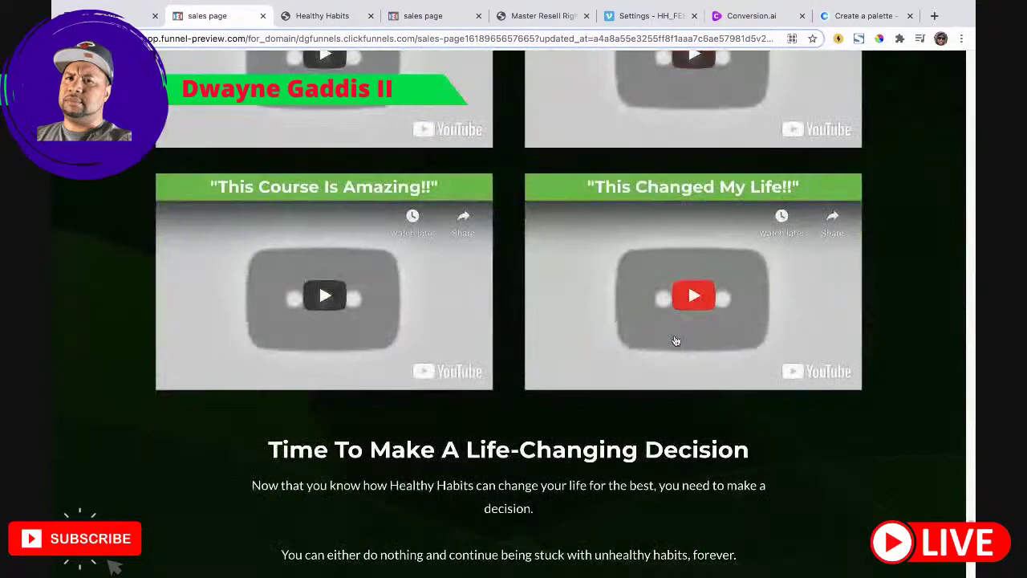
scroll(606, 366, "down", 7)
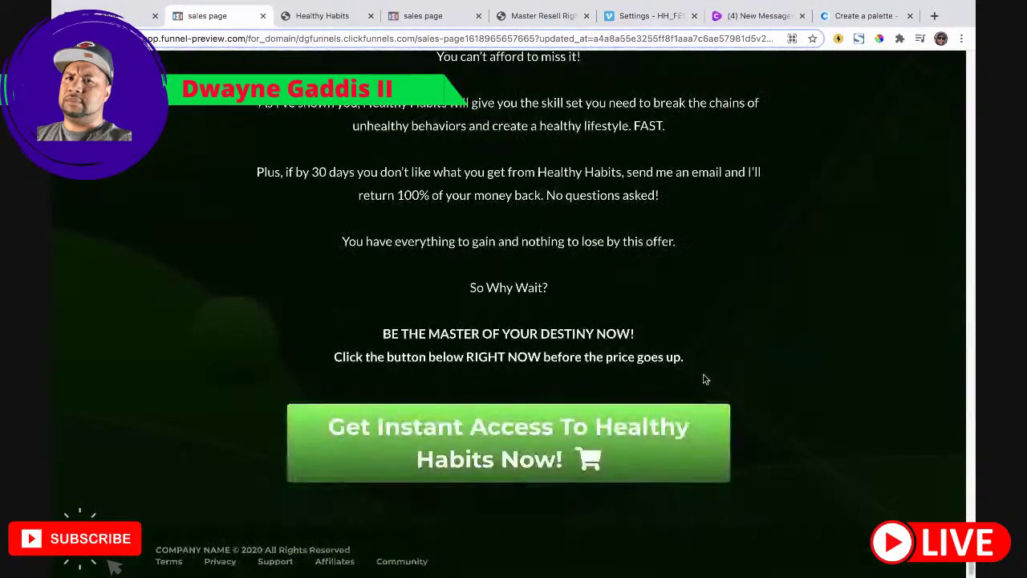
Step: Look back over the previewed sections from the footer up to the headline and video at the page's start
scroll(864, 409, "up", 20)
scroll(907, 419, "up", 15)
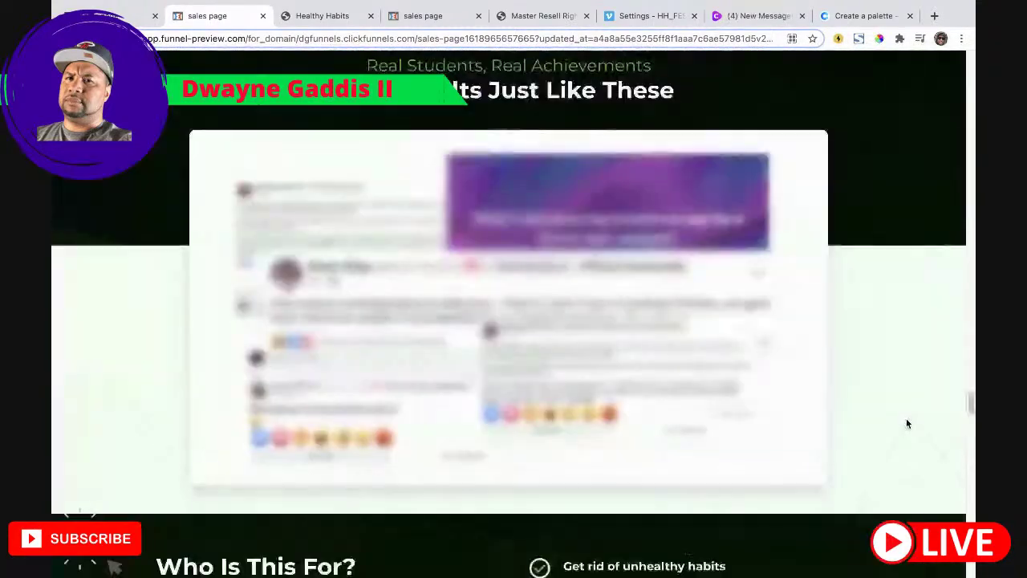
scroll(922, 417, "up", 6)
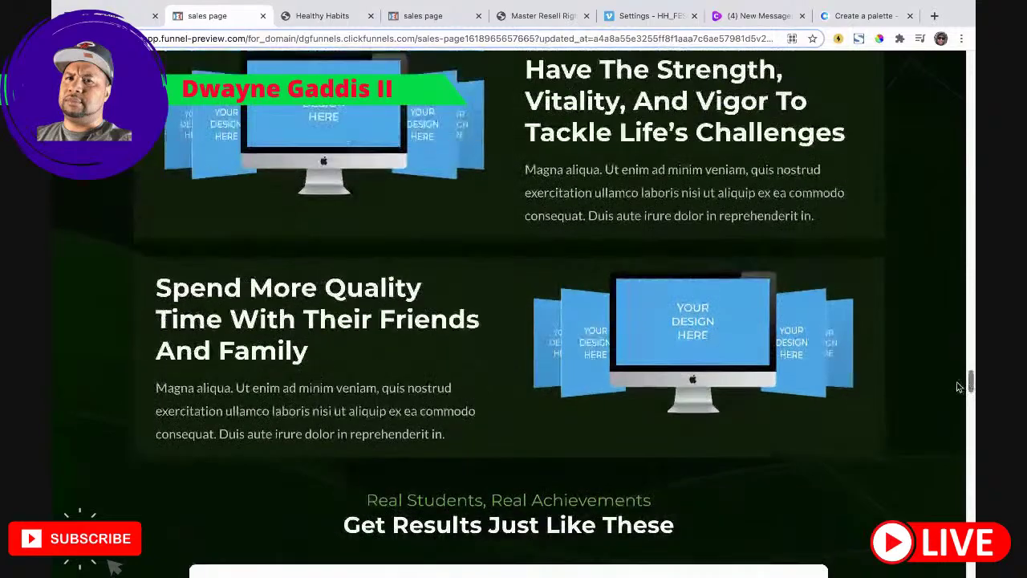
scroll(957, 387, "up", 12)
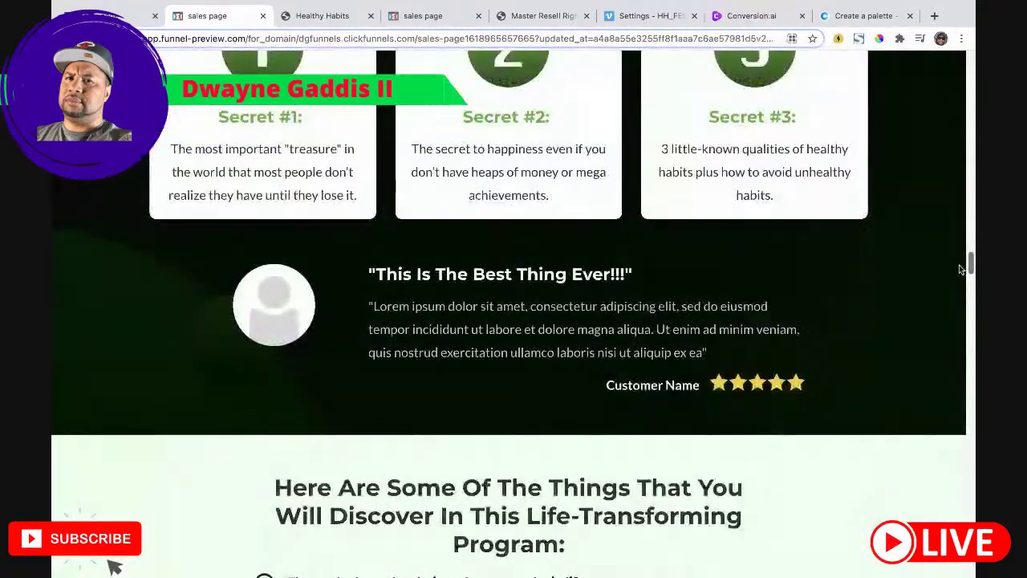
left_click_drag(969, 264, 969, 65)
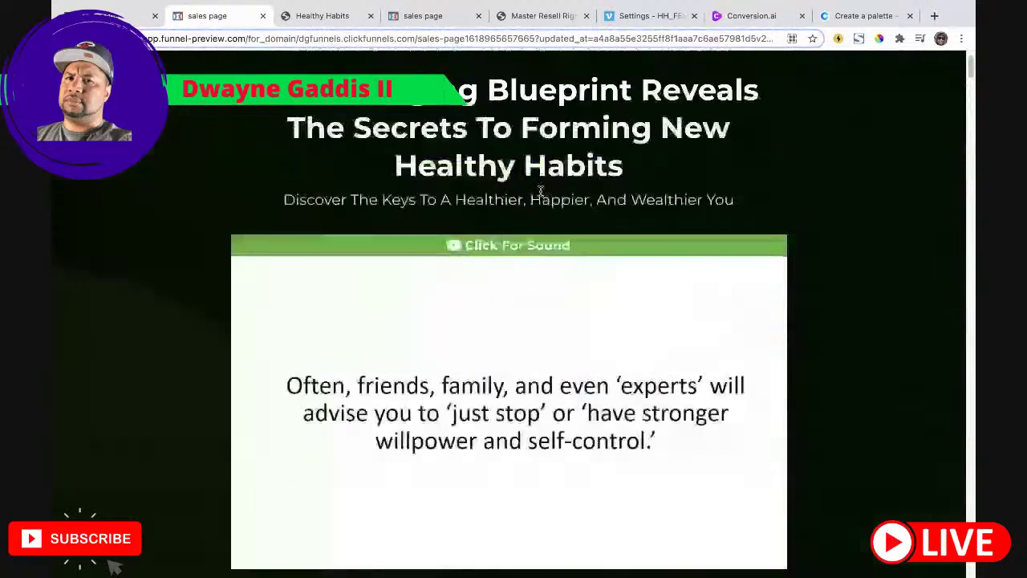